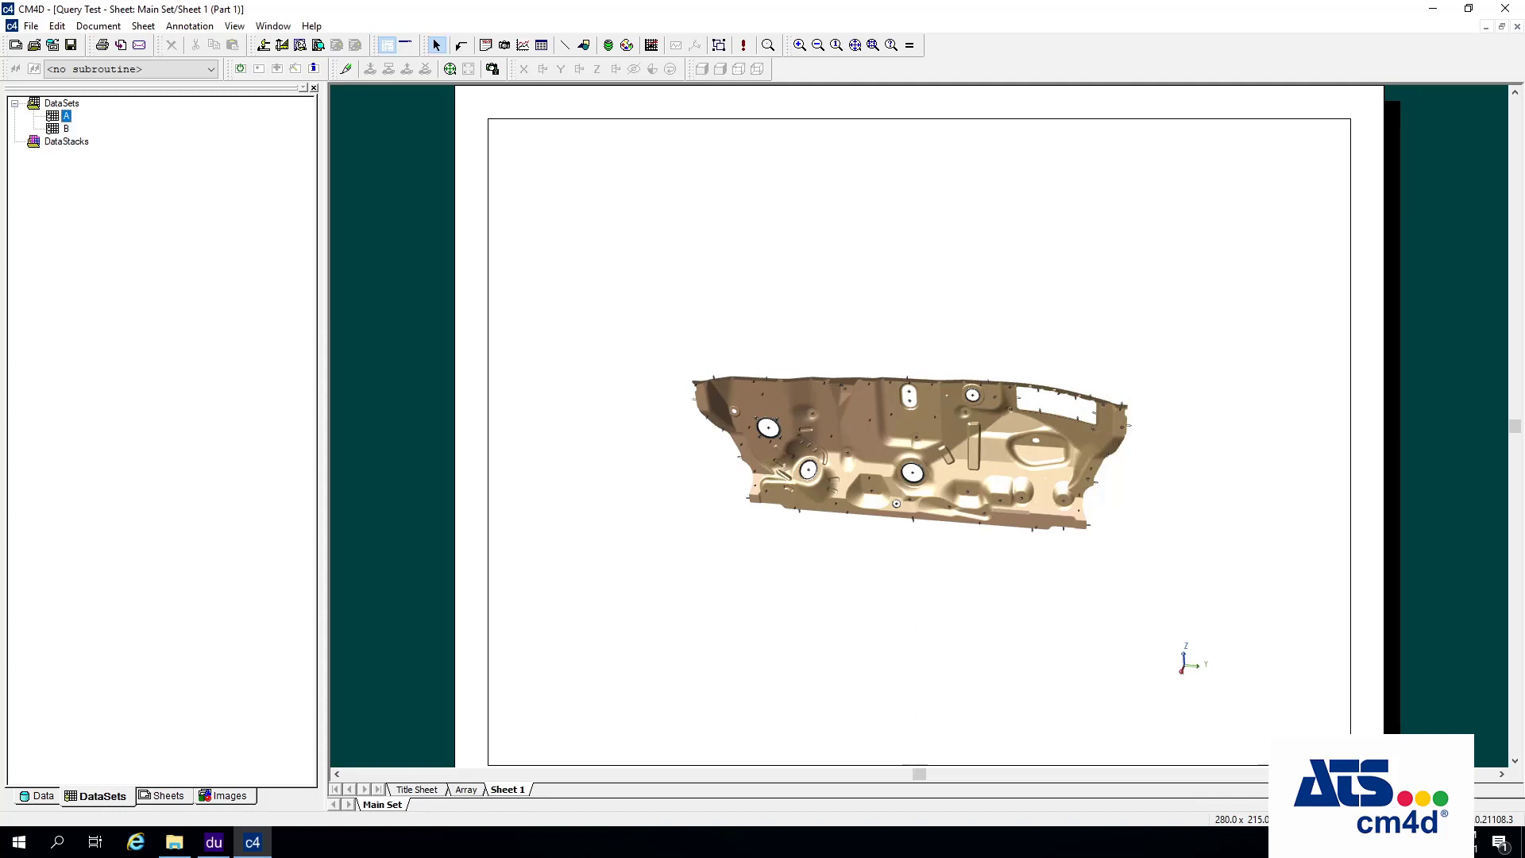
- Check the list of features used as the data source of DataSet A
left_click(64, 127)
double_click(63, 130)
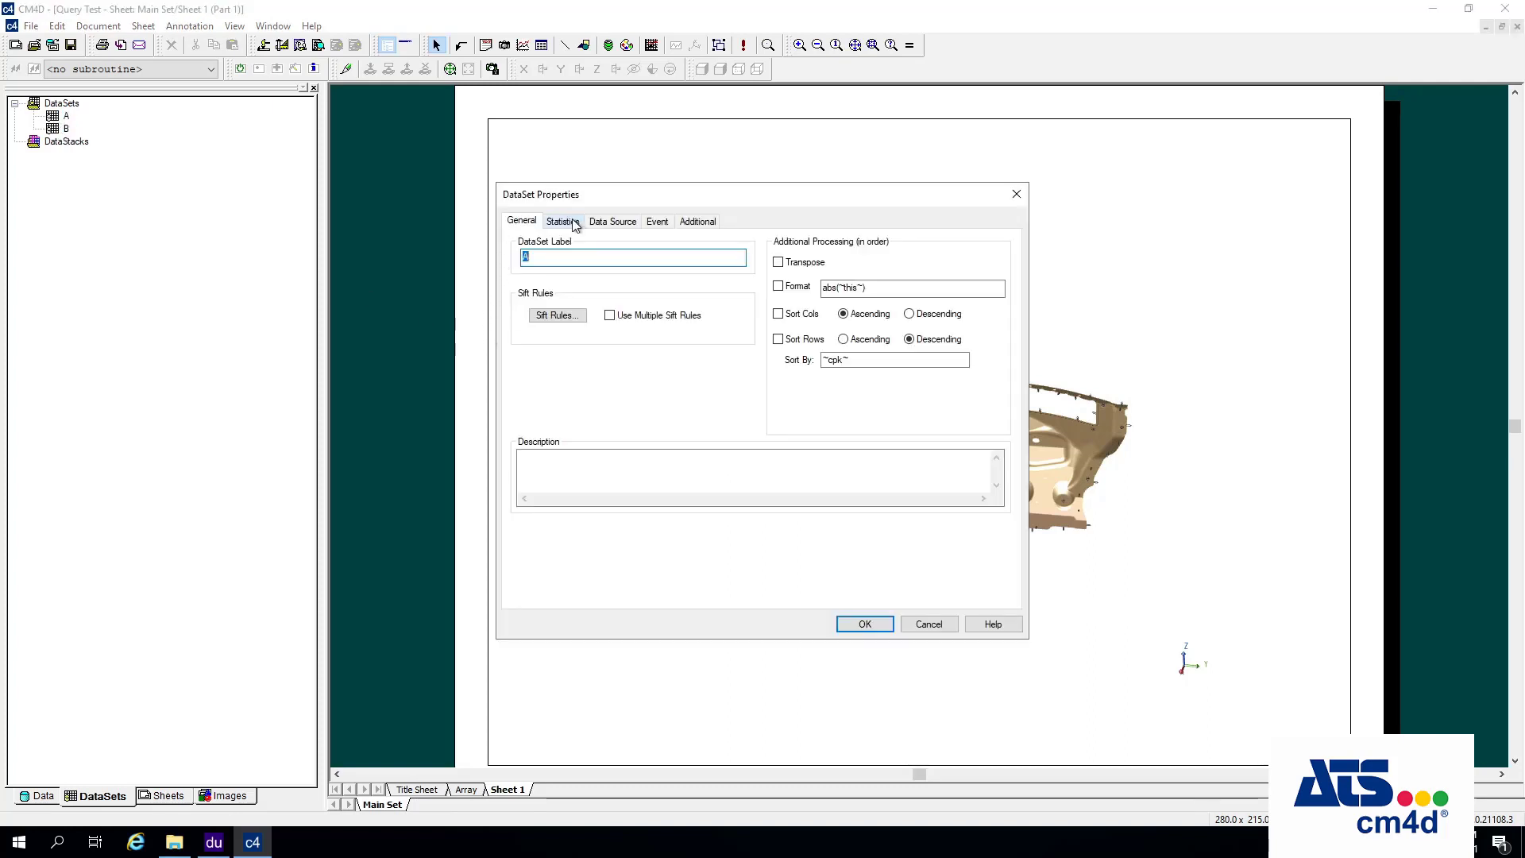
left_click(624, 224)
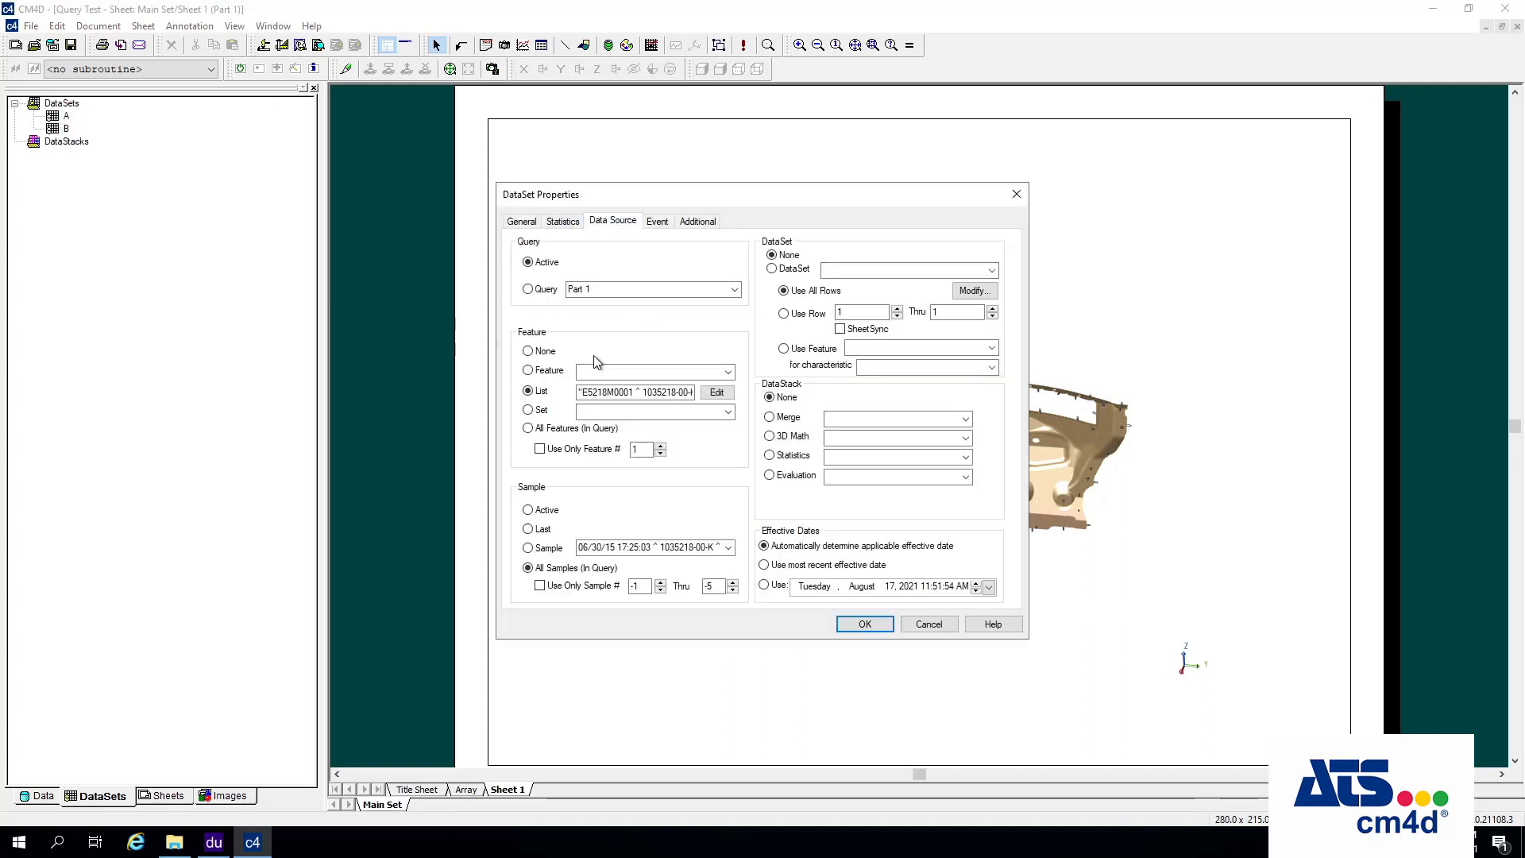
left_click(716, 392)
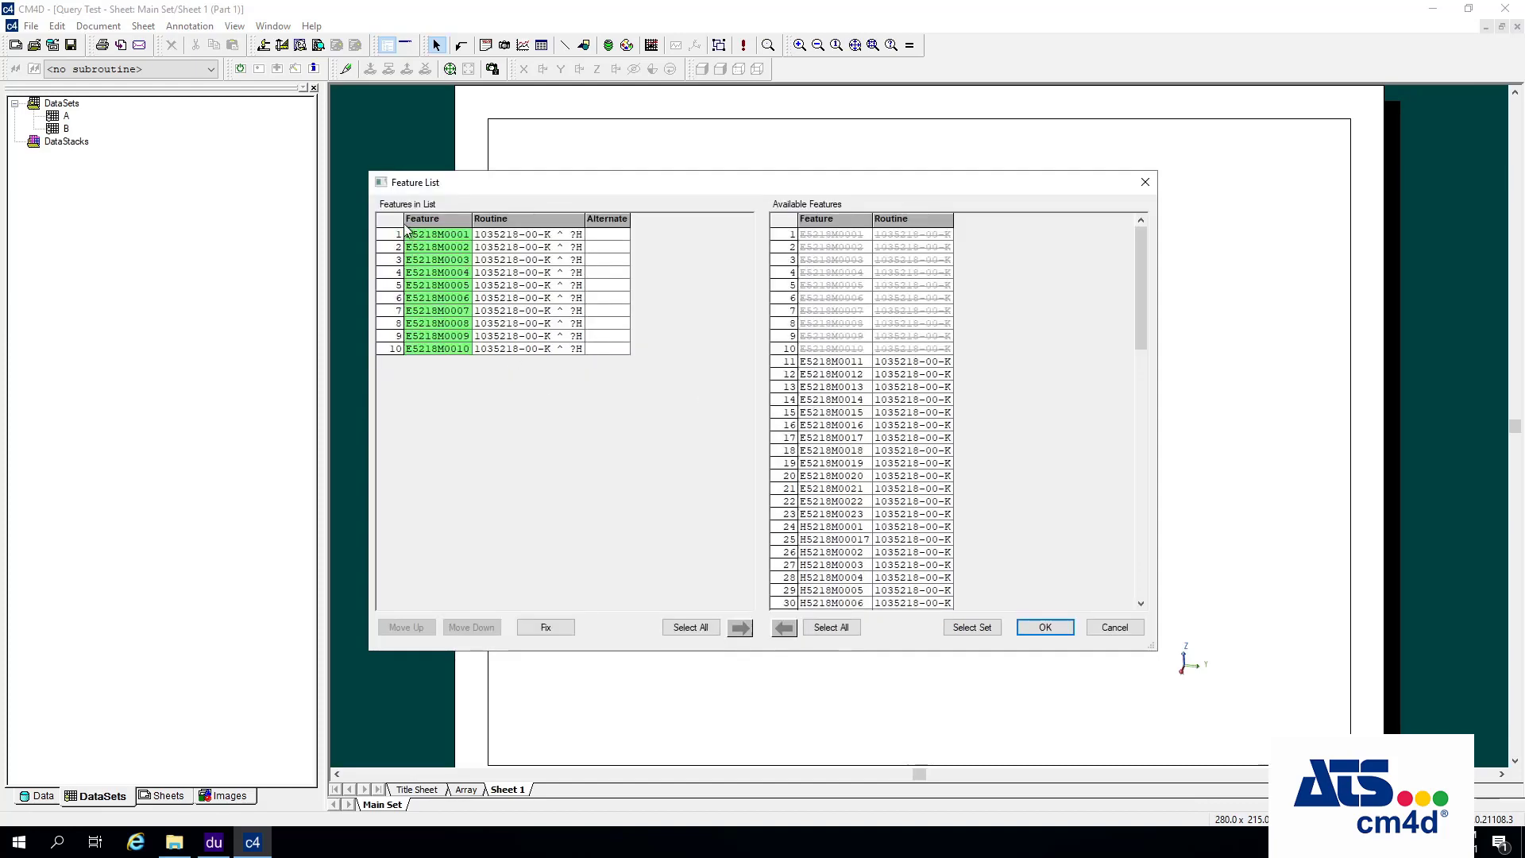
left_click(1042, 626)
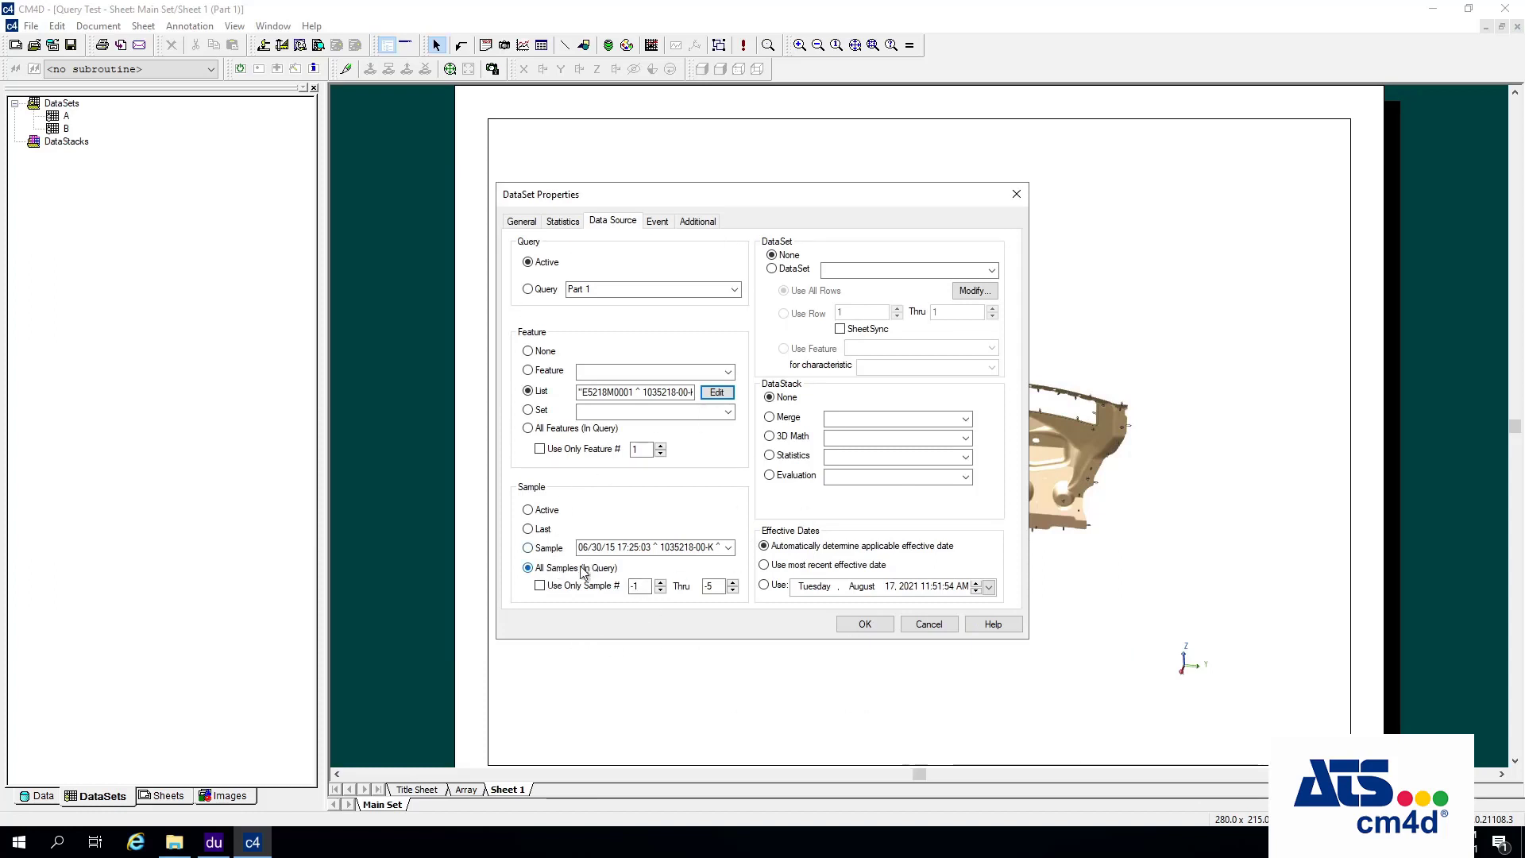
- Review the sift rules of DataSet A and display the dataset in the grid
left_click(521, 221)
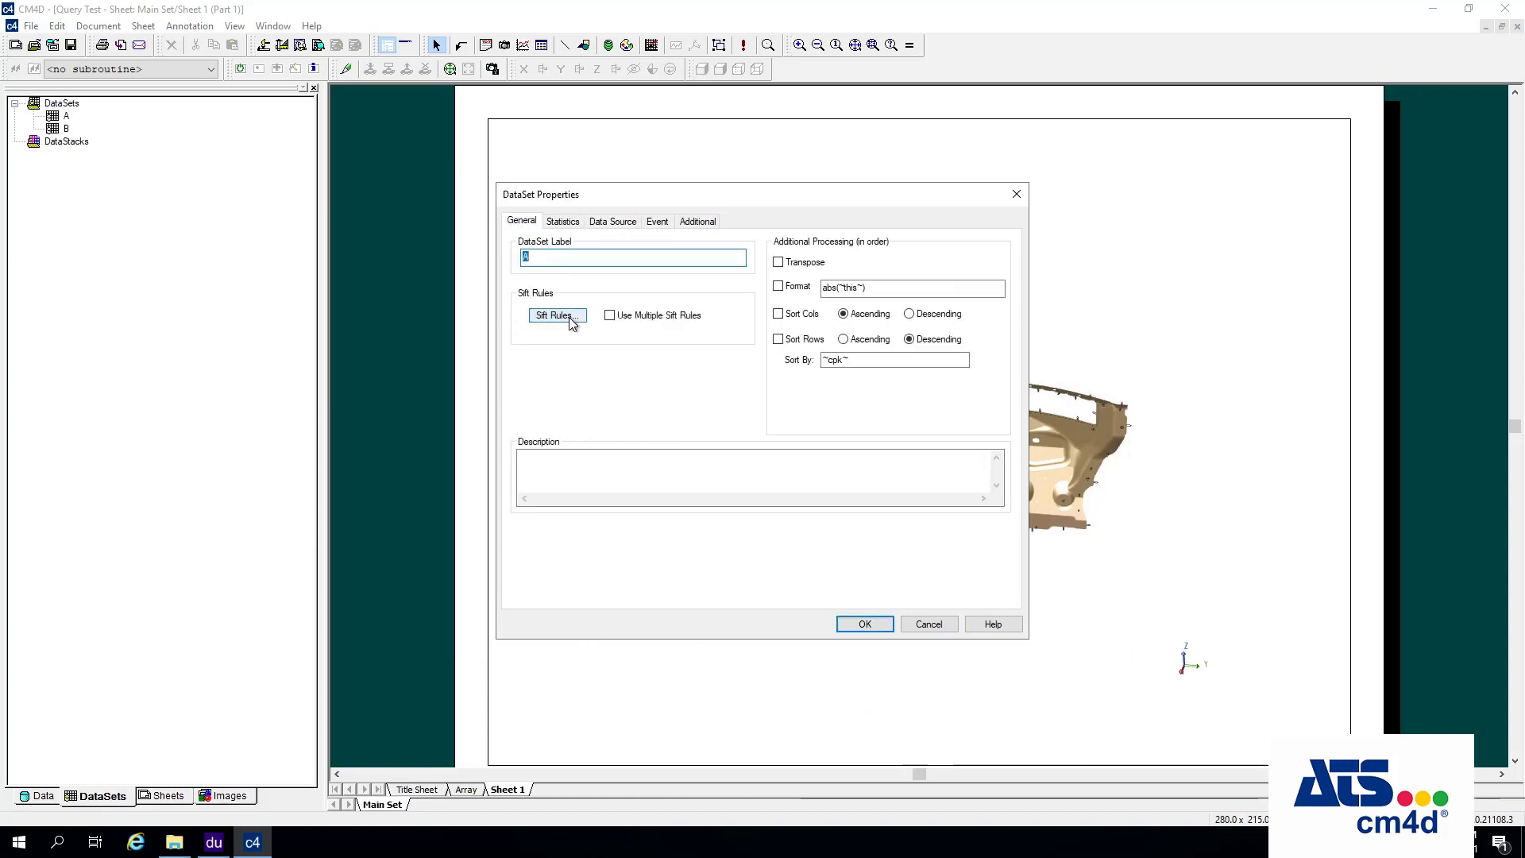
left_click(568, 317)
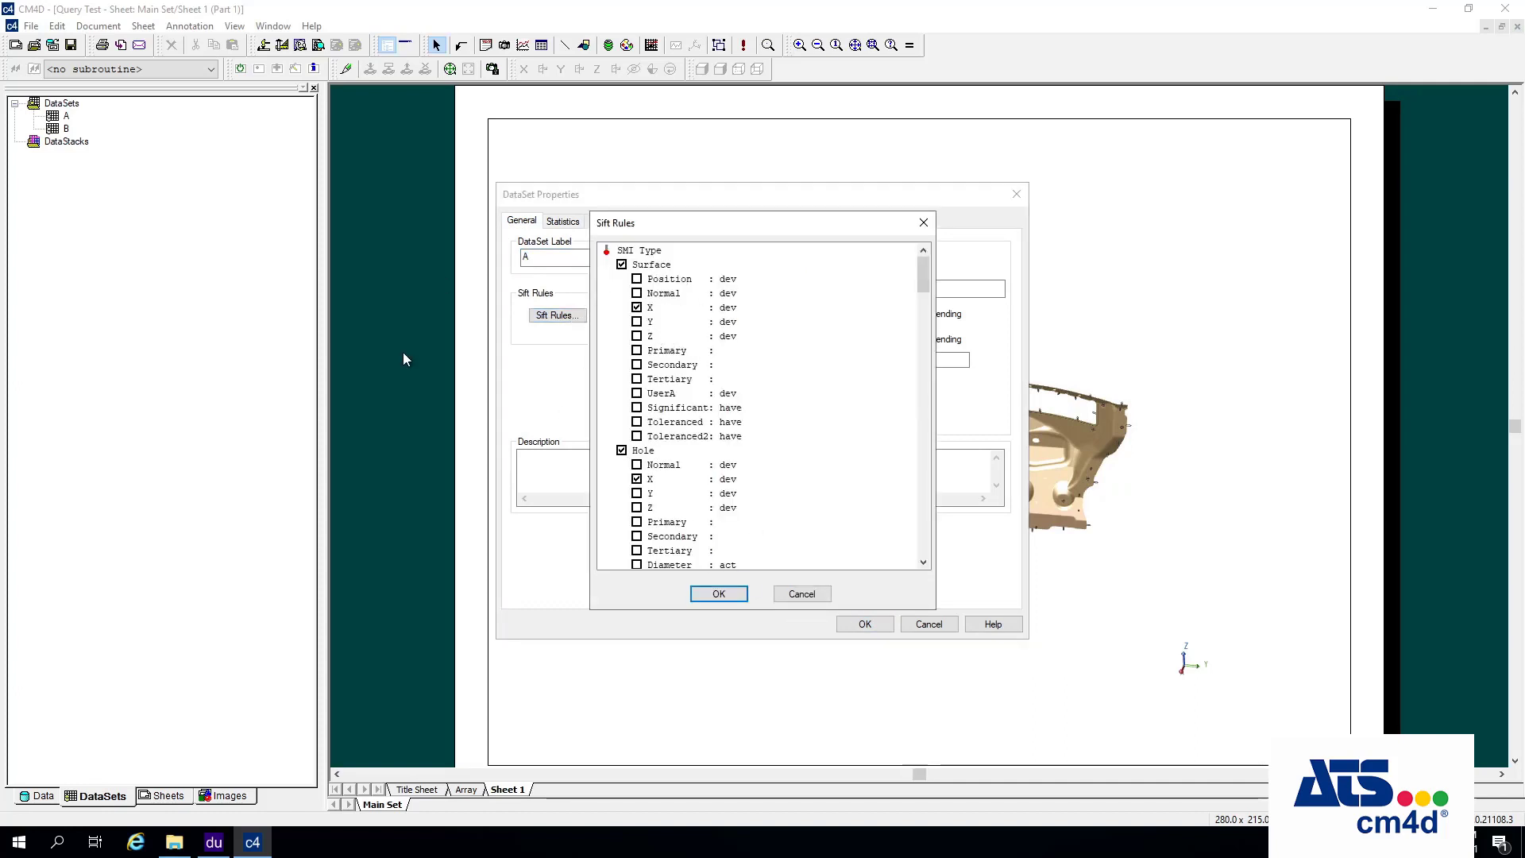
left_click(711, 596)
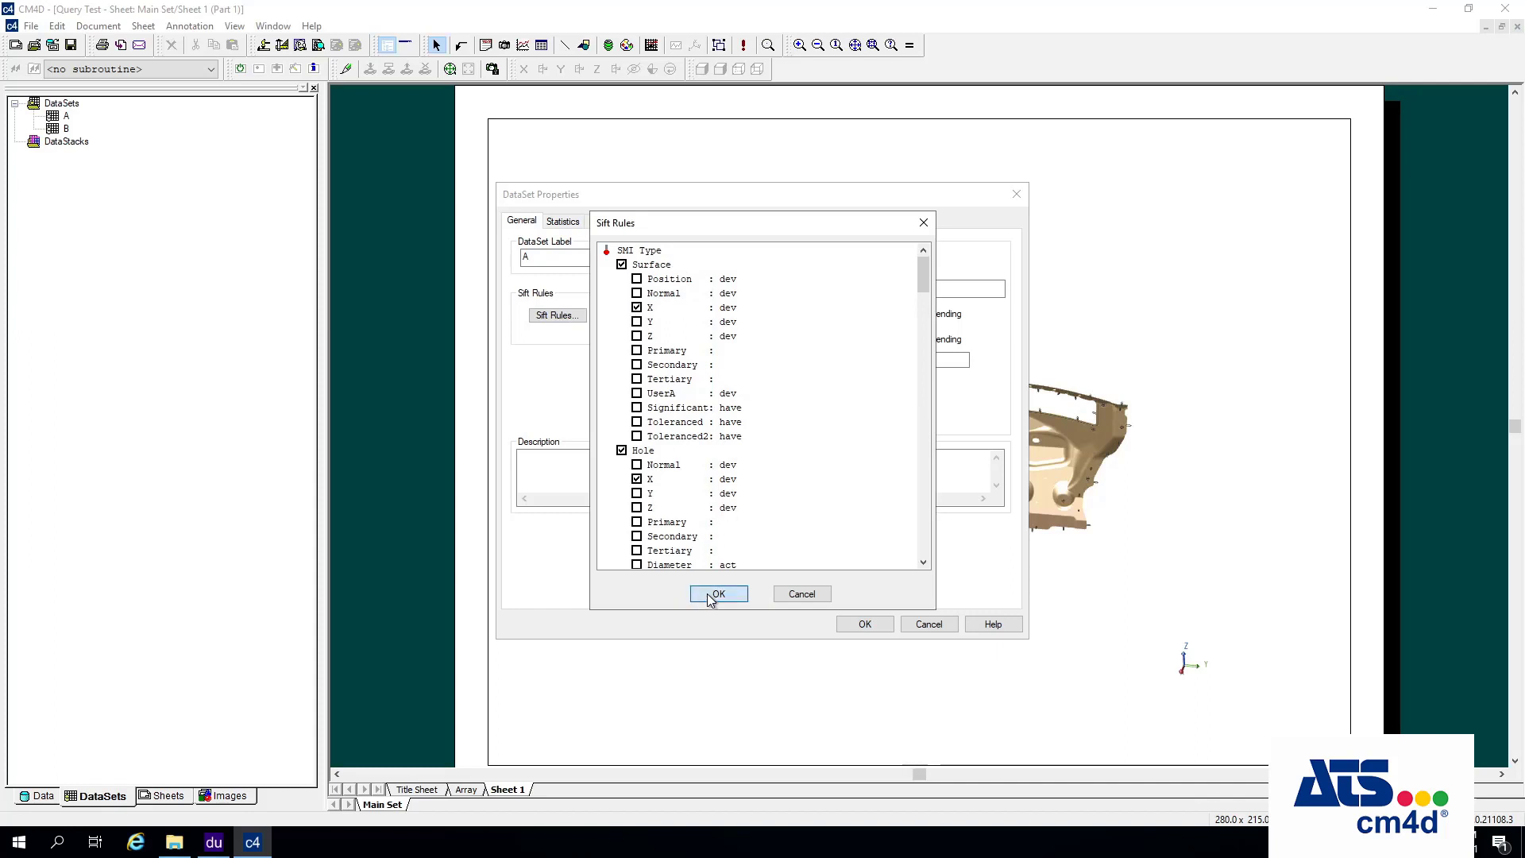
left_click(850, 624)
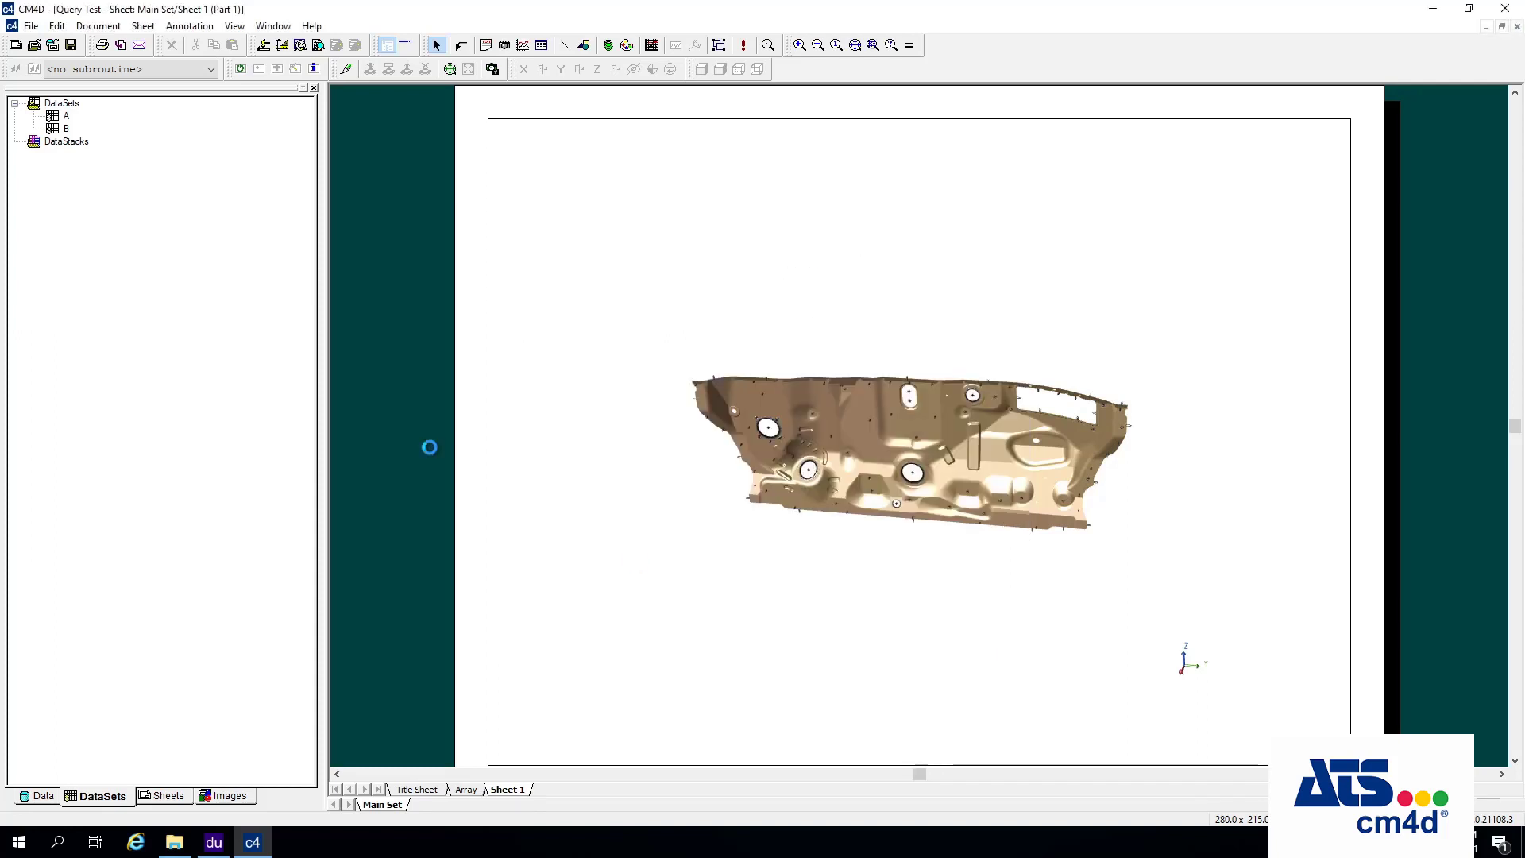
right_click(61, 117)
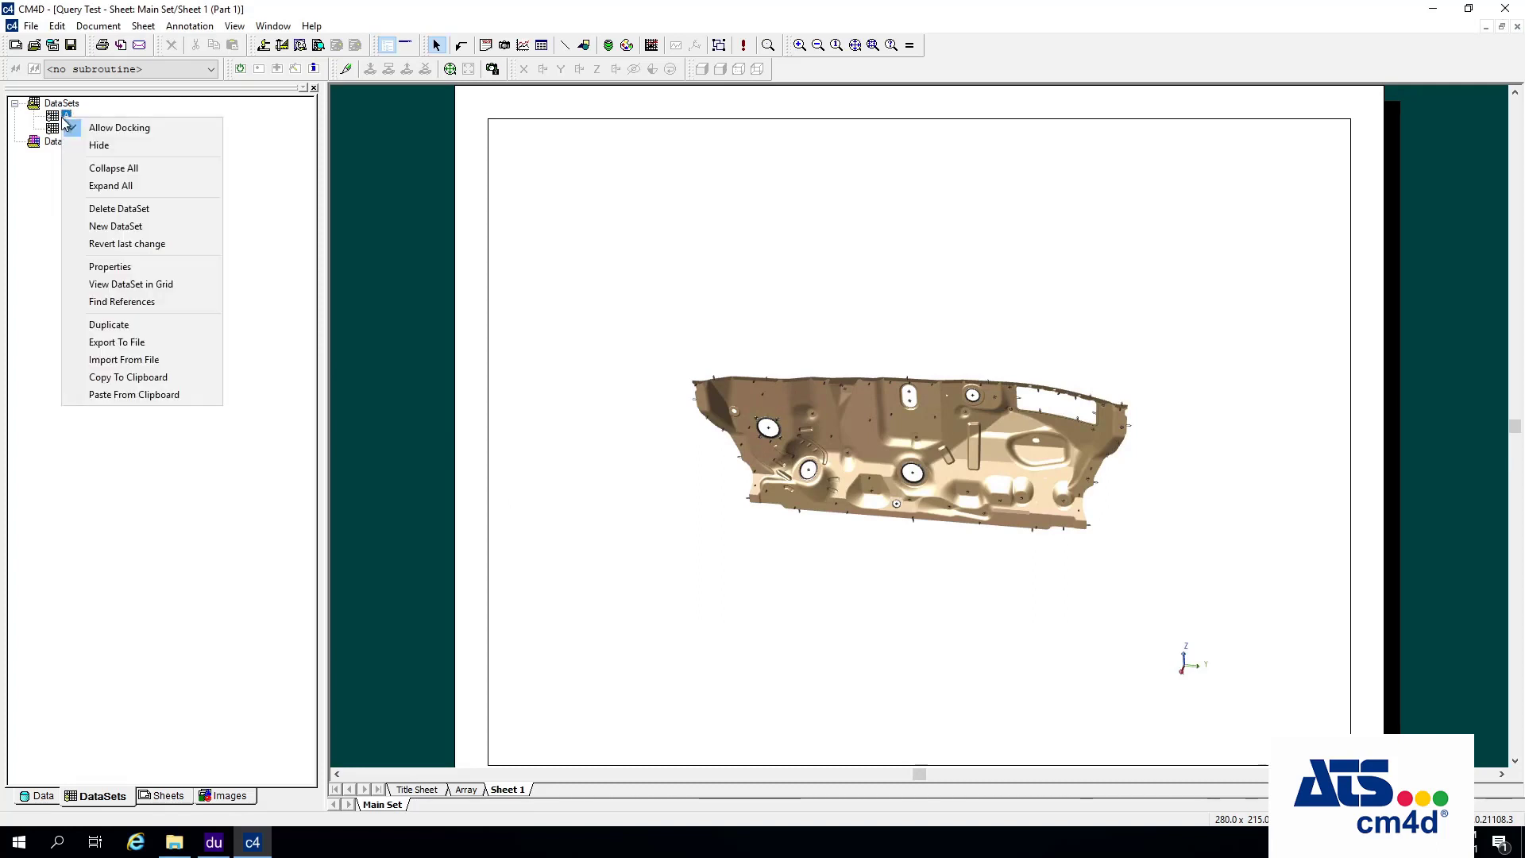
left_click(127, 284)
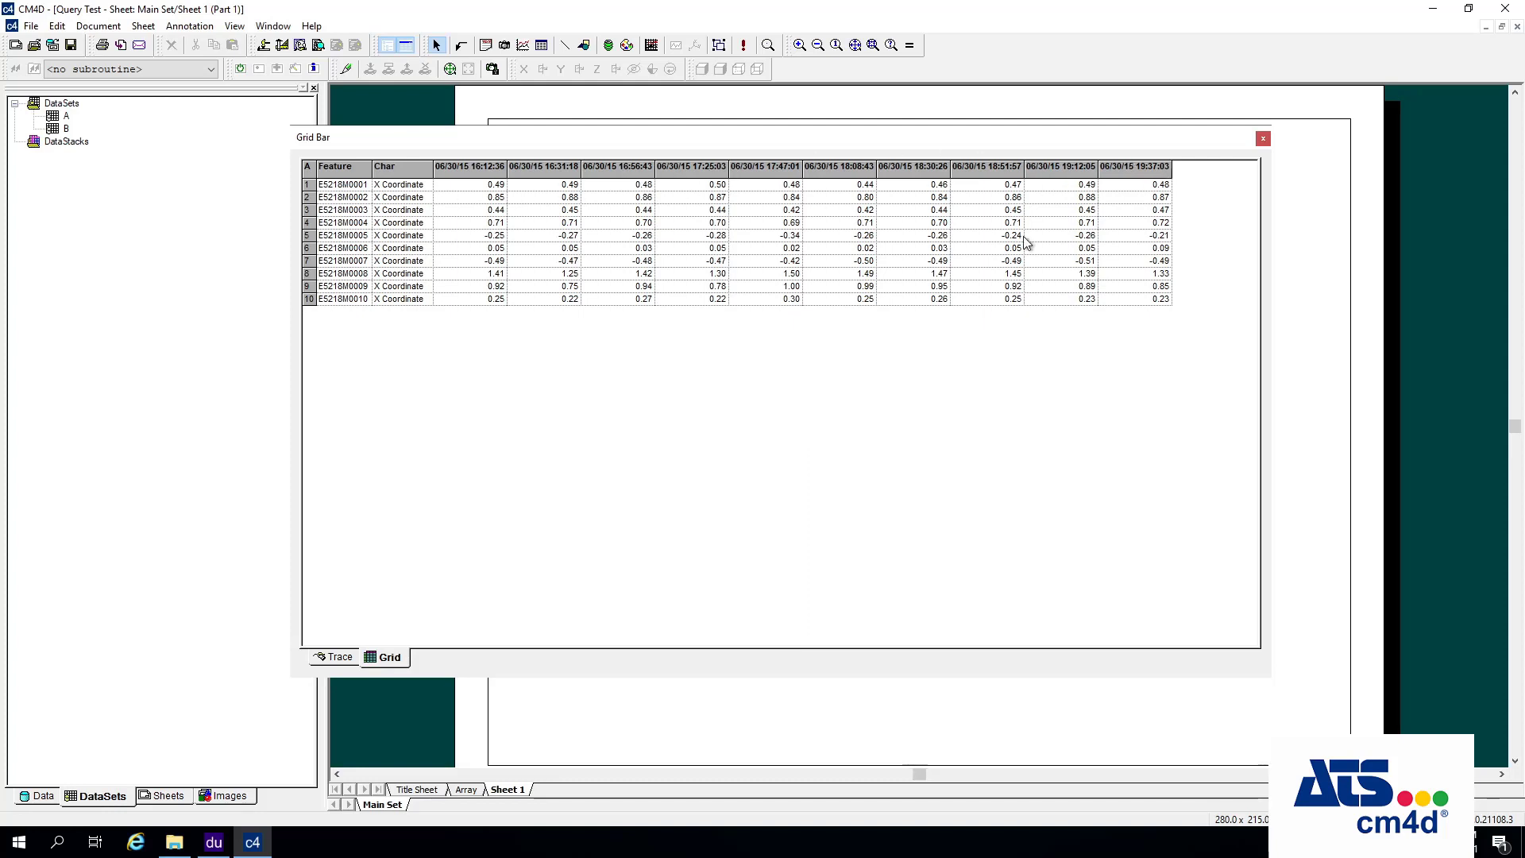
- Check the sift rules in the properties of DataSet B
left_click(63, 129)
right_click(61, 120)
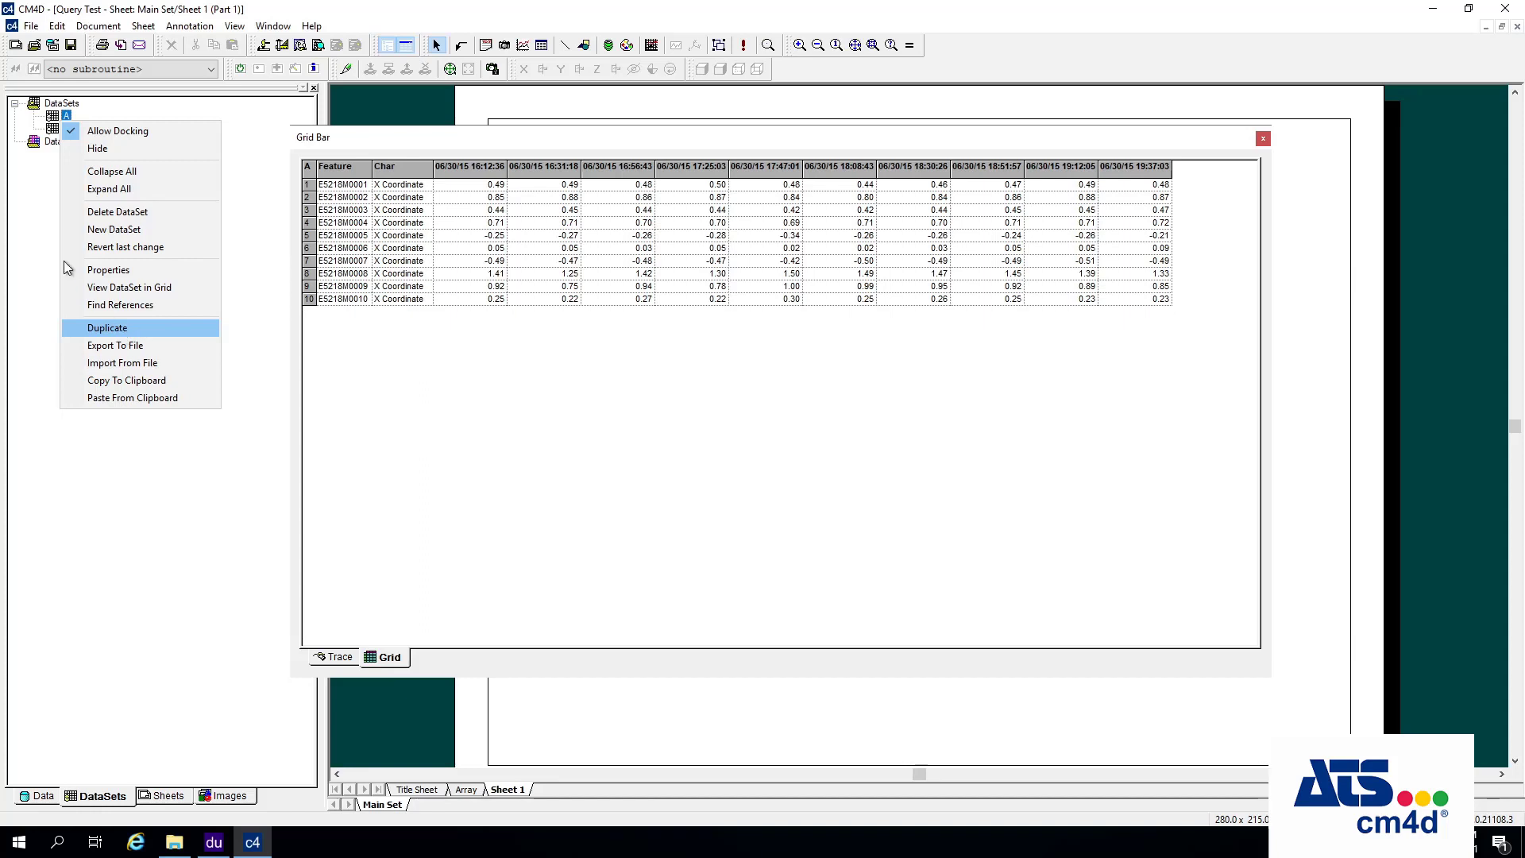
left_click(121, 329)
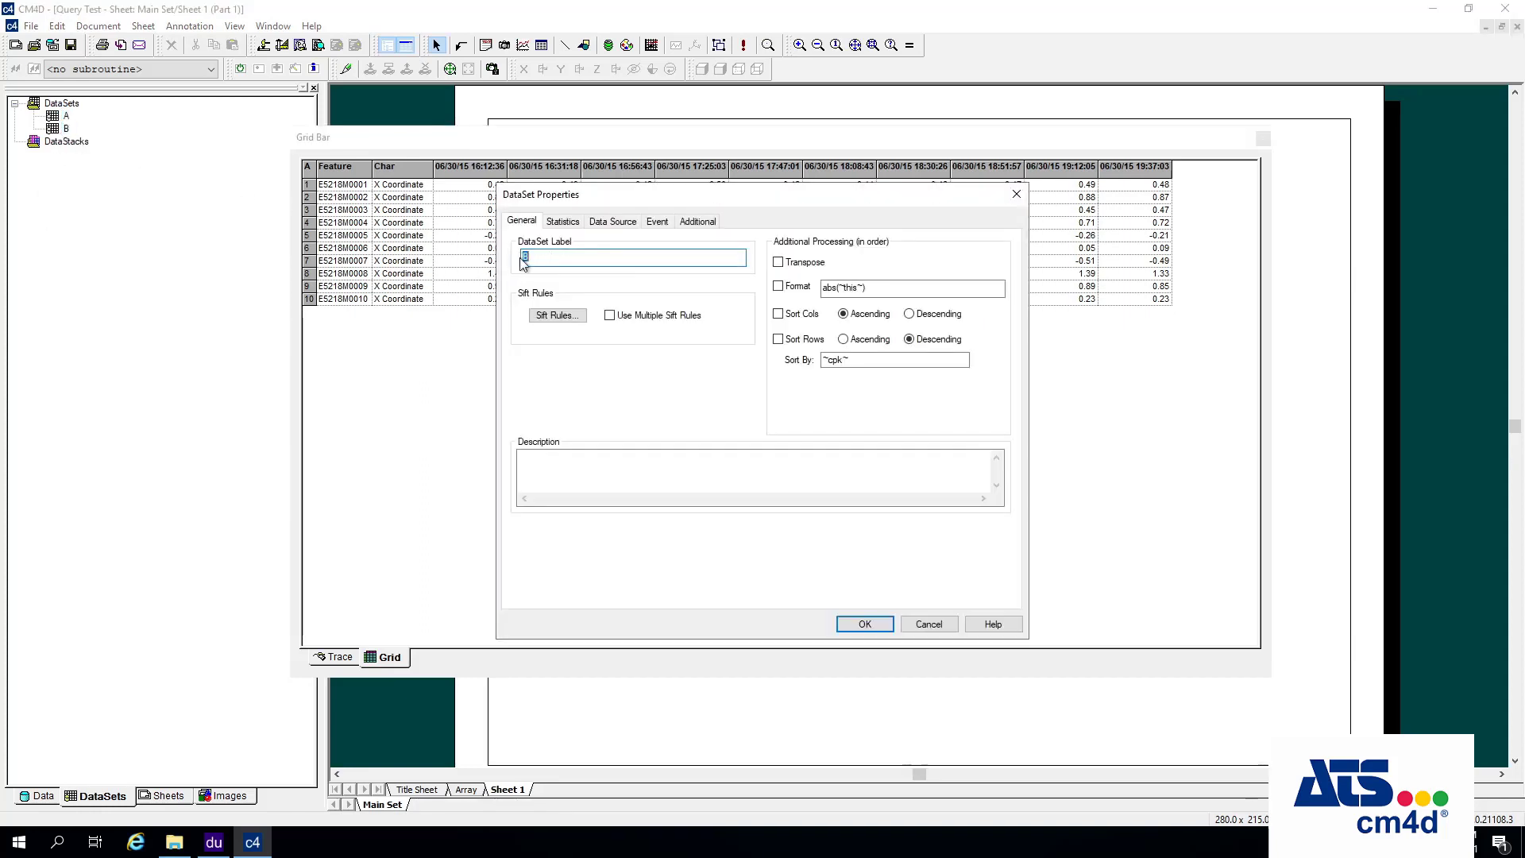
left_click(559, 314)
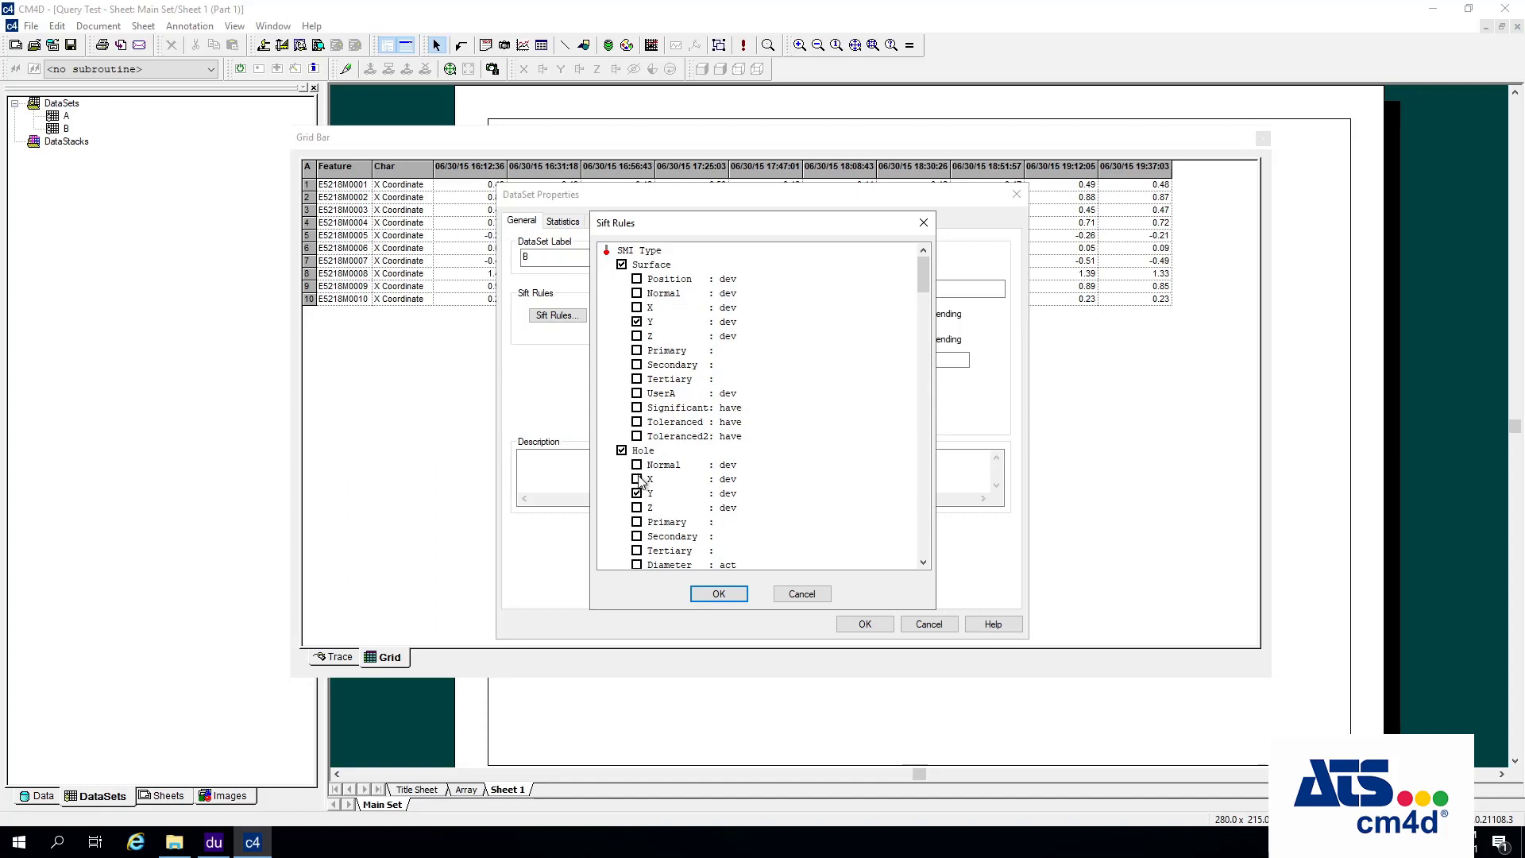
left_click(719, 595)
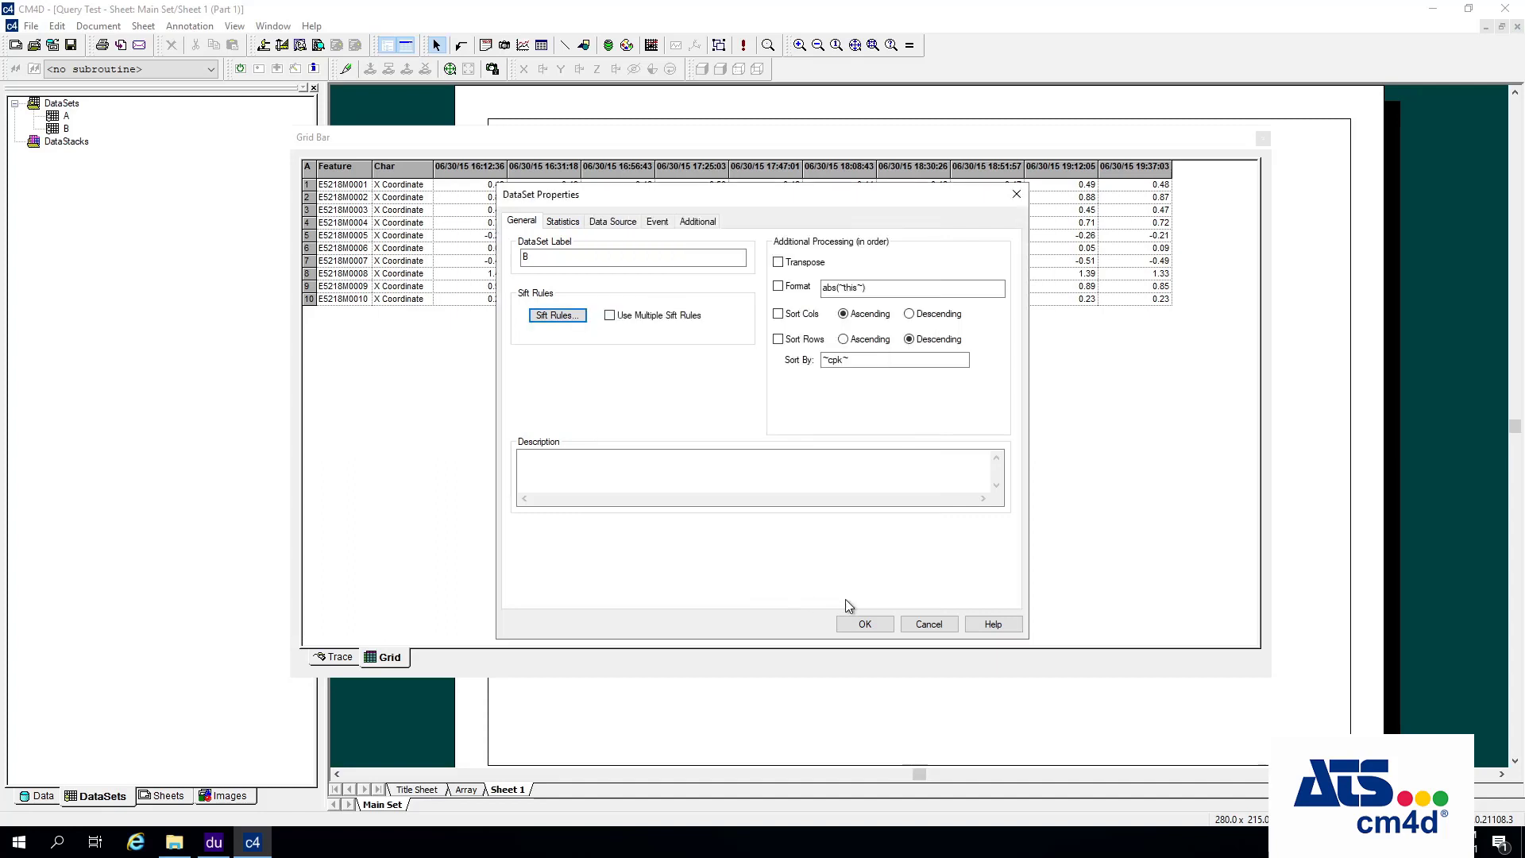
left_click(863, 623)
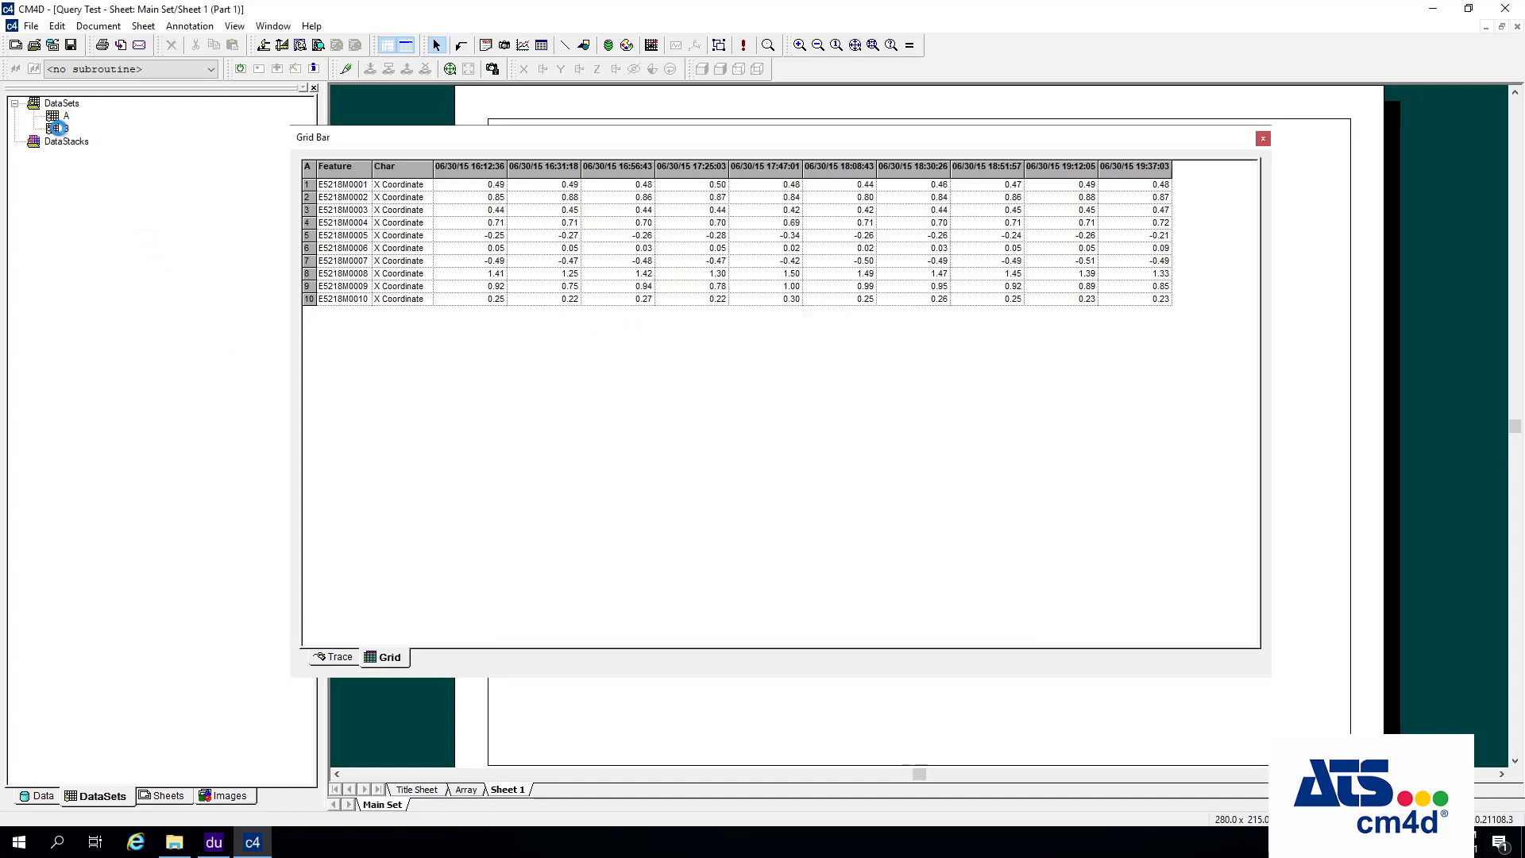
- Display DataSet B in the grid
left_click(57, 129)
right_click(56, 128)
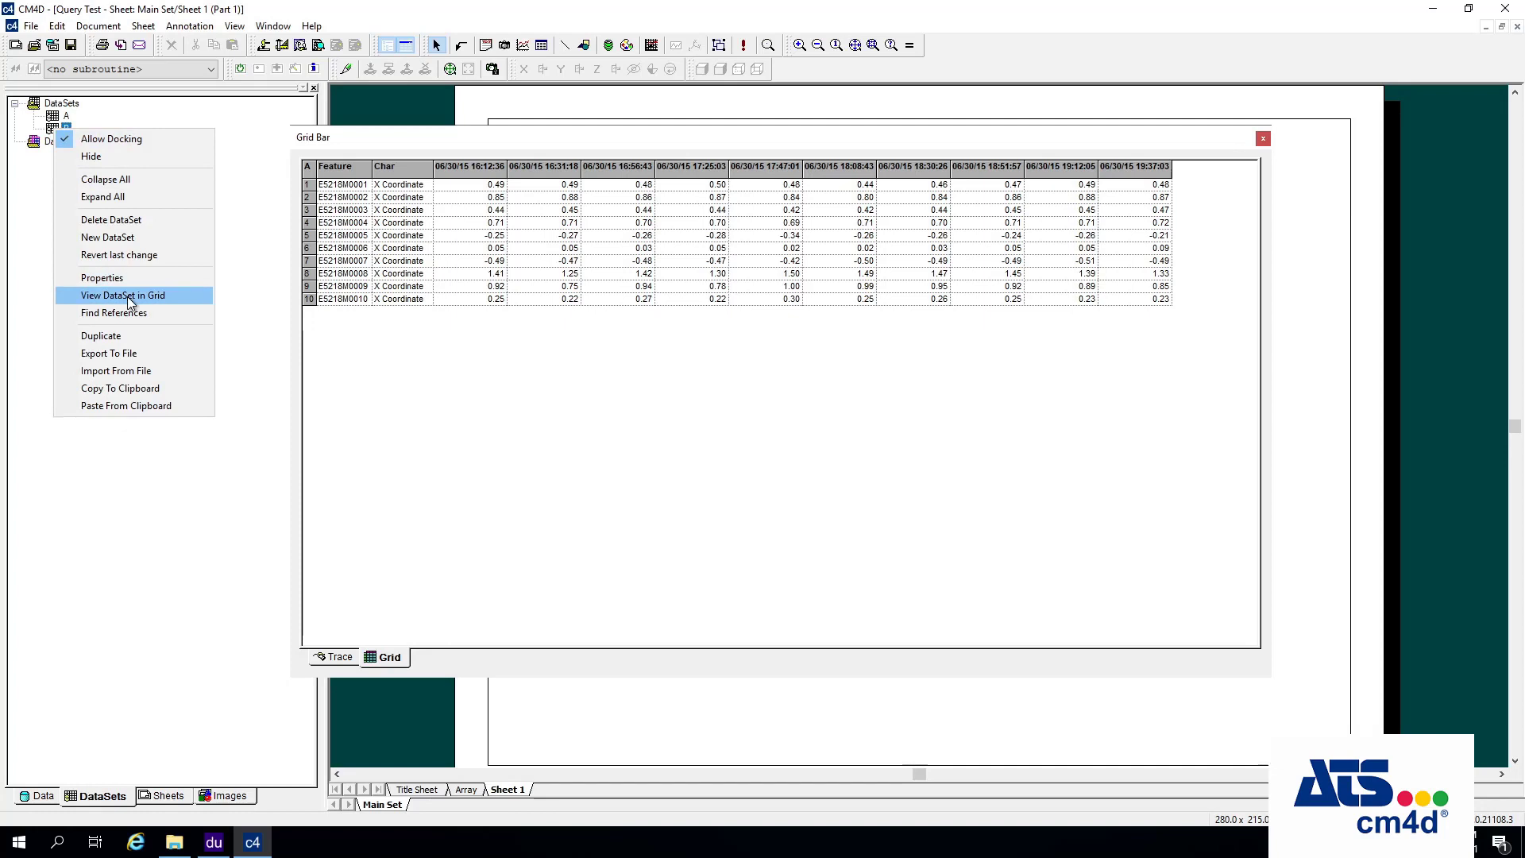
left_click(130, 297)
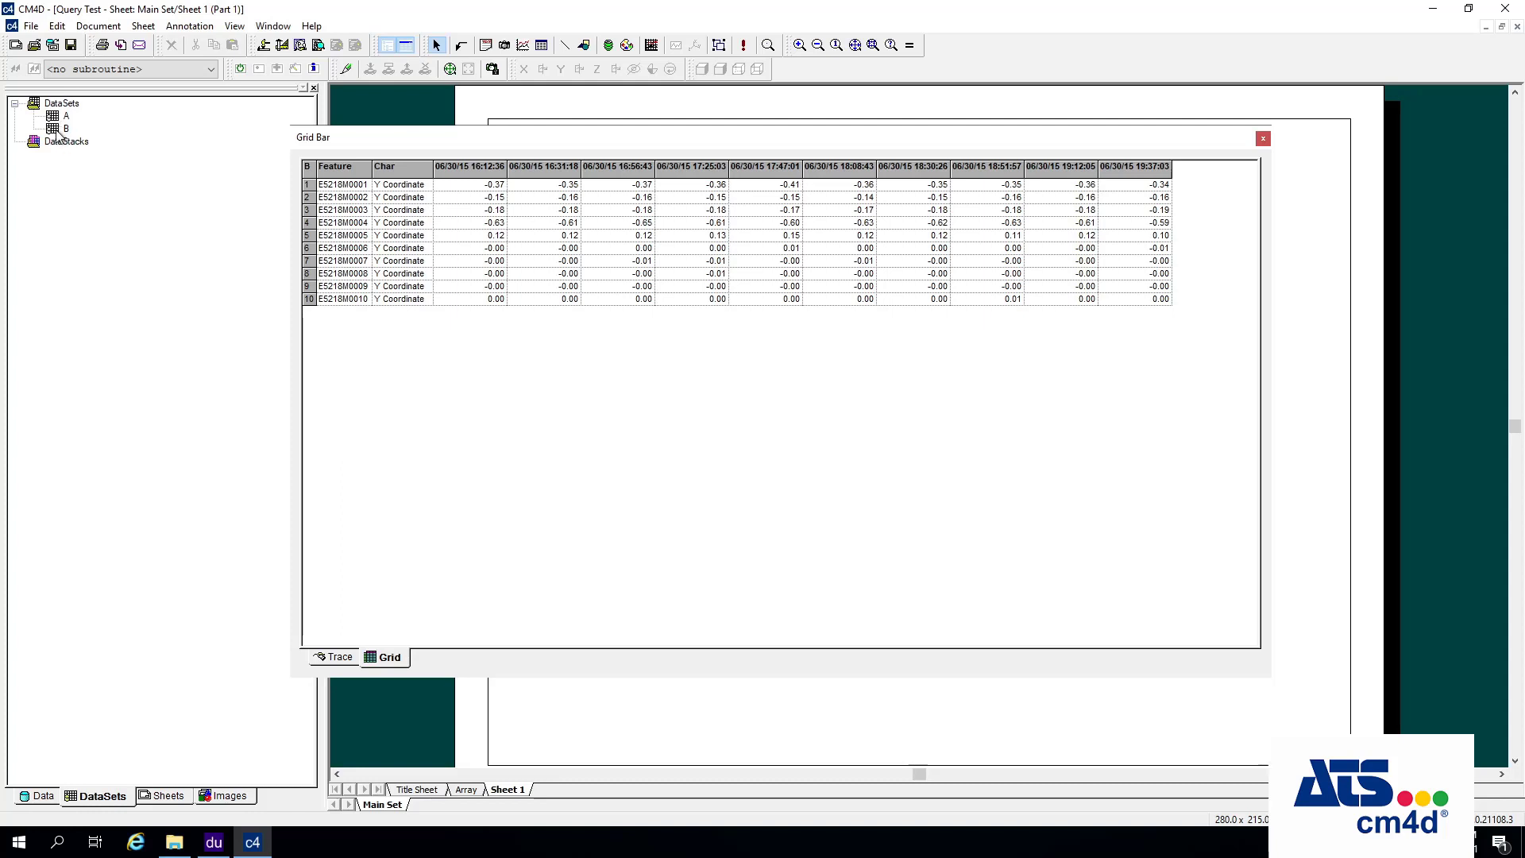
- Create a new DataStack and open its properties
left_click(76, 144)
right_click(78, 149)
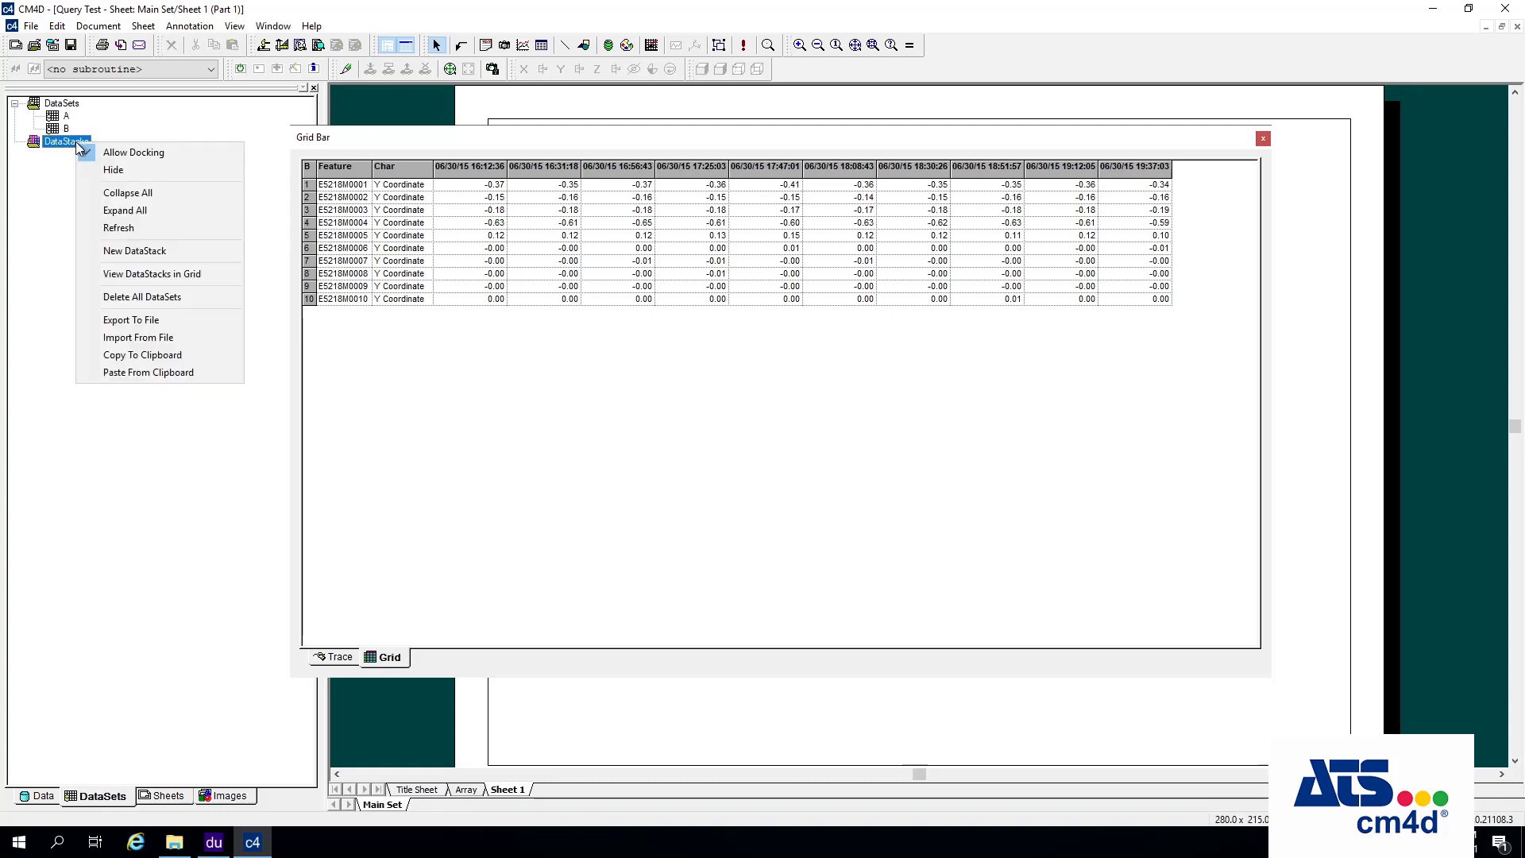
left_click(132, 252)
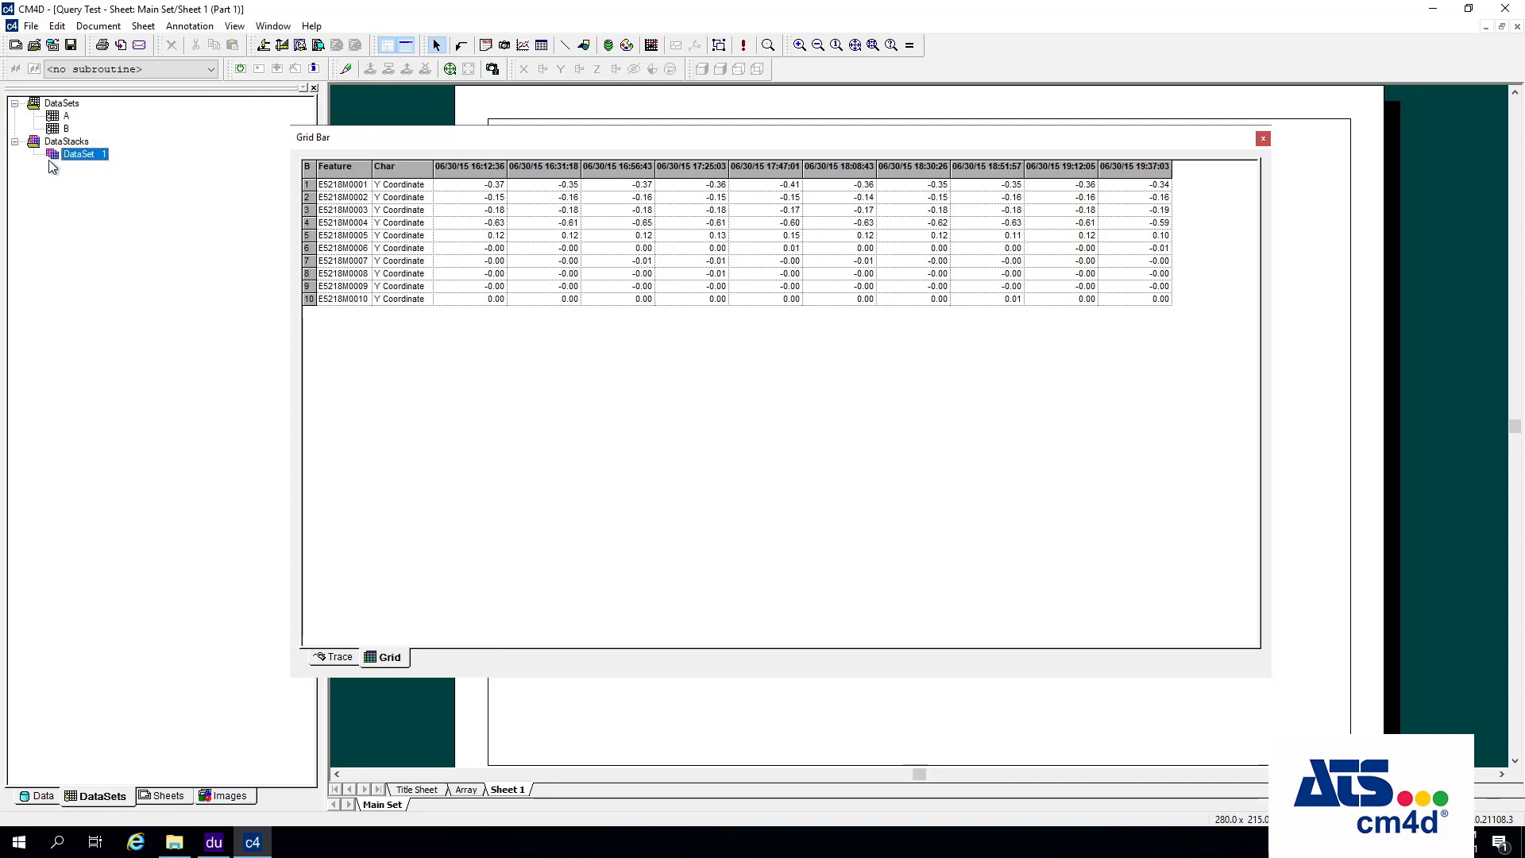
left_click(60, 119)
left_click(71, 157)
double_click(89, 154)
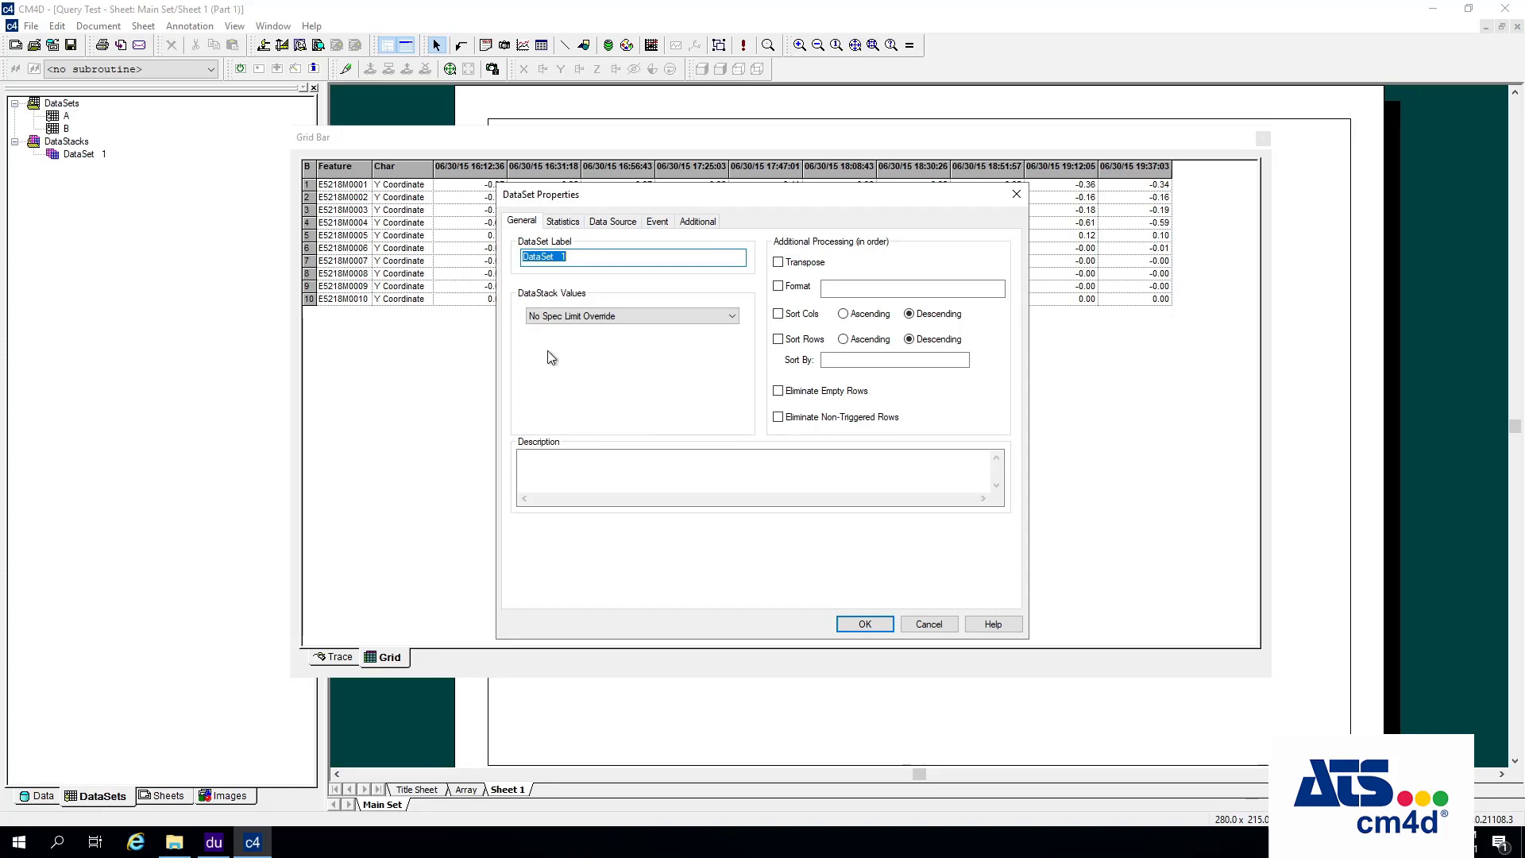
- Review the spec limit override options and set the DataStack values to Use Bilateral Spec Limits provided as Override
left_click(517, 223)
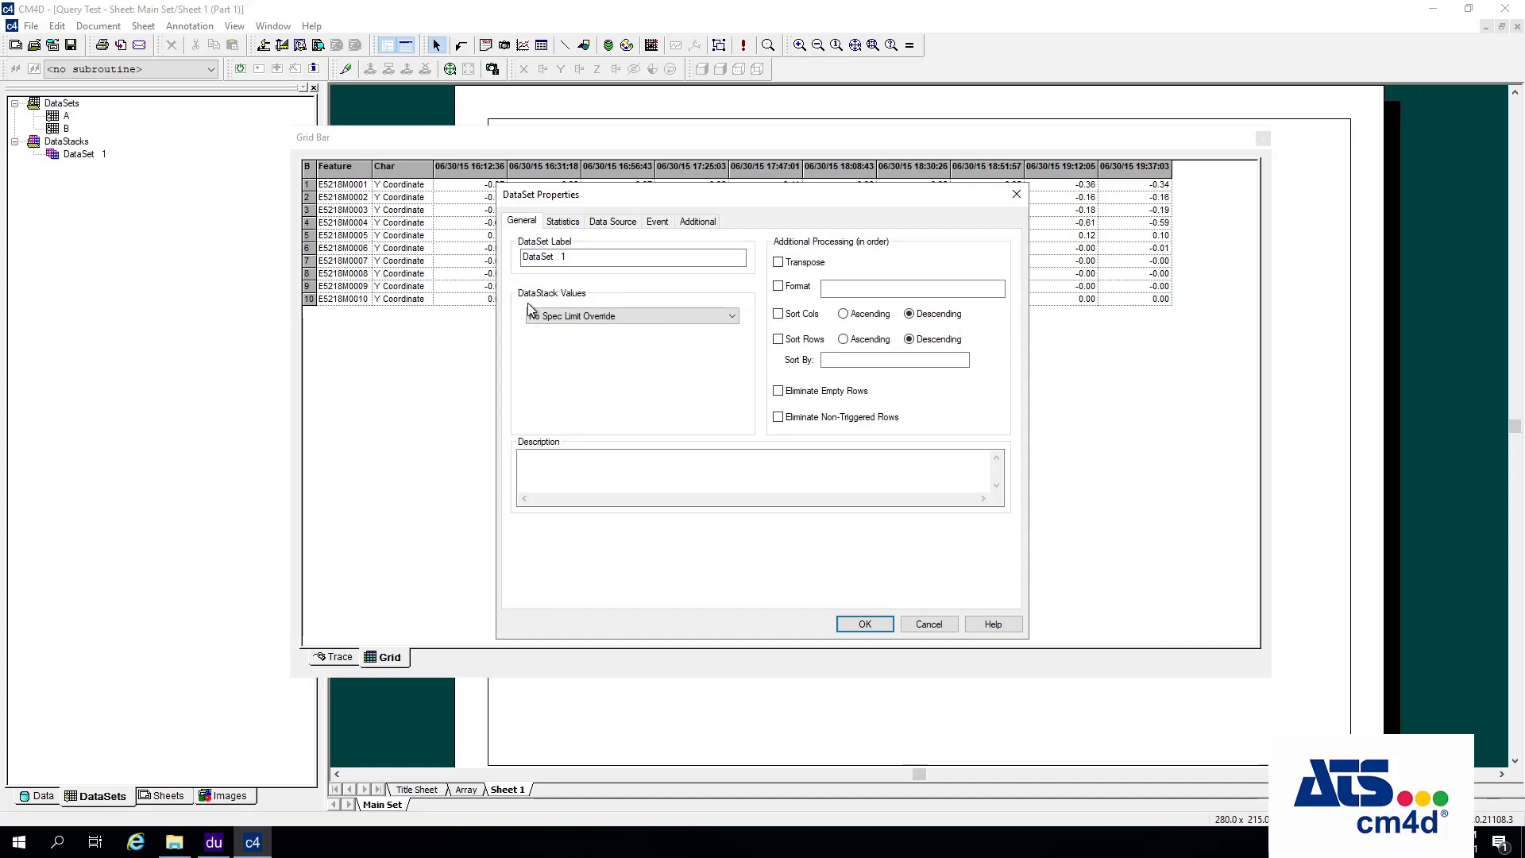
left_click(659, 317)
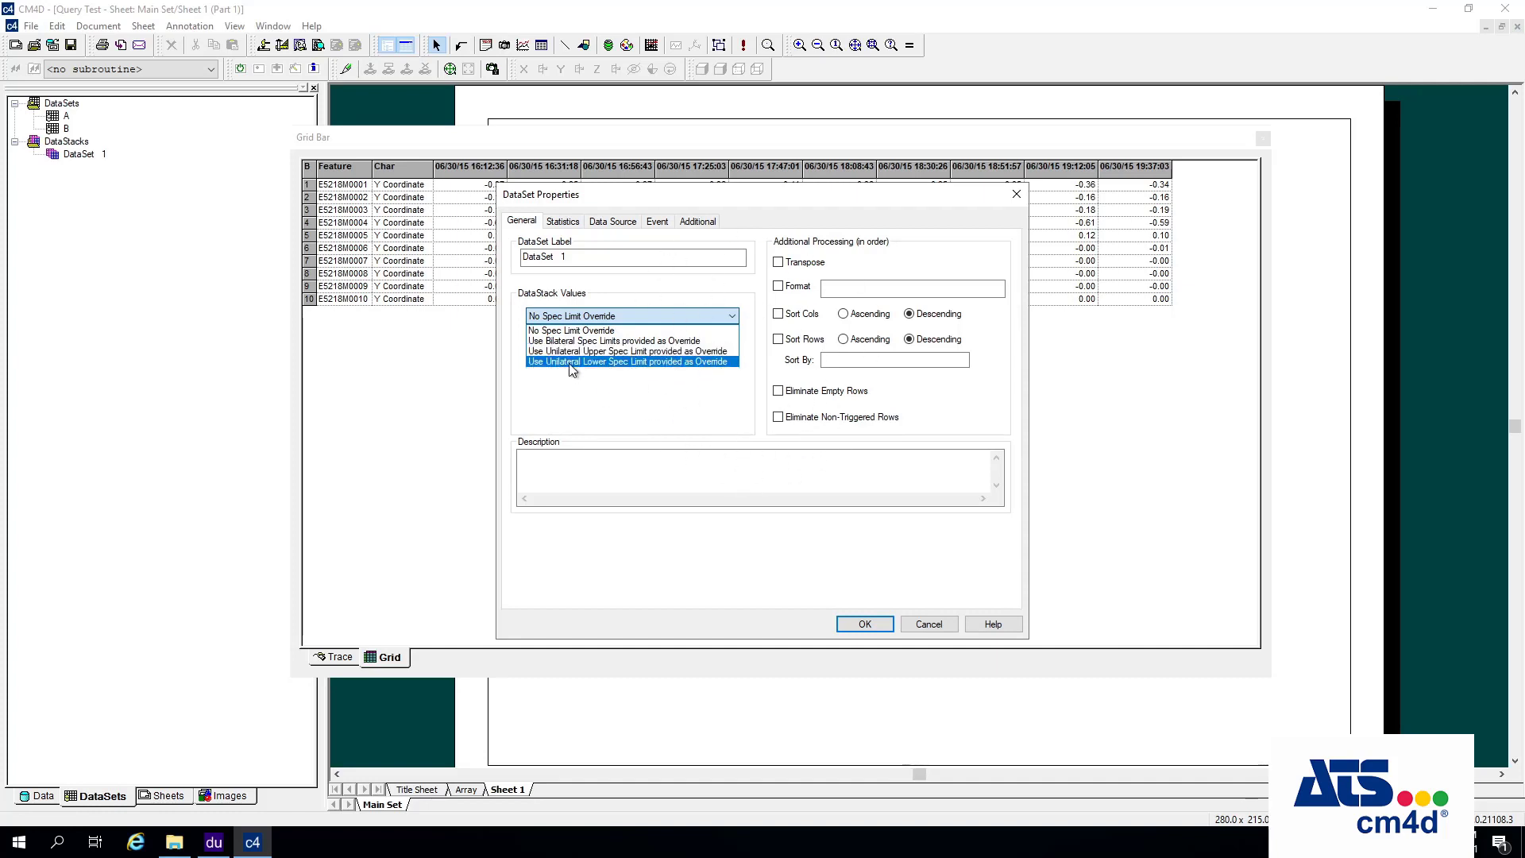
left_click(584, 331)
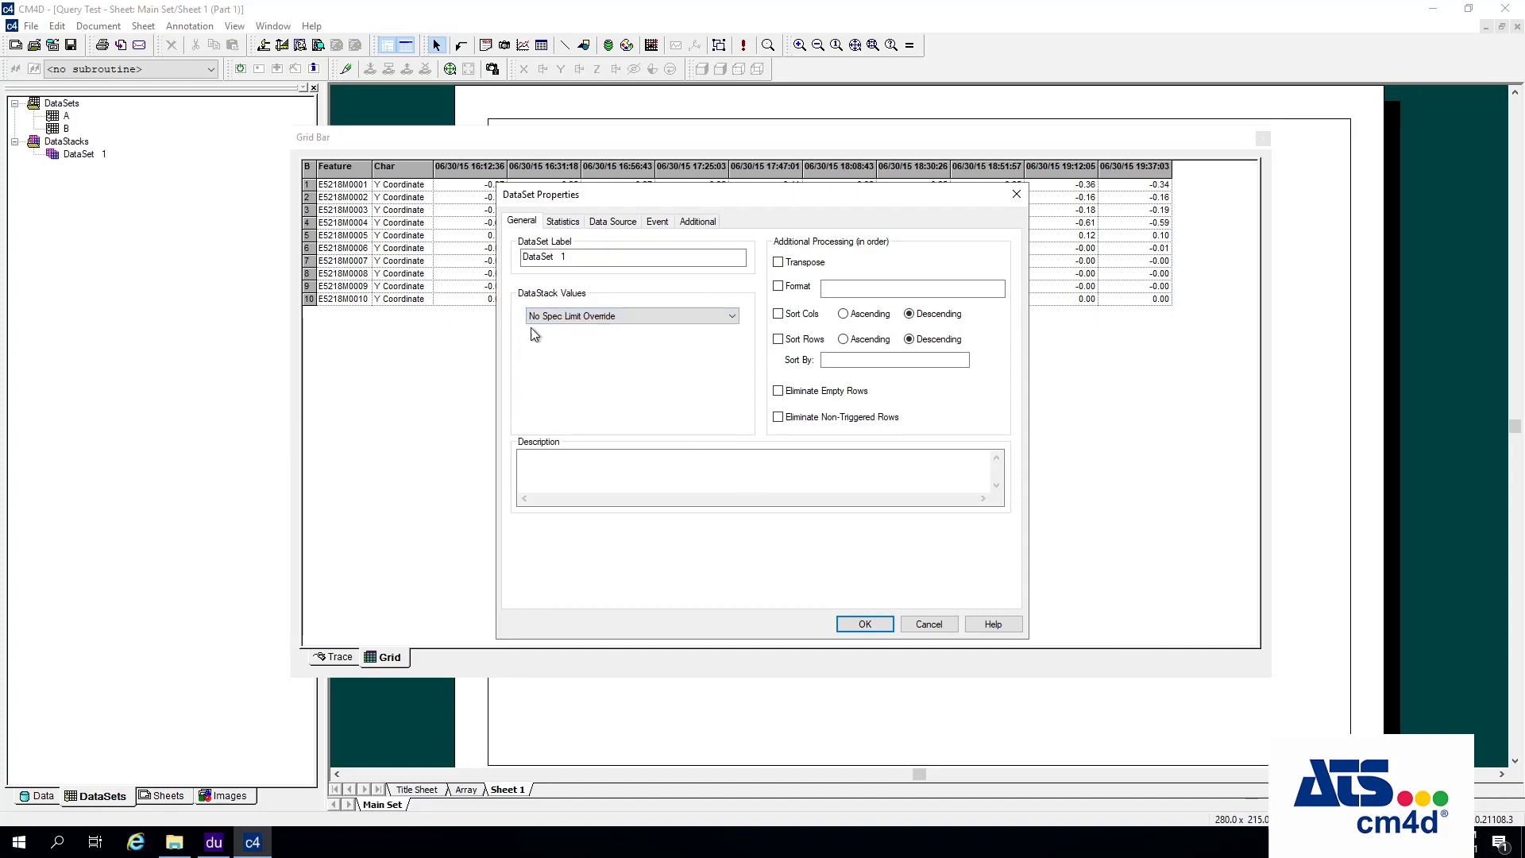
left_click(595, 320)
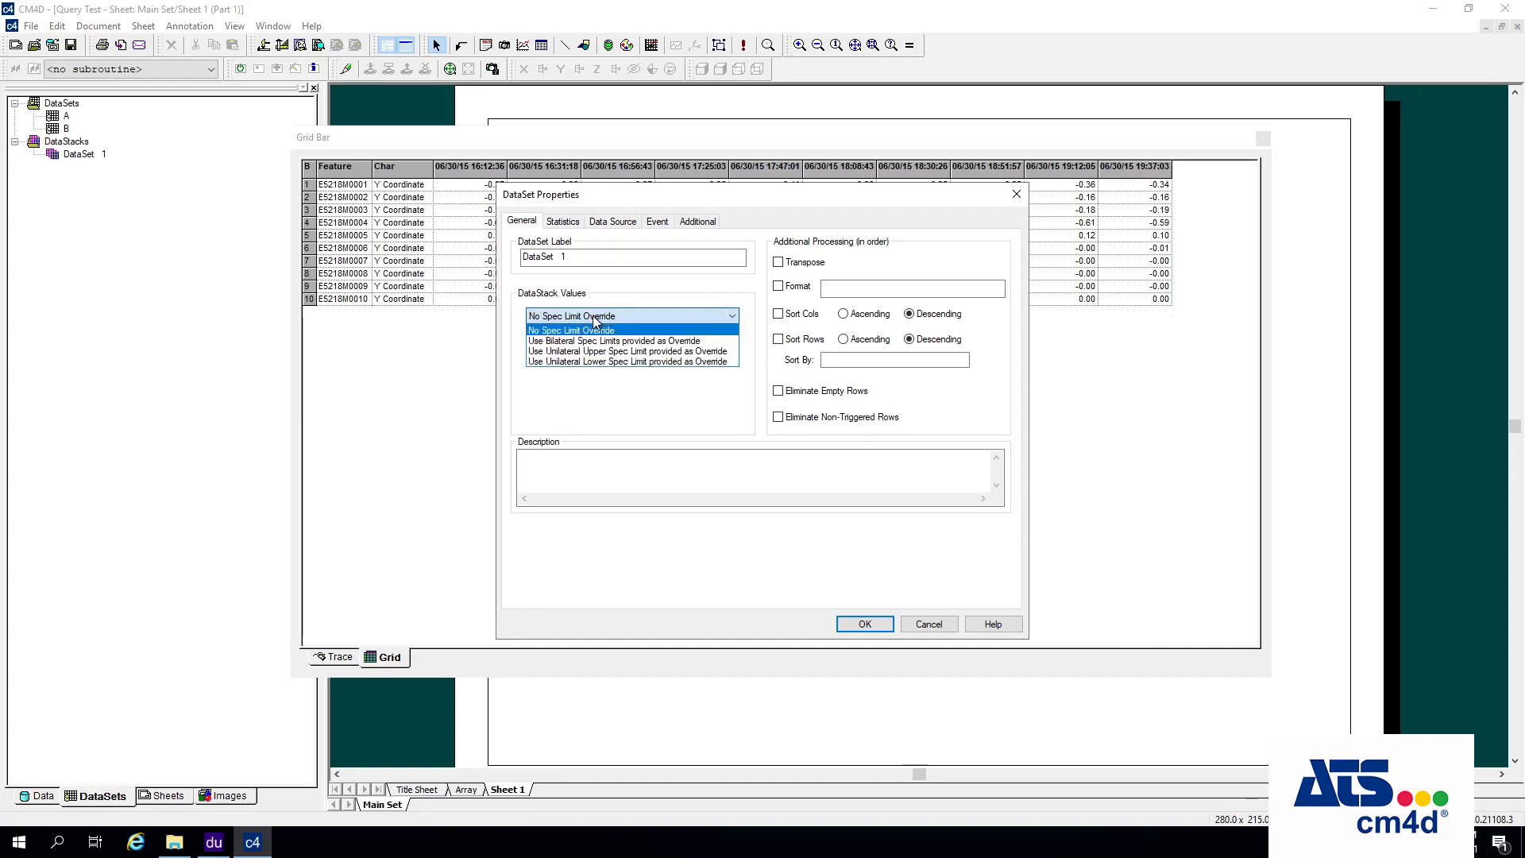
left_click(628, 341)
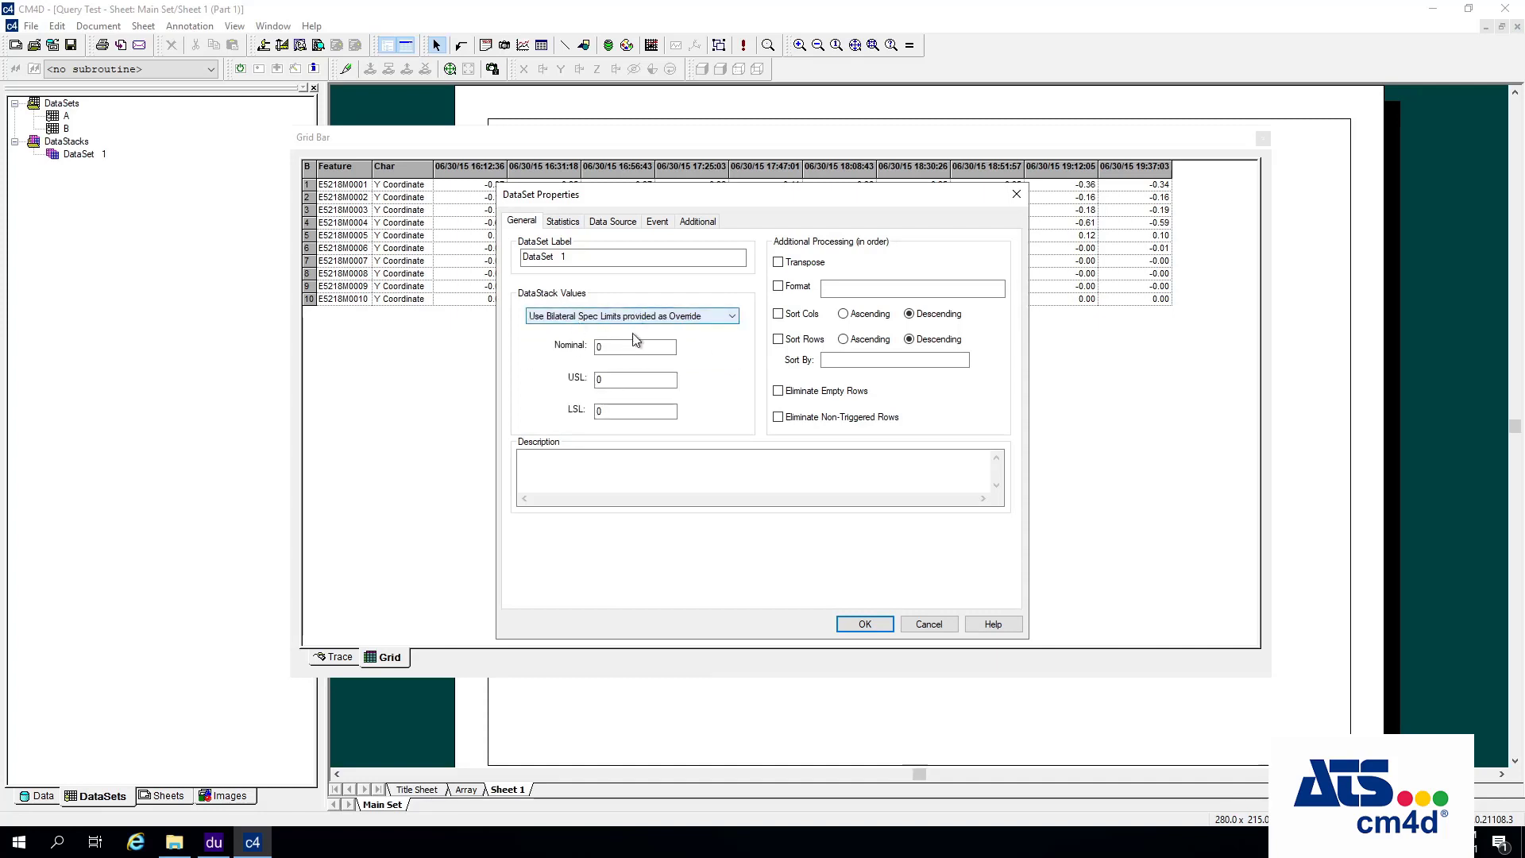
left_click(611, 347)
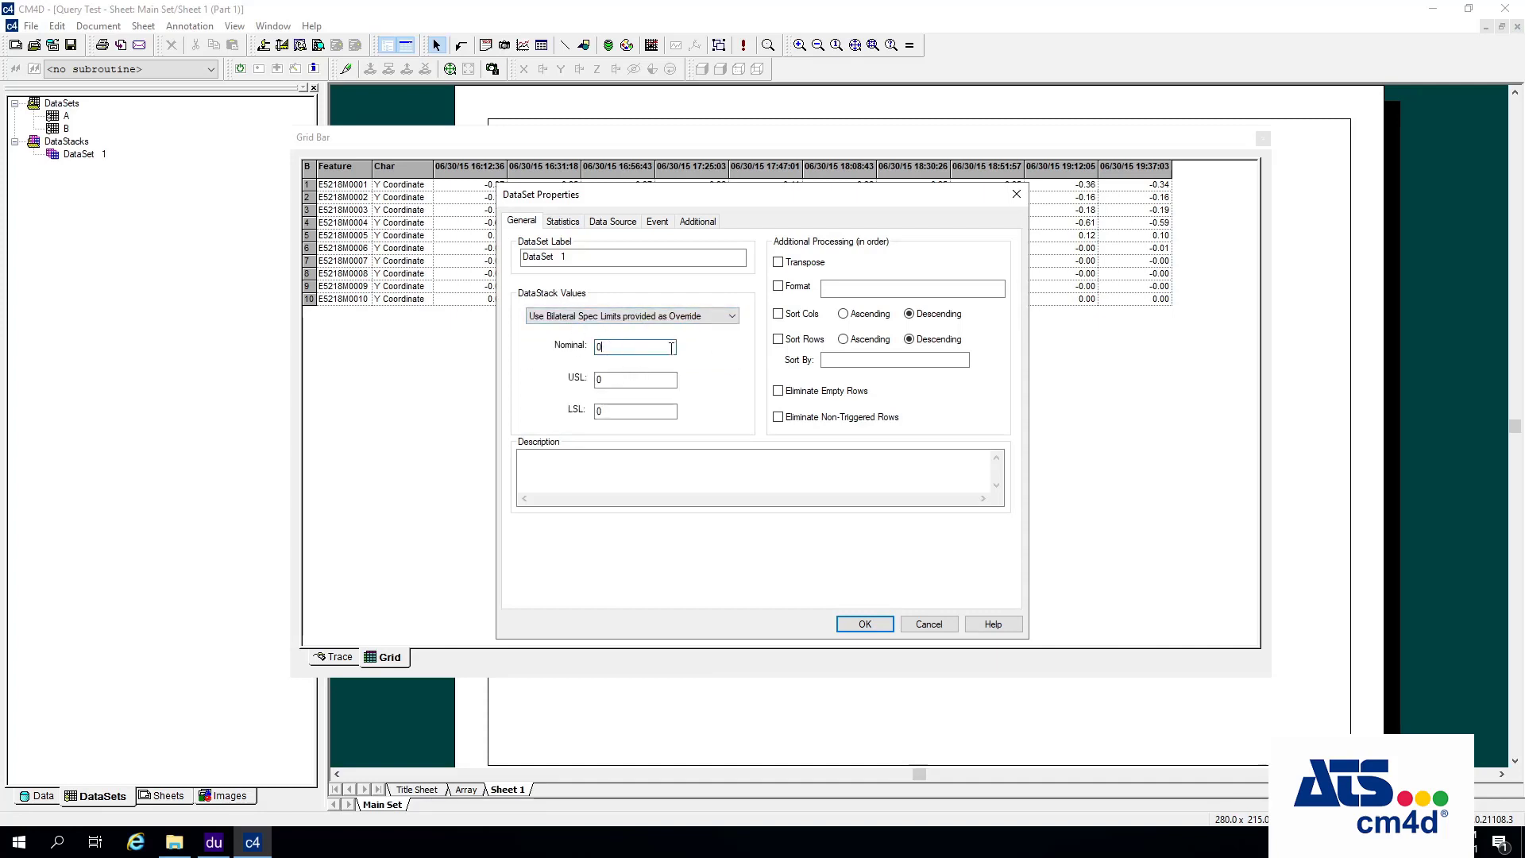
left_click(646, 380)
left_click_drag(609, 382, 568, 391)
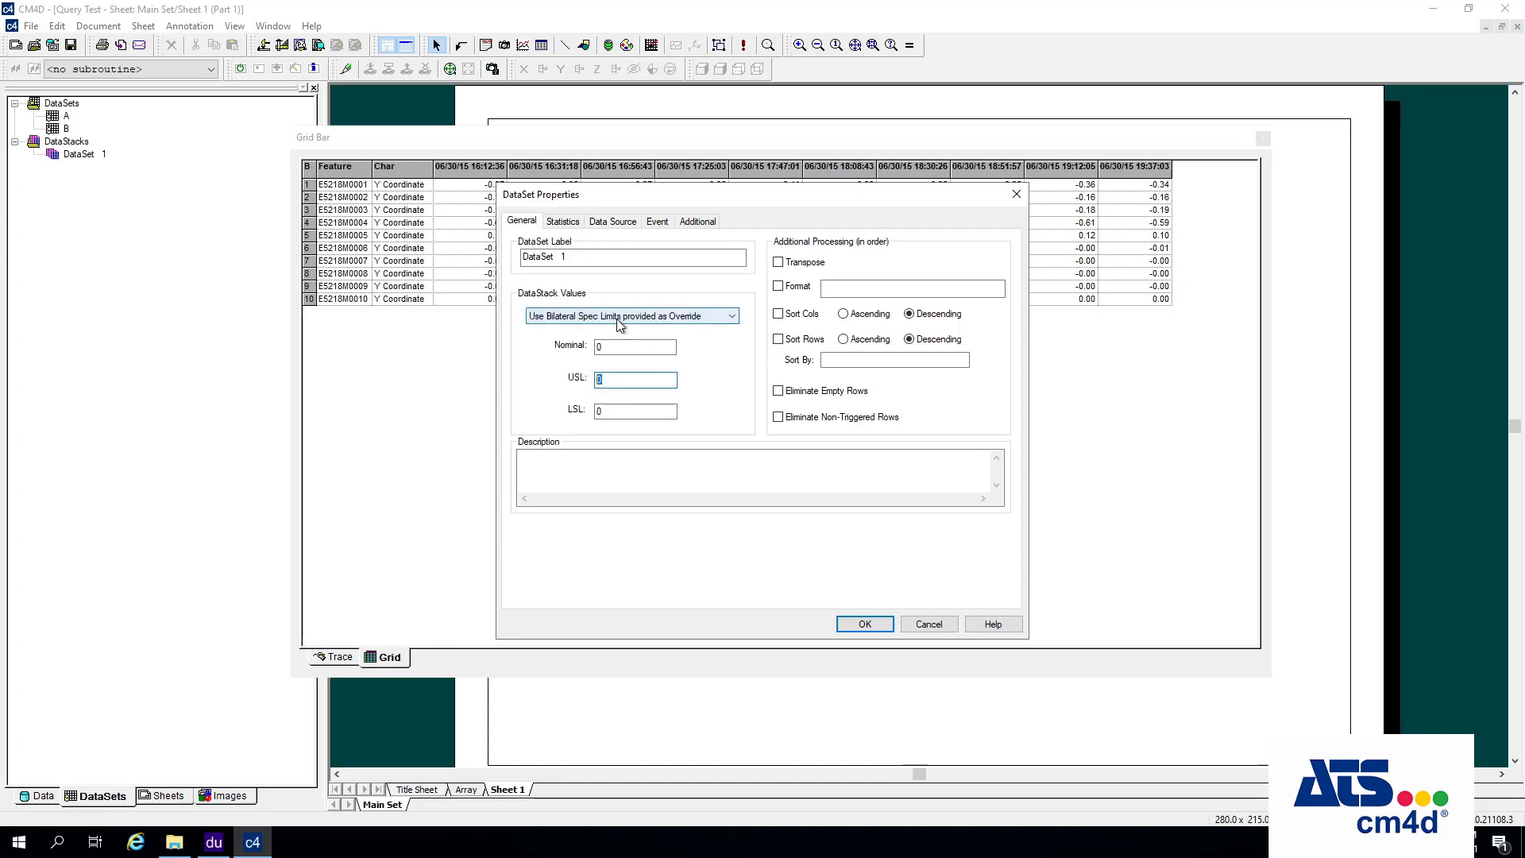
left_click(645, 316)
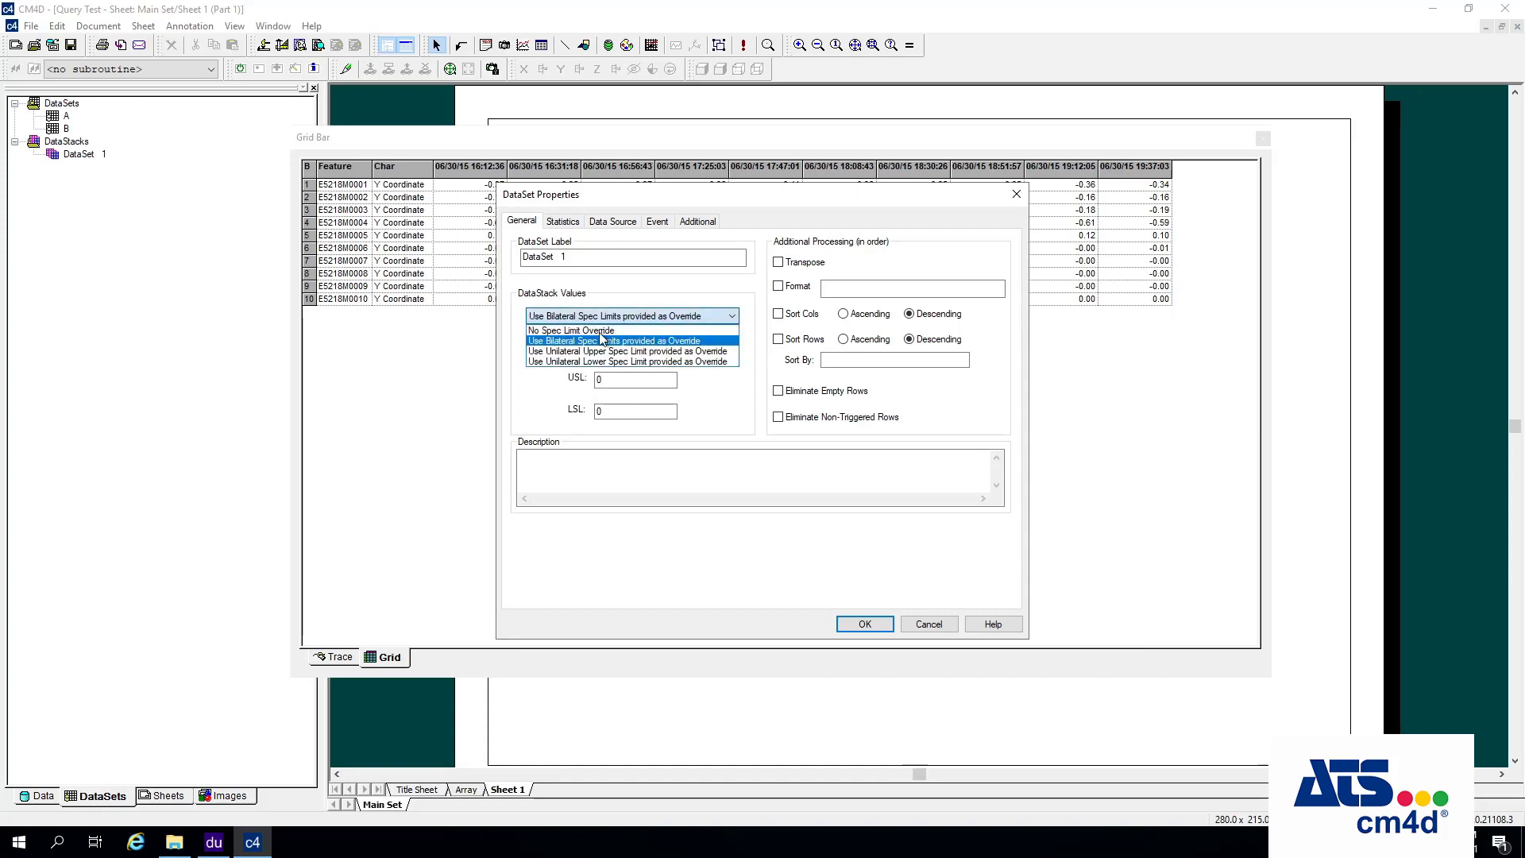
left_click(744, 439)
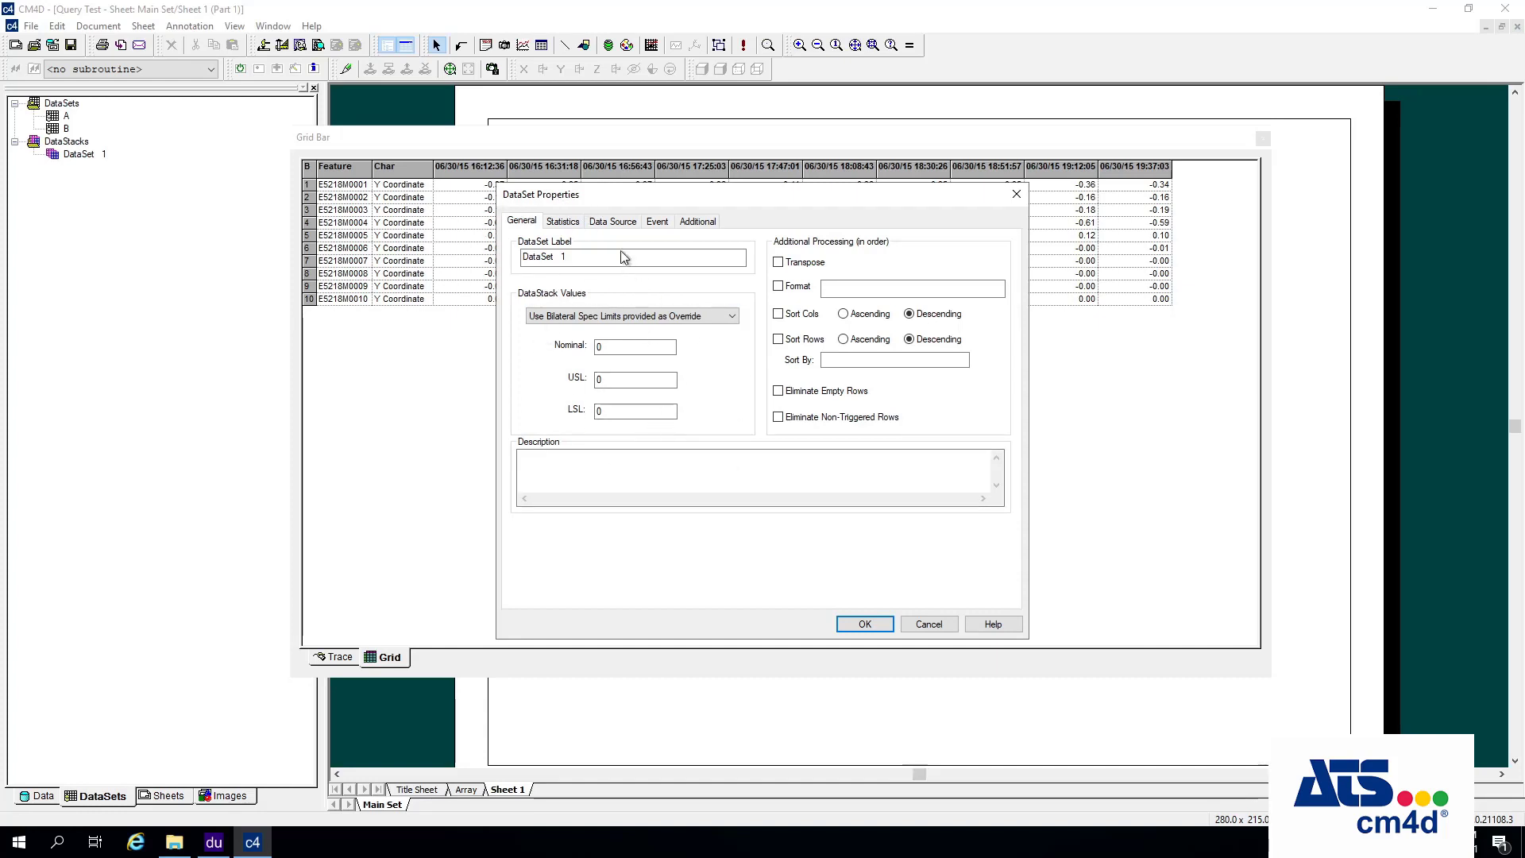
- Set the DataStack's data source to a Merge of type Append
left_click(624, 226)
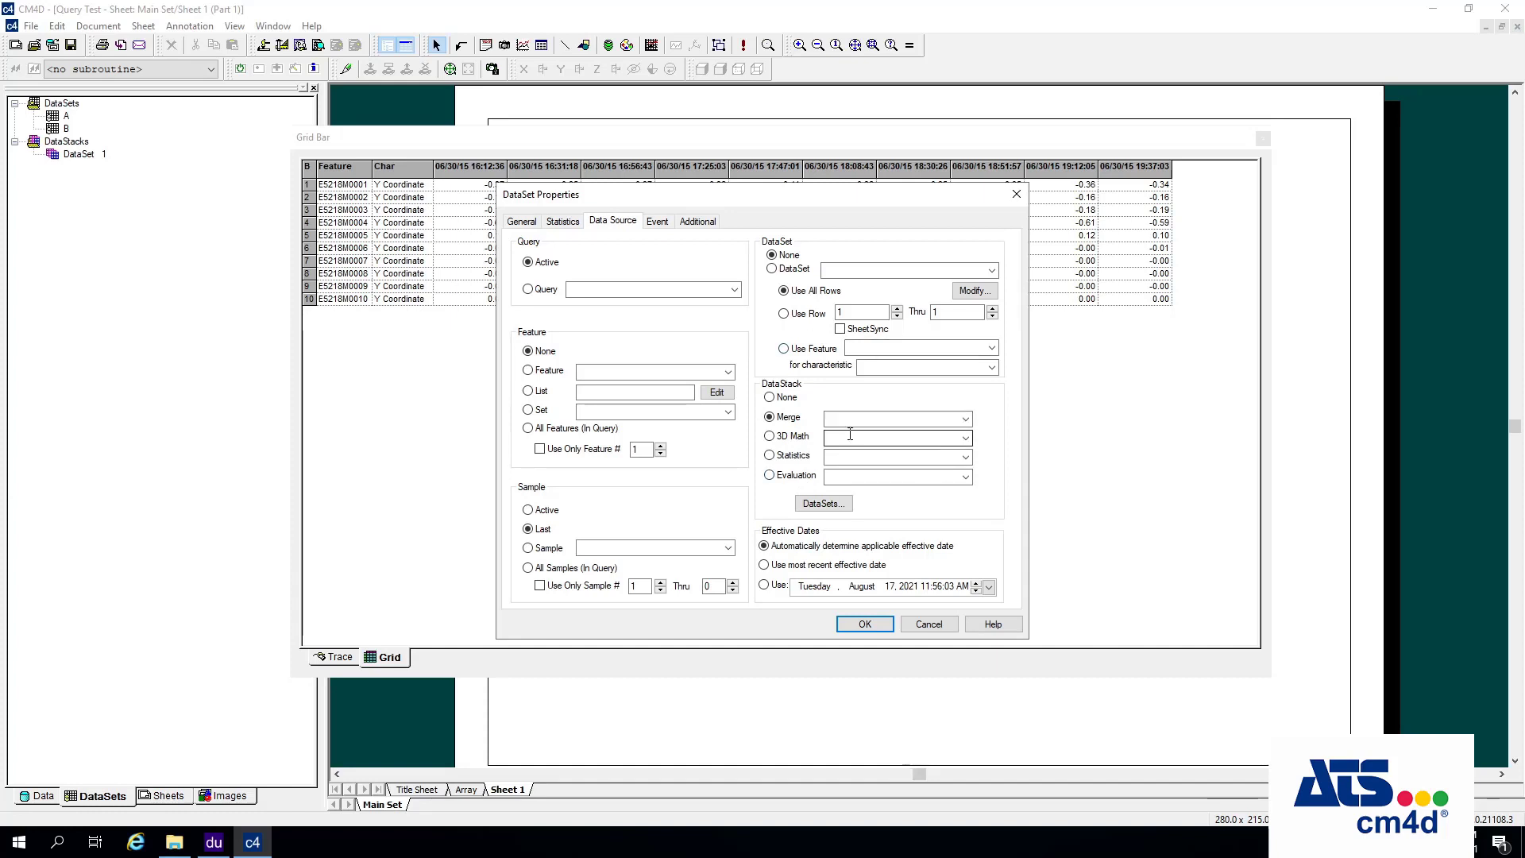
left_click(966, 419)
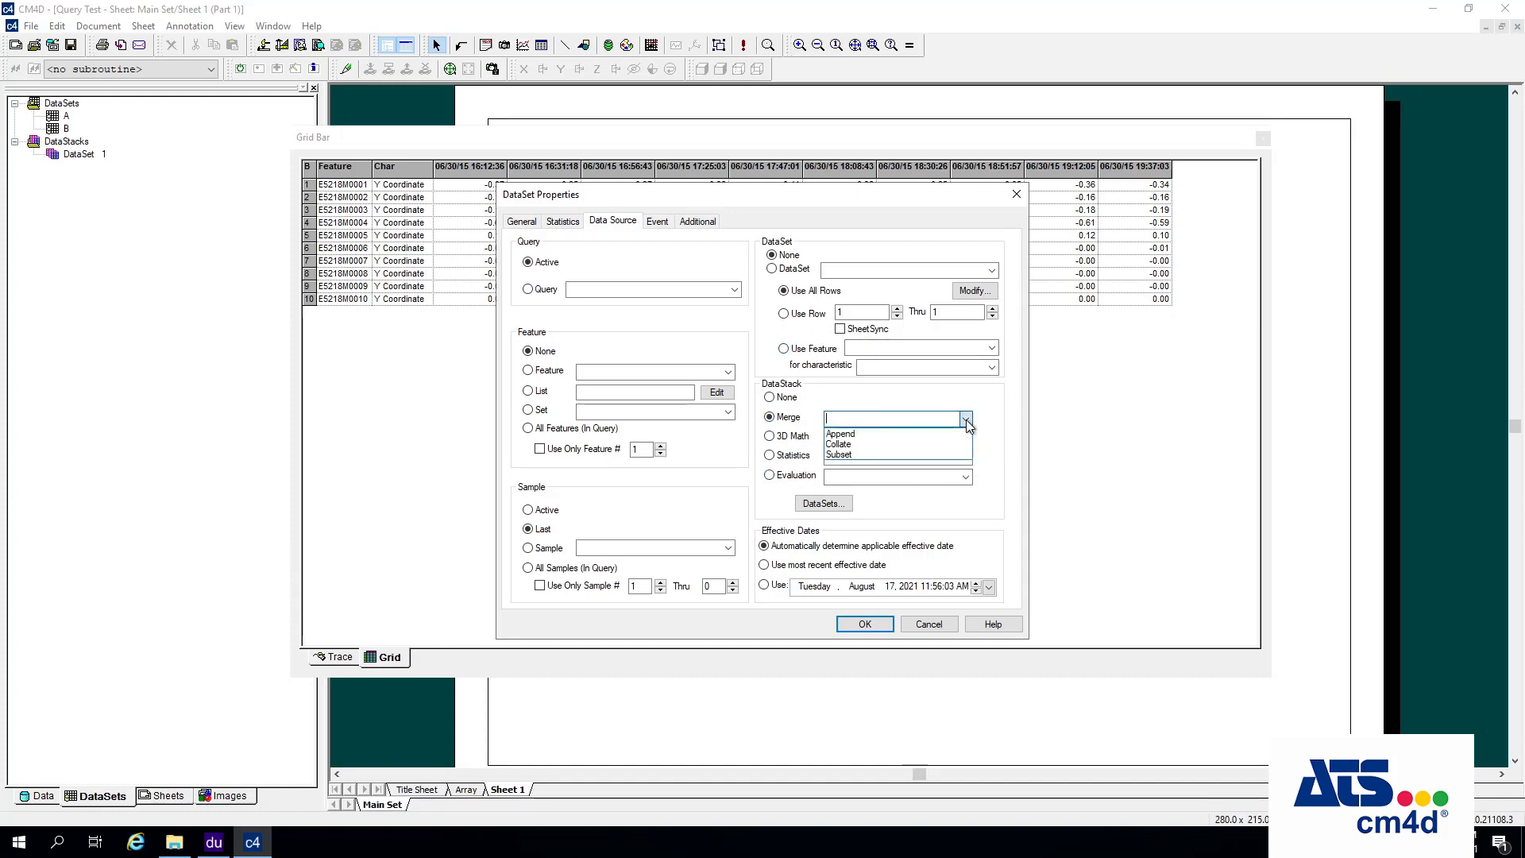
left_click(856, 439)
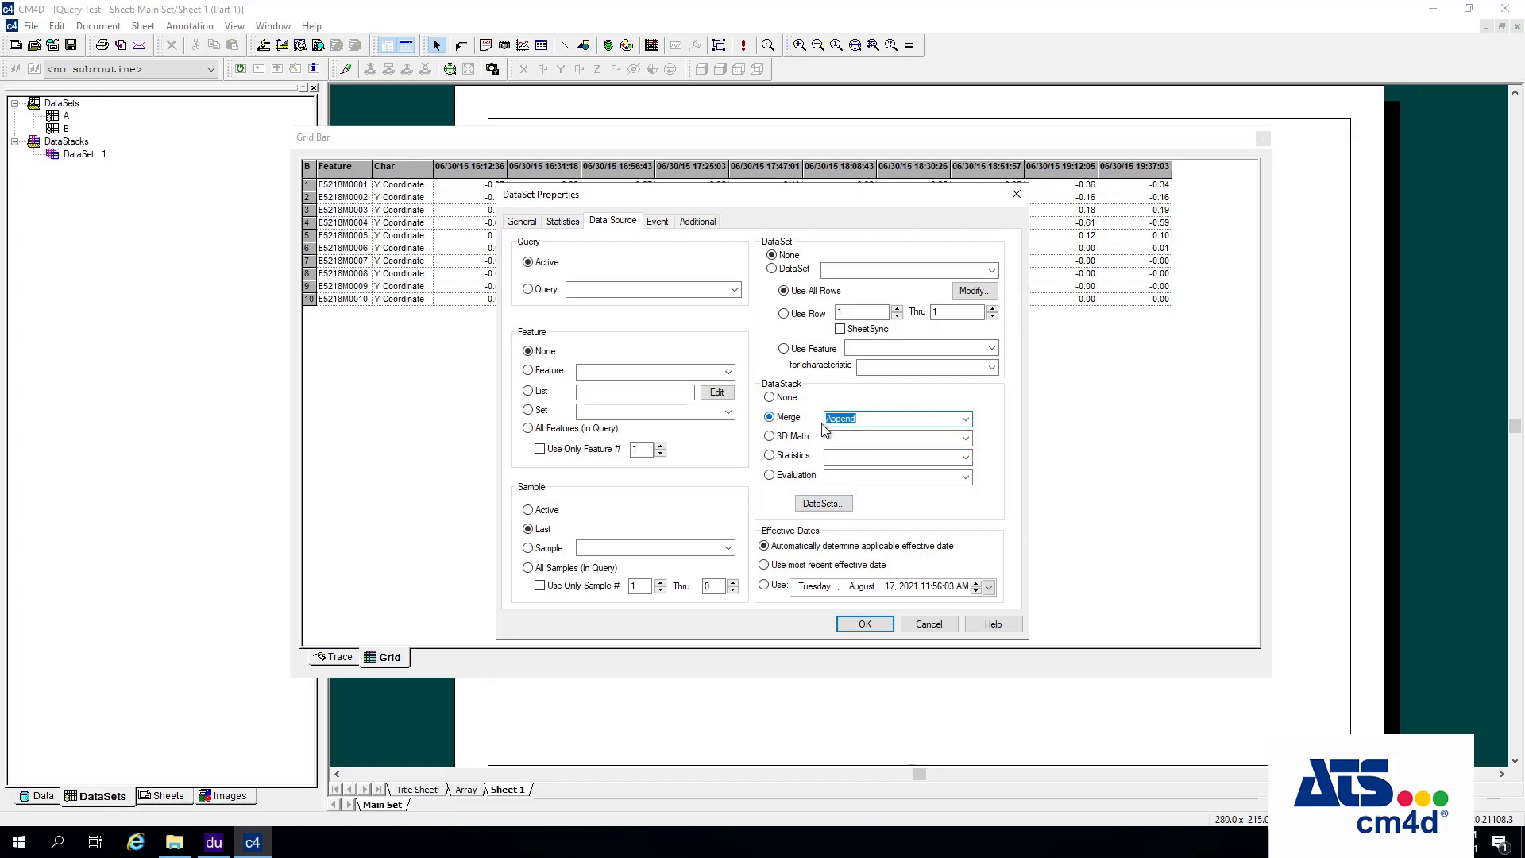
- Add DataSets A and B from the document to the DataStack, with A first
left_click(837, 509)
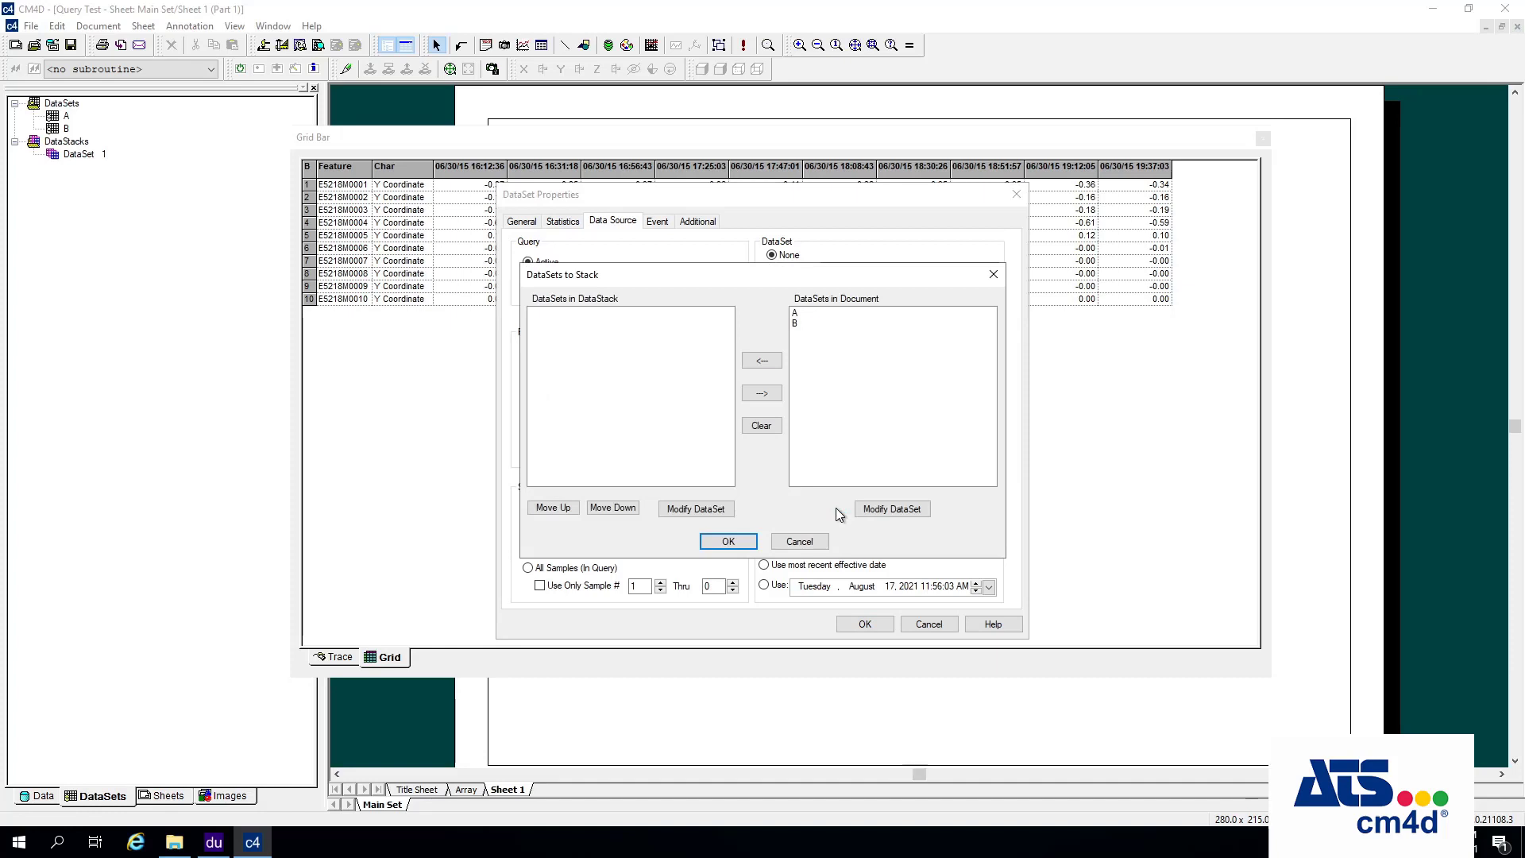
left_click(793, 313)
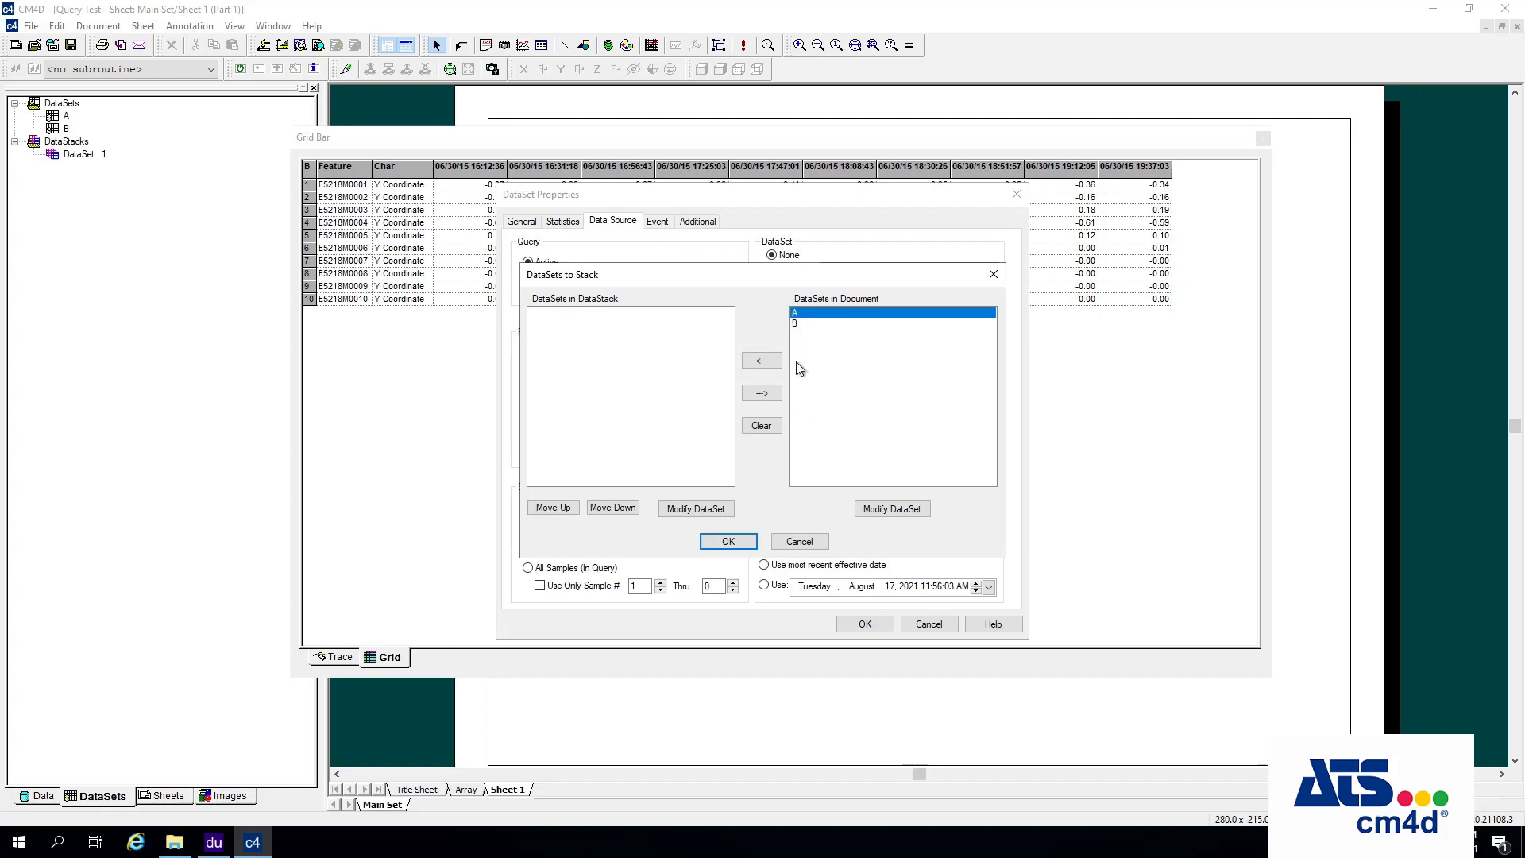
left_click(774, 364)
left_click(796, 314)
left_click(776, 362)
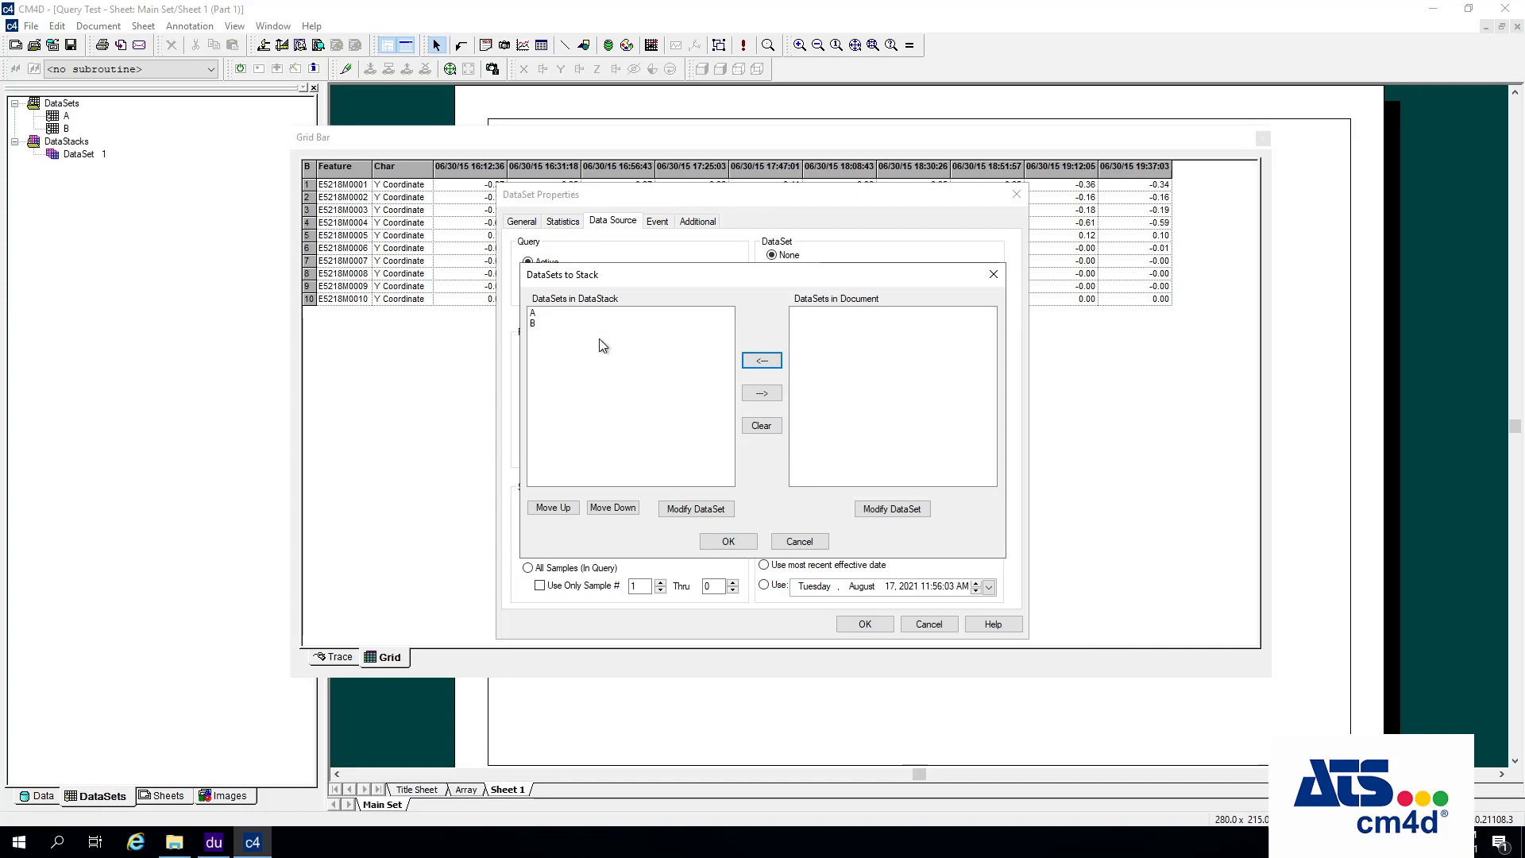
- Confirm the DataSets chosen for the stack, apply the DataStack properties, and select the DataStack
left_click(725, 544)
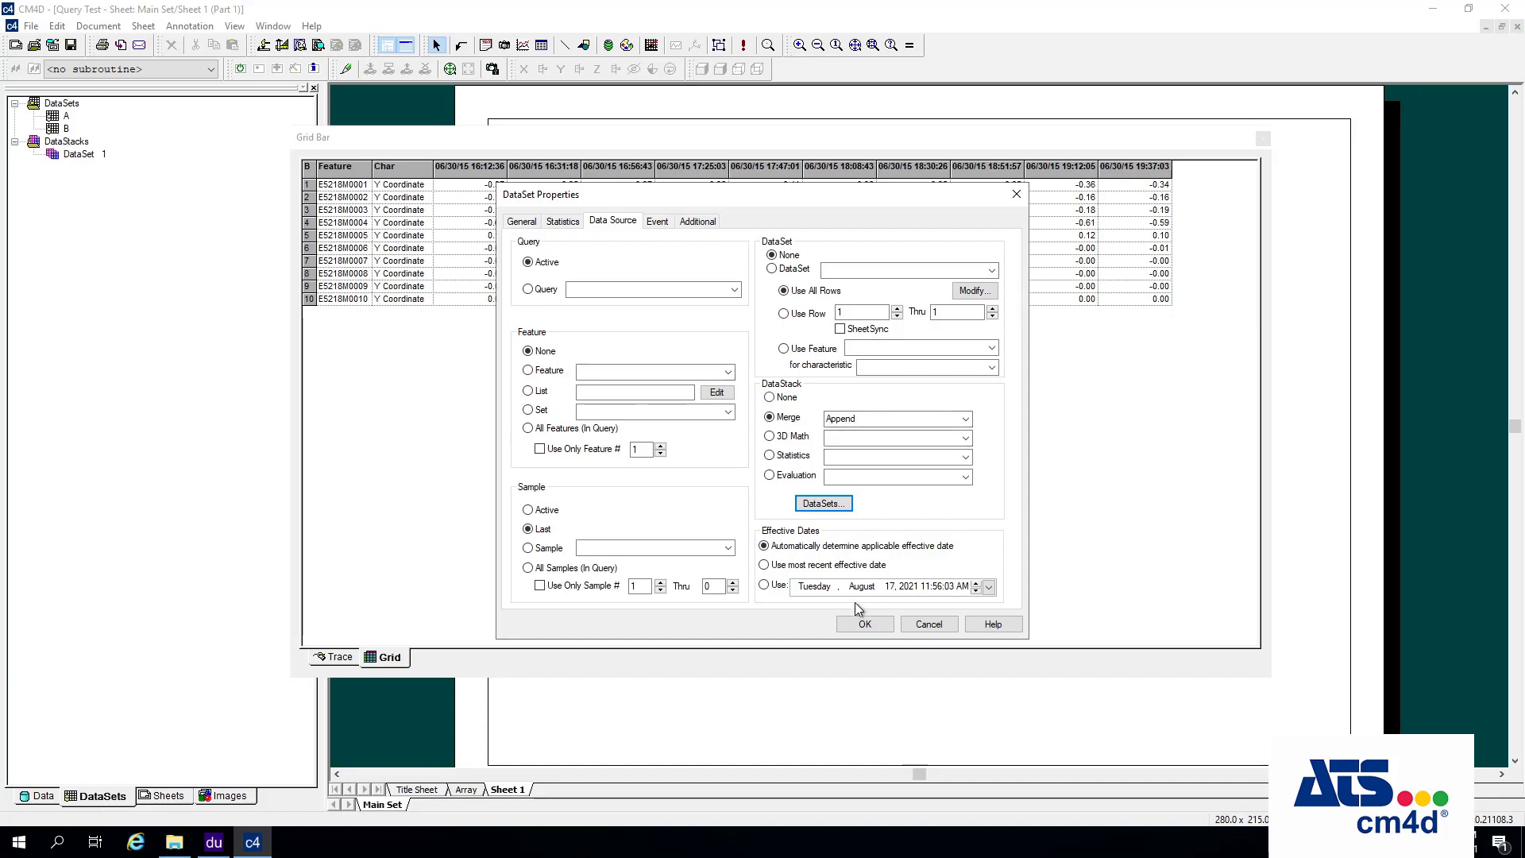
left_click(865, 625)
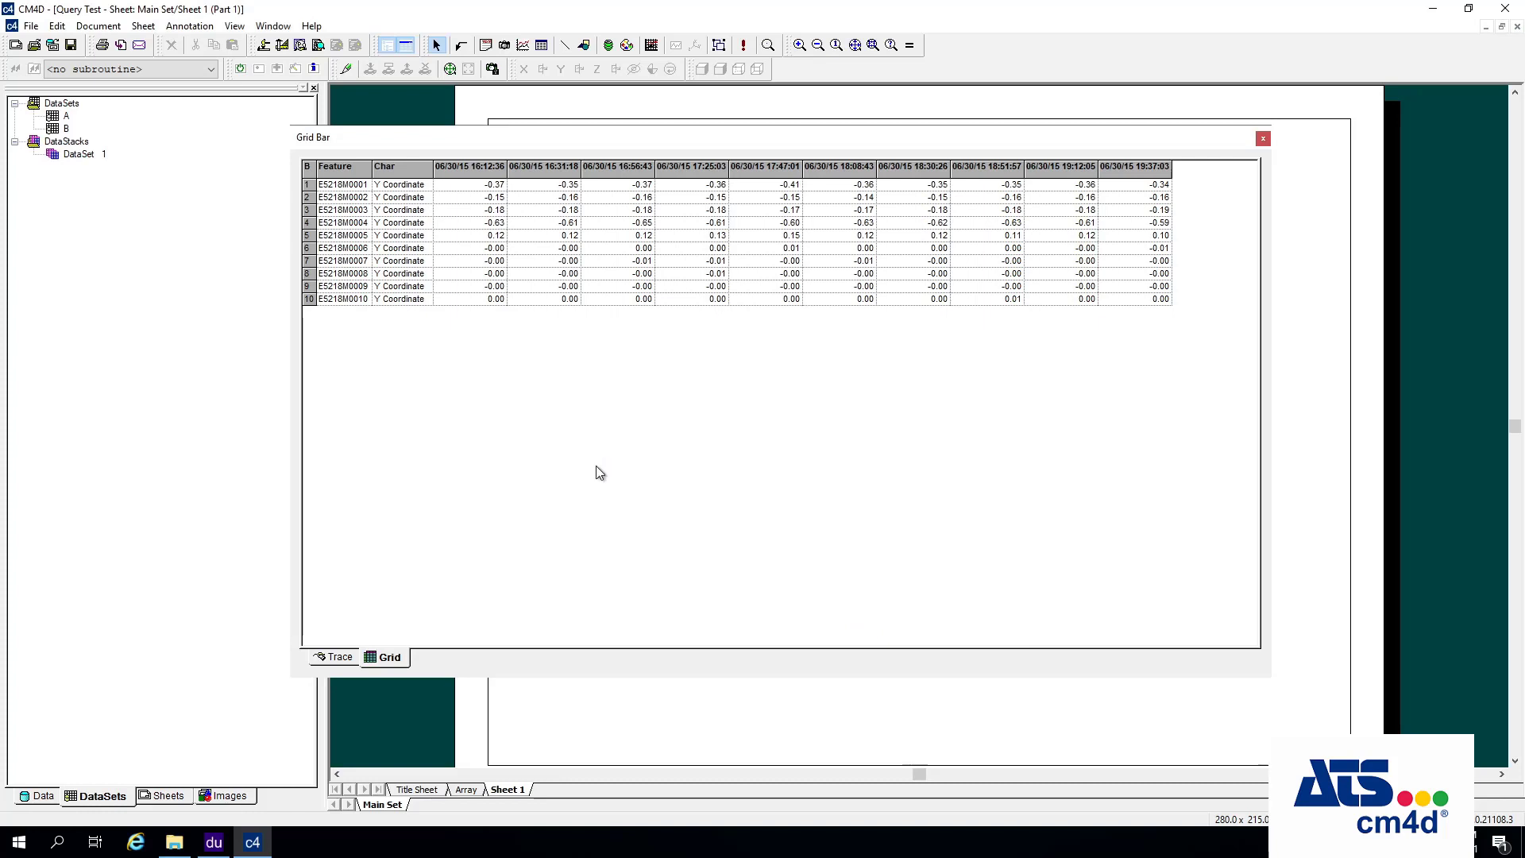
left_click(83, 154)
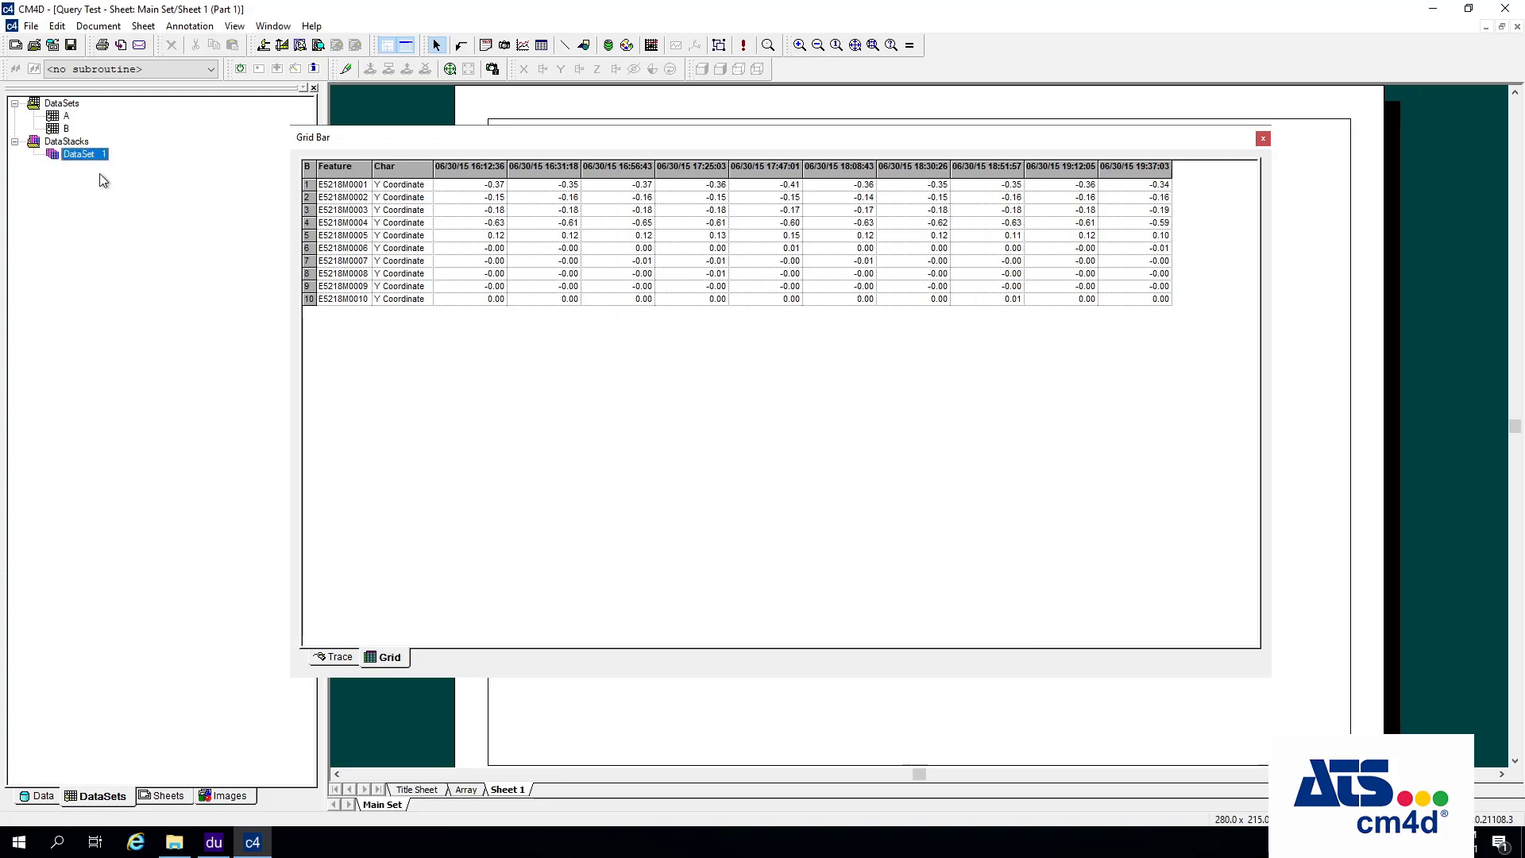
- View DataSet A and then DataSet B in the grid to review their source rows
right_click(54, 121)
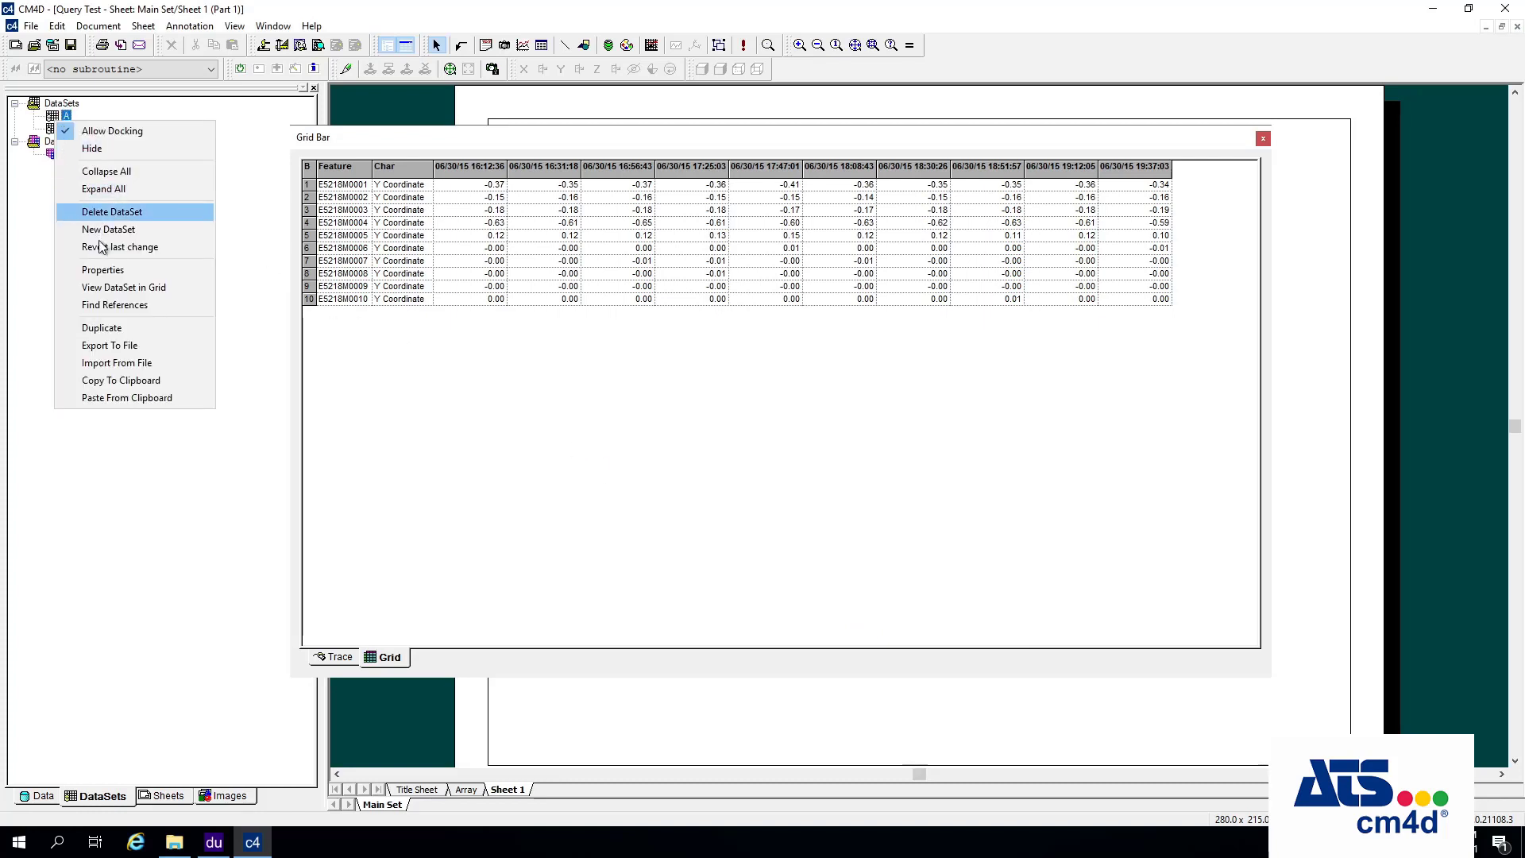
left_click(126, 286)
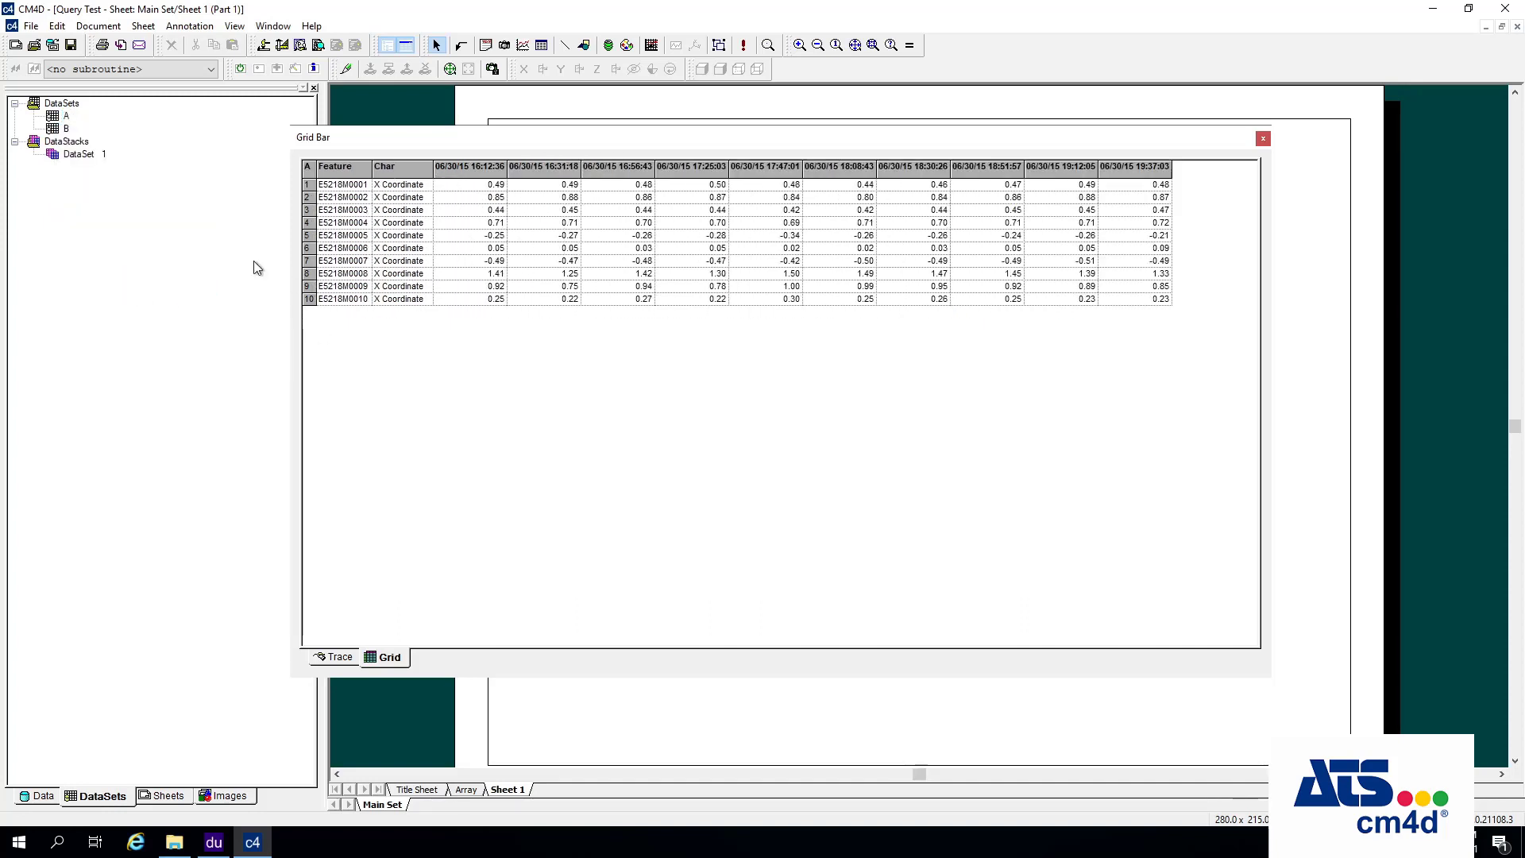
right_click(66, 129)
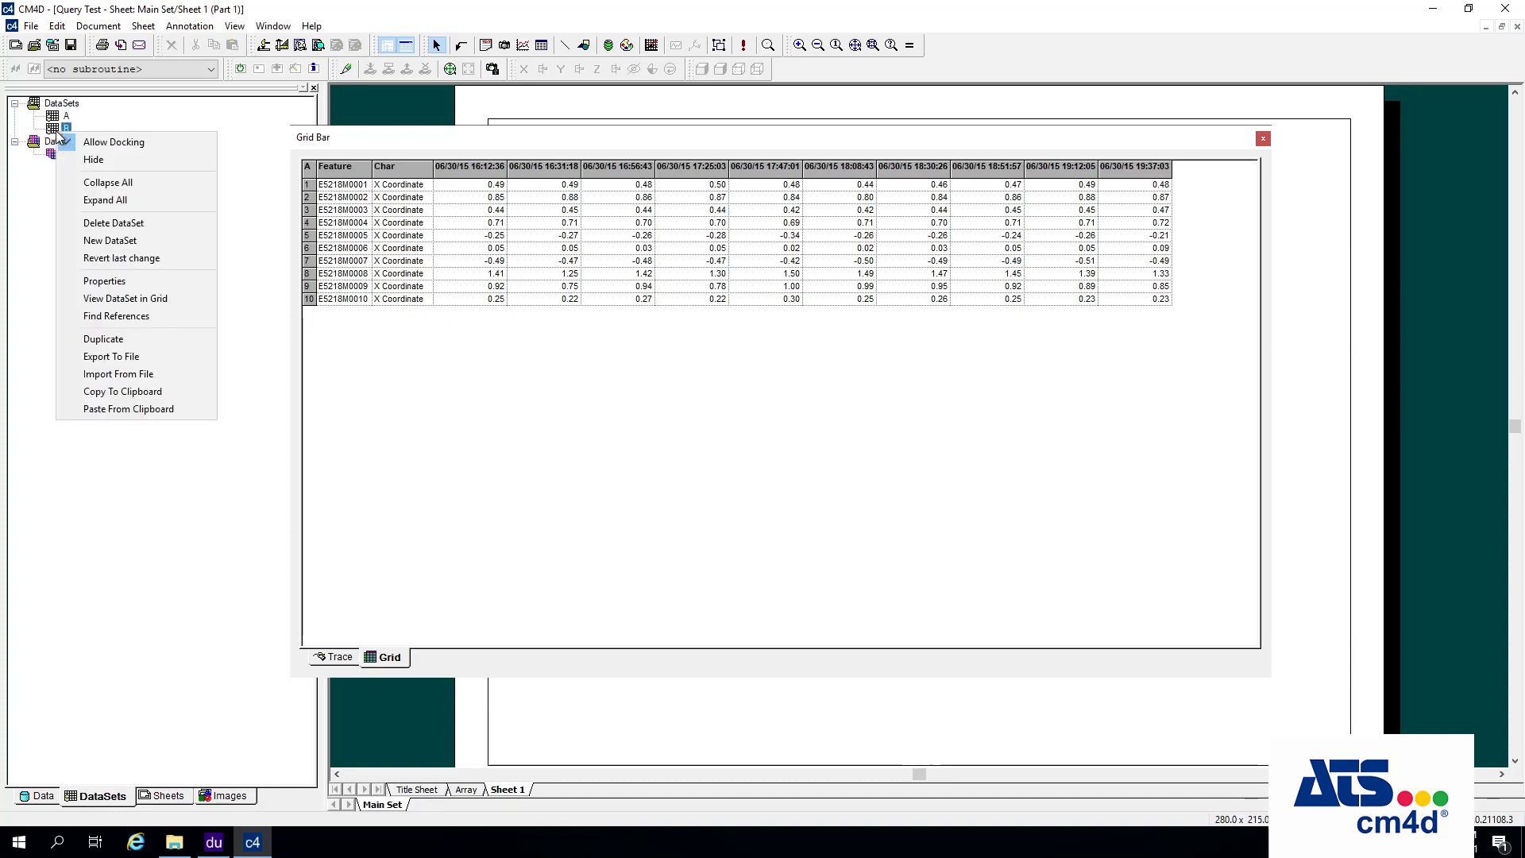
left_click(127, 300)
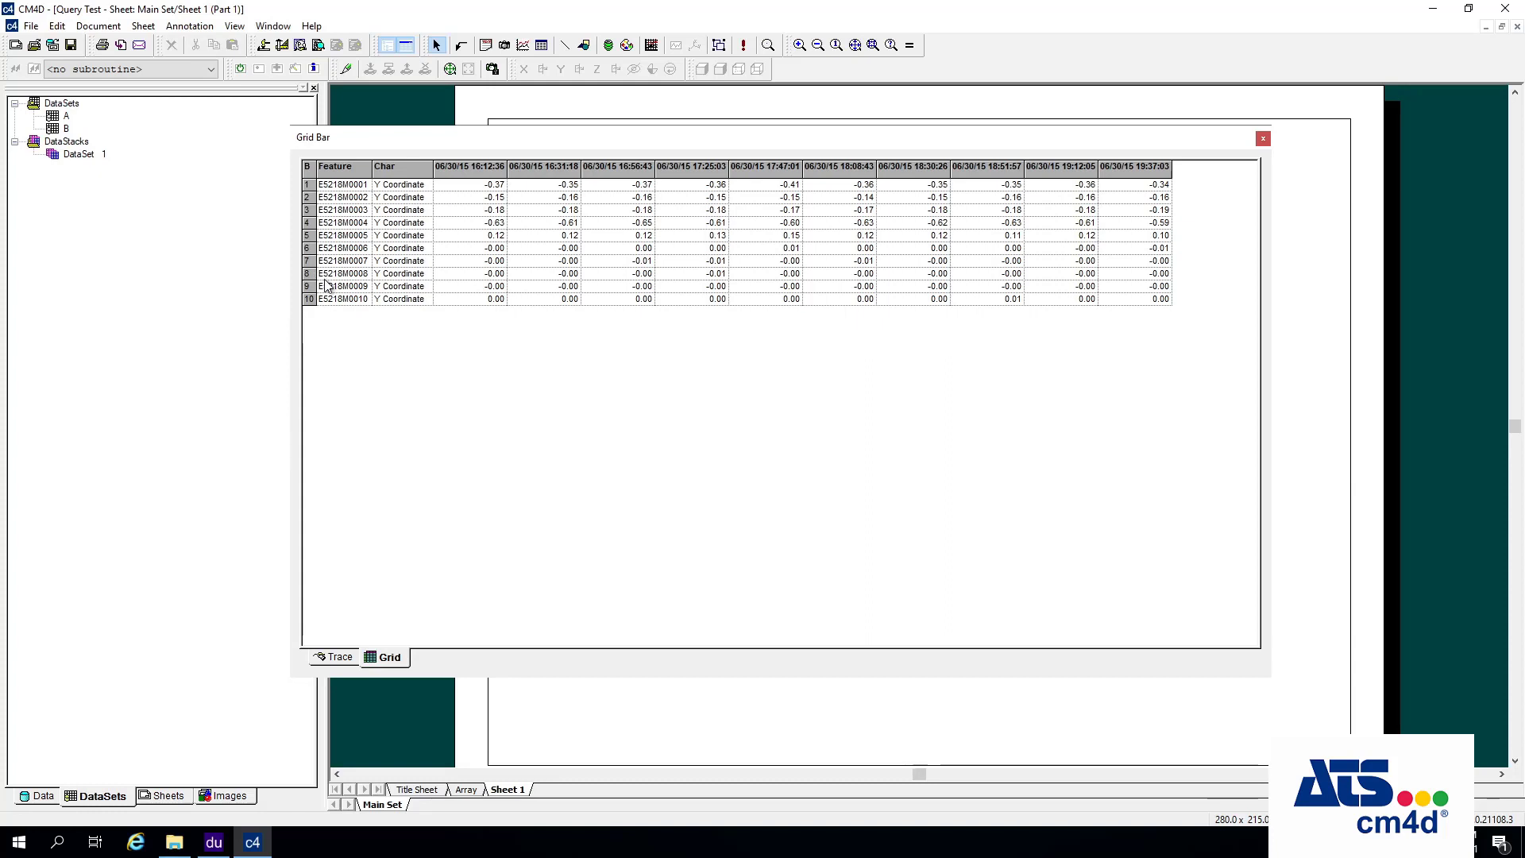
- View the DataStack in the grid and highlight rows 1–10, then rows 11–20, to examine the appended order
left_click(92, 155)
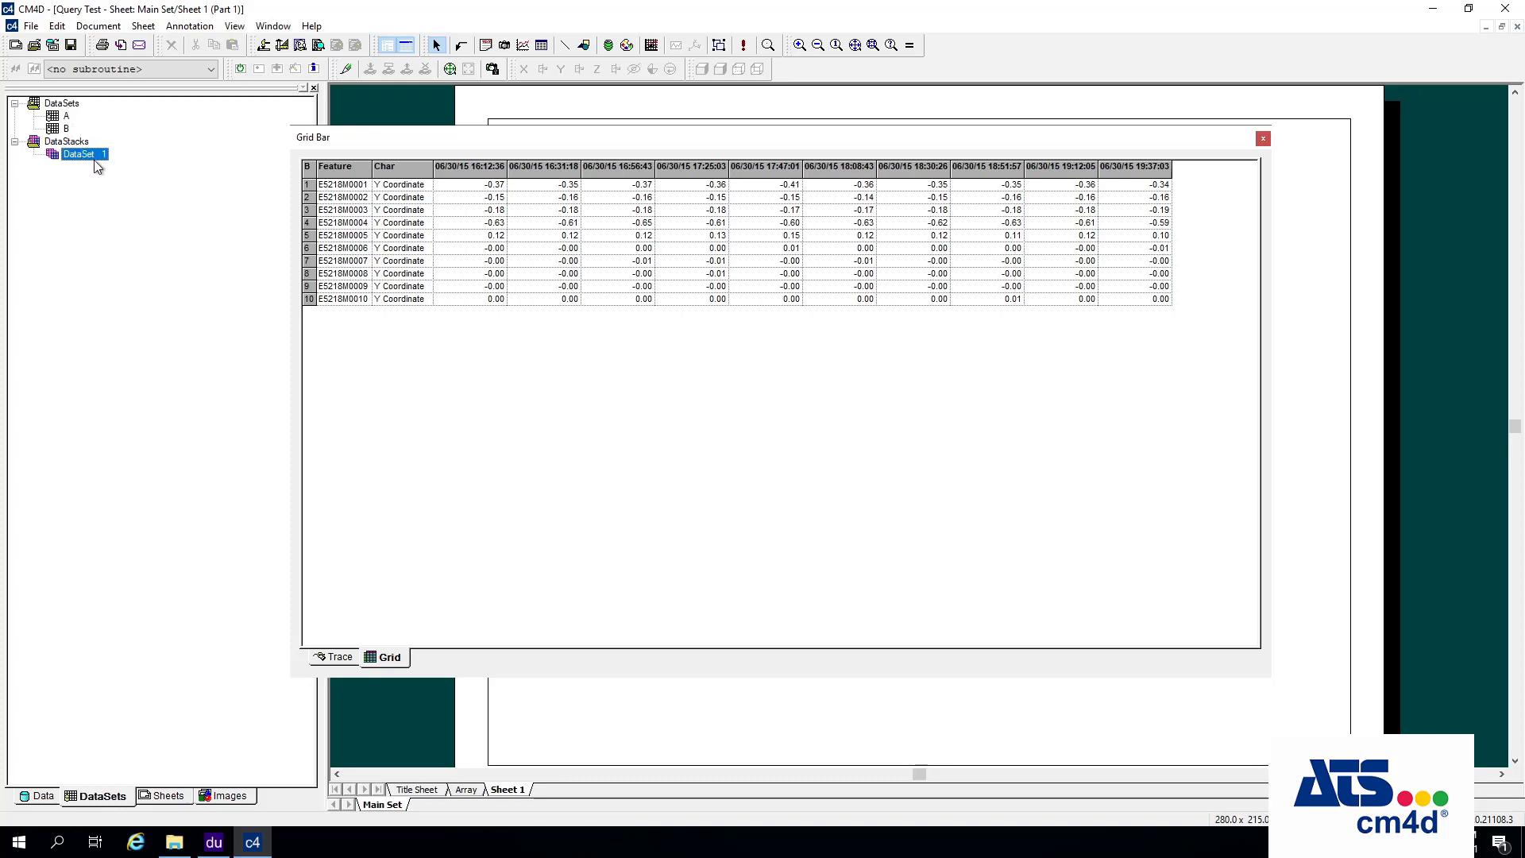
right_click(96, 165)
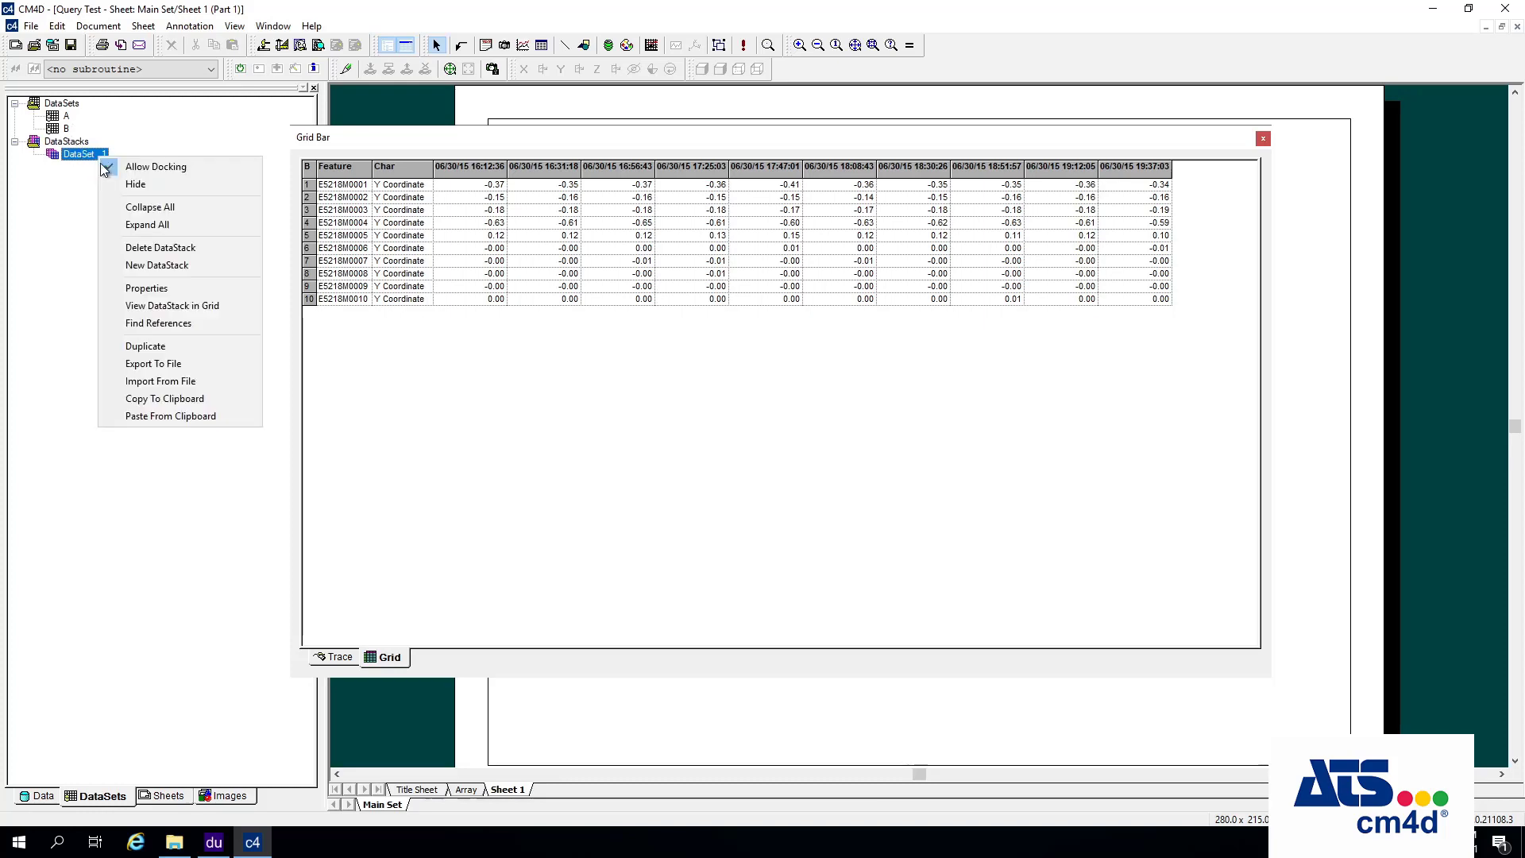
left_click(155, 306)
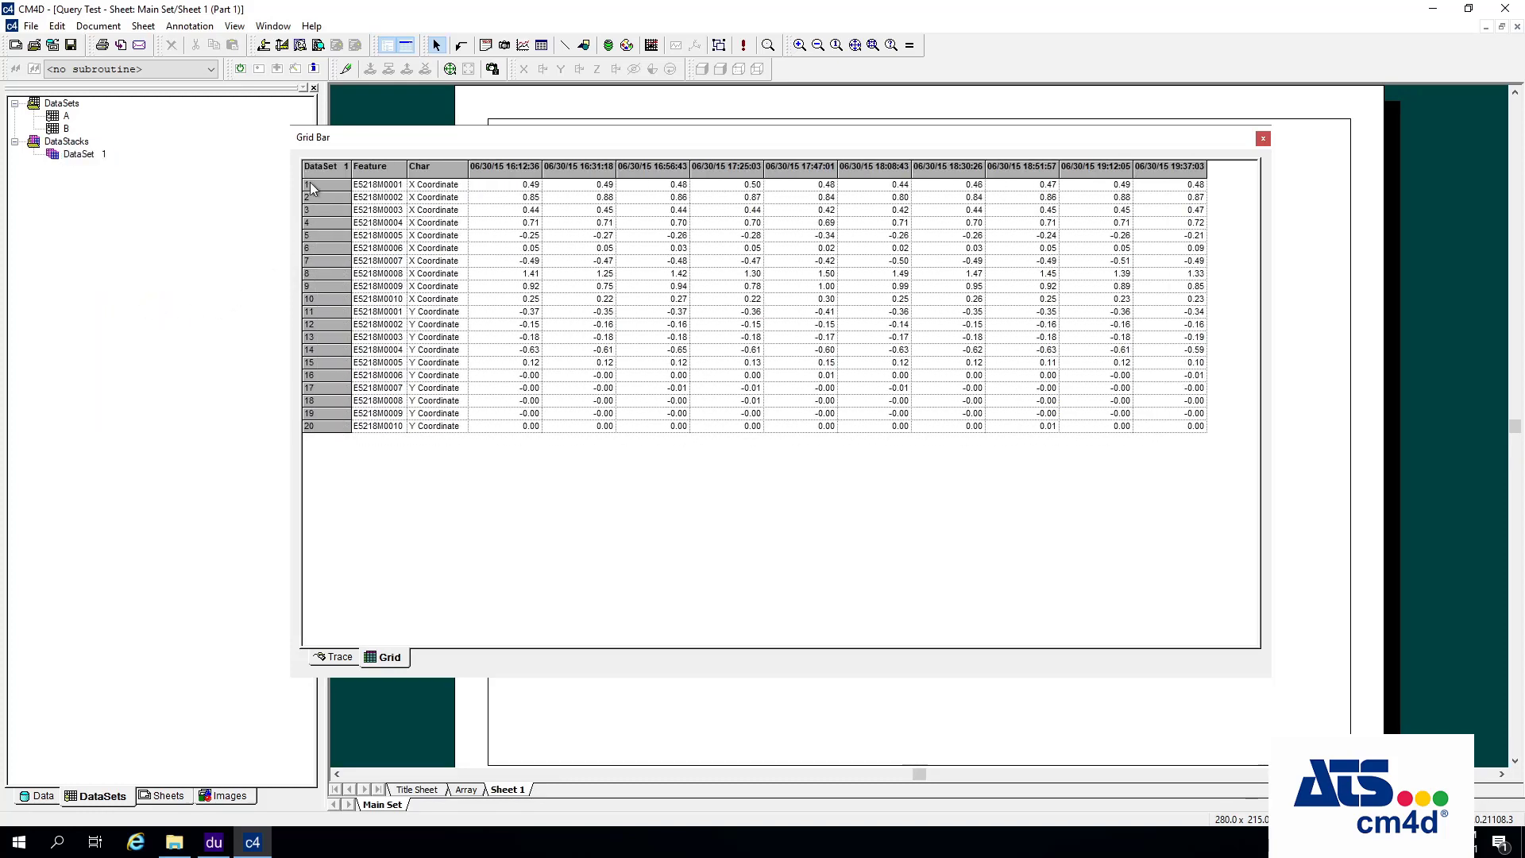
left_click_drag(314, 183, 327, 301)
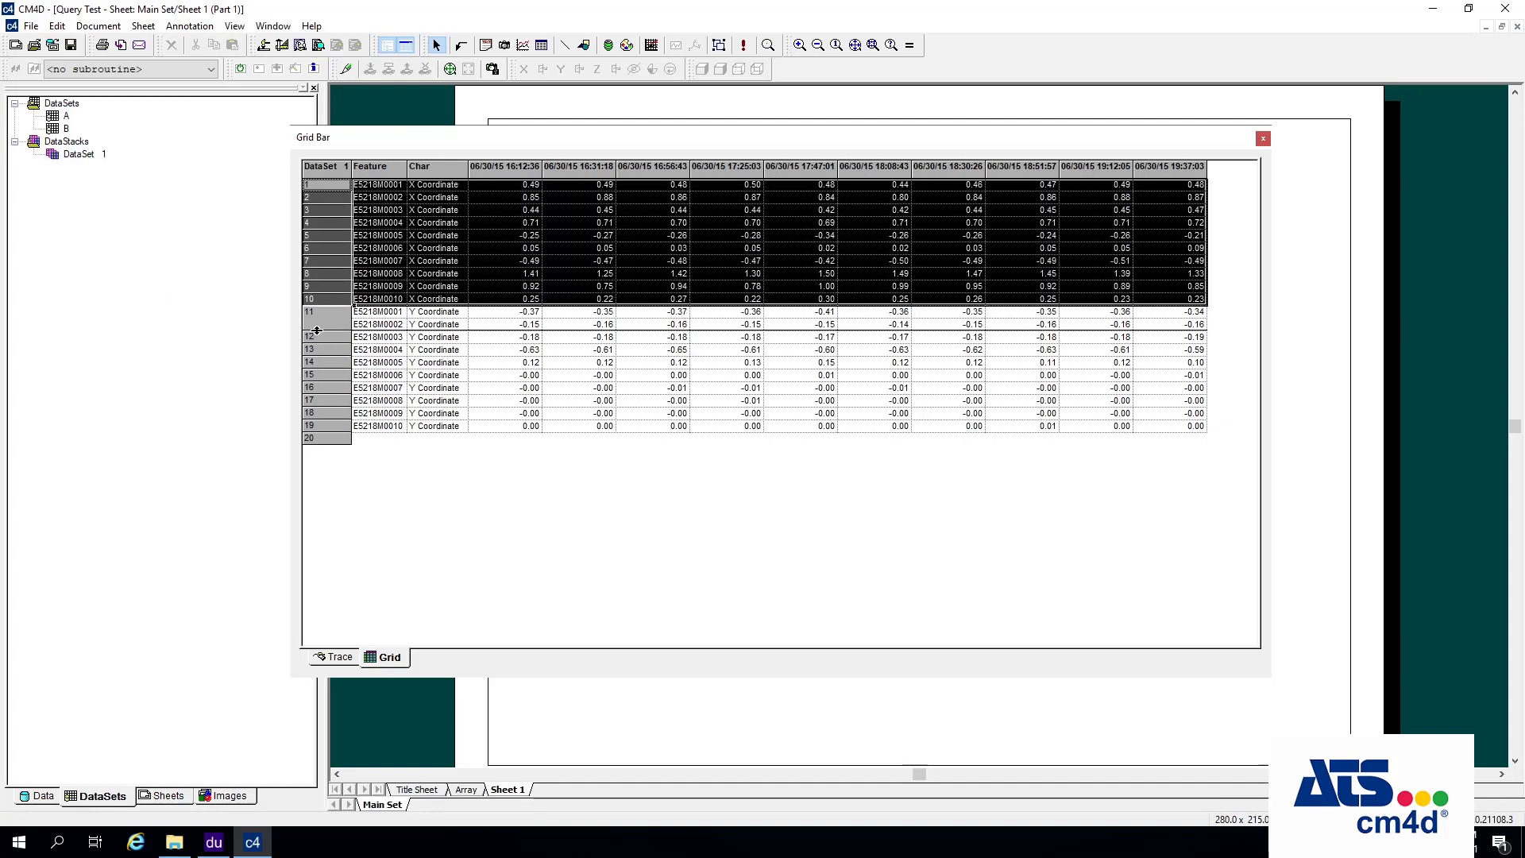
left_click_drag(324, 309, 324, 425)
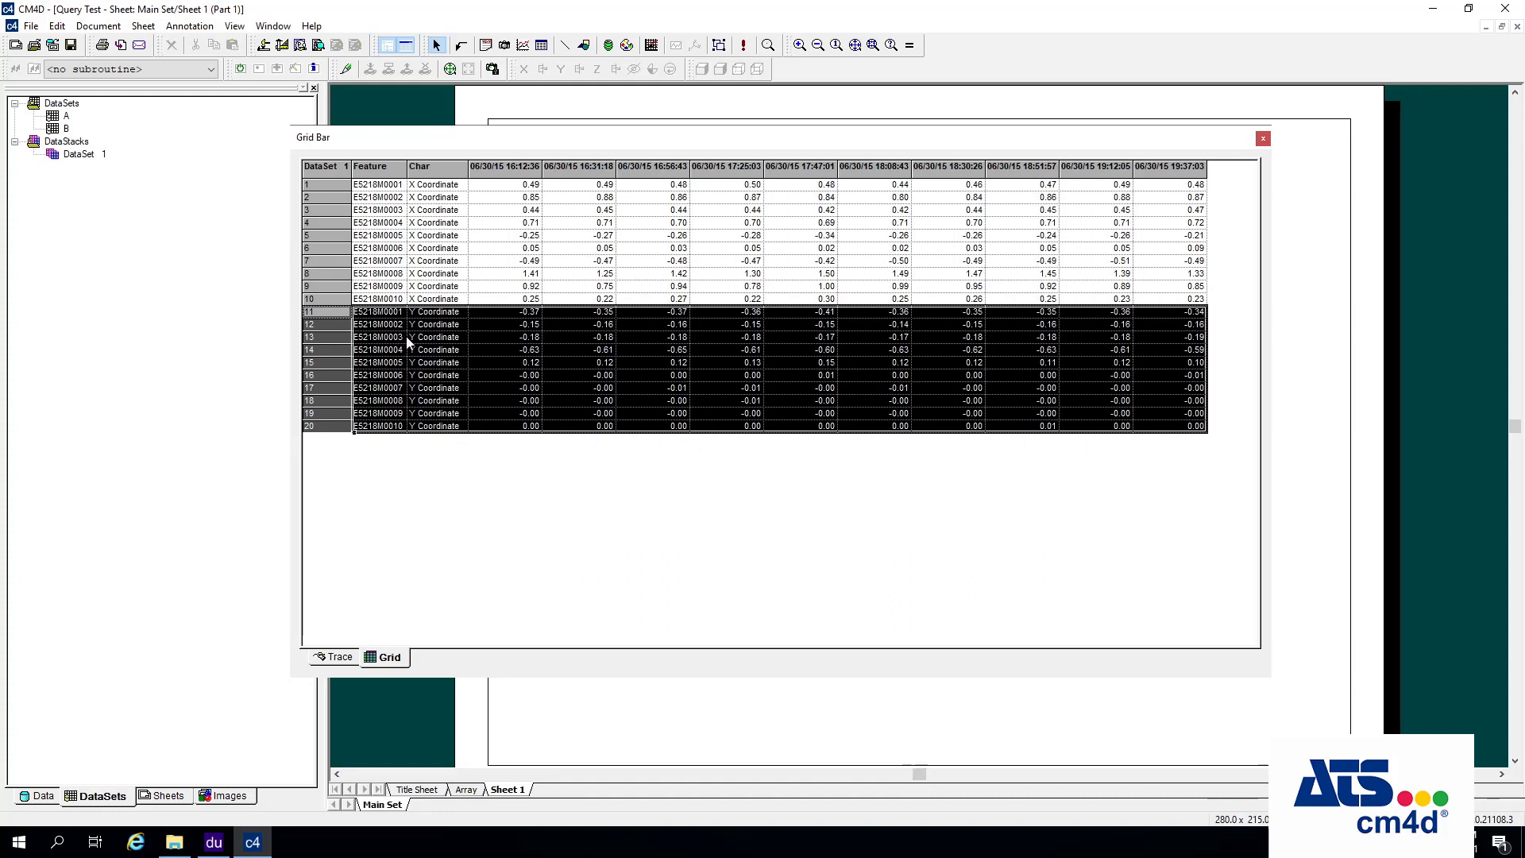
- Change the DataStack's Merge type to Collate and apply the properties
double_click(84, 156)
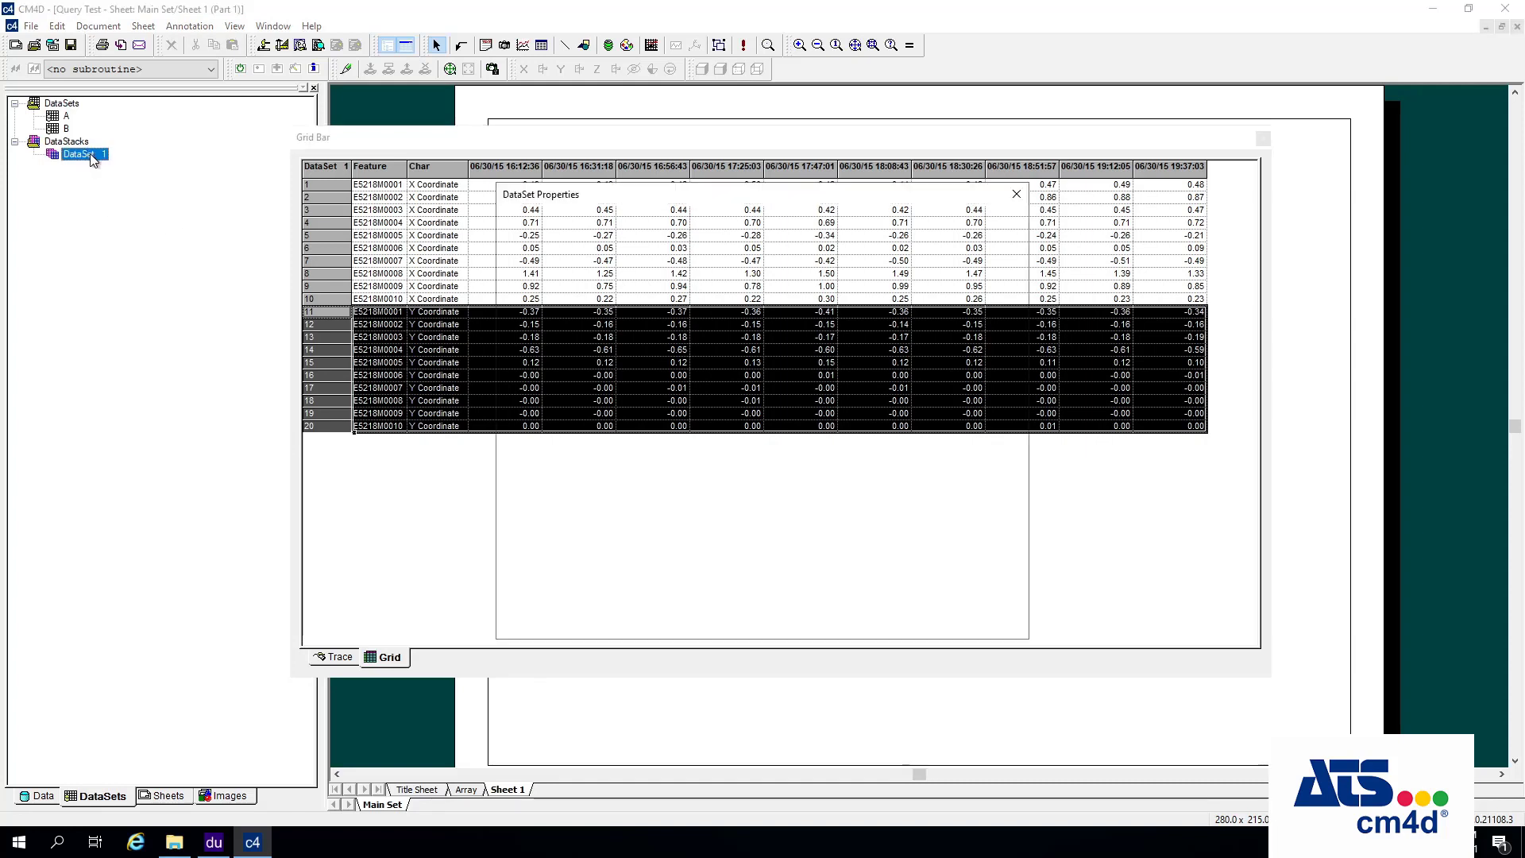
left_click(630, 225)
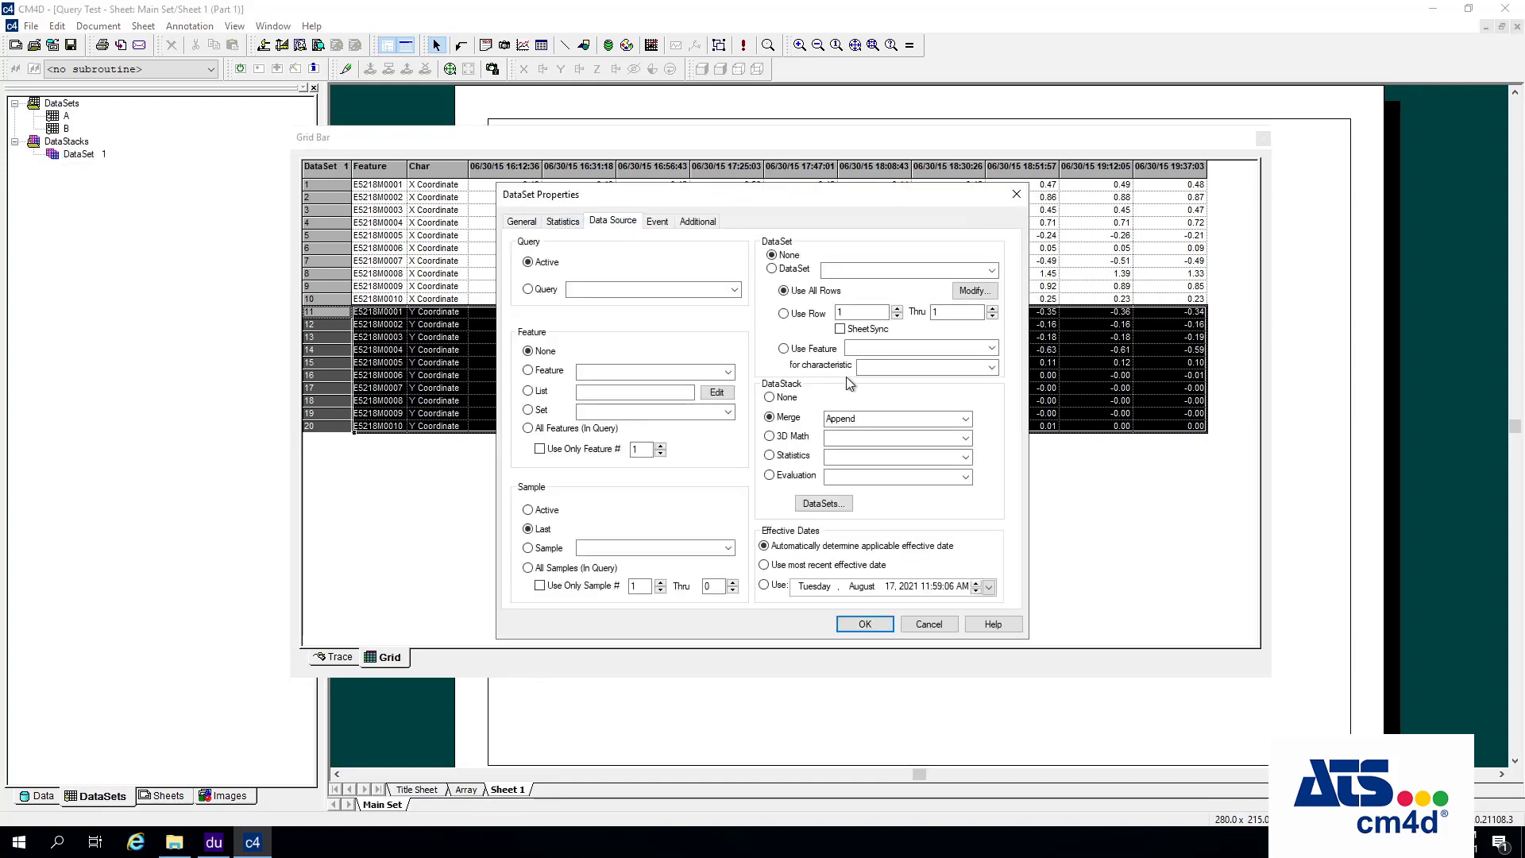
left_click(965, 420)
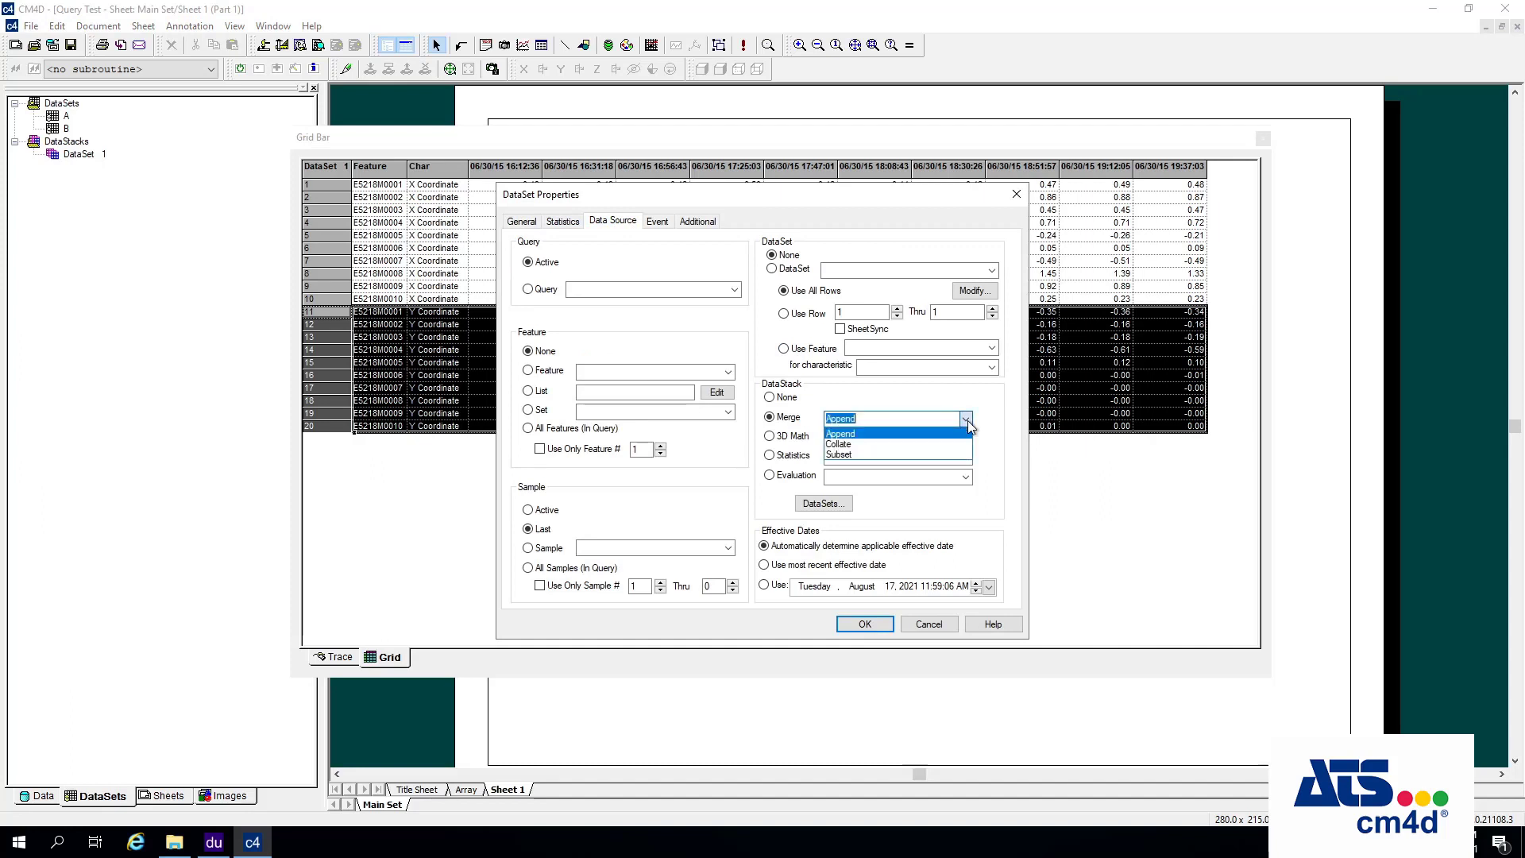
left_click(848, 445)
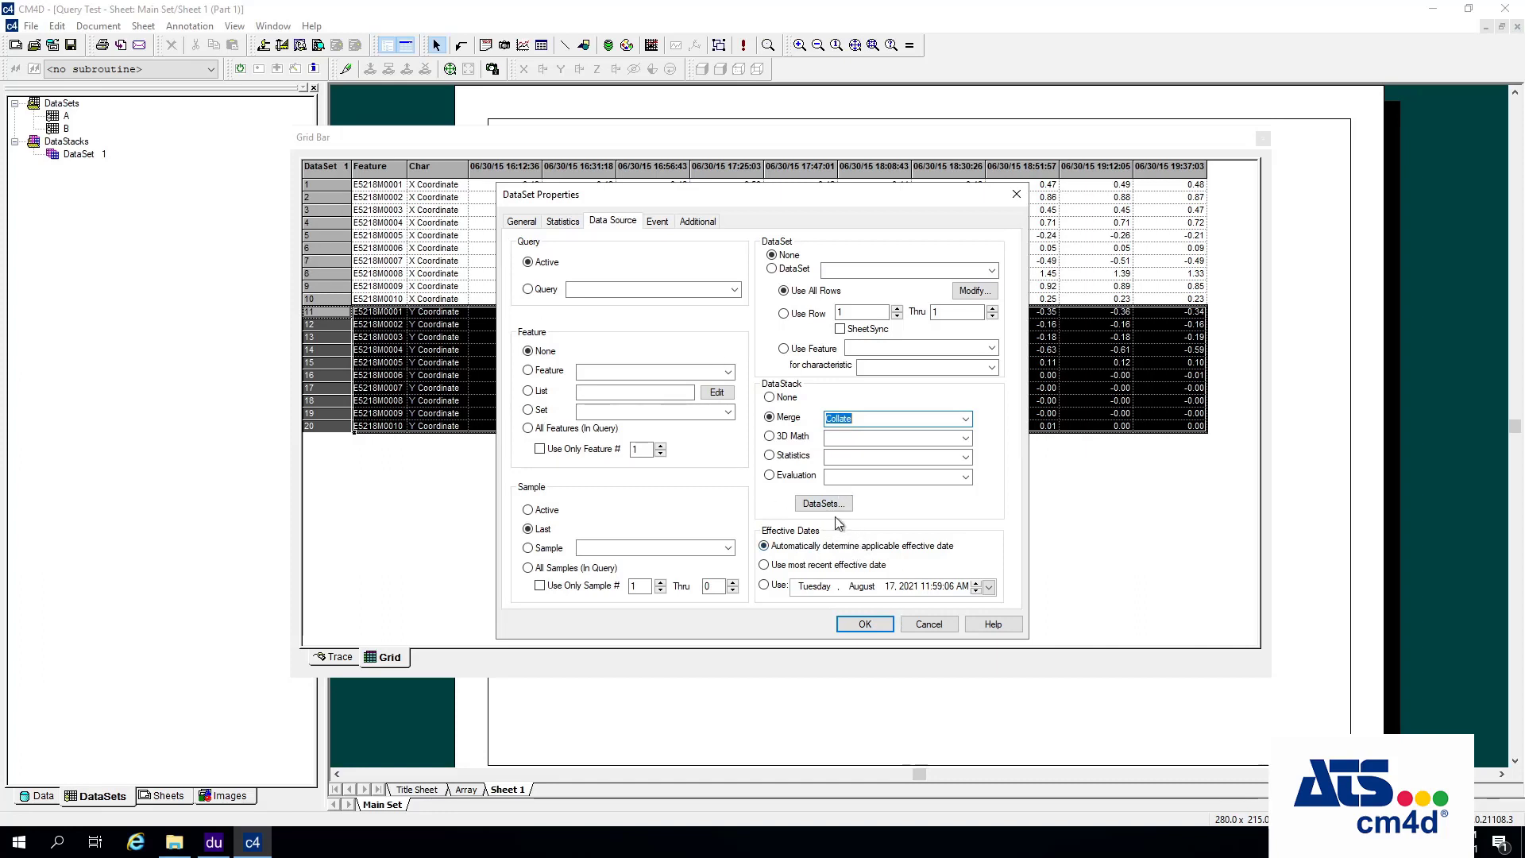
left_click(875, 626)
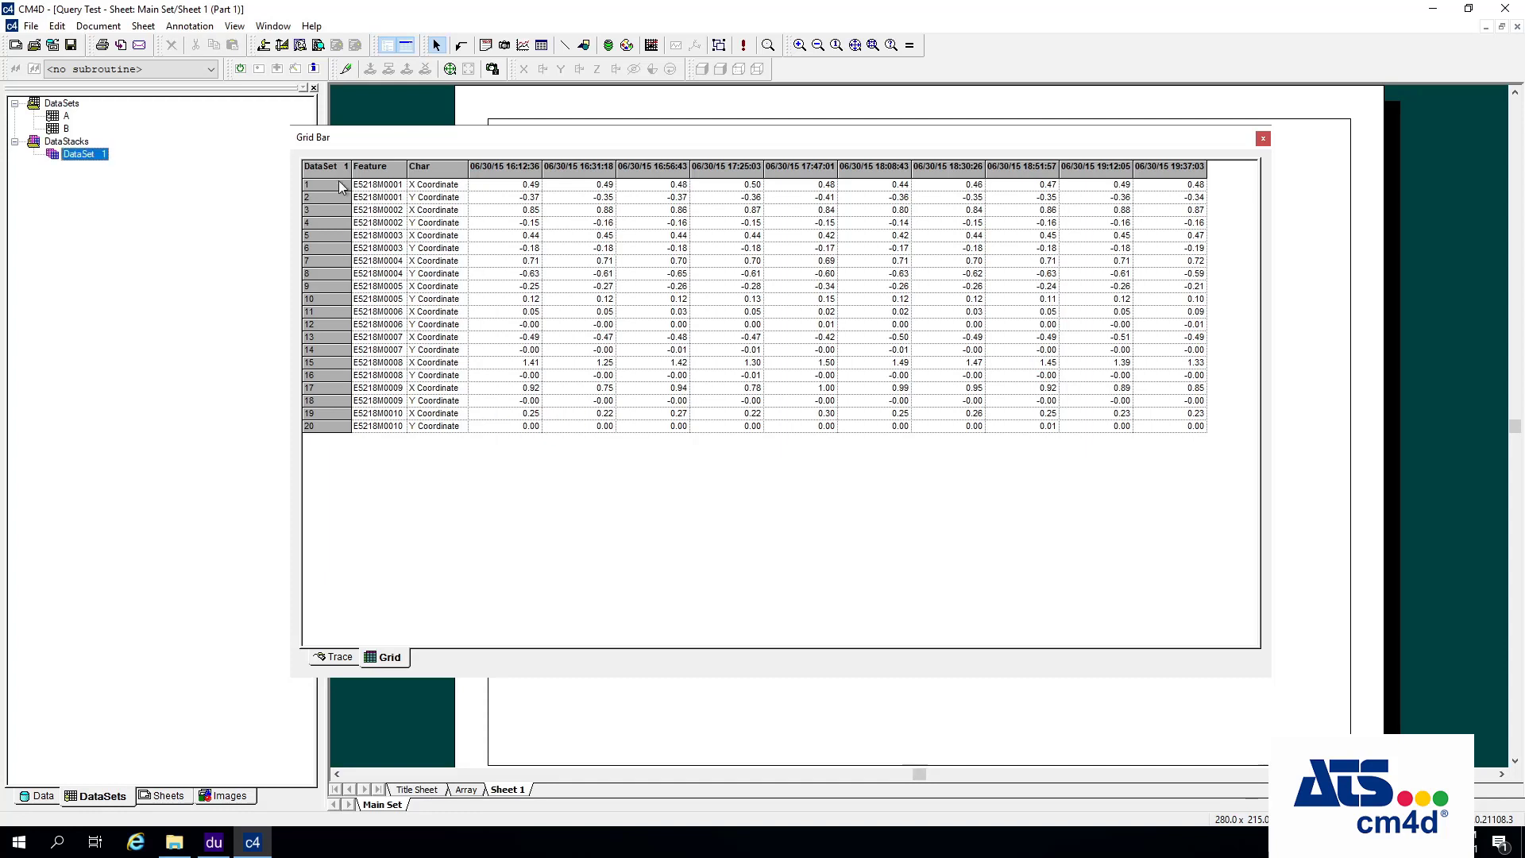
- Highlight successive row pairs in the DataStack grid to examine how each feature's X and Y coordinates are collated
left_click_drag(339, 183, 339, 194)
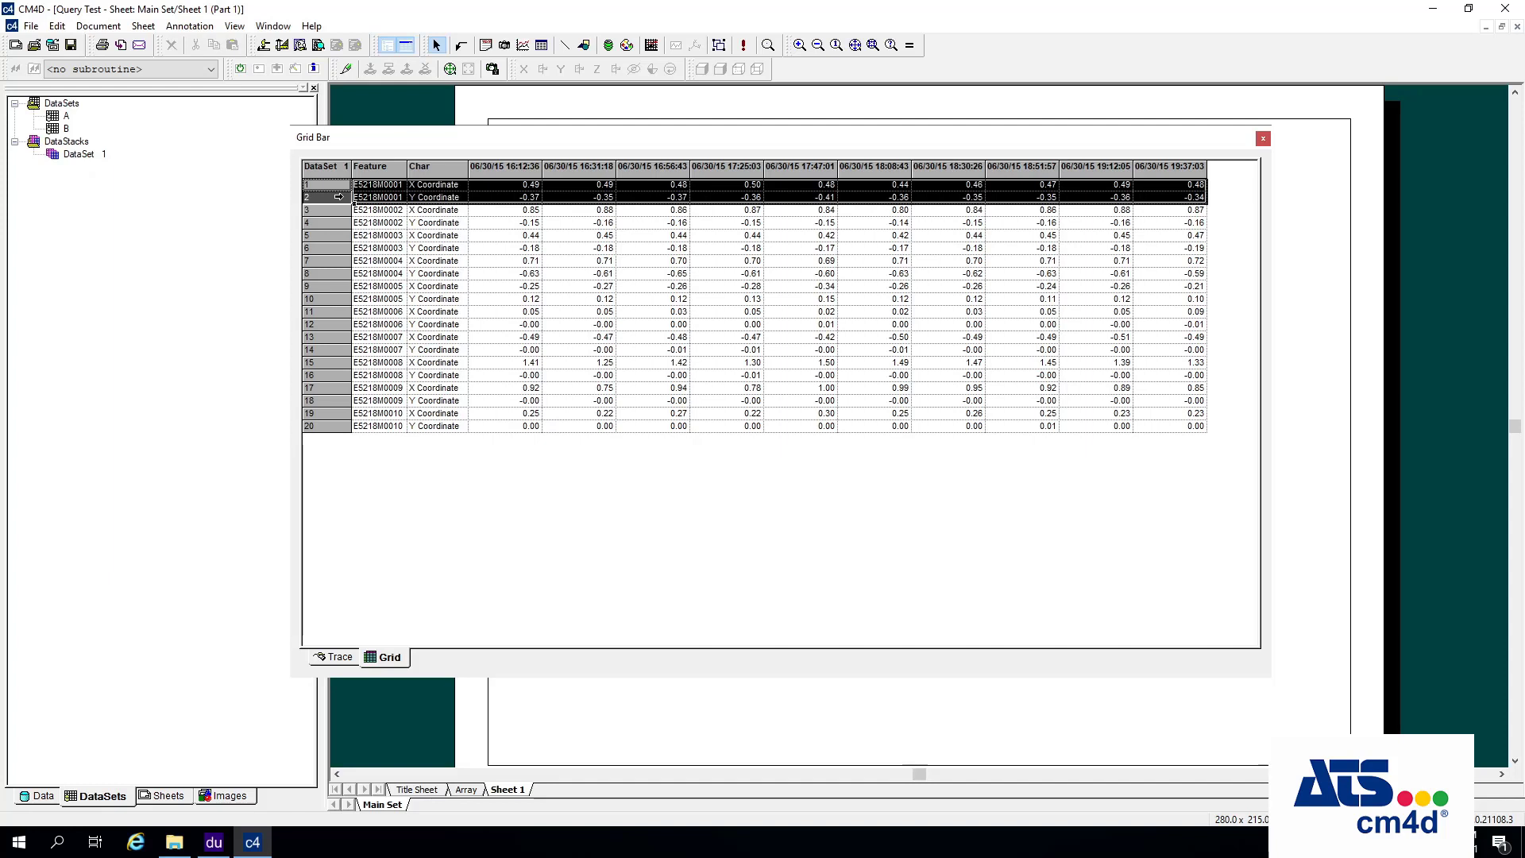
left_click_drag(342, 213, 339, 222)
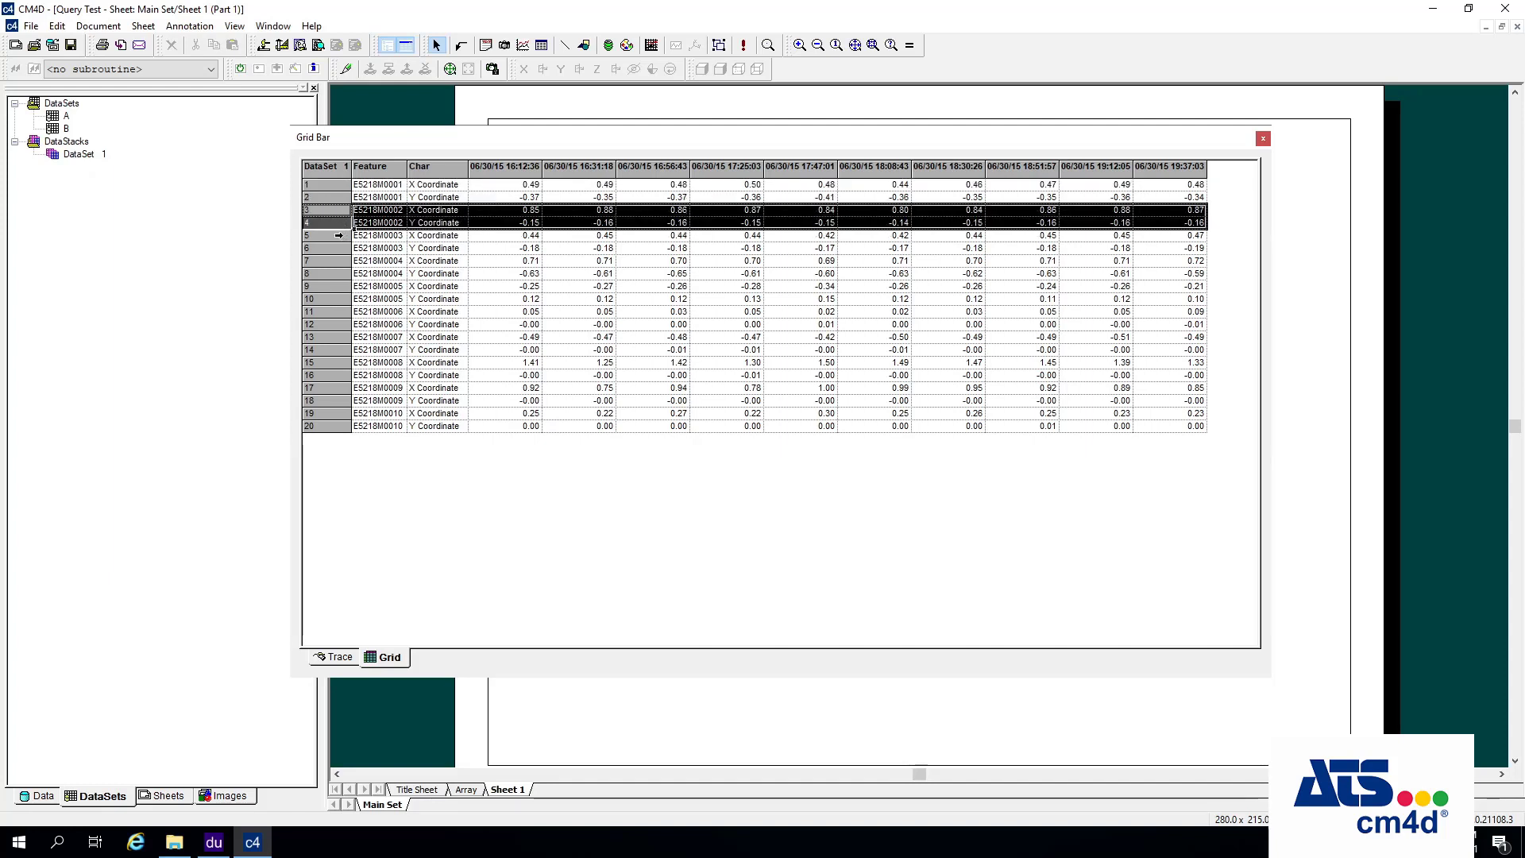
left_click(339, 236)
left_click_drag(339, 243, 328, 277)
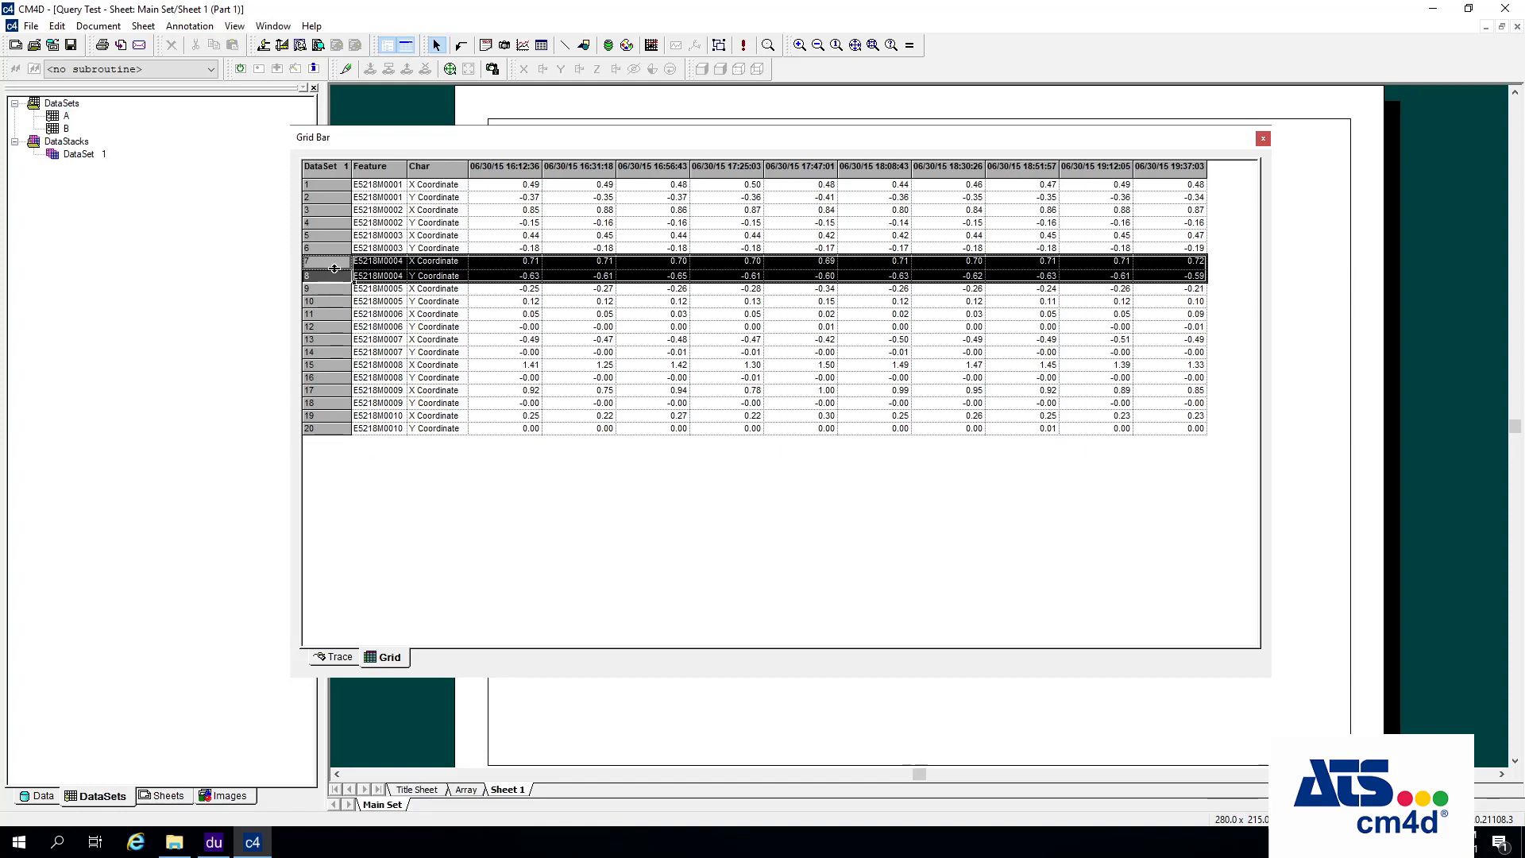
left_click_drag(334, 268, 334, 266)
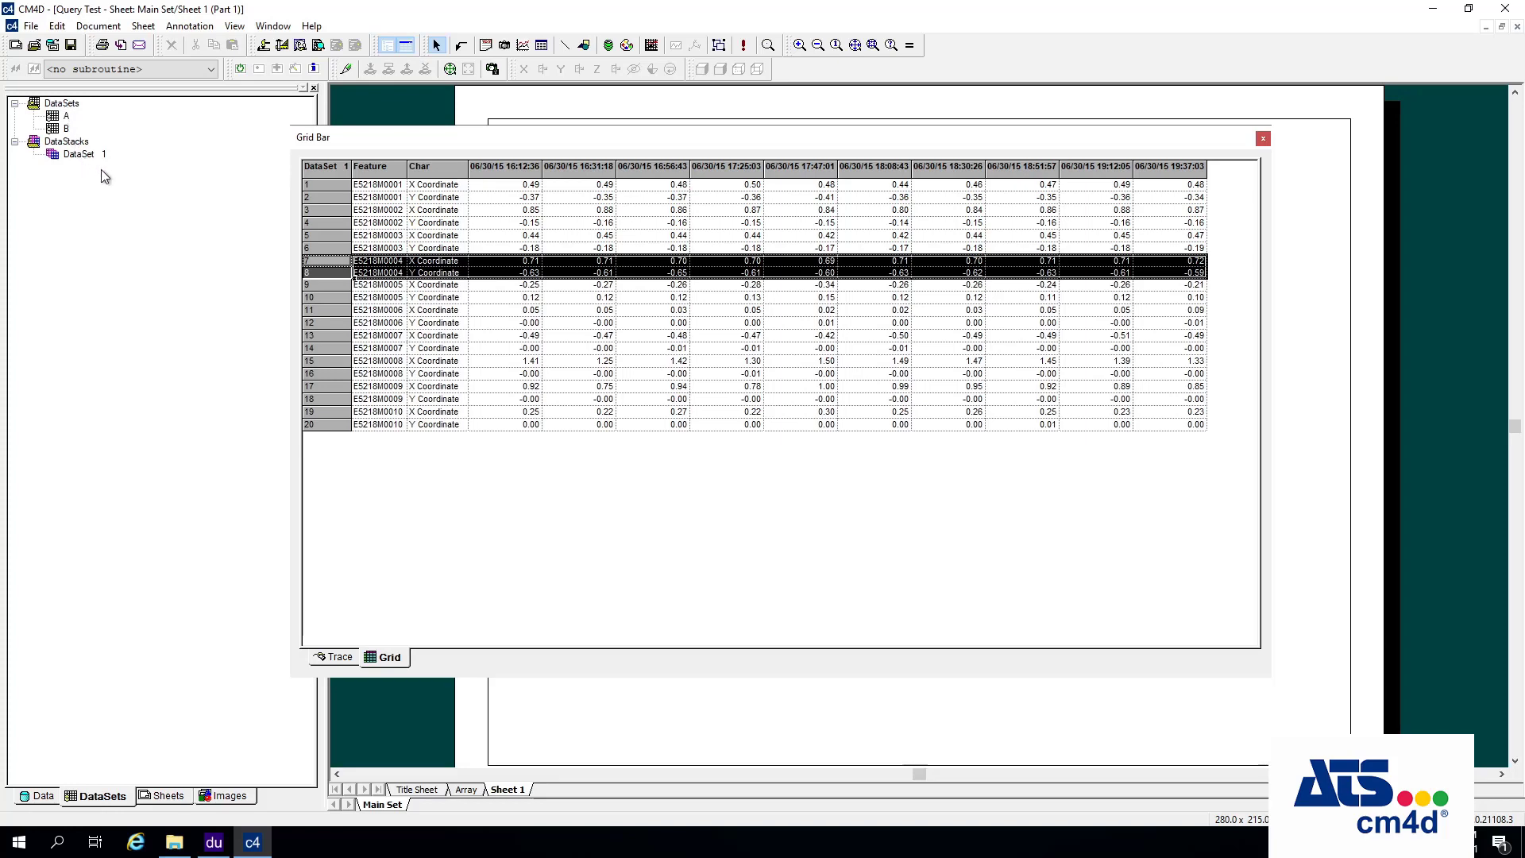
- Move DataSet B above DataSet A in the DataStack's DataSet order and apply the properties
double_click(80, 155)
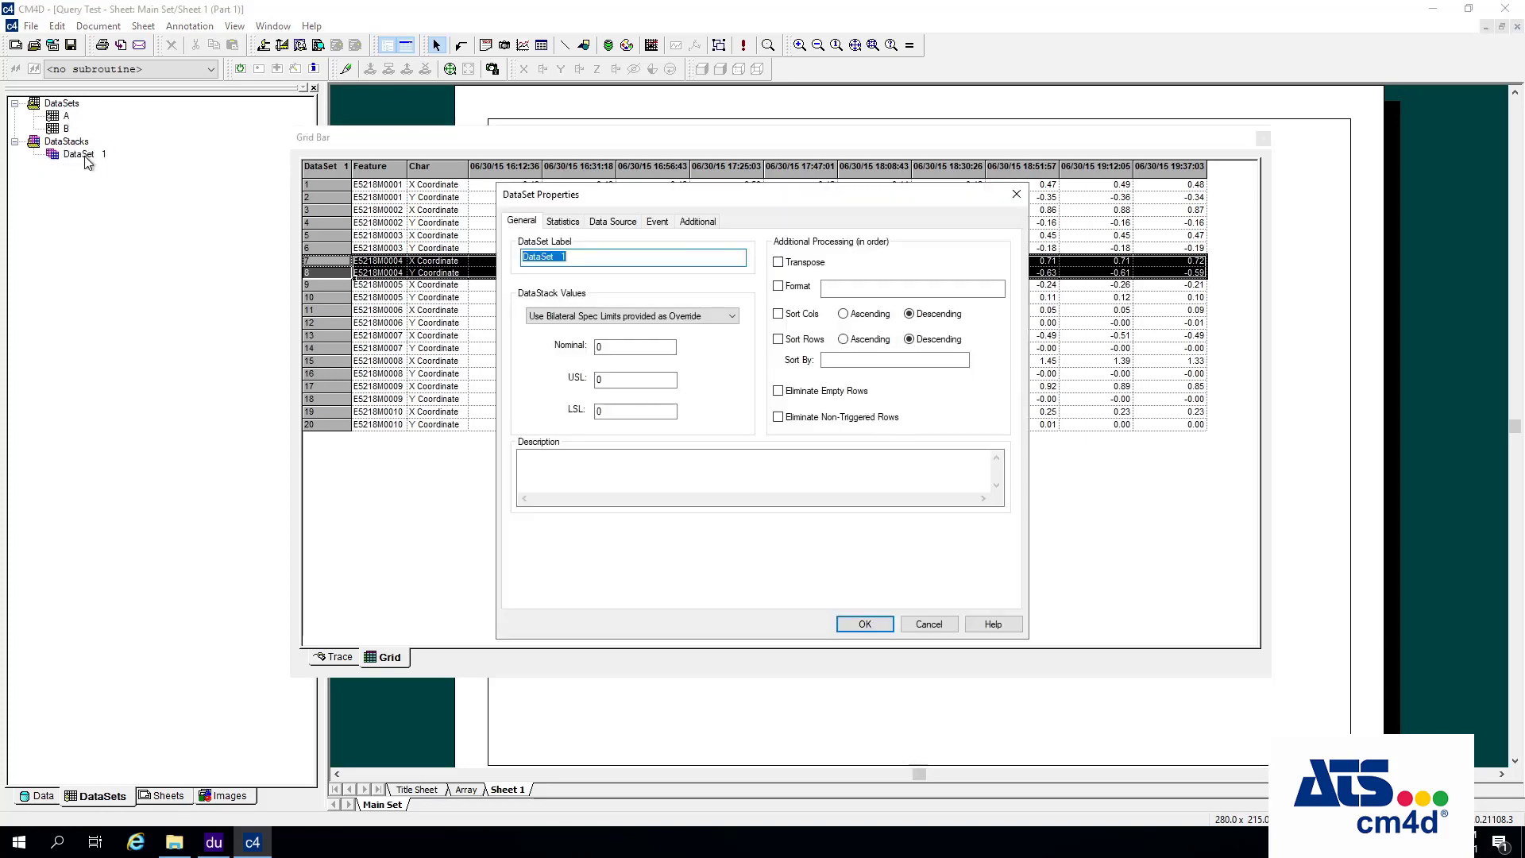
left_click(613, 222)
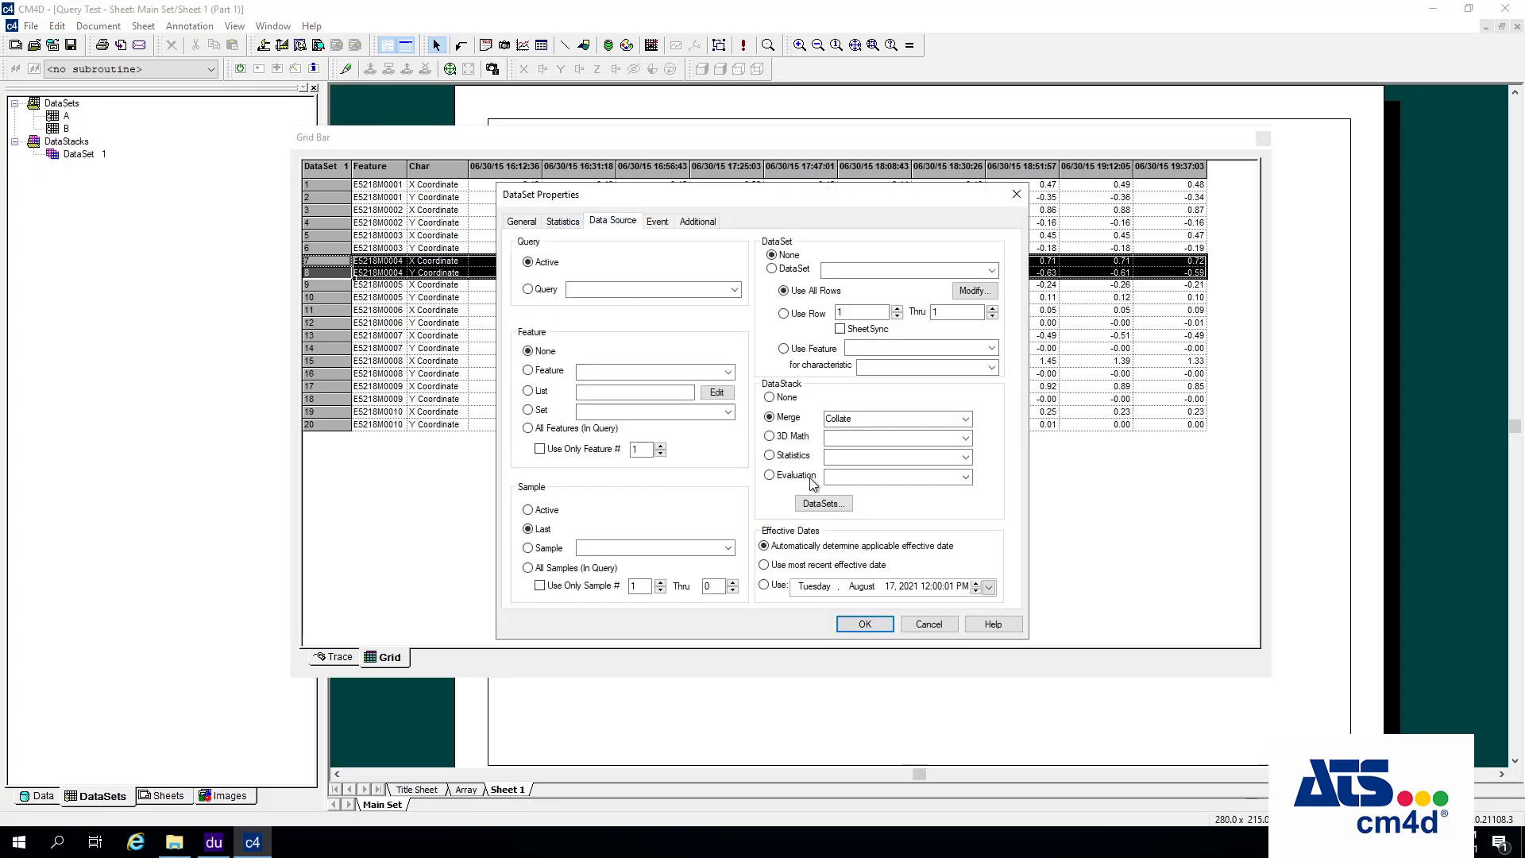
left_click(842, 505)
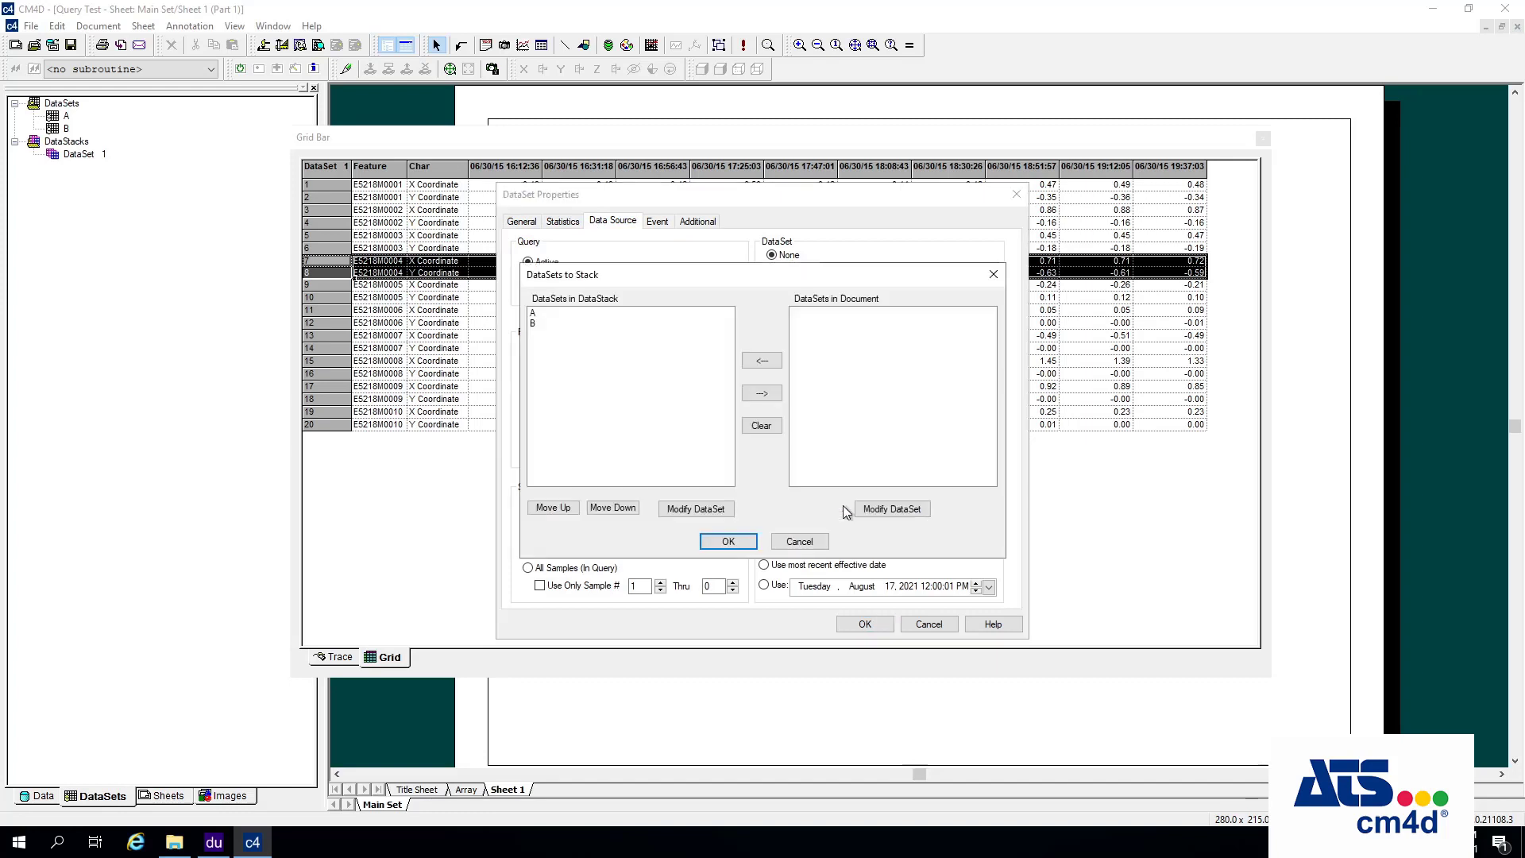
left_click(542, 323)
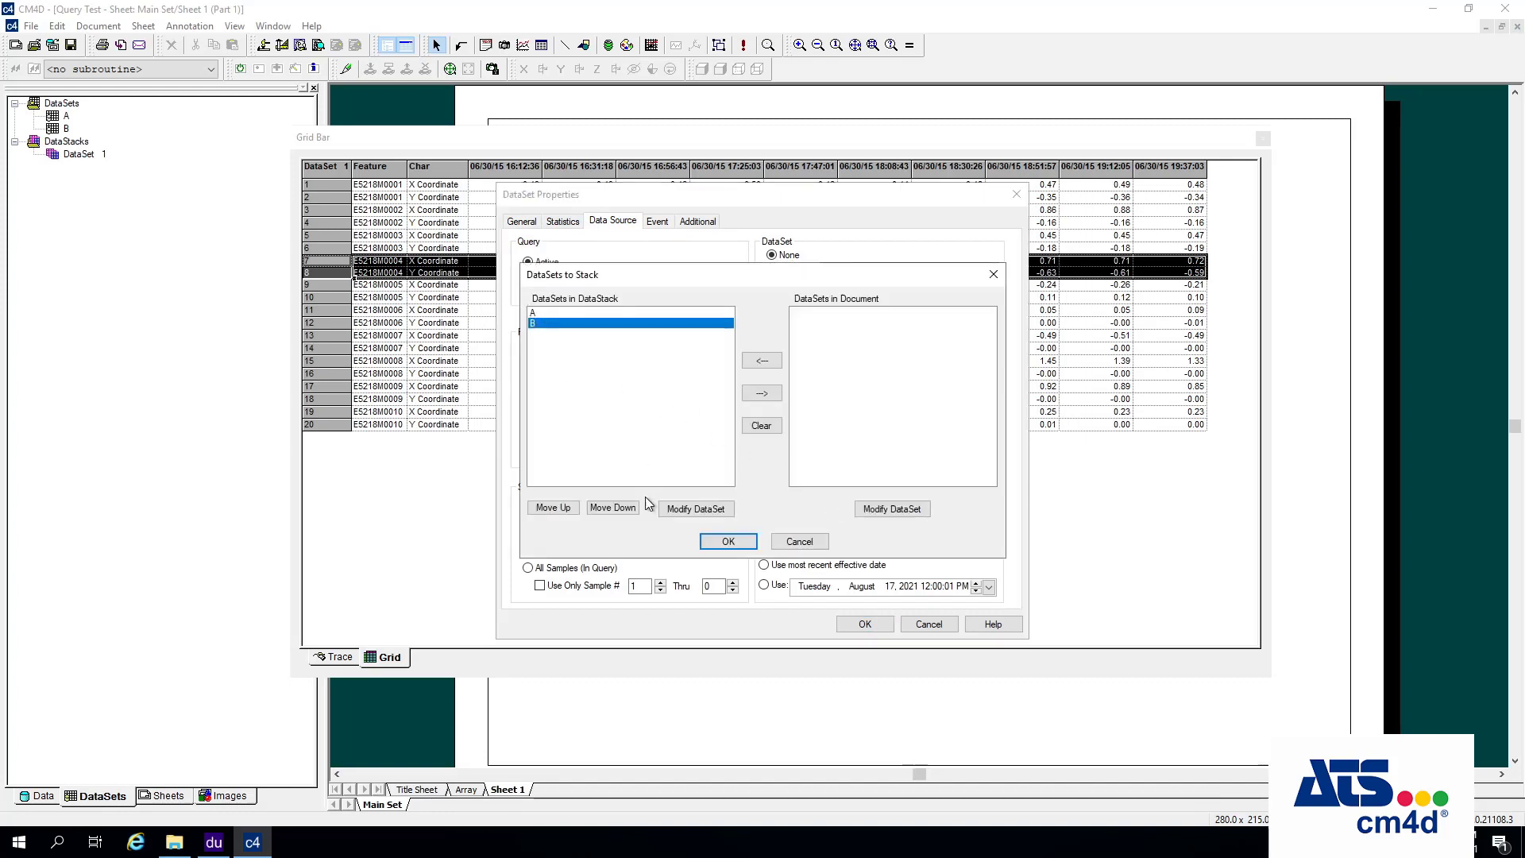
left_click(570, 512)
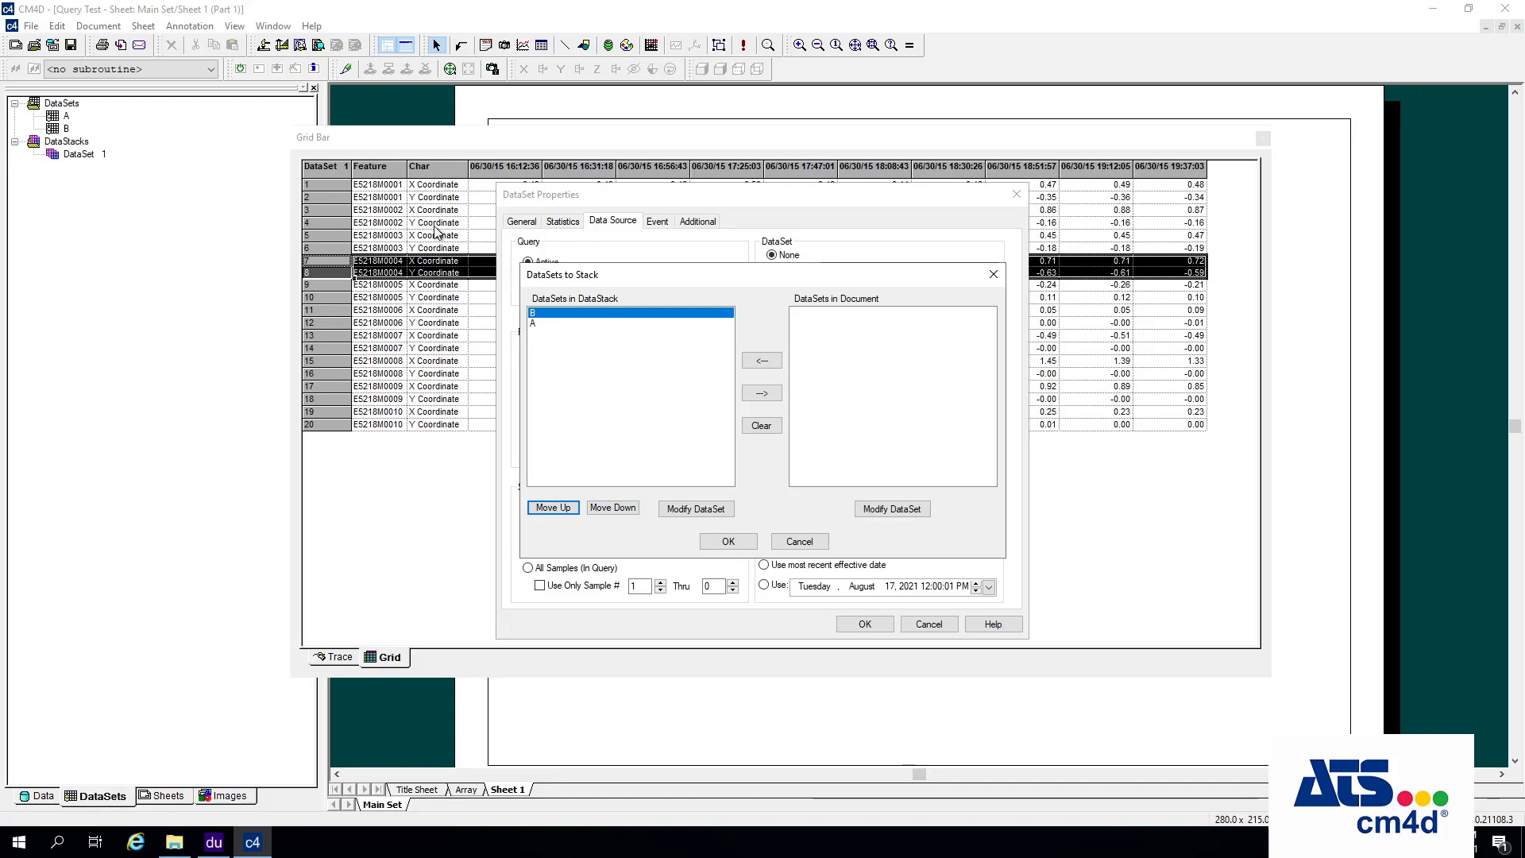
left_click(735, 543)
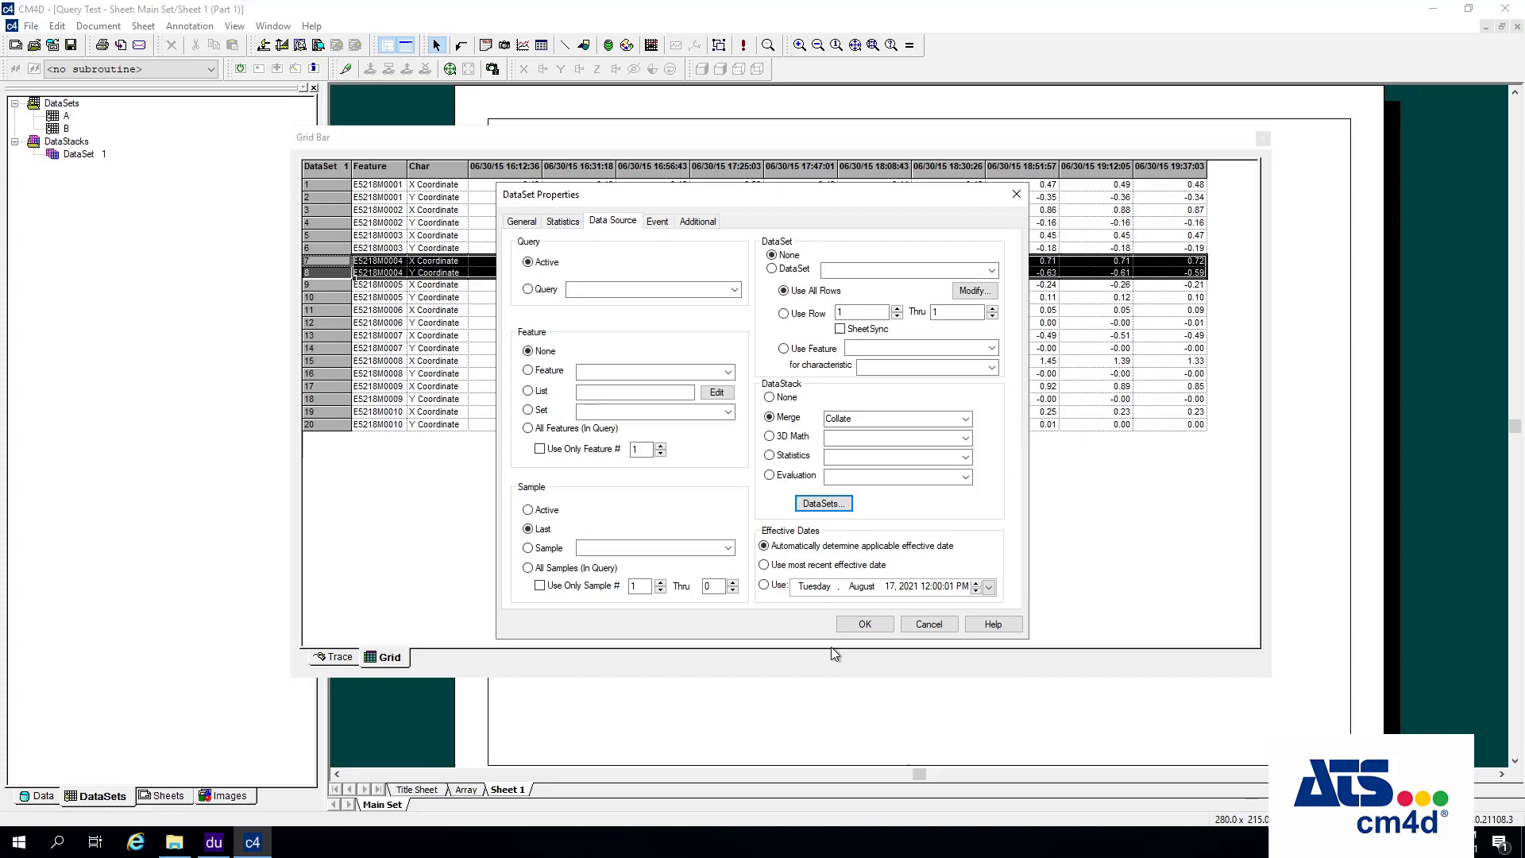
left_click(875, 629)
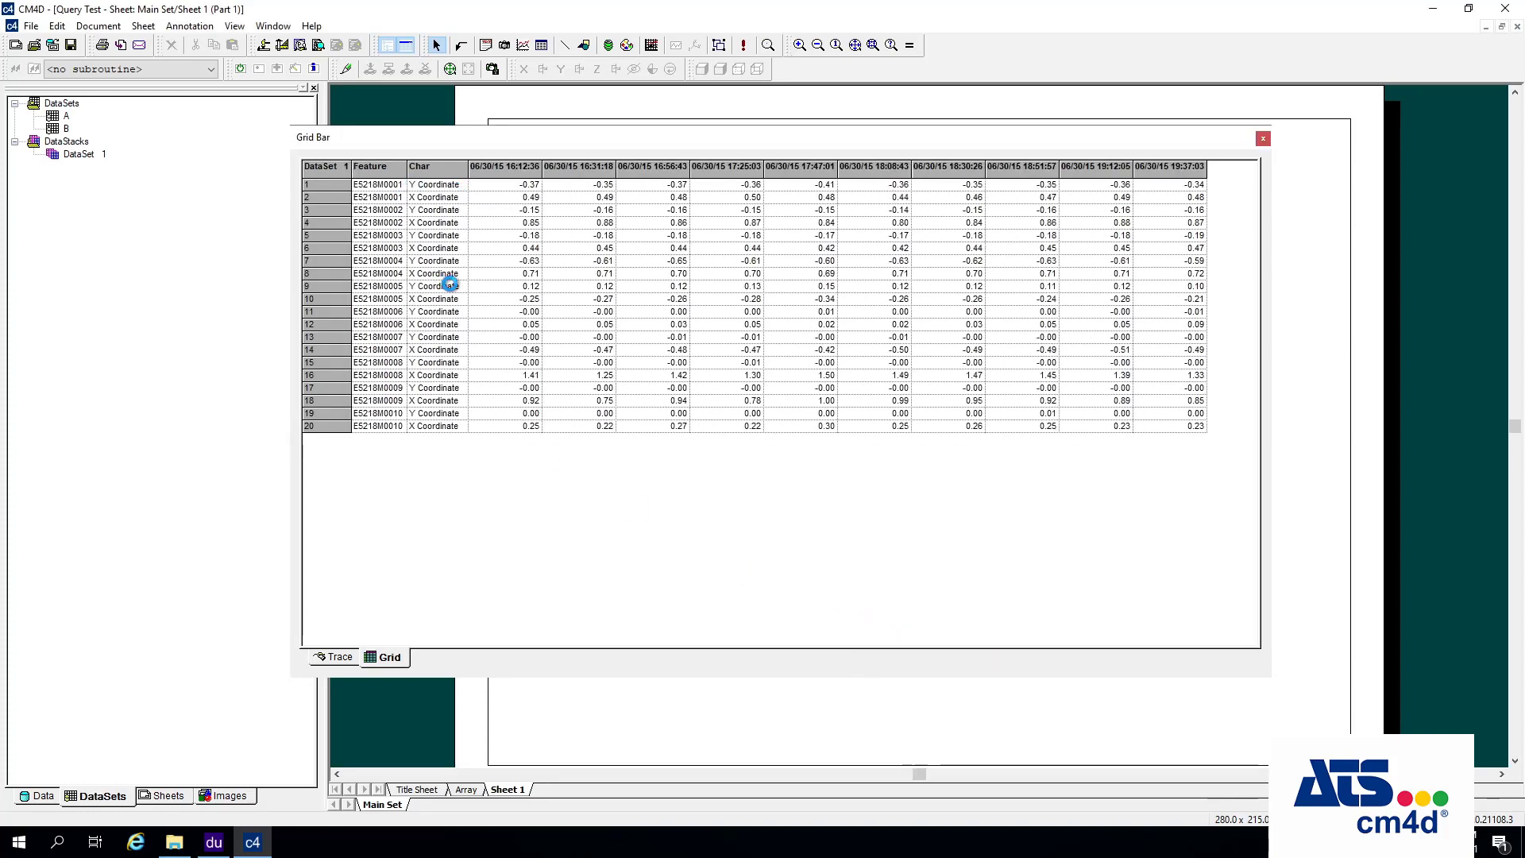
- Move DataSet A back above DataSet B in the DataStack, keeping the Collate merge, and apply the properties
left_click(65, 156)
double_click(101, 158)
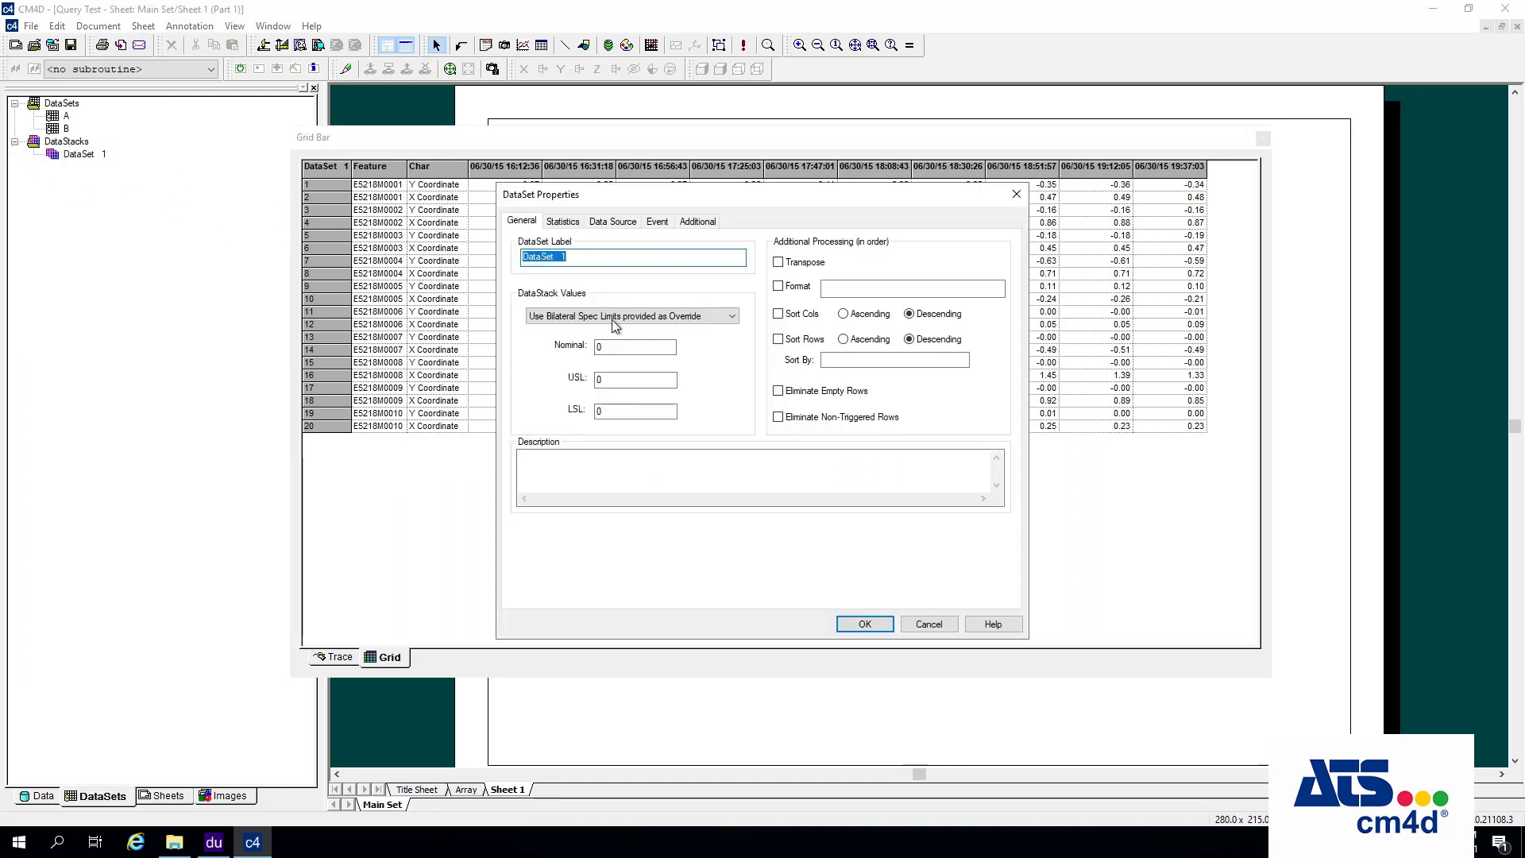
left_click(614, 222)
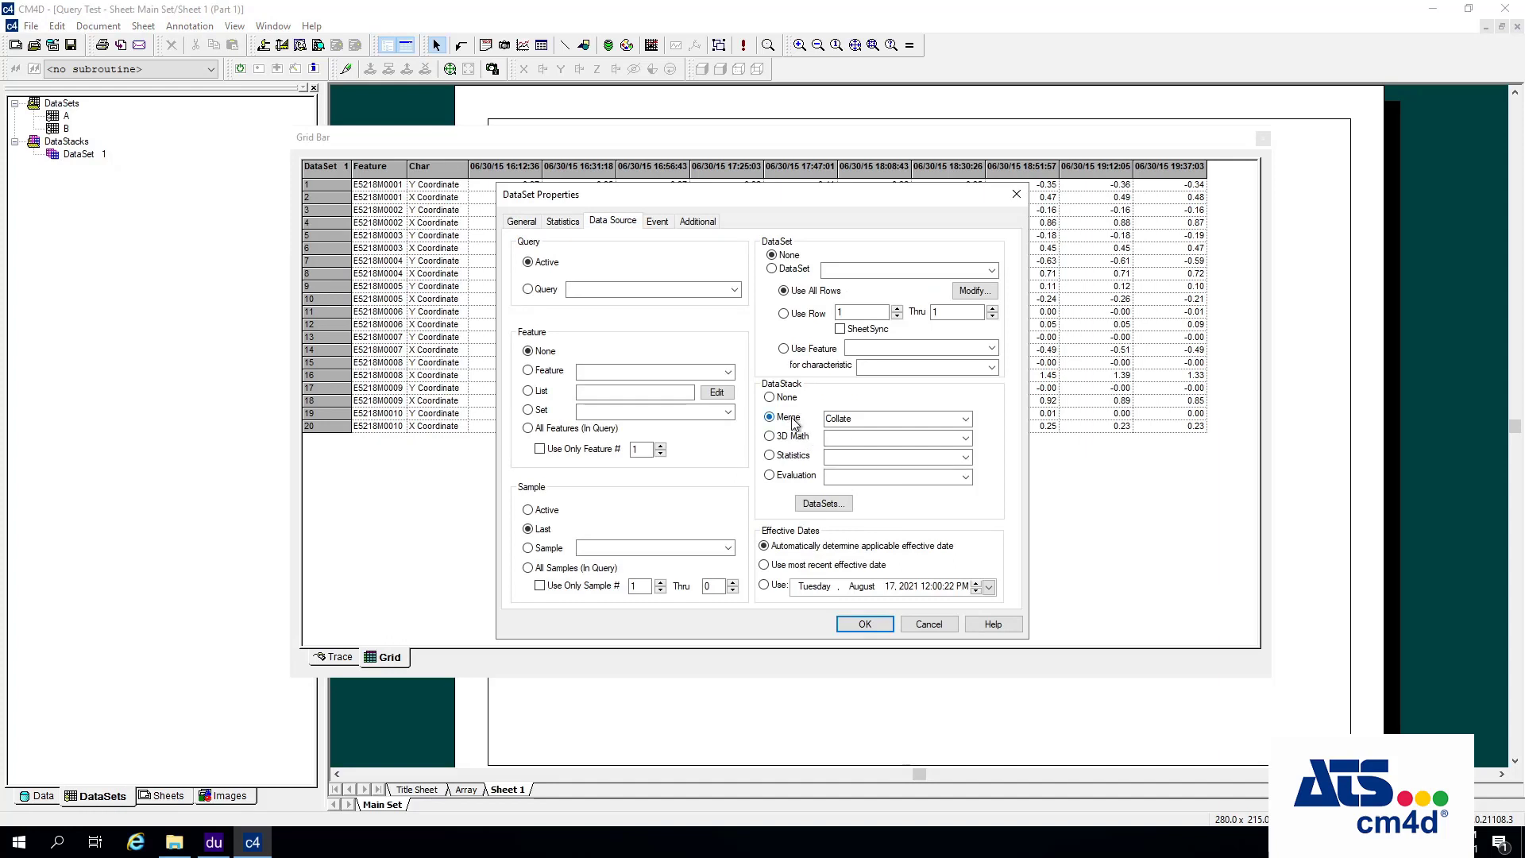
left_click(836, 505)
left_click(535, 324)
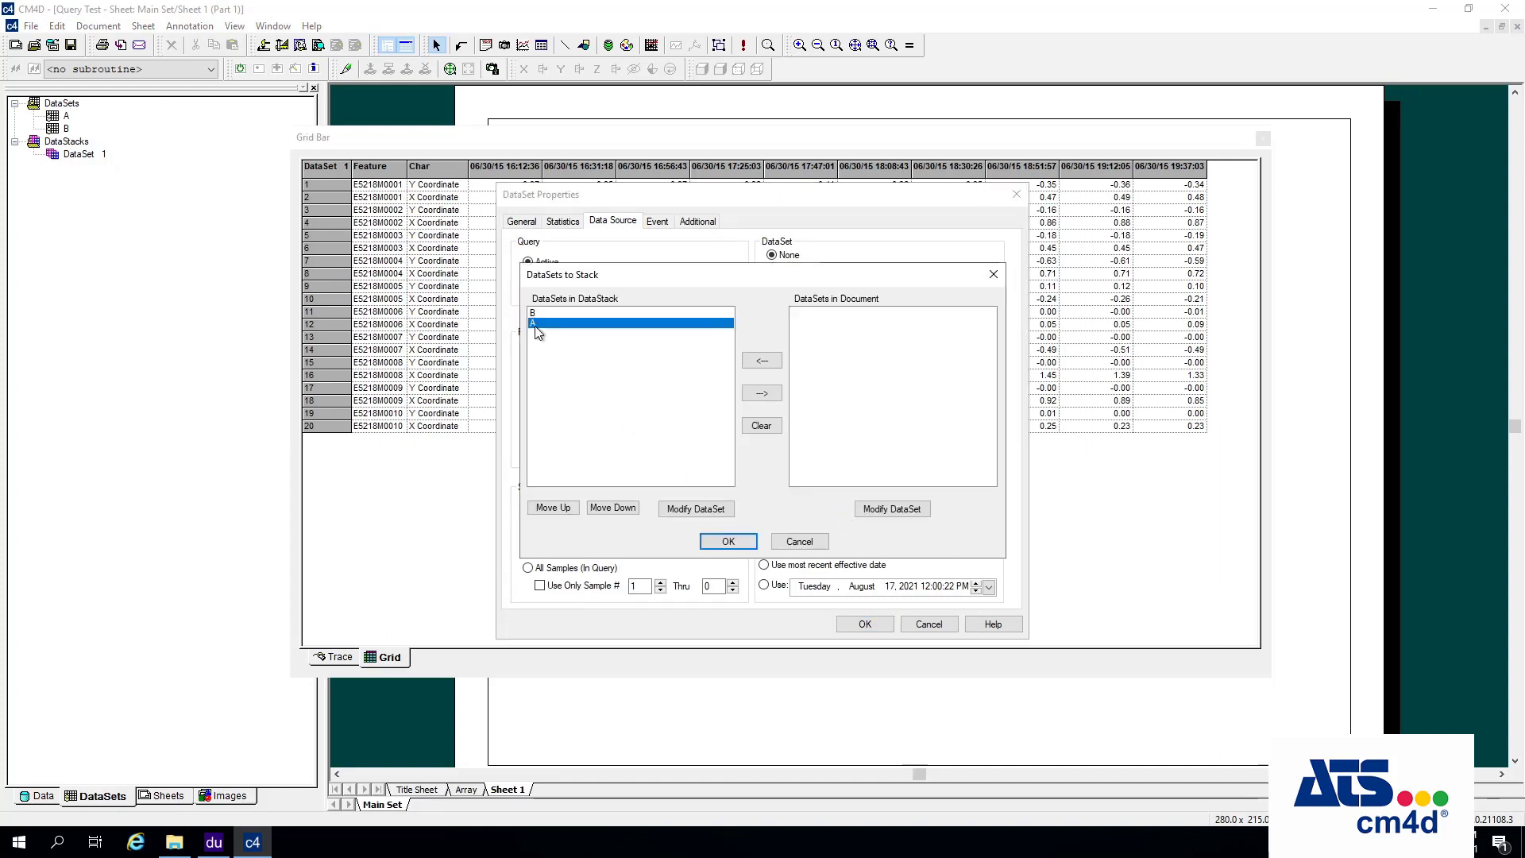
left_click(556, 508)
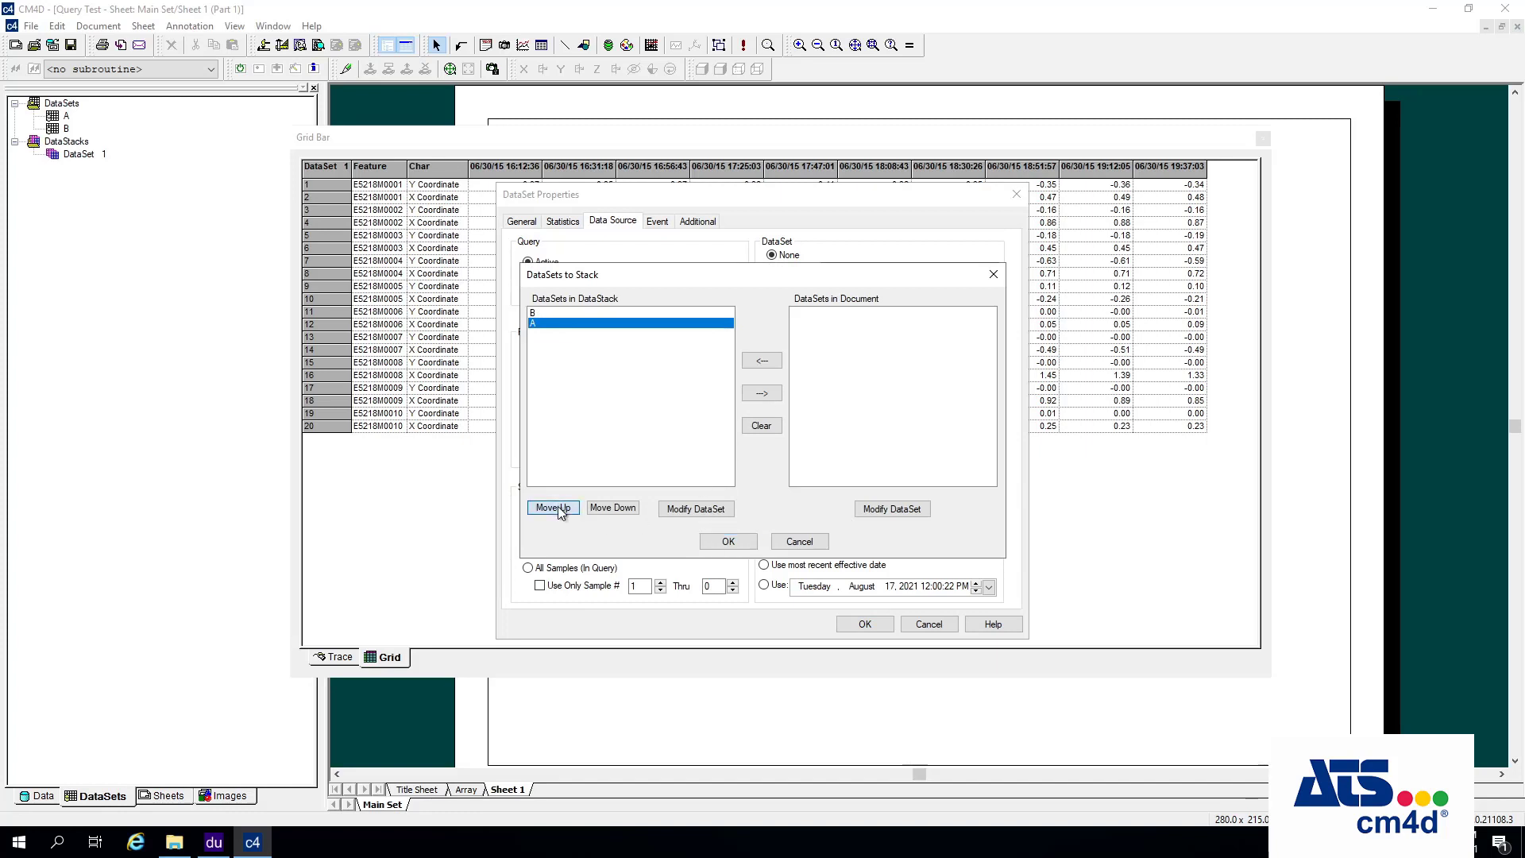
left_click(724, 543)
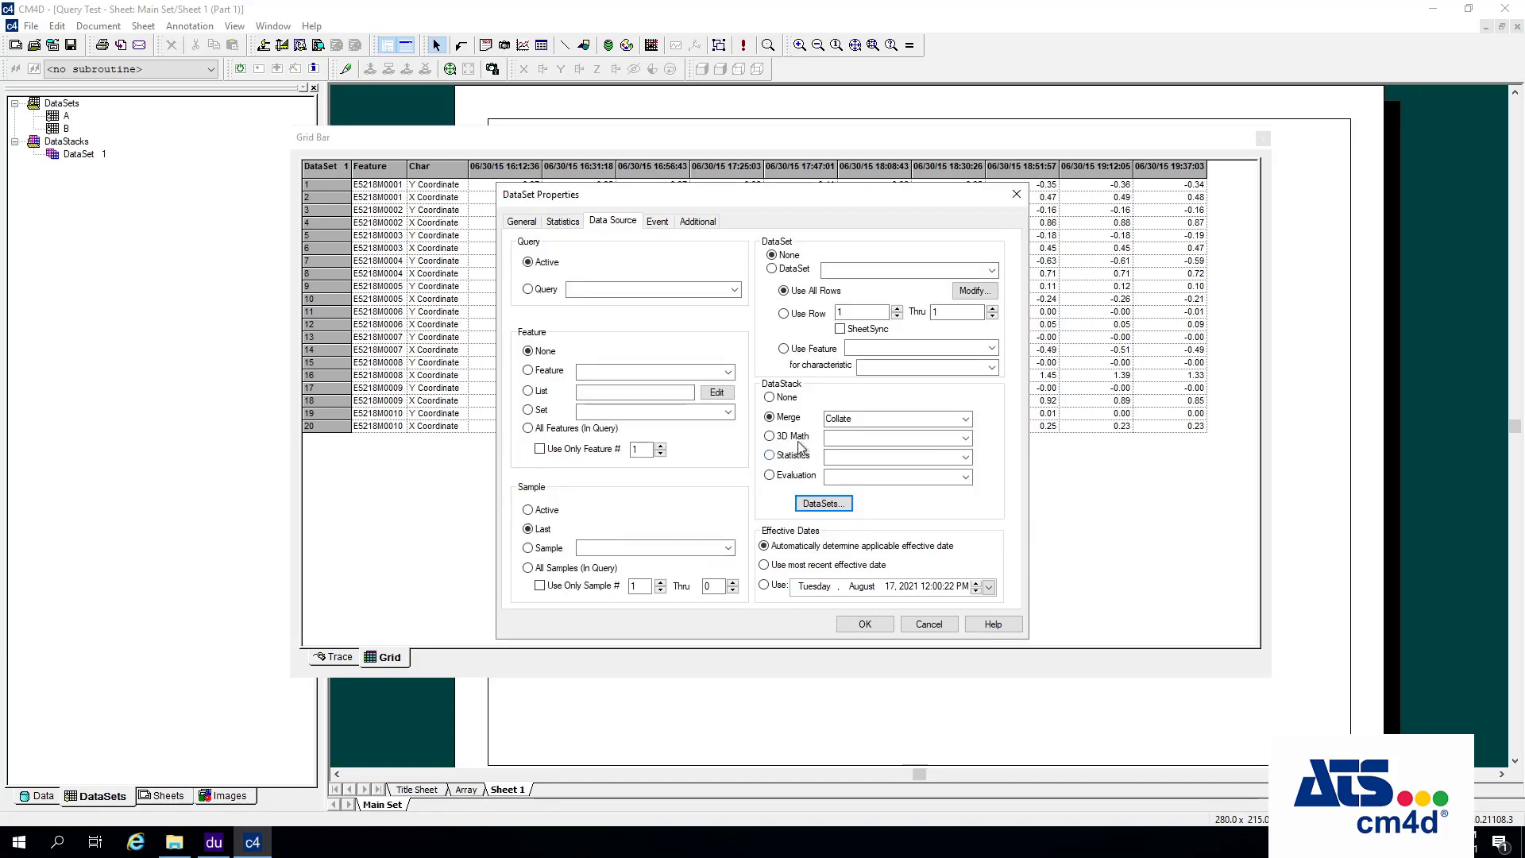
left_click(50, 117)
left_click(53, 120)
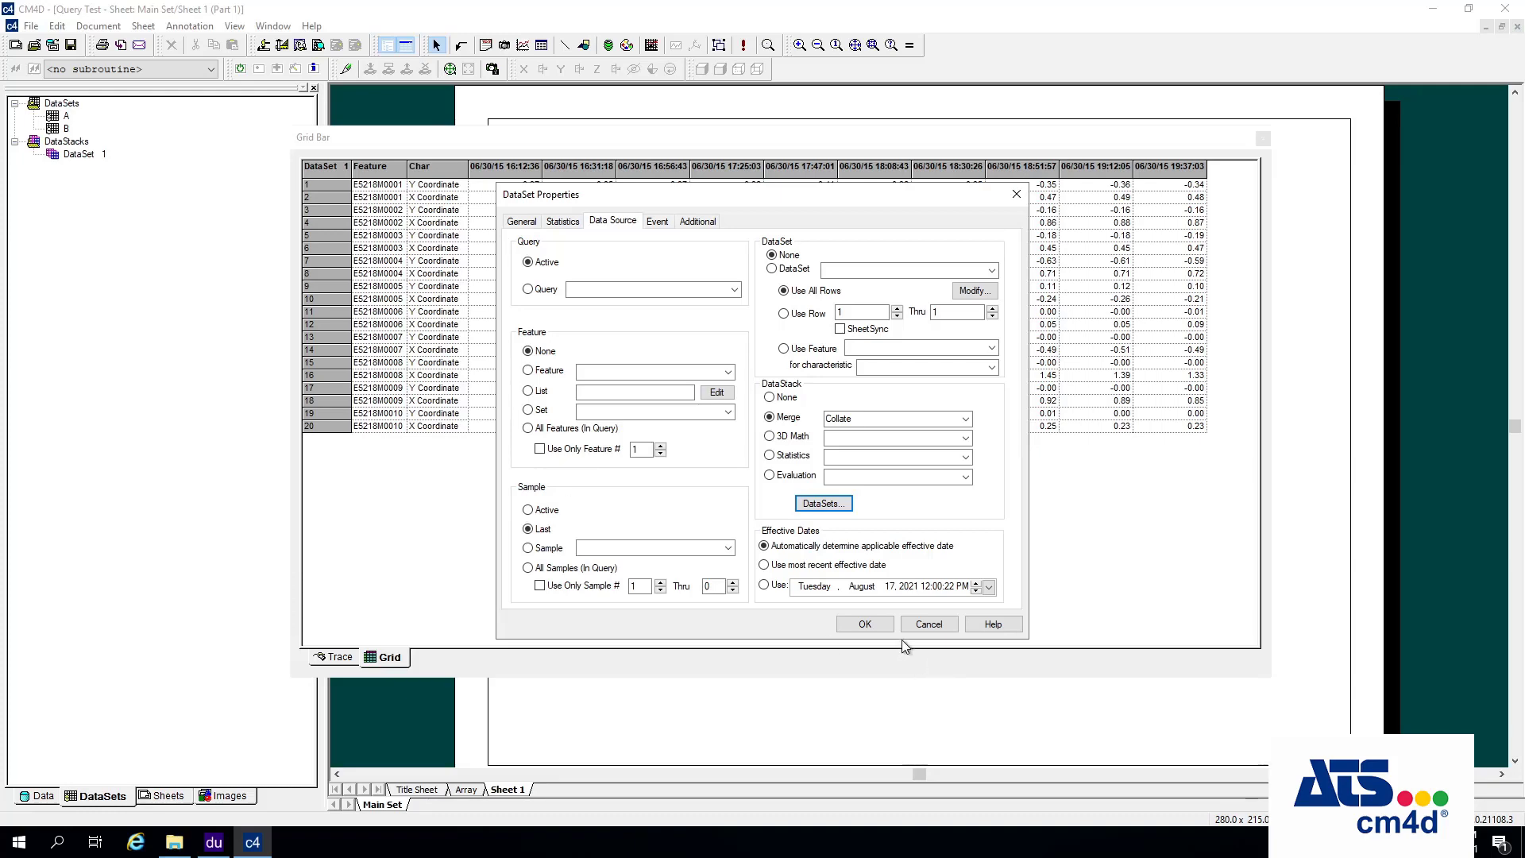
left_click(863, 623)
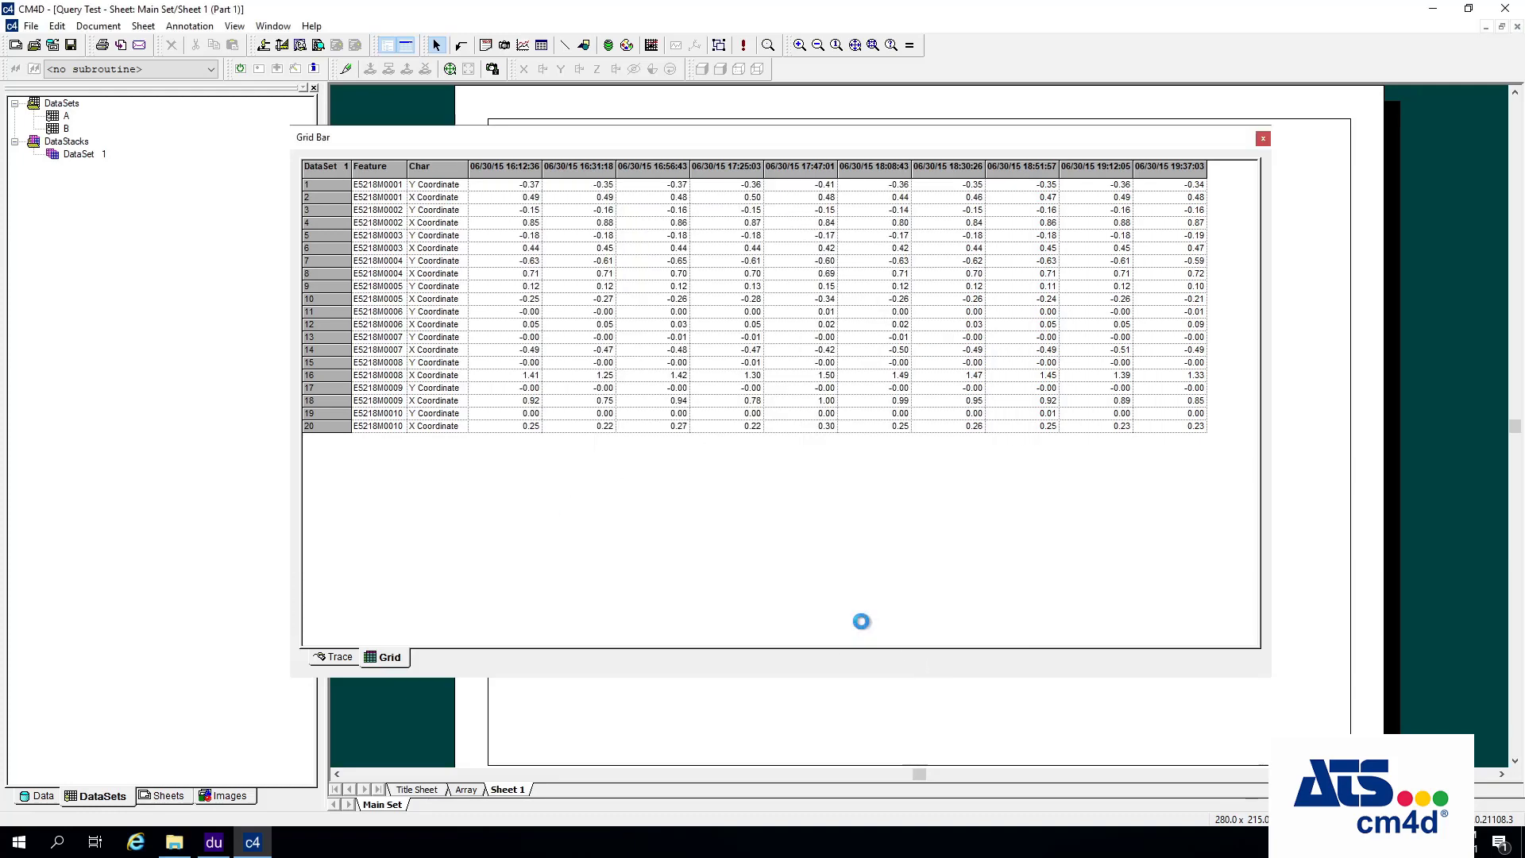
- Duplicate DataSet B and label the copy C
left_click(99, 157)
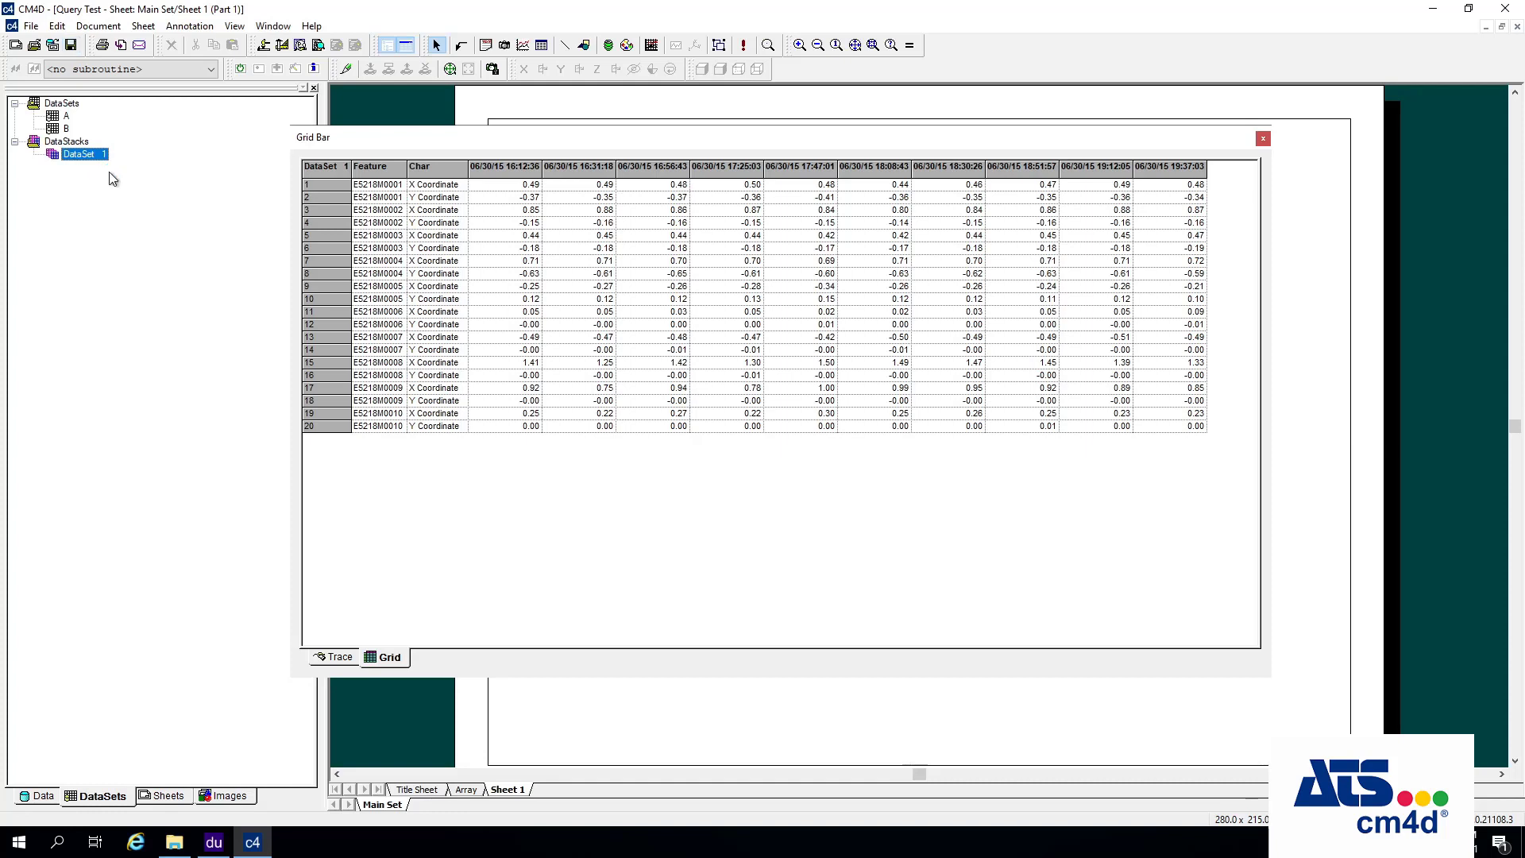
left_click(65, 129)
right_click(69, 138)
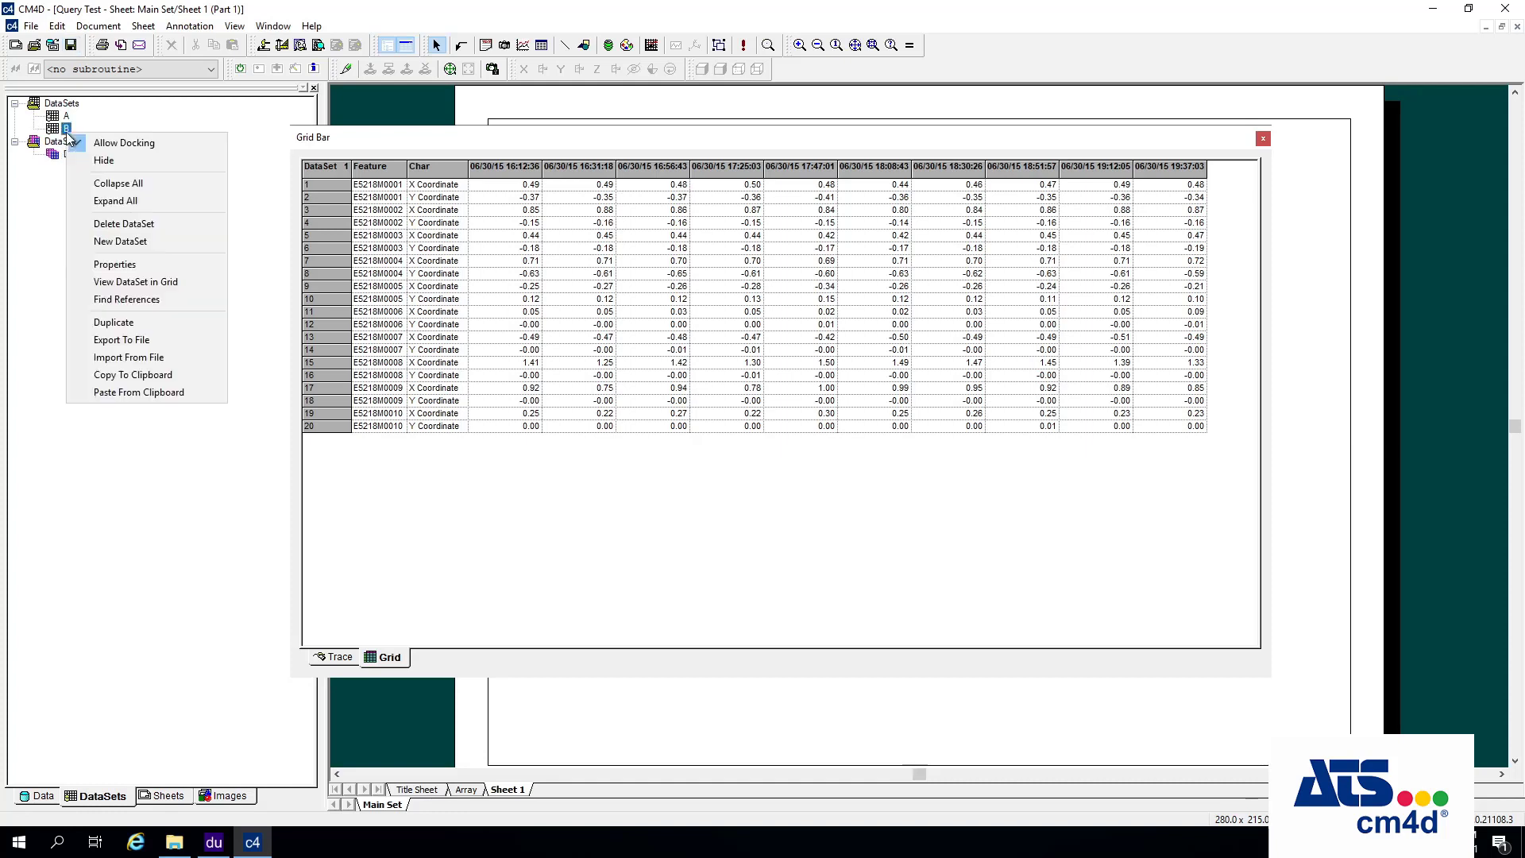
left_click(148, 321)
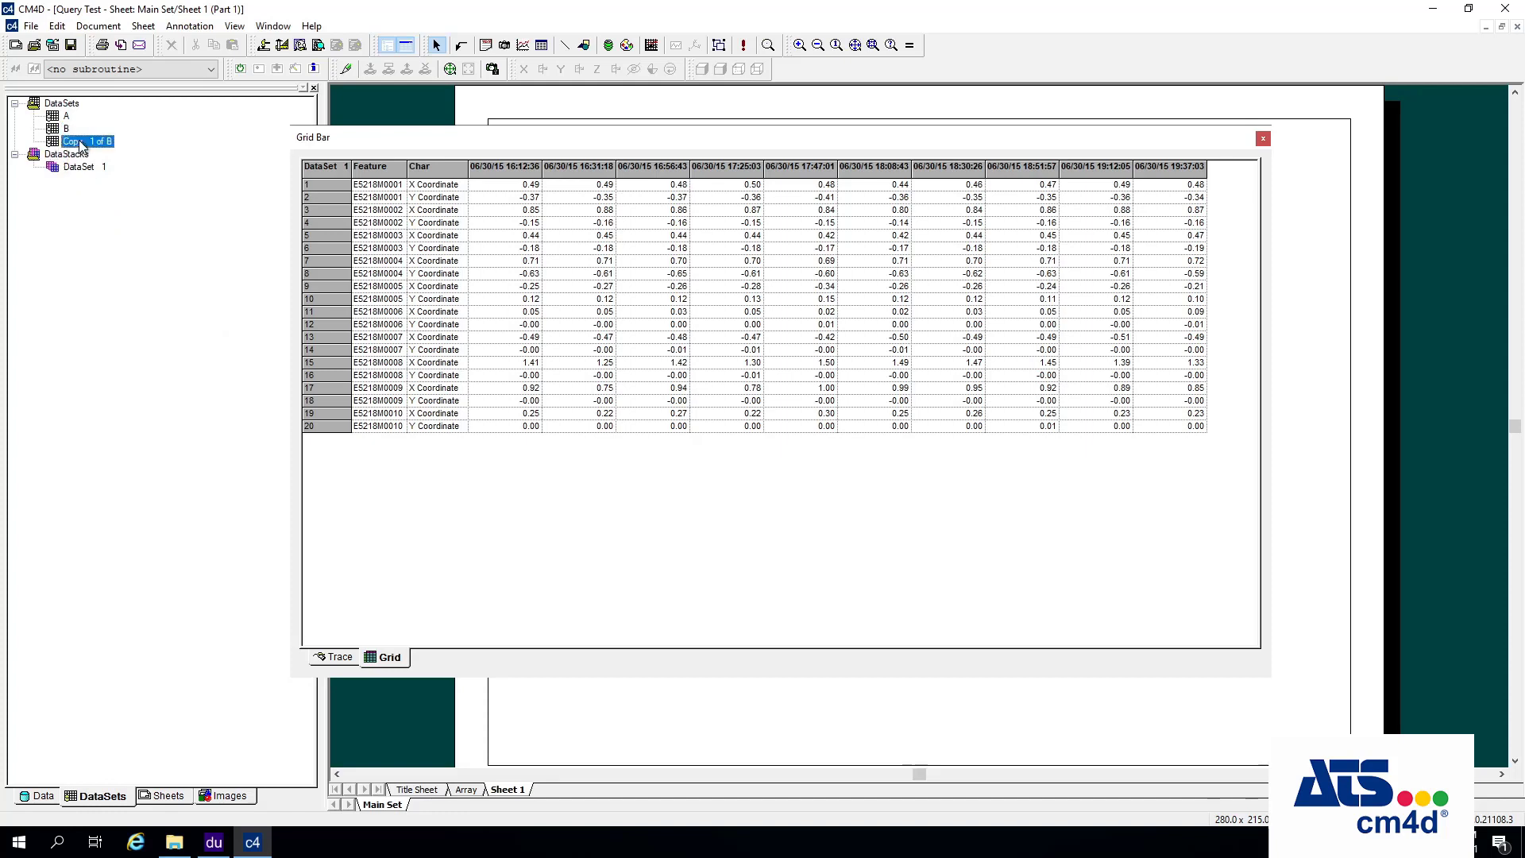
type("C")
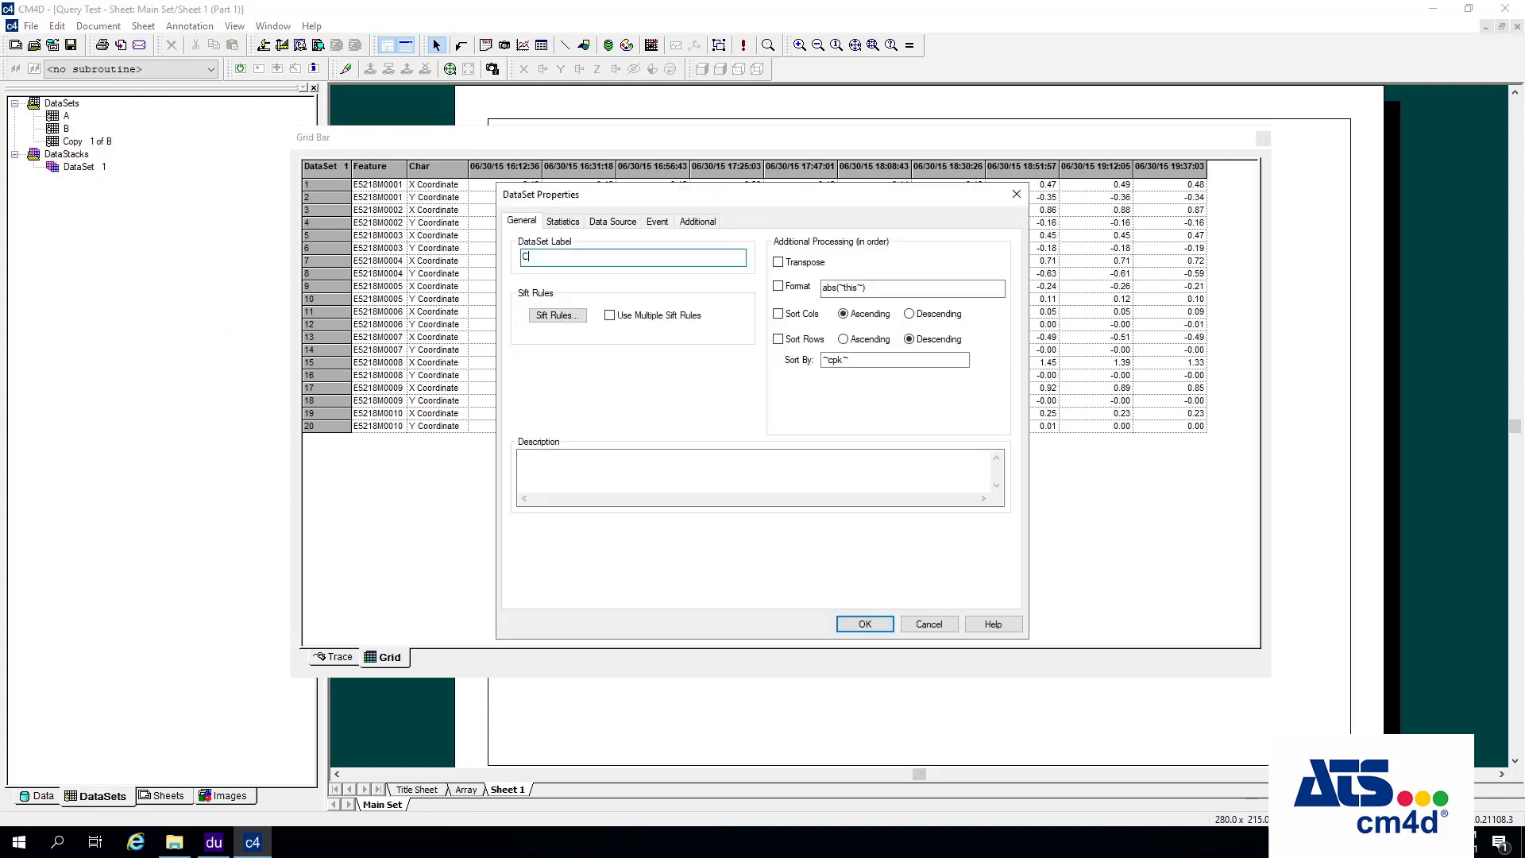
- Set DataSet C's sift rules to Z deviation instead of Y for Surface and Hole features, and apply the properties
left_click(577, 315)
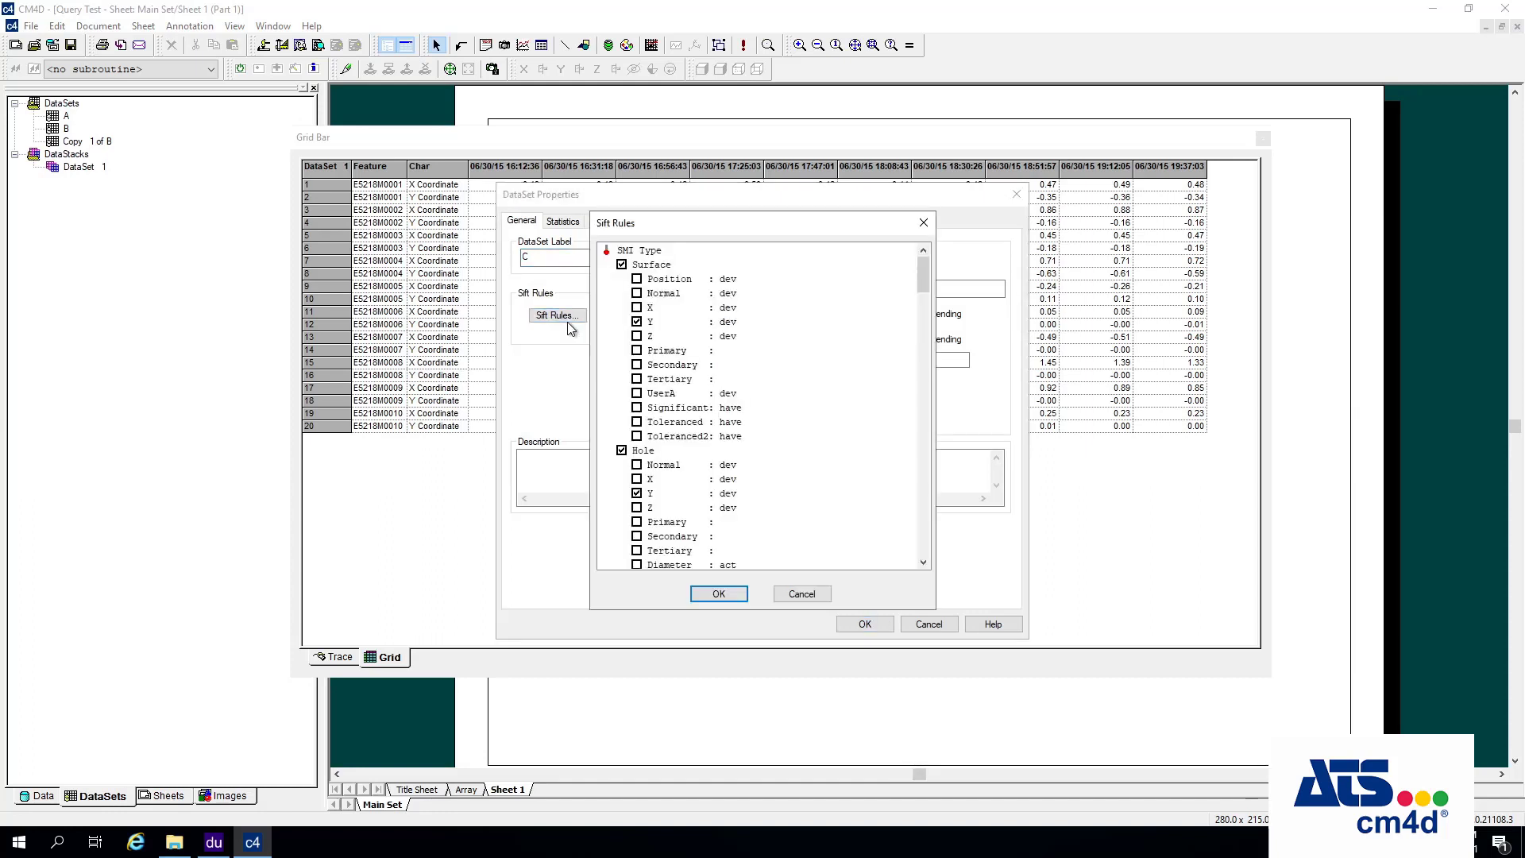
left_click(637, 336)
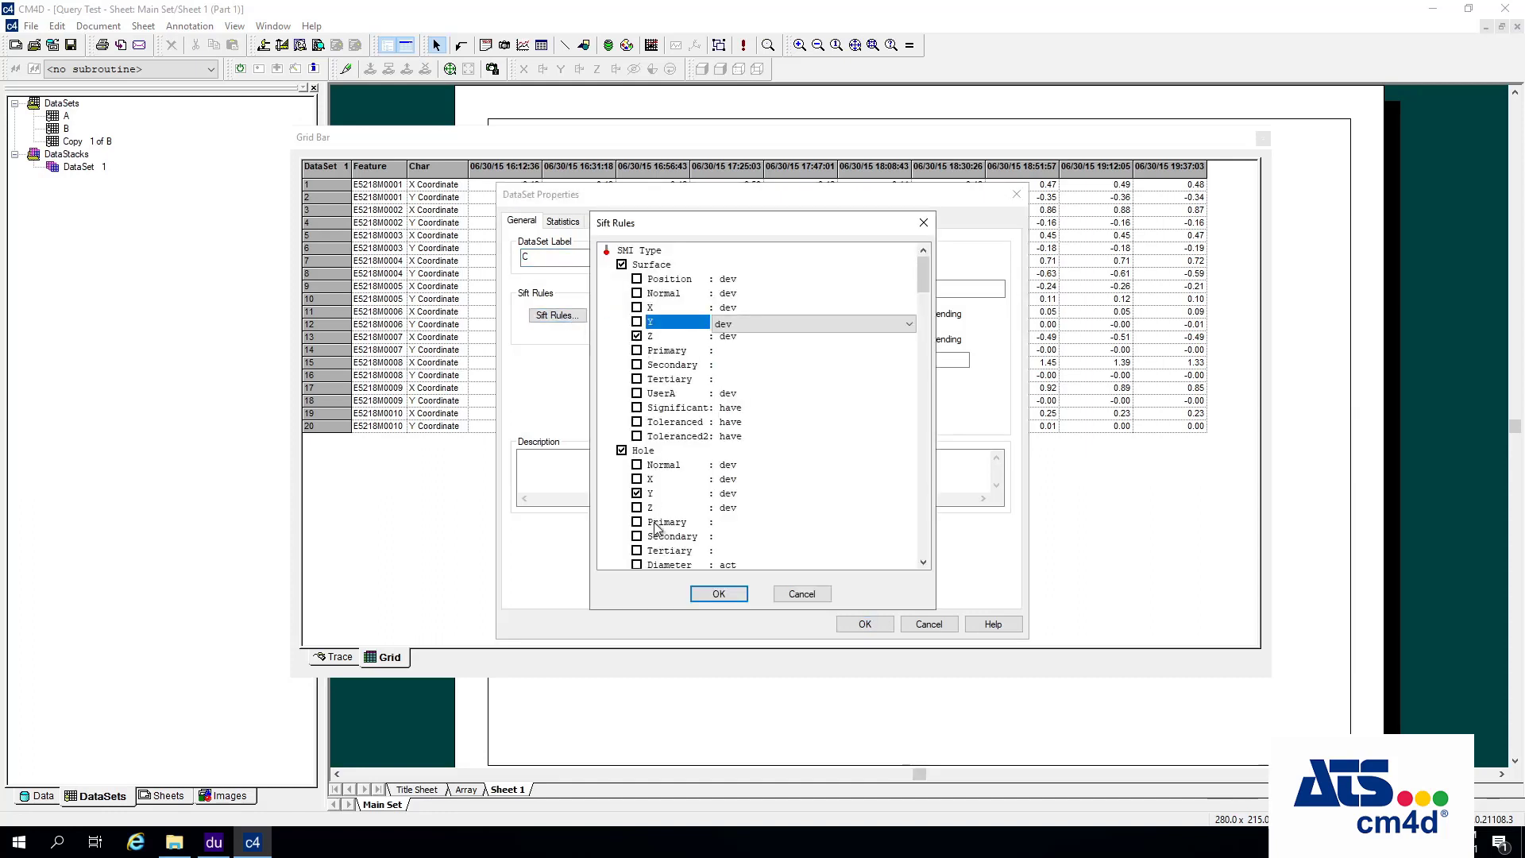
left_click(636, 508)
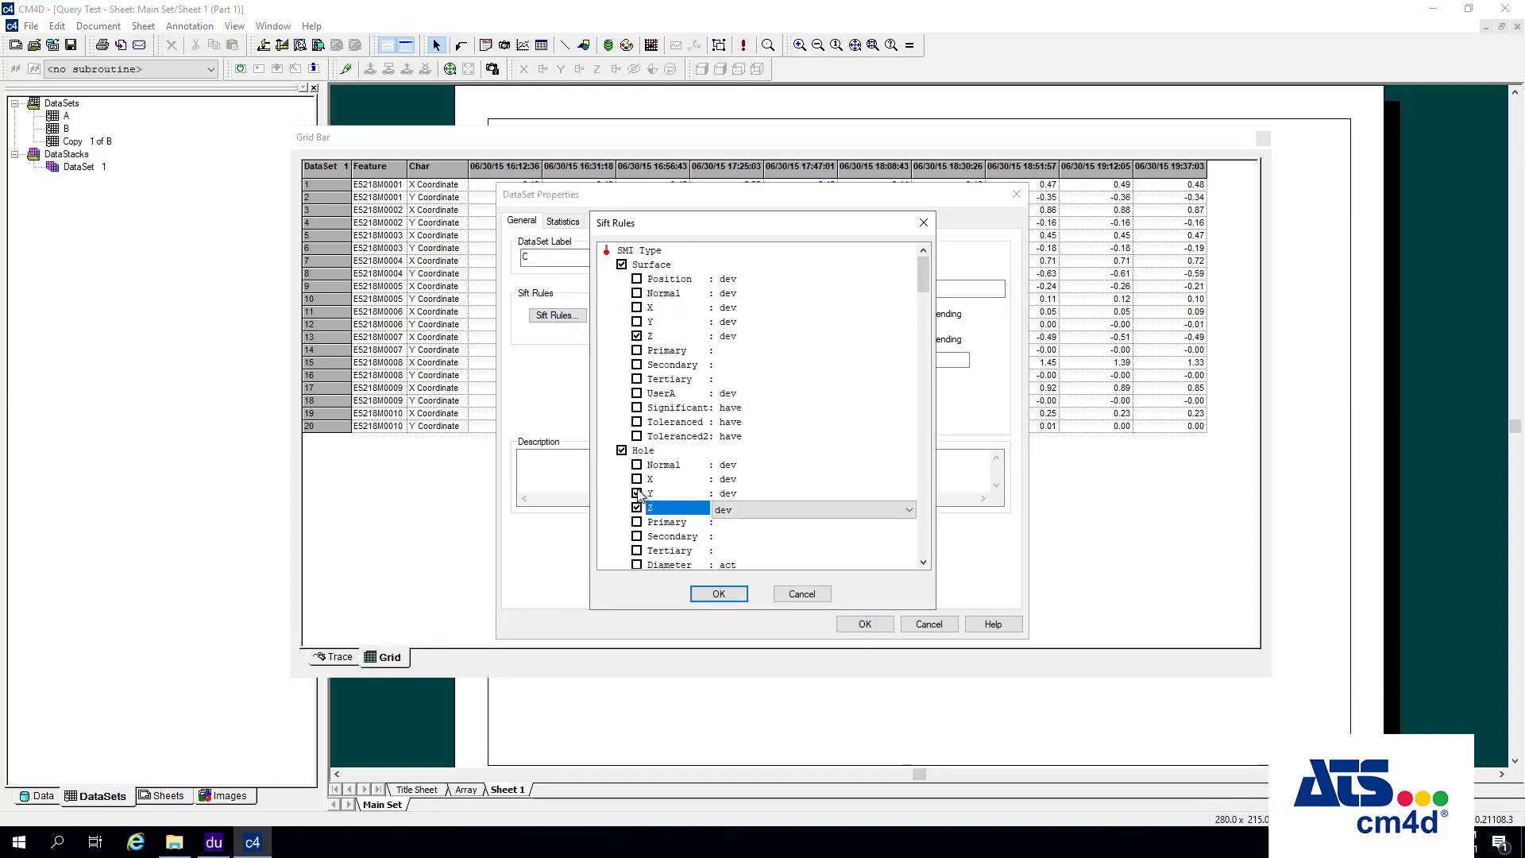
left_click(727, 600)
left_click(862, 626)
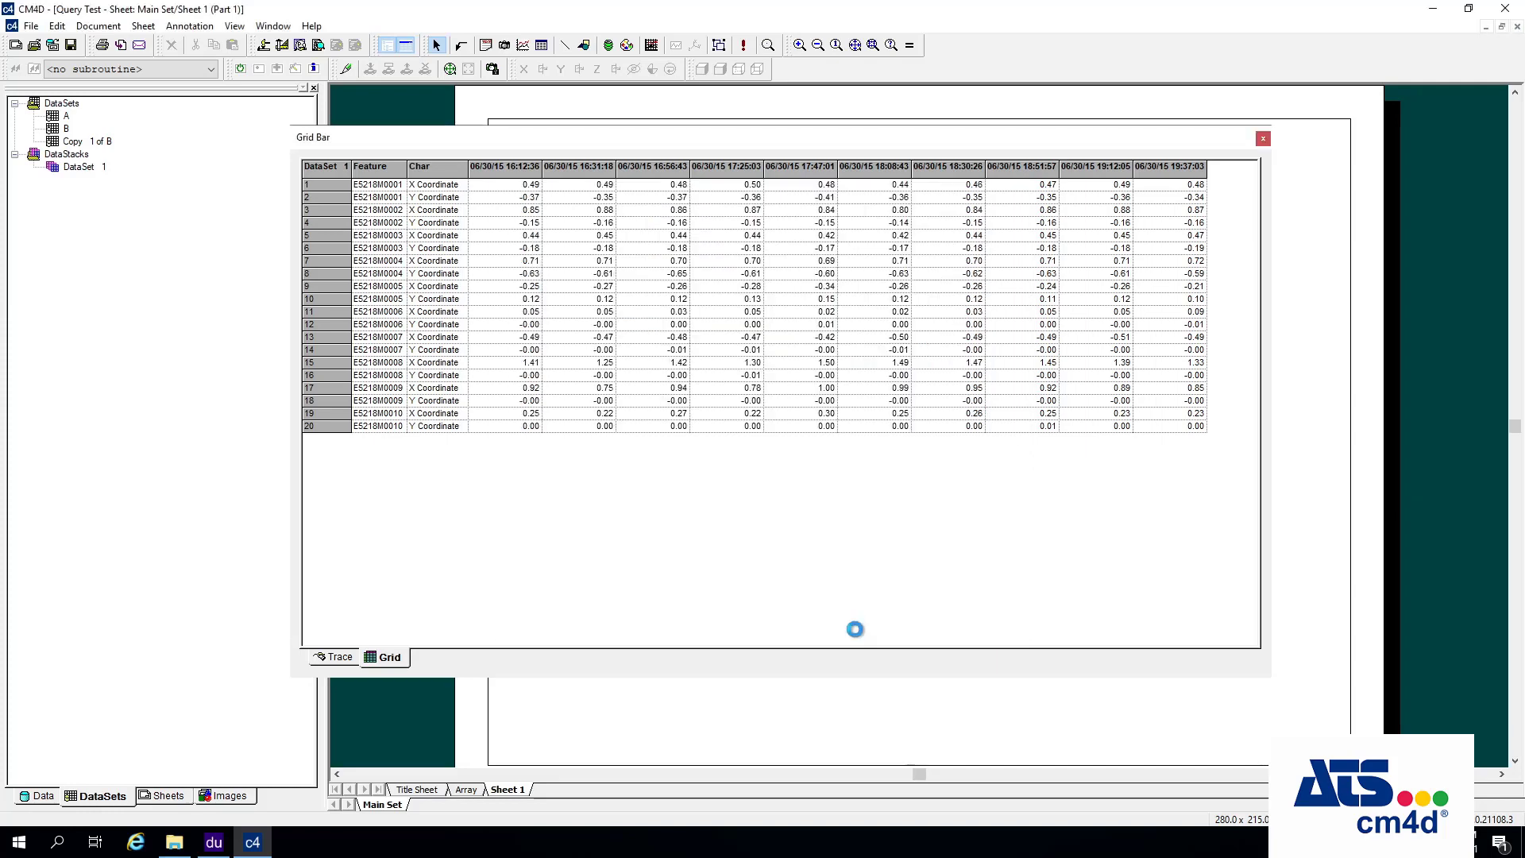
- Add DataSet C to the DataStack below A and B, keeping the Collate merge, and apply the properties
double_click(75, 169)
left_click(613, 222)
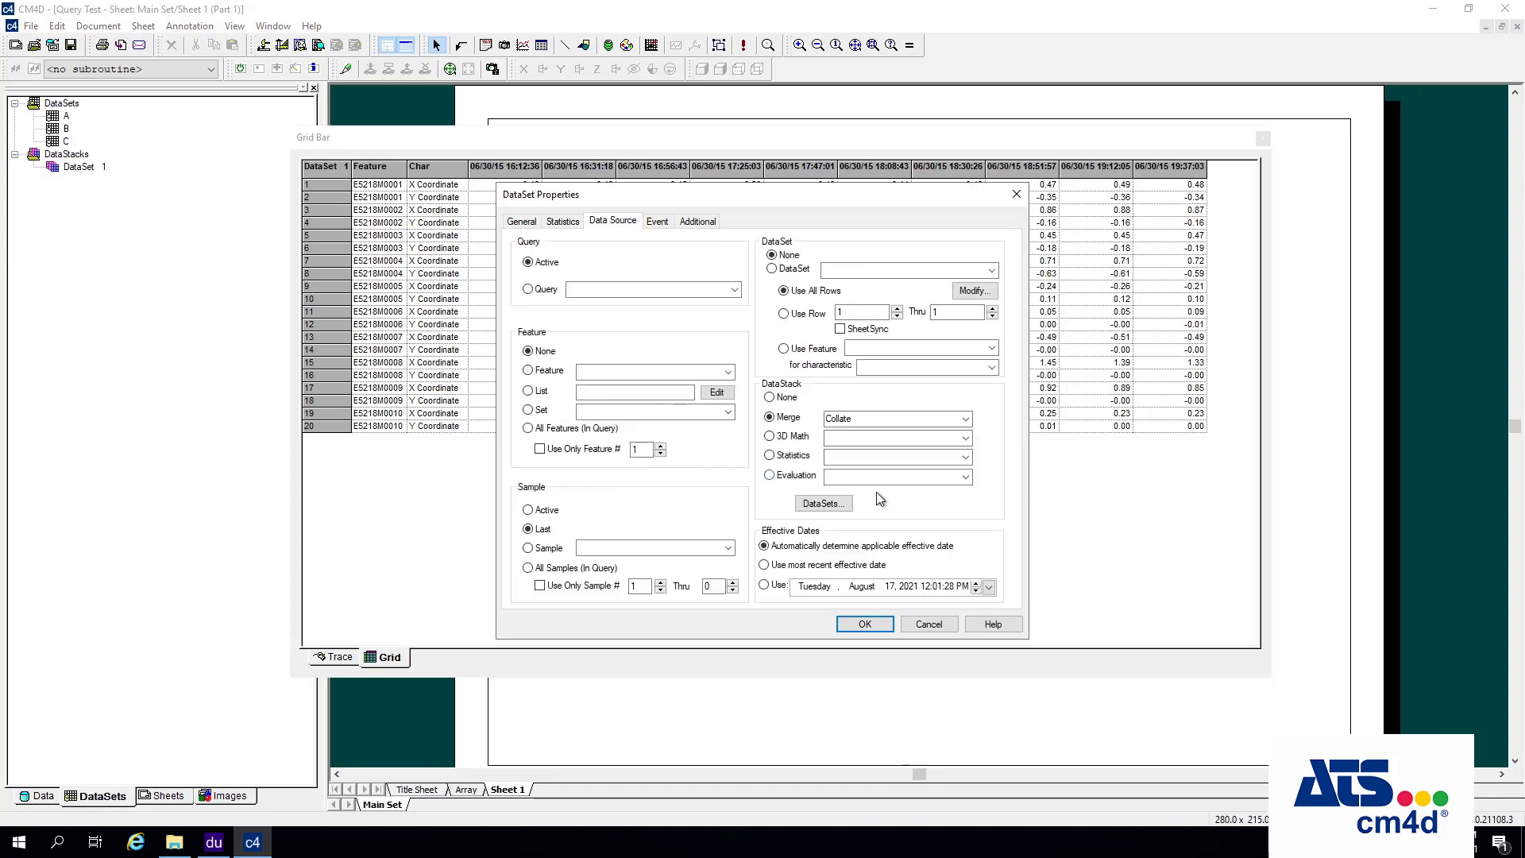
left_click(834, 508)
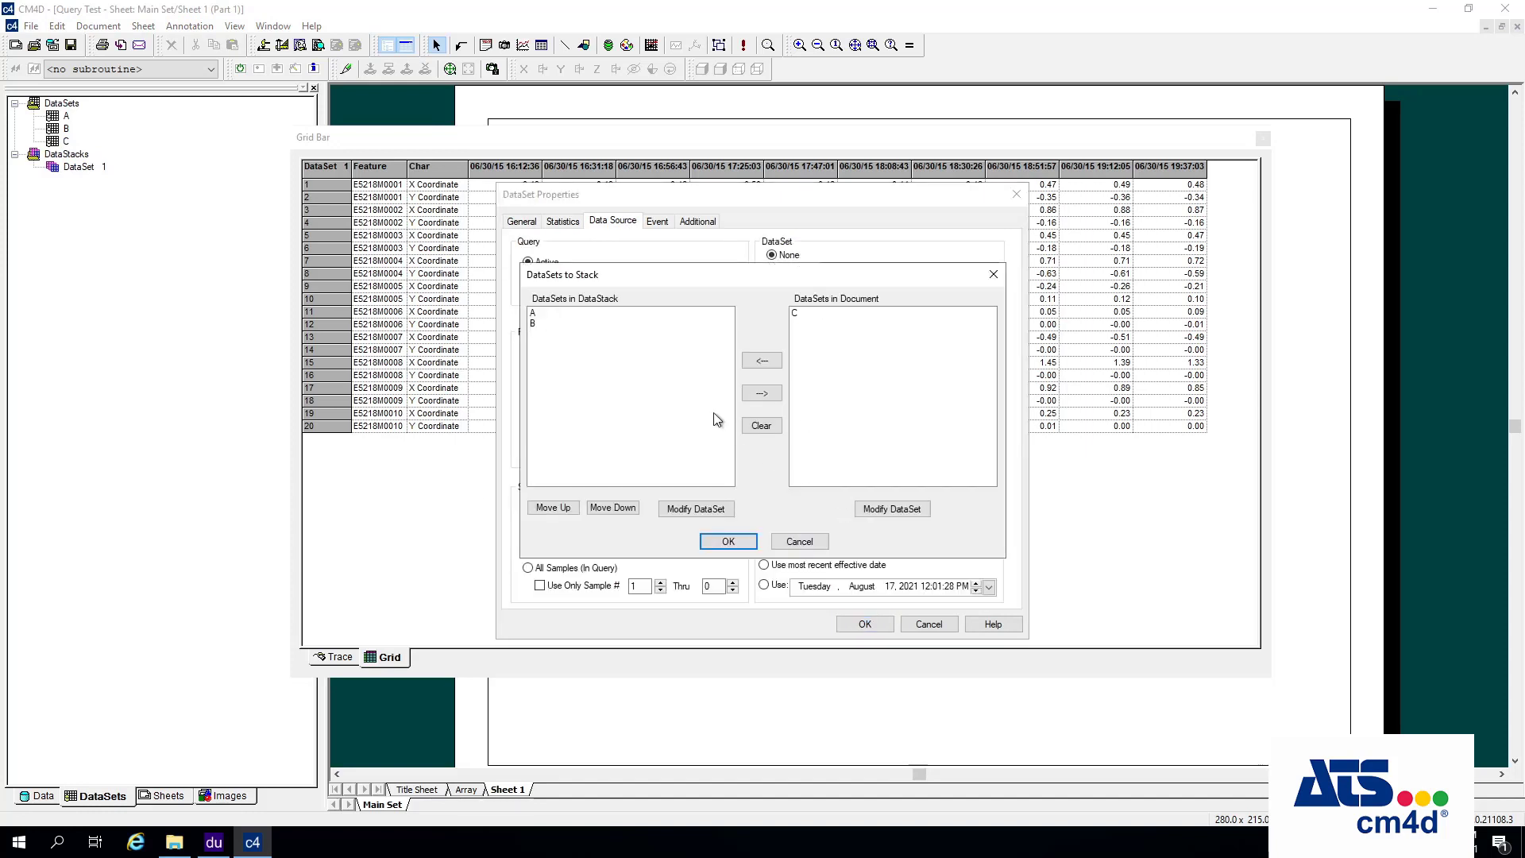
double_click(799, 314)
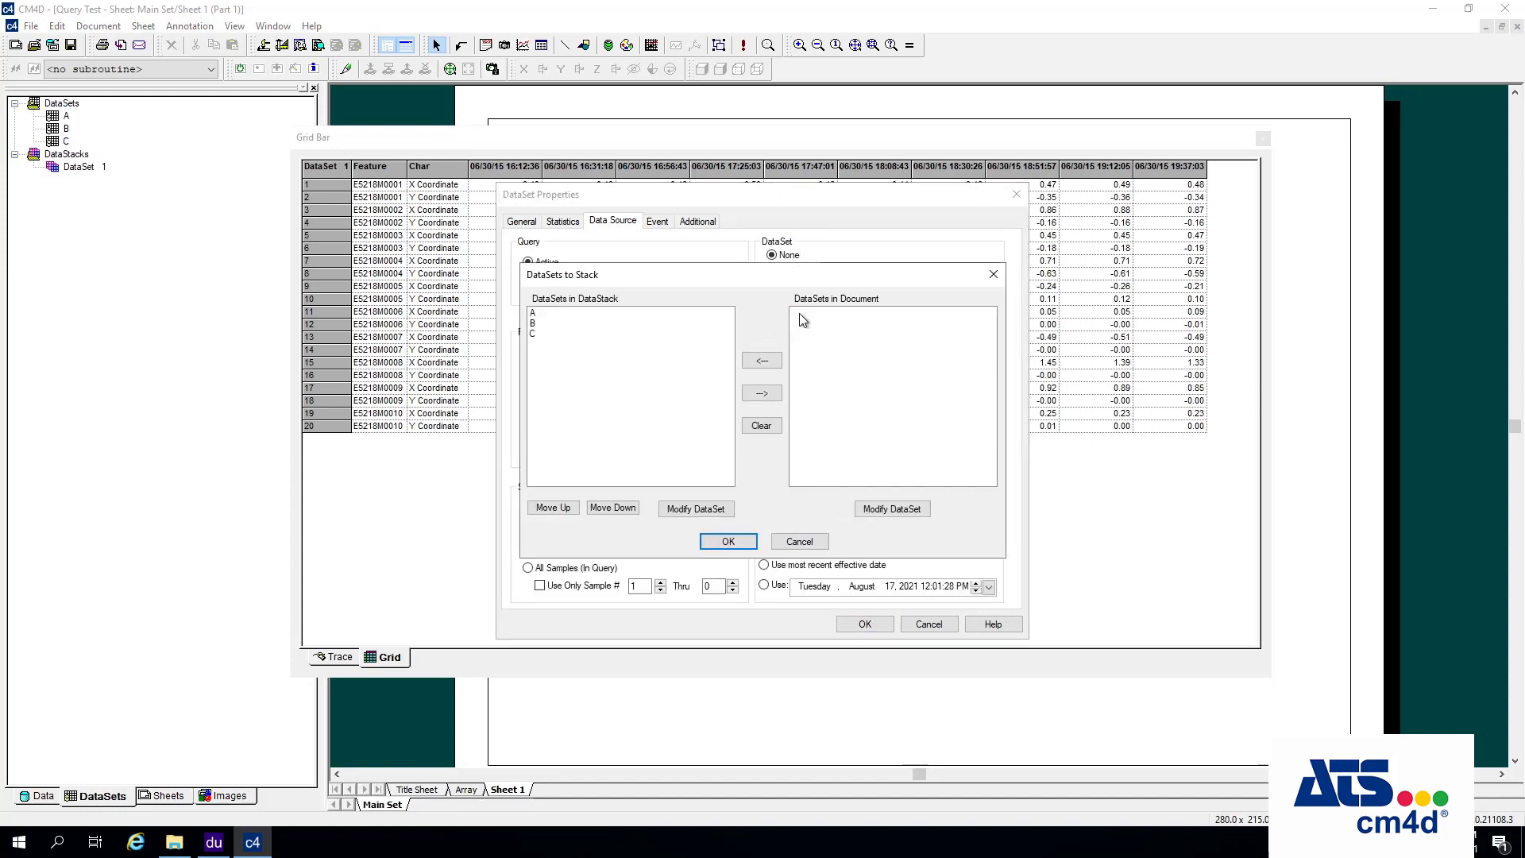
left_click(726, 540)
left_click(866, 623)
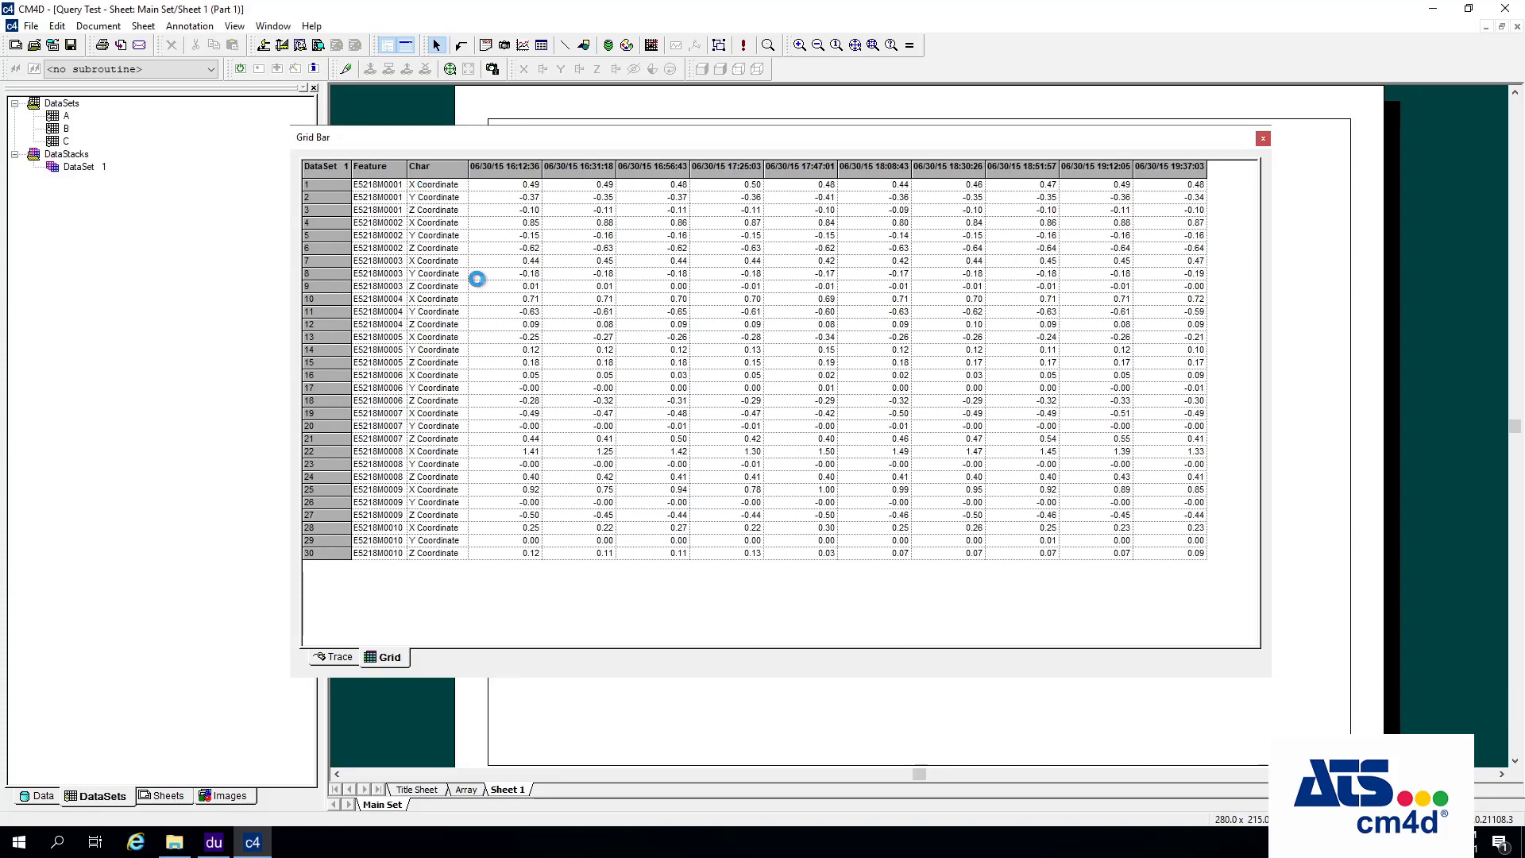
double_click(60, 141)
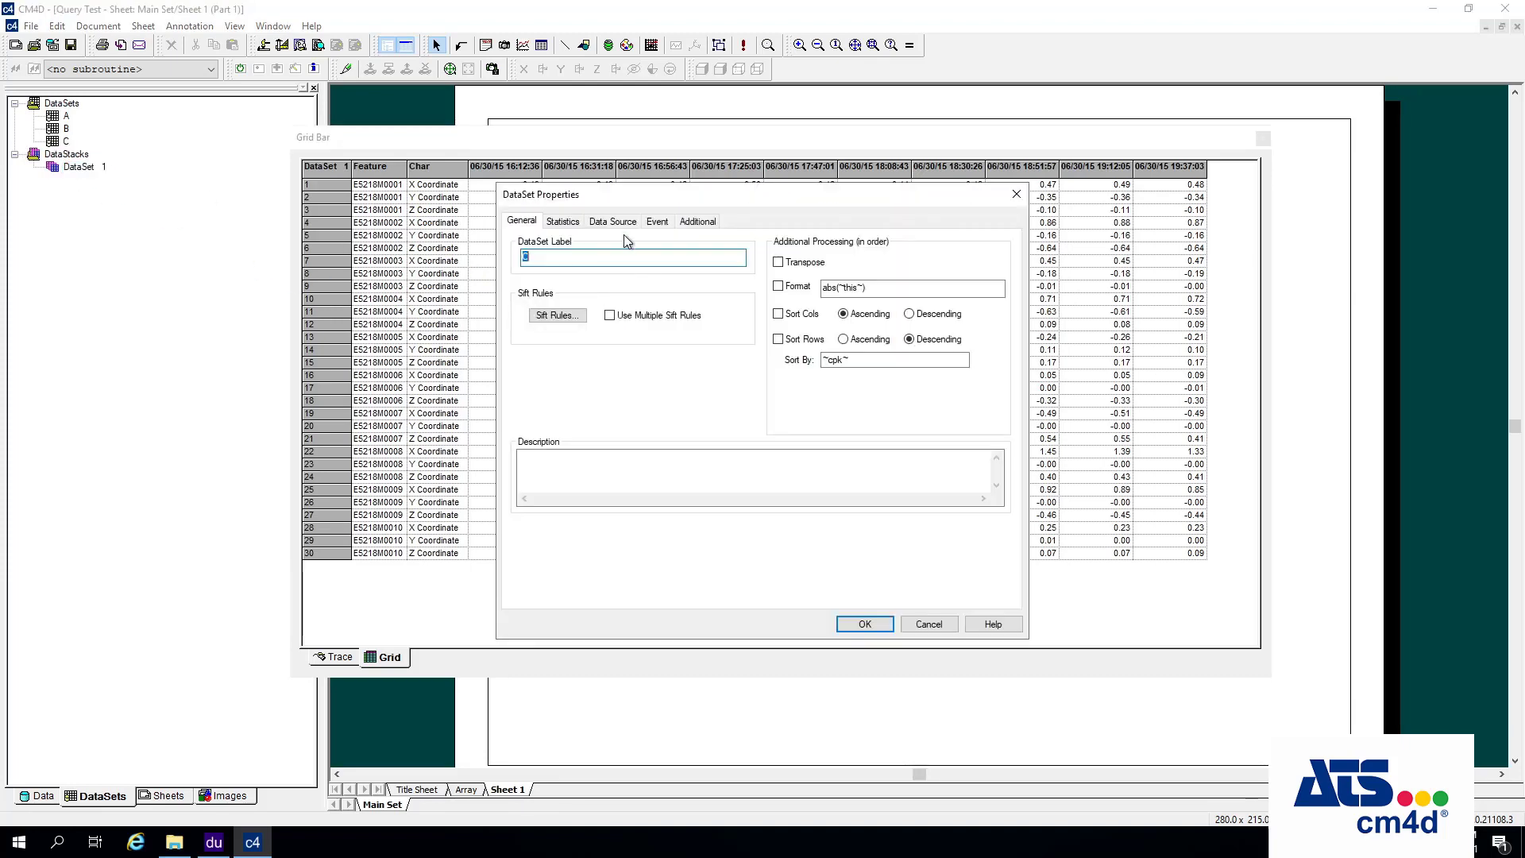
left_click(622, 223)
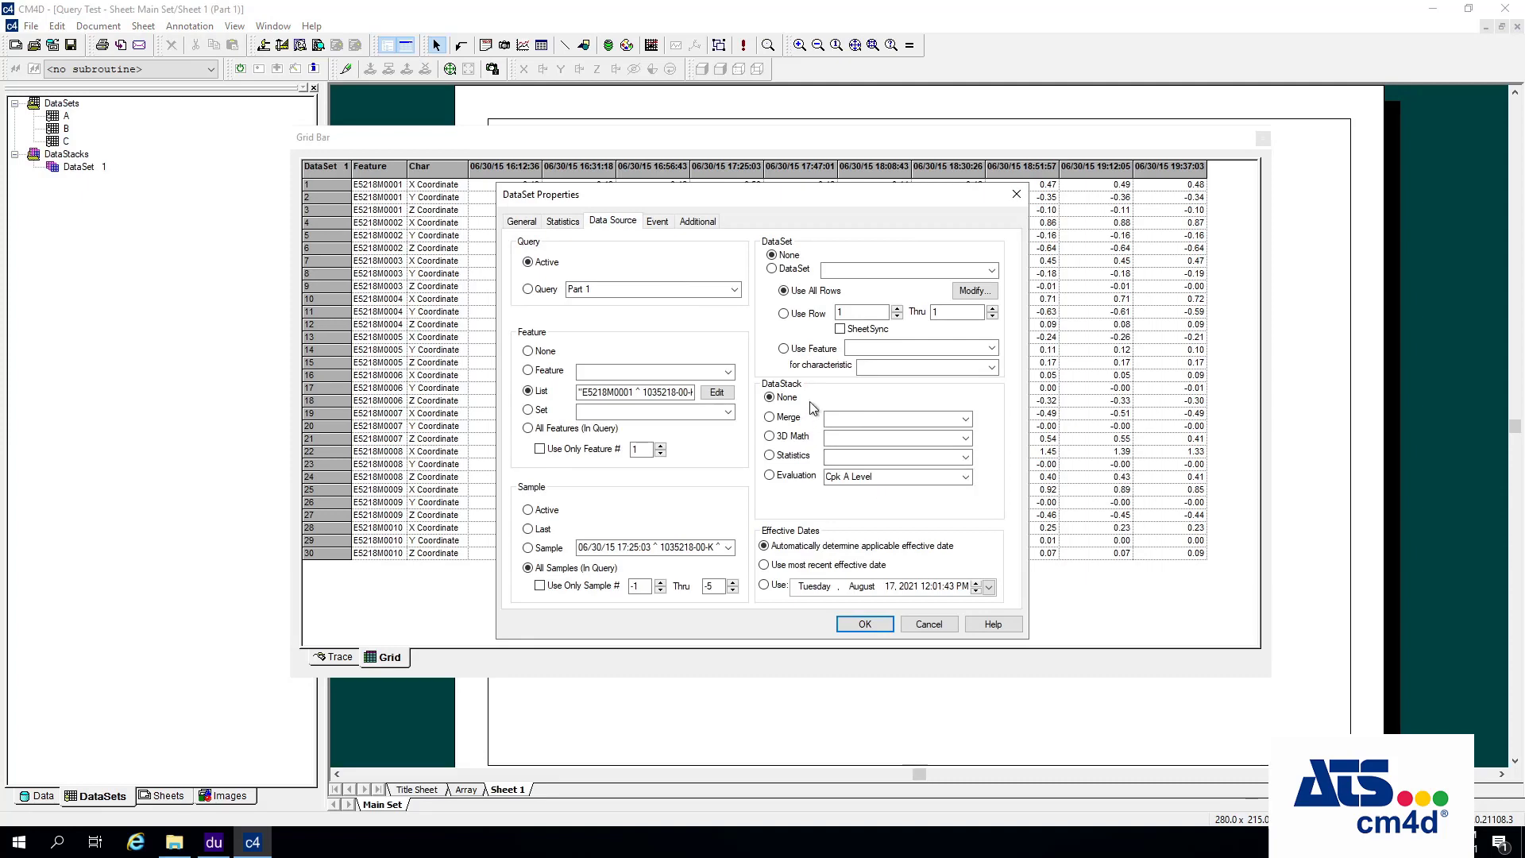
left_click(929, 624)
- Change the three-DataSet DataStack's Merge type to Append and apply the properties
left_click(79, 166)
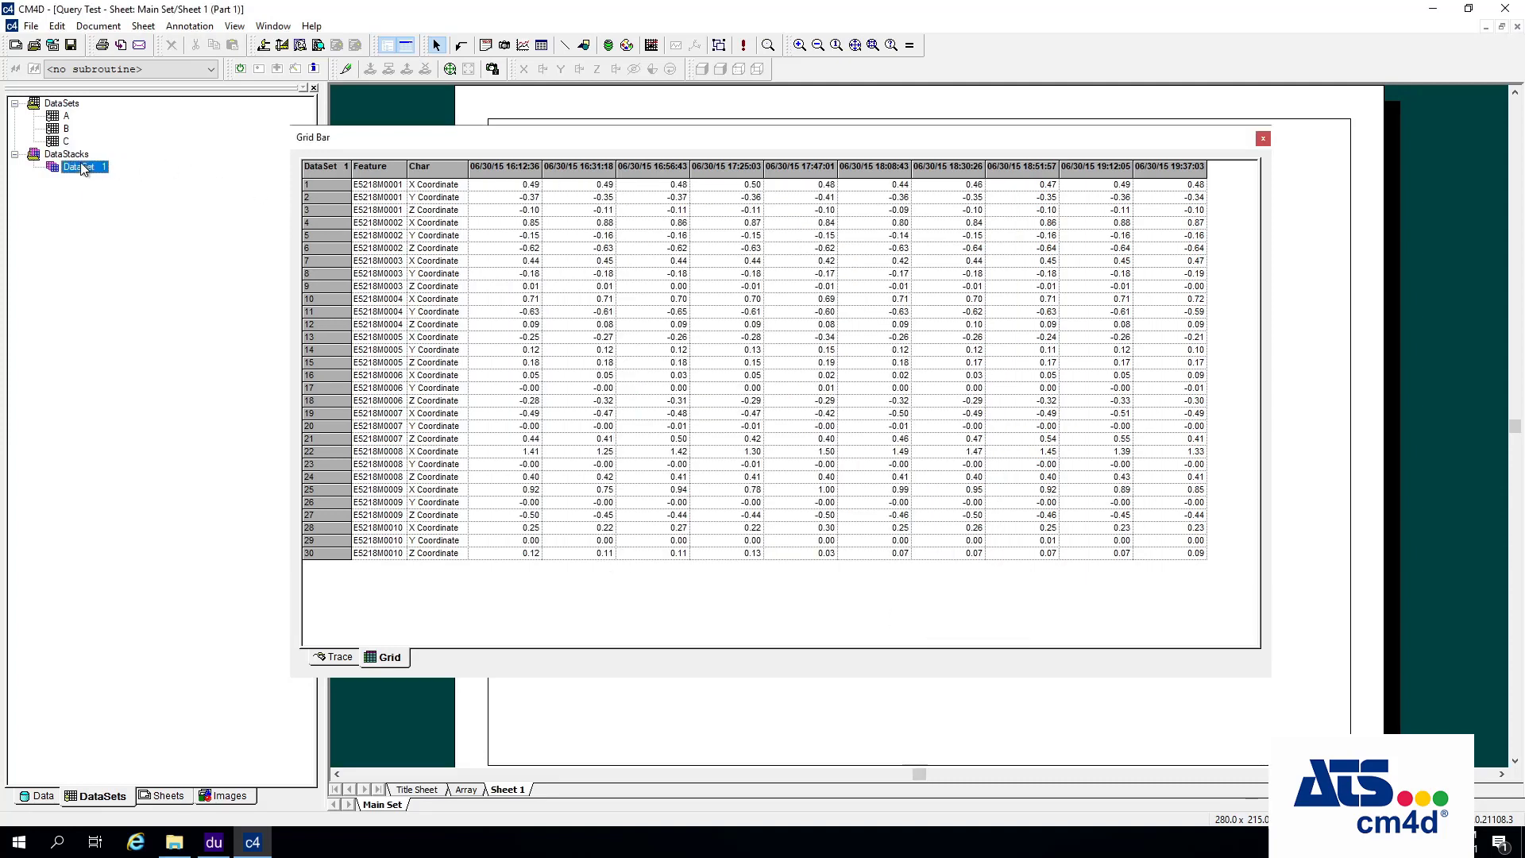
double_click(85, 170)
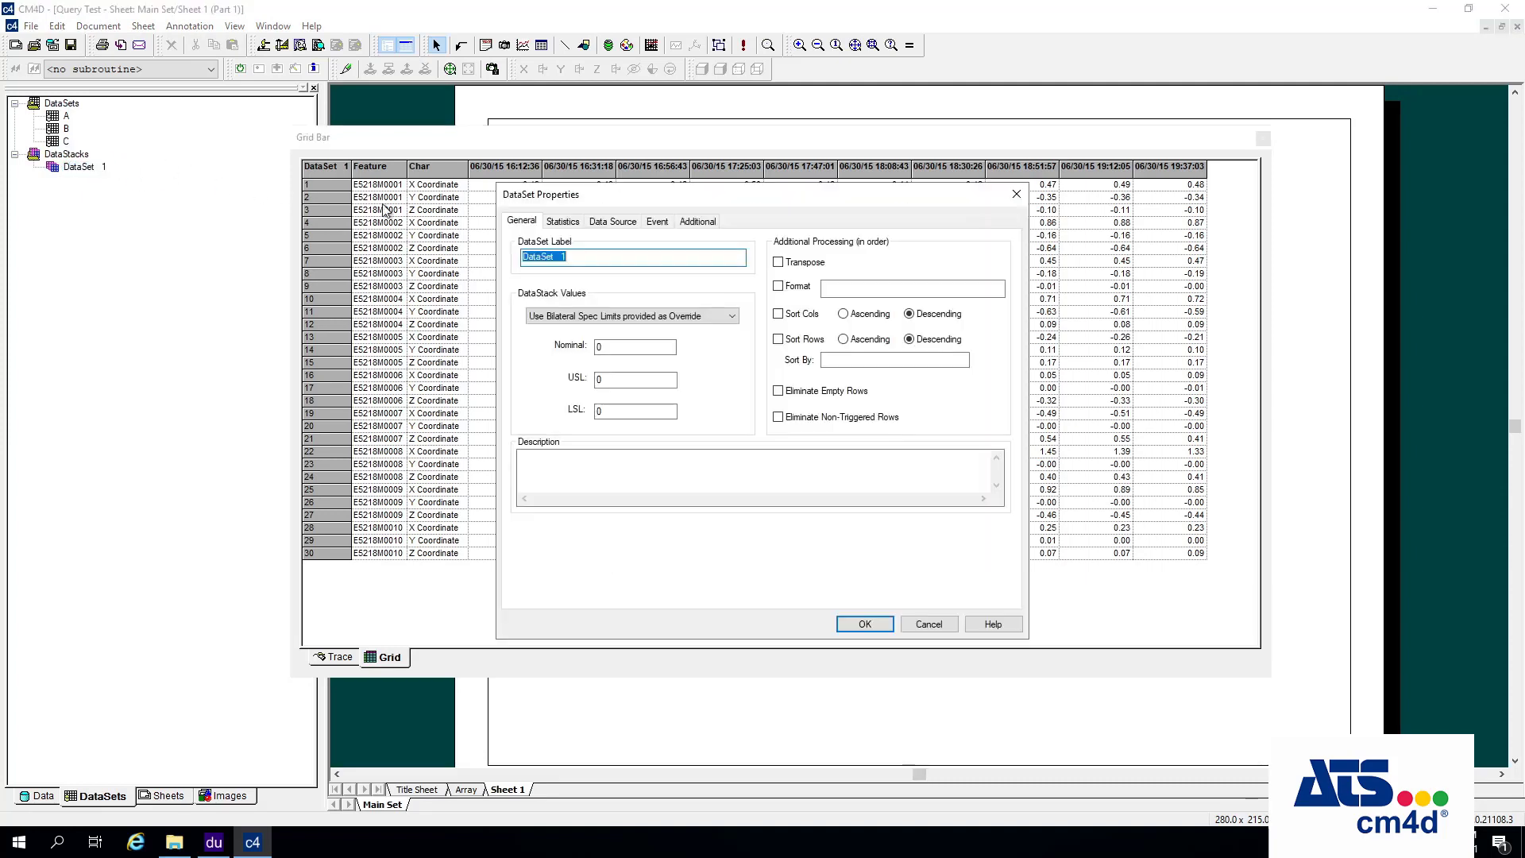
left_click(622, 222)
left_click(890, 418)
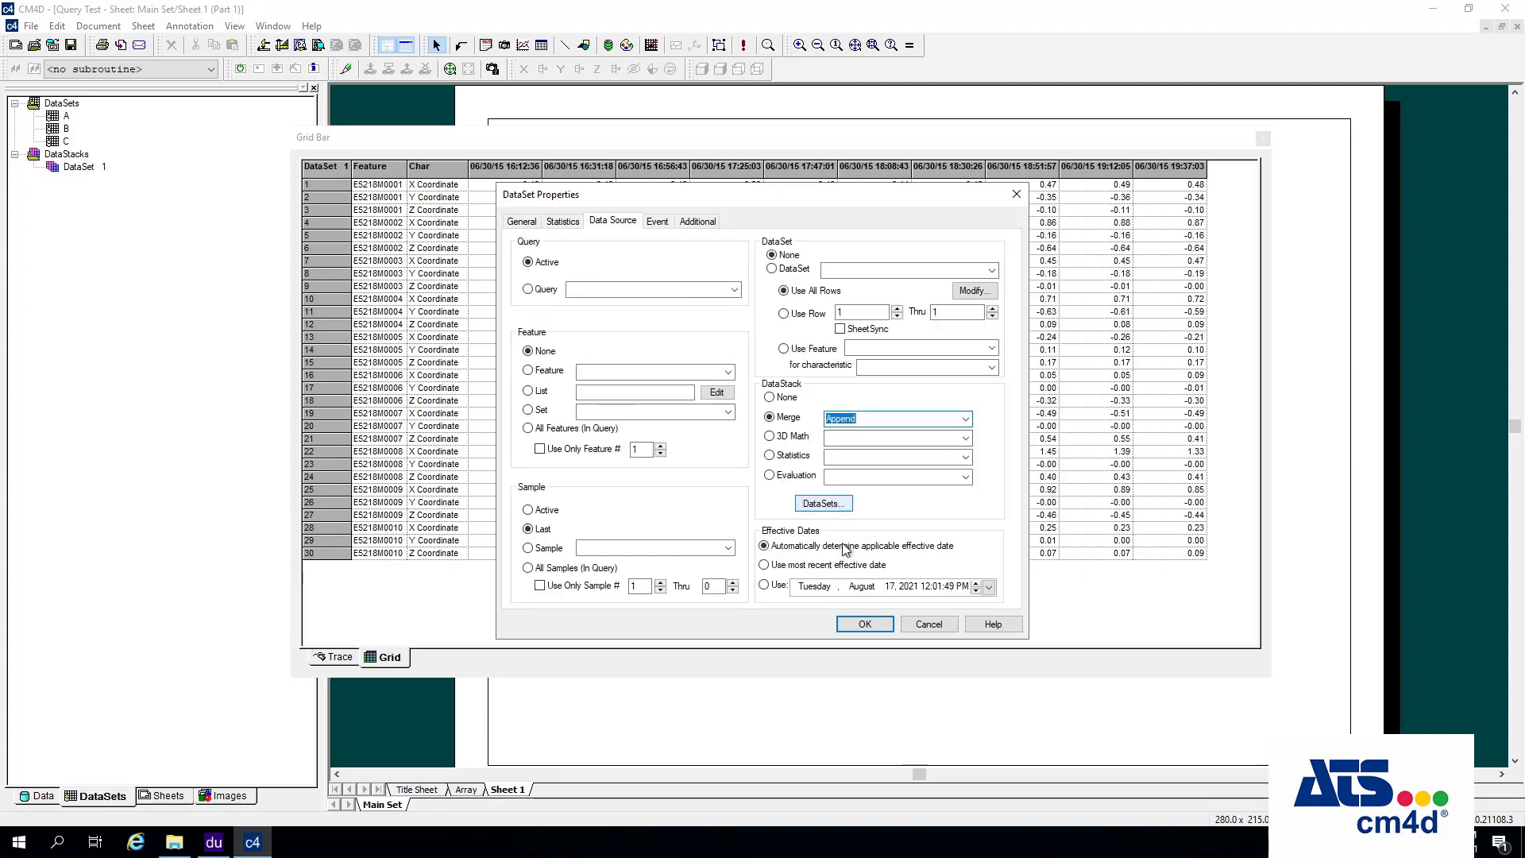
left_click(867, 625)
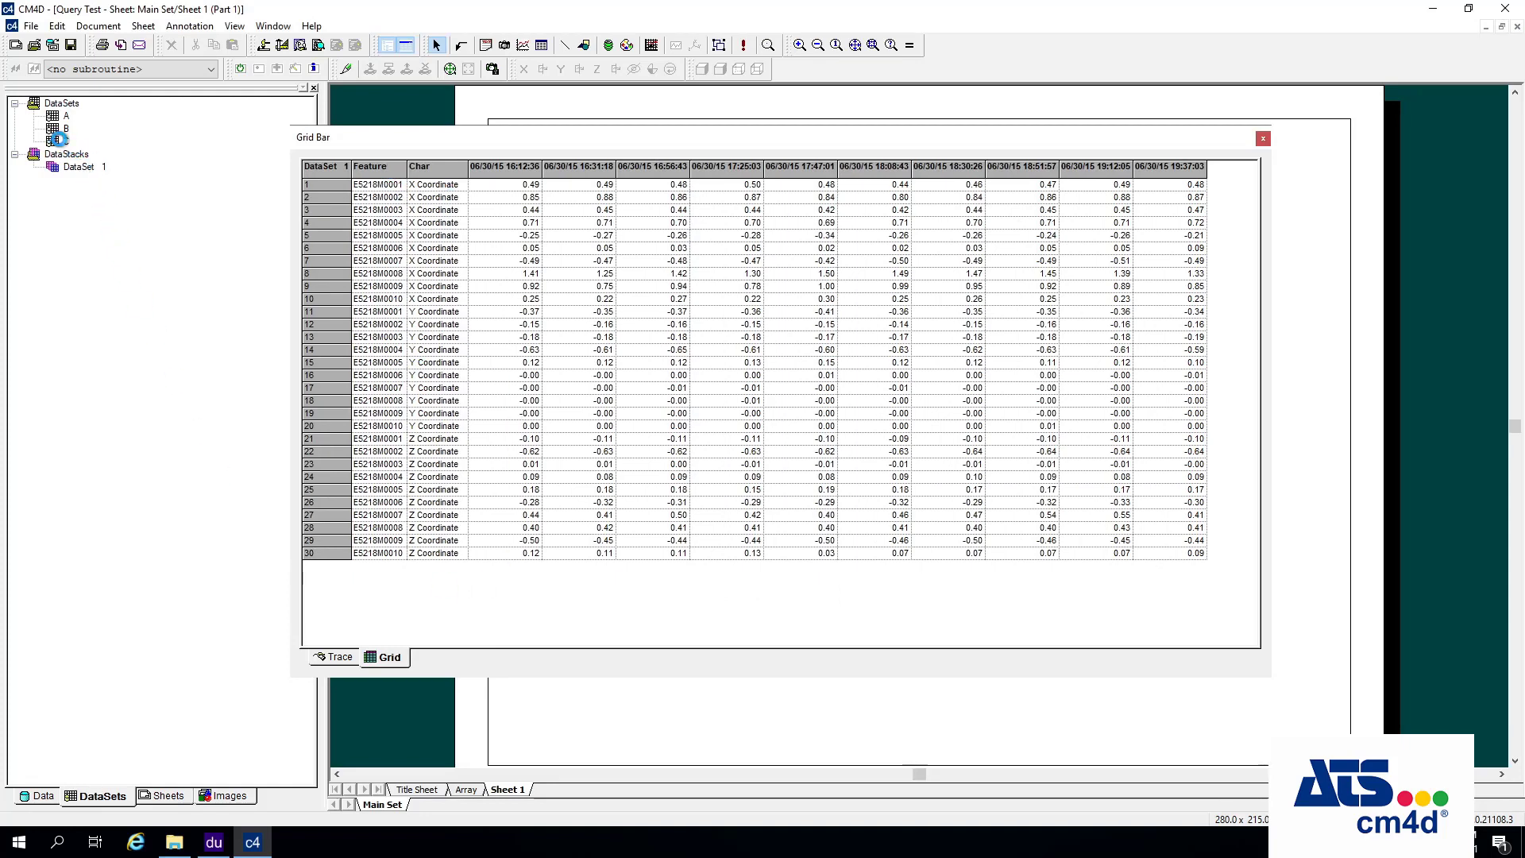
- Remove features E5218M0006 through E5218M0010 from DataSet C's feature list, and view the updated DataStack in the grid
double_click(58, 139)
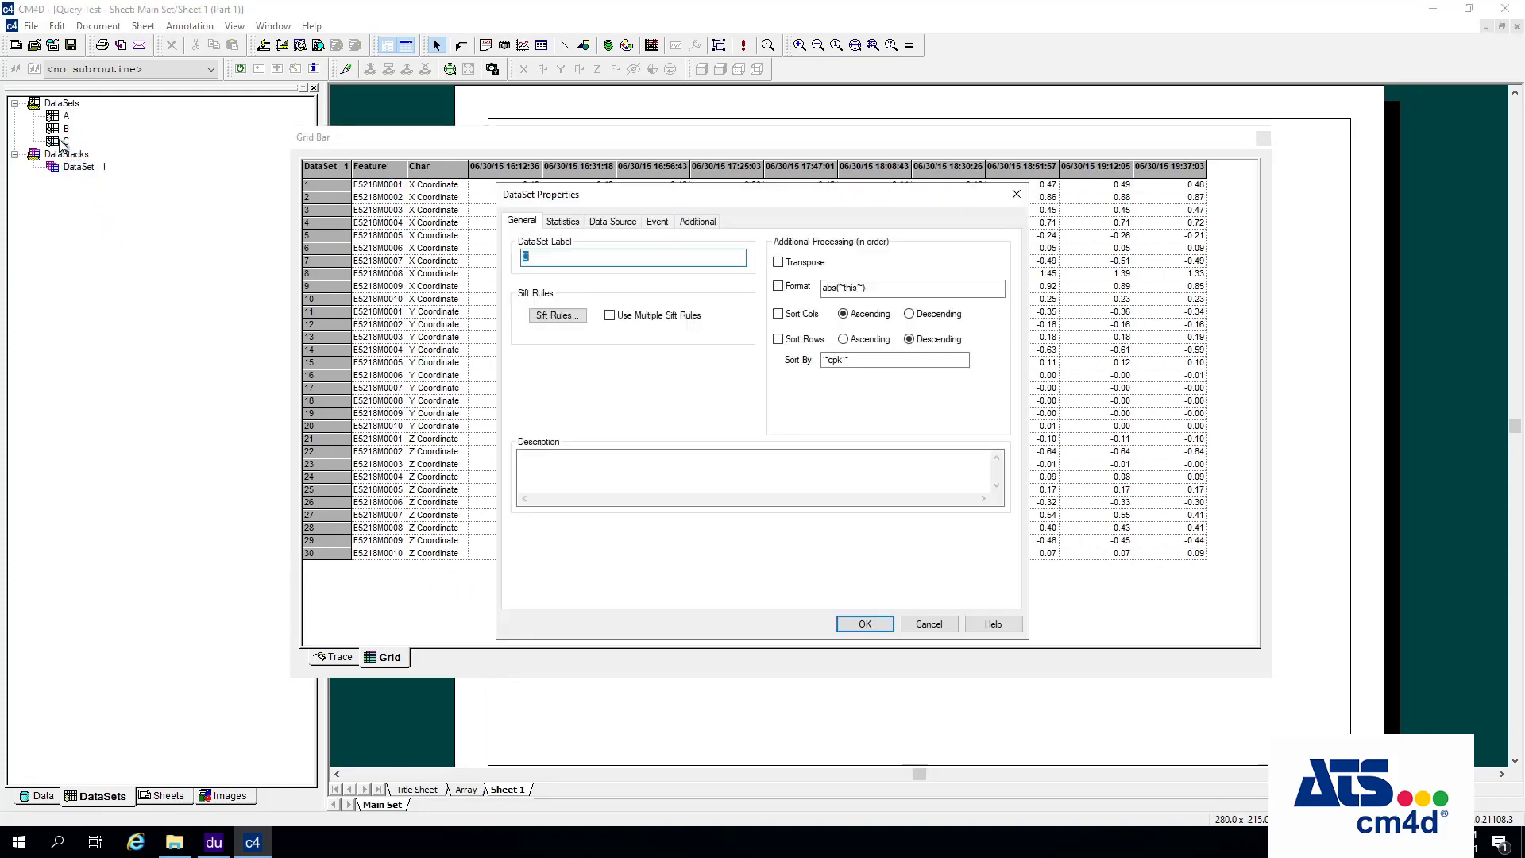
left_click(636, 226)
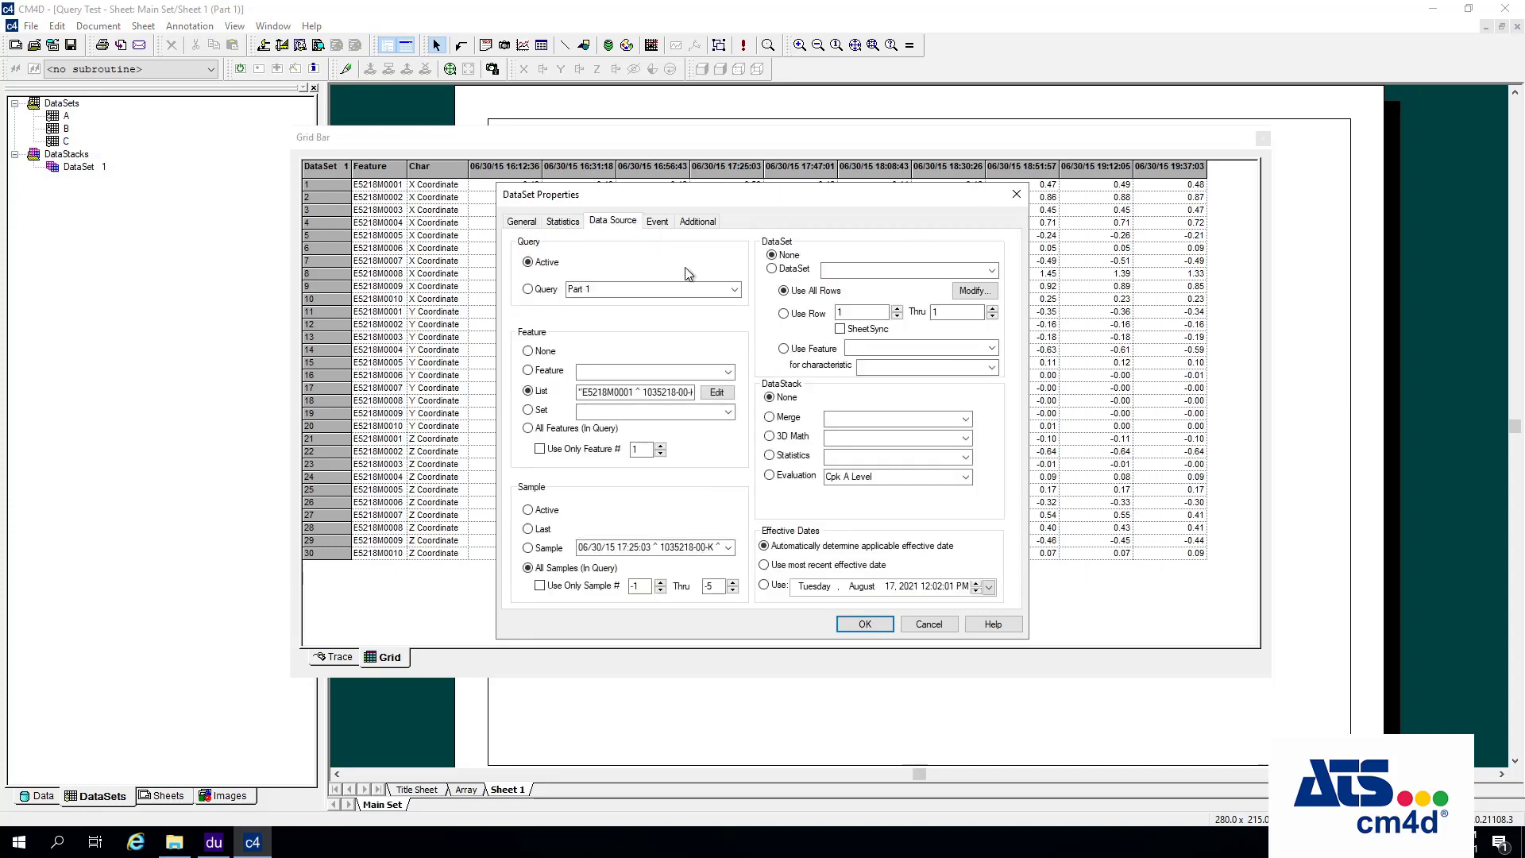
left_click(731, 393)
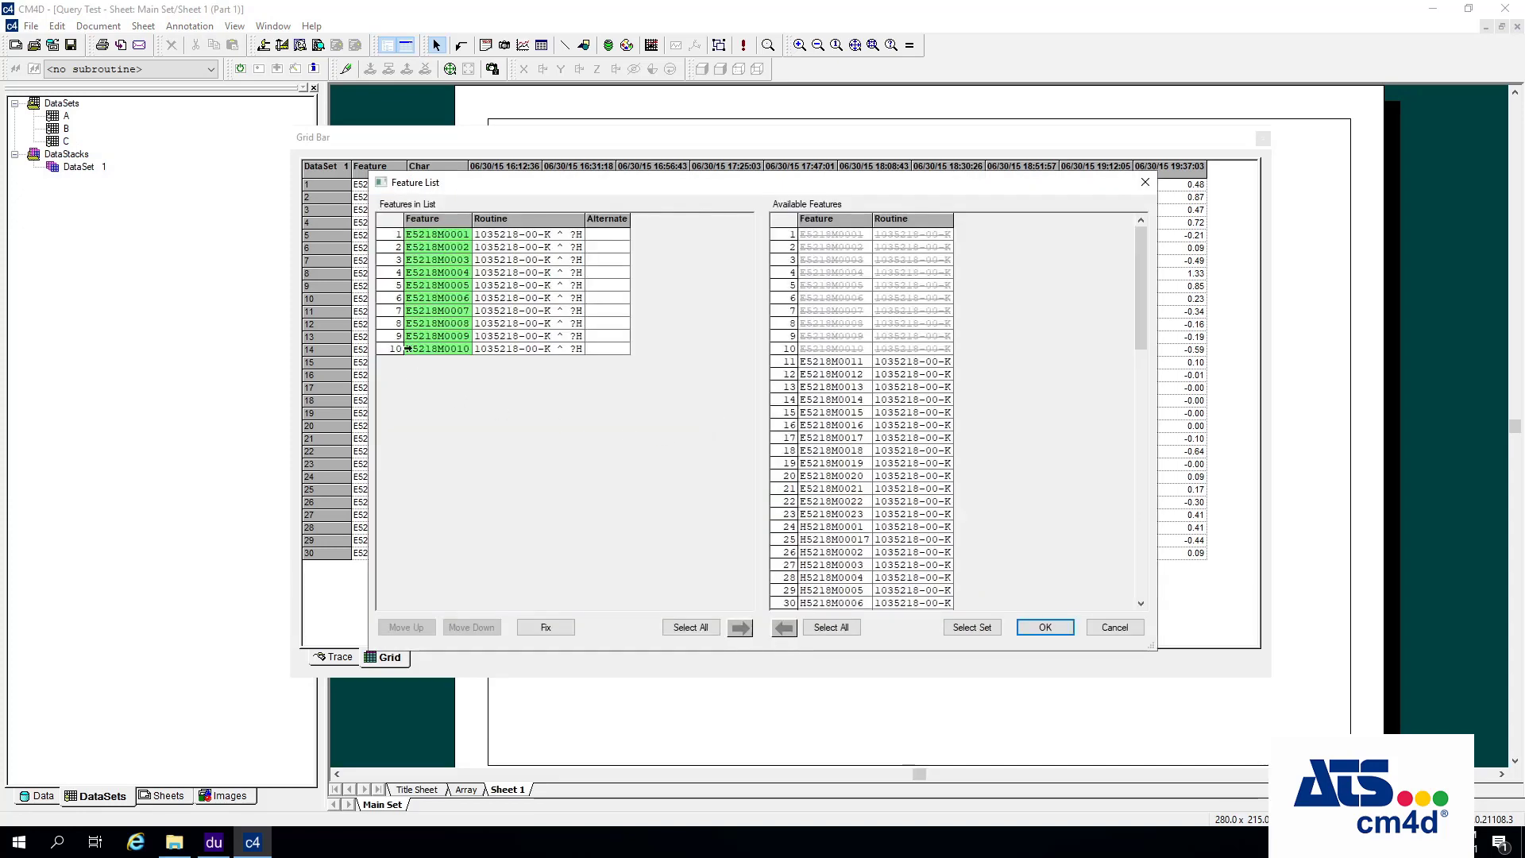
left_click_drag(395, 297, 394, 349)
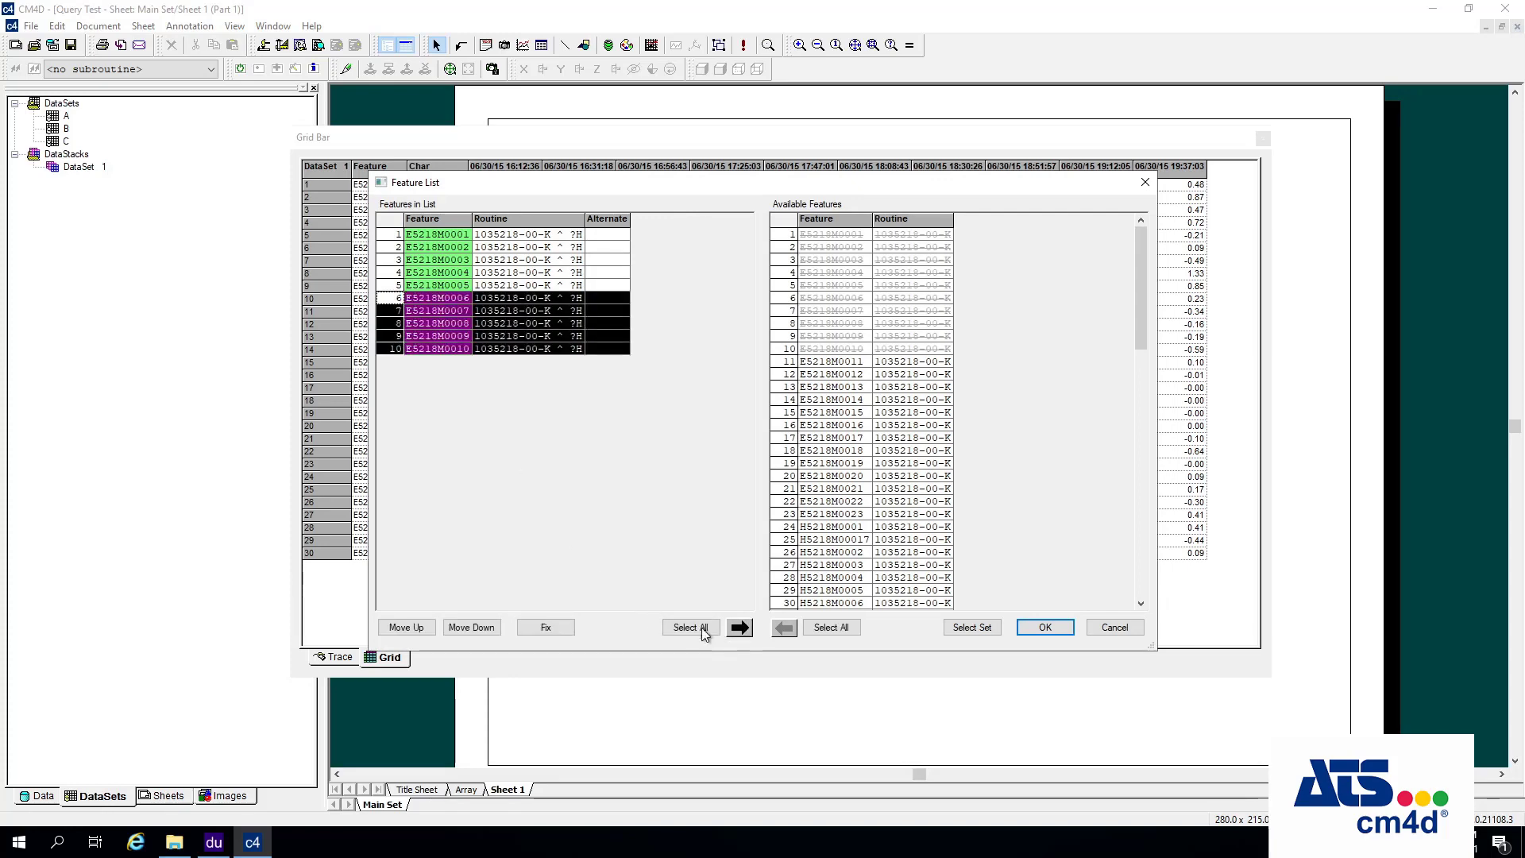
left_click(739, 627)
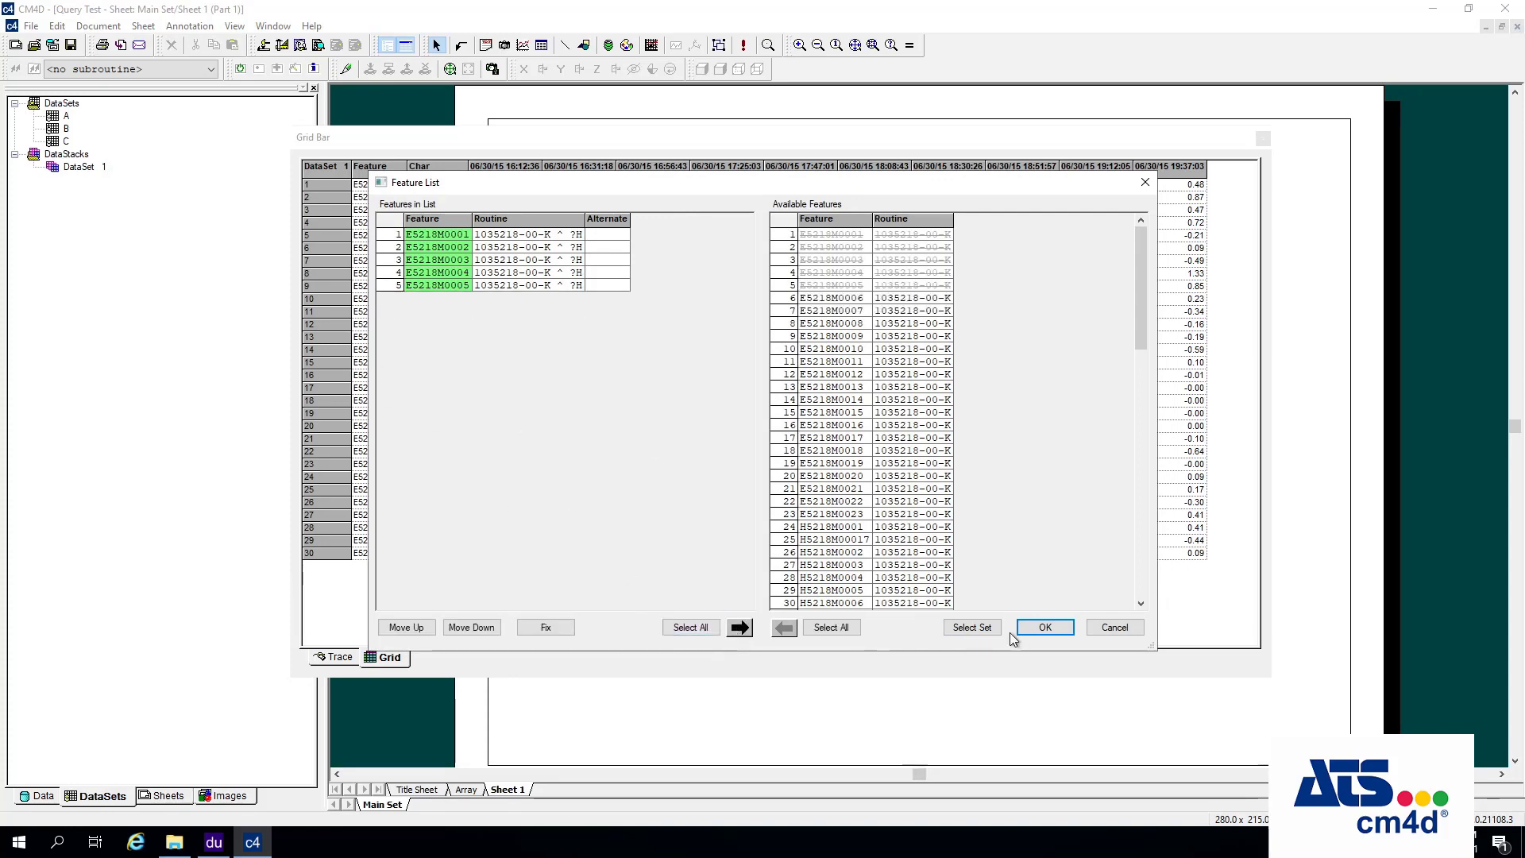
left_click(1042, 627)
left_click(867, 625)
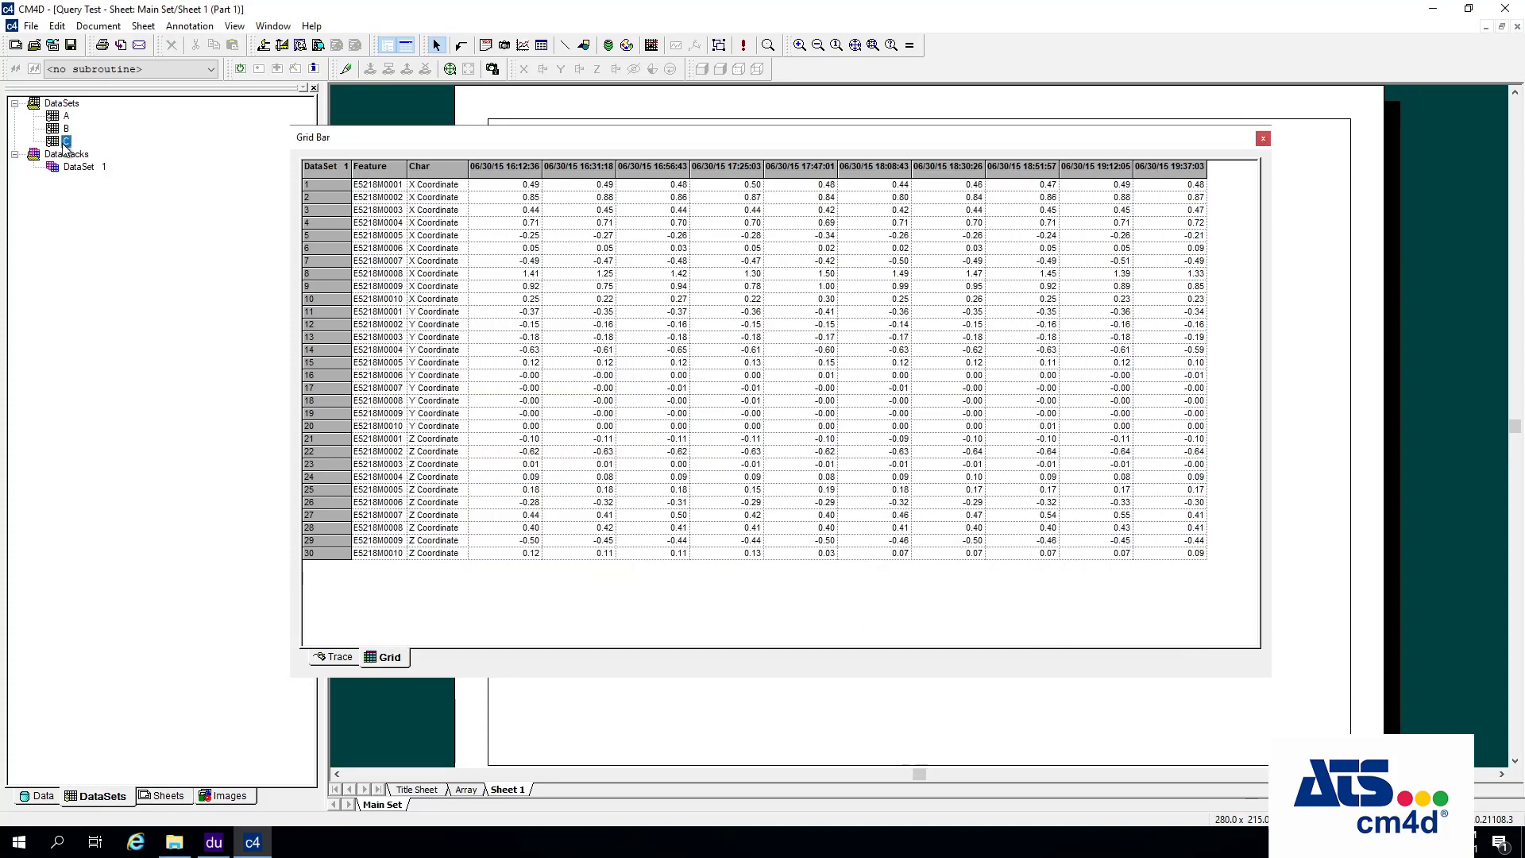
right_click(80, 168)
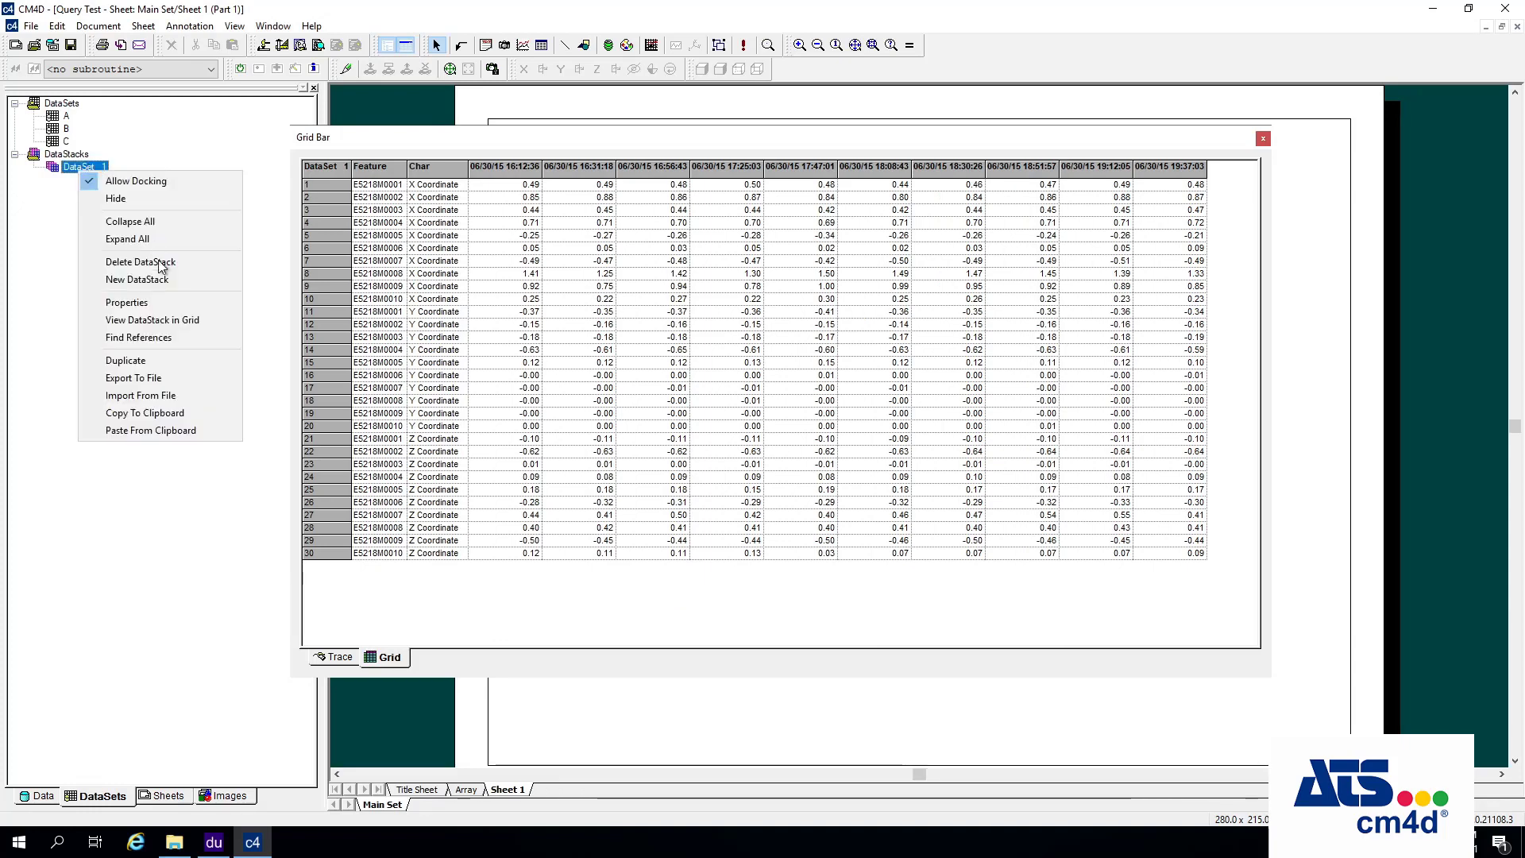
left_click(177, 320)
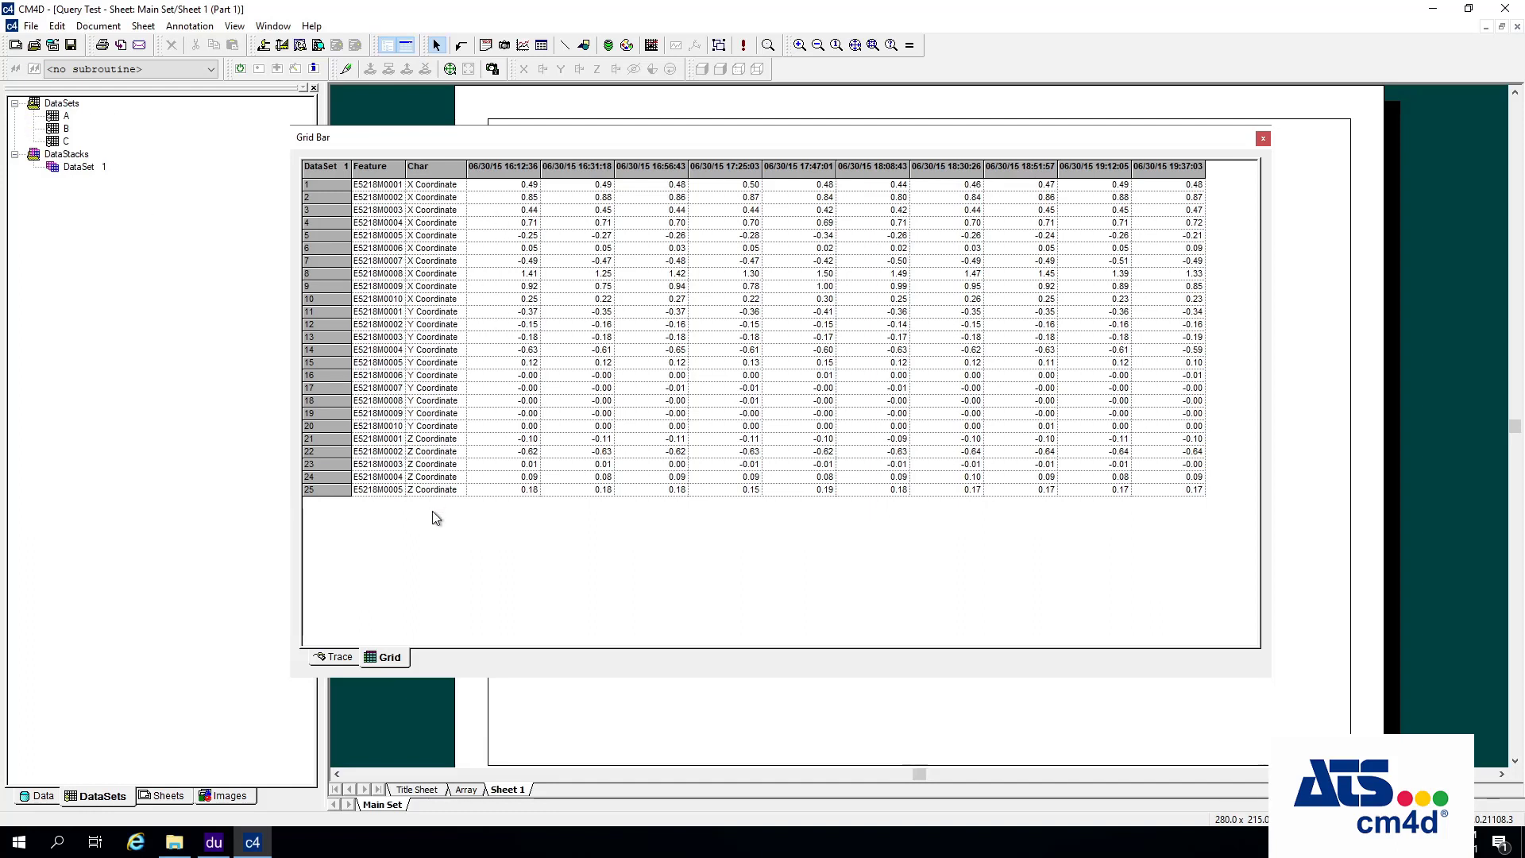
- Set the DataStack's Merge type back to Collate and apply the properties
double_click(79, 168)
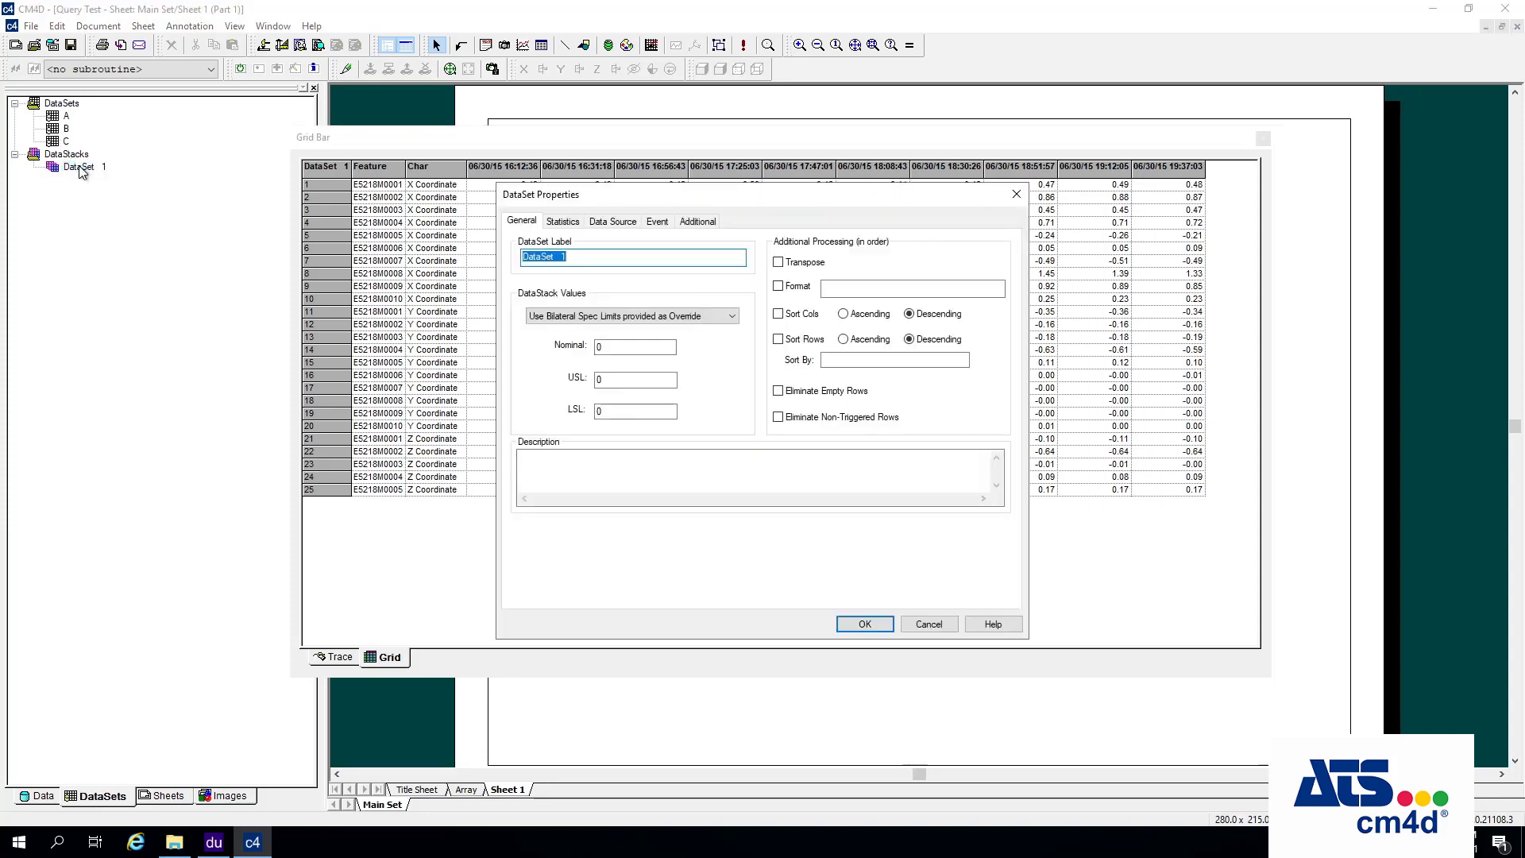
left_click(930, 624)
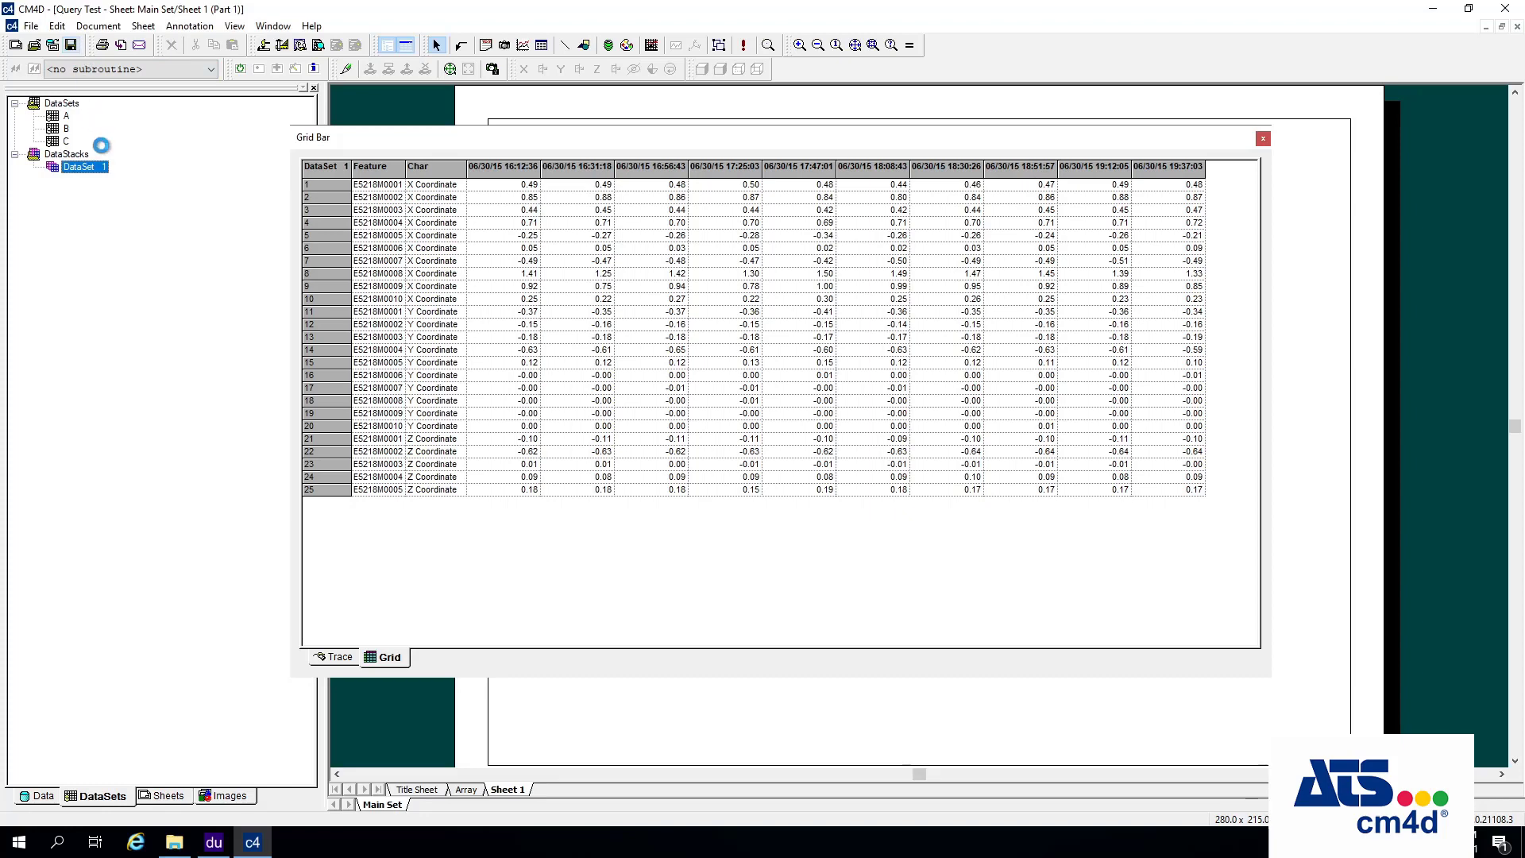
double_click(97, 168)
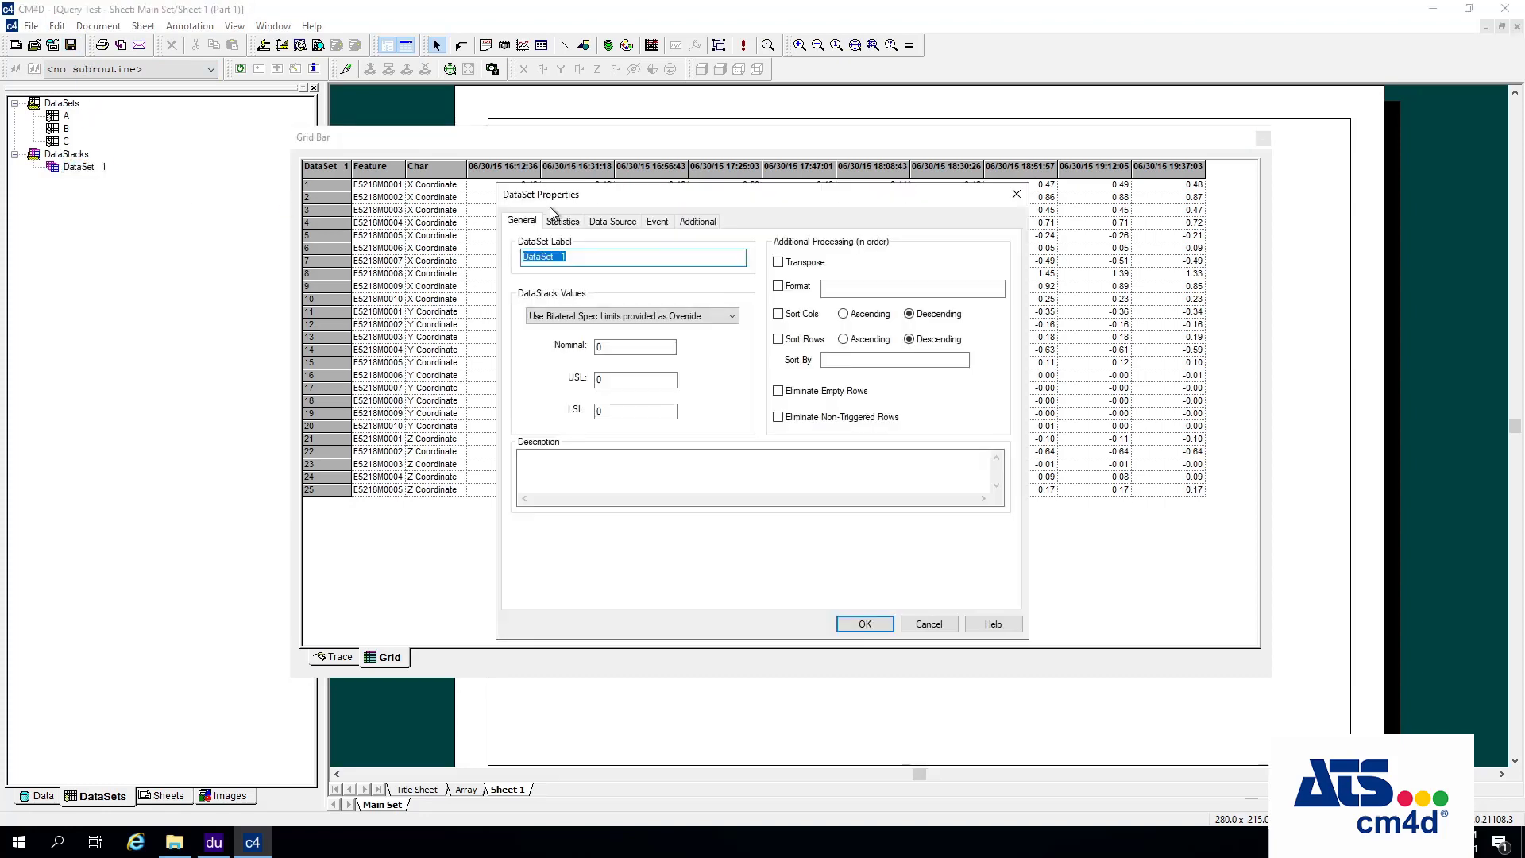
left_click(609, 222)
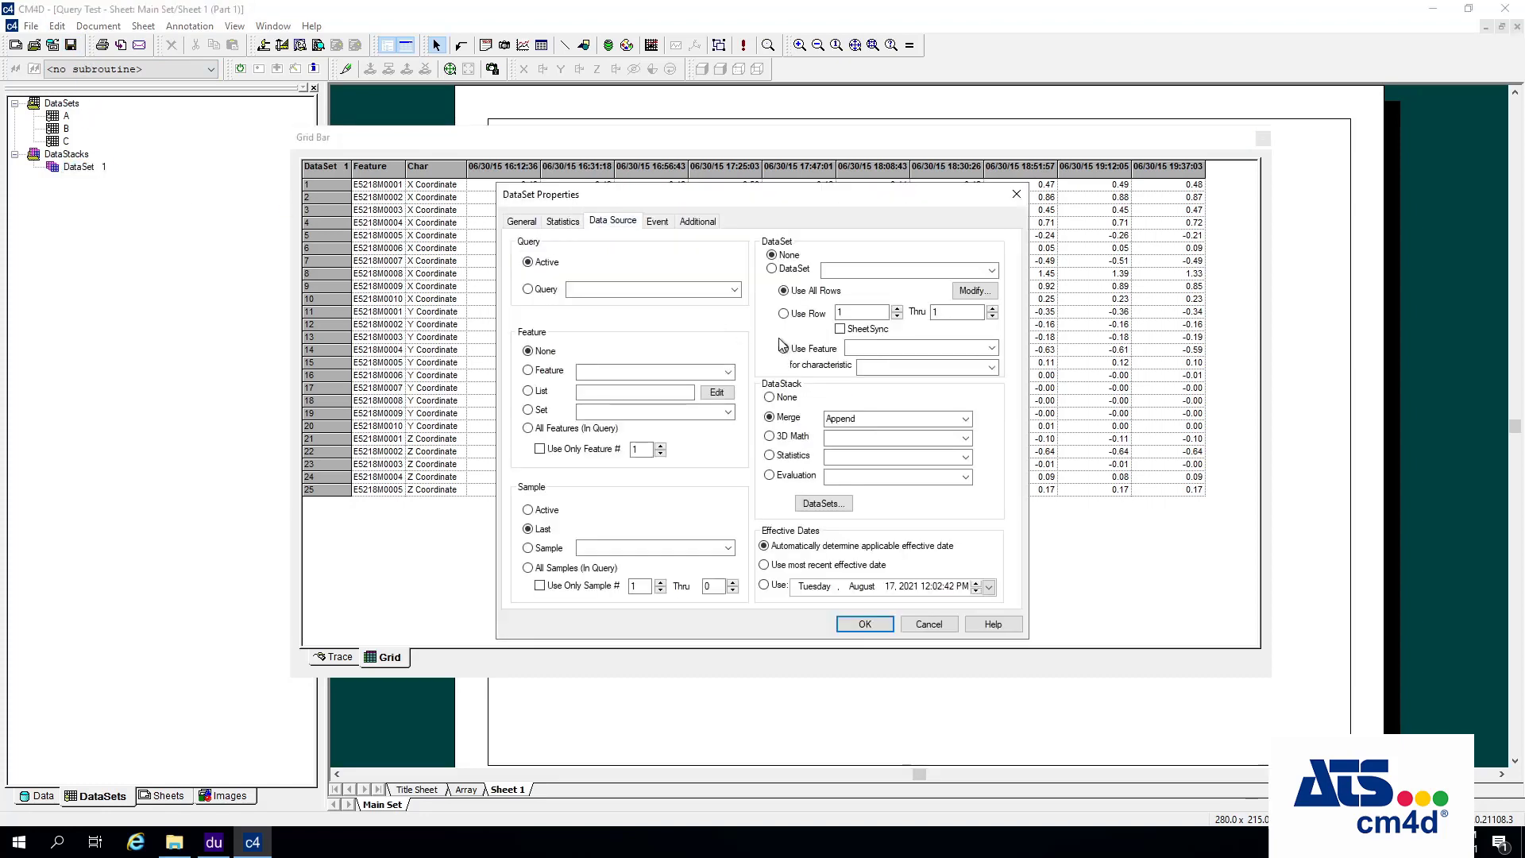
left_click(970, 423)
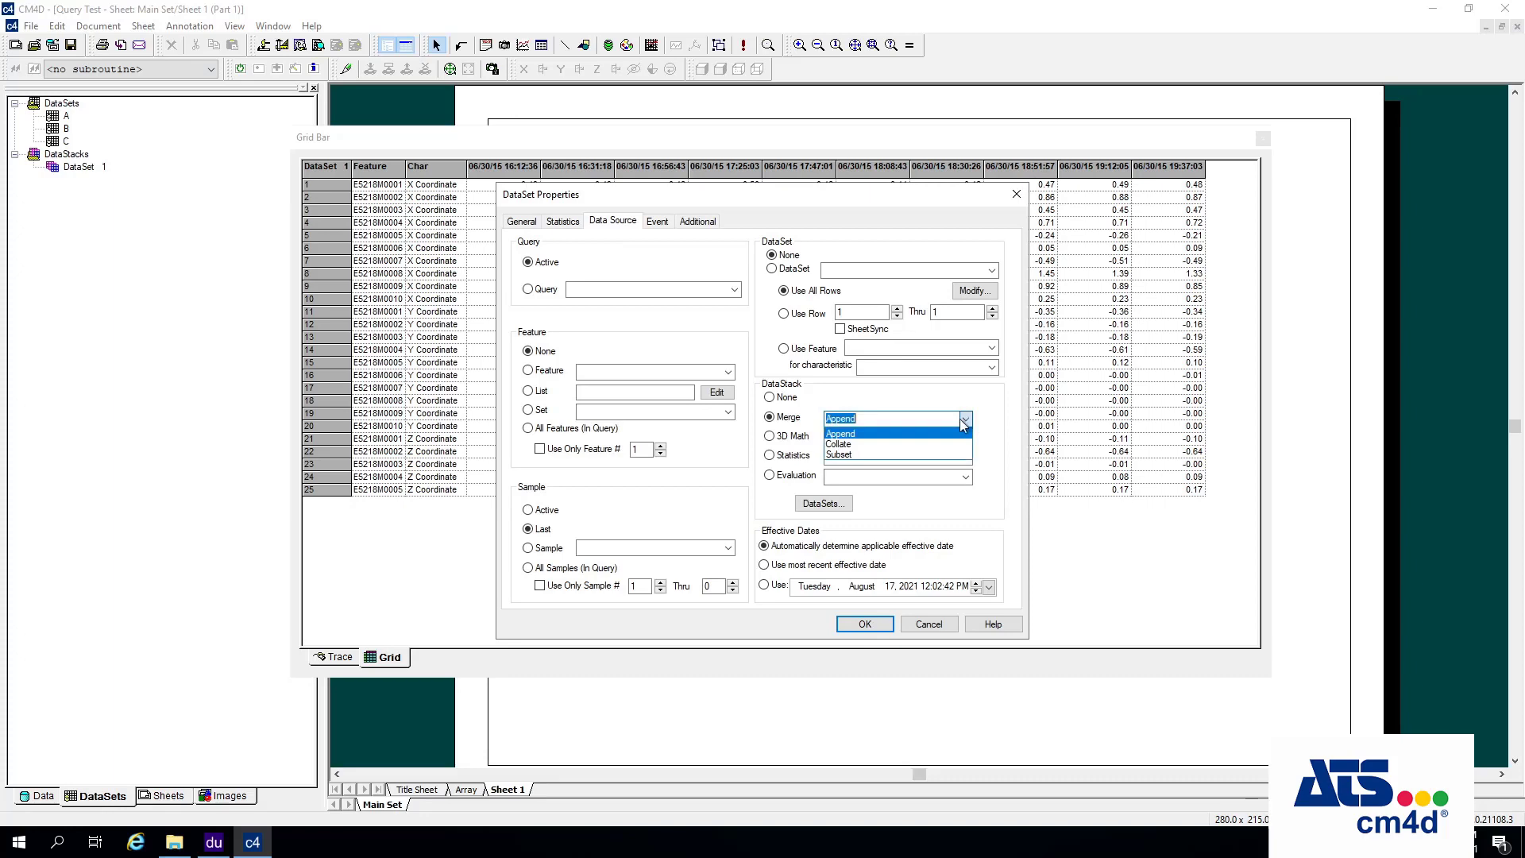
left_click(880, 443)
left_click(865, 624)
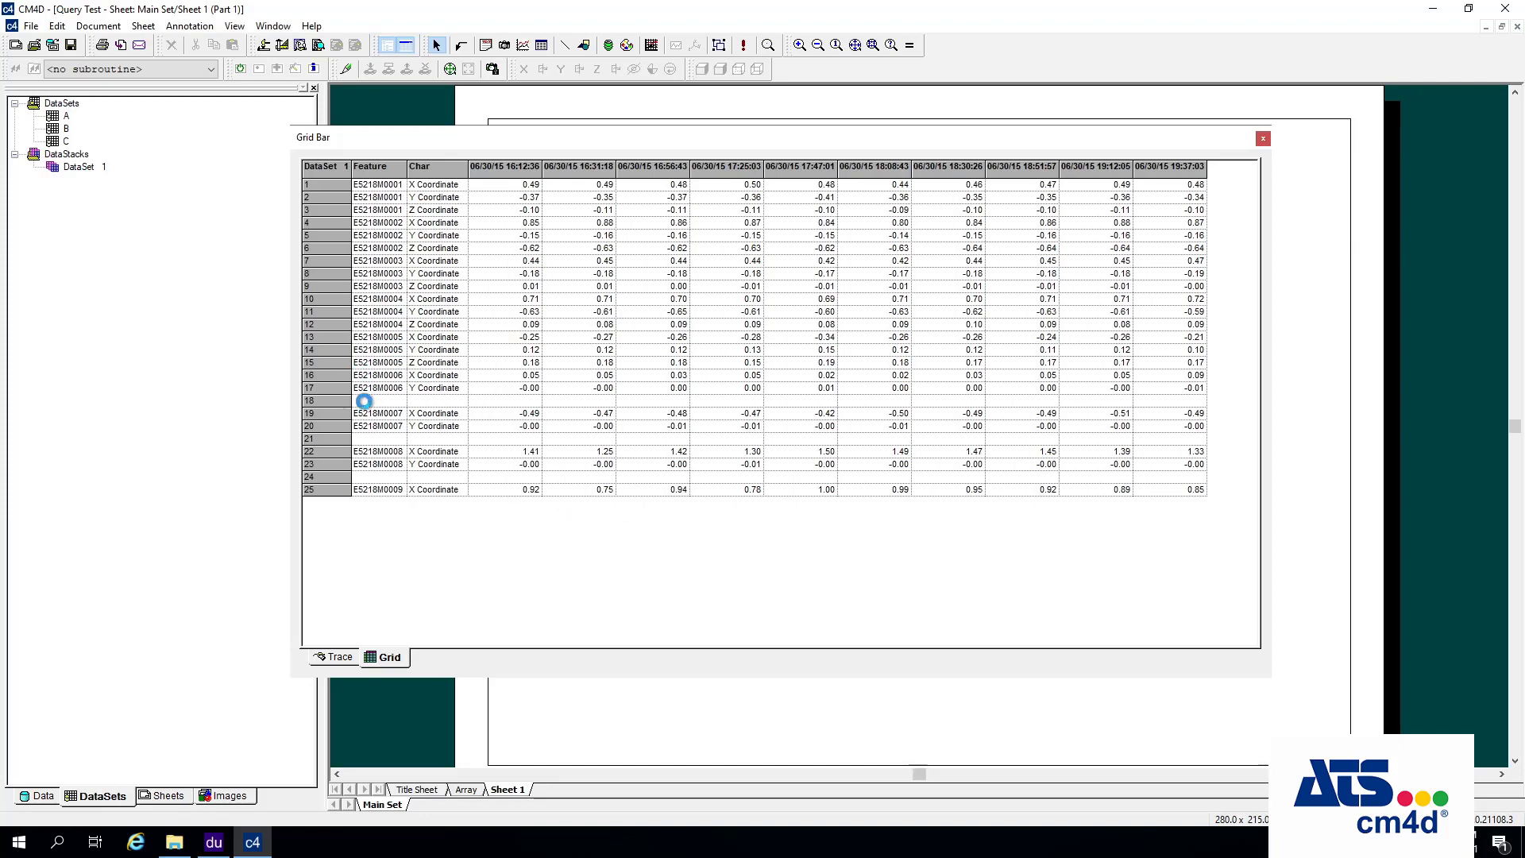
- Highlight rows 18, 21 and 24 in the DataStack grid to examine how Collate handles features missing from DataSet C
left_click(327, 400)
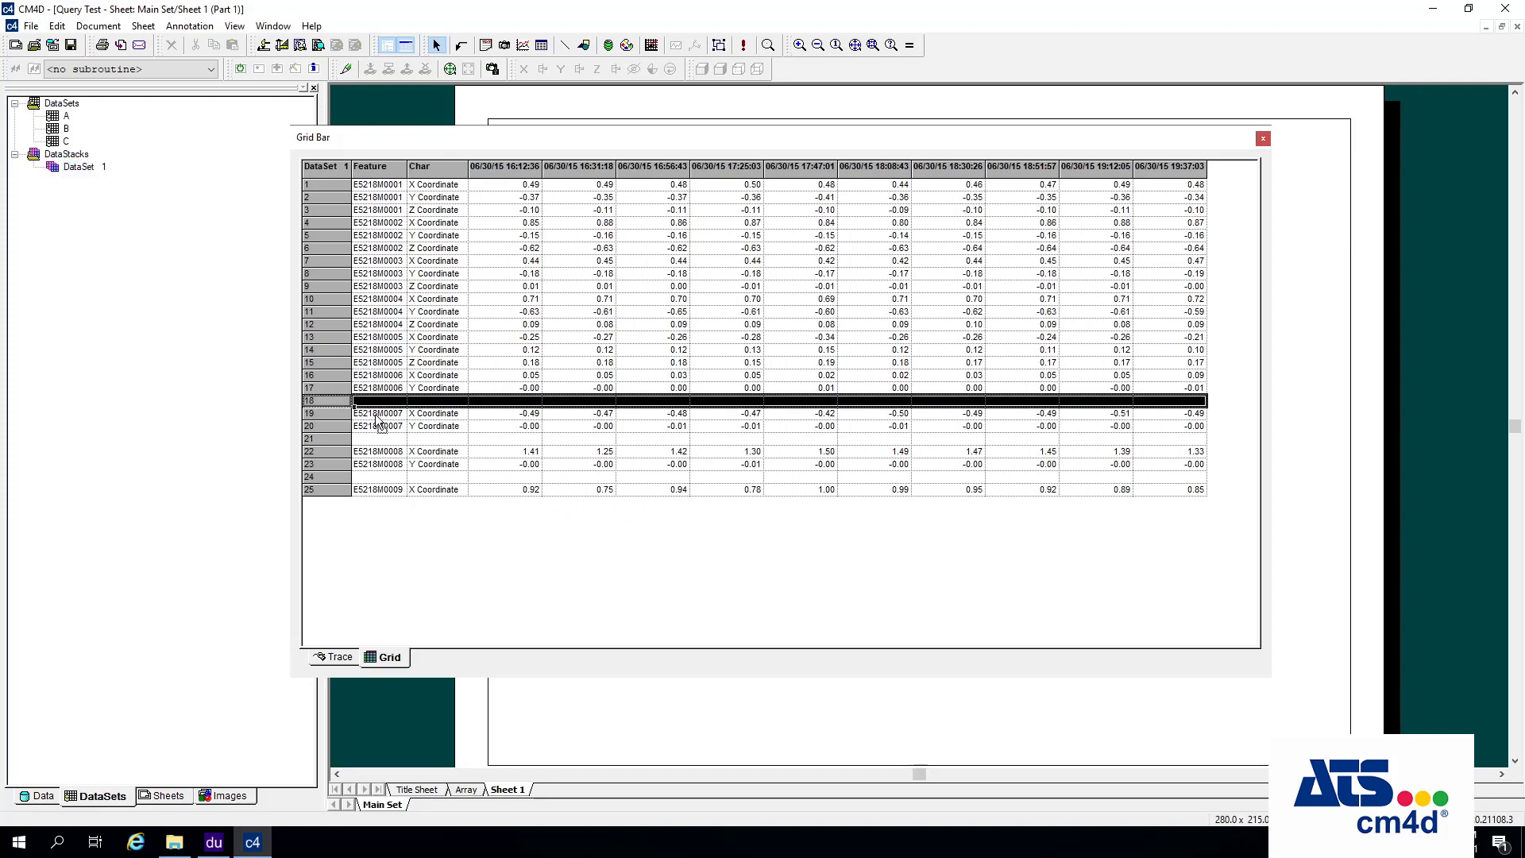
left_click(340, 439)
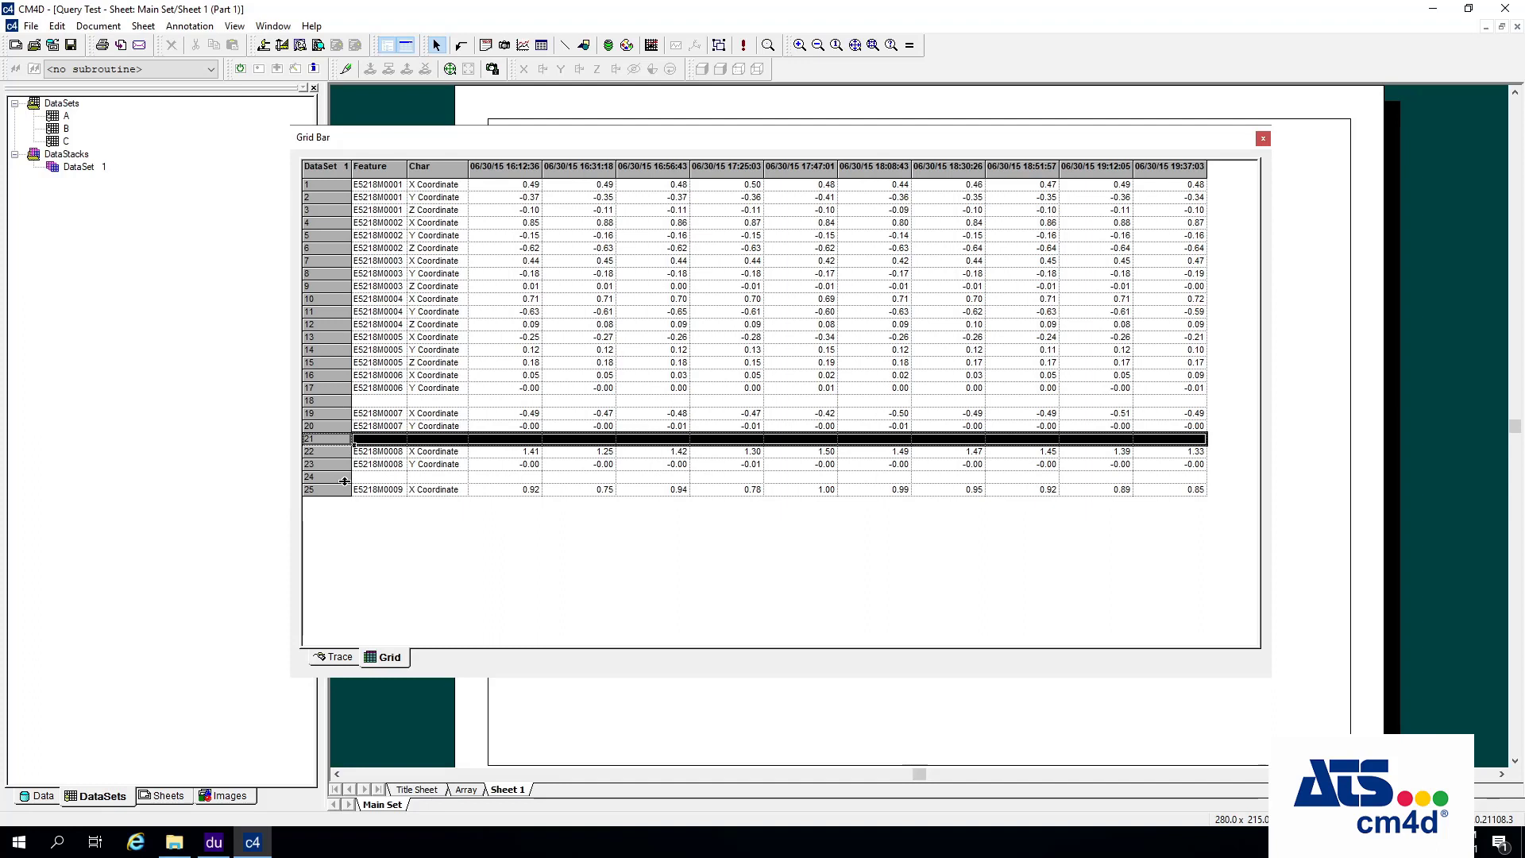
left_click(344, 477)
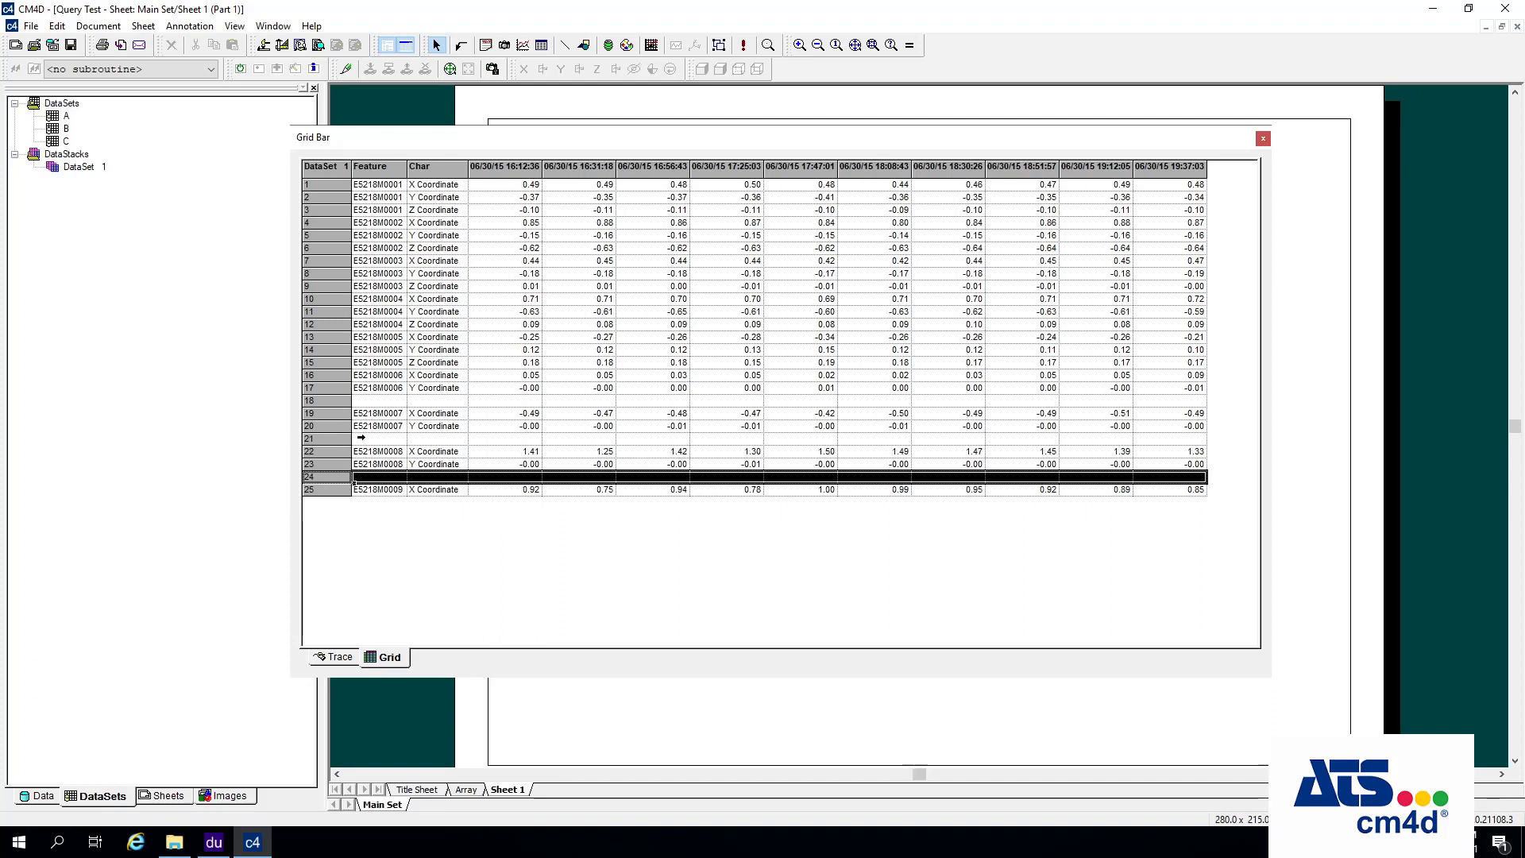
- Examine the blank Char cells in rows 18, 21 and 24 of the grid and the DataStack's general properties
left_click(423, 403)
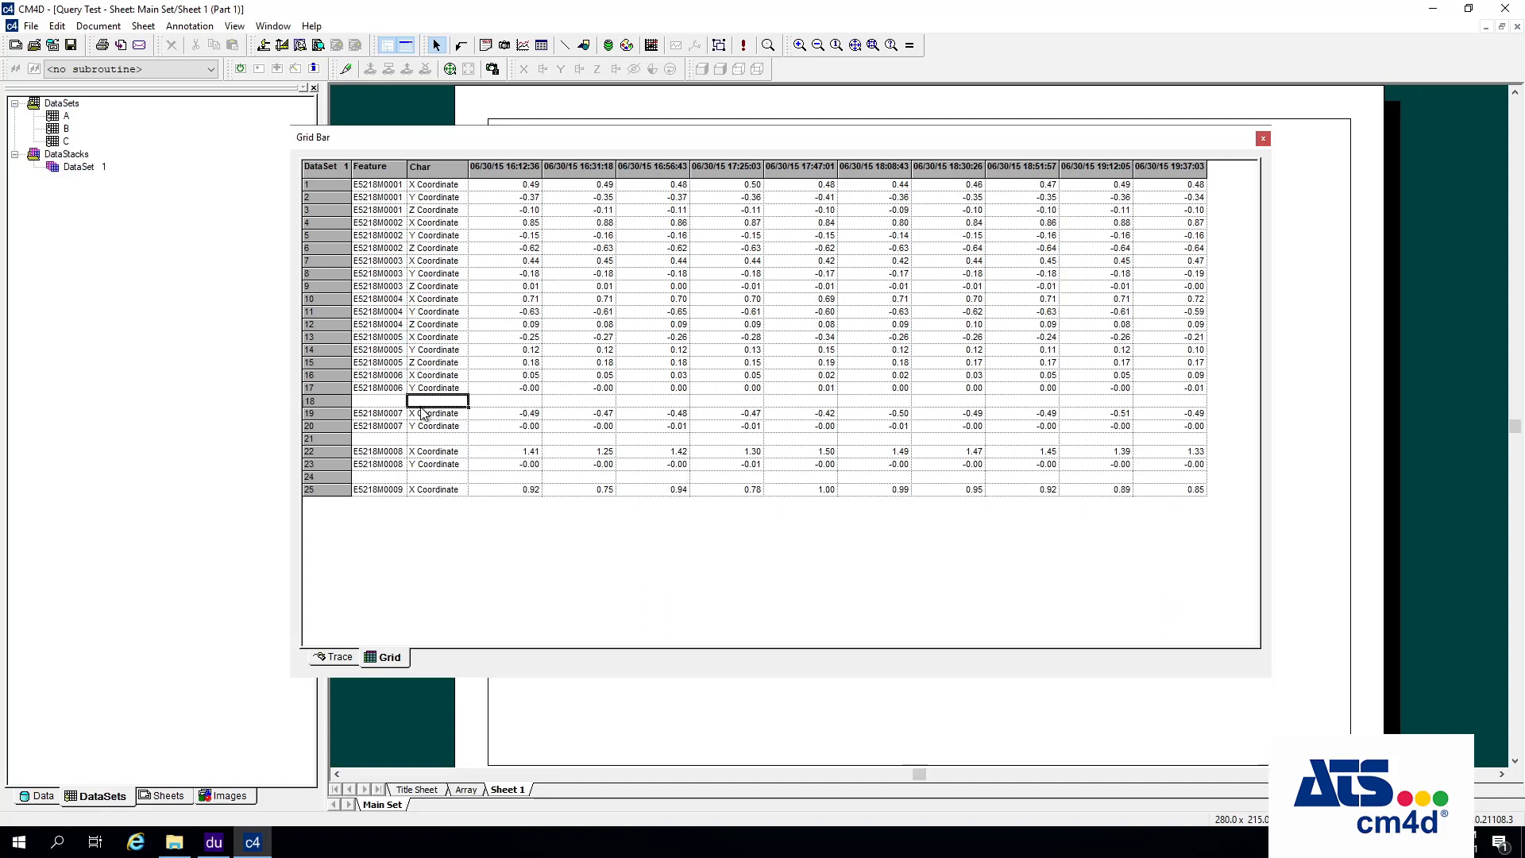
left_click(427, 438)
left_click(435, 477)
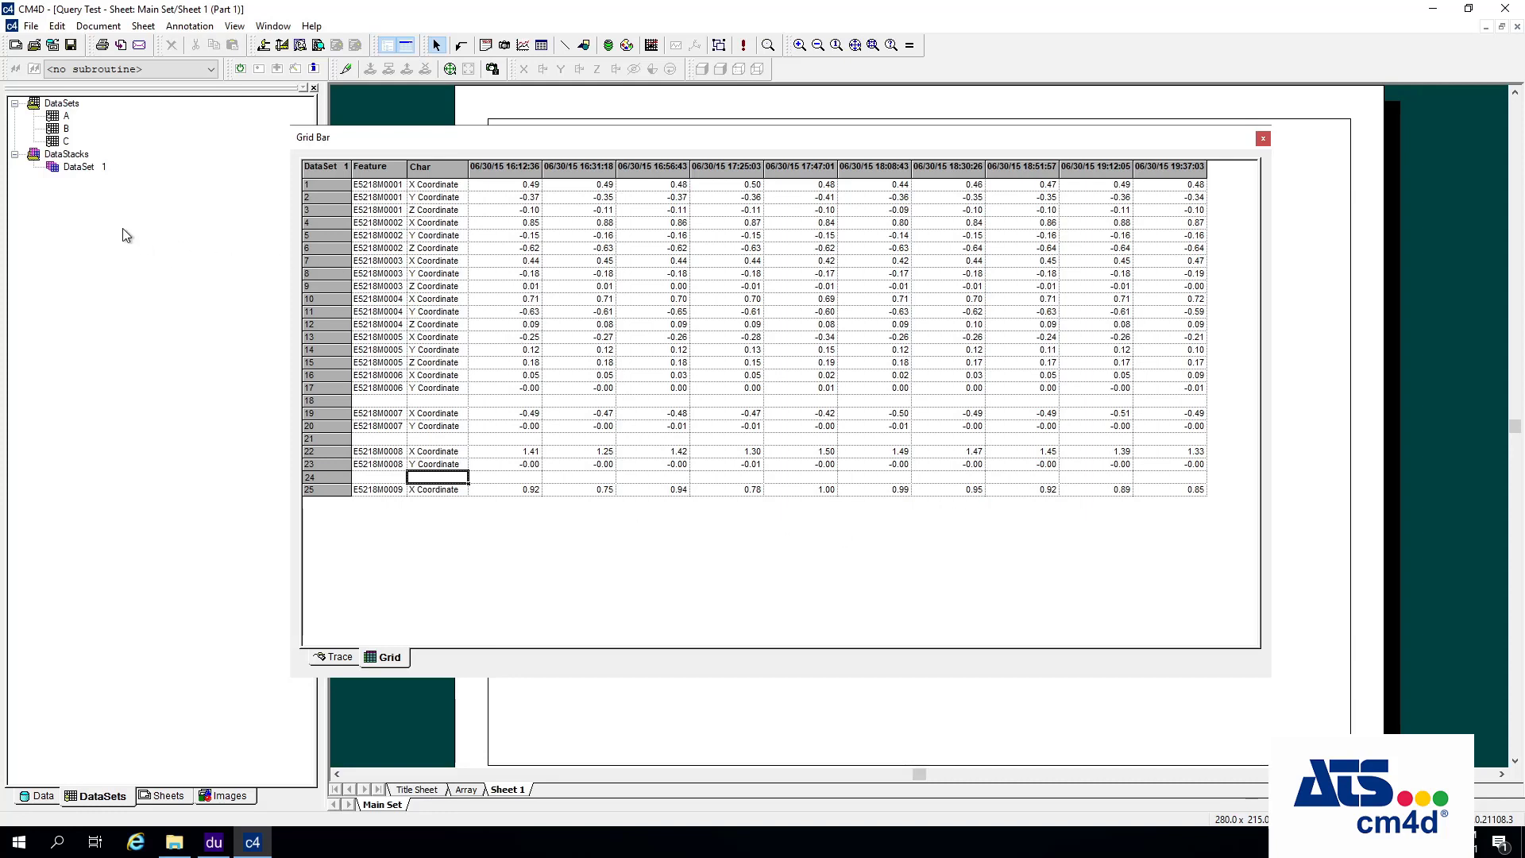
double_click(71, 167)
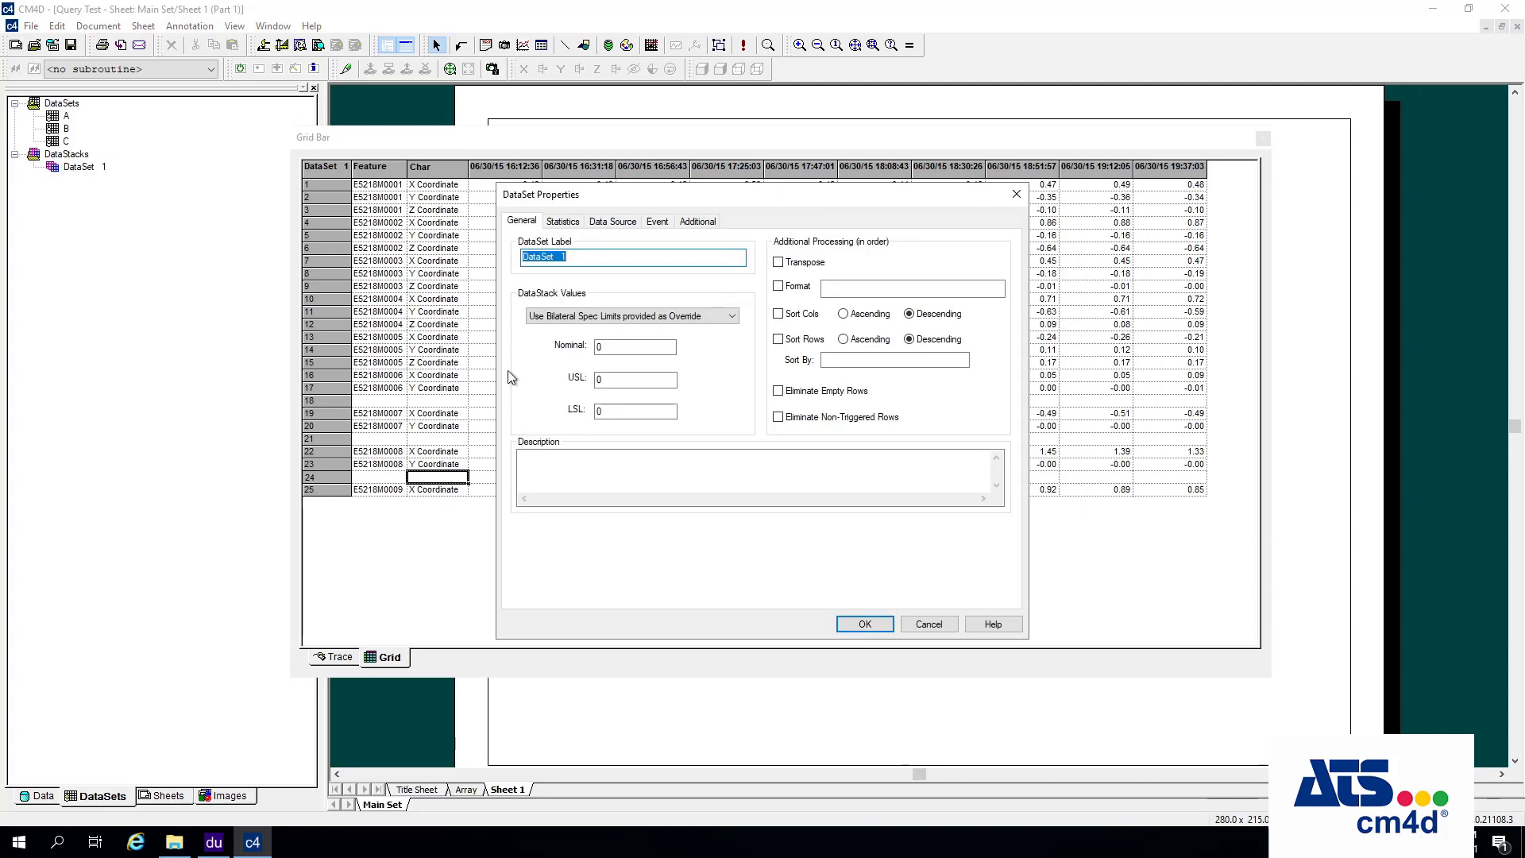
left_click(951, 624)
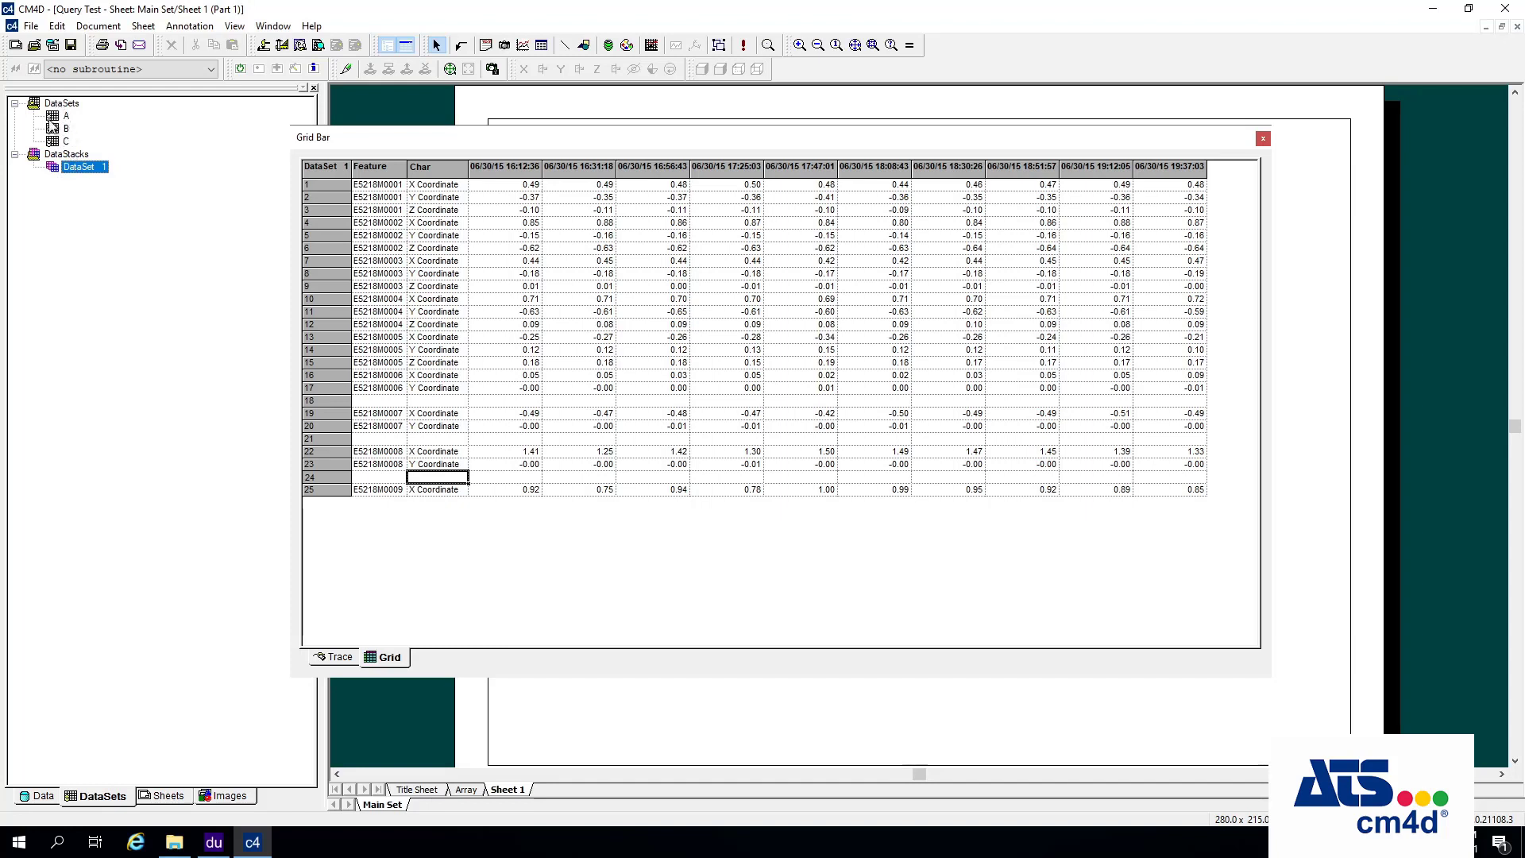
- Change the DataStack's Merge type to Subset with Start 1 and Count 1, and apply the properties
double_click(86, 172)
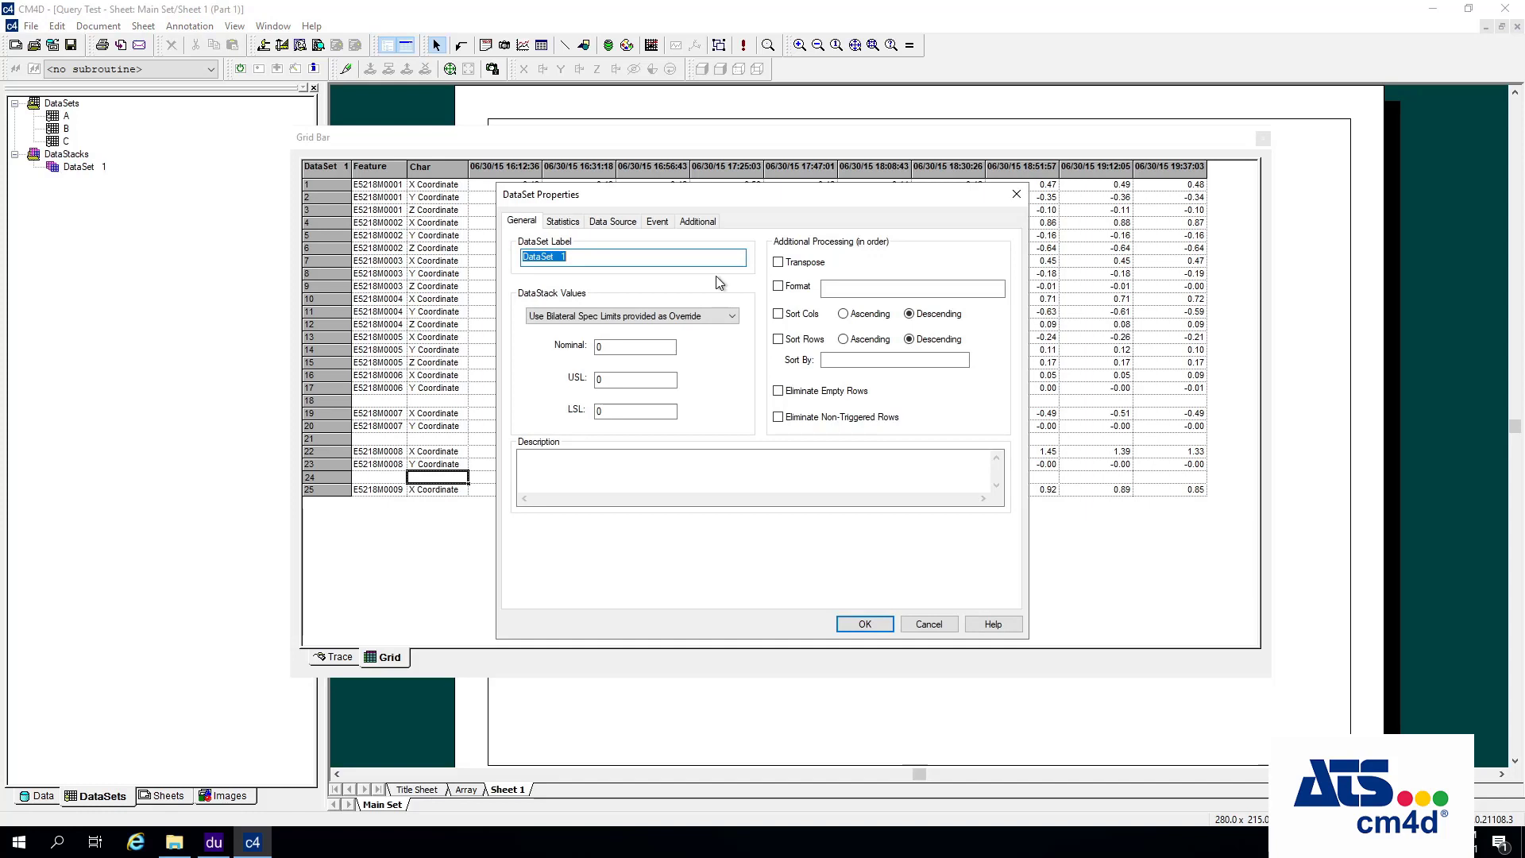
left_click(614, 223)
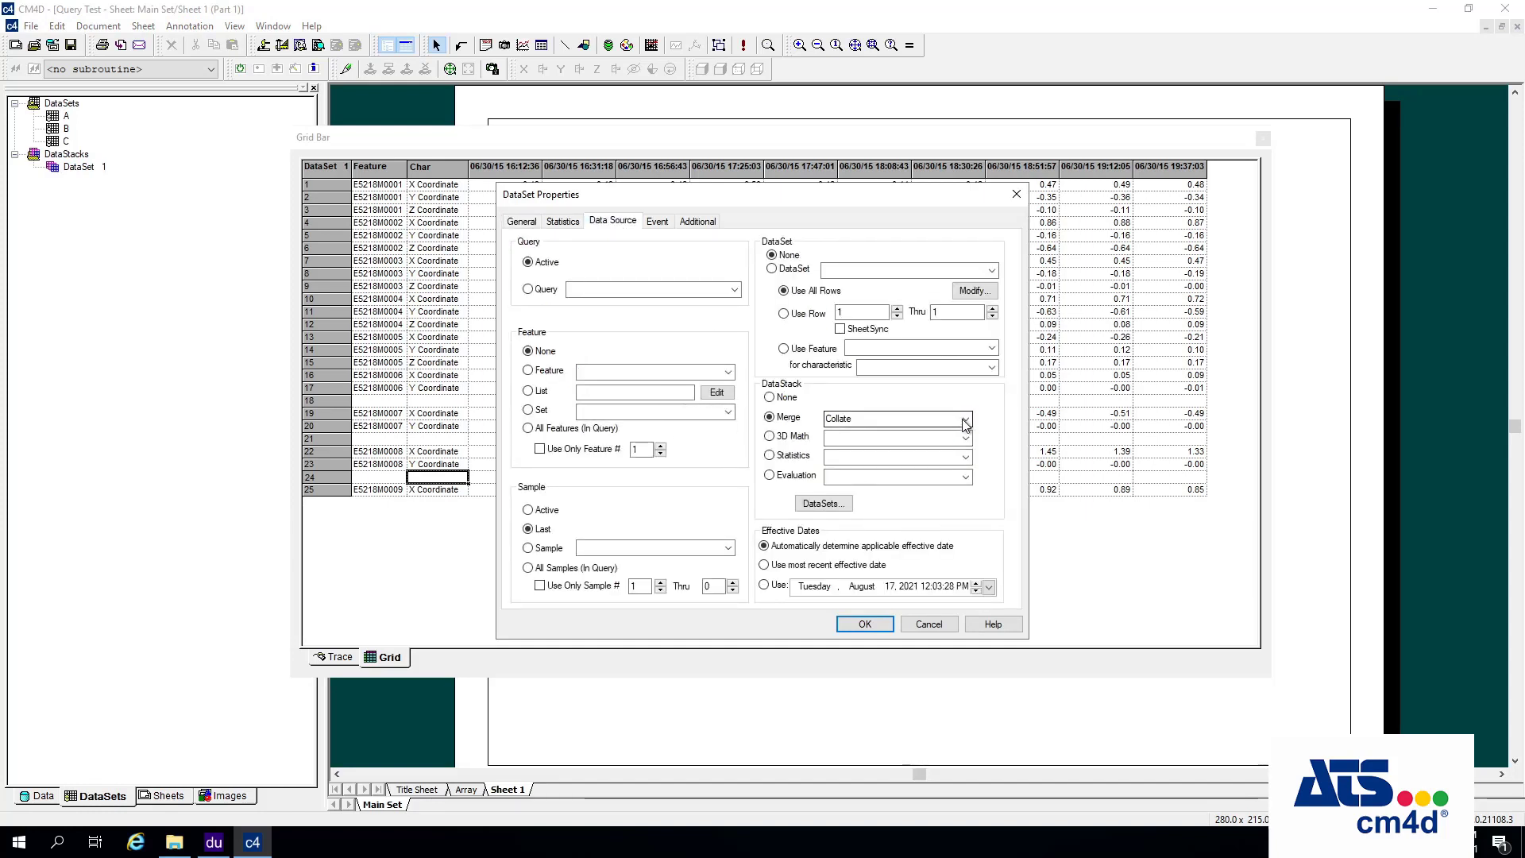
left_click(964, 421)
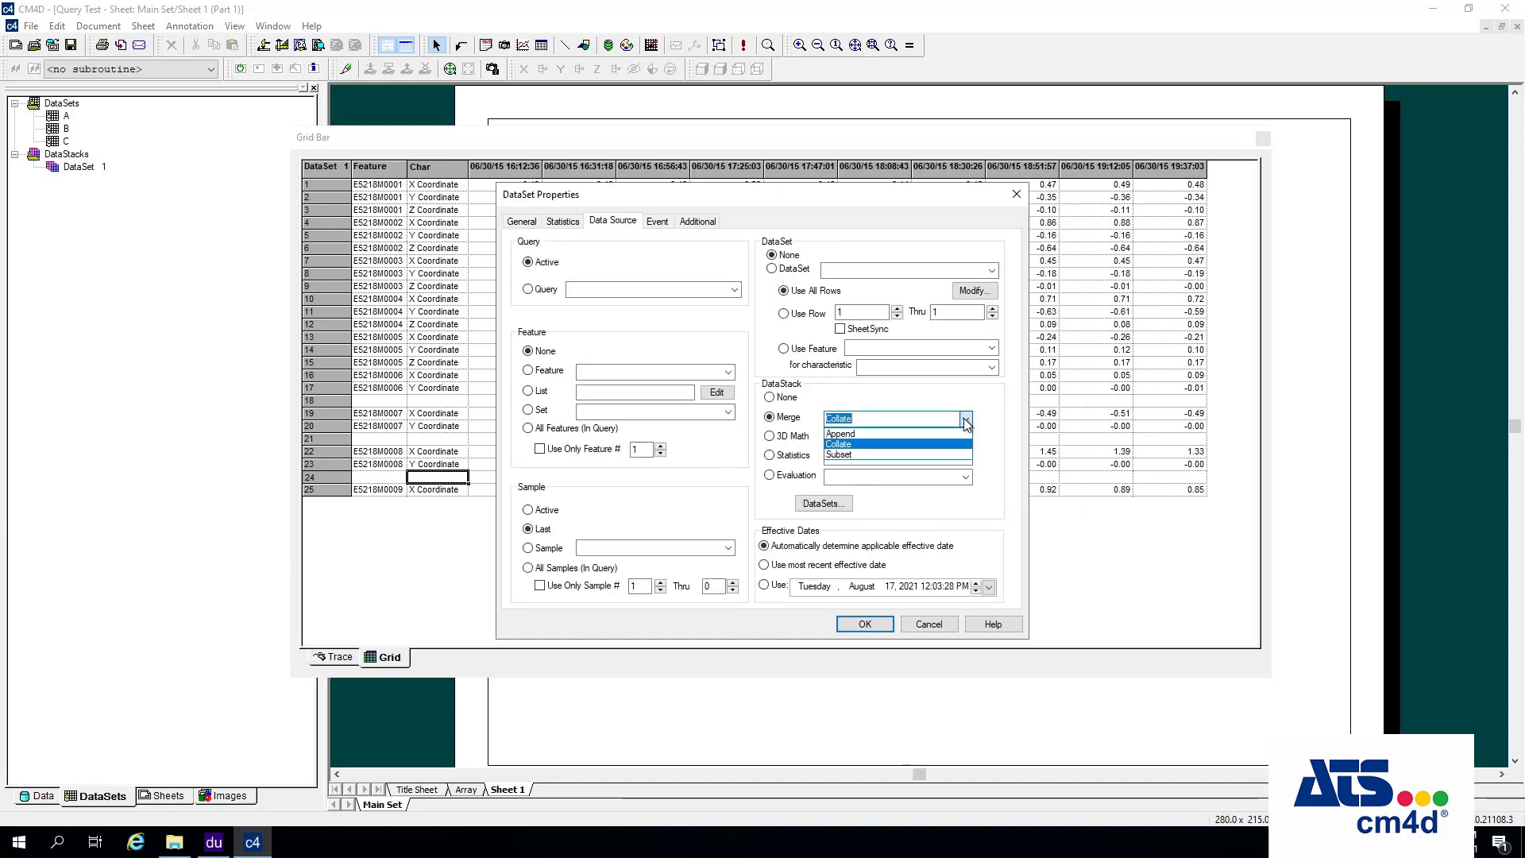
left_click(849, 456)
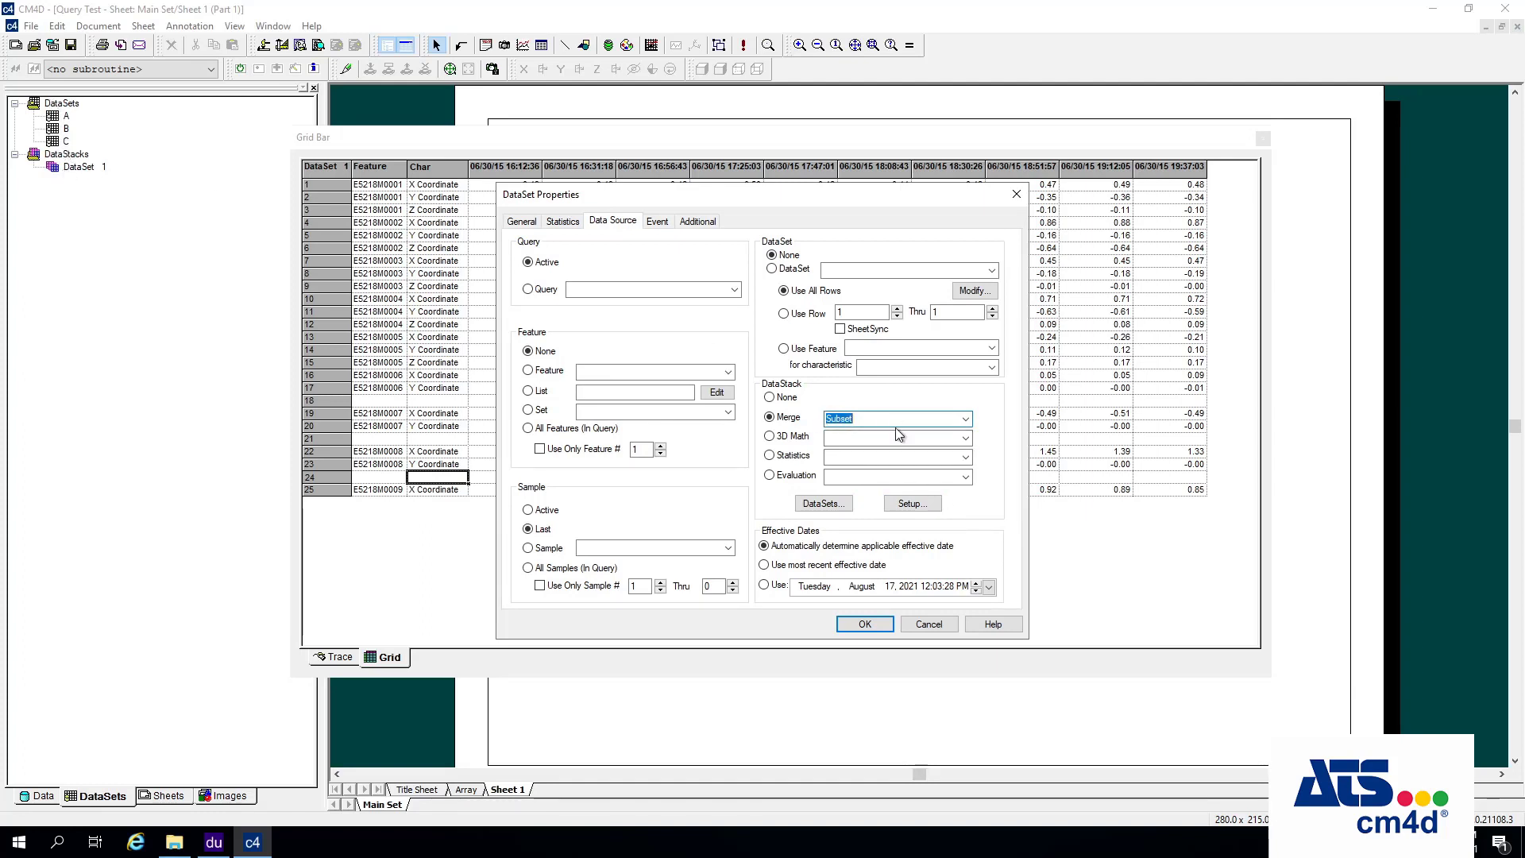
left_click(926, 504)
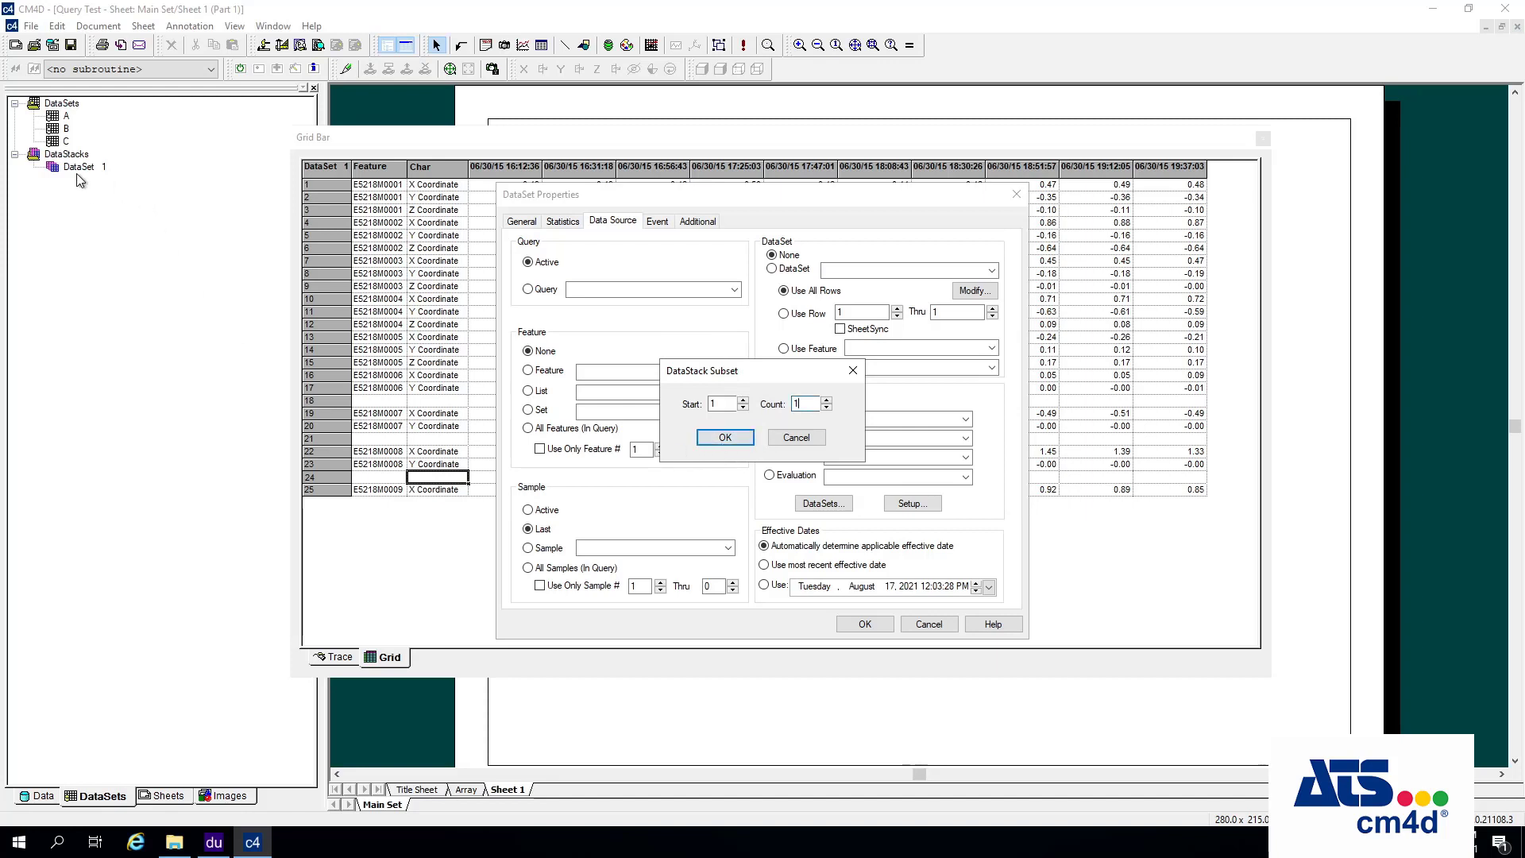
left_click(725, 439)
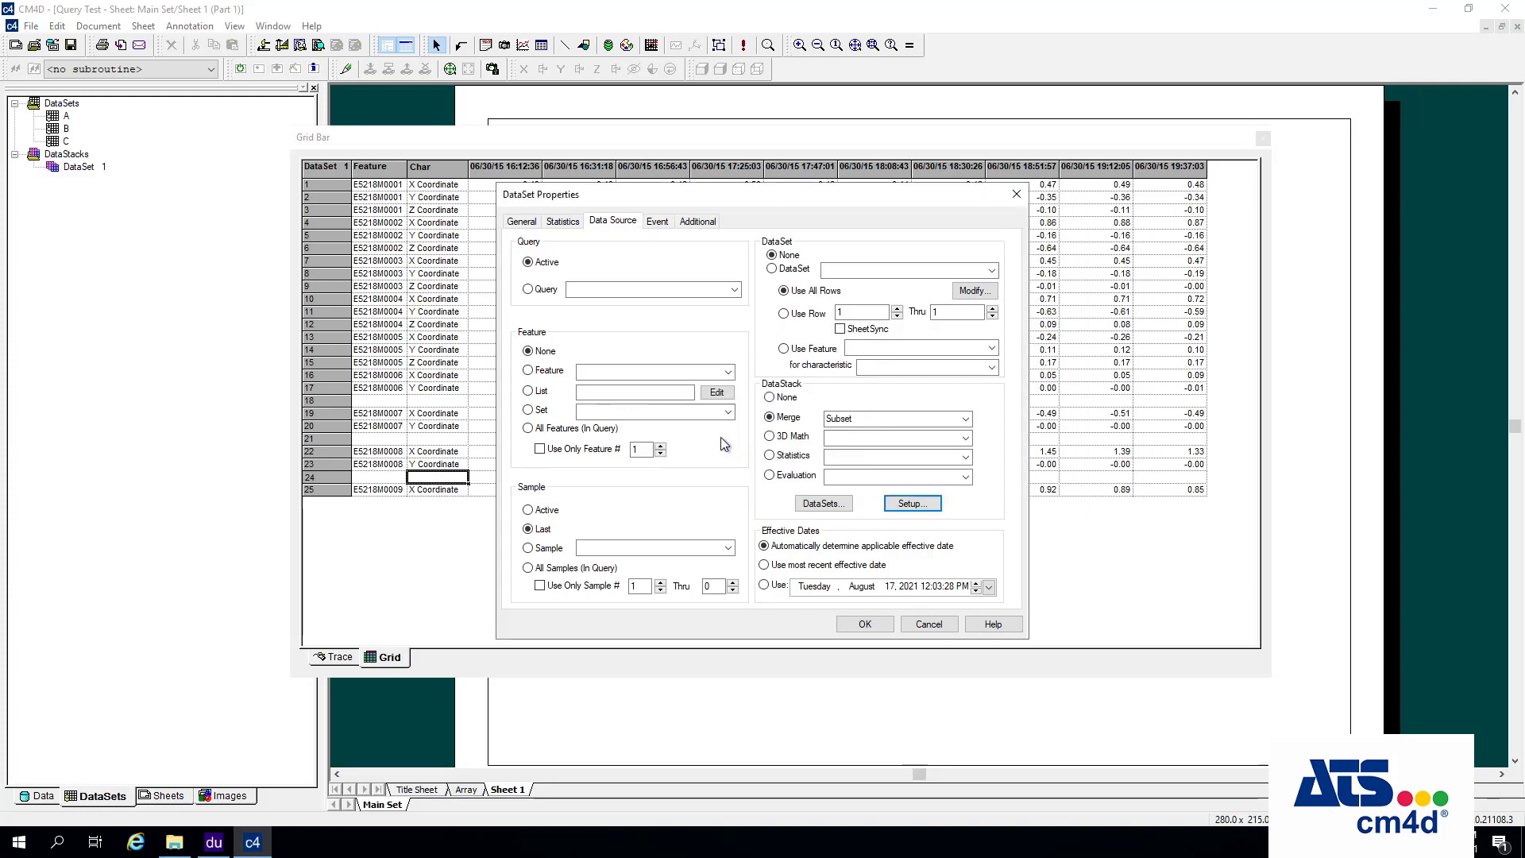
left_click(866, 624)
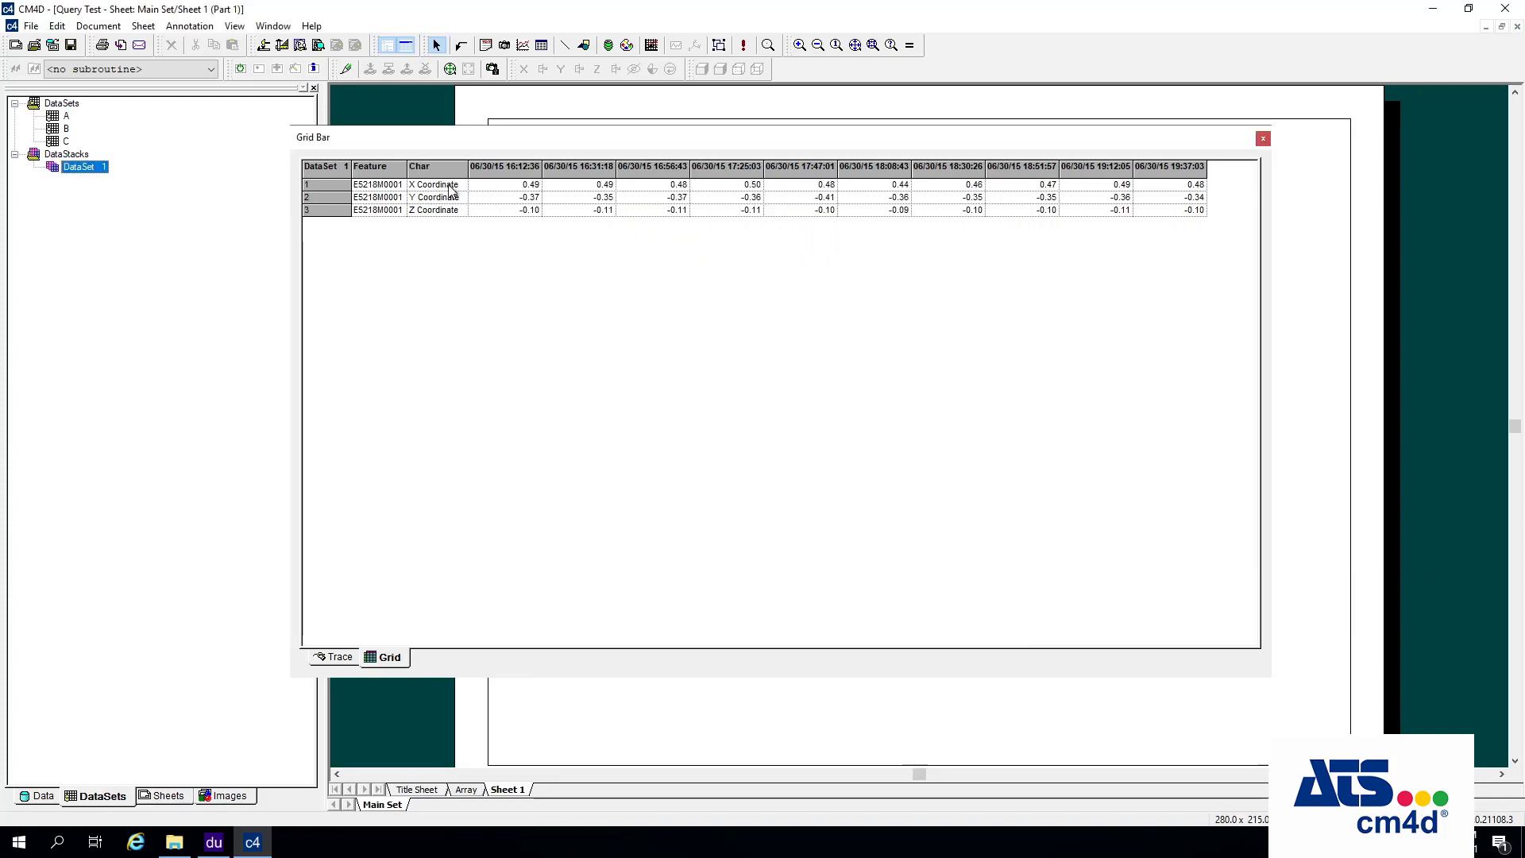
- Set the DataStack subset's Start to 2, apply the properties, and check the feature in the grid's first row
double_click(79, 168)
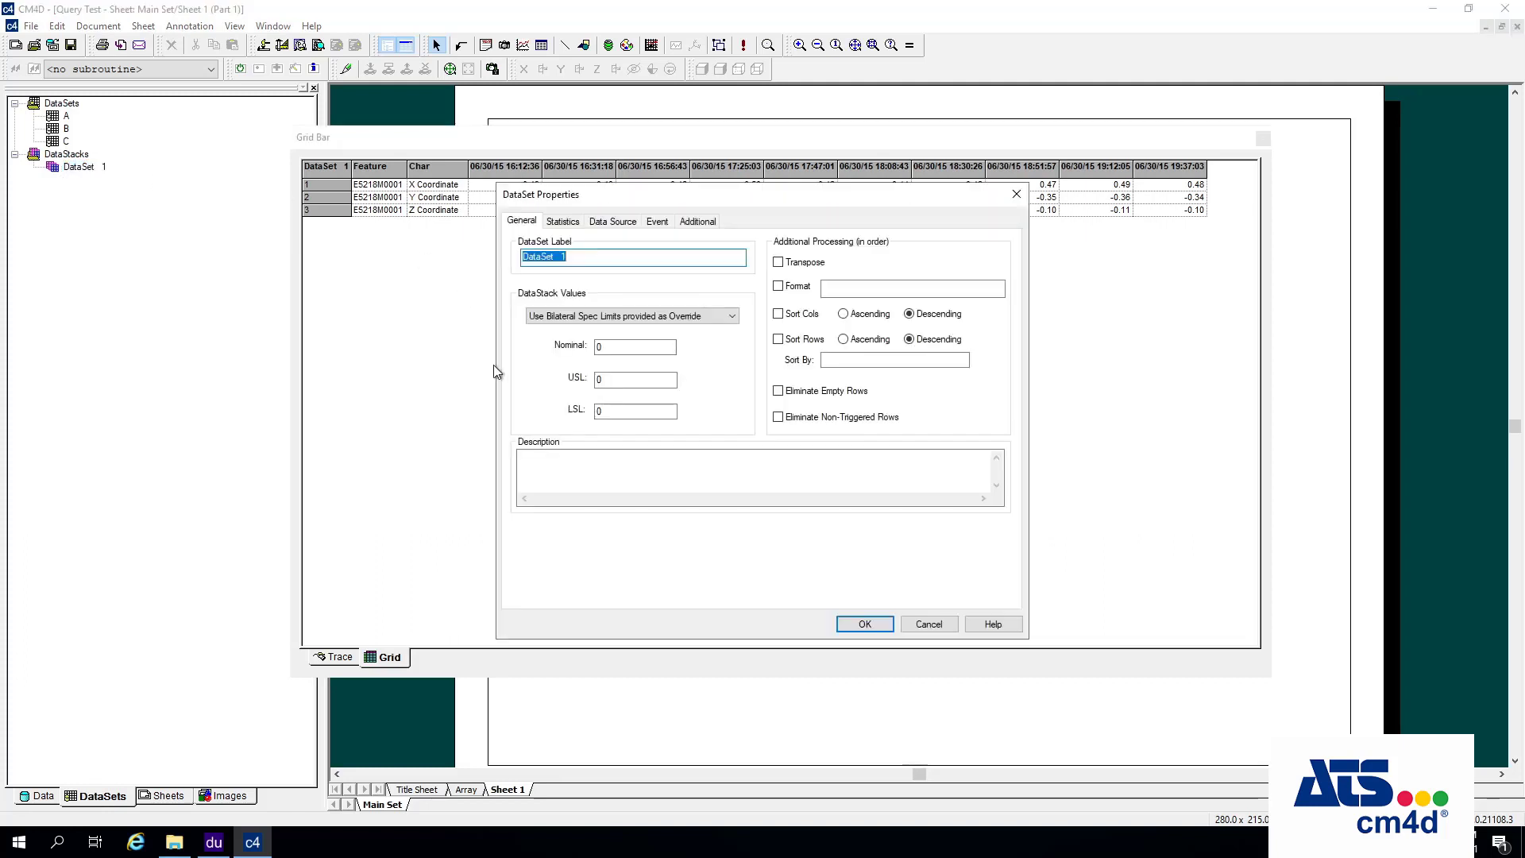
left_click(612, 221)
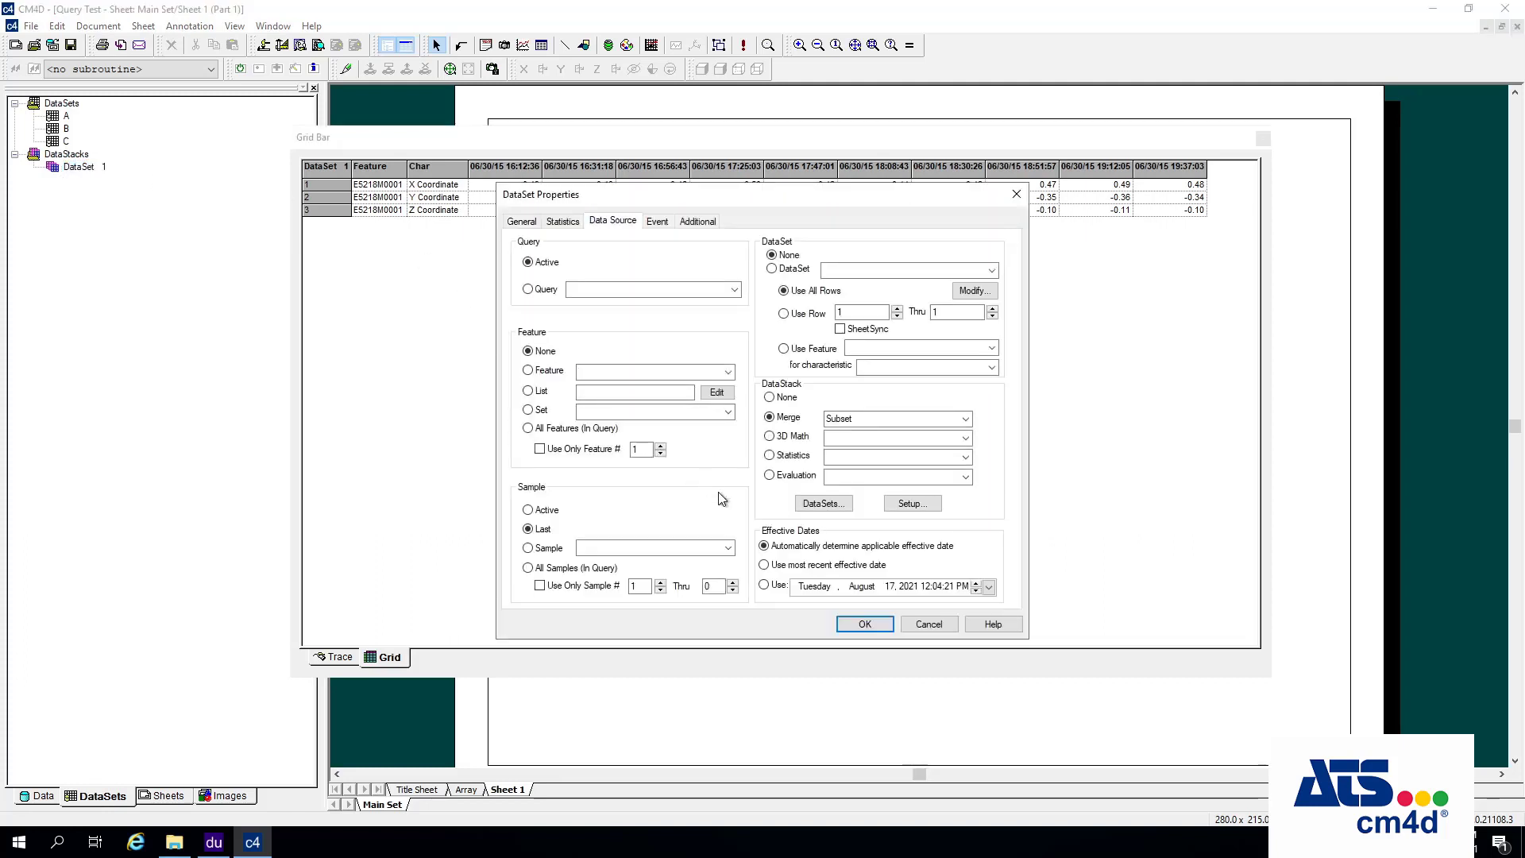
left_click(914, 505)
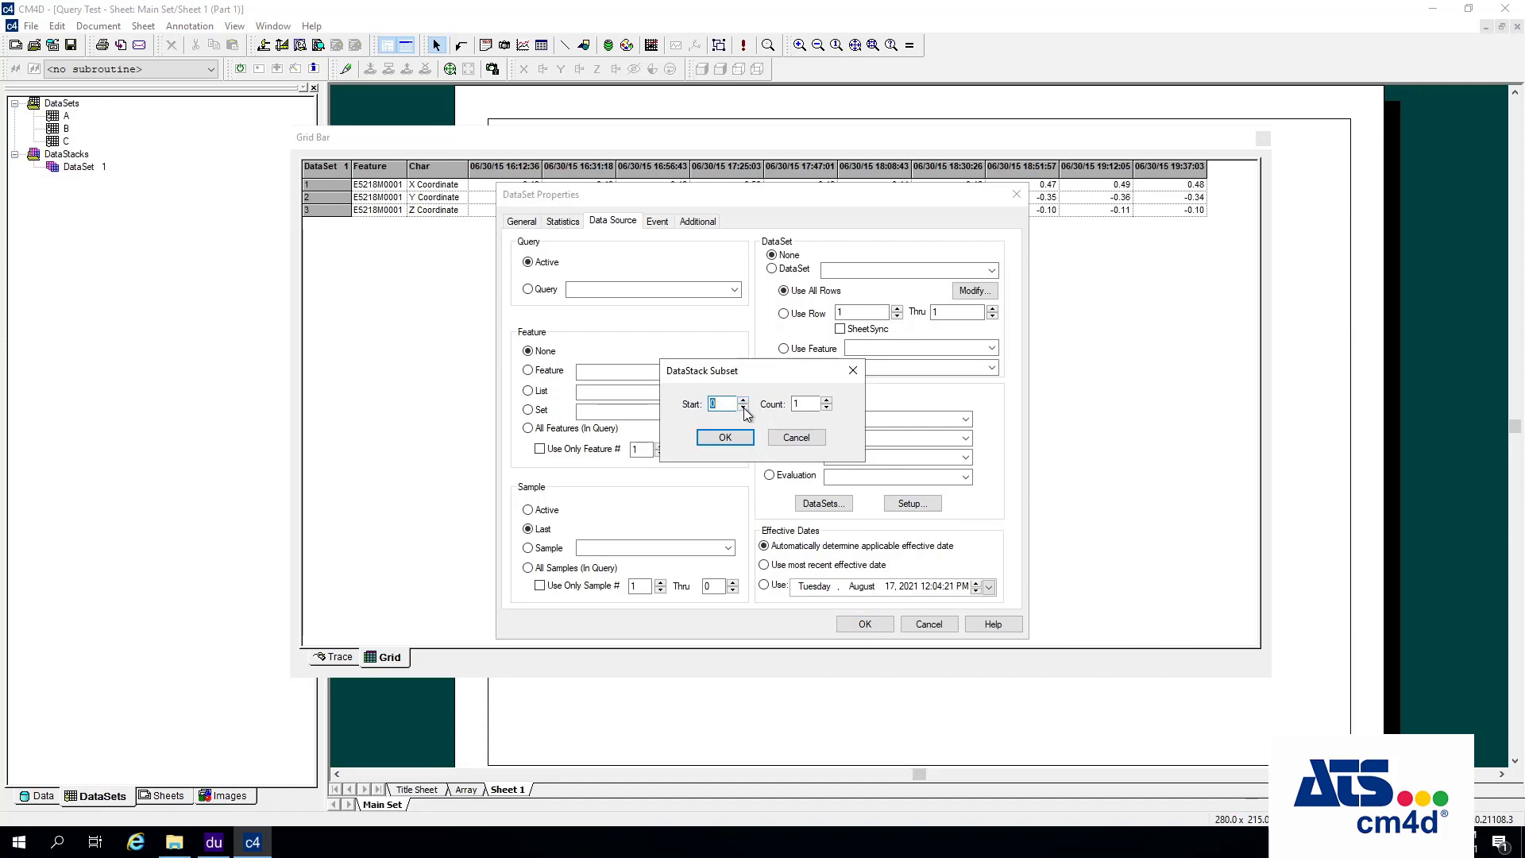
left_click(720, 445)
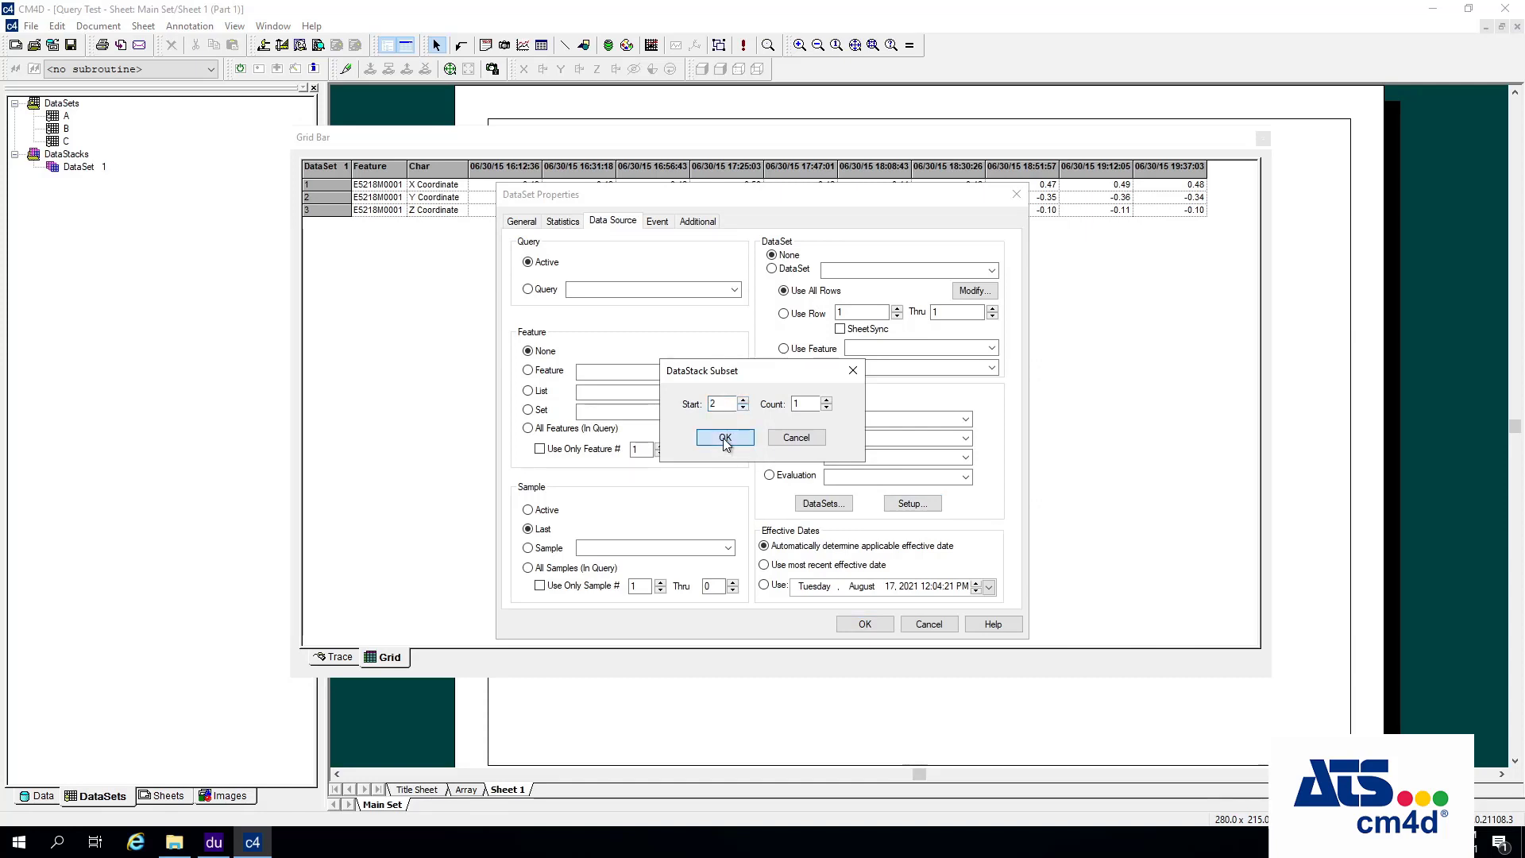
left_click(864, 625)
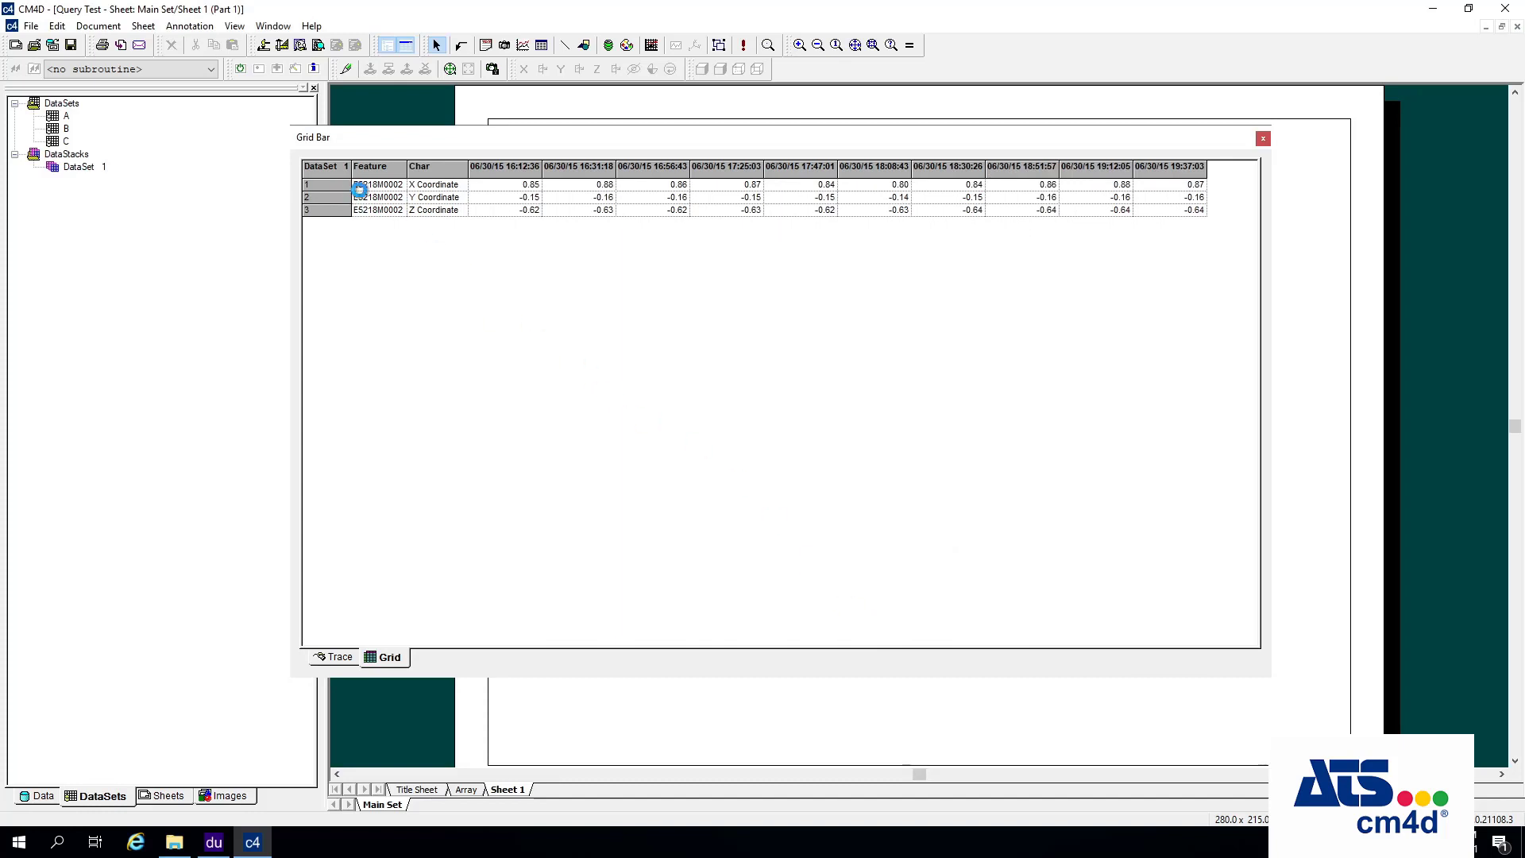
left_click(365, 185)
- Set the DataStack subset's Count to 2 and apply the properties to update the grid
double_click(90, 173)
left_click(623, 223)
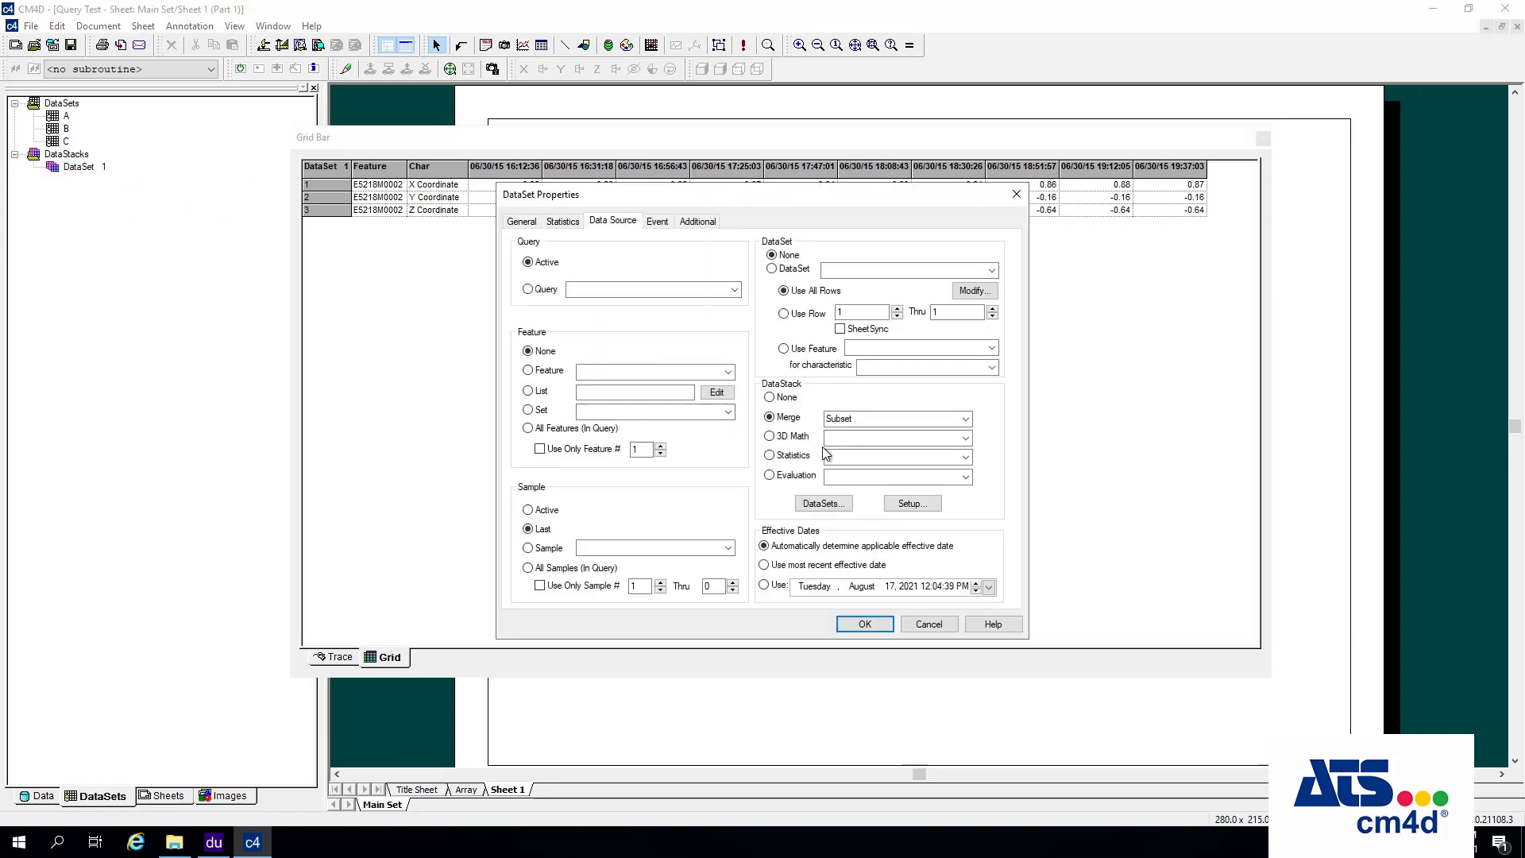
left_click(898, 506)
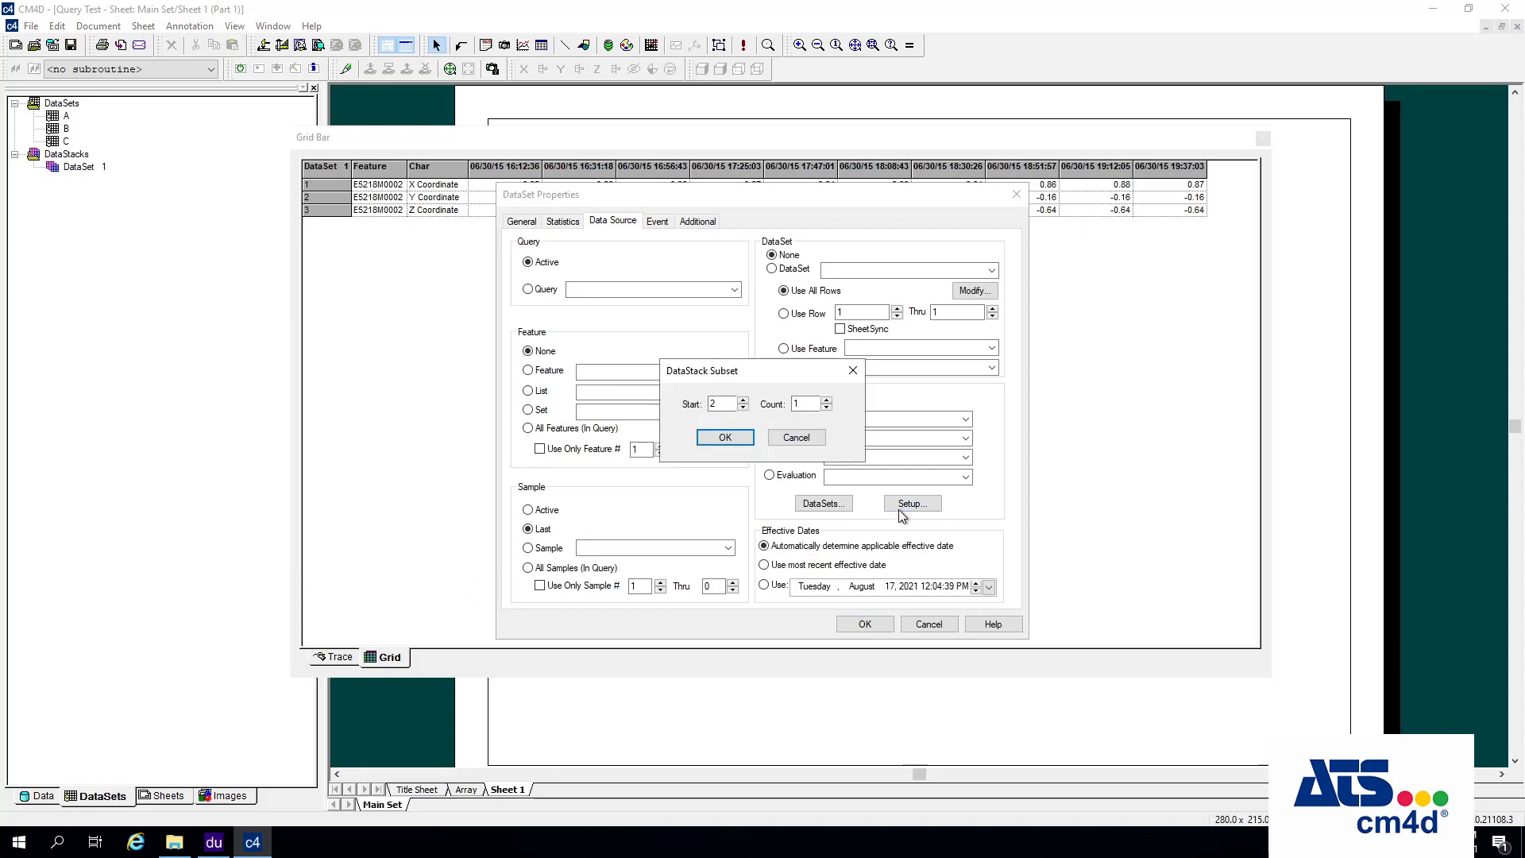
left_click(826, 403)
left_click(719, 439)
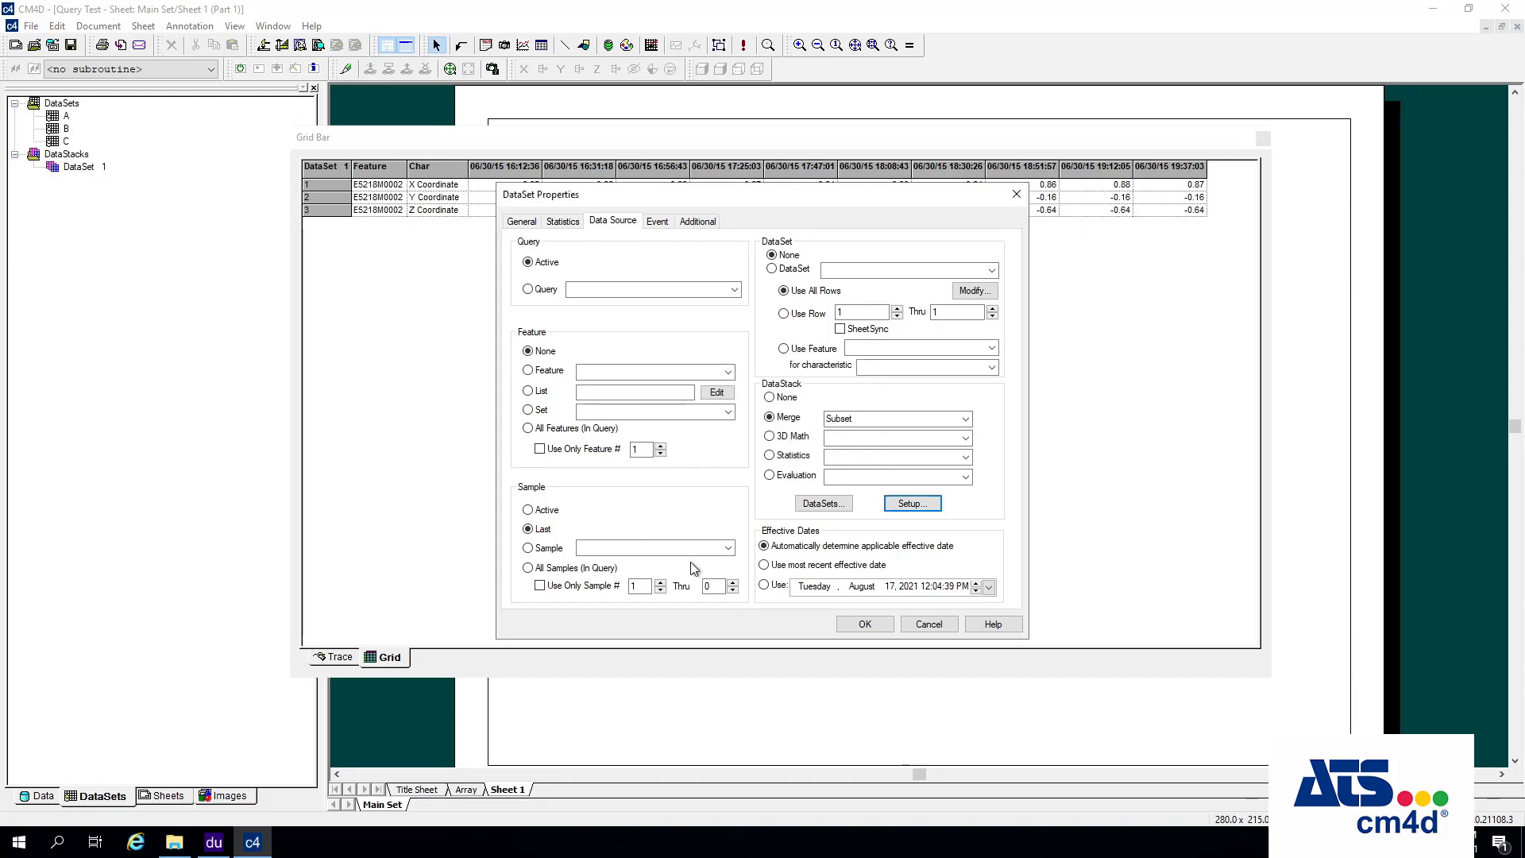
left_click(857, 628)
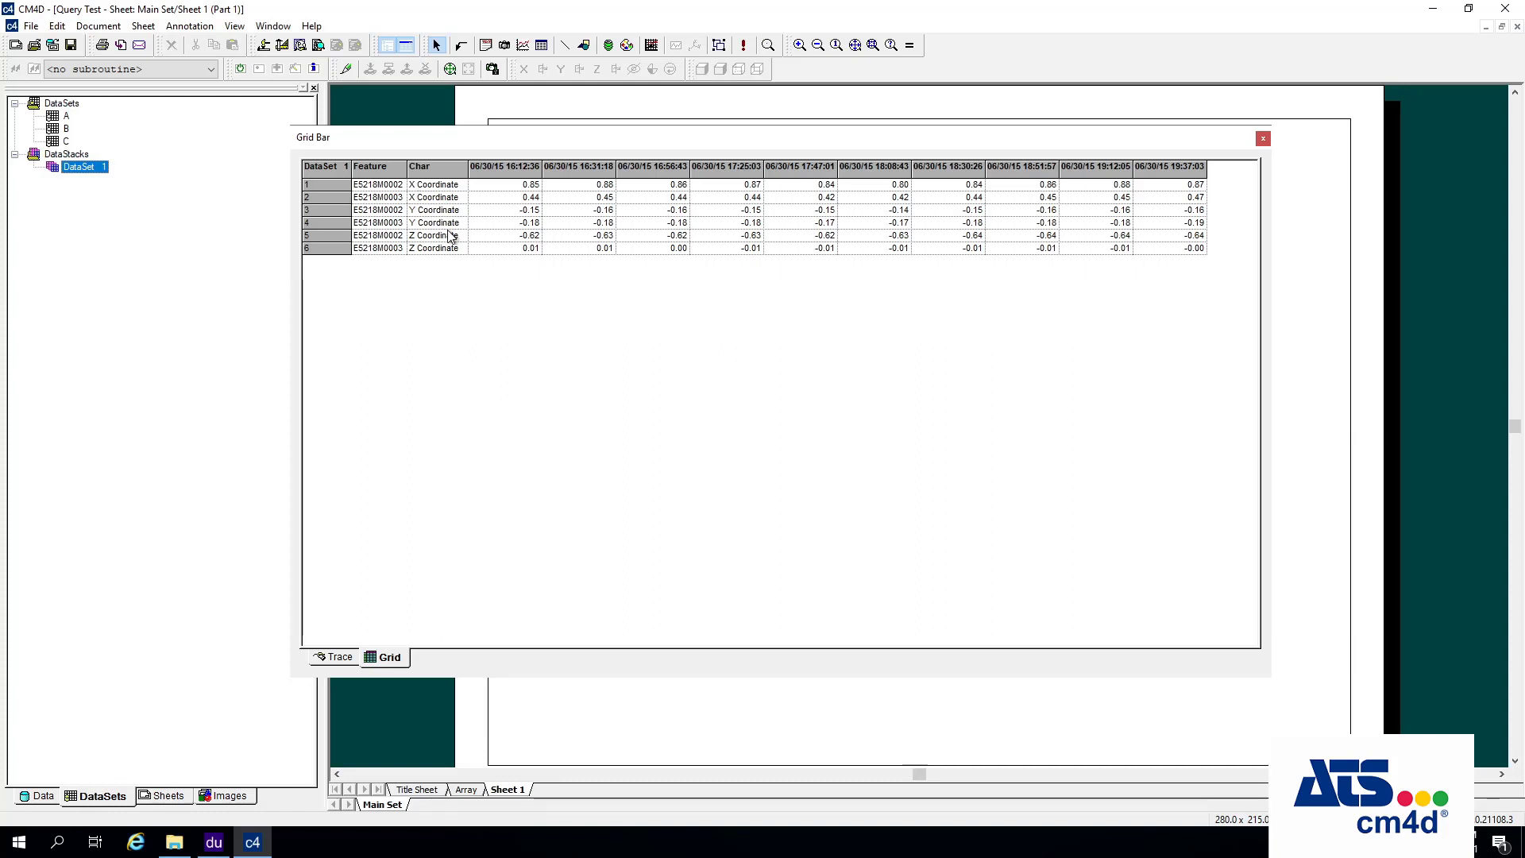
- Set the DataStack subset's Start back to 1 and apply the properties
double_click(103, 170)
left_click(612, 220)
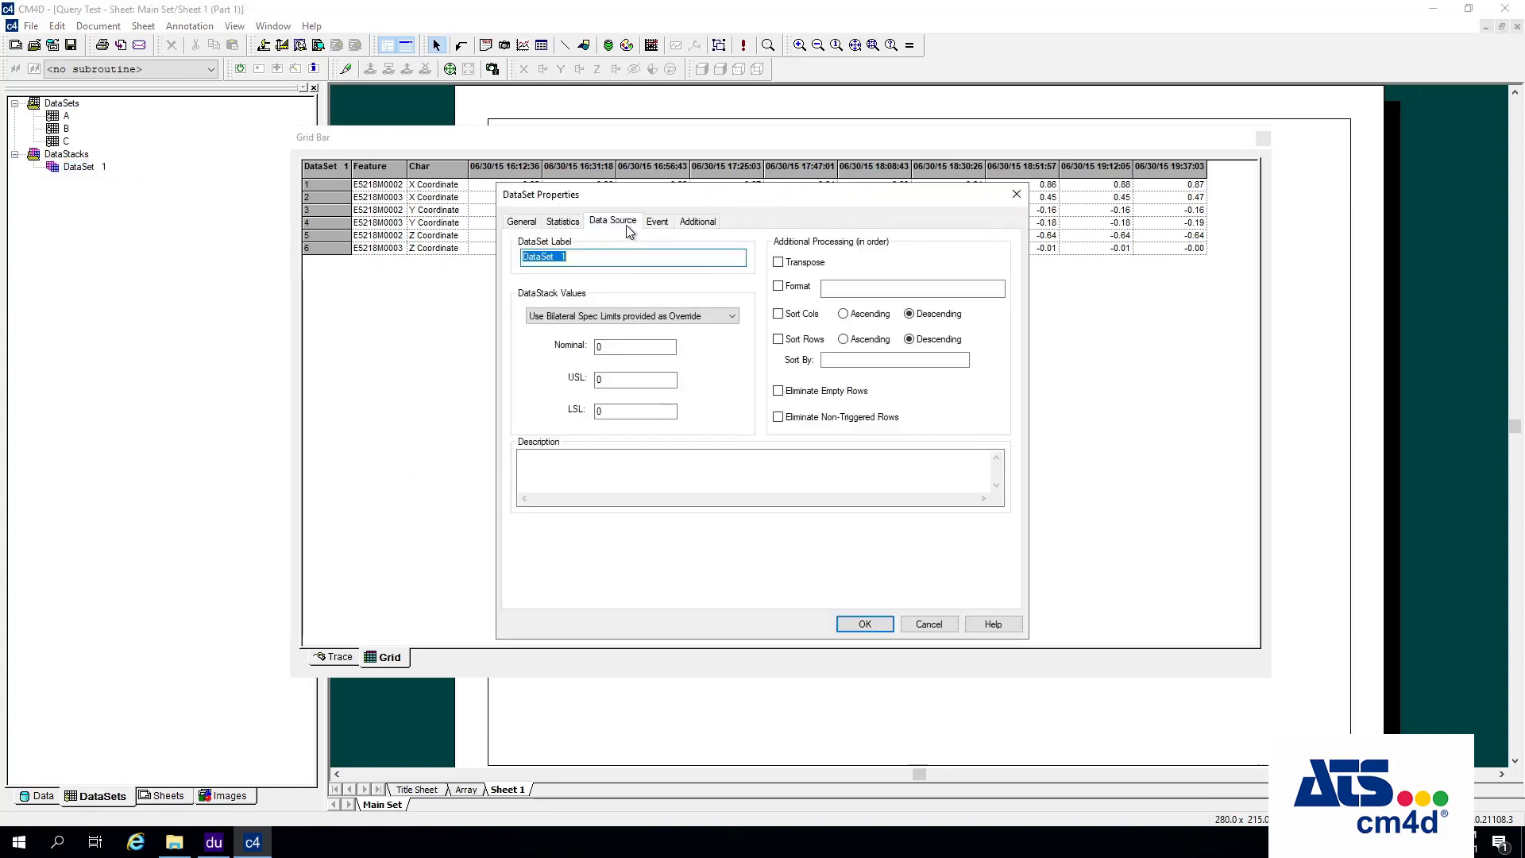
left_click(909, 506)
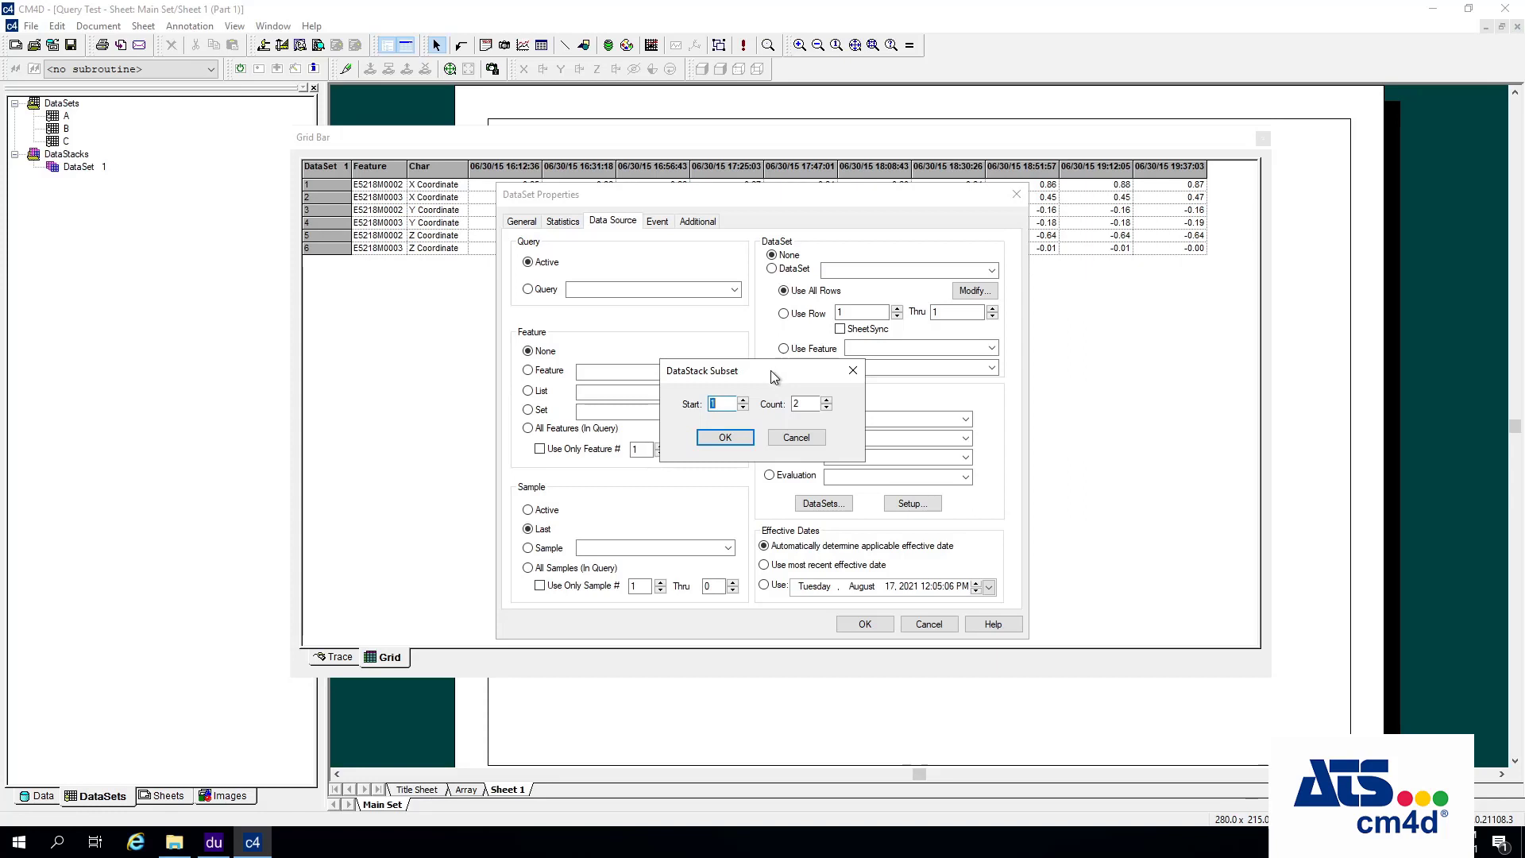
left_click(725, 437)
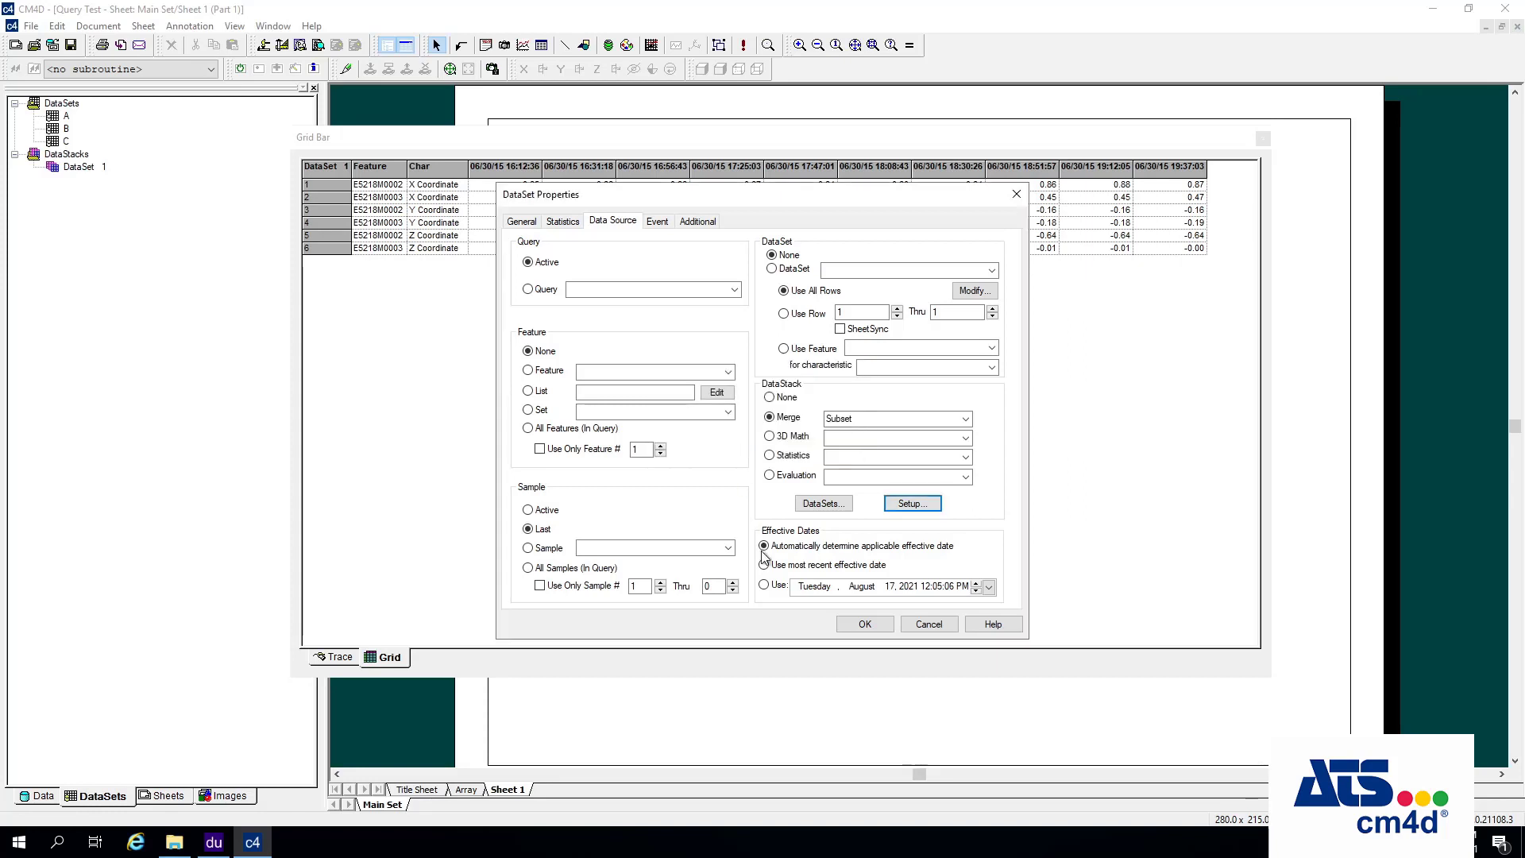
left_click(865, 623)
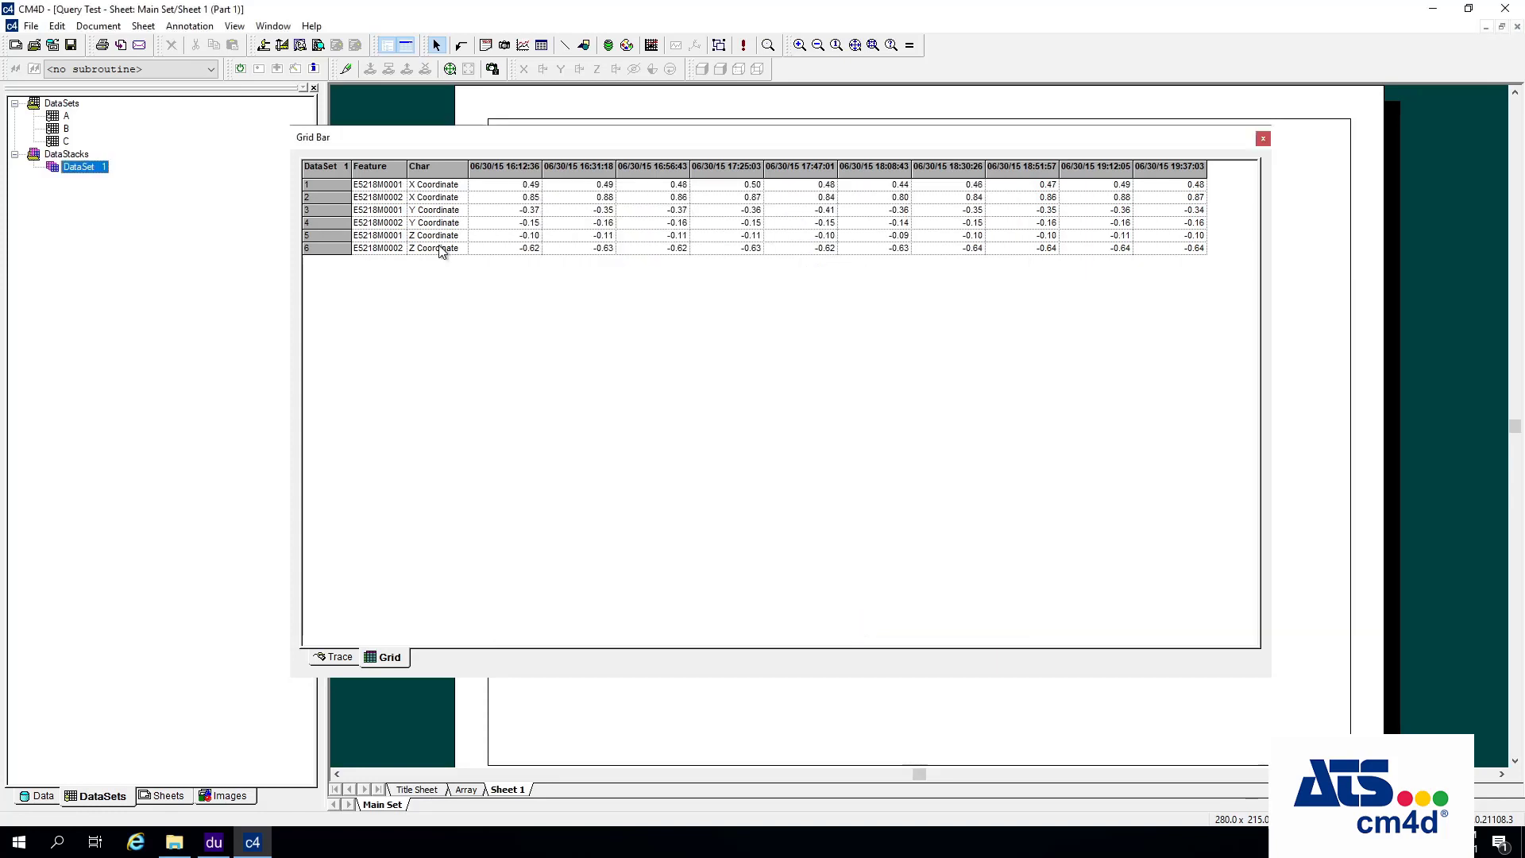
- Switch the DataStack's operation from Merge to 3D Math and choose Add as the math type
double_click(88, 168)
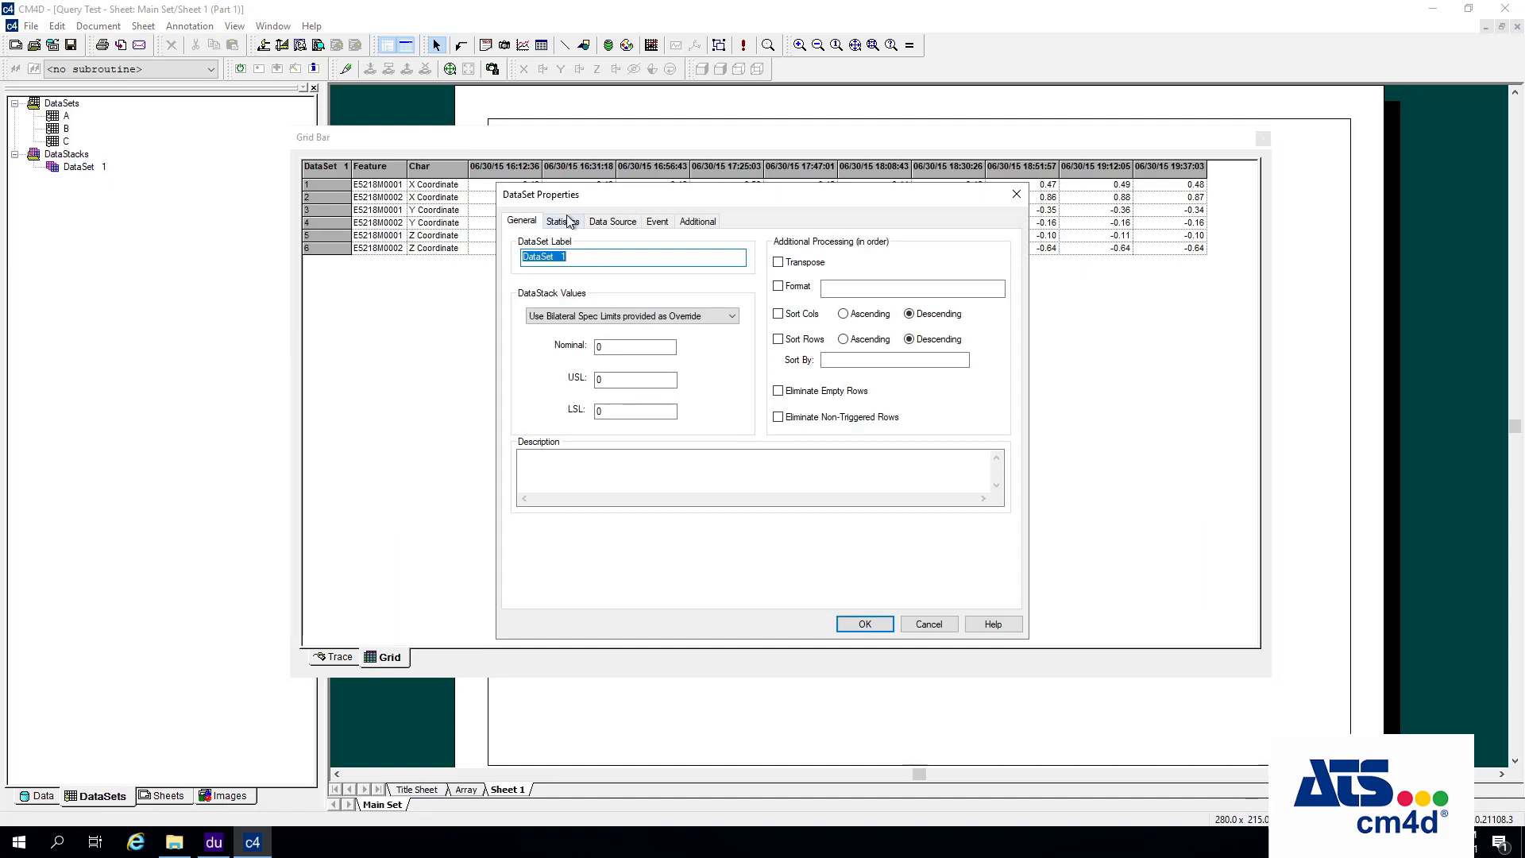
left_click(610, 221)
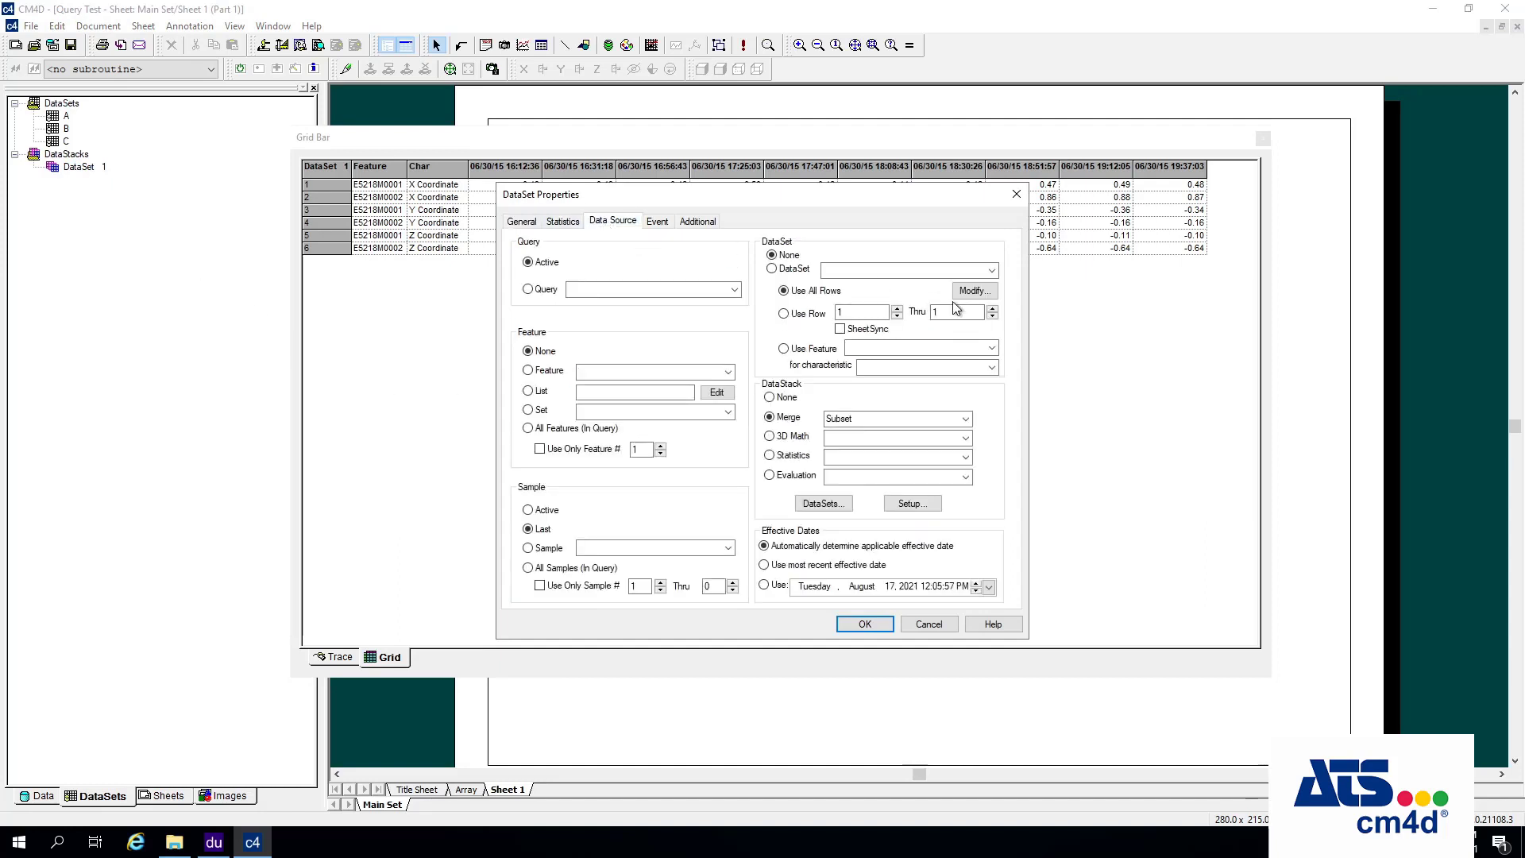
left_click(966, 419)
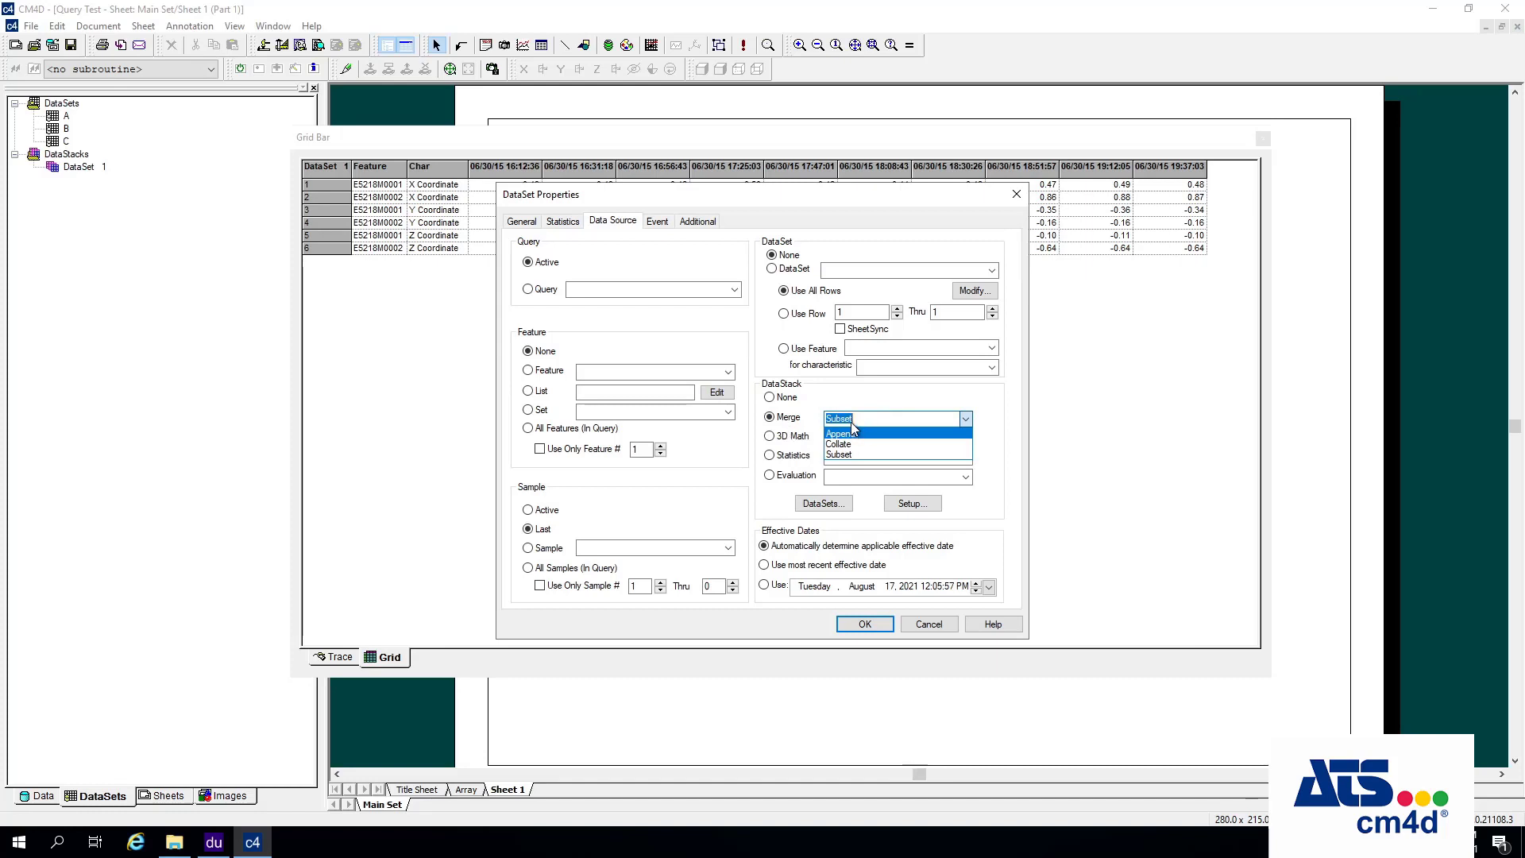
left_click(786, 442)
left_click(786, 441)
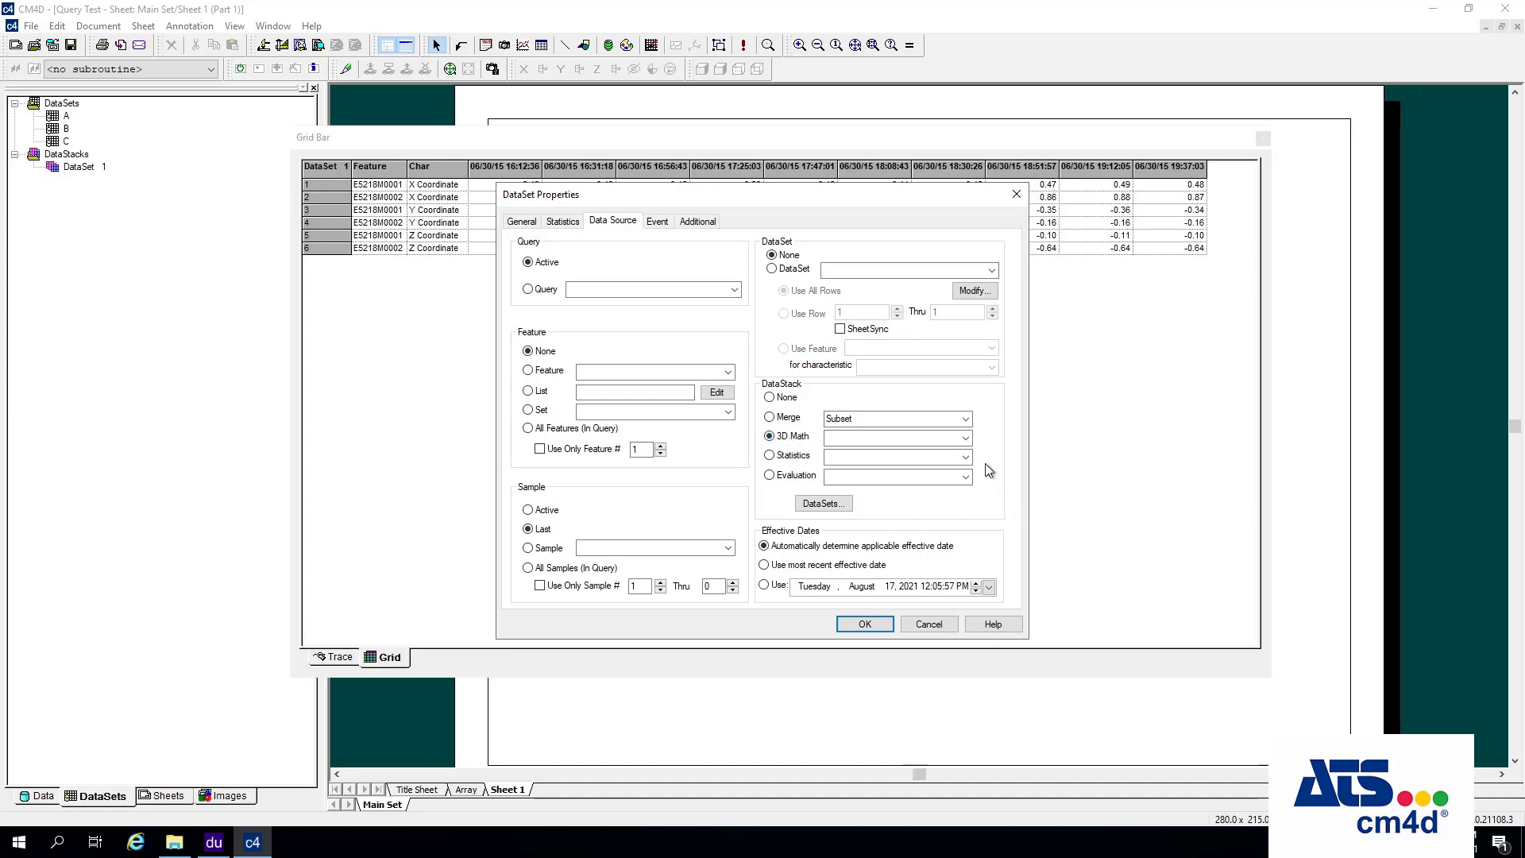
left_click(966, 438)
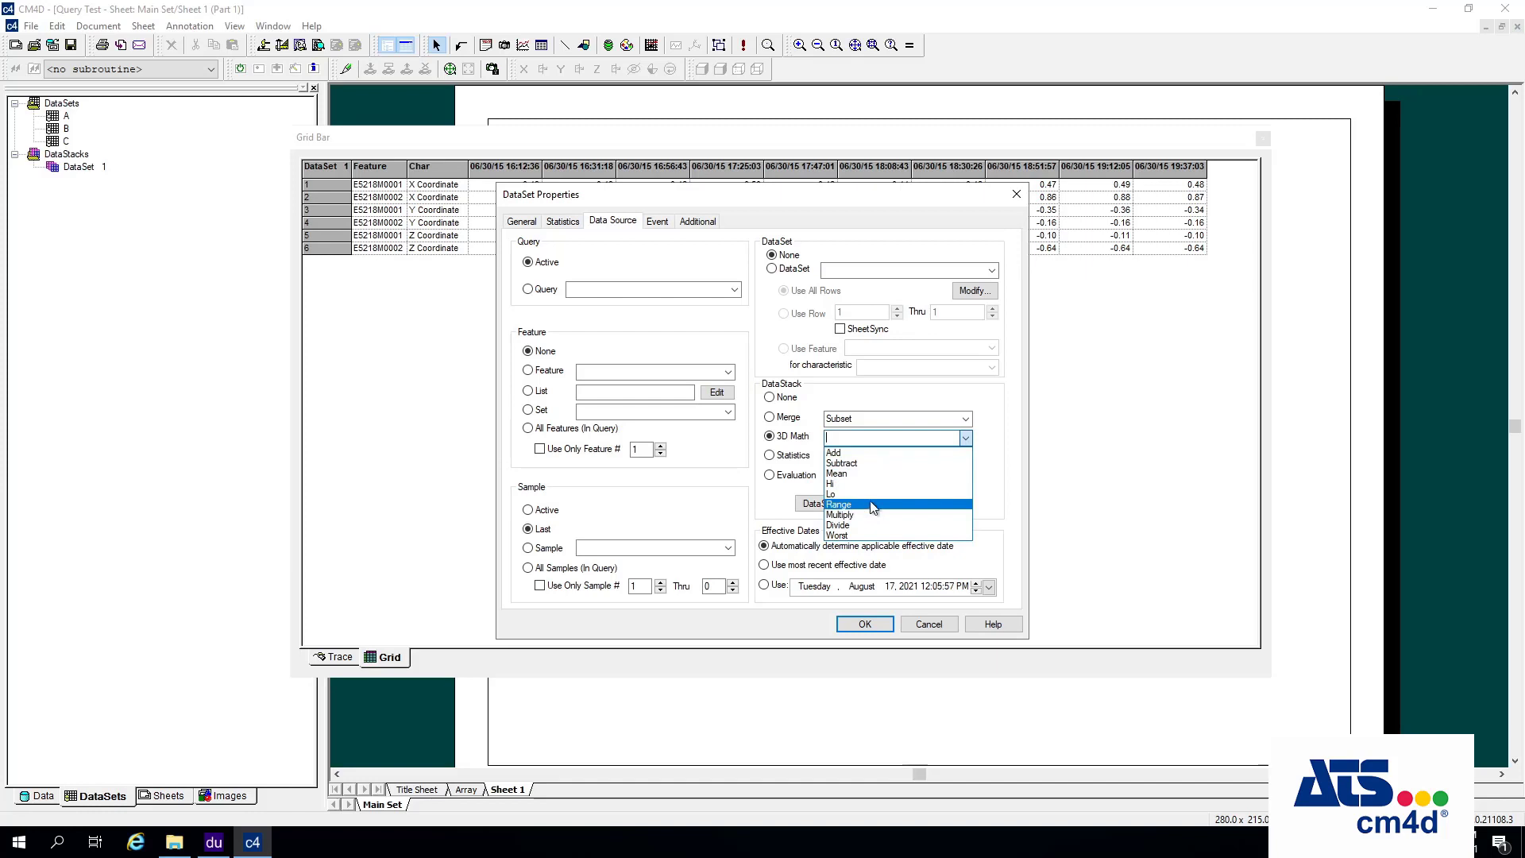
left_click(857, 454)
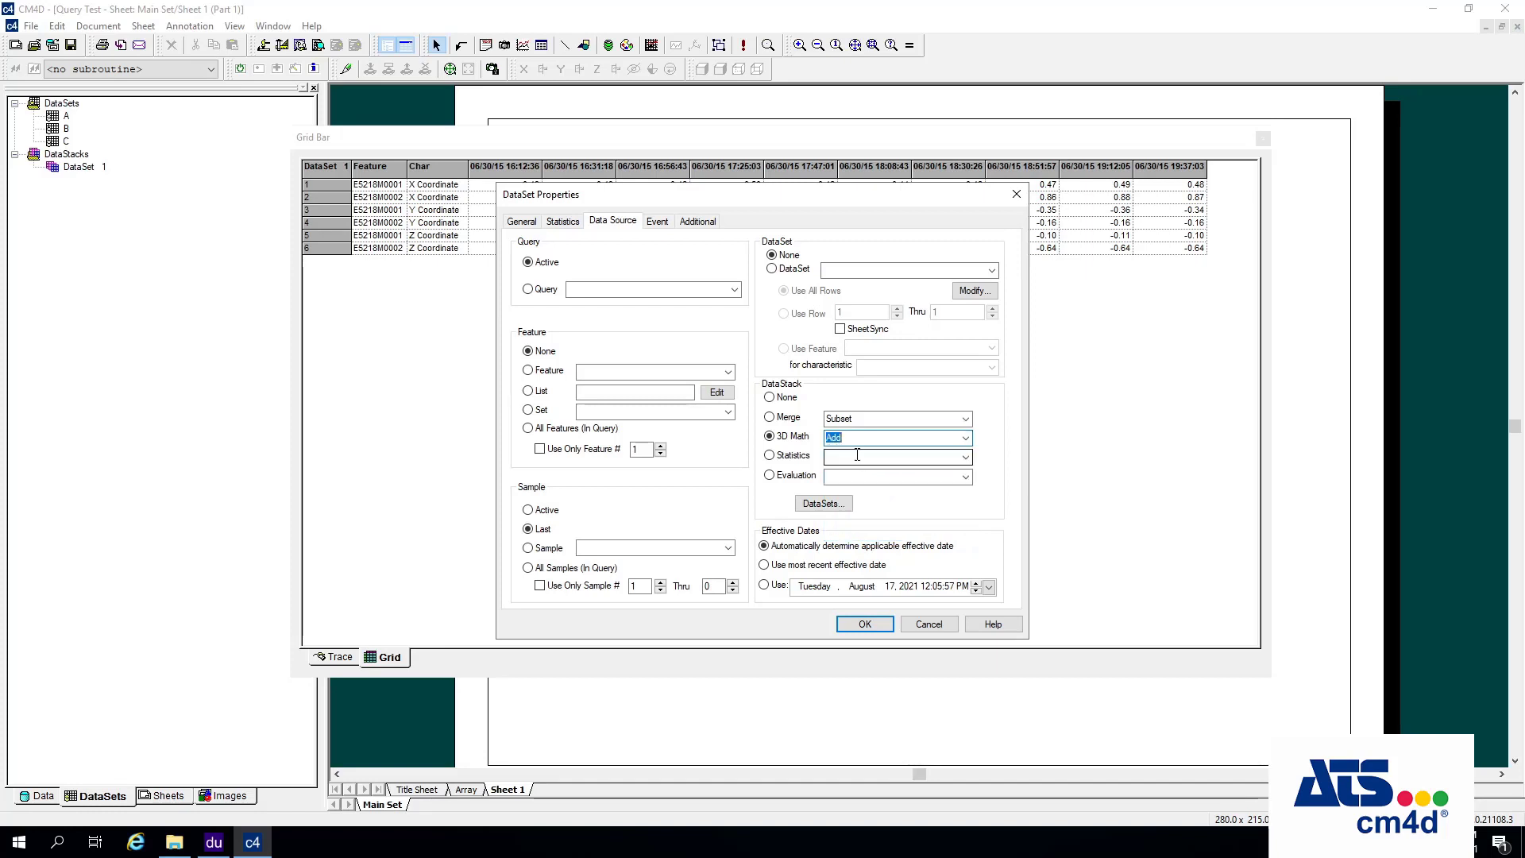
- Remove DataSet C from the list of stacked DataSets, keeping A and B, and confirm the list
left_click(812, 505)
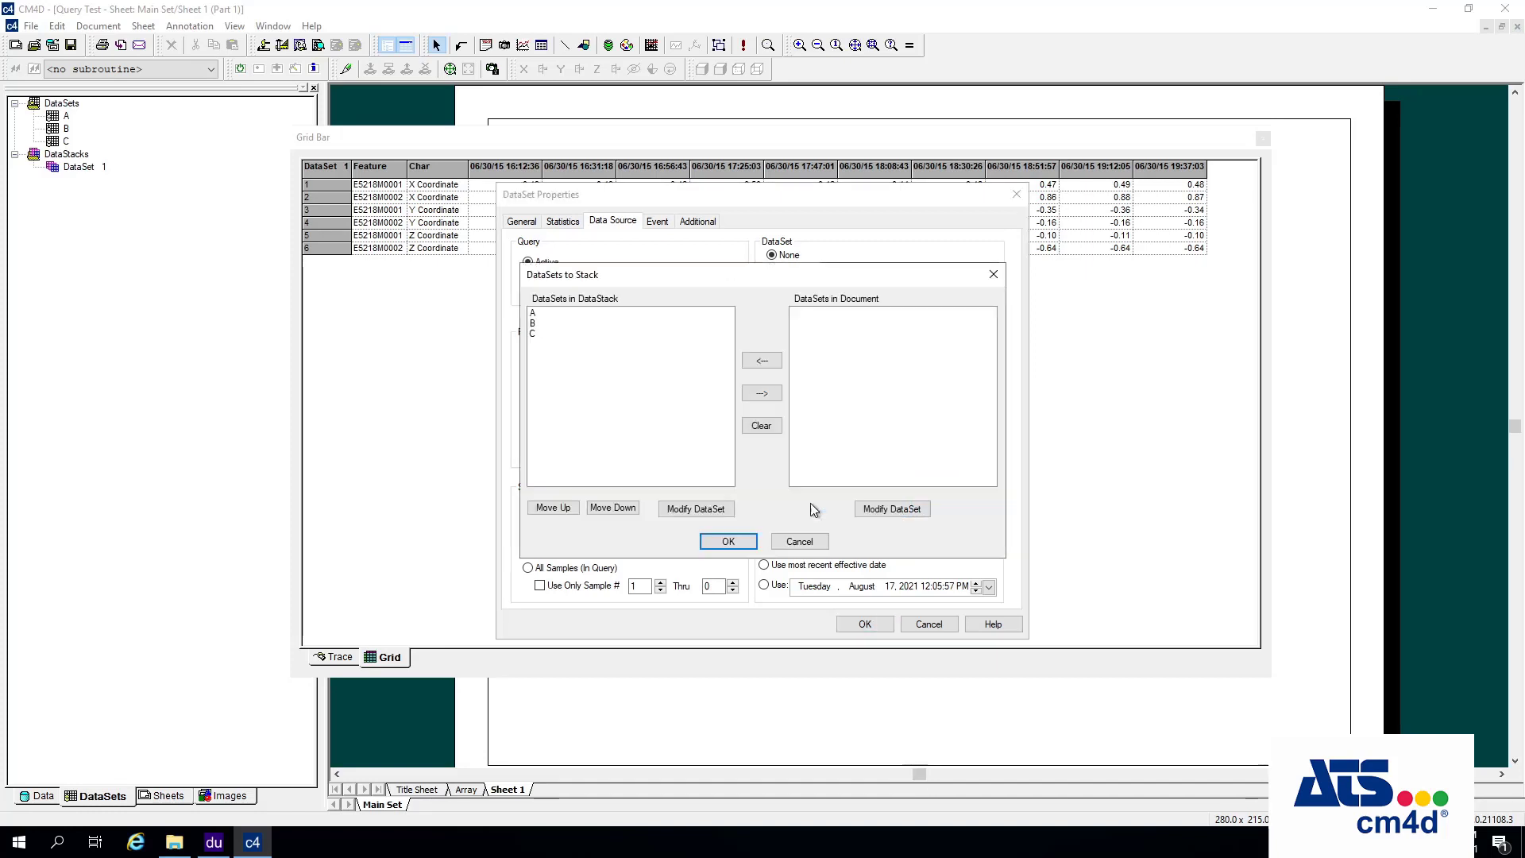
left_click(535, 313)
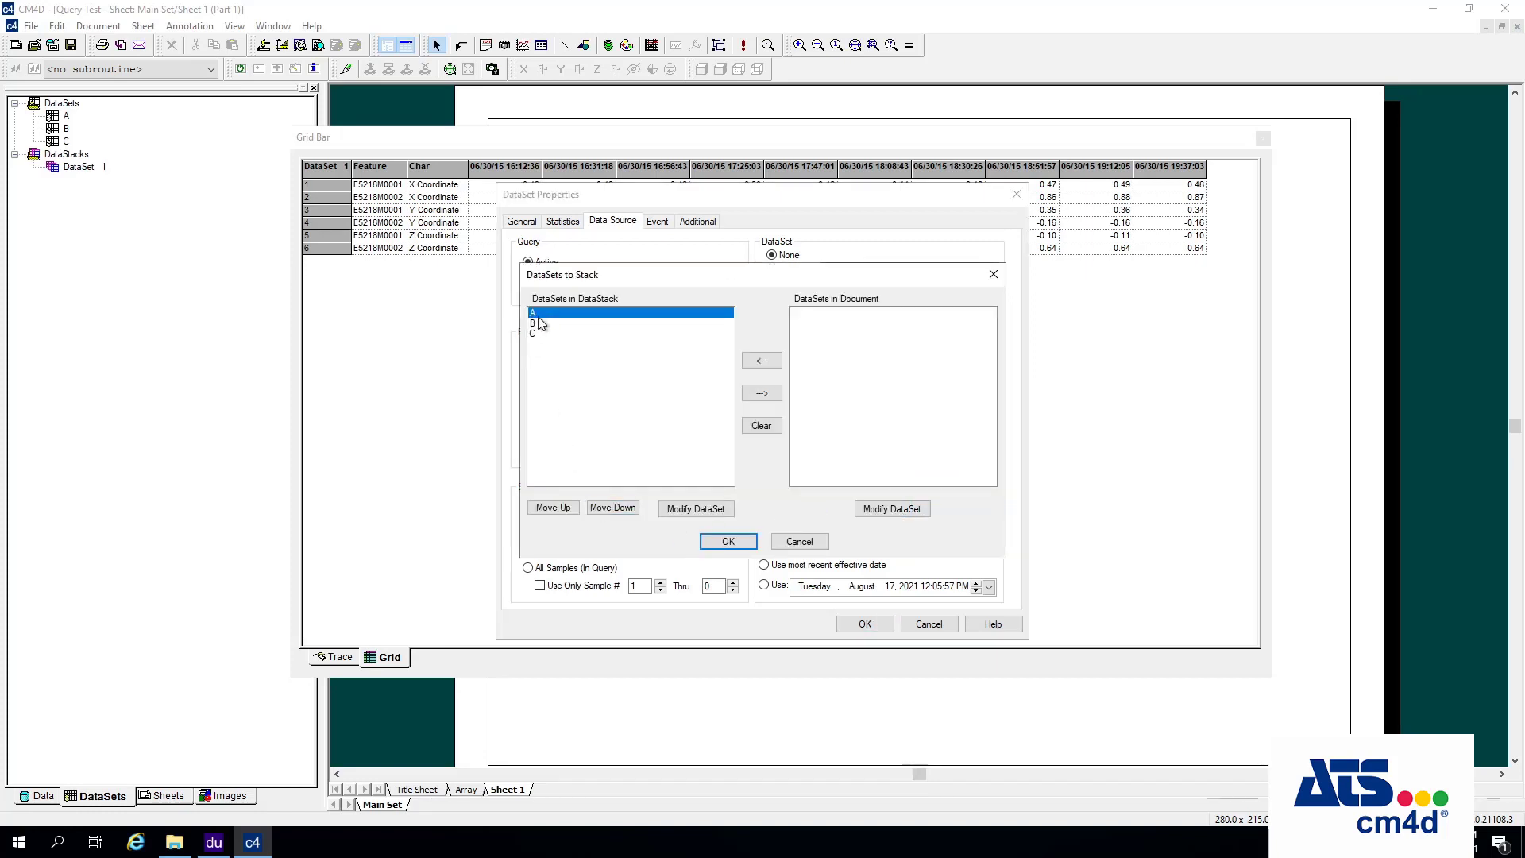
left_click(536, 323)
left_click(535, 333)
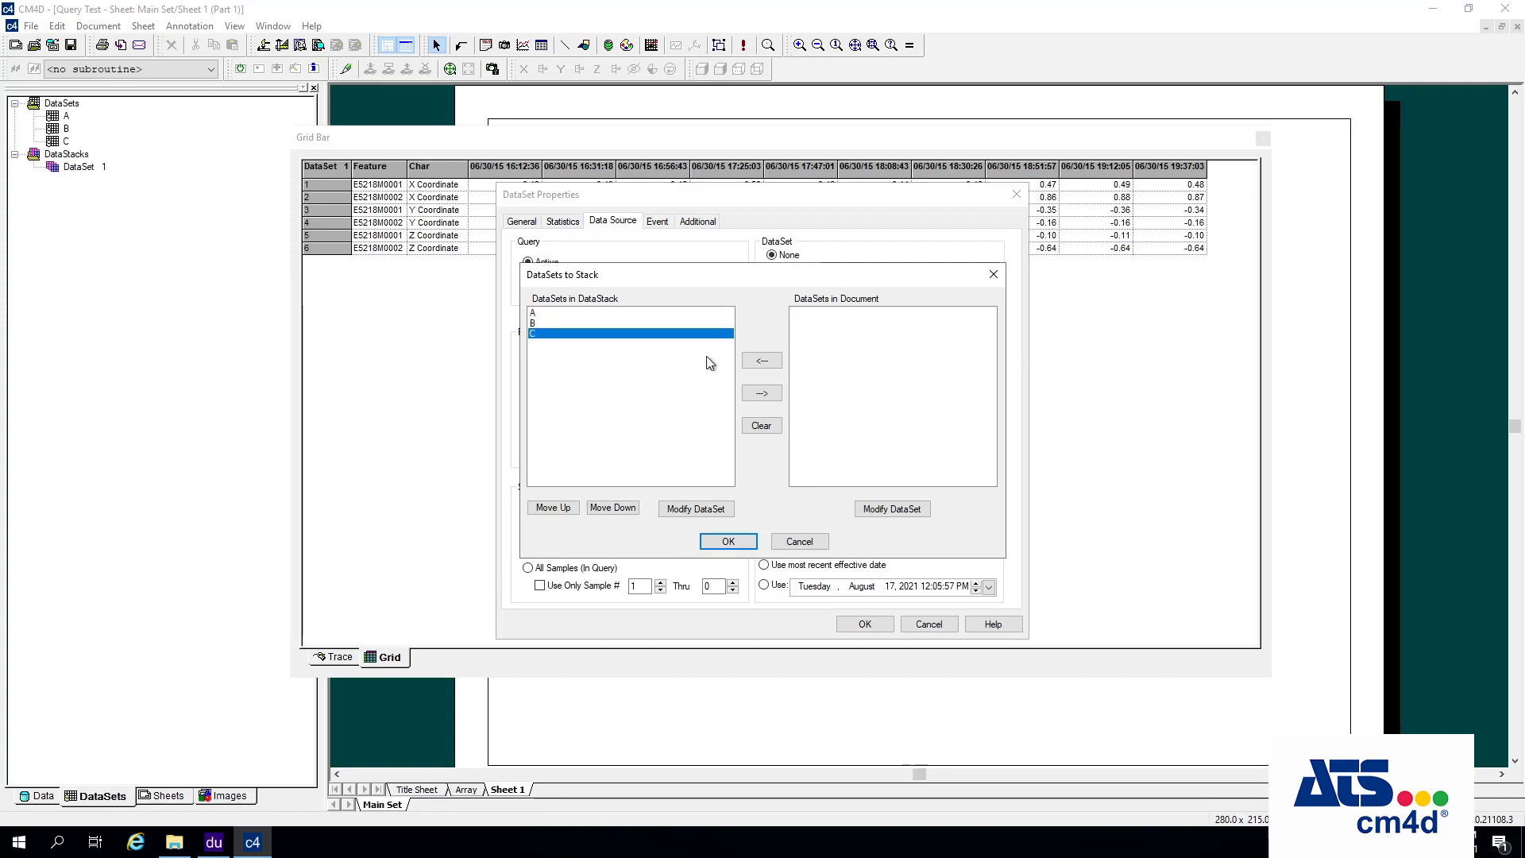
left_click(776, 395)
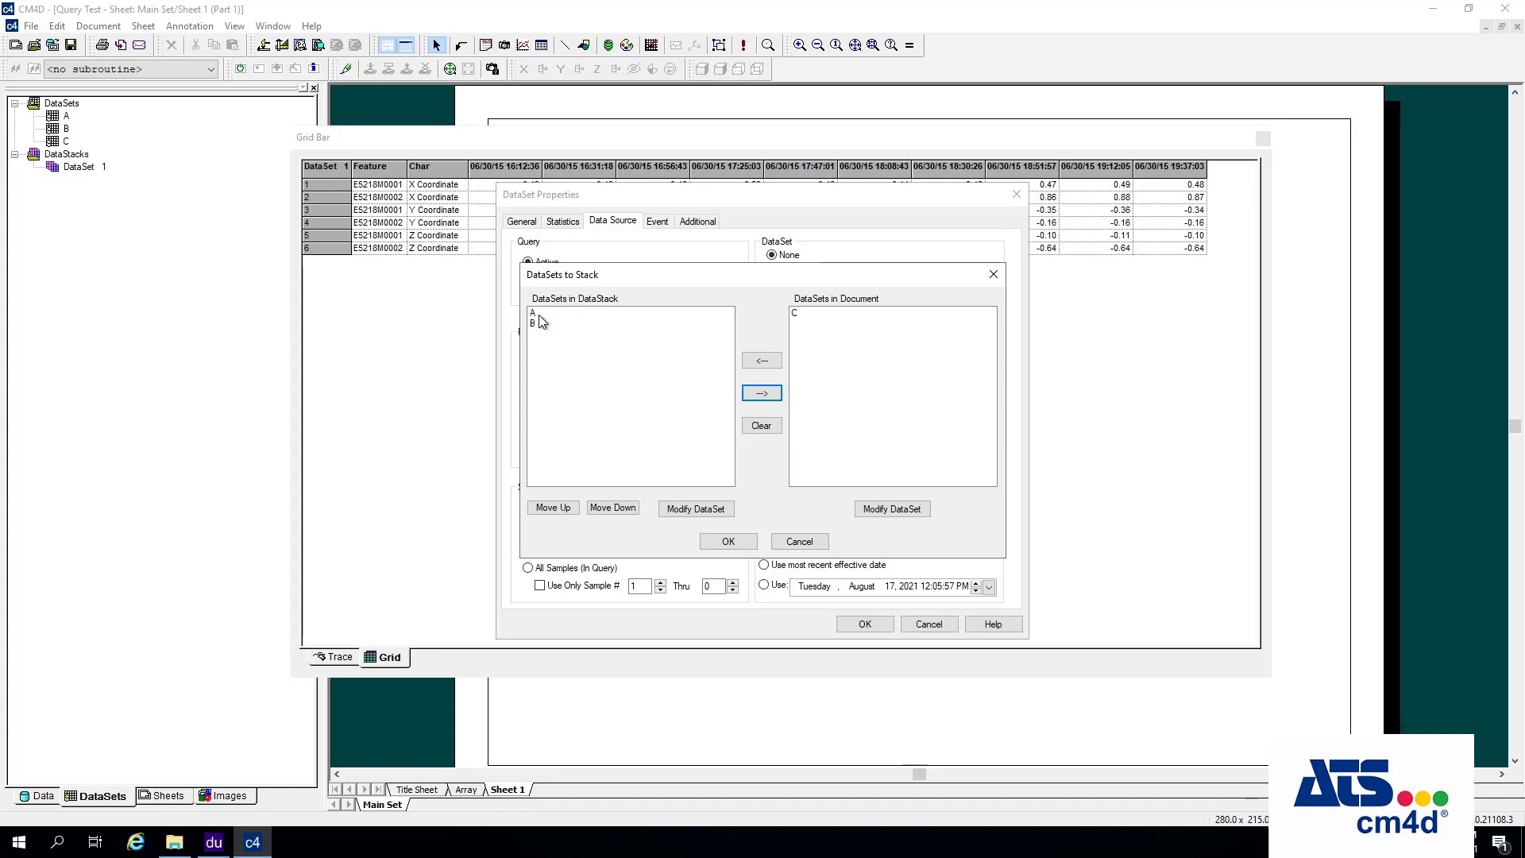
left_click(742, 541)
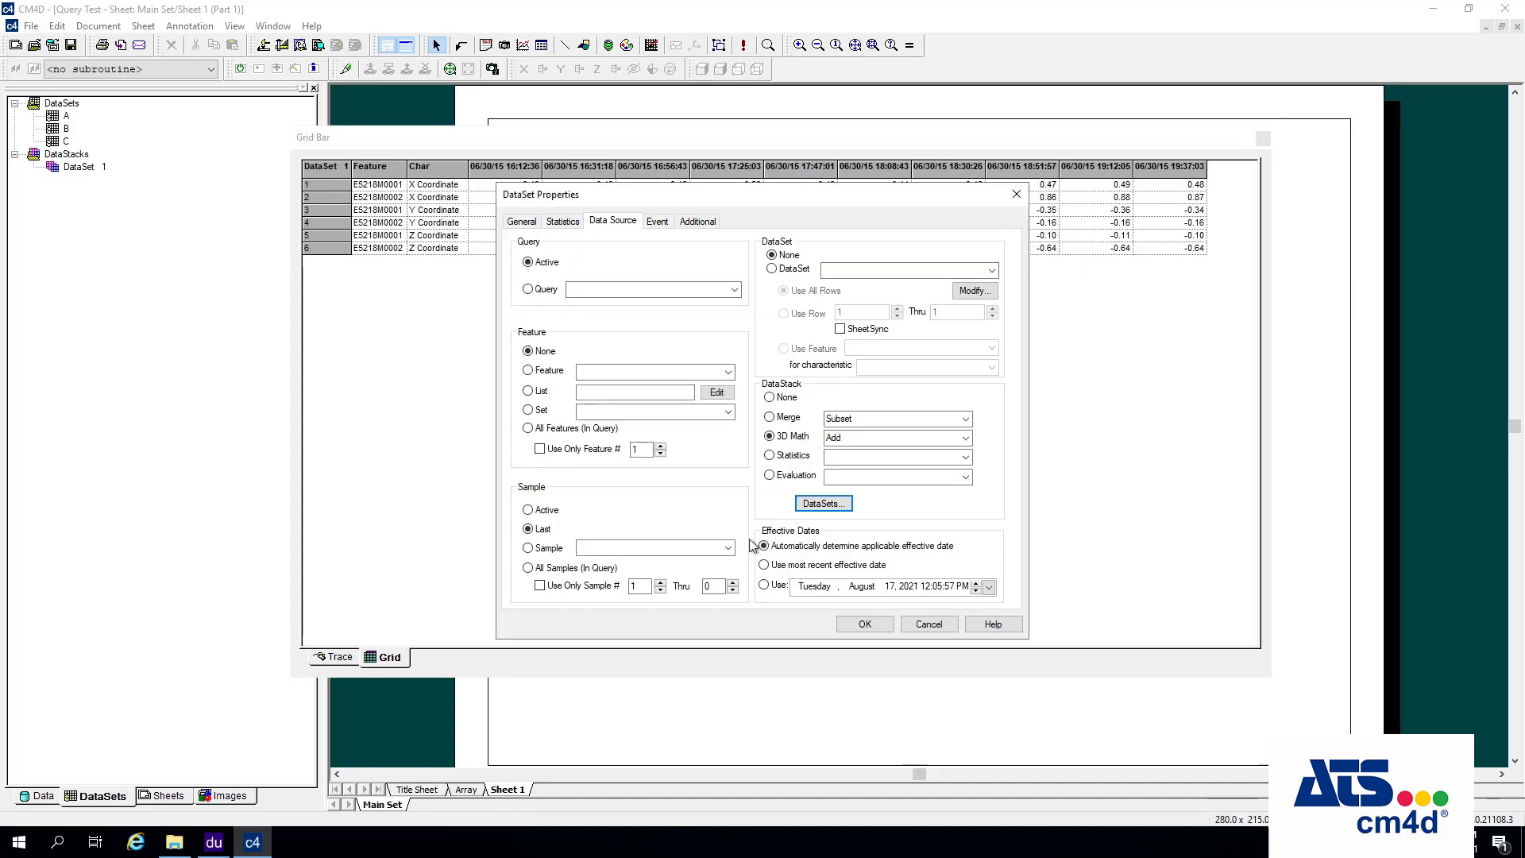
- Apply the DataStack's 3D Math Add properties and check the combined values for feature E5218M0001 in the grid
left_click(870, 624)
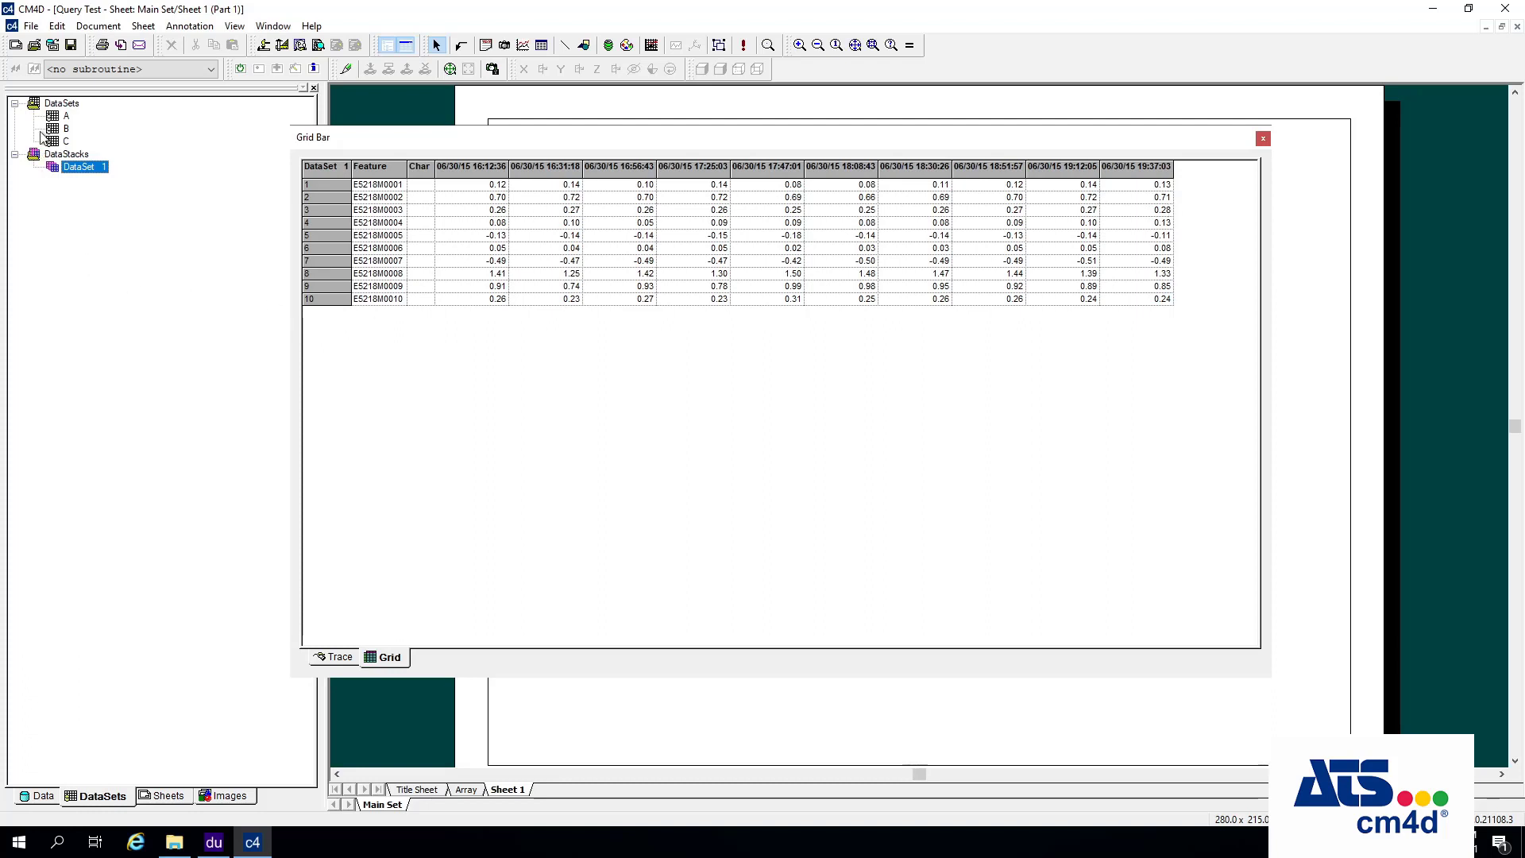
left_click(499, 186)
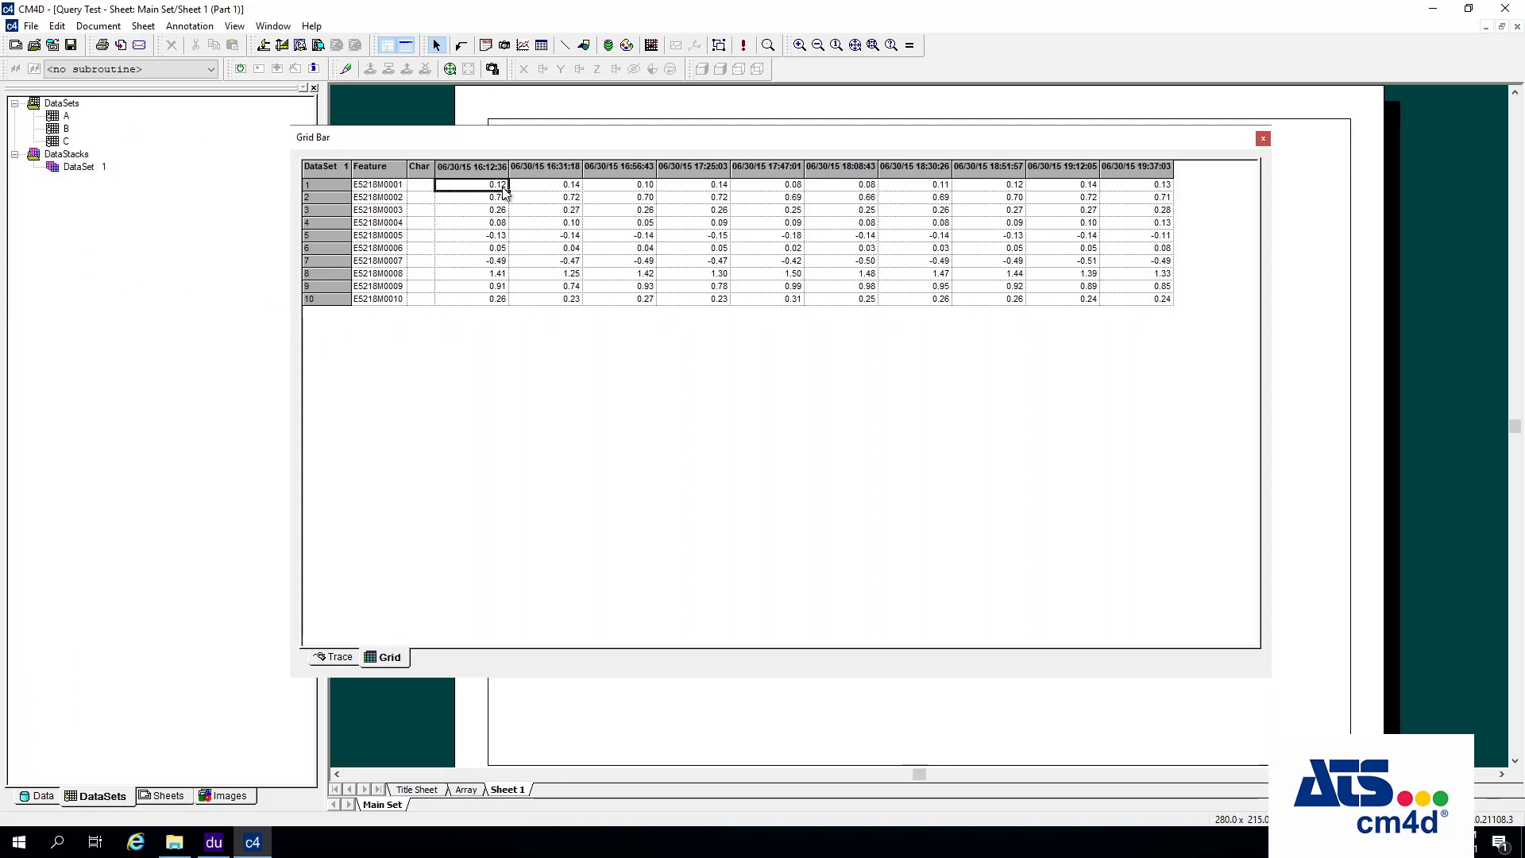
left_click(548, 187)
left_click(611, 186)
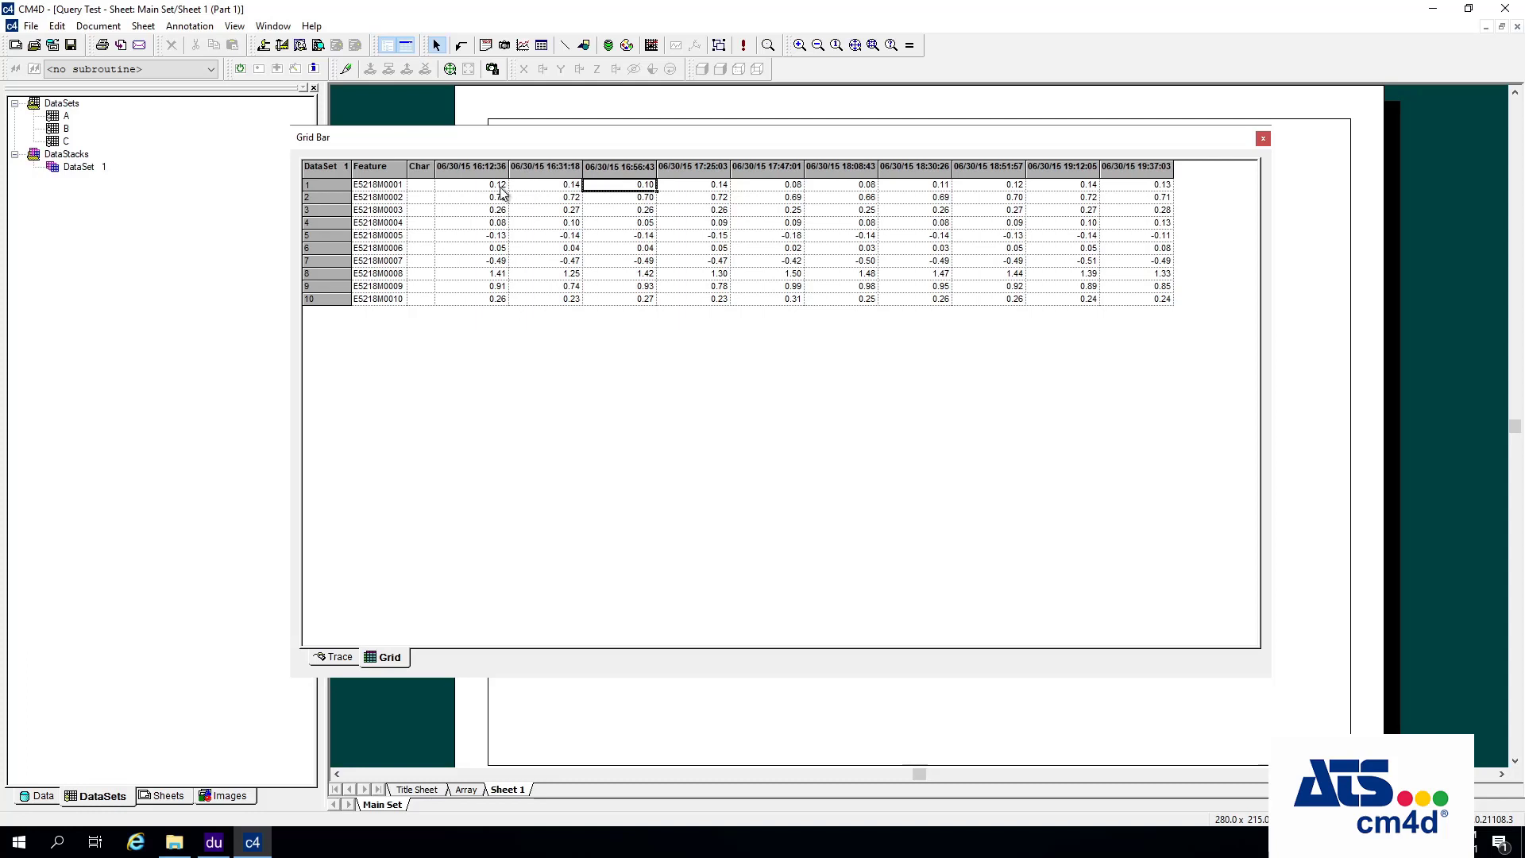
left_click(499, 187)
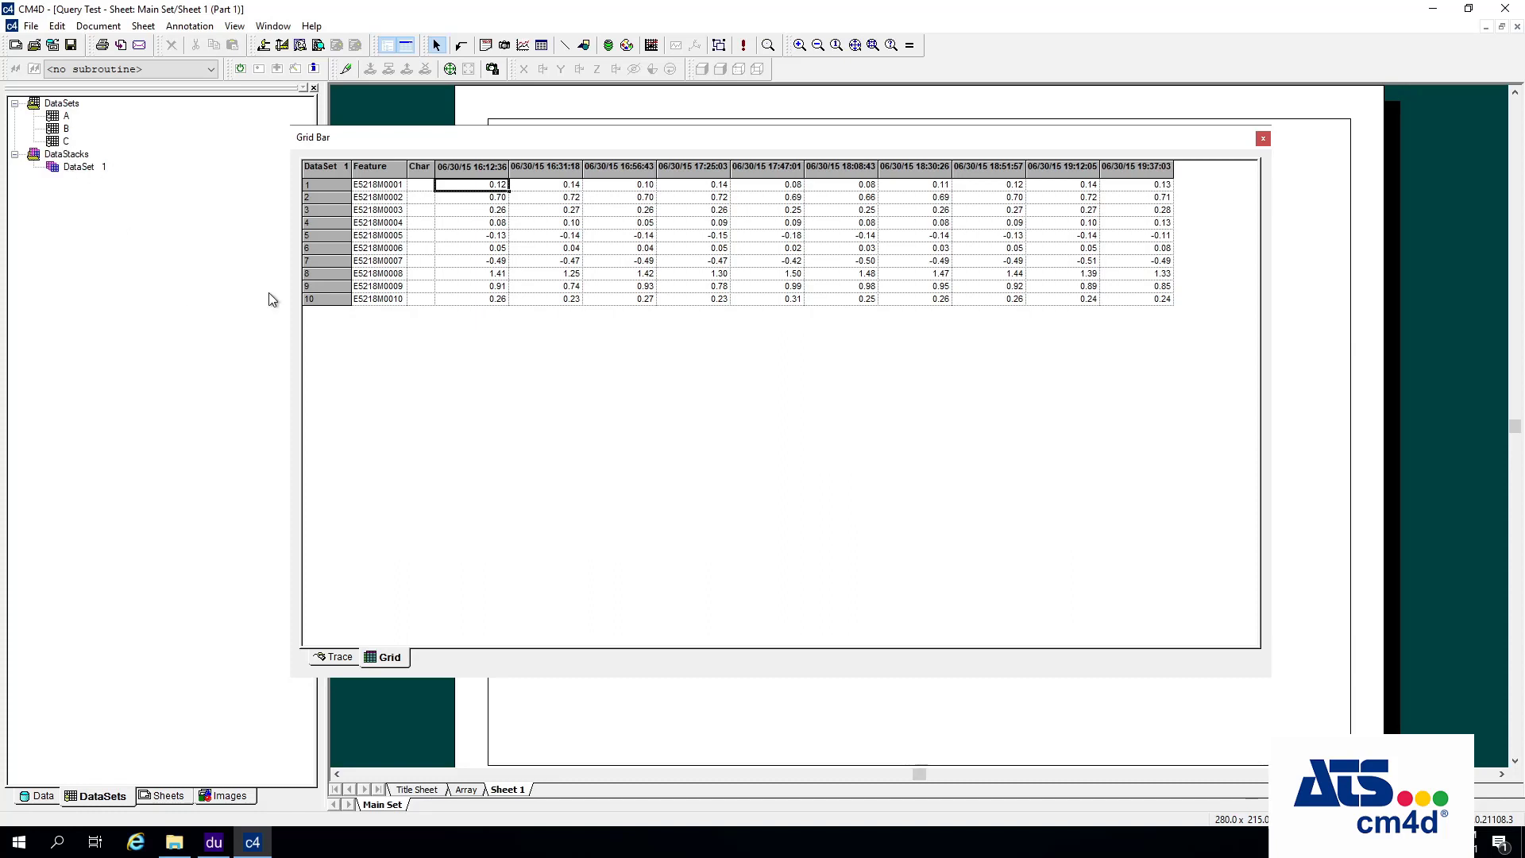
- View DataSet A, DataSet B and the DataStack in the grid, comparing E5218M0001's first sample value in each
right_click(58, 119)
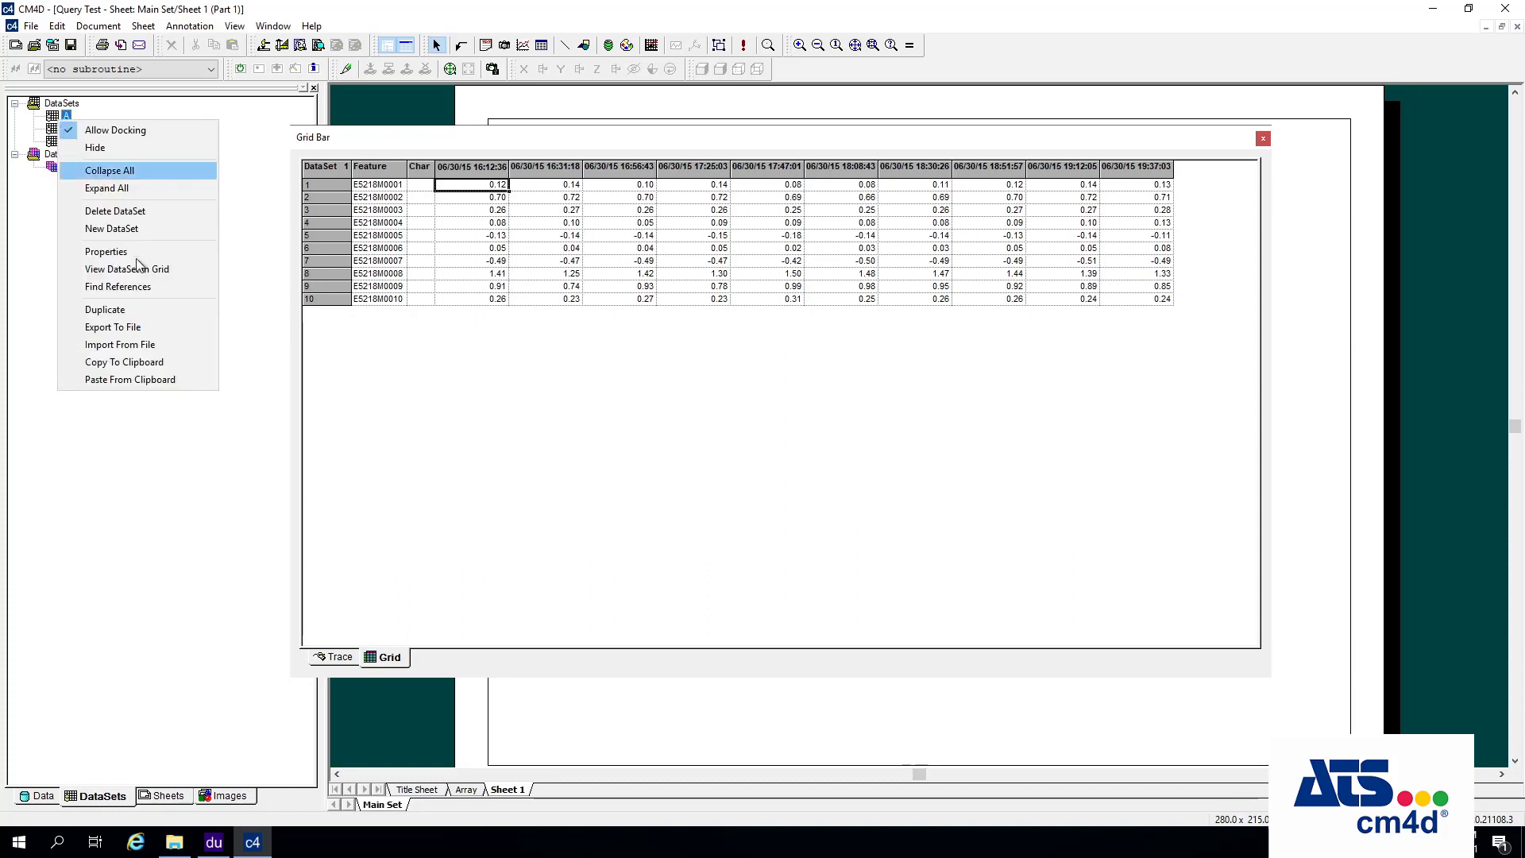
left_click(163, 270)
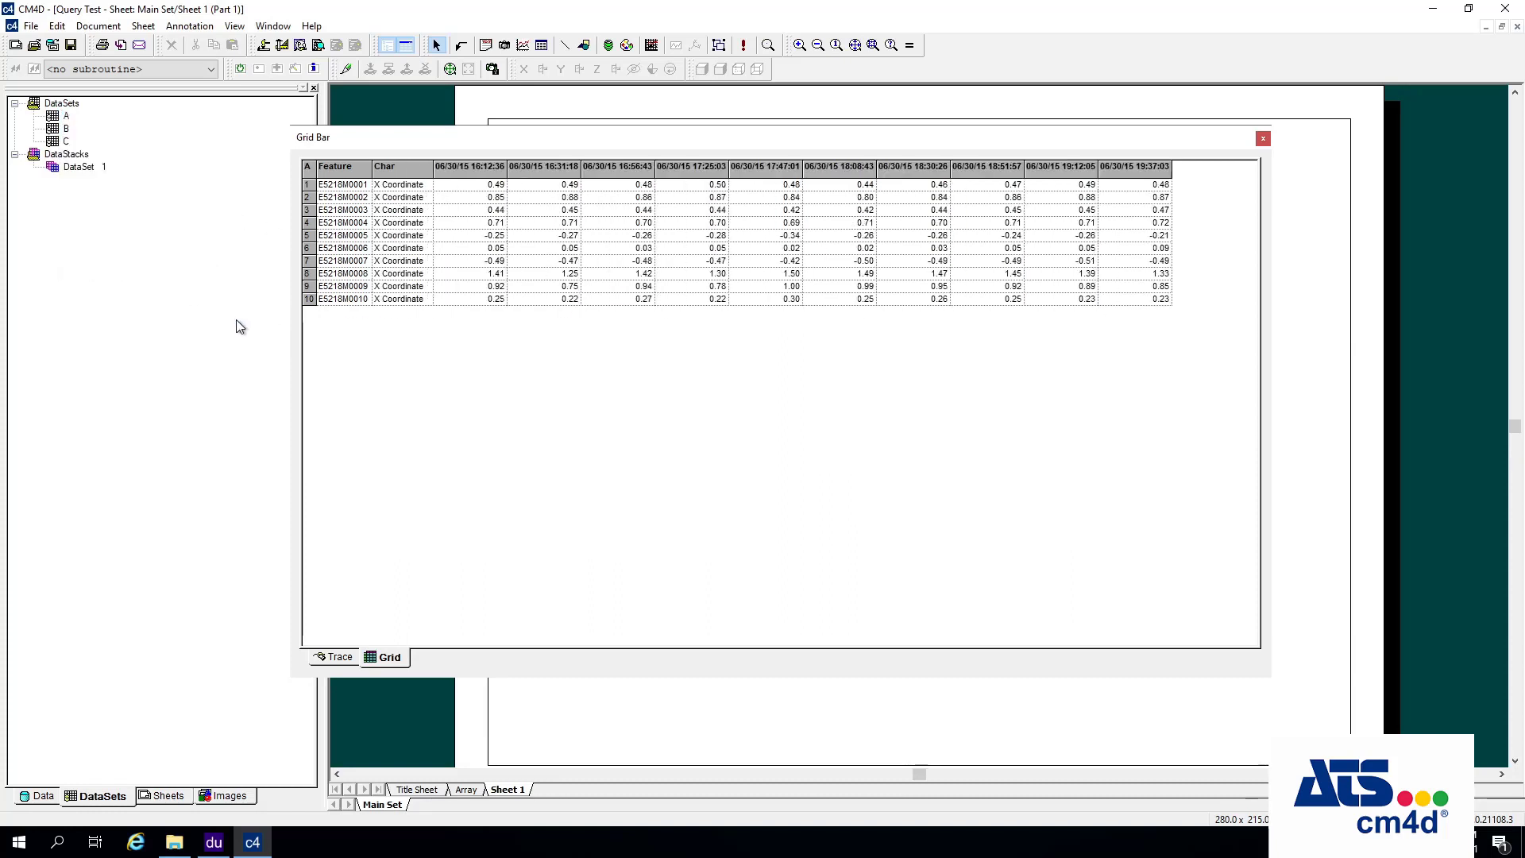
left_click(494, 187)
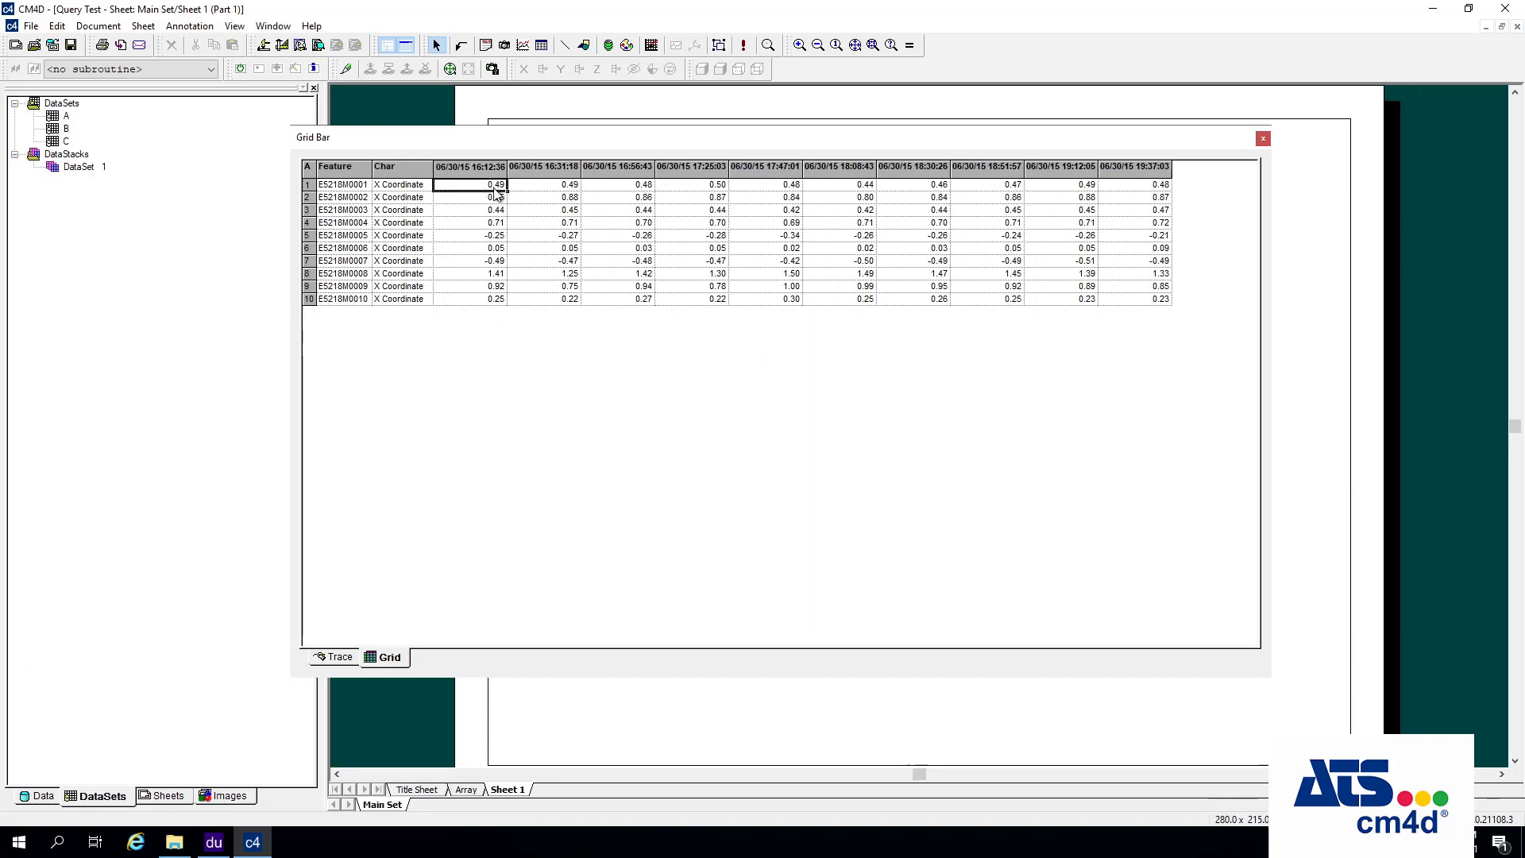
right_click(66, 128)
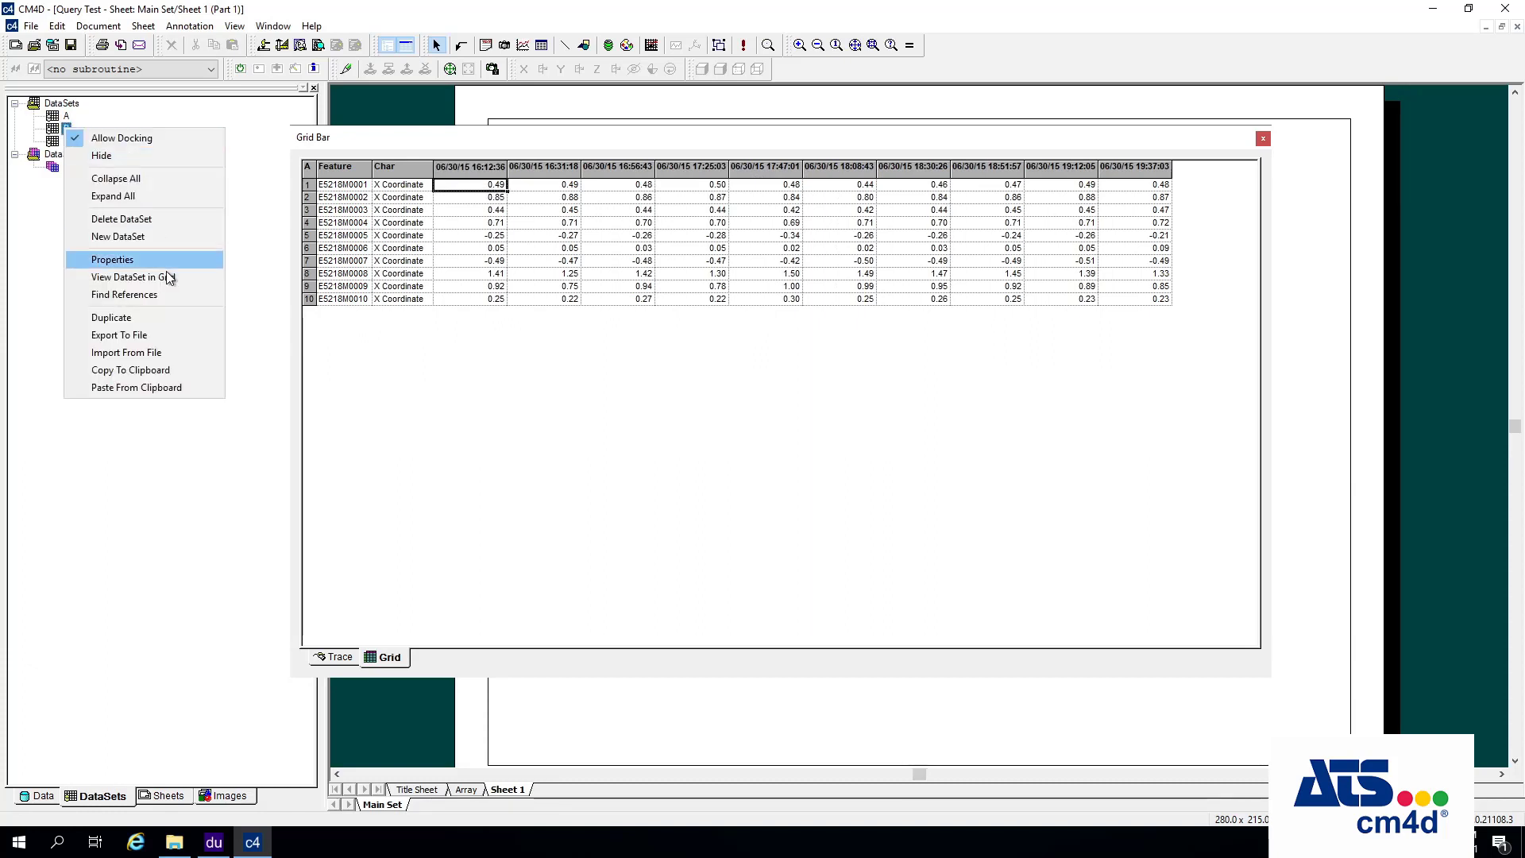
left_click(165, 275)
left_click(475, 189)
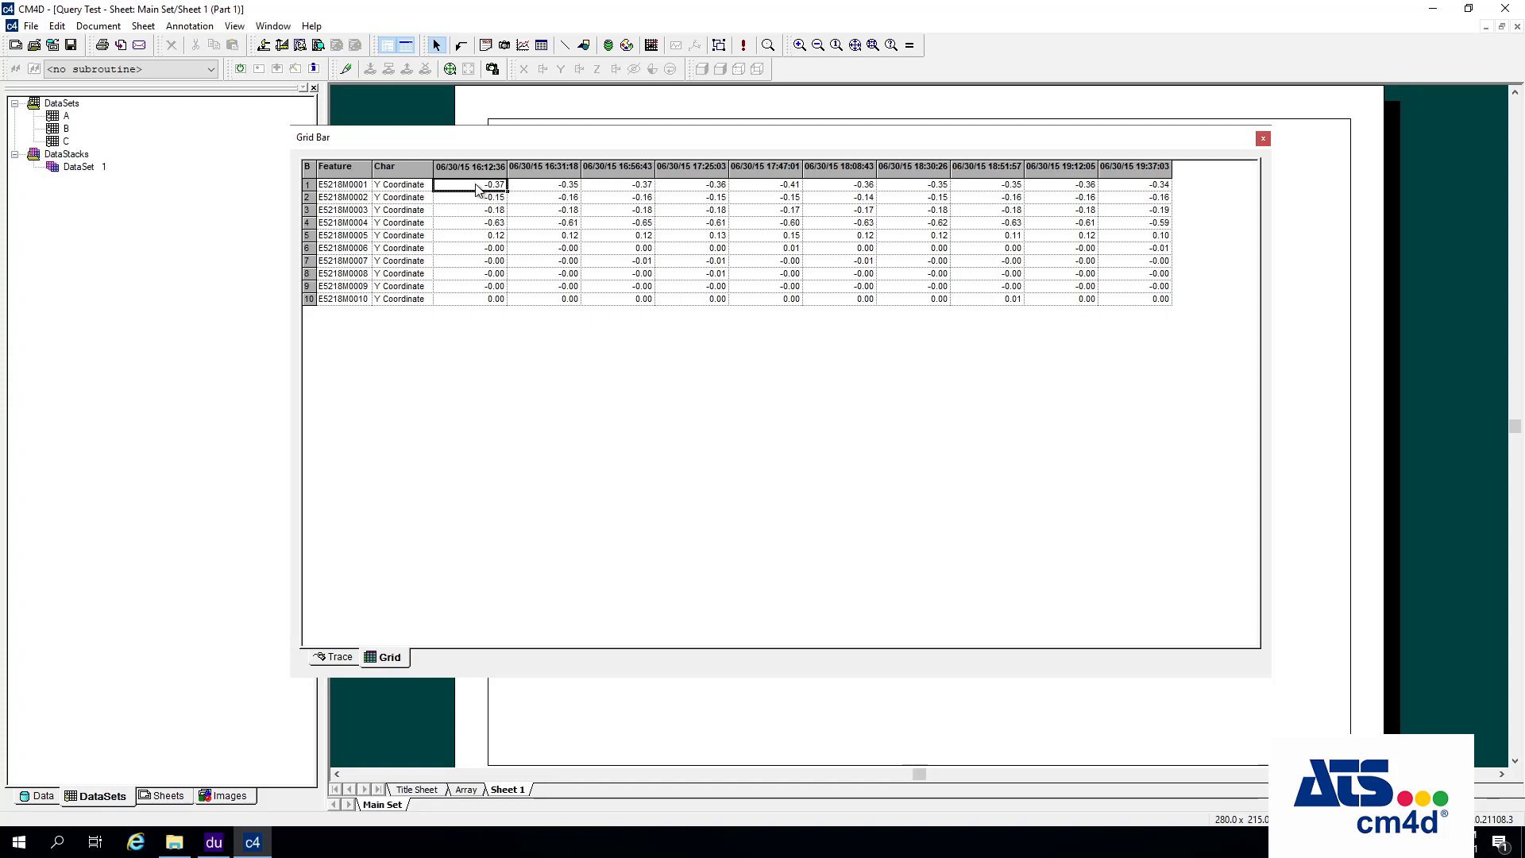
right_click(92, 170)
left_click(194, 318)
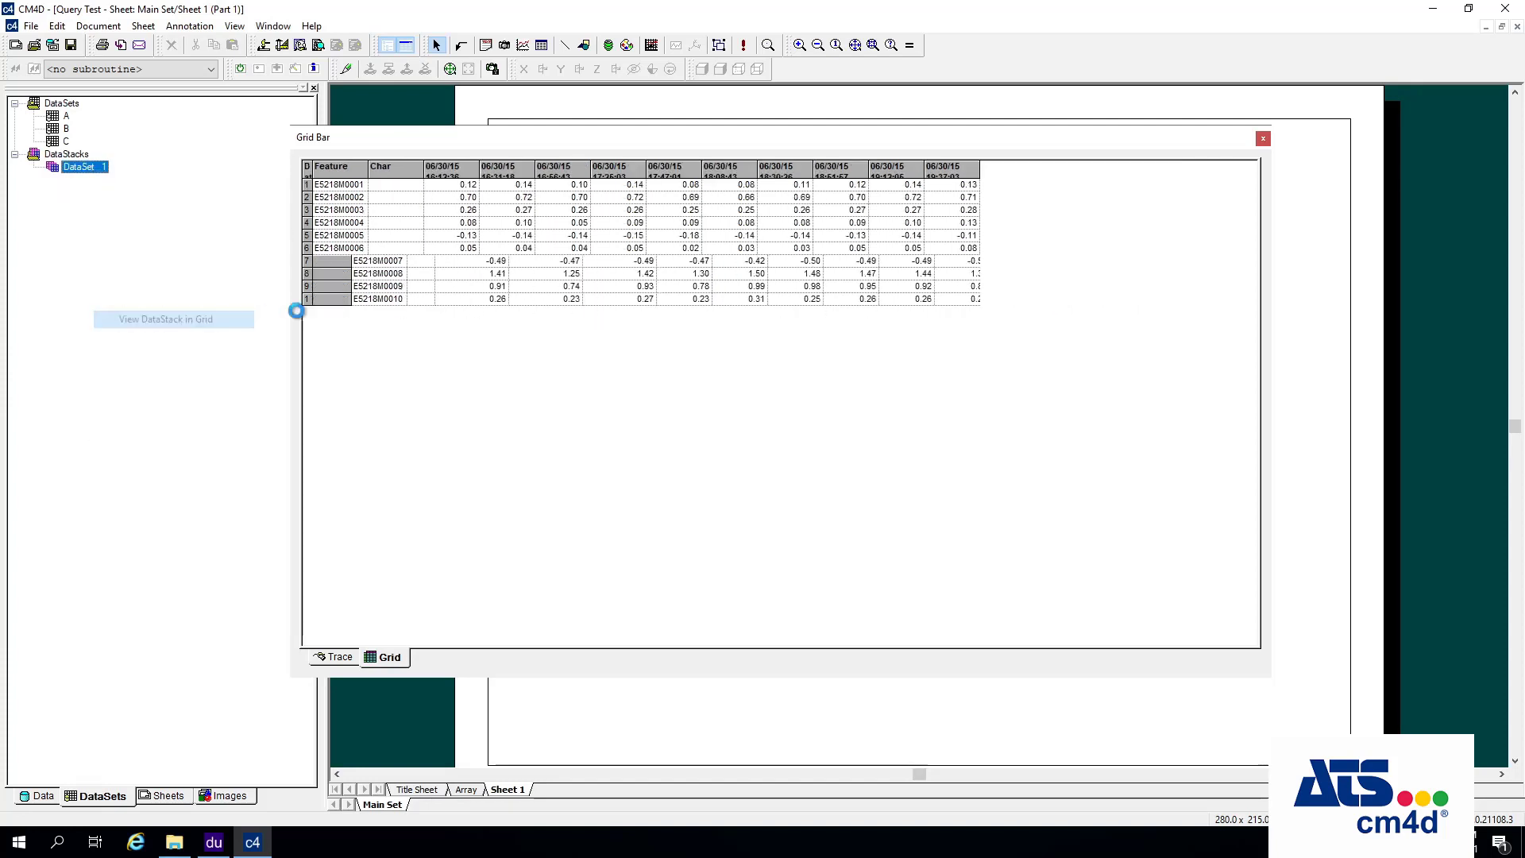
left_click(478, 184)
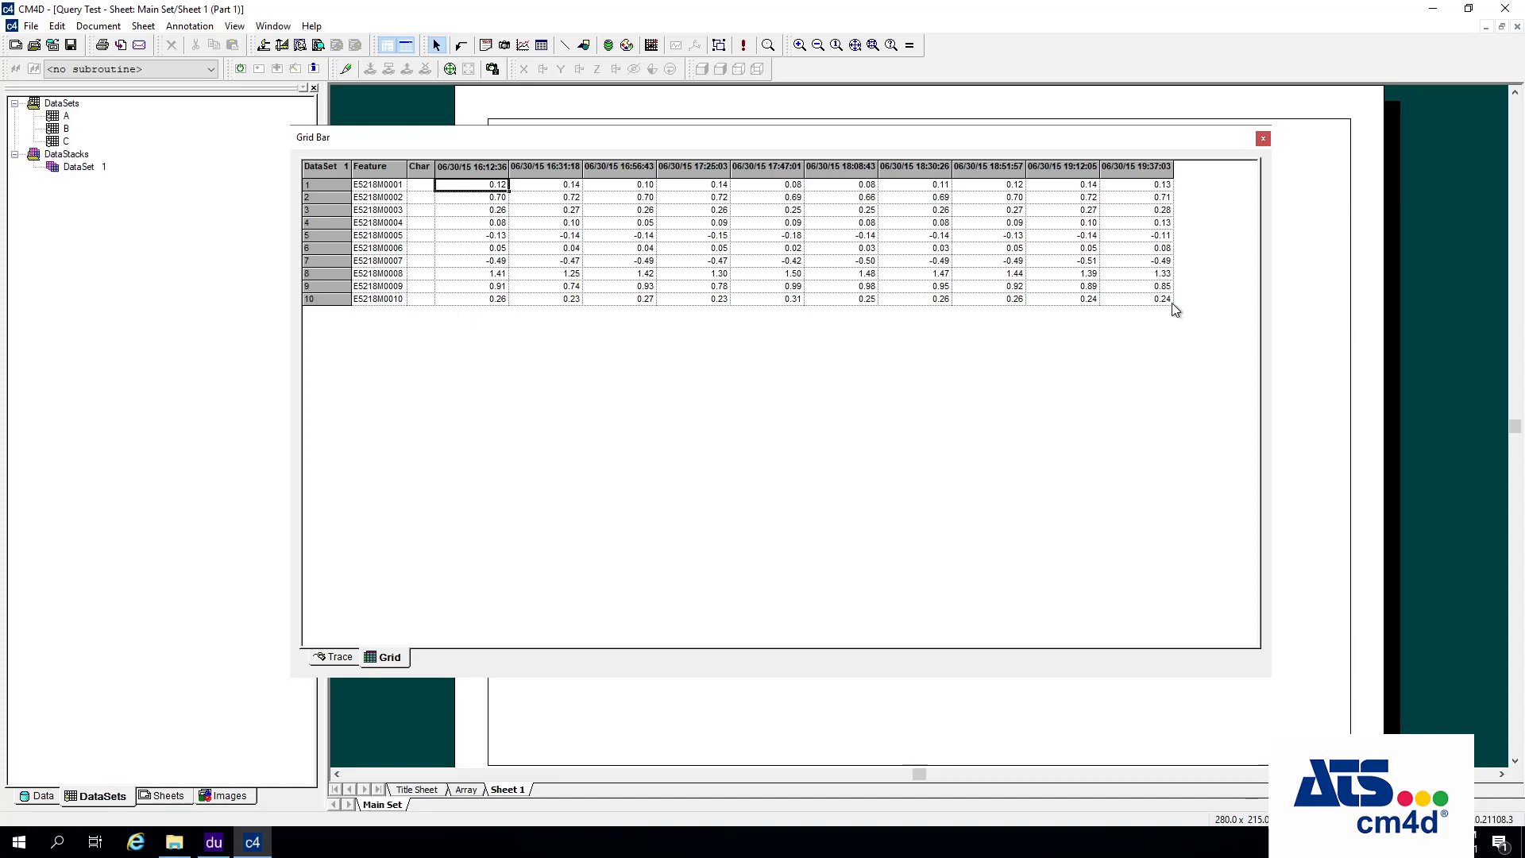
- Compare E5218M0002's first sample value across DataSet A, DataSet B and the DataStack in the grid
right_click(65, 116)
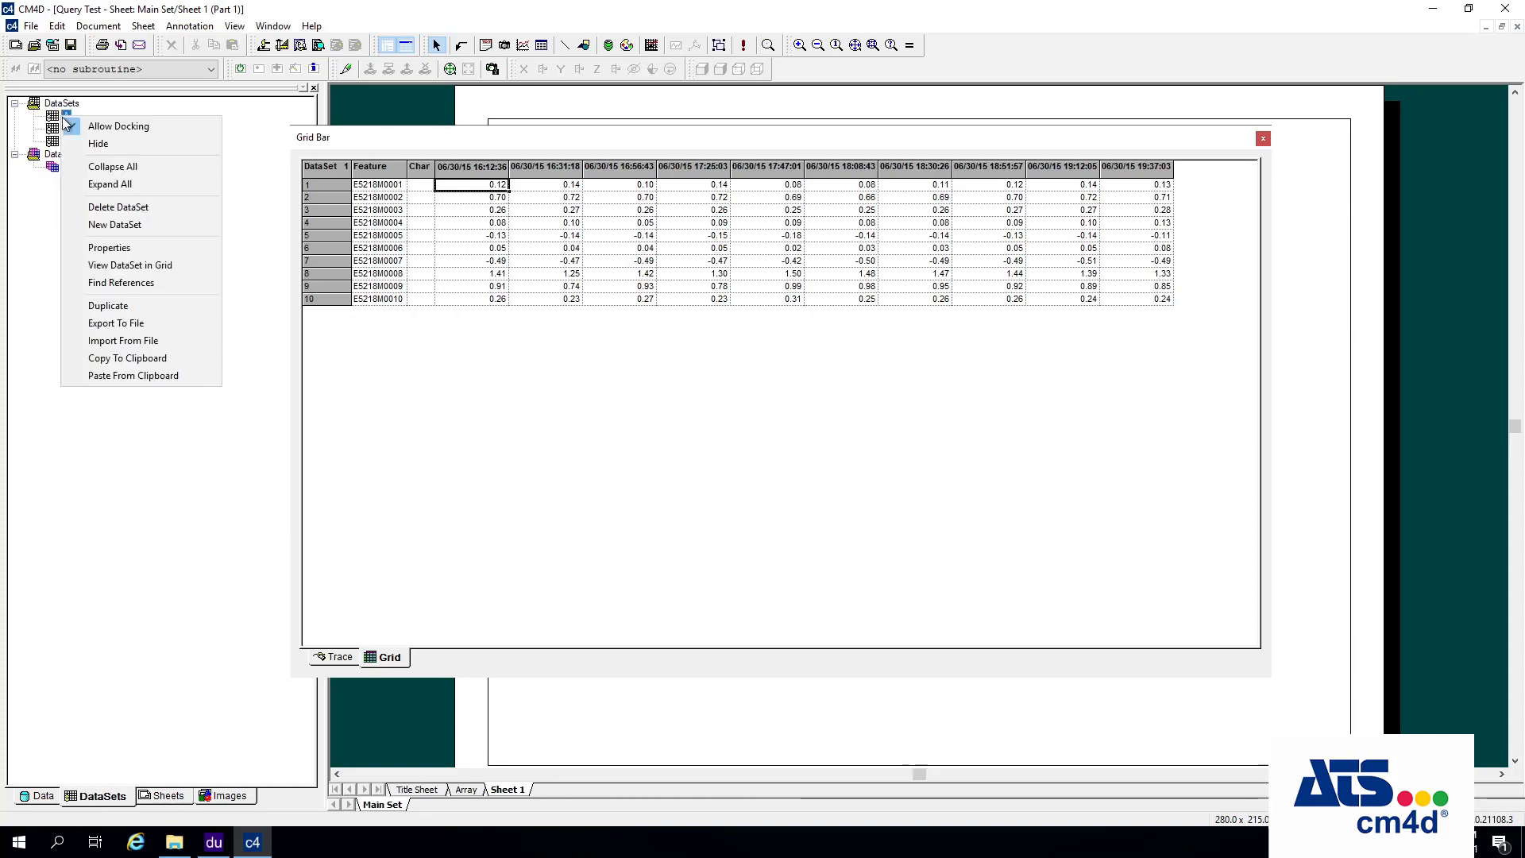
left_click(150, 264)
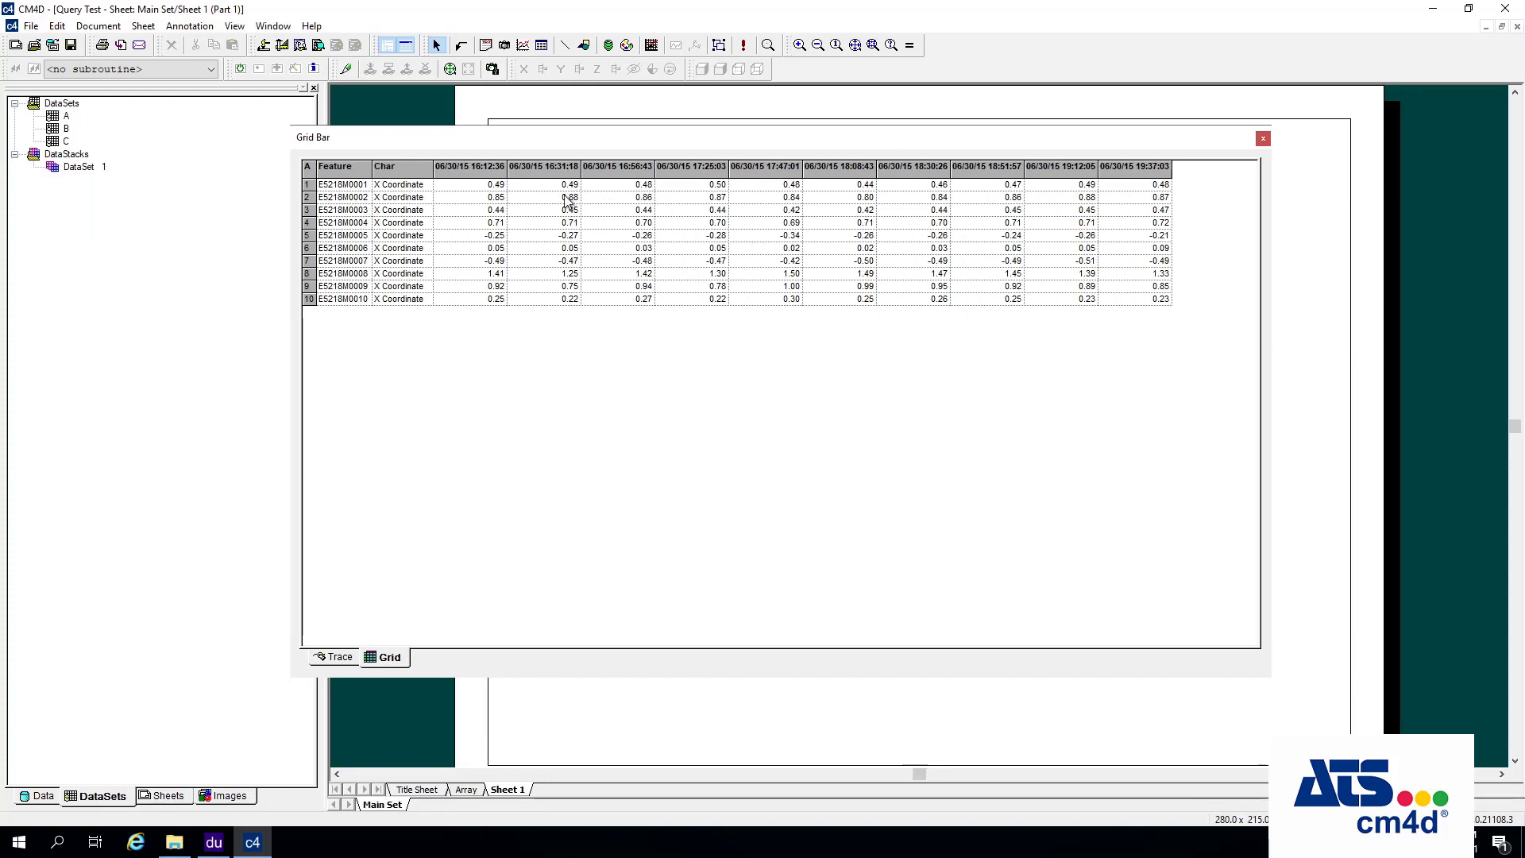
left_click(498, 200)
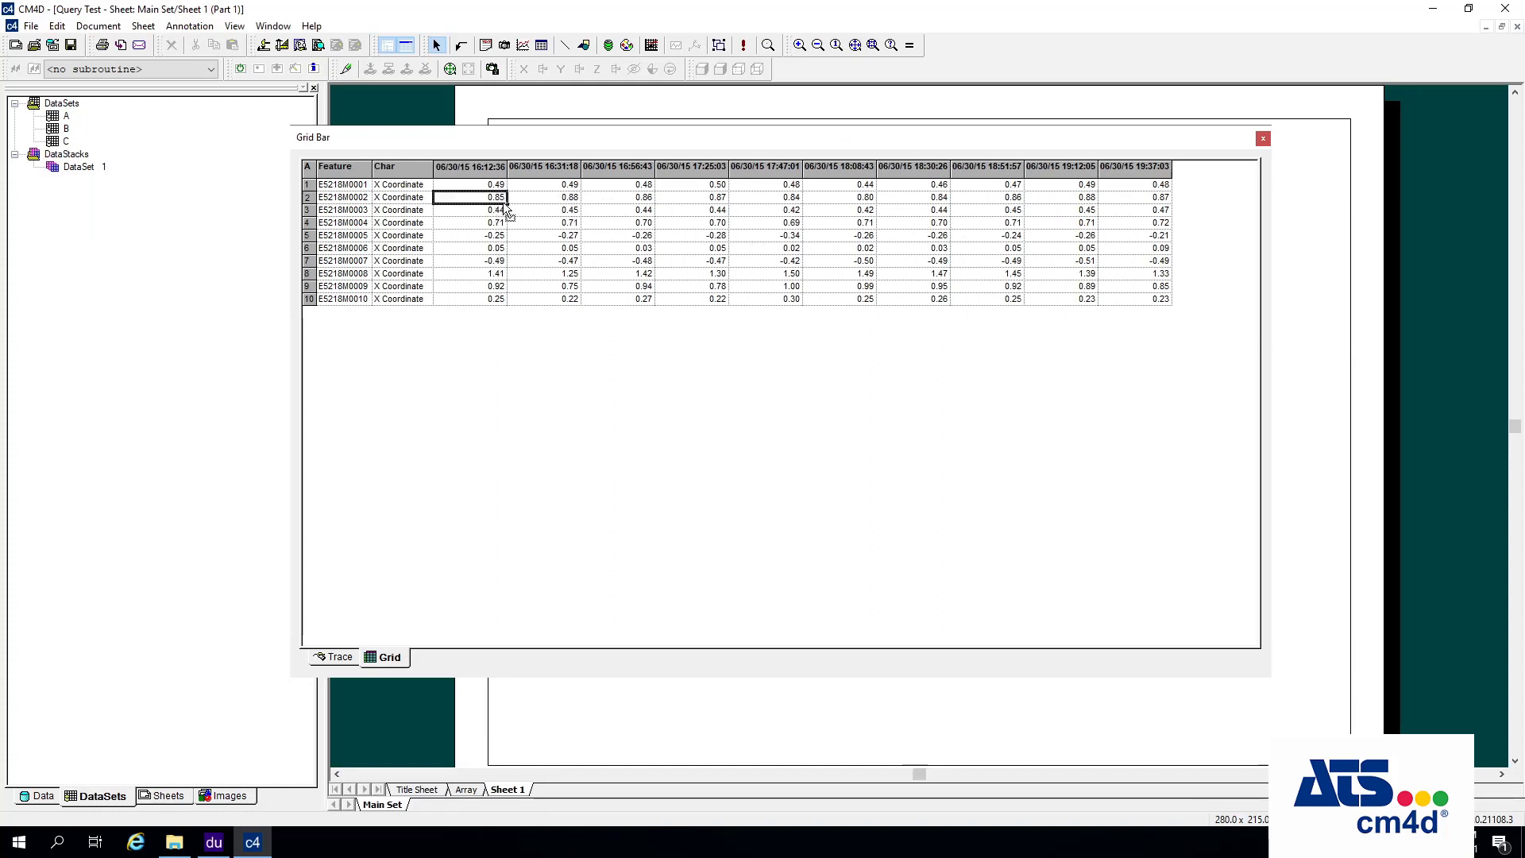
right_click(60, 124)
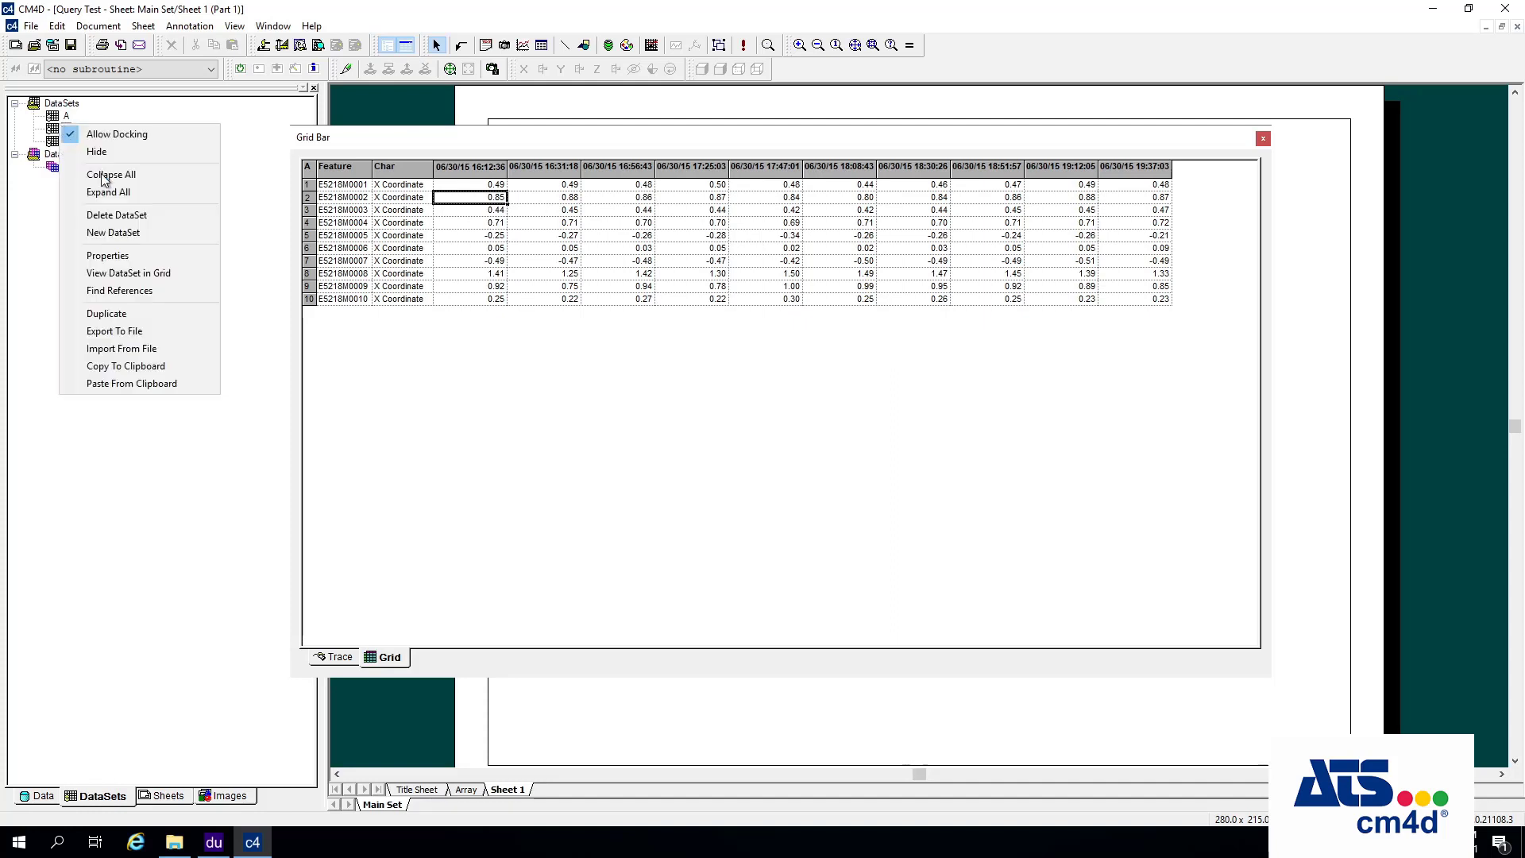
left_click(131, 273)
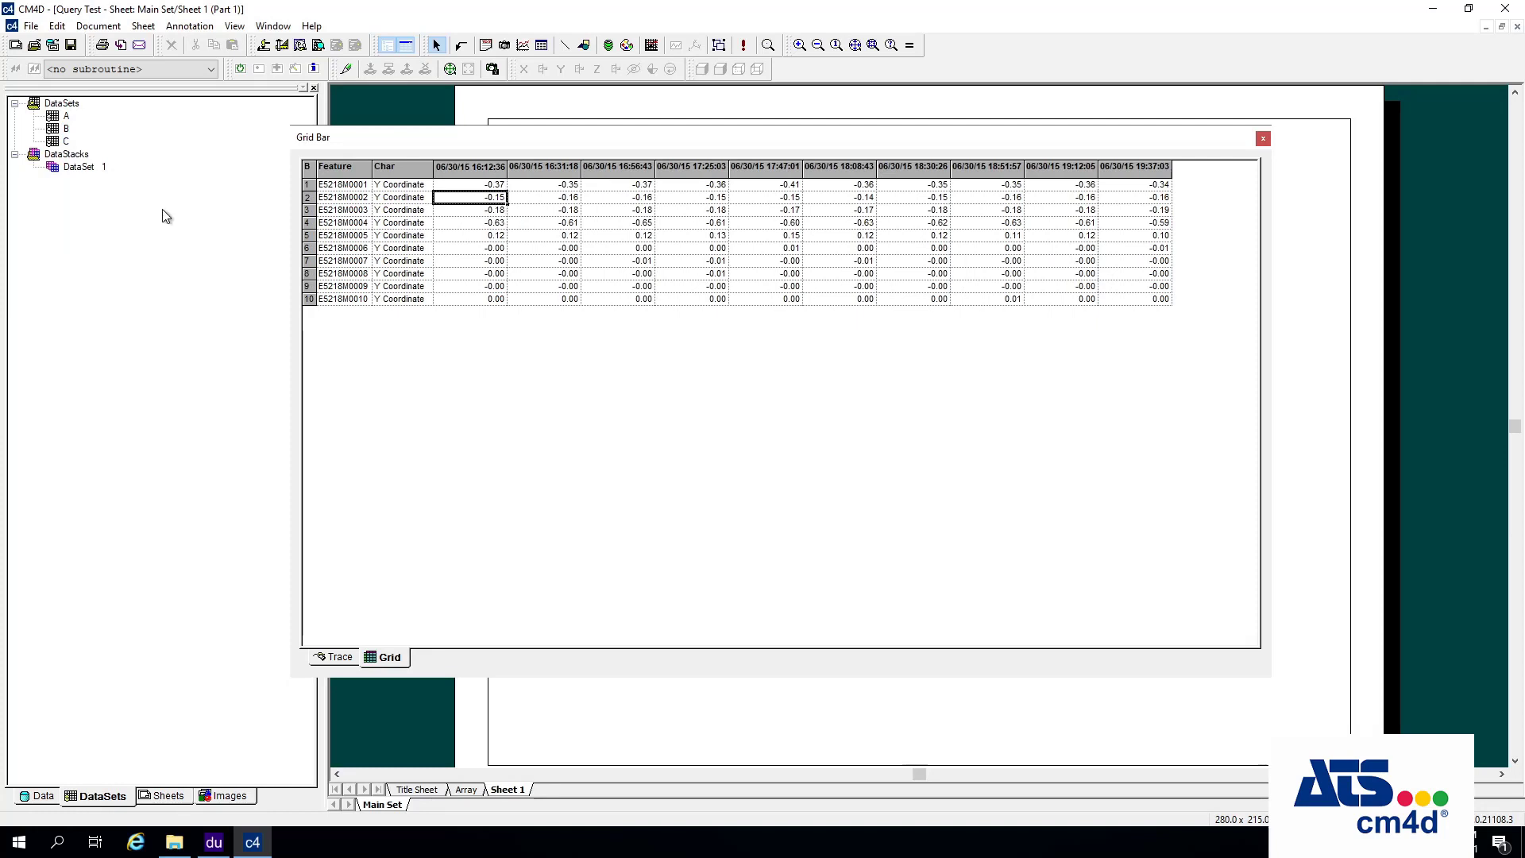
right_click(97, 177)
left_click(131, 319)
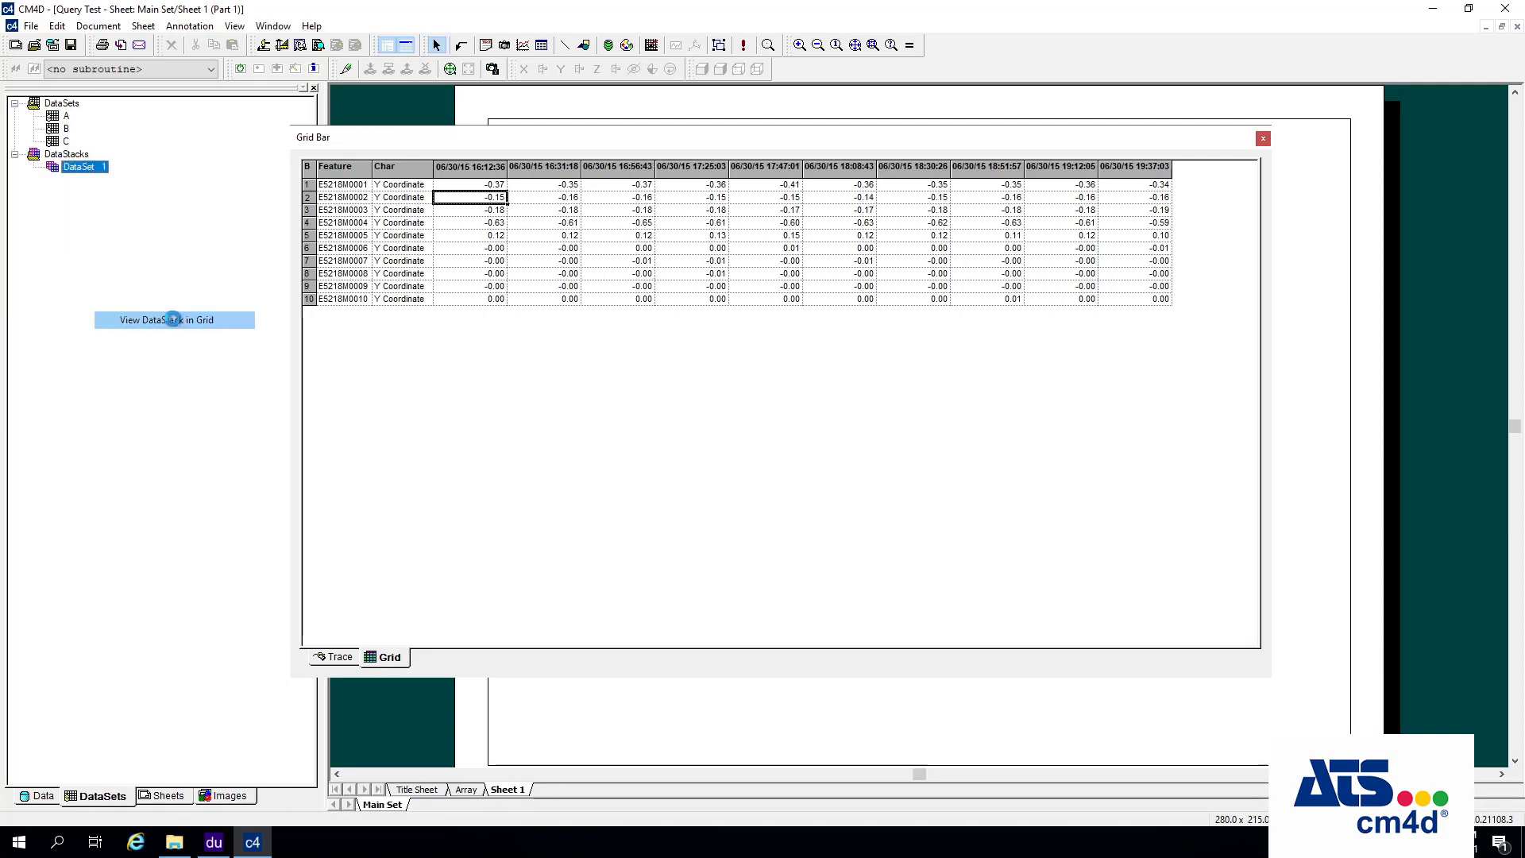
left_click(498, 198)
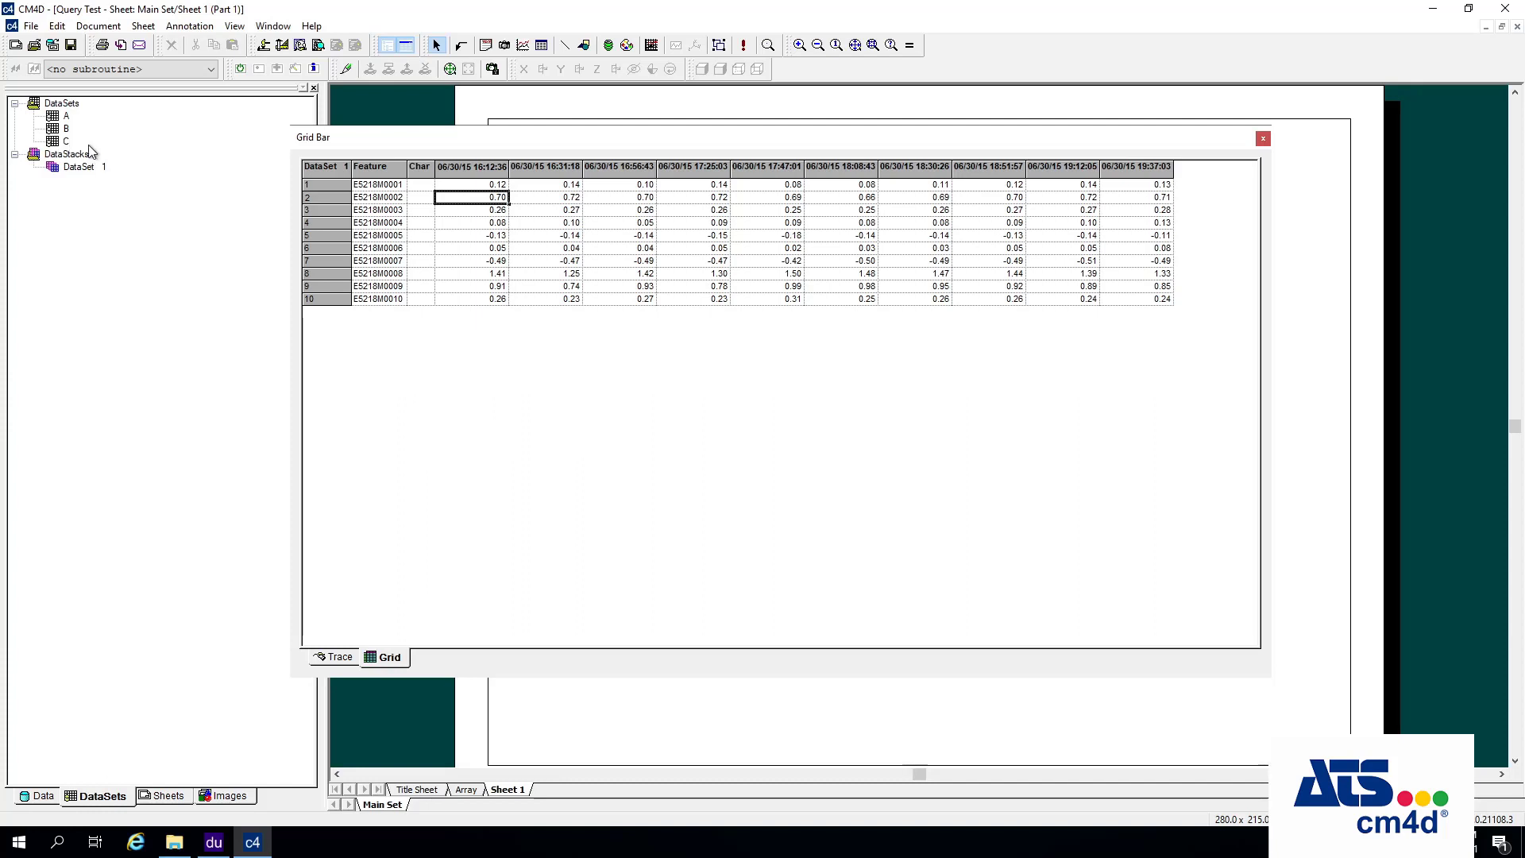
left_click(66, 116)
left_click(67, 130)
- Try adding DataSet C to the stacked DataSets alongside A and B for 3D Math Add, and apply the properties
left_click(88, 169)
double_click(88, 168)
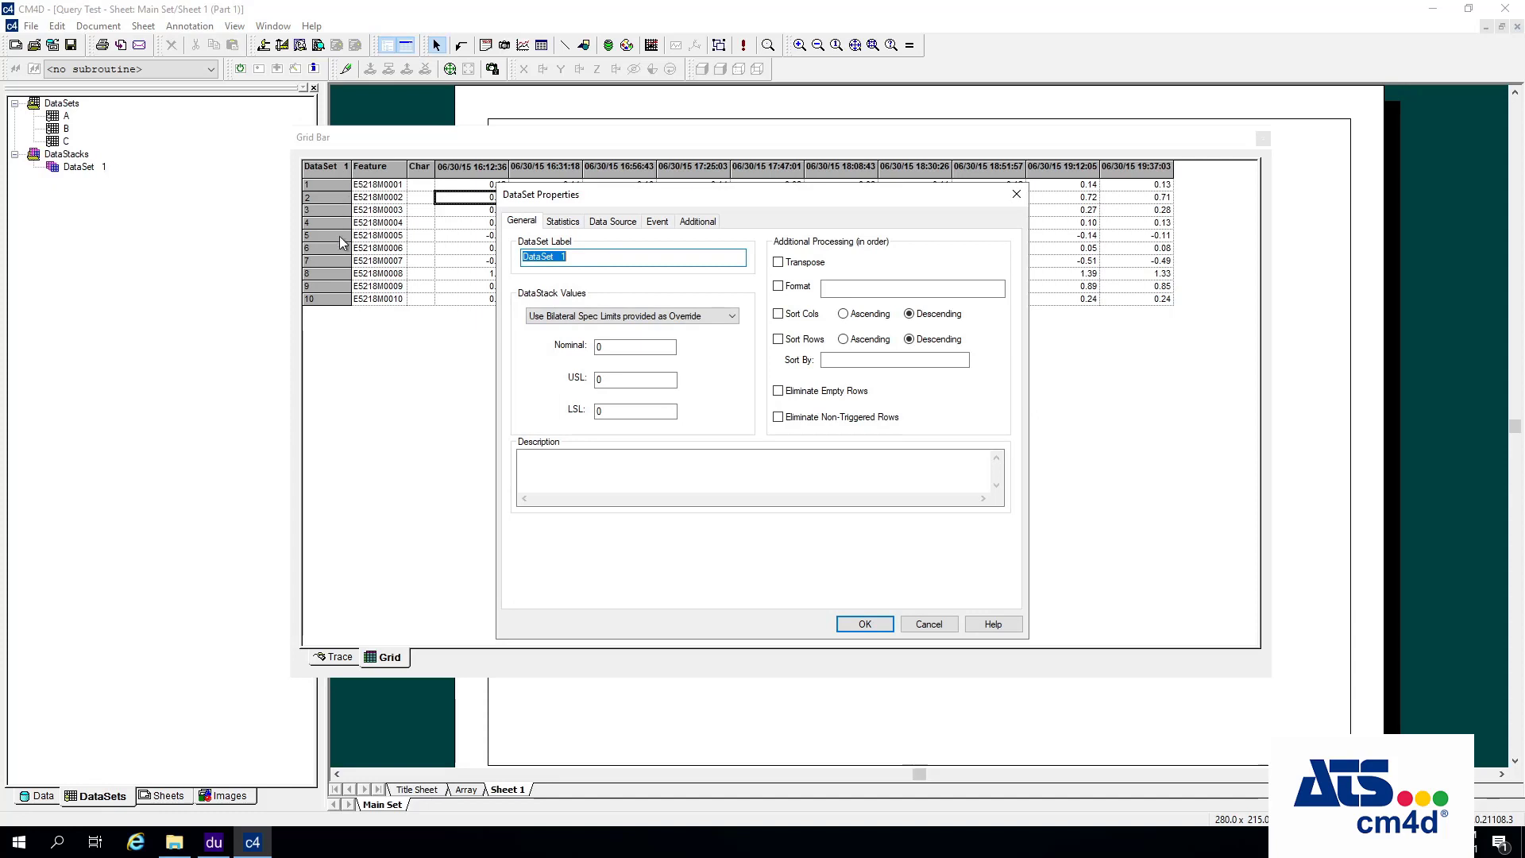
left_click(639, 222)
left_click(836, 505)
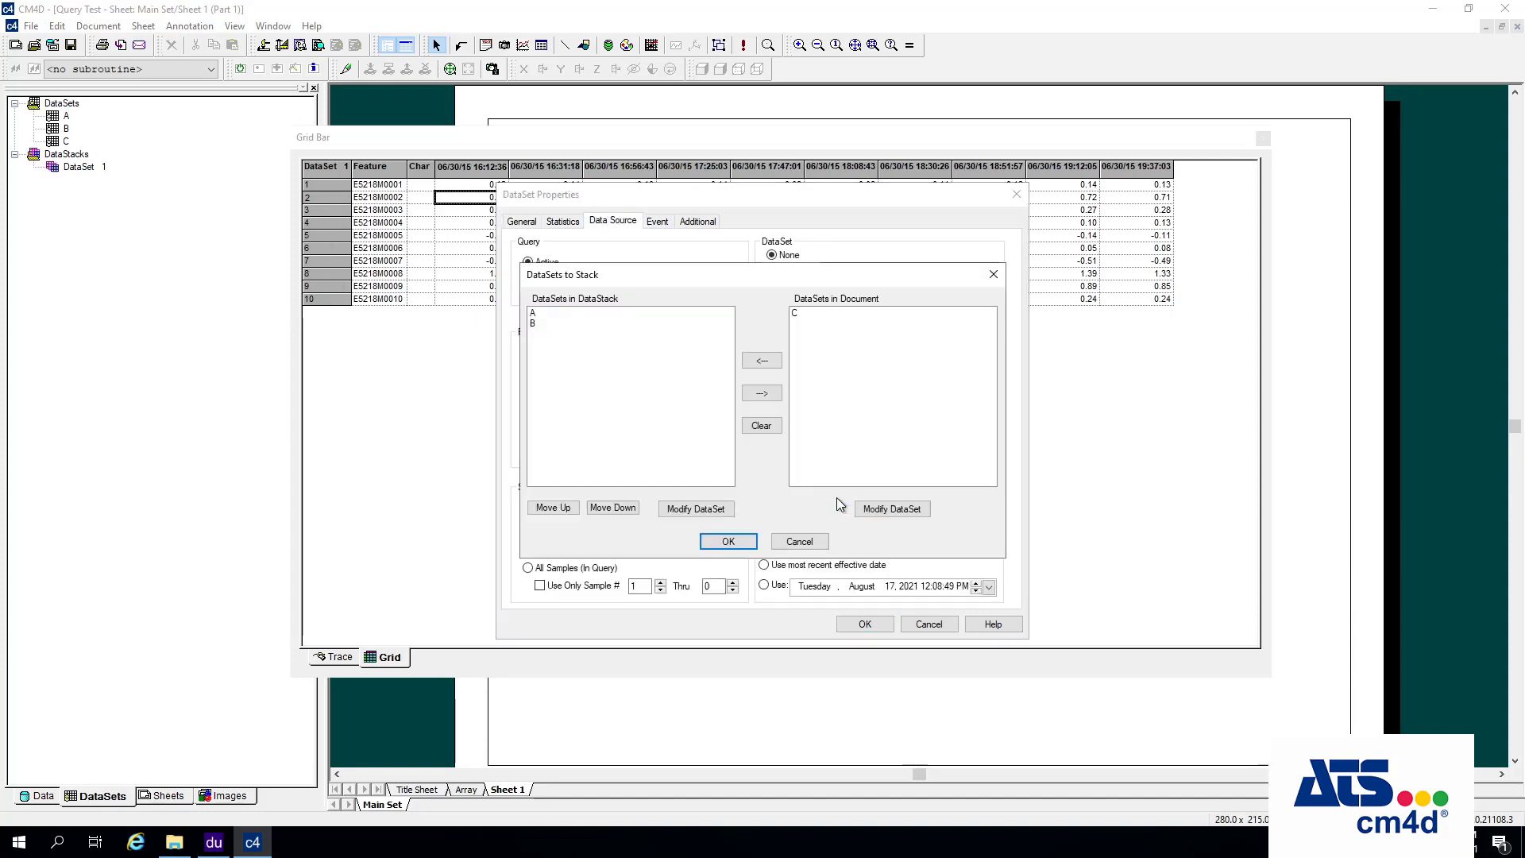
left_click(803, 315)
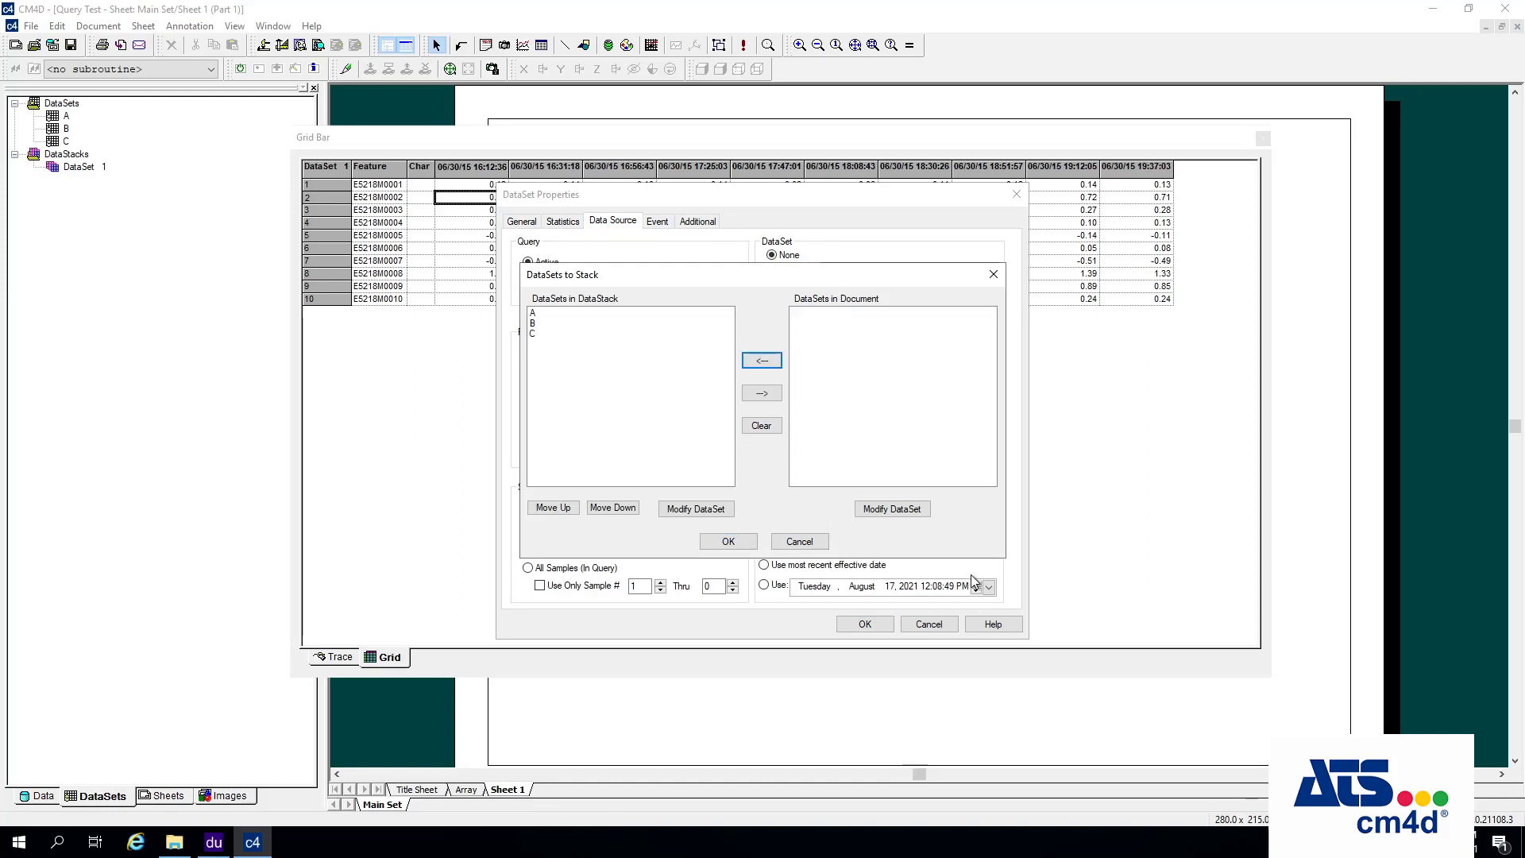
left_click(728, 542)
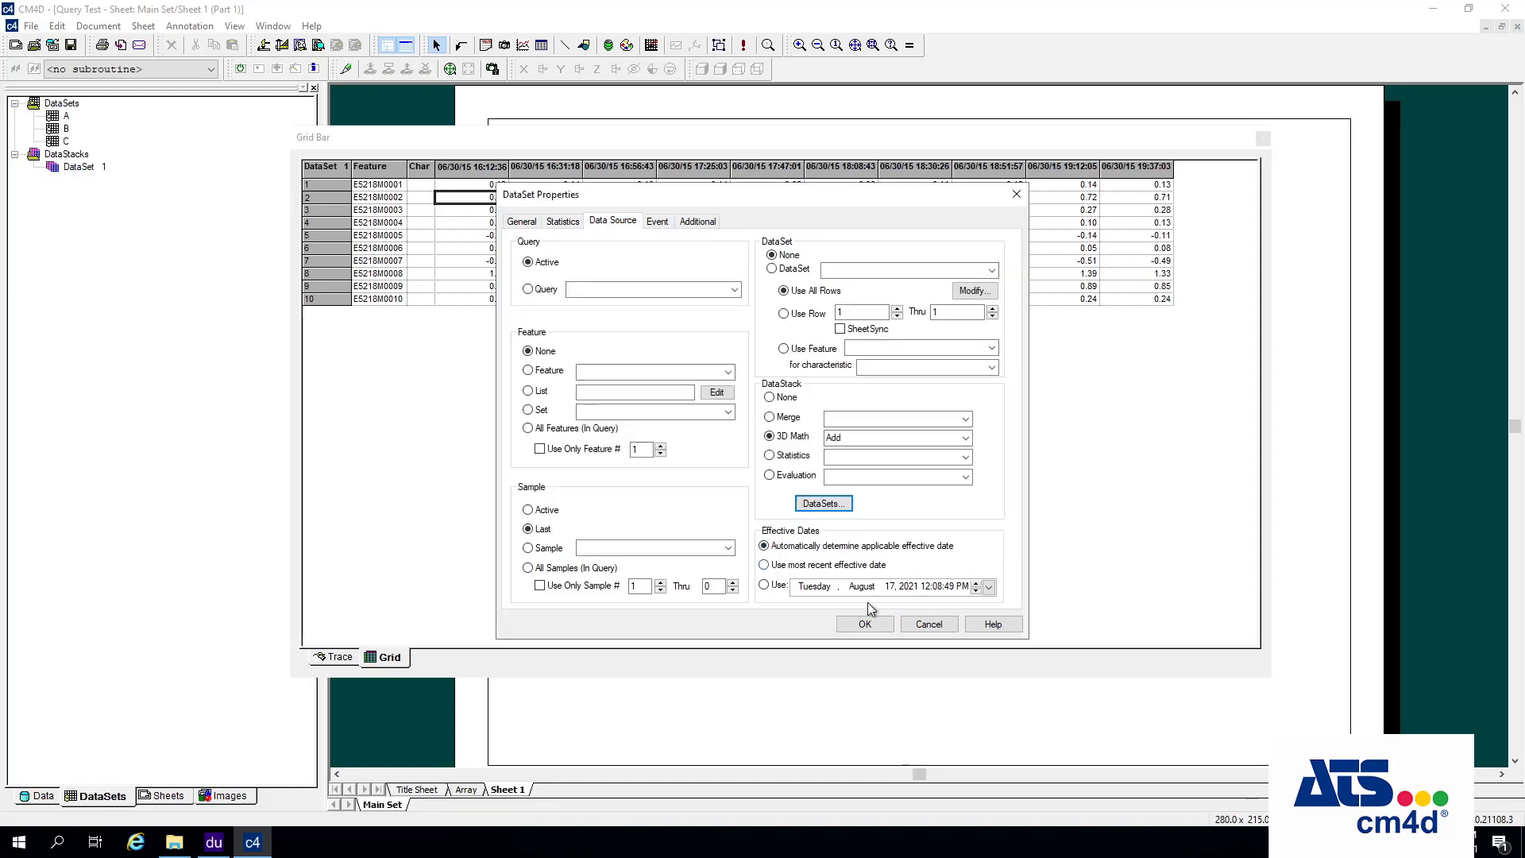
left_click(865, 624)
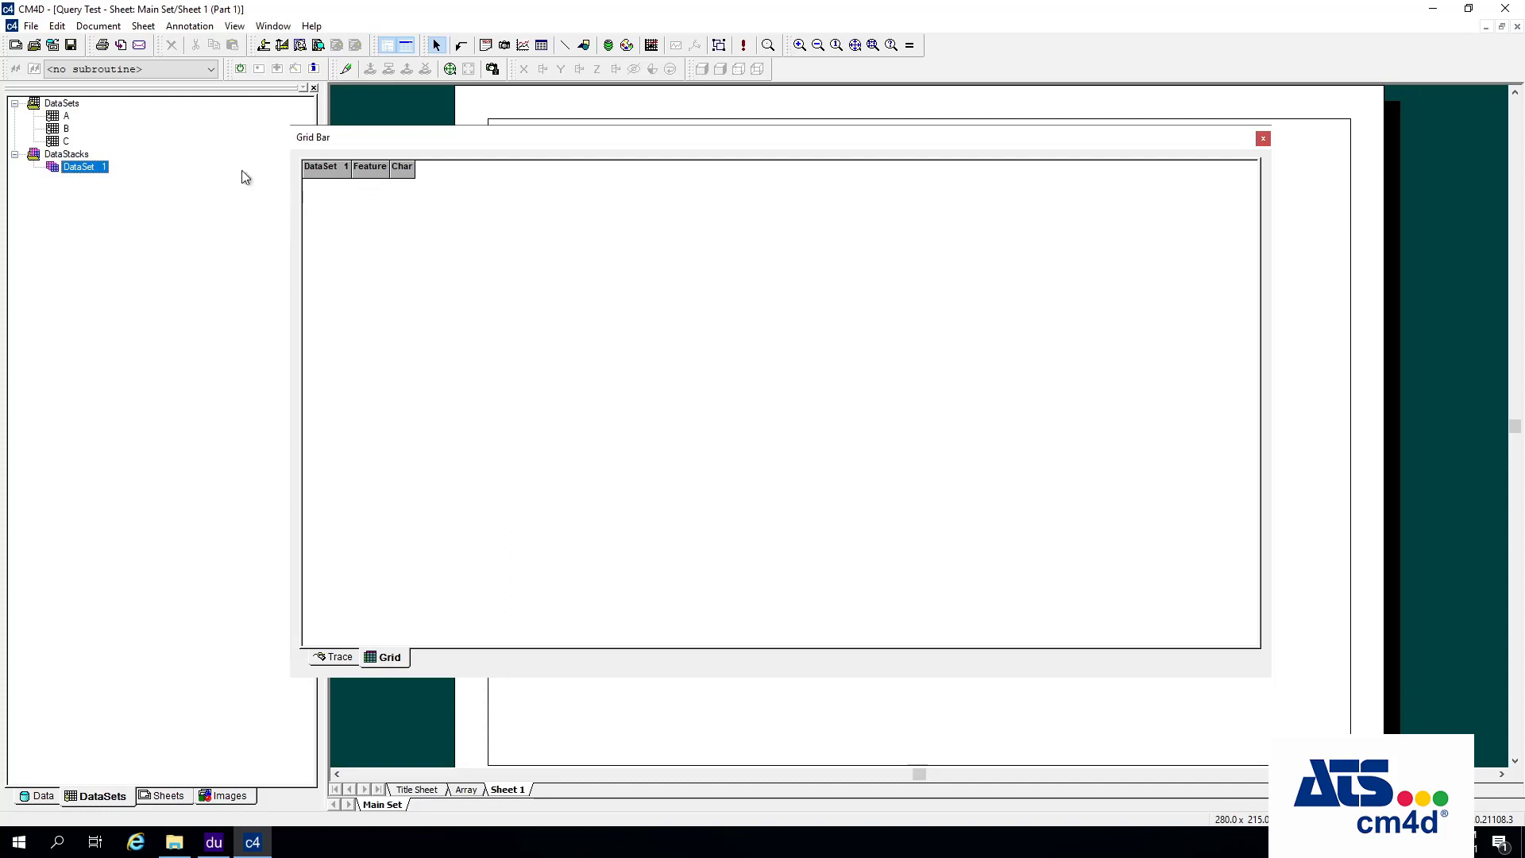
- Take DataSet C back out of the stacked DataSets, leaving A and B, and apply the DataStack's properties
double_click(82, 171)
left_click(614, 221)
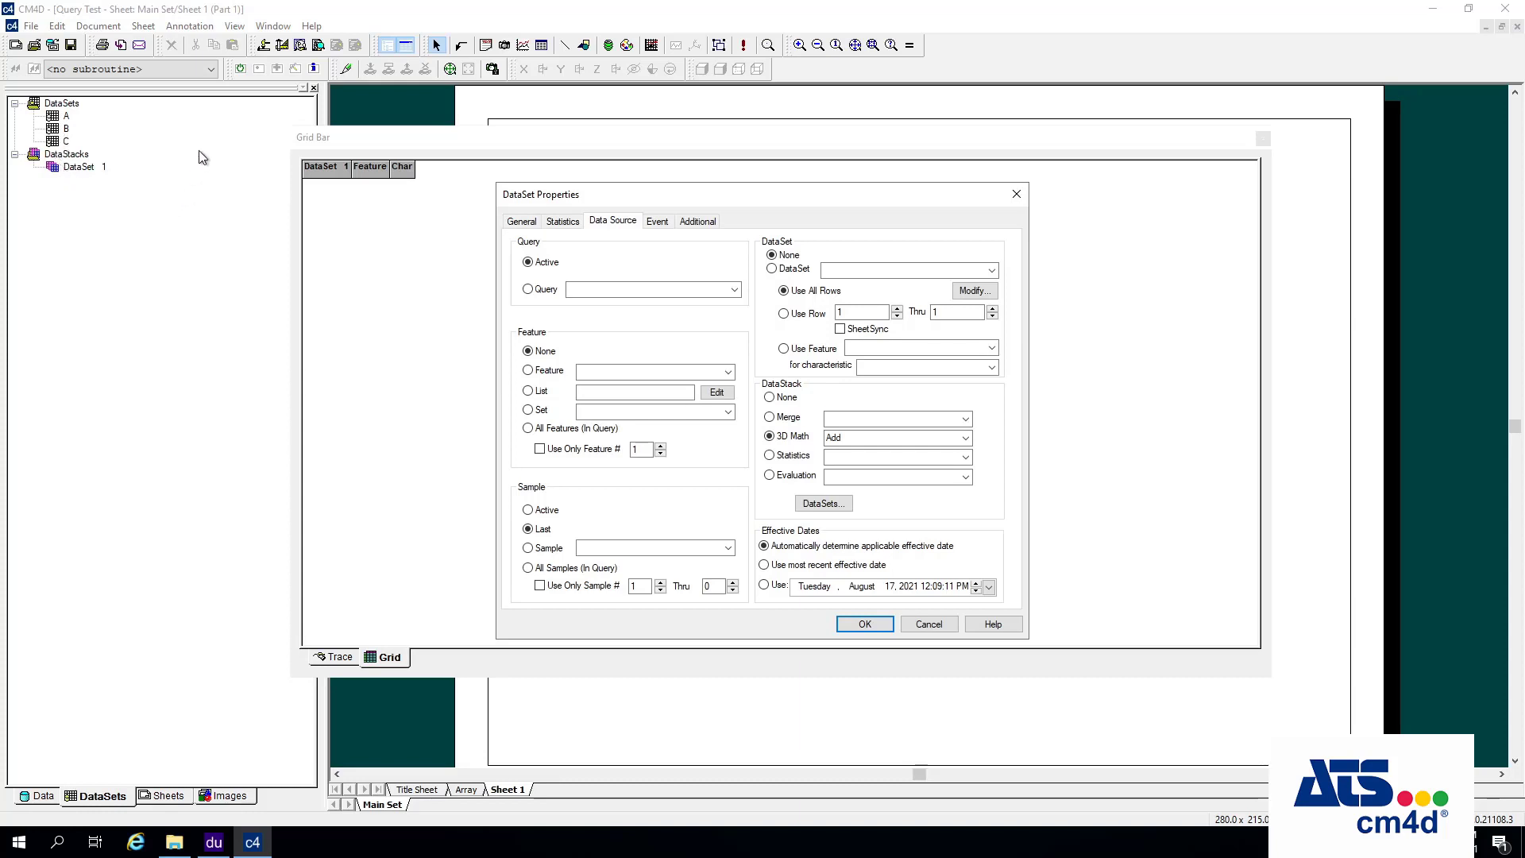
left_click(836, 505)
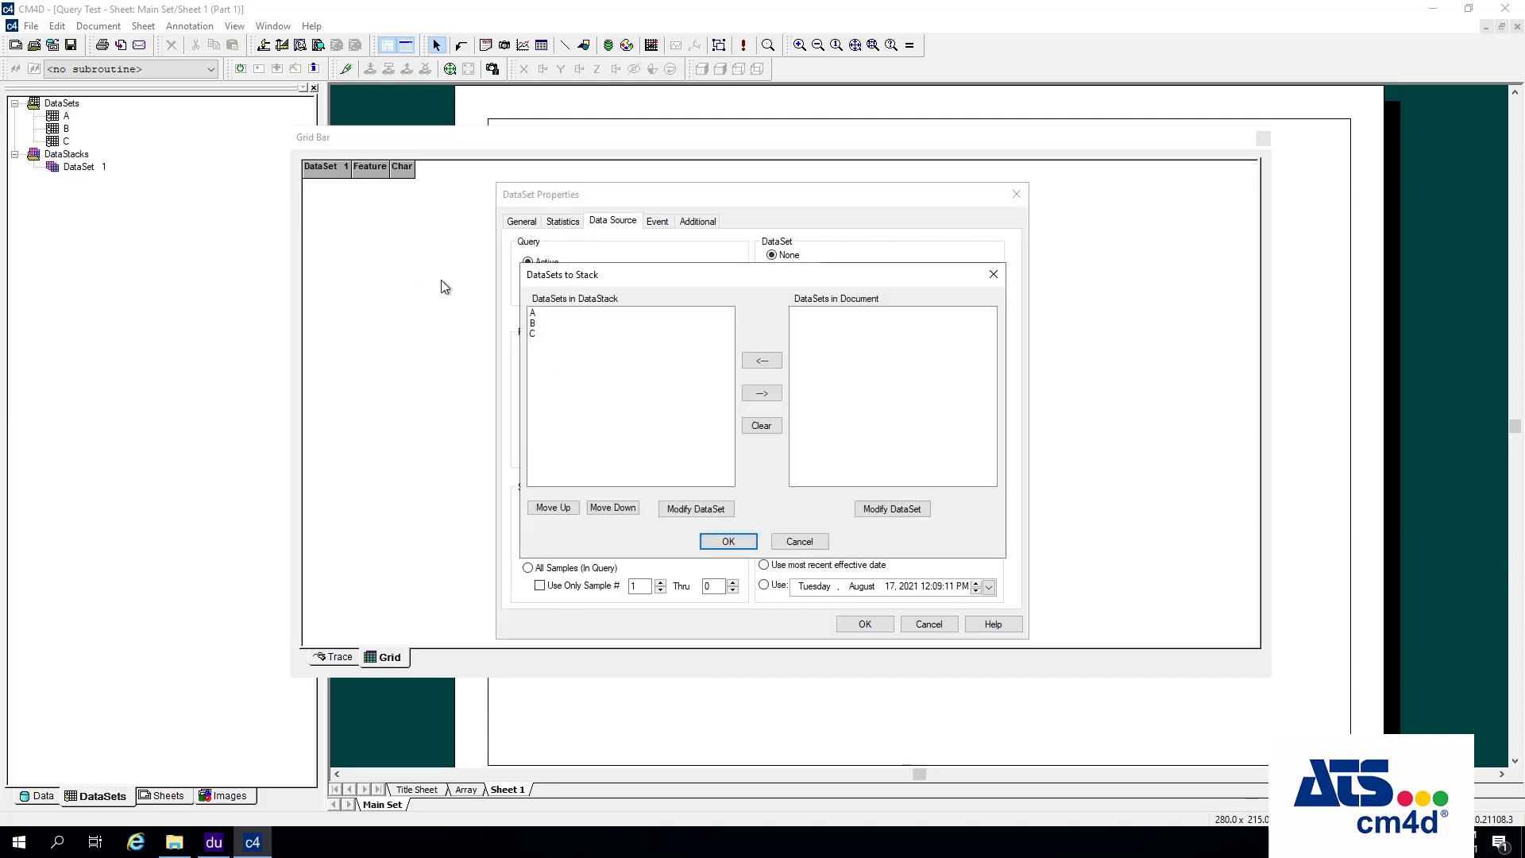
left_click(532, 326)
left_click(532, 333)
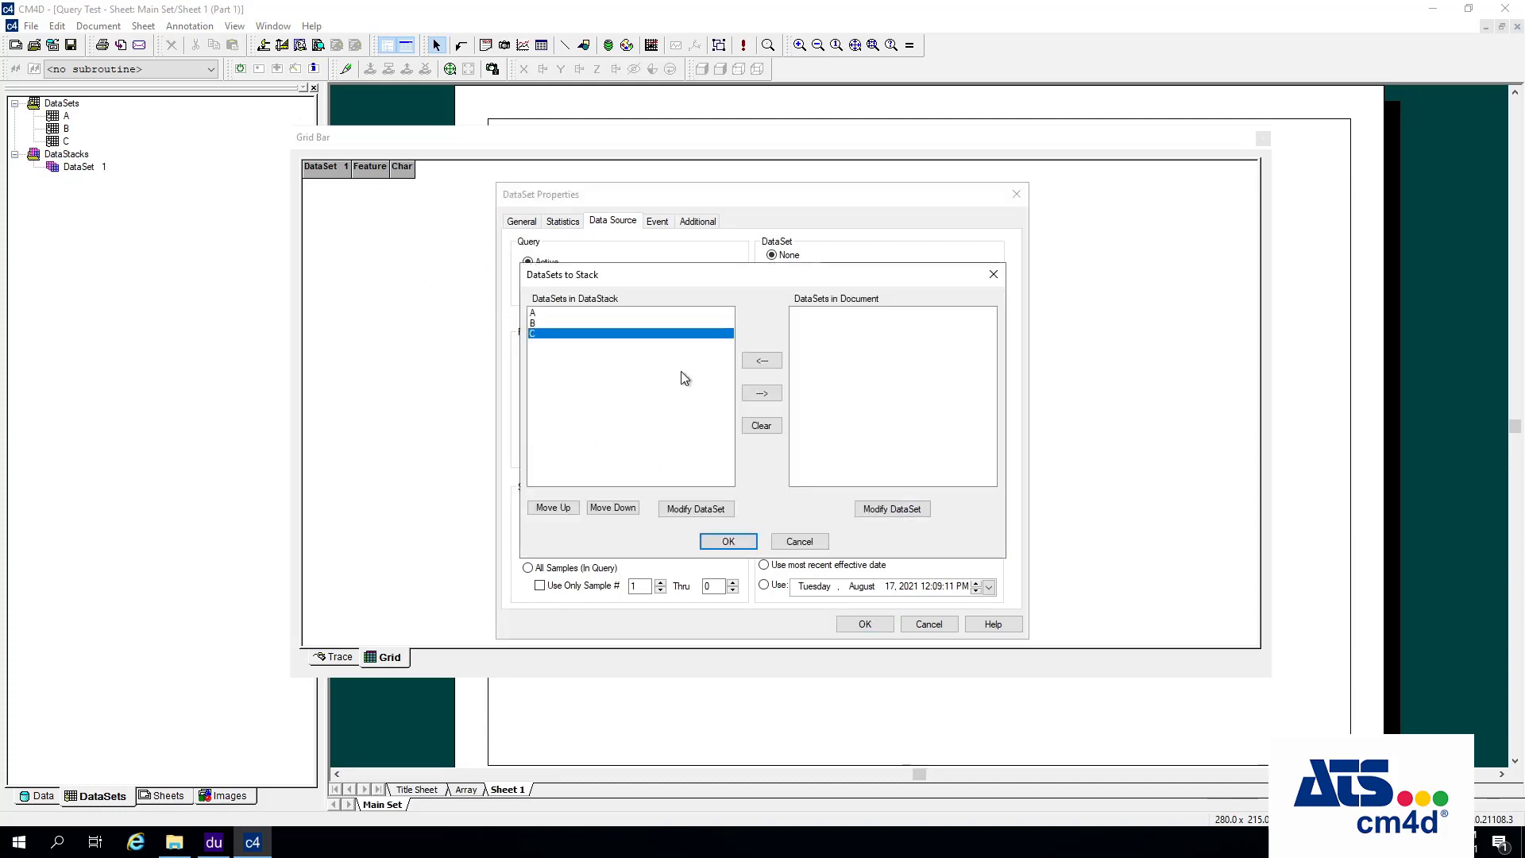
left_click(764, 395)
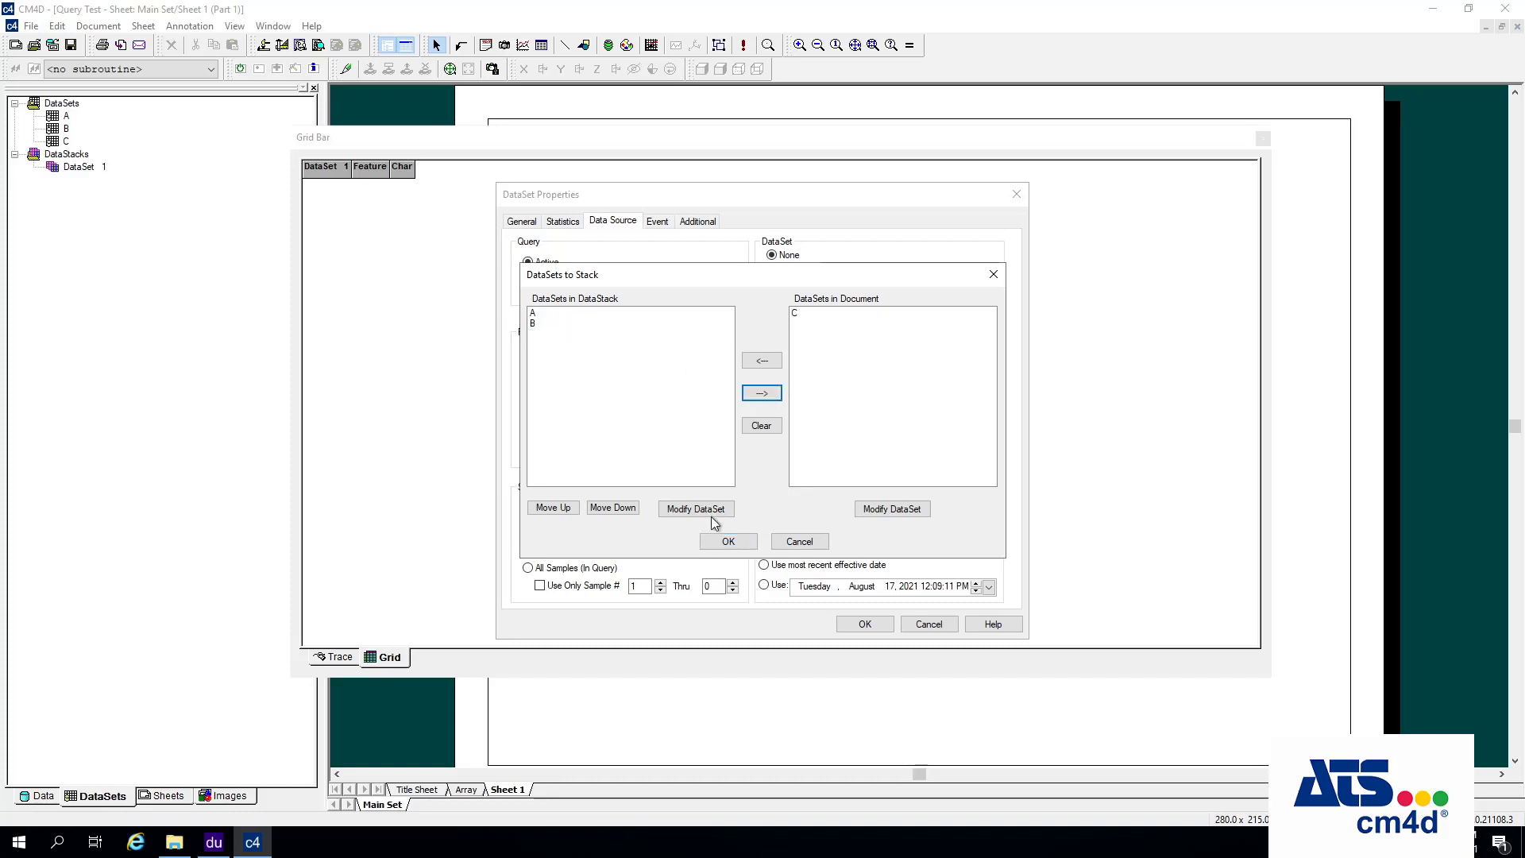
left_click(726, 541)
left_click(853, 624)
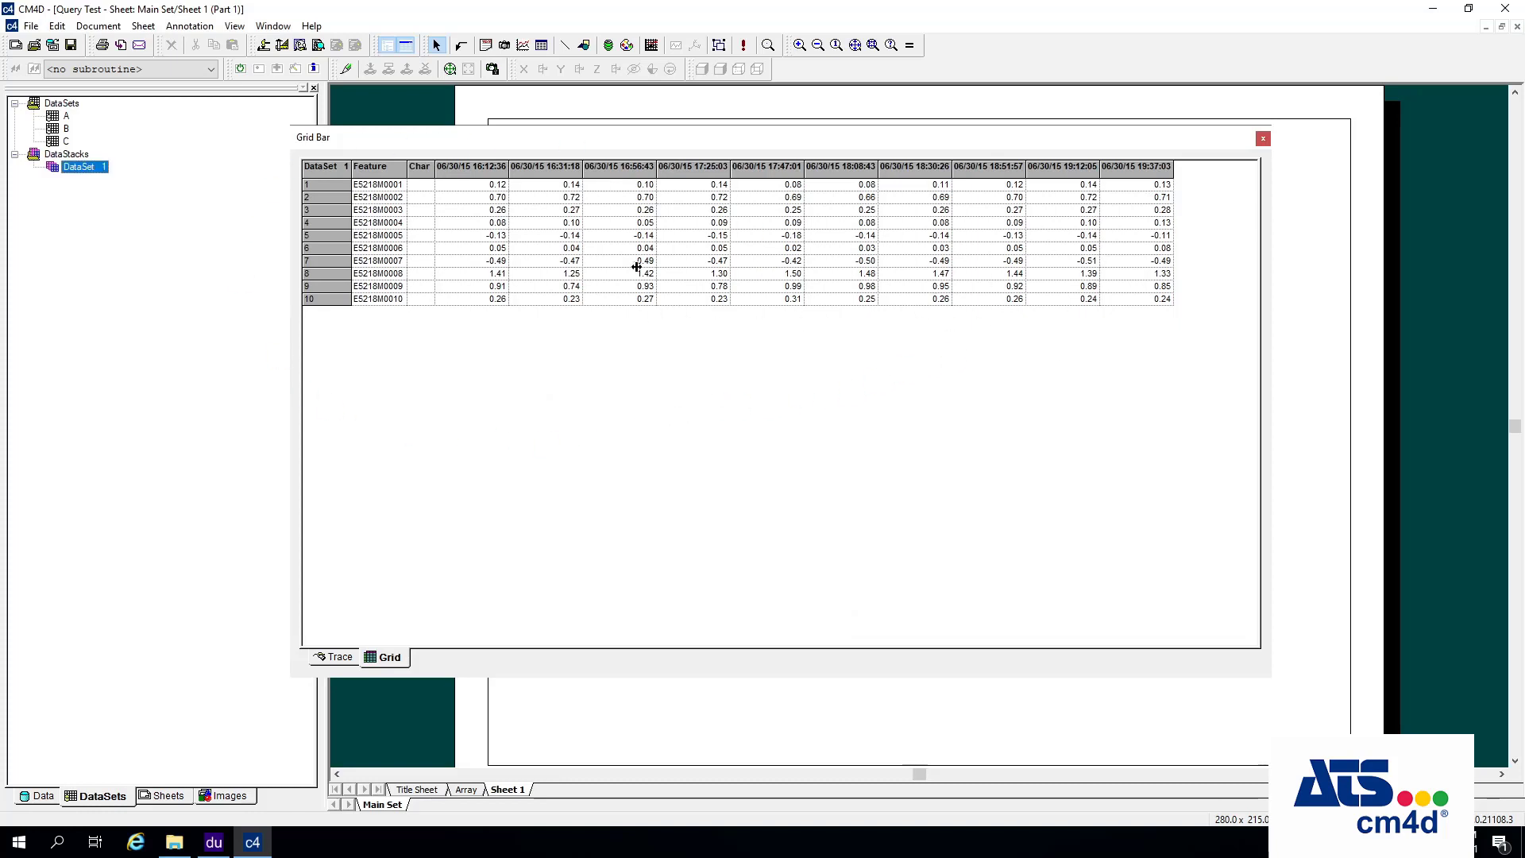
- Change the DataStack's 3D Math type to Subtract, check the order of stacked DataSets A and B, and apply the properties
double_click(77, 168)
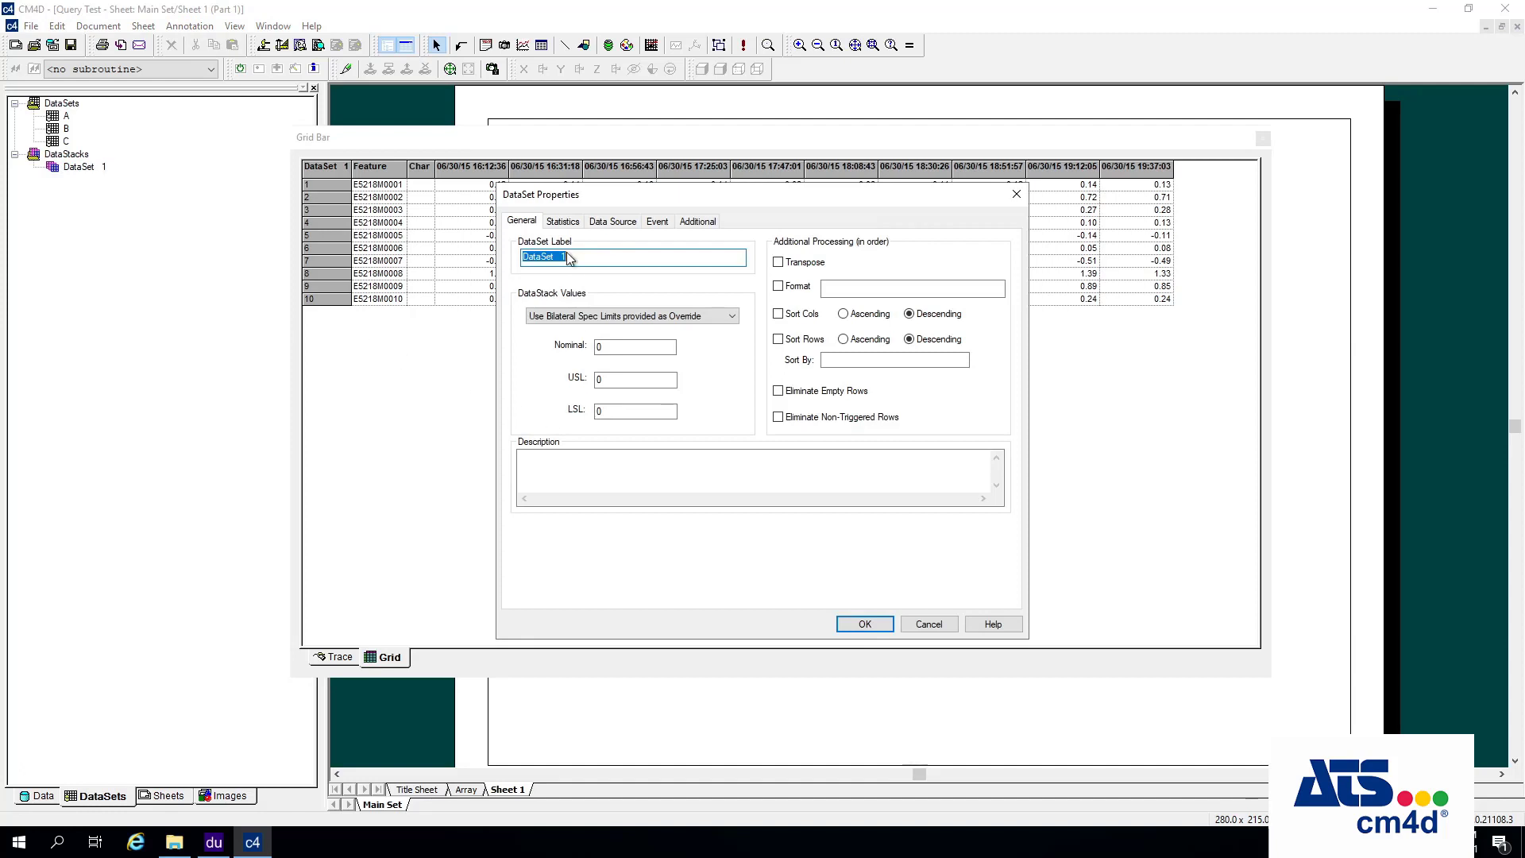
left_click(613, 222)
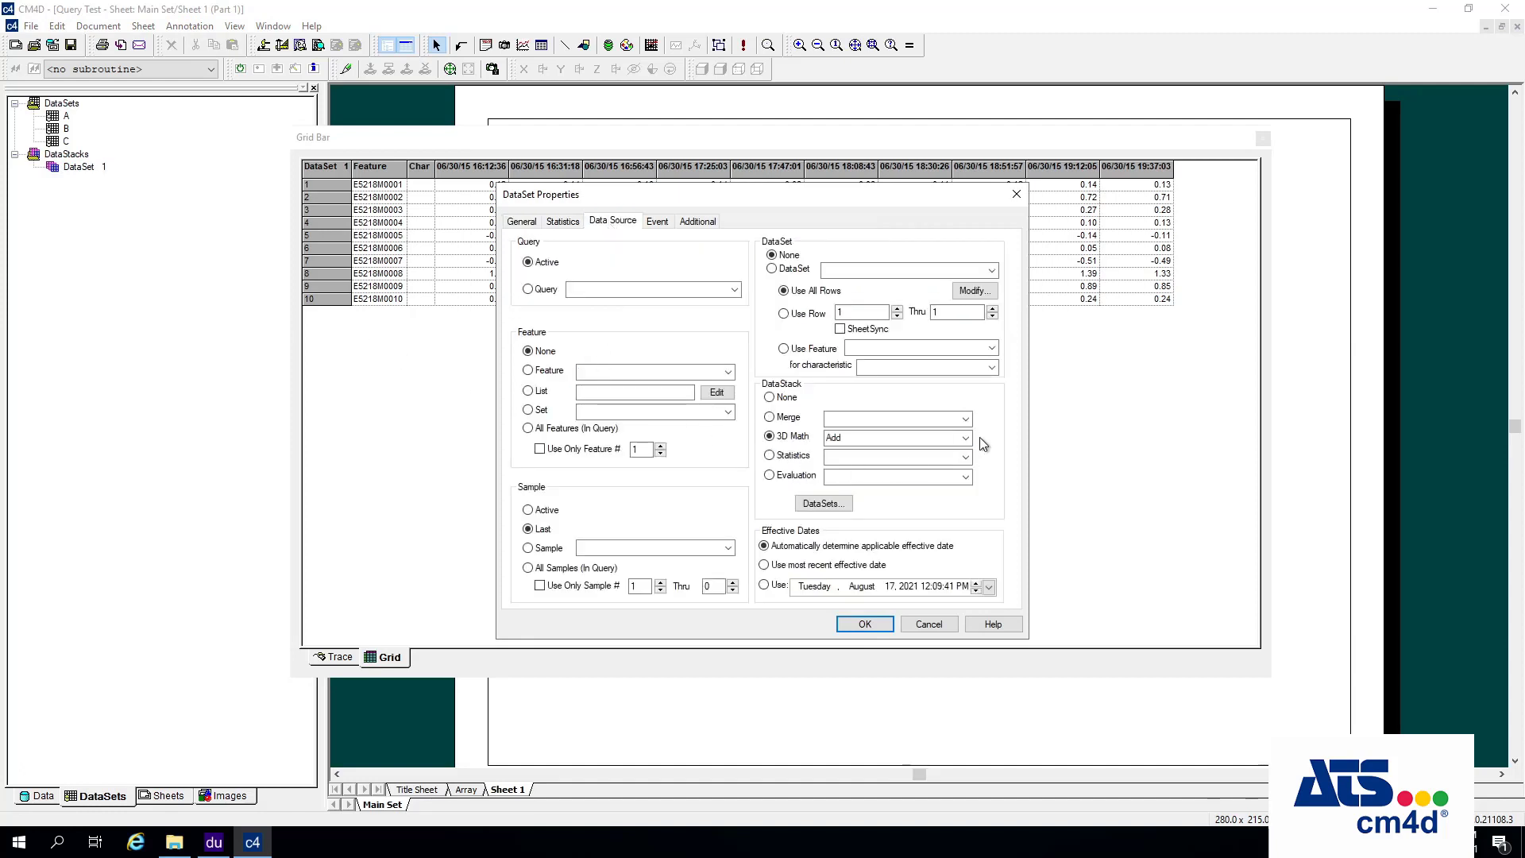
left_click(966, 439)
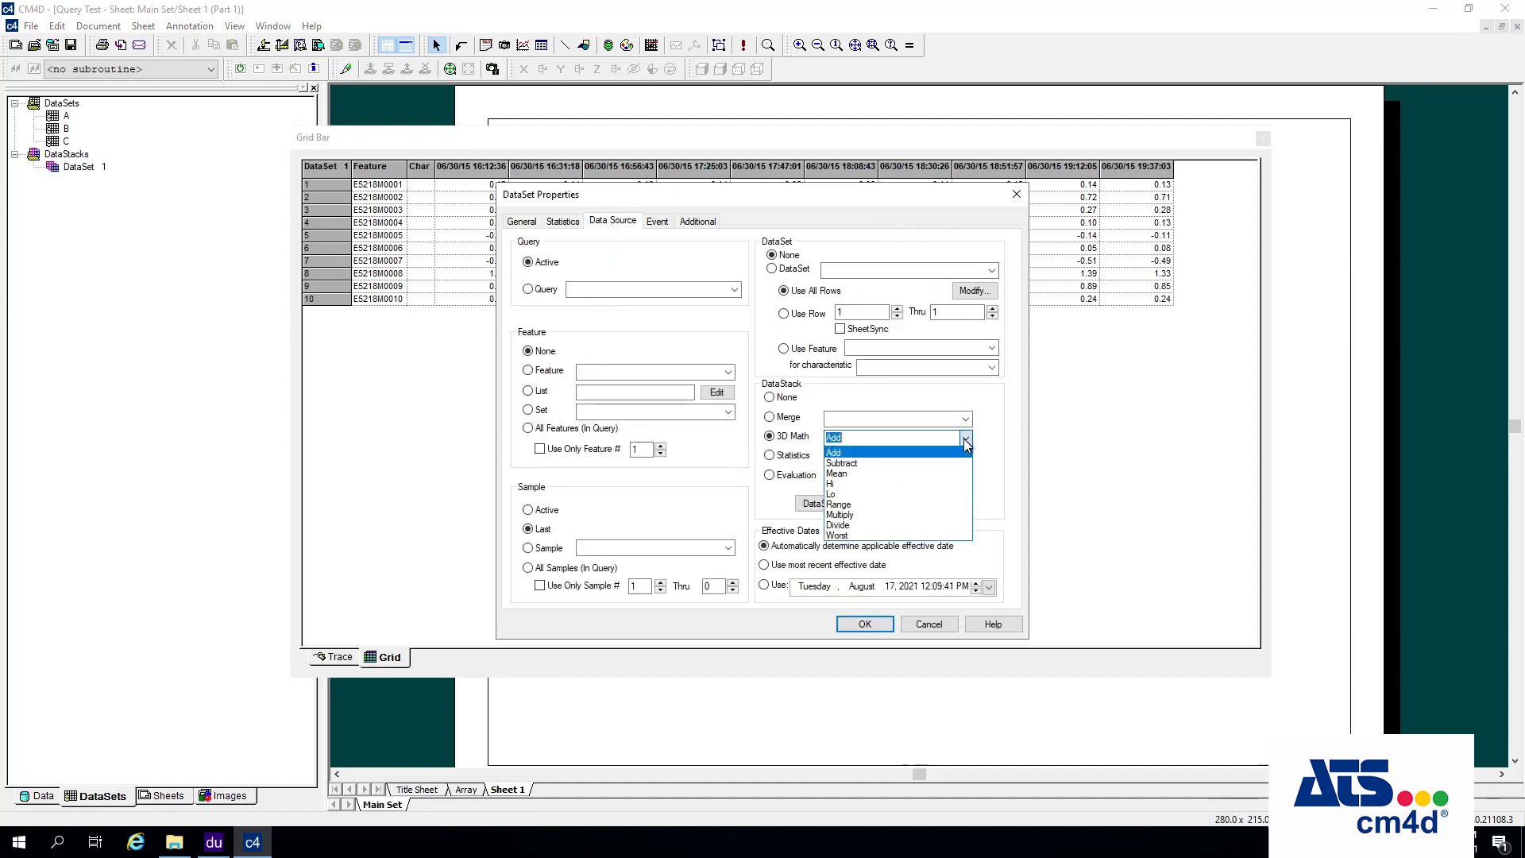
left_click(844, 468)
left_click(822, 504)
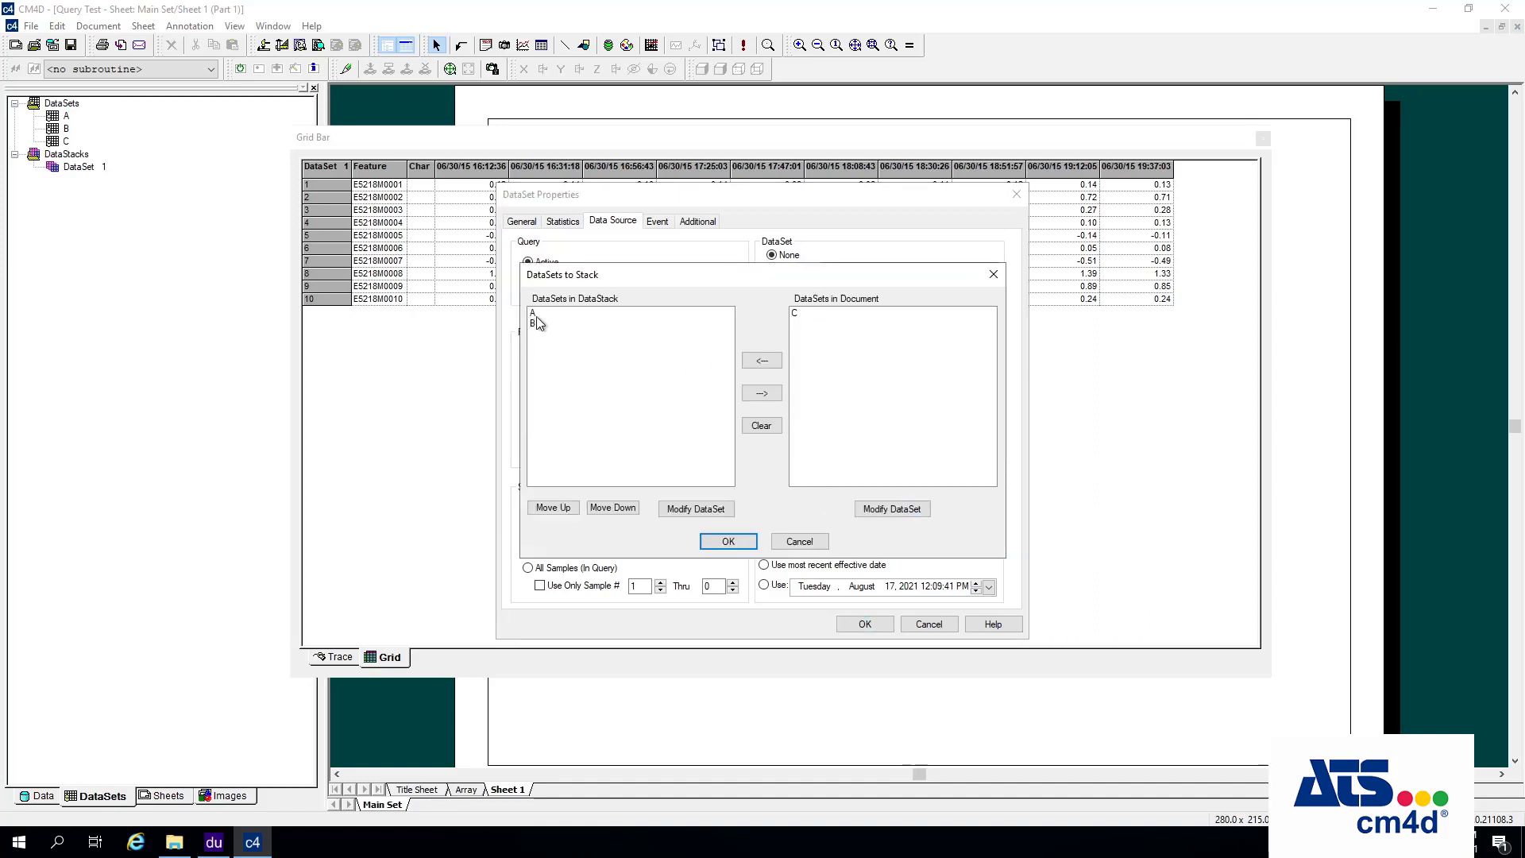
left_click(538, 323)
left_click(728, 541)
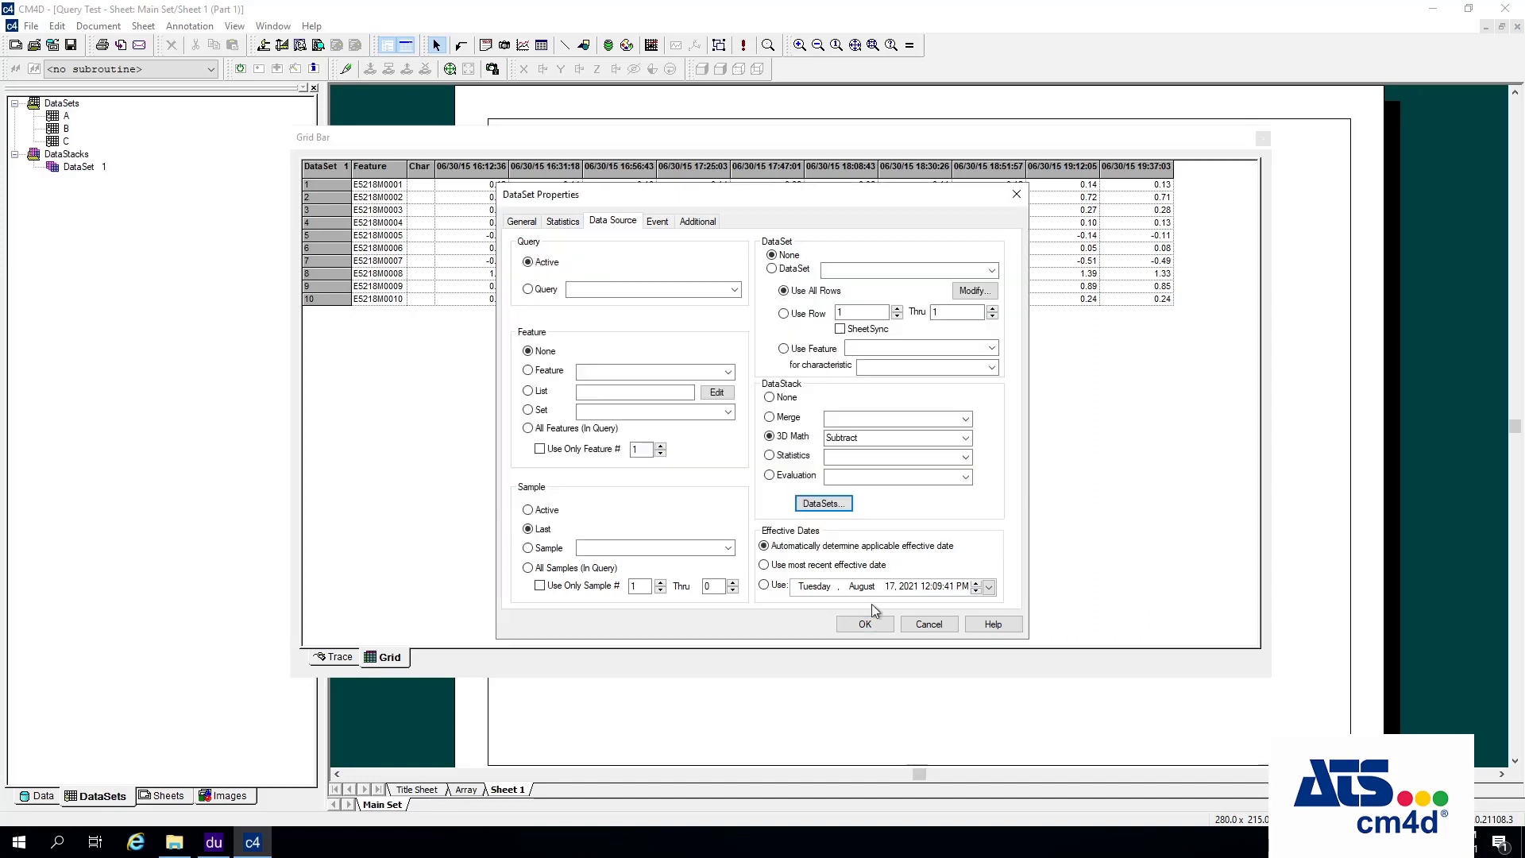
left_click(873, 624)
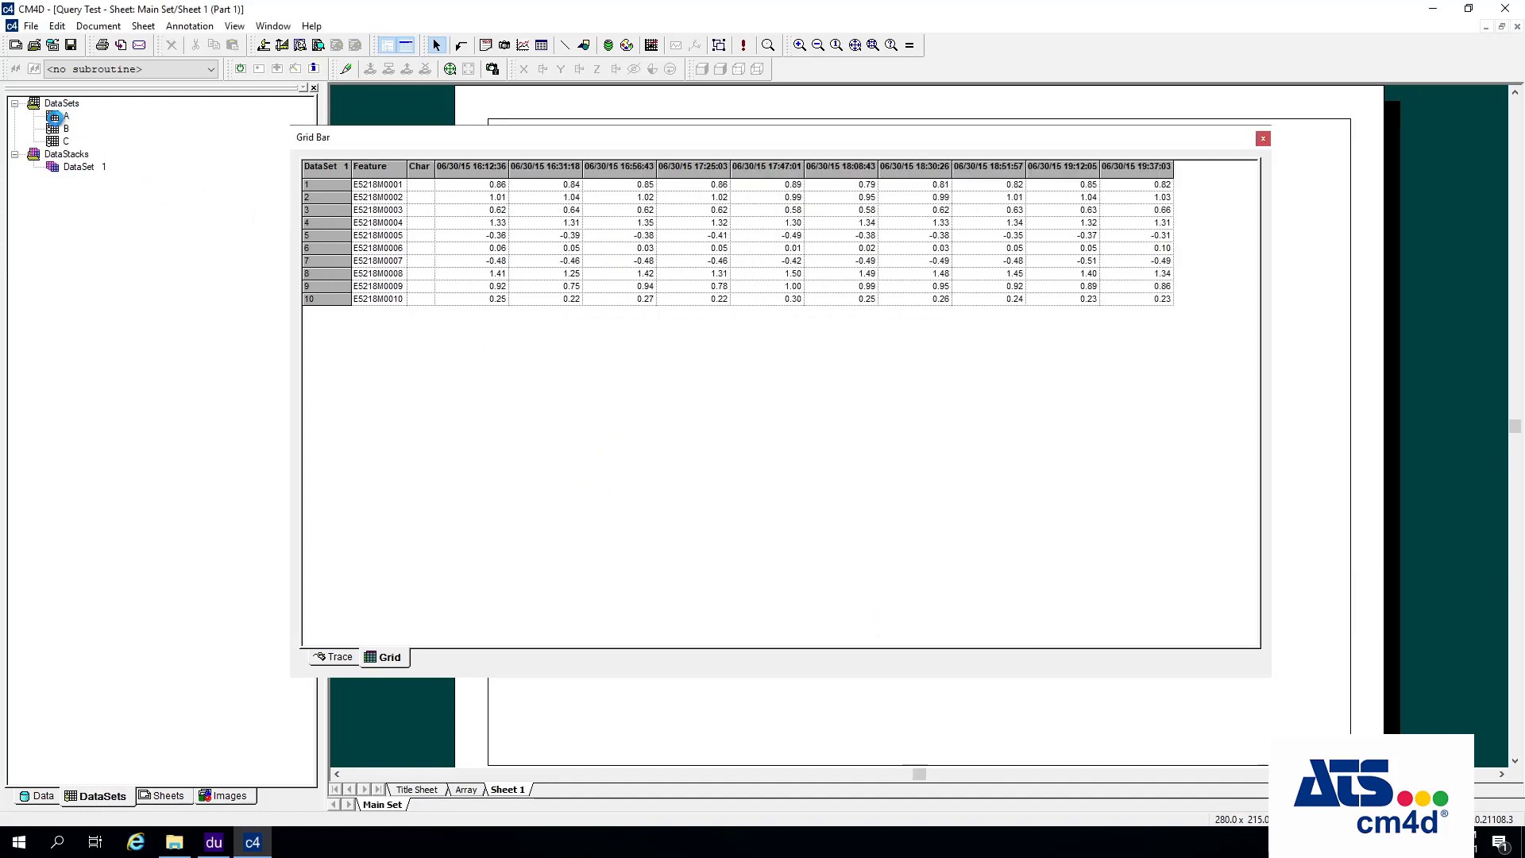
- Compare E5218M0001's first sample value across DataSet A, DataSet B and the DataStack in the grid
right_click(54, 116)
left_click(150, 270)
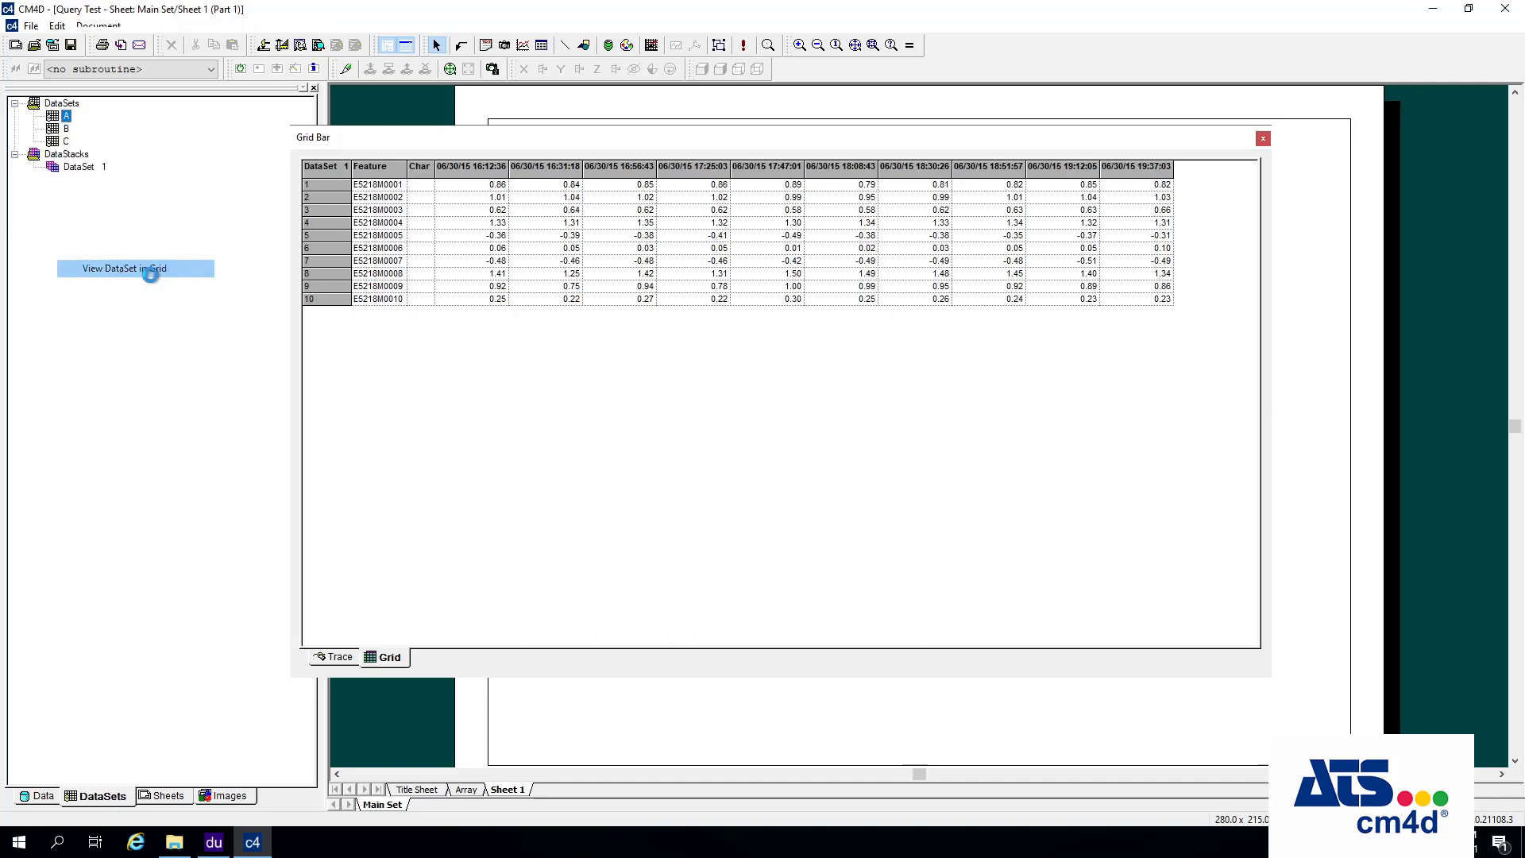
left_click(493, 189)
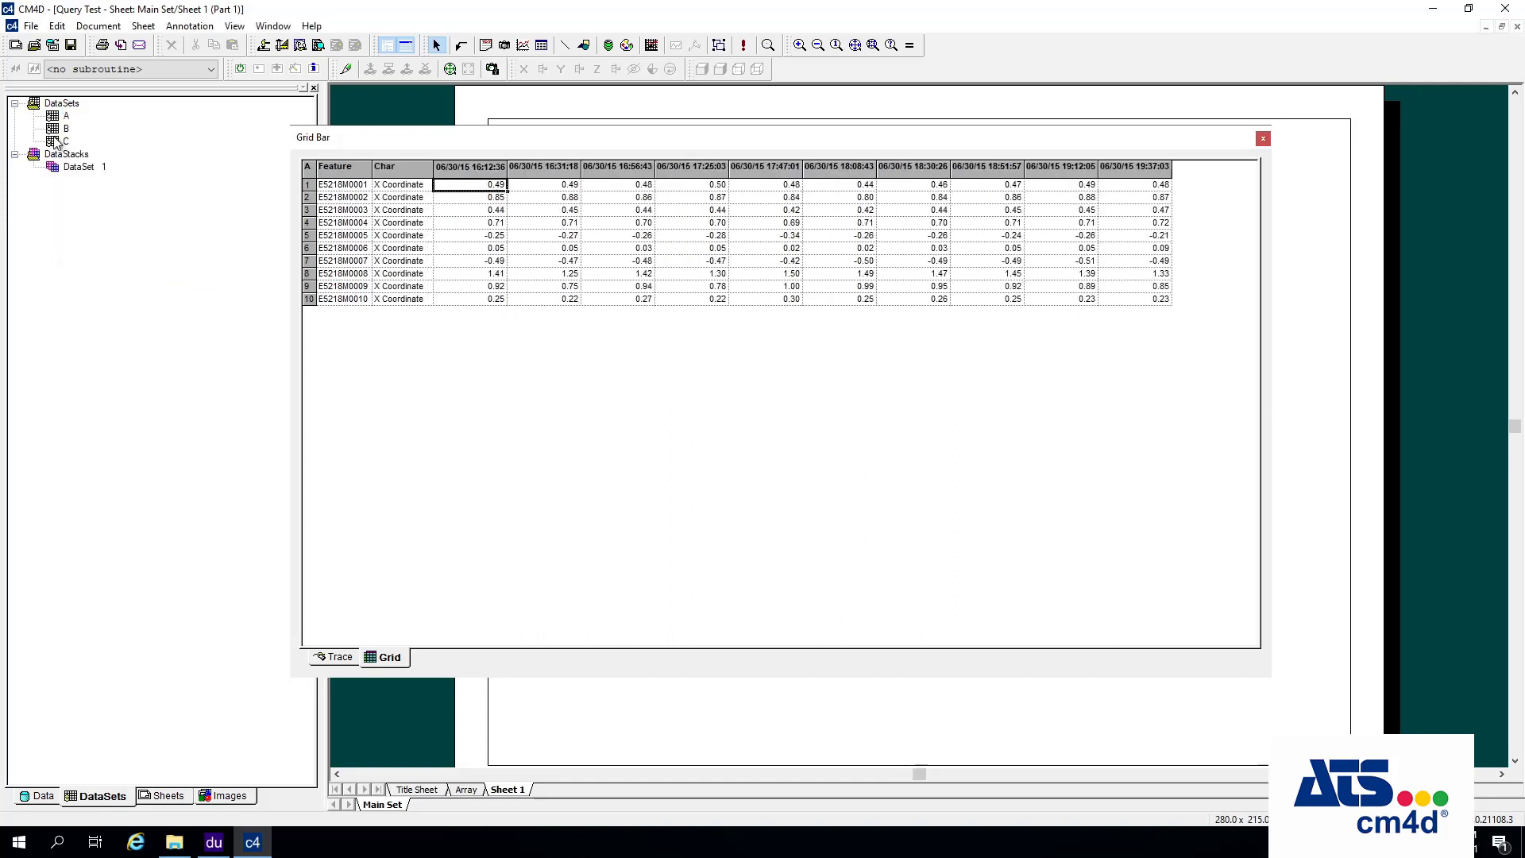
right_click(62, 131)
left_click(130, 271)
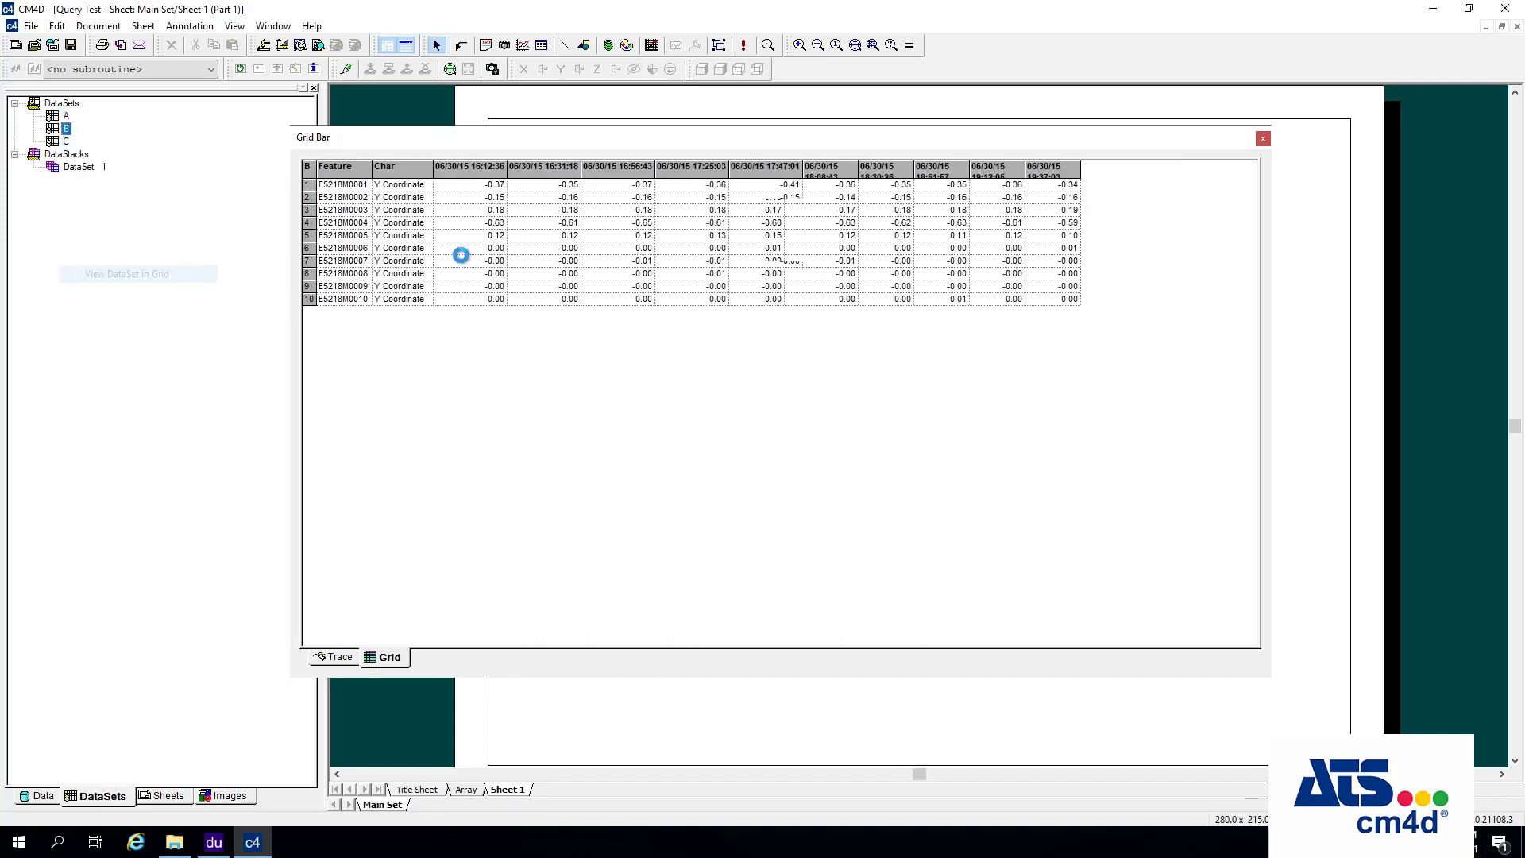
left_click(474, 184)
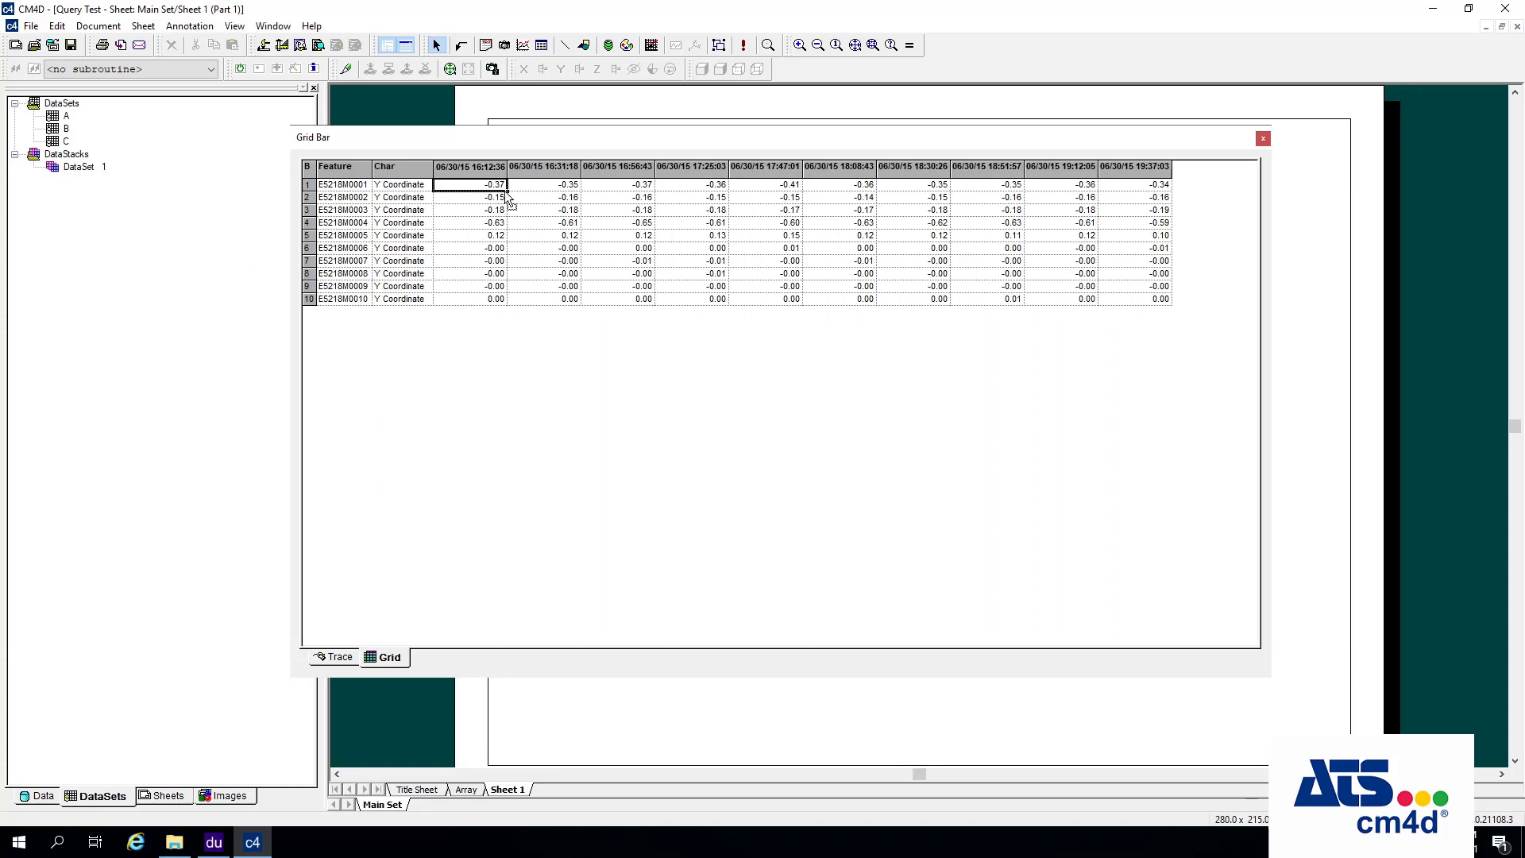
right_click(72, 170)
left_click(189, 320)
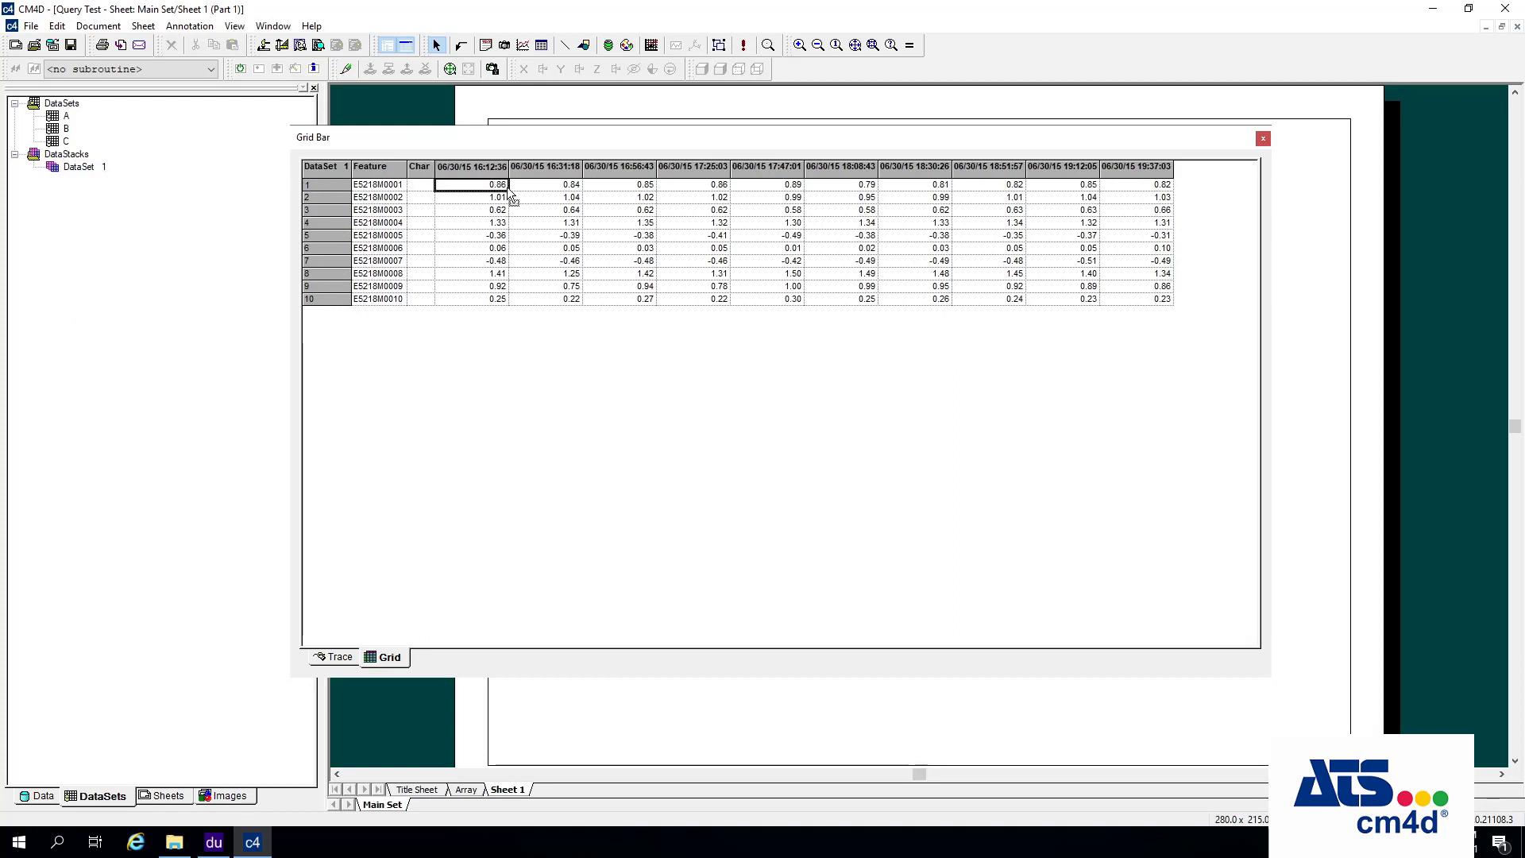
- Move DataSet B above A in the Subtract DataStack's list of stacked DataSets and apply the properties
double_click(84, 167)
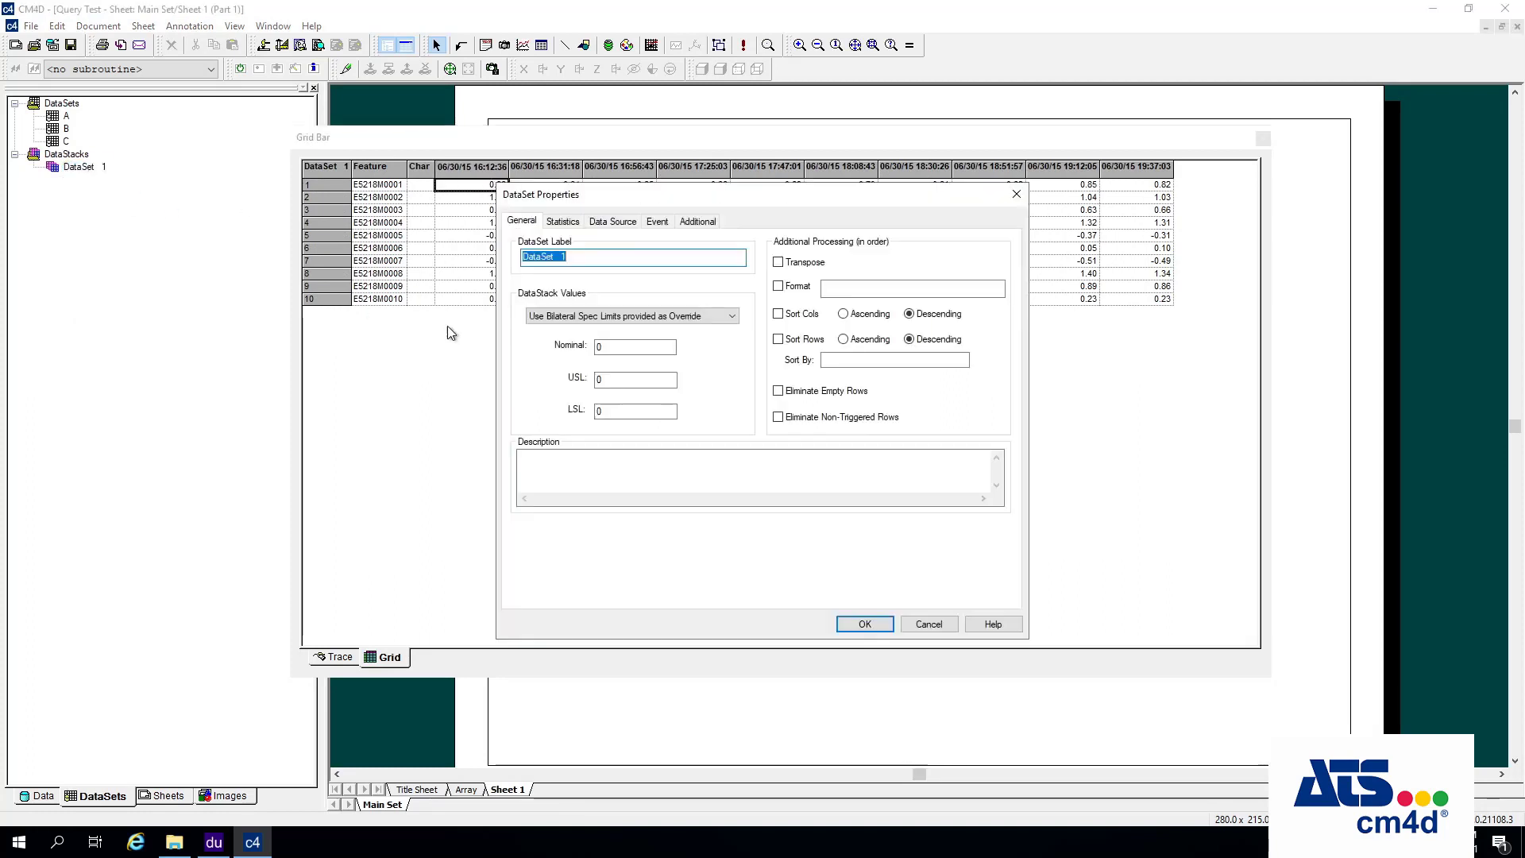
left_click(612, 221)
left_click(824, 503)
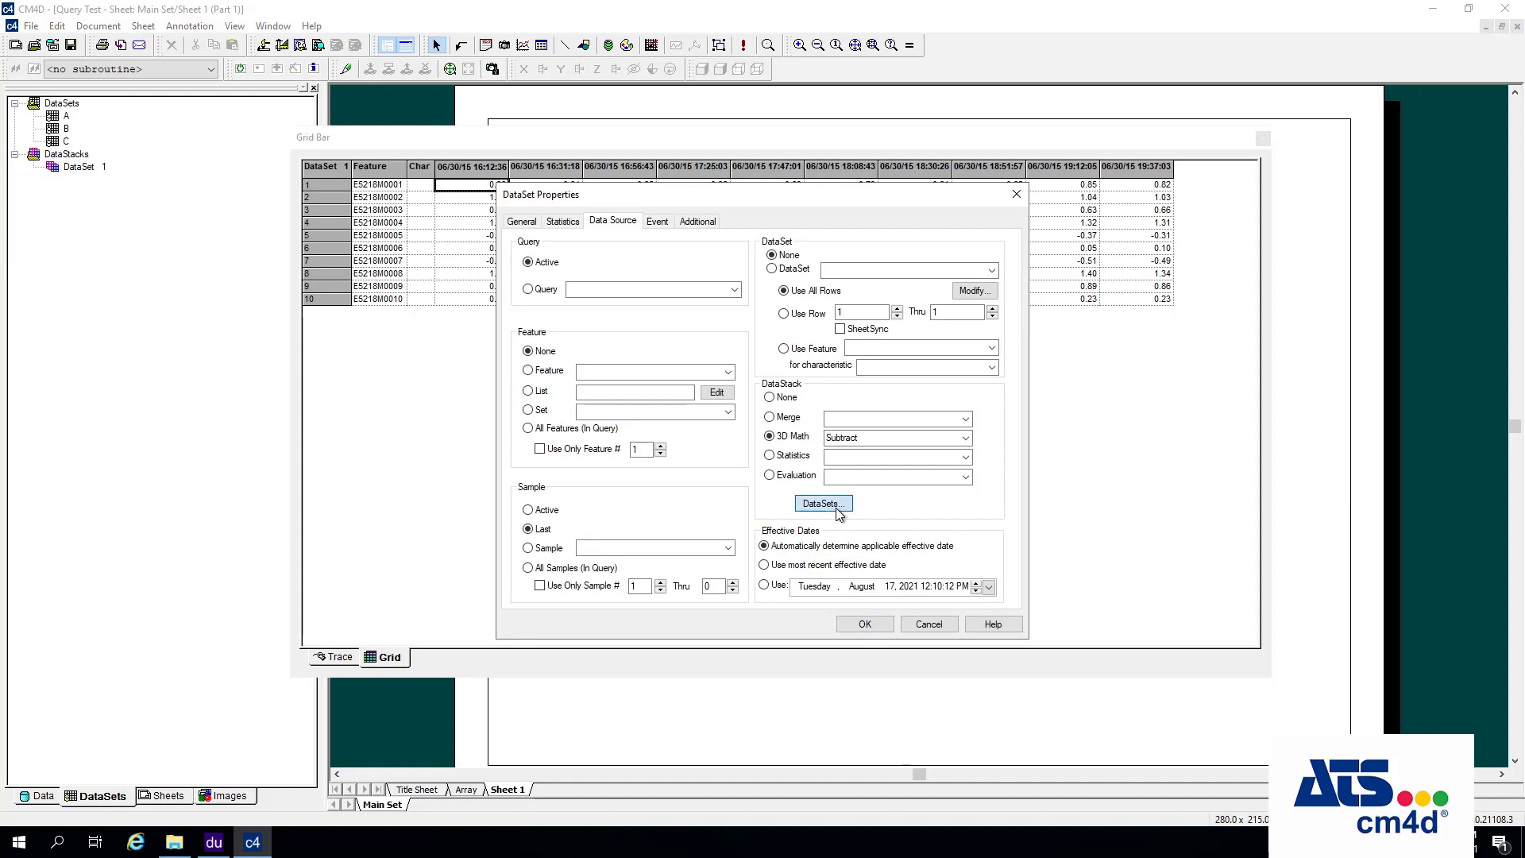
left_click(538, 323)
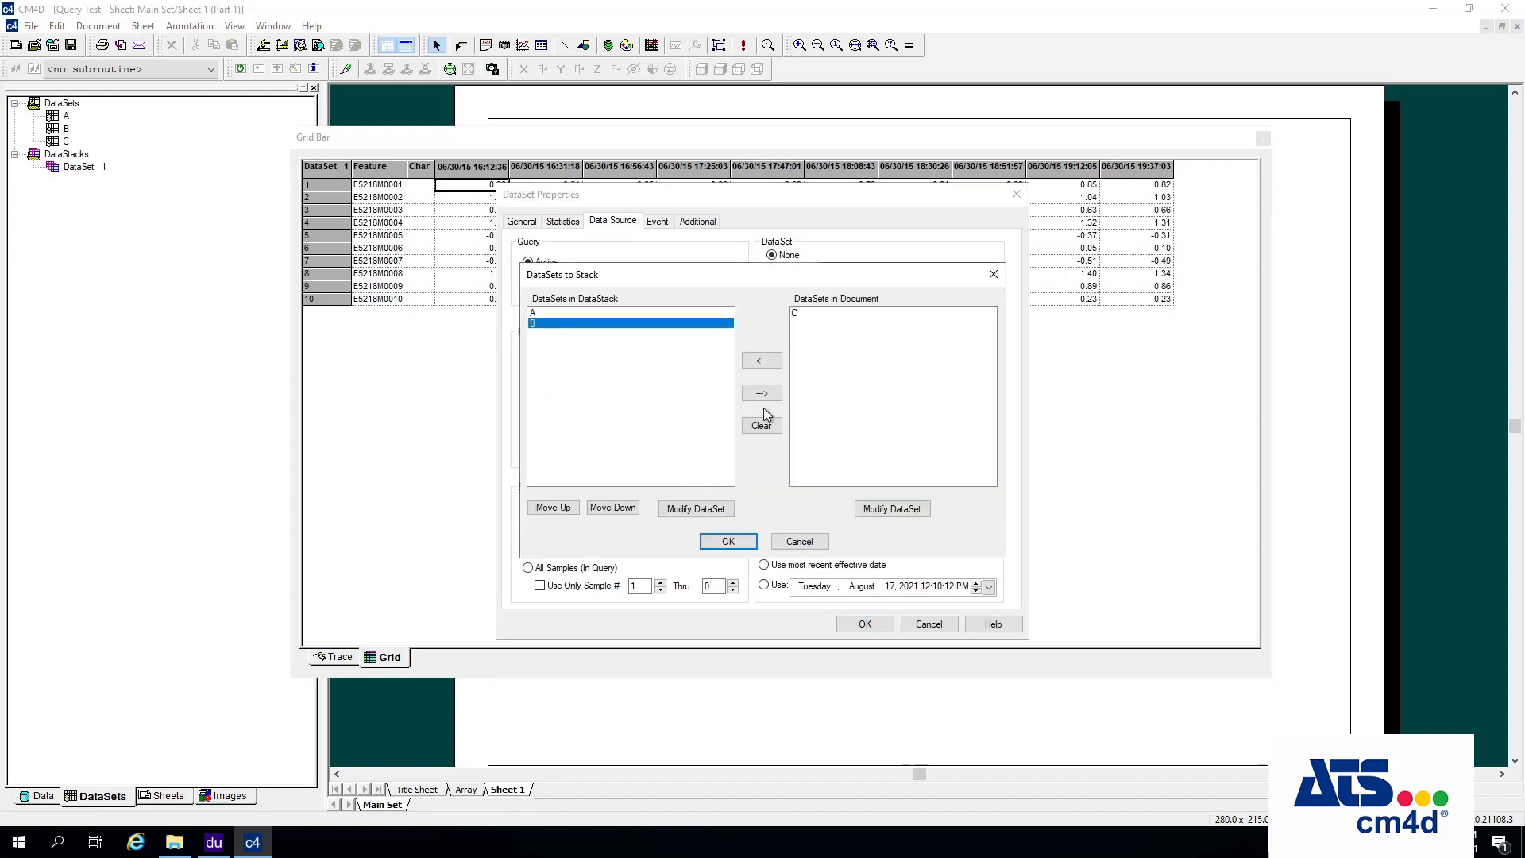
left_click(565, 508)
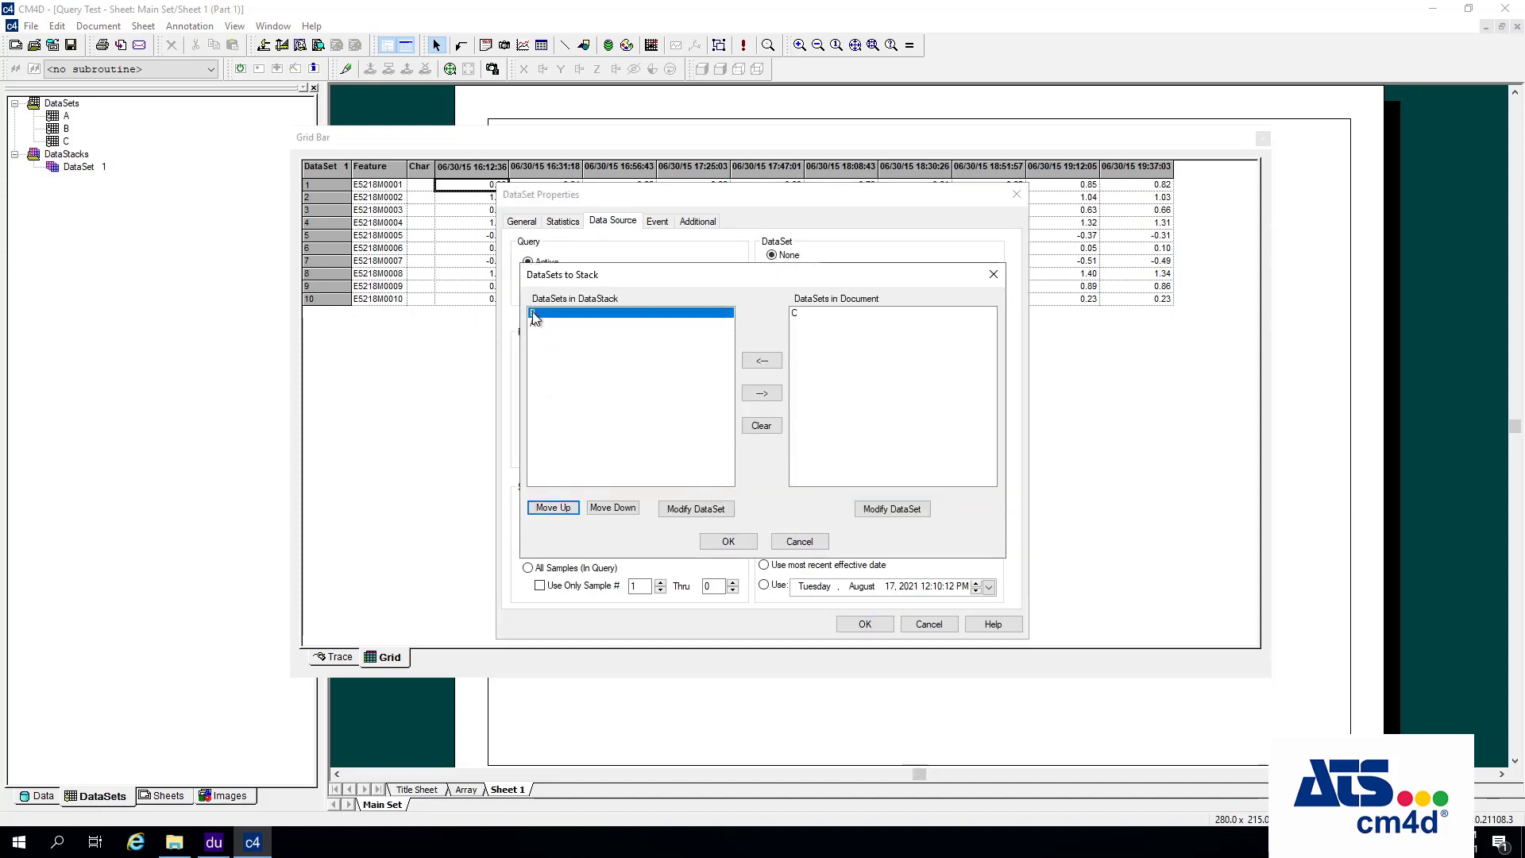
left_click(727, 541)
left_click(871, 626)
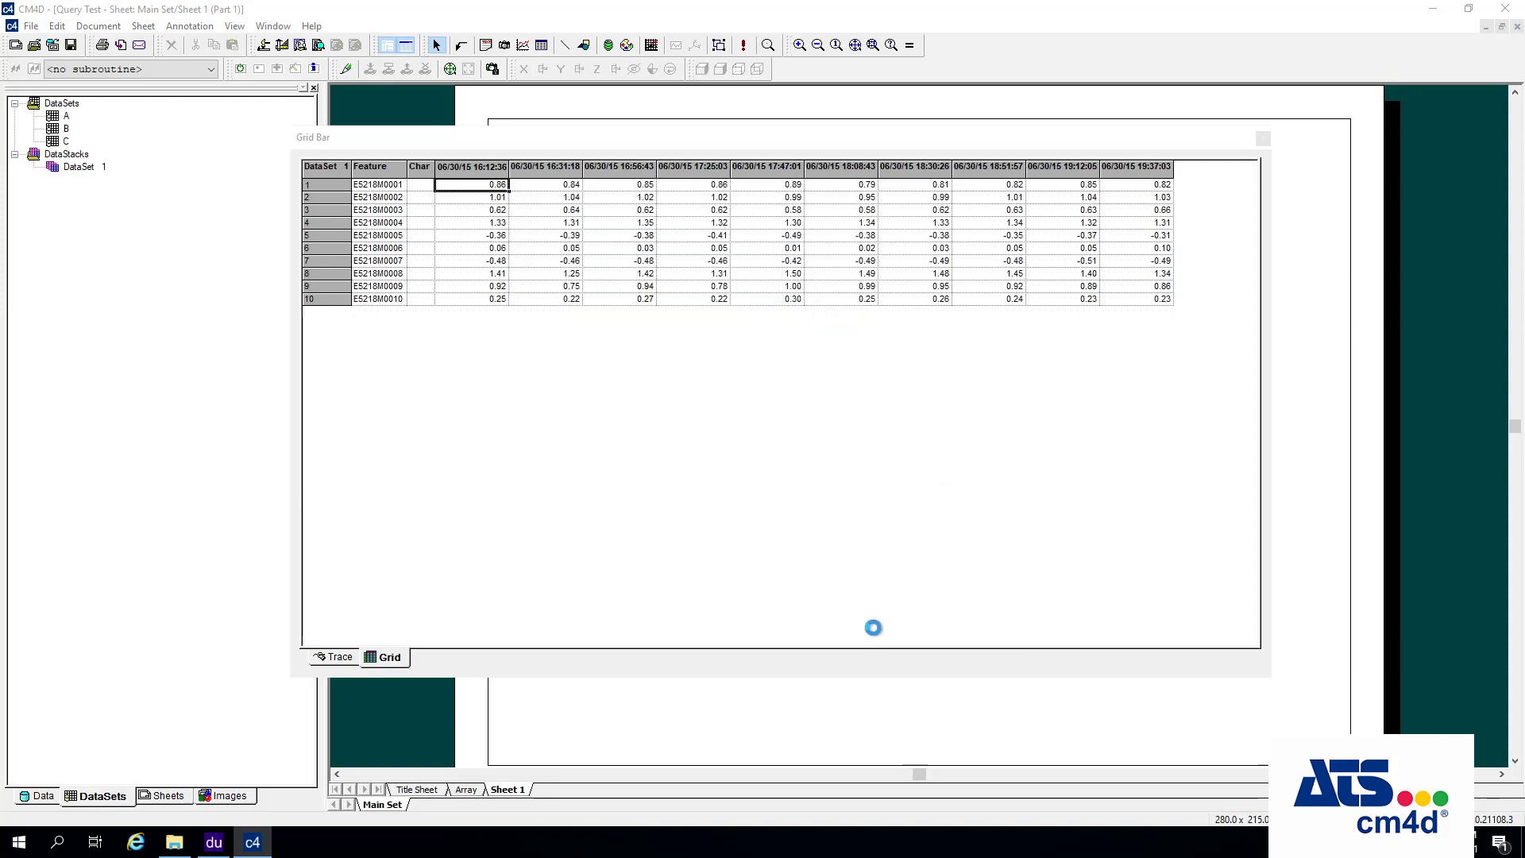
- View DataSet B, DataSet A and the reordered DataStack in the grid, comparing E5218M0001's first sample value in each
right_click(63, 130)
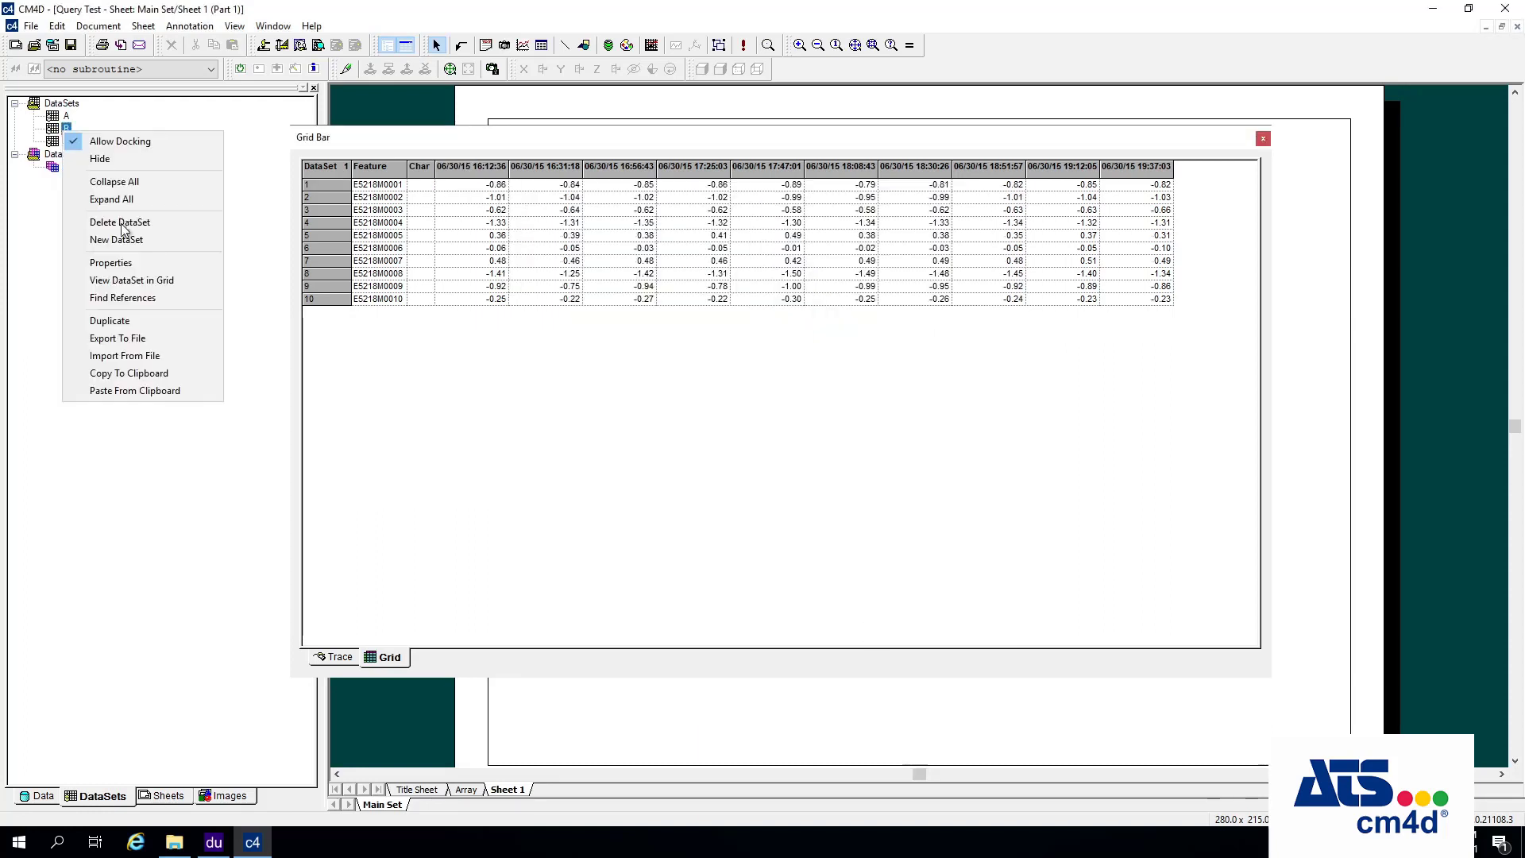
left_click(164, 283)
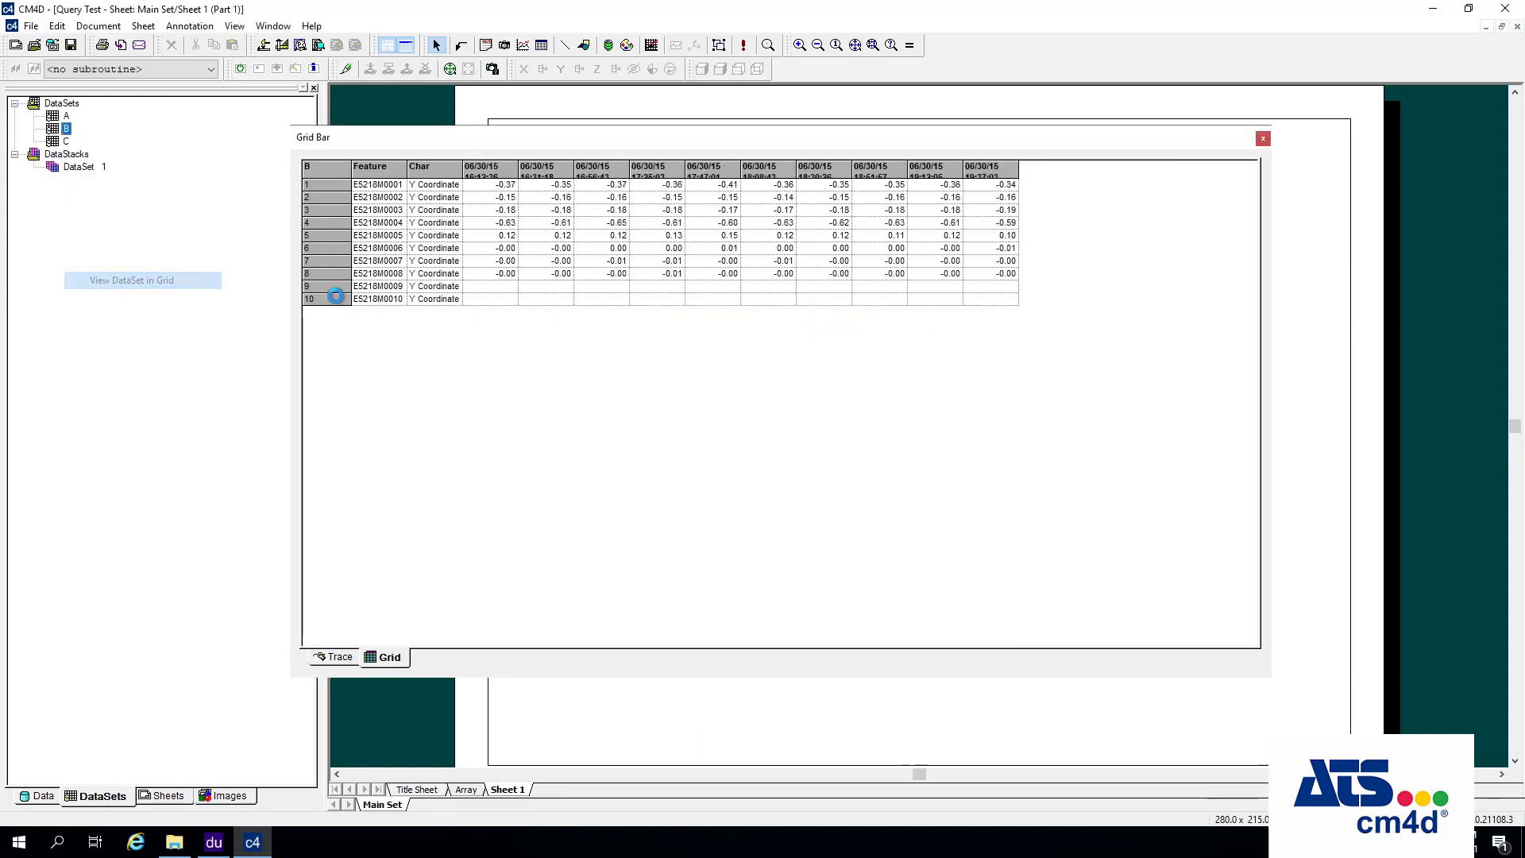
left_click(488, 187)
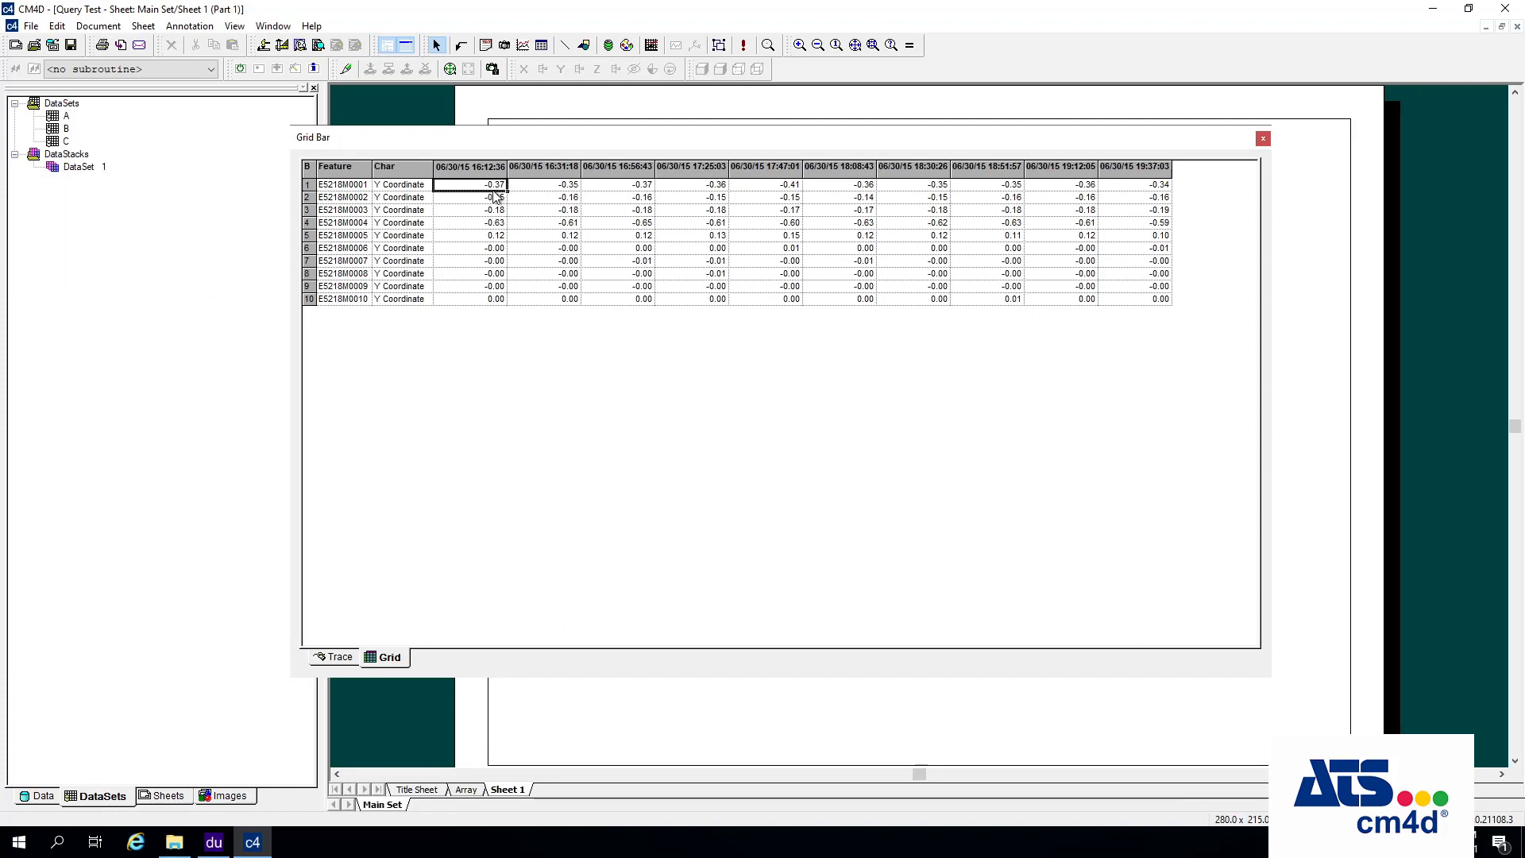
right_click(49, 117)
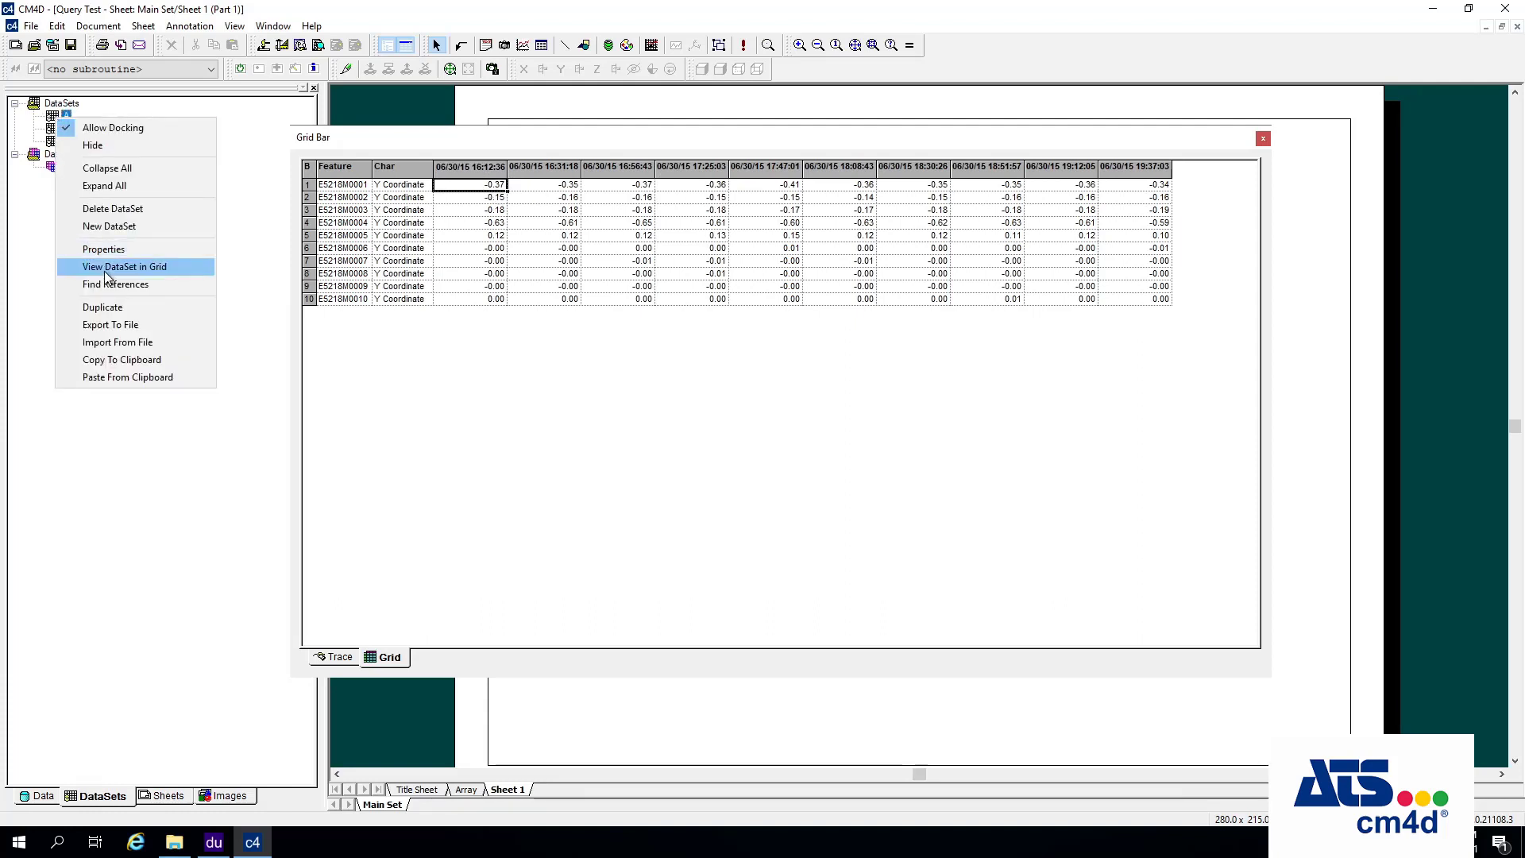
left_click(103, 271)
left_click(484, 188)
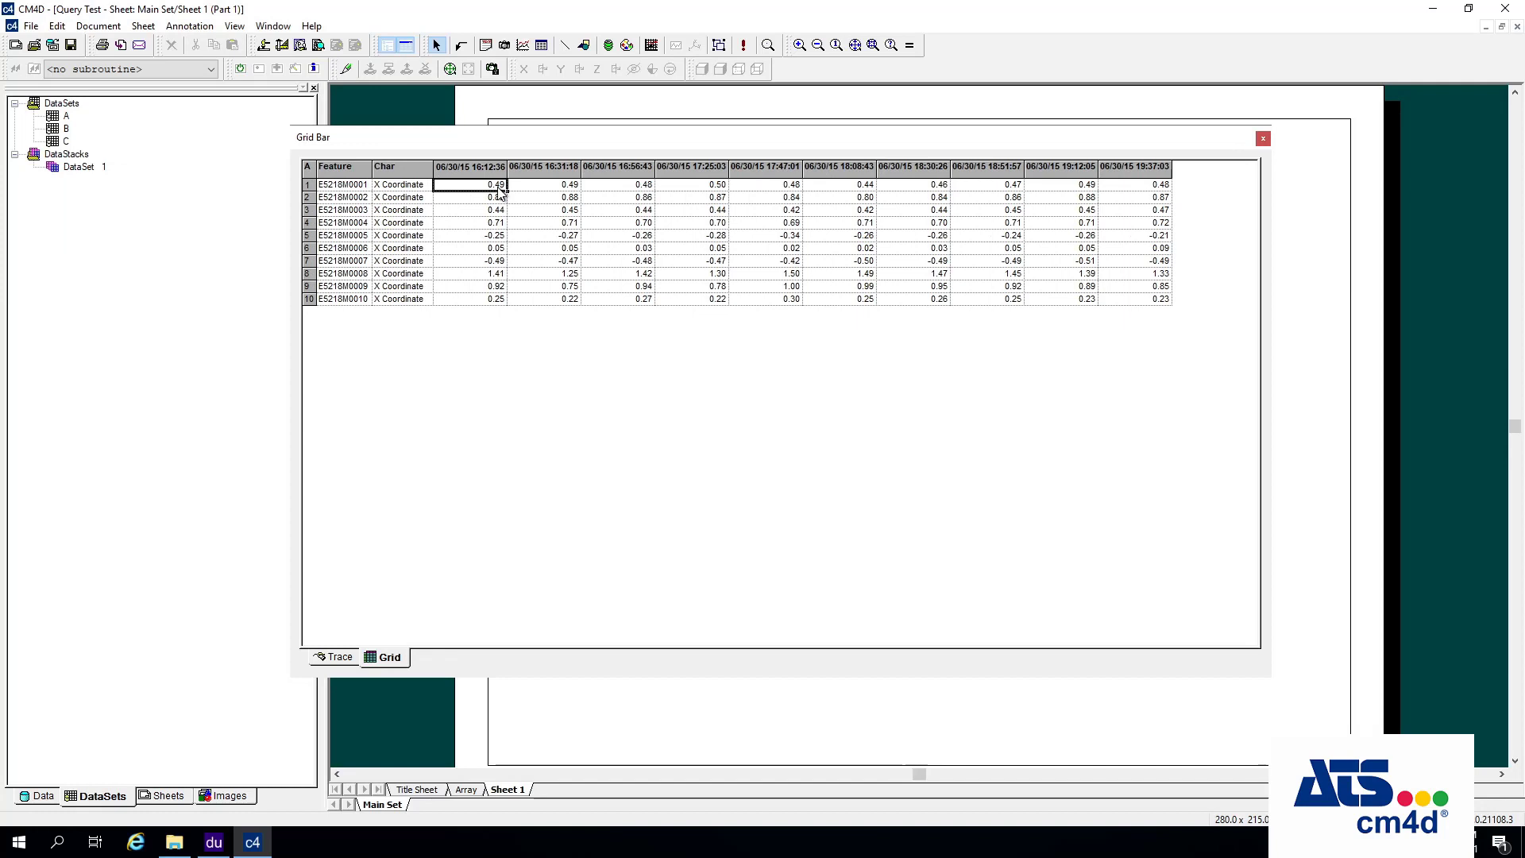
right_click(82, 167)
left_click(187, 319)
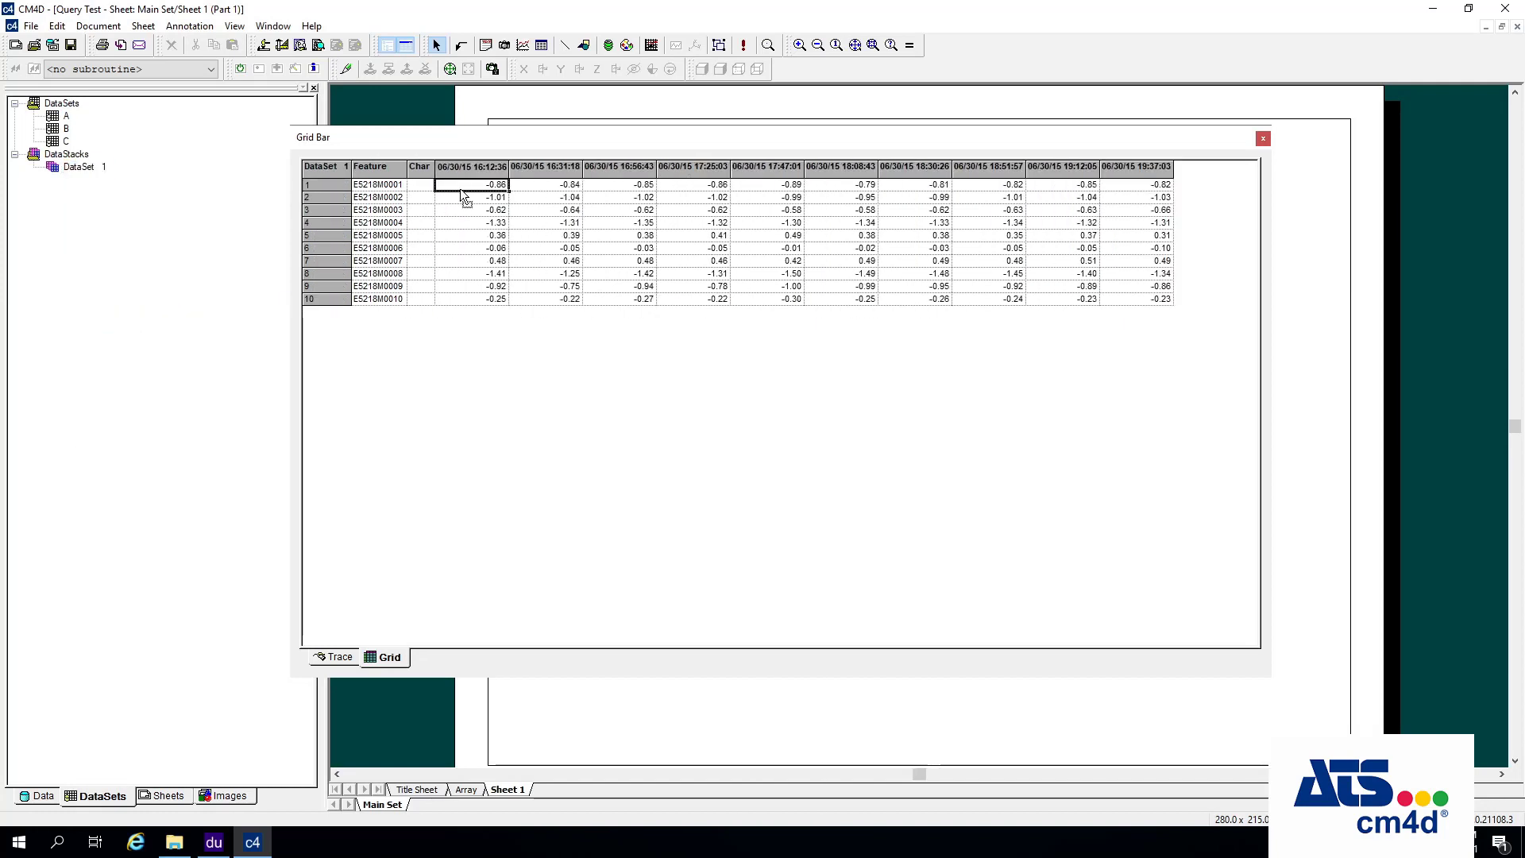
- Change the DataStack's 3D Math type to Mean in its data source properties
double_click(72, 169)
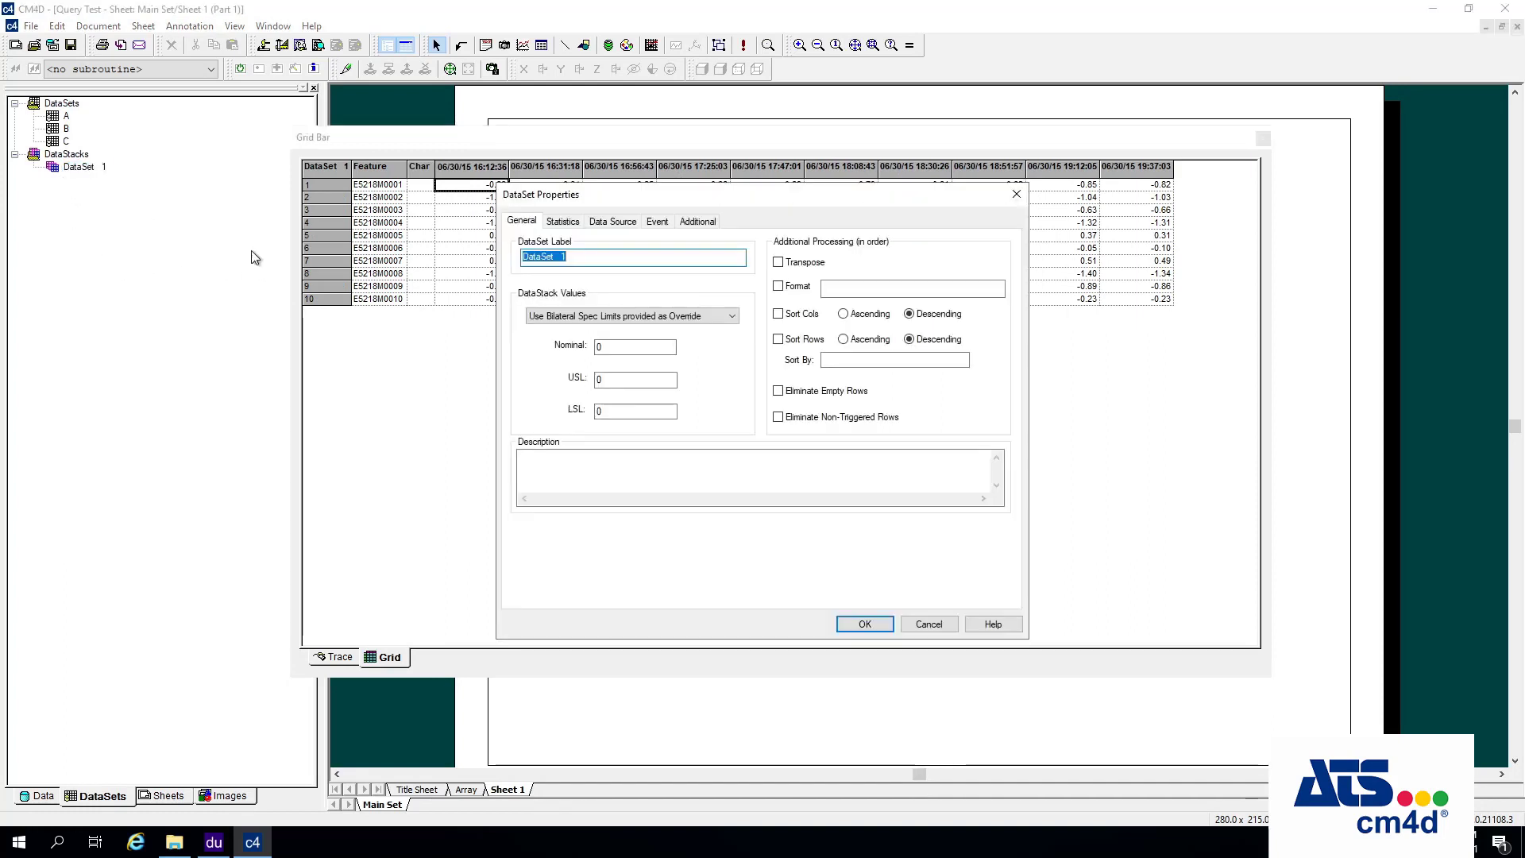
left_click(620, 224)
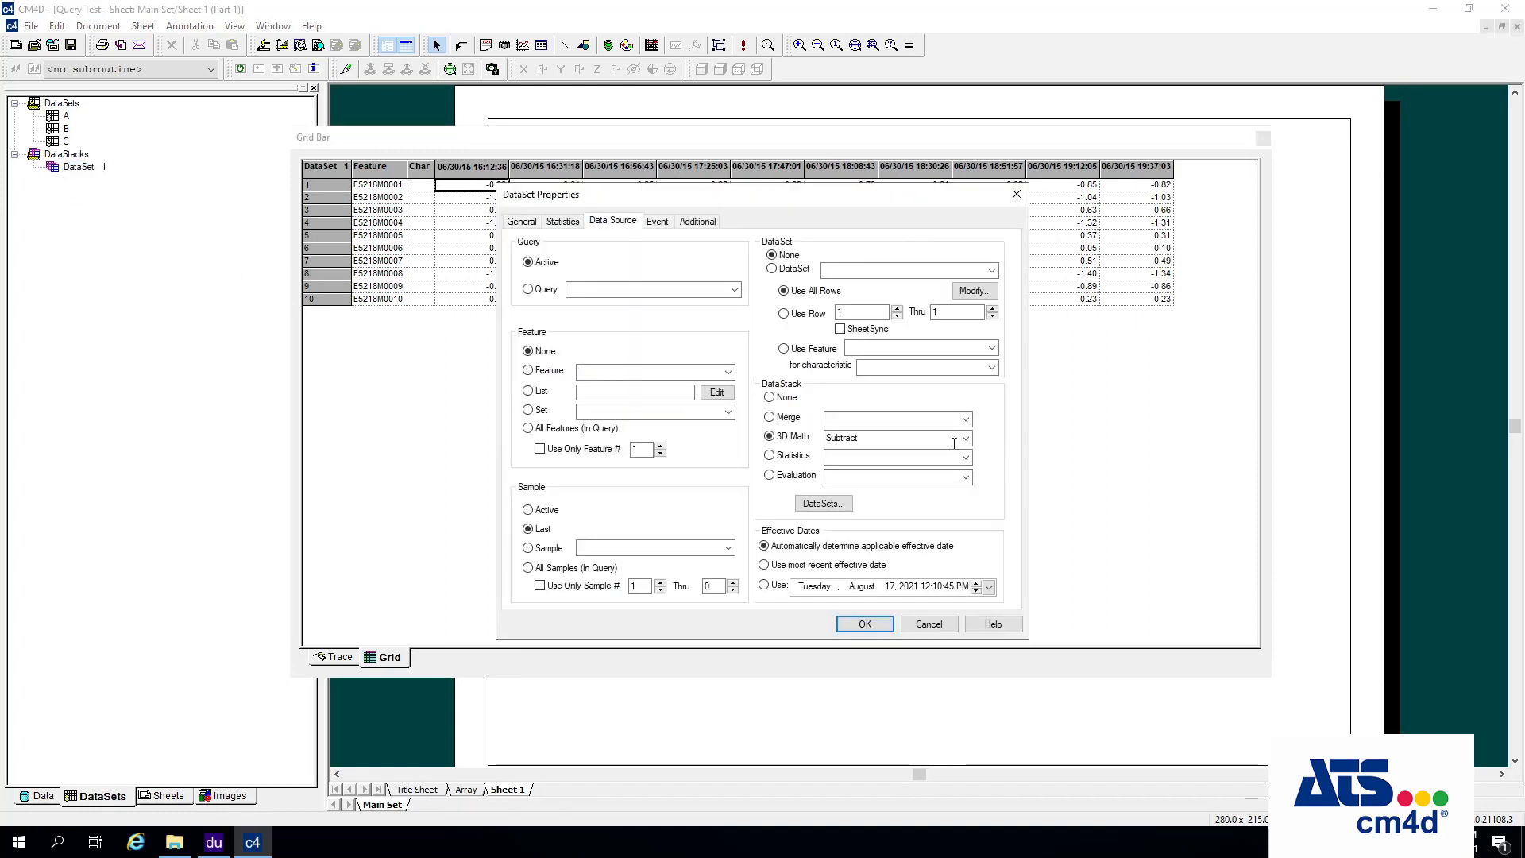
left_click(965, 438)
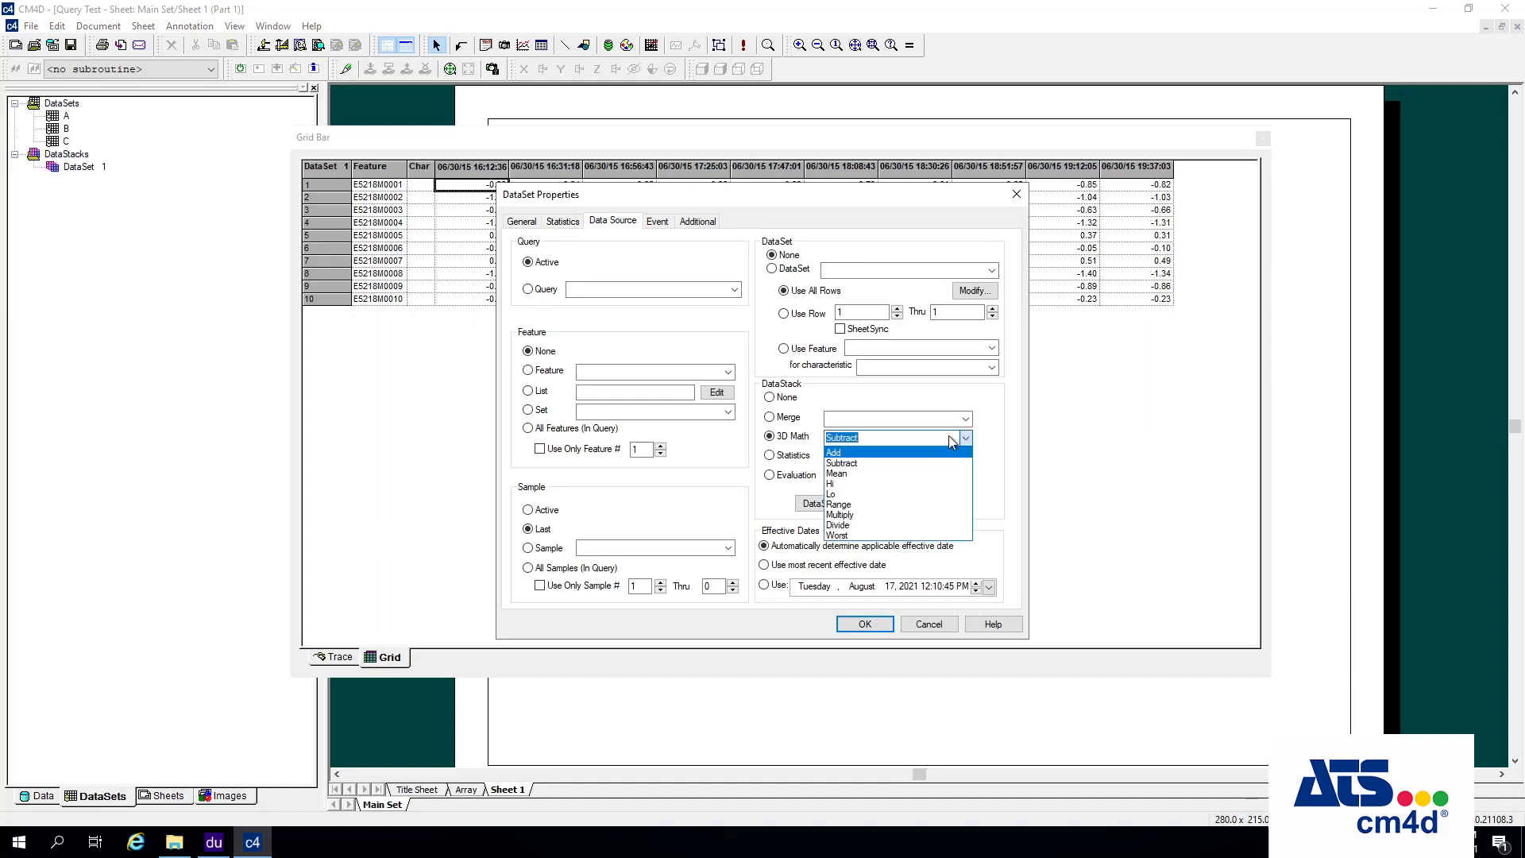
left_click(847, 473)
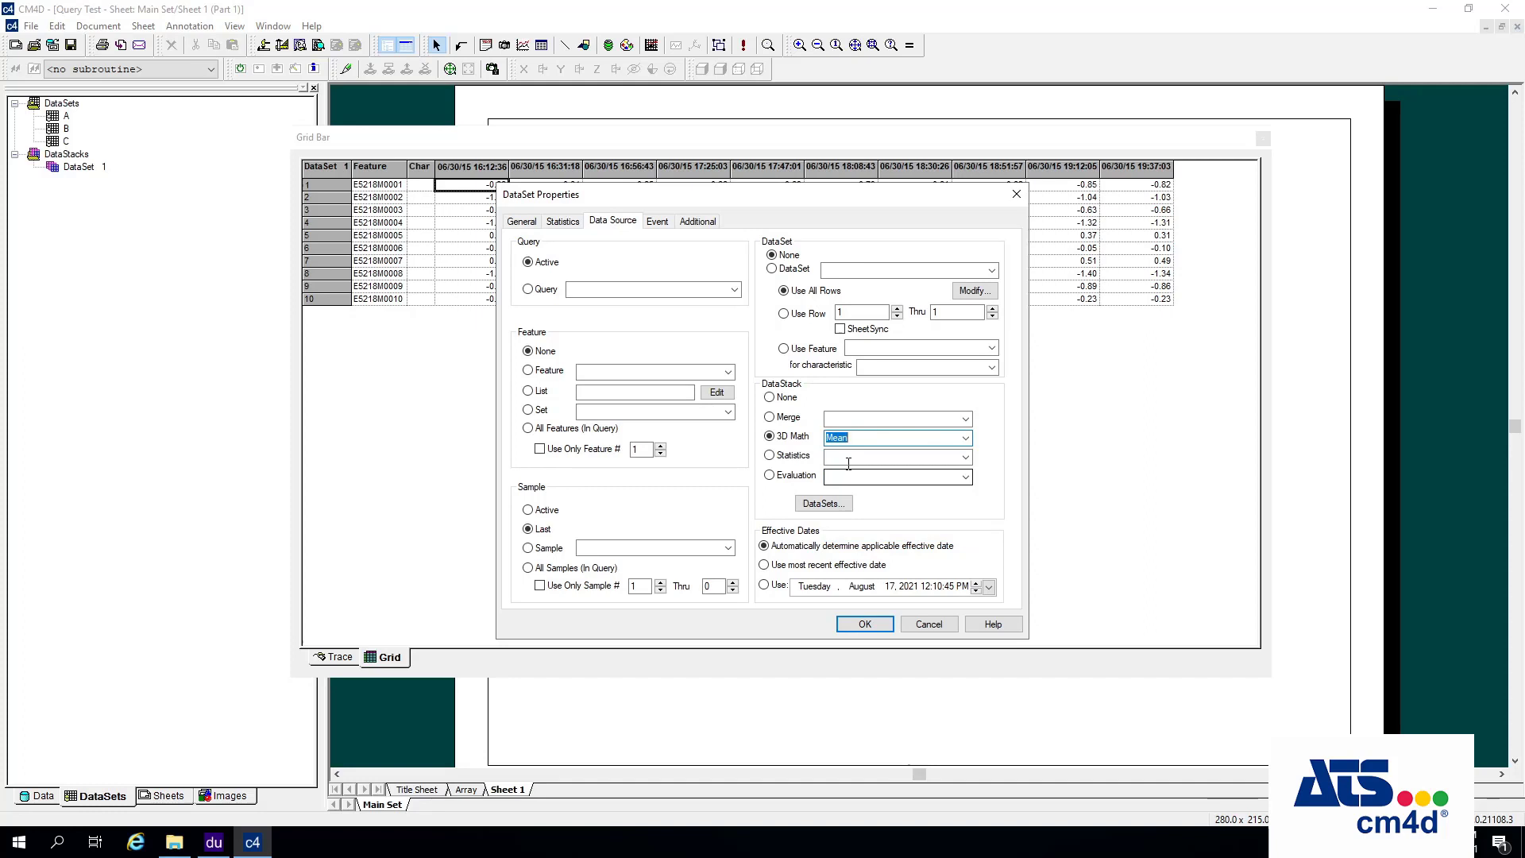
- Add DataSet A to the stacked DataSets, place it above B, and apply the DataStack's properties
left_click(823, 504)
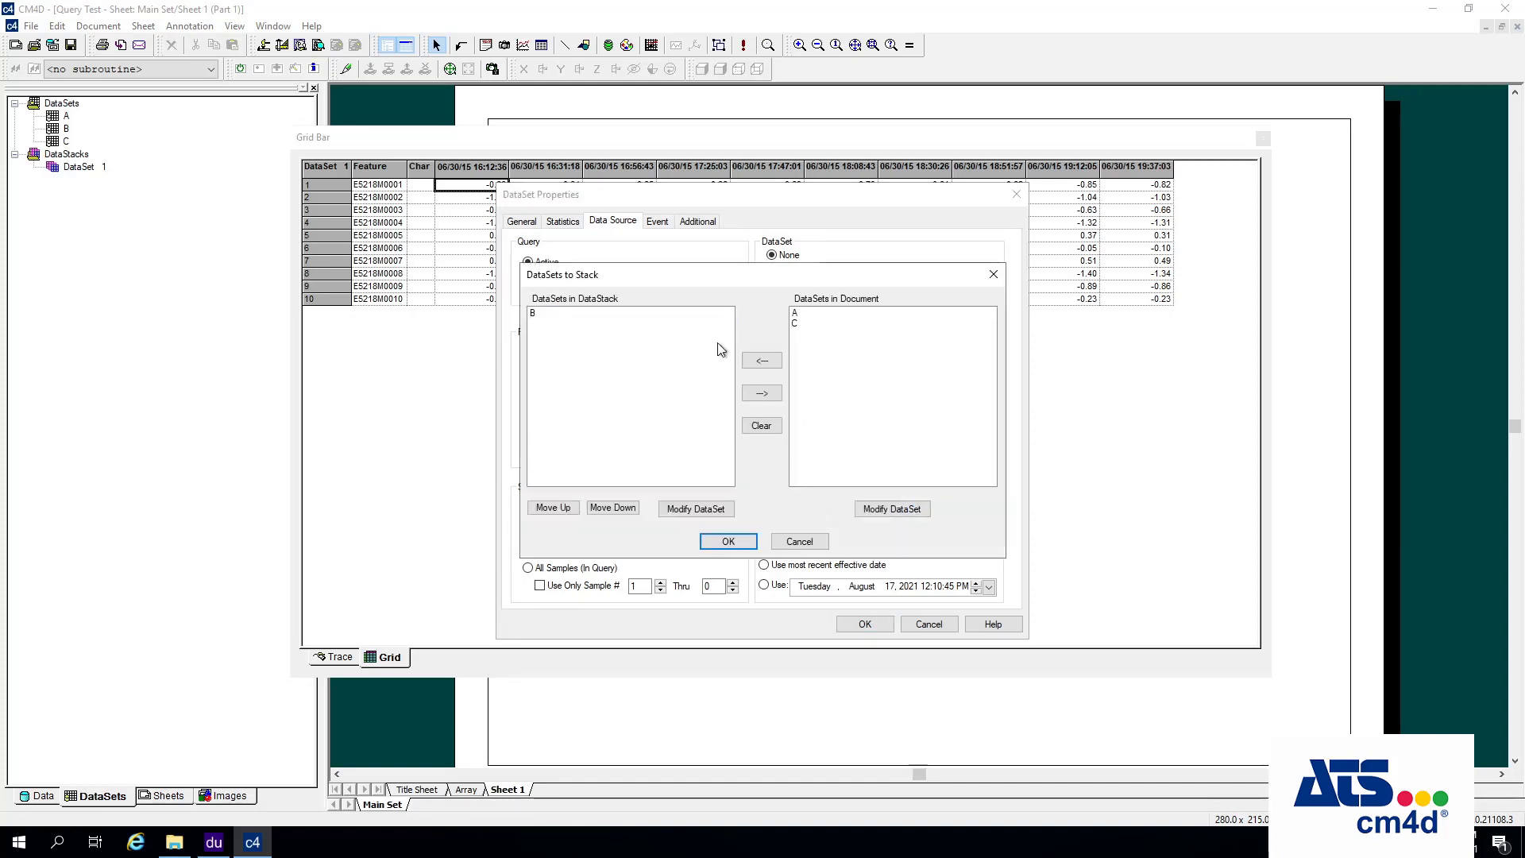
double_click(814, 312)
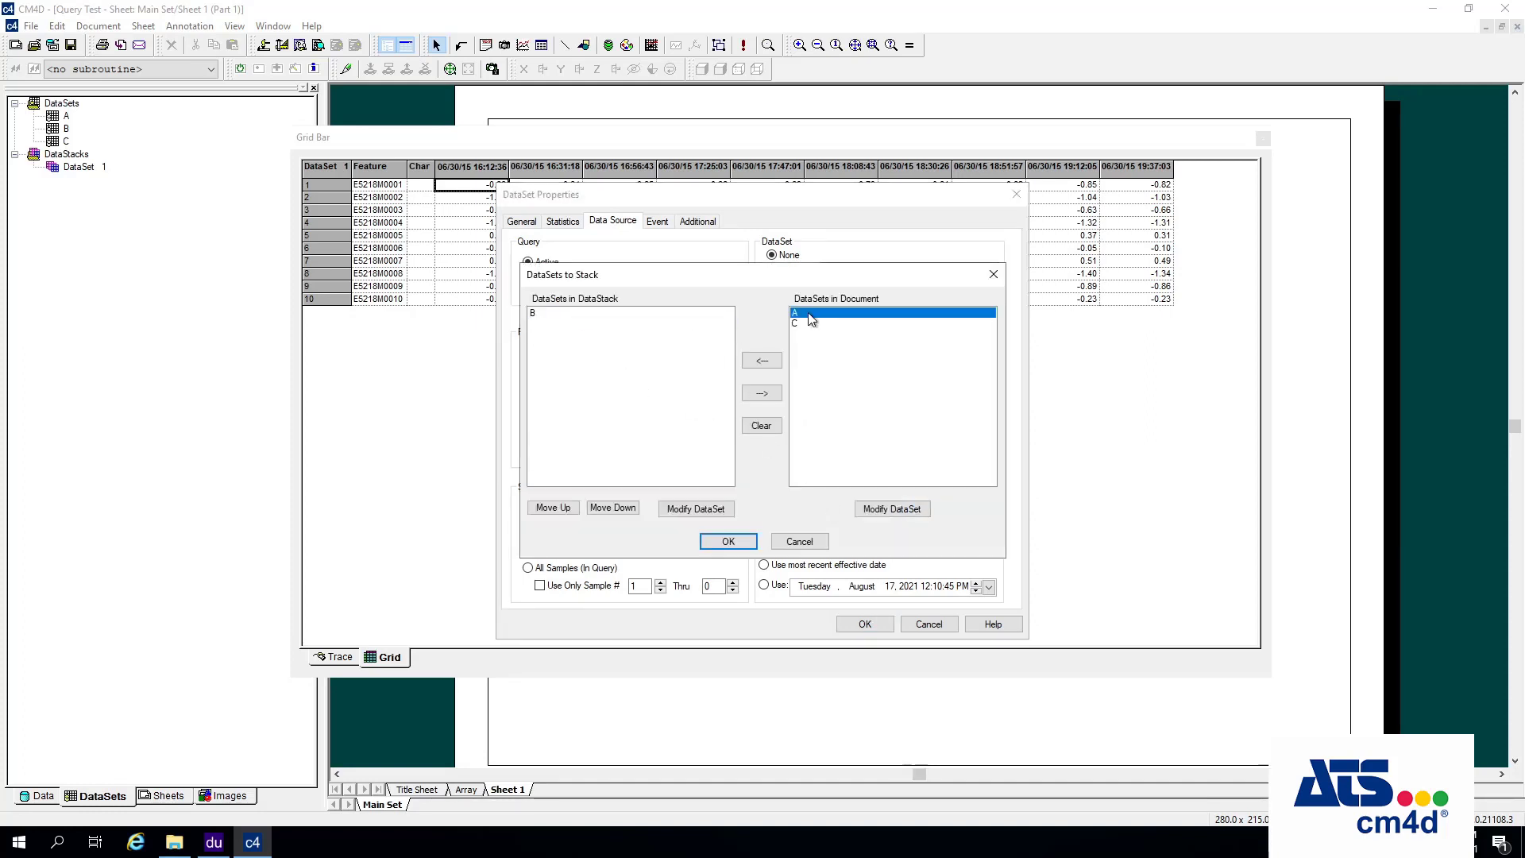
left_click(538, 315)
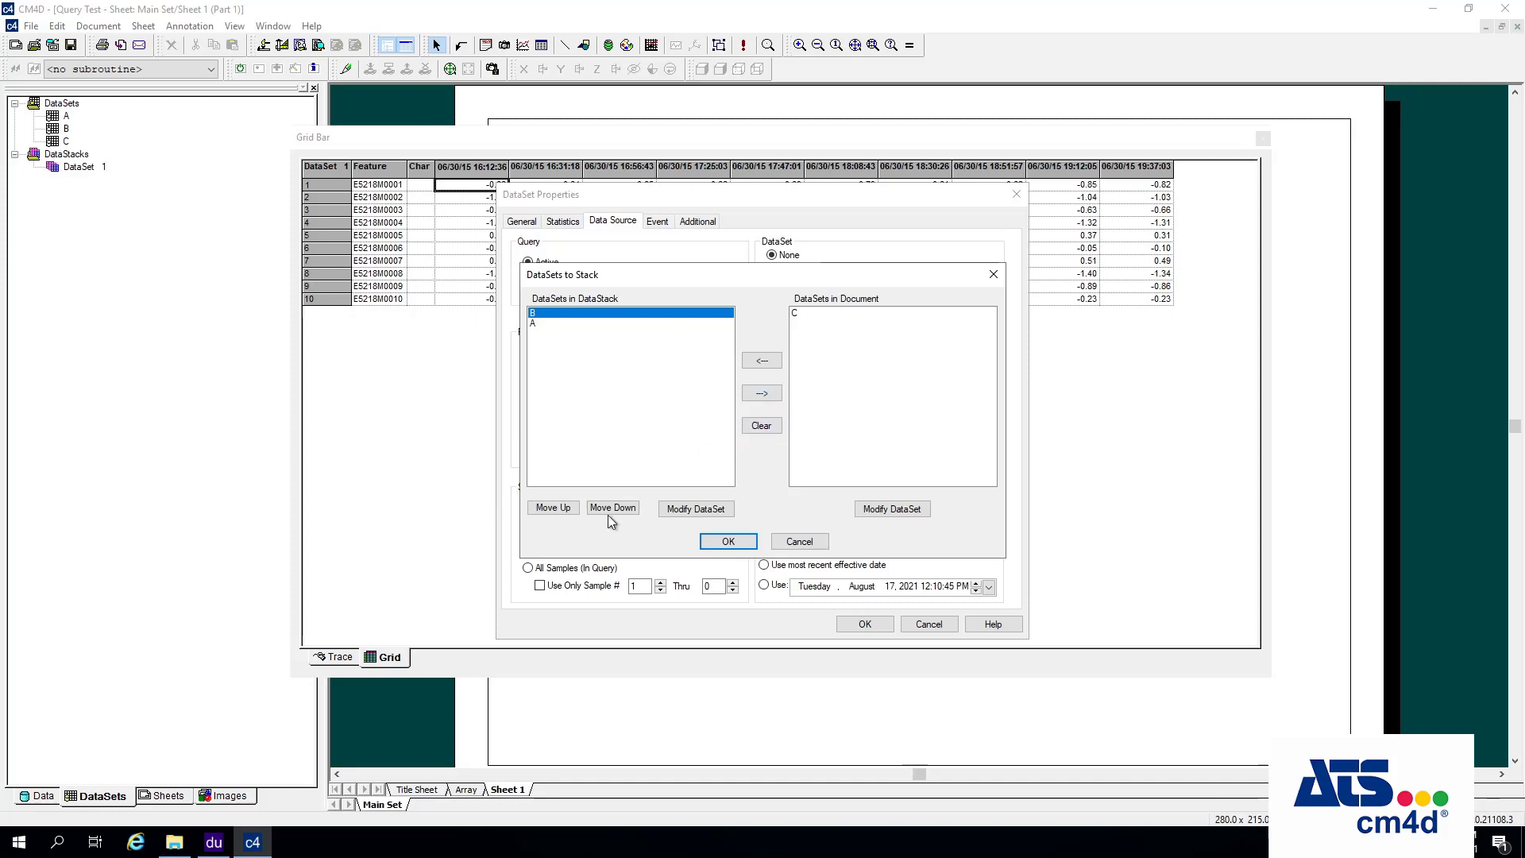
left_click(548, 508)
left_click(536, 321)
left_click(556, 508)
left_click(728, 541)
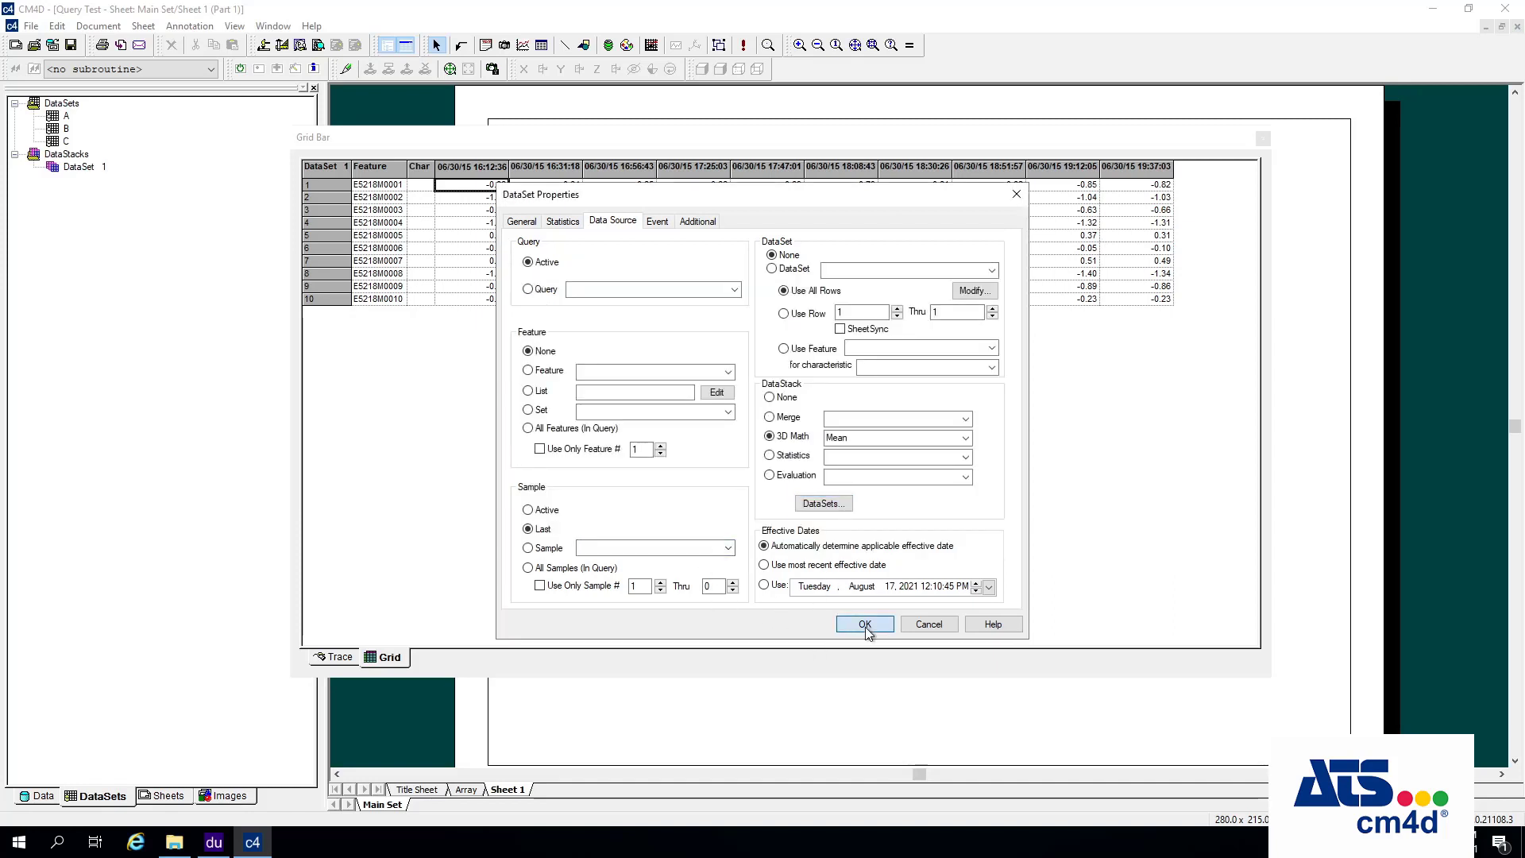
left_click(865, 624)
- Add features E5218M0006 through E5218M0010 to DataSet C's feature list and apply its properties
double_click(62, 143)
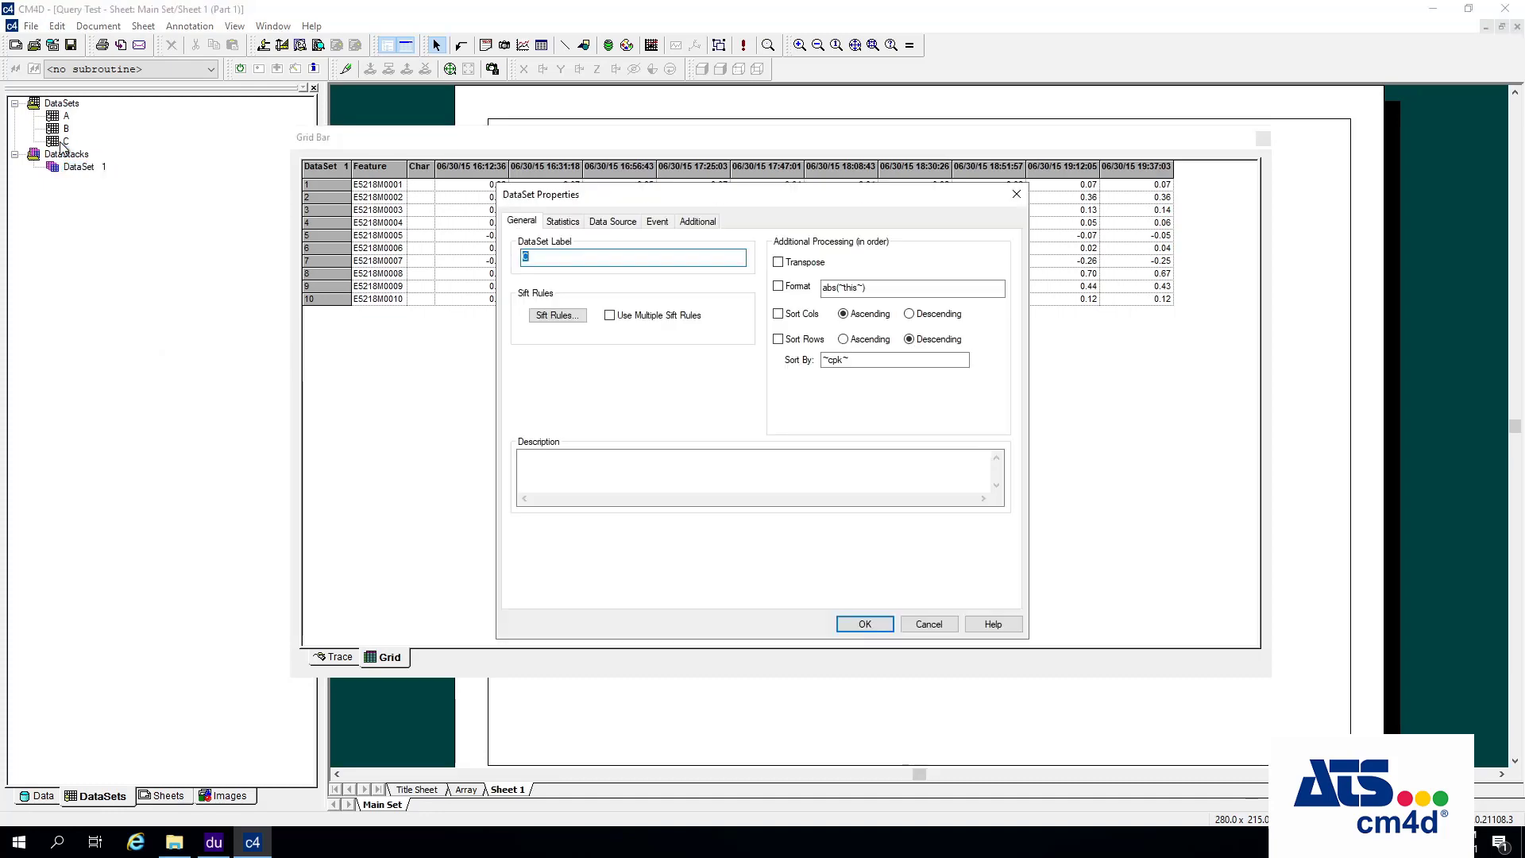
left_click(612, 221)
left_click(716, 392)
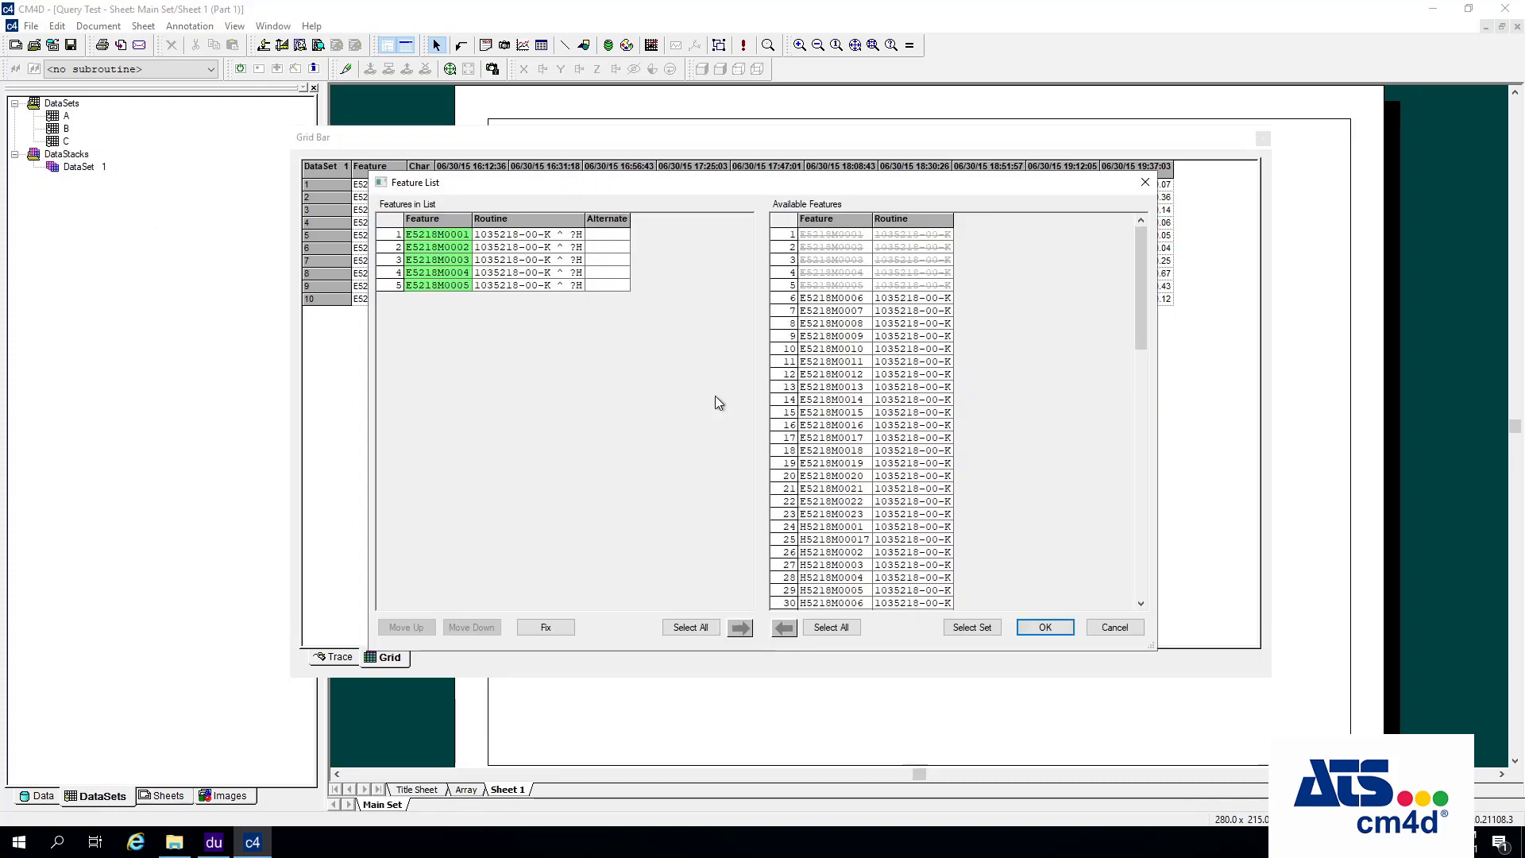
left_click_drag(792, 297, 792, 348)
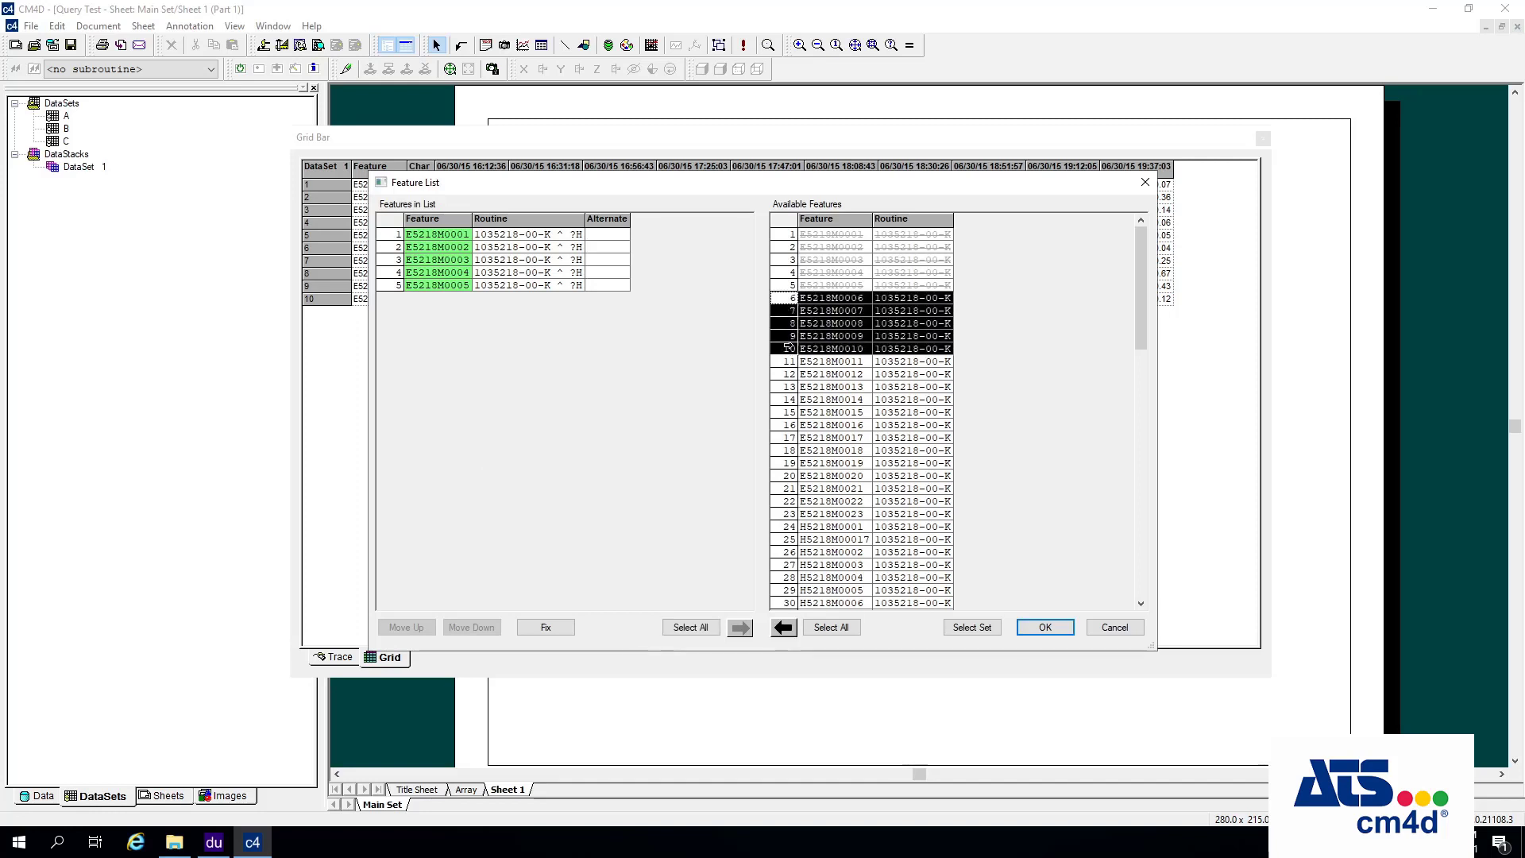
left_click(784, 627)
left_click(1038, 627)
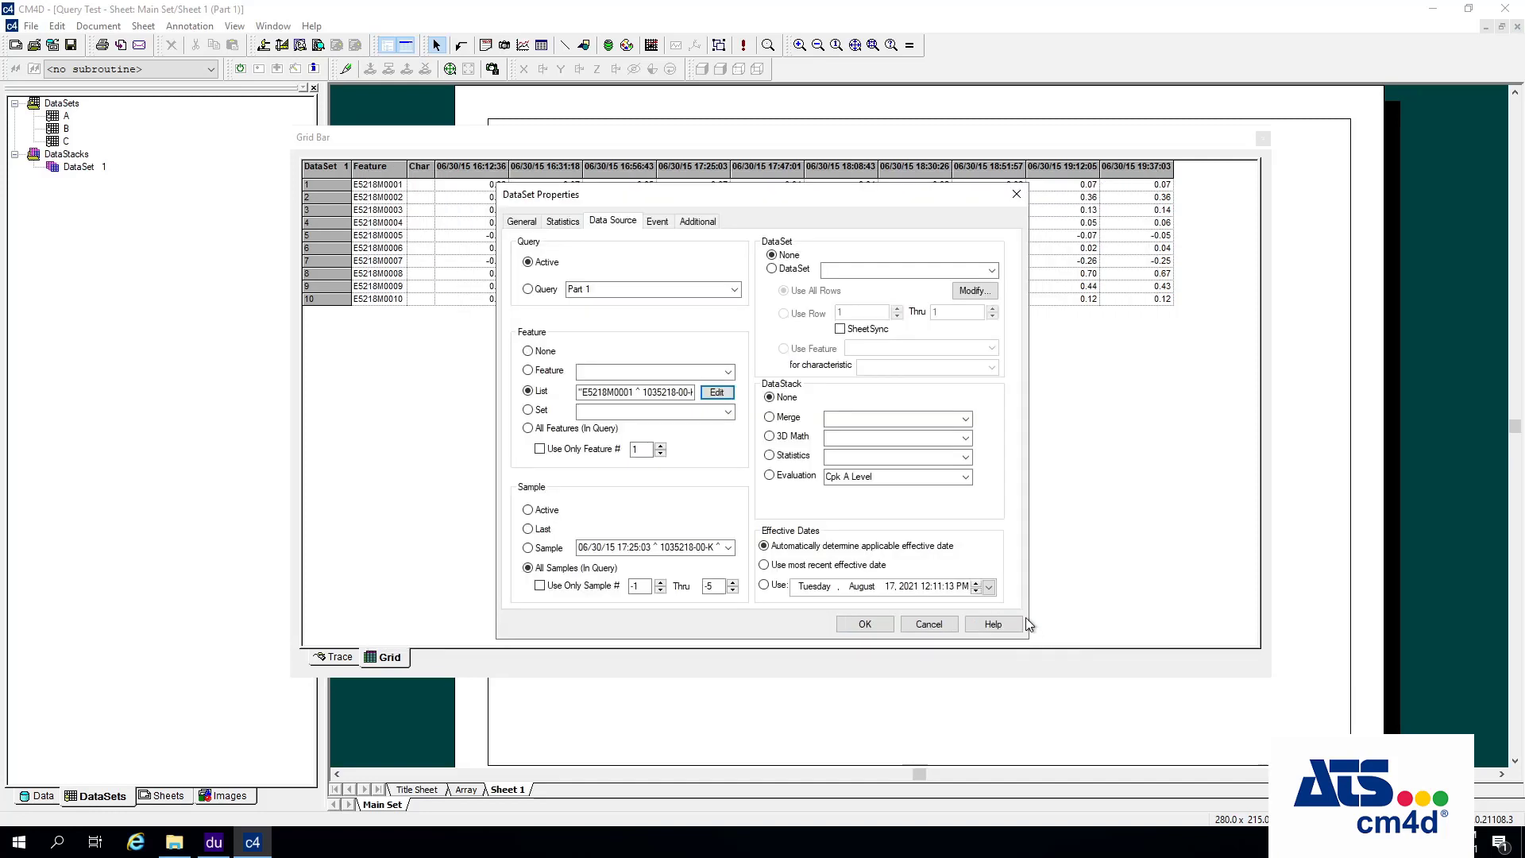
left_click(886, 626)
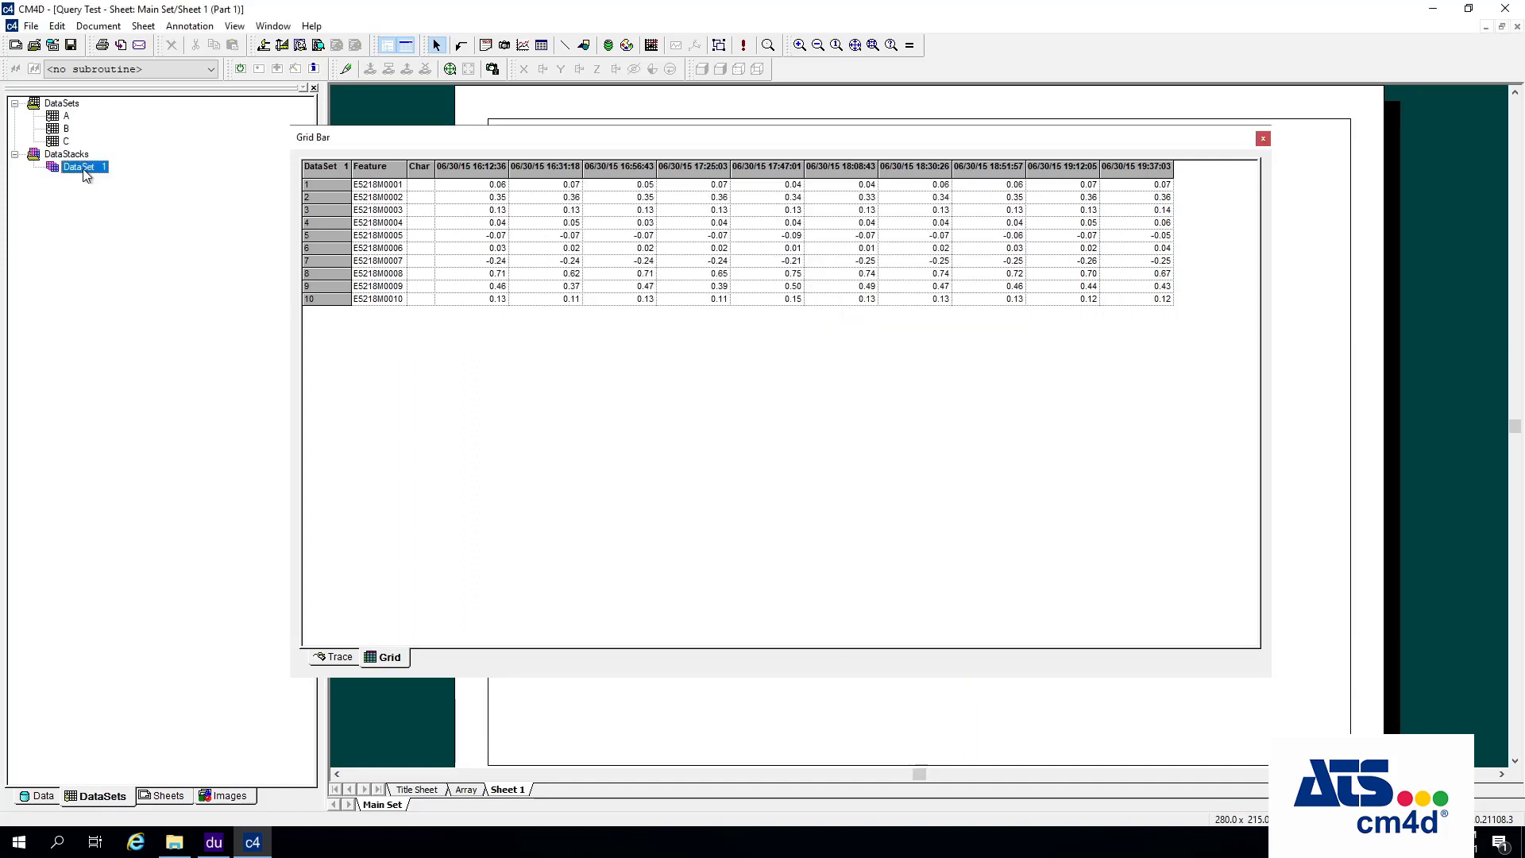
- Add DataSet C below A and B in the 3D Math Mean DataStack and apply the properties
double_click(84, 168)
left_click(612, 221)
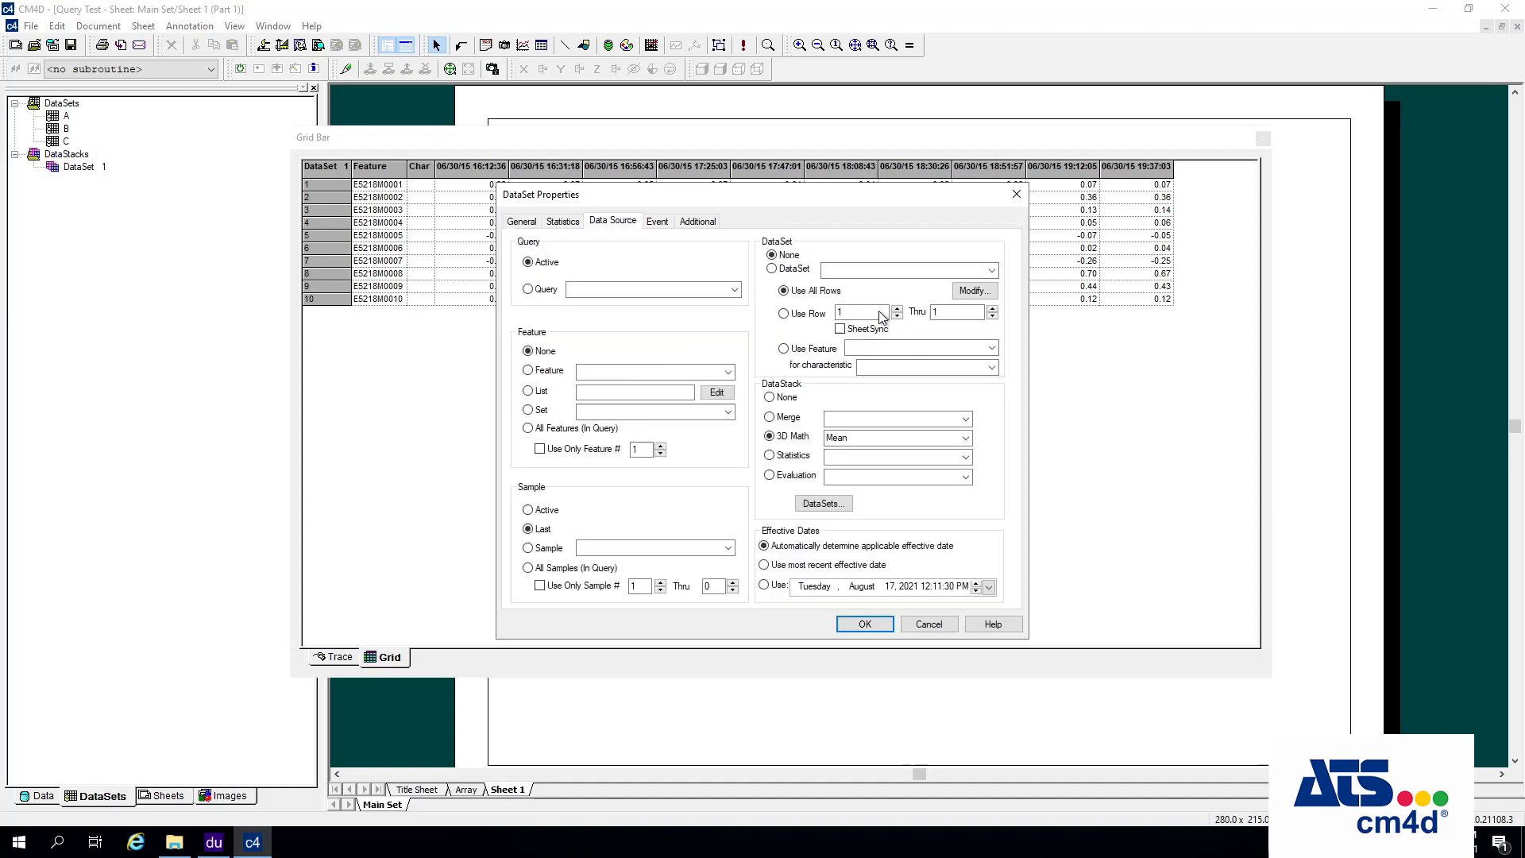
left_click(823, 503)
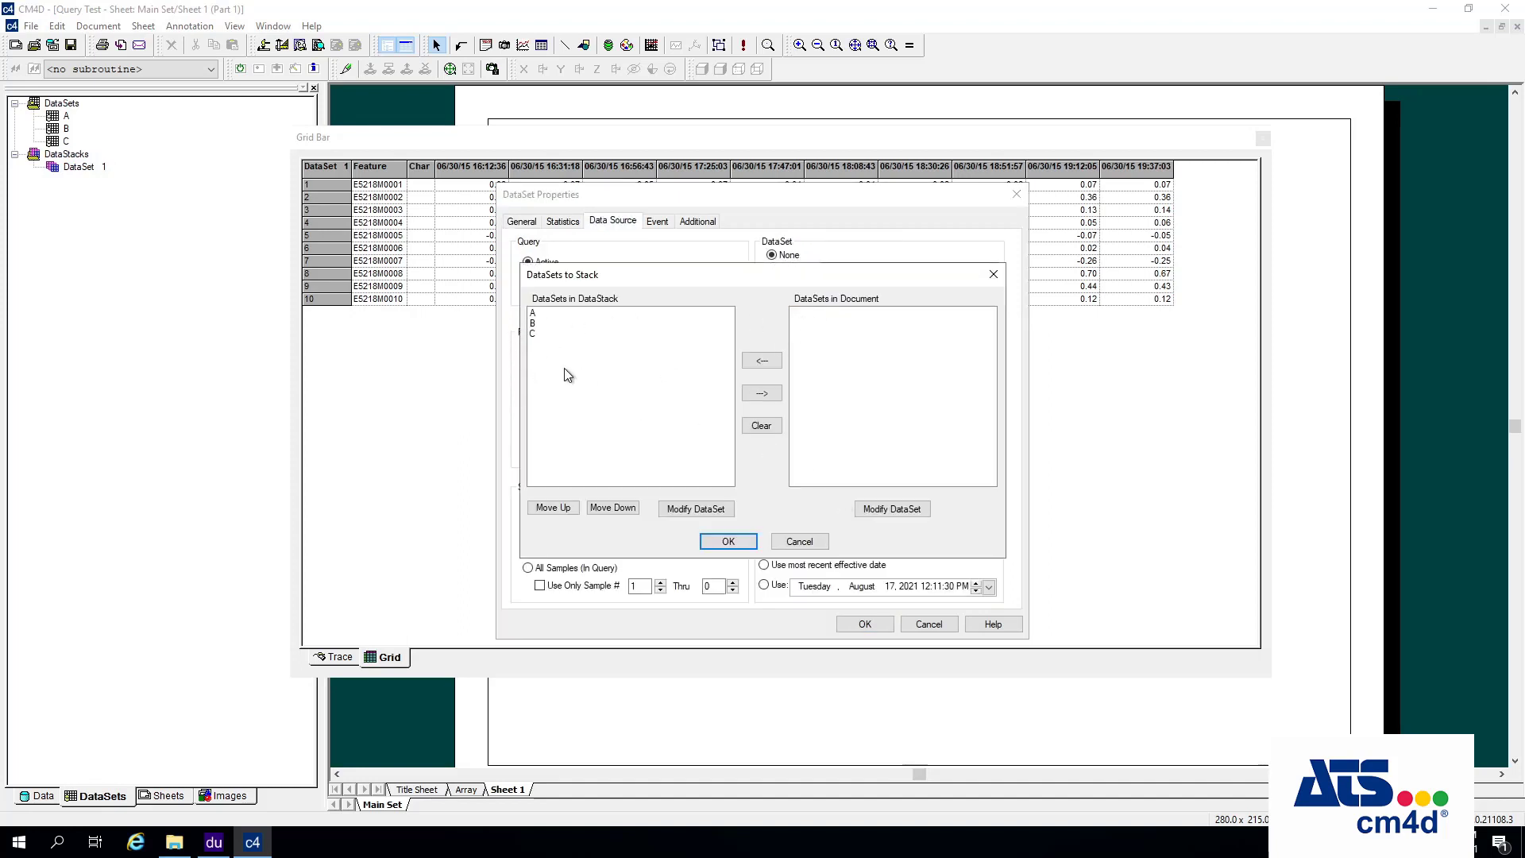
left_click(730, 542)
left_click(873, 625)
- View DataSets A and B in the grid and check feature E5218M0001's value for the 06/30/15 16:12:36 sample in each
right_click(79, 161)
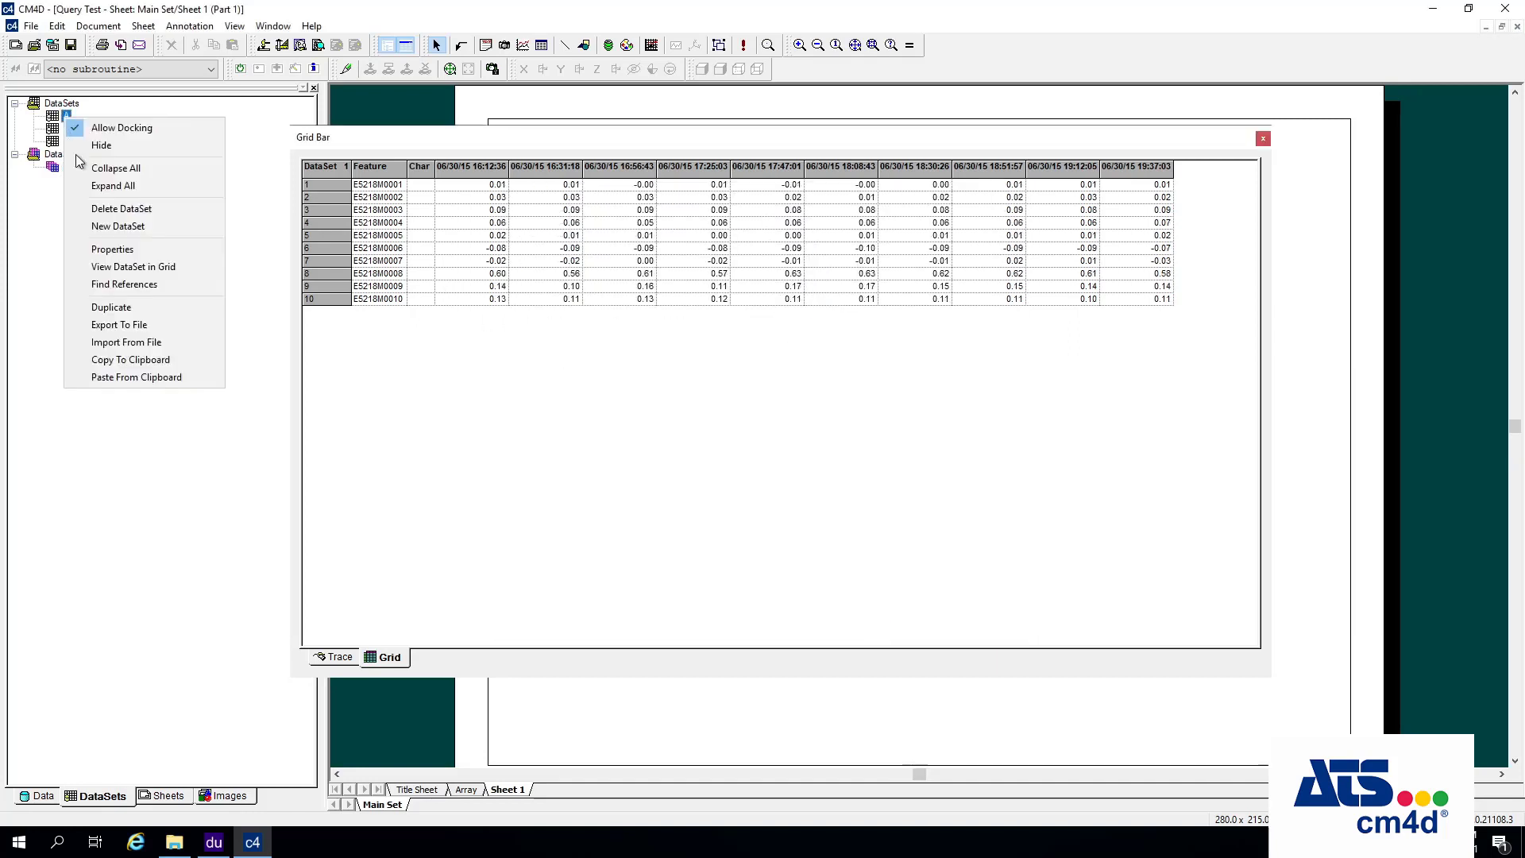
left_click(178, 268)
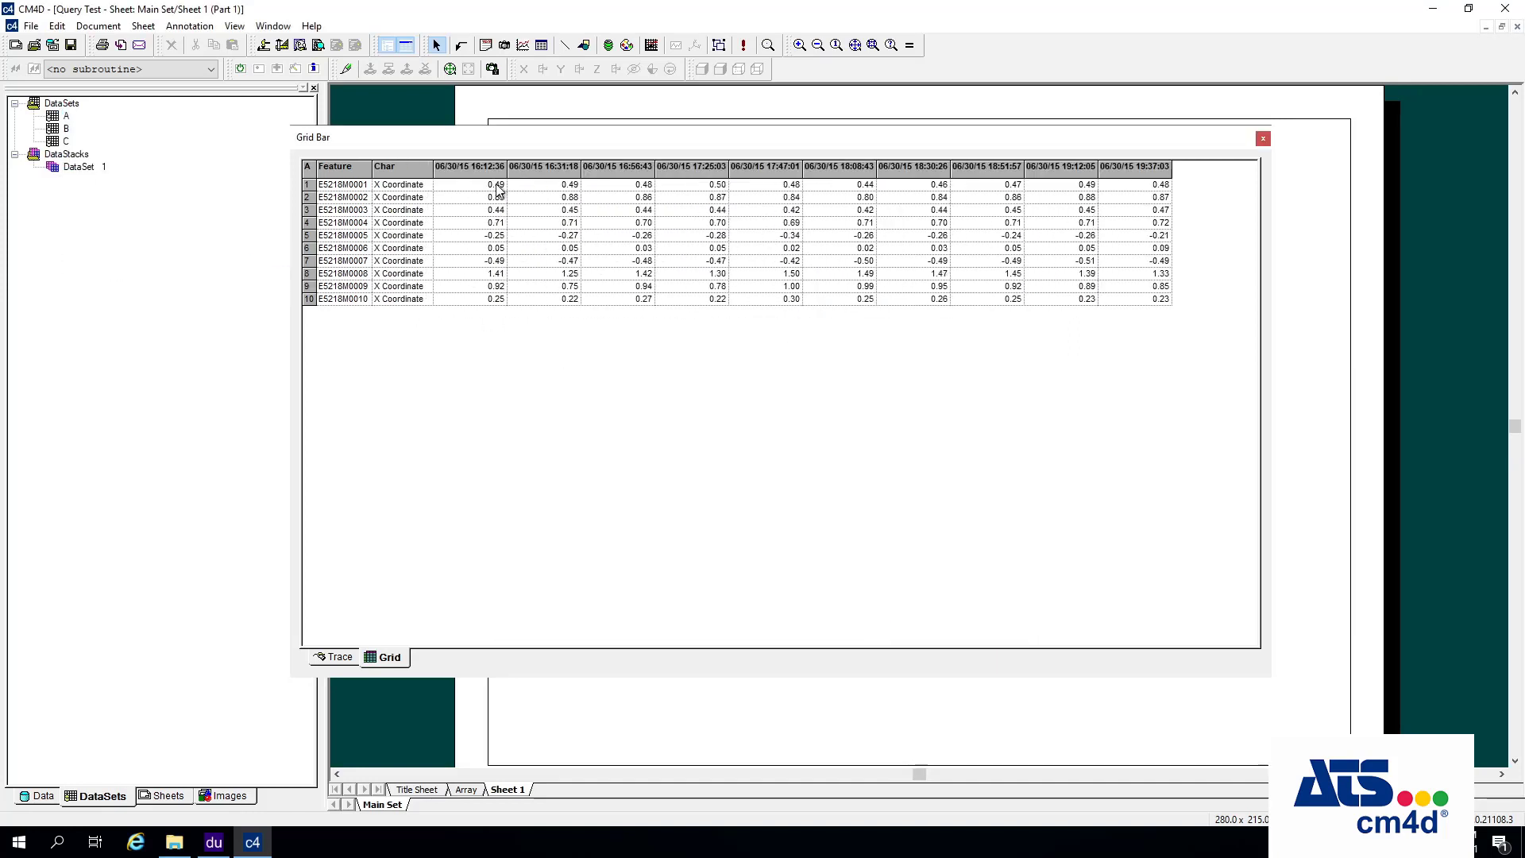
left_click(496, 185)
right_click(69, 126)
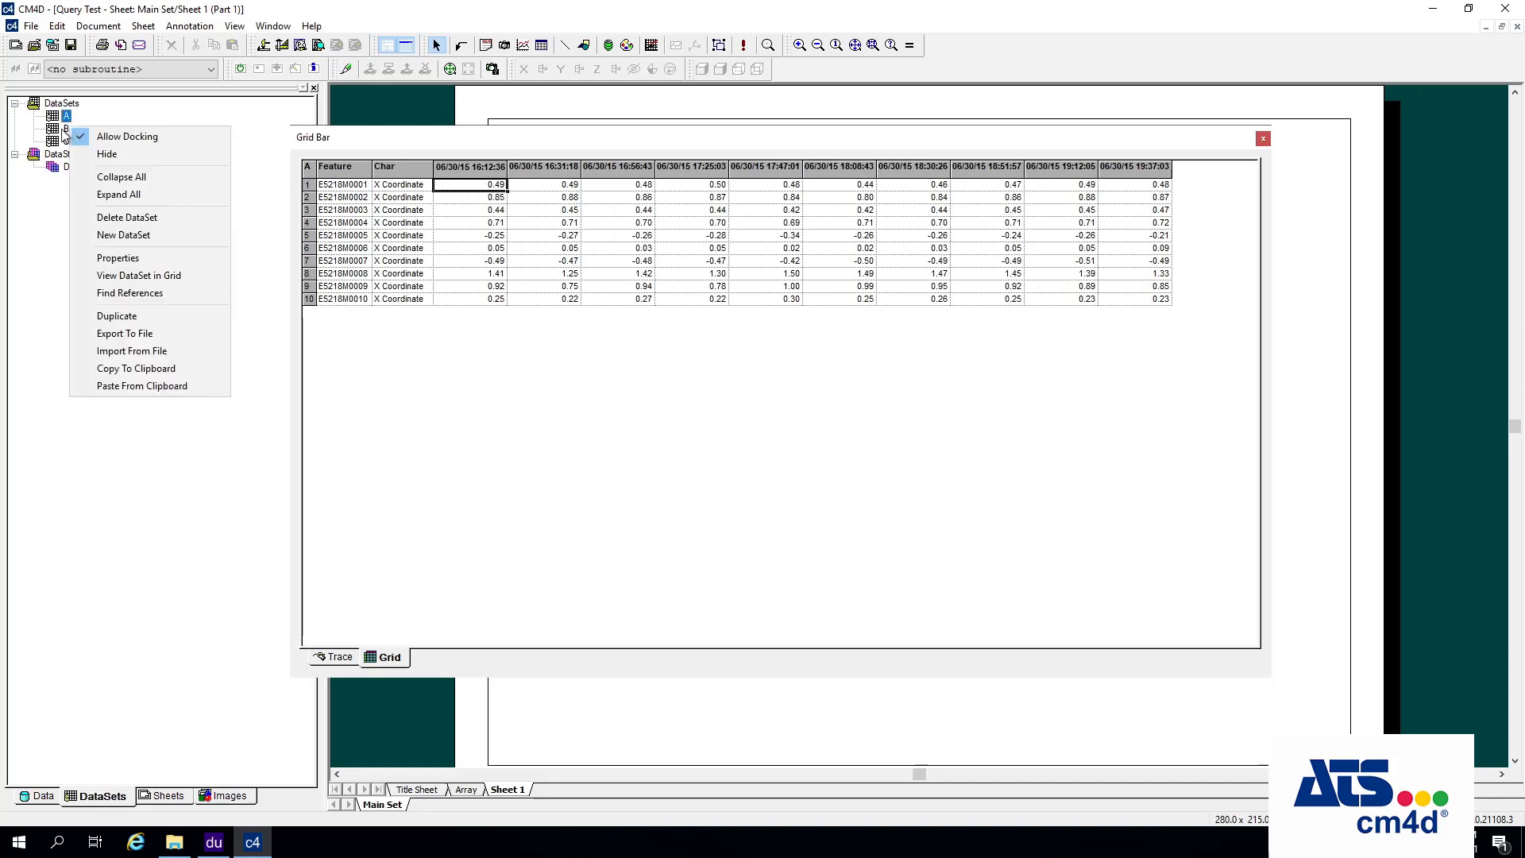
left_click(60, 126)
right_click(60, 125)
left_click(140, 277)
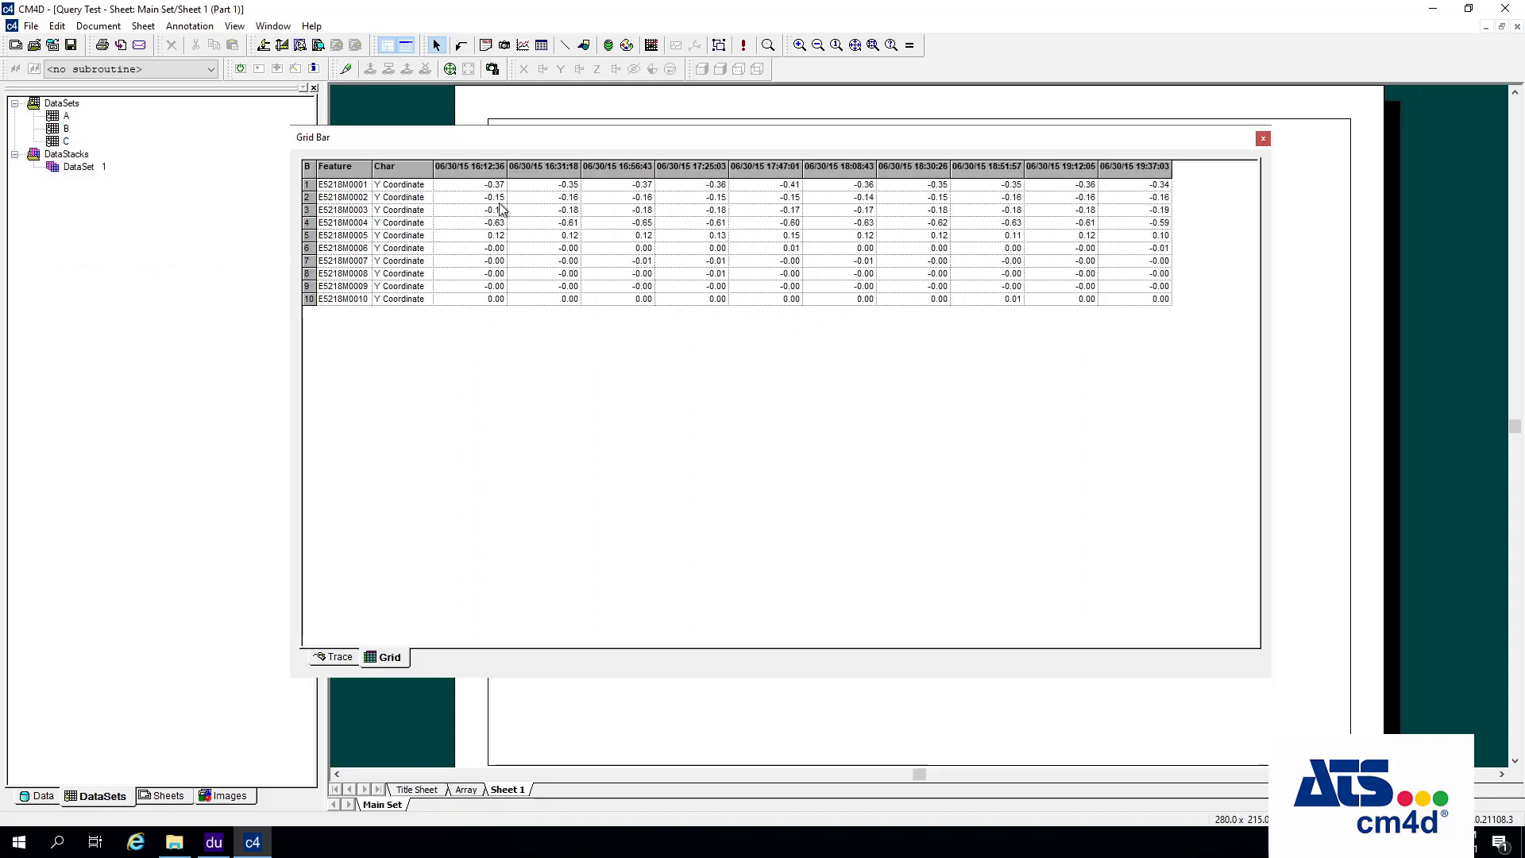
left_click(496, 188)
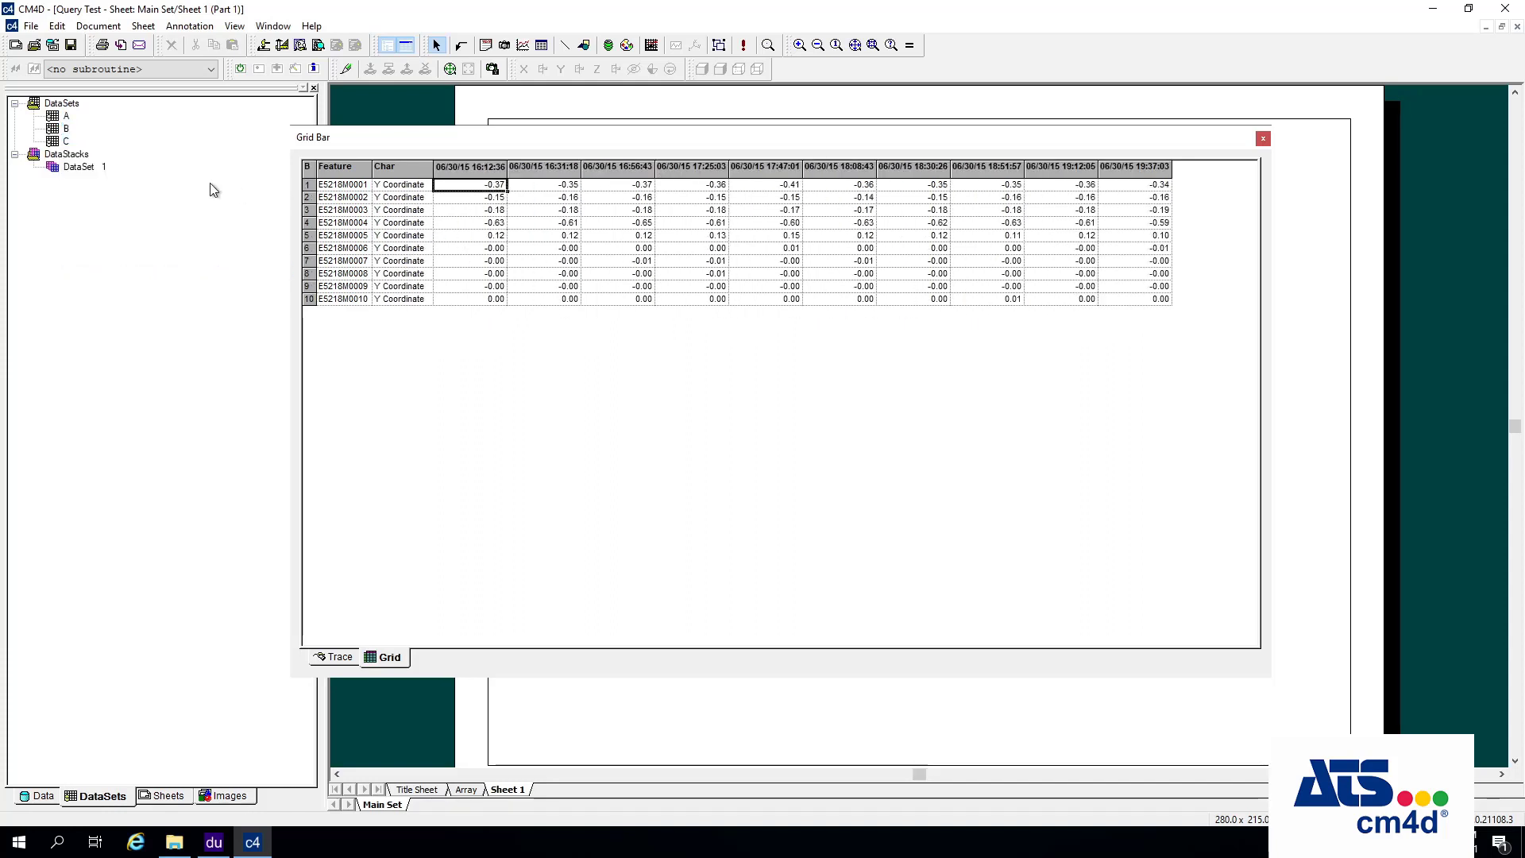
- View DataSet C and the Mean DataStack in the grid, comparing E5218M0001's value for the 06/30/15 16:12:36 sample
right_click(57, 143)
left_click(155, 306)
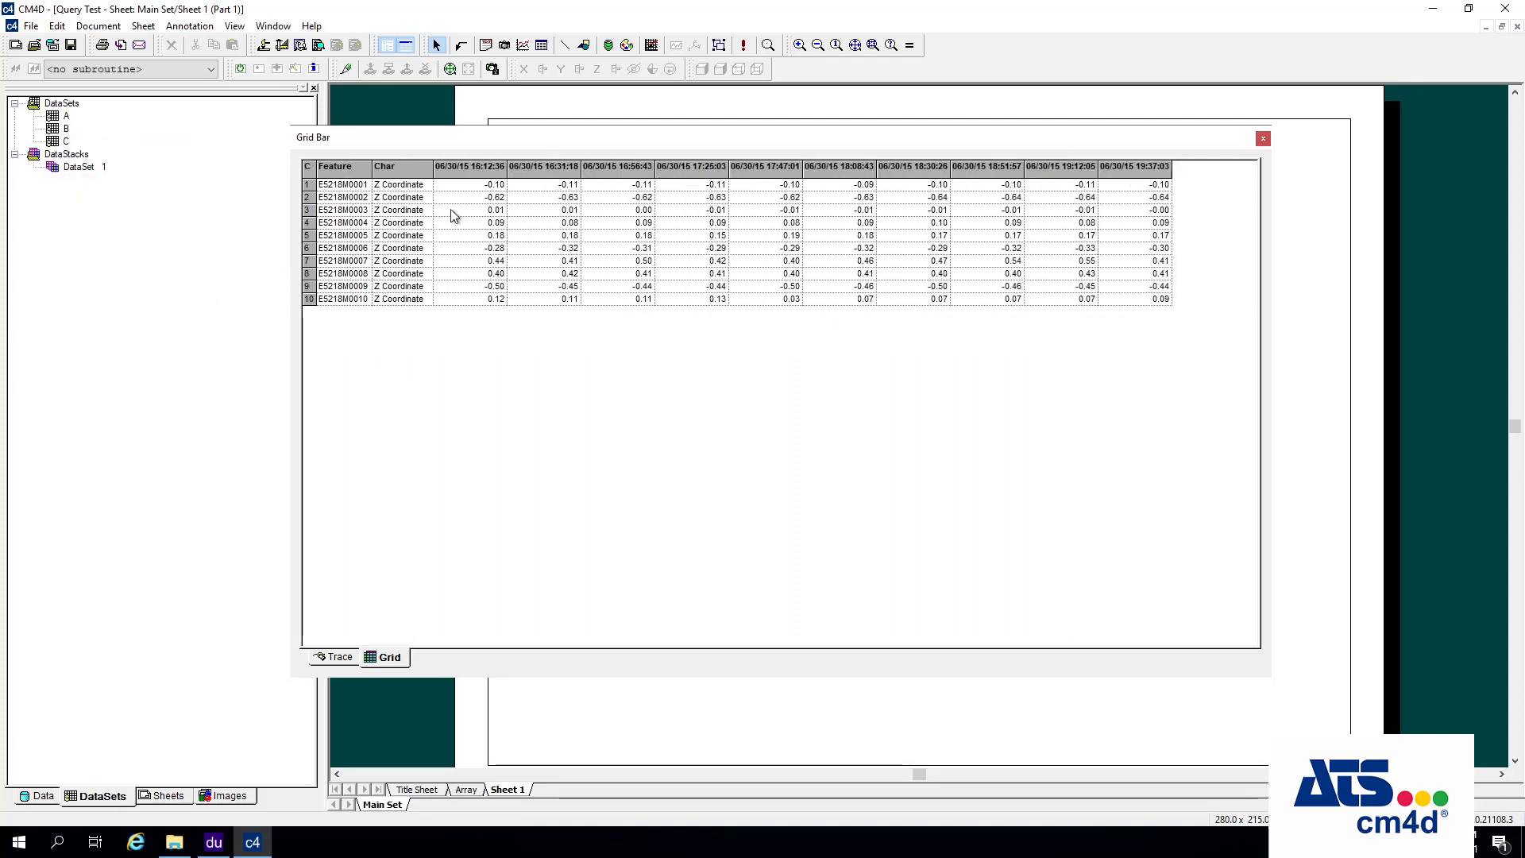
left_click(500, 187)
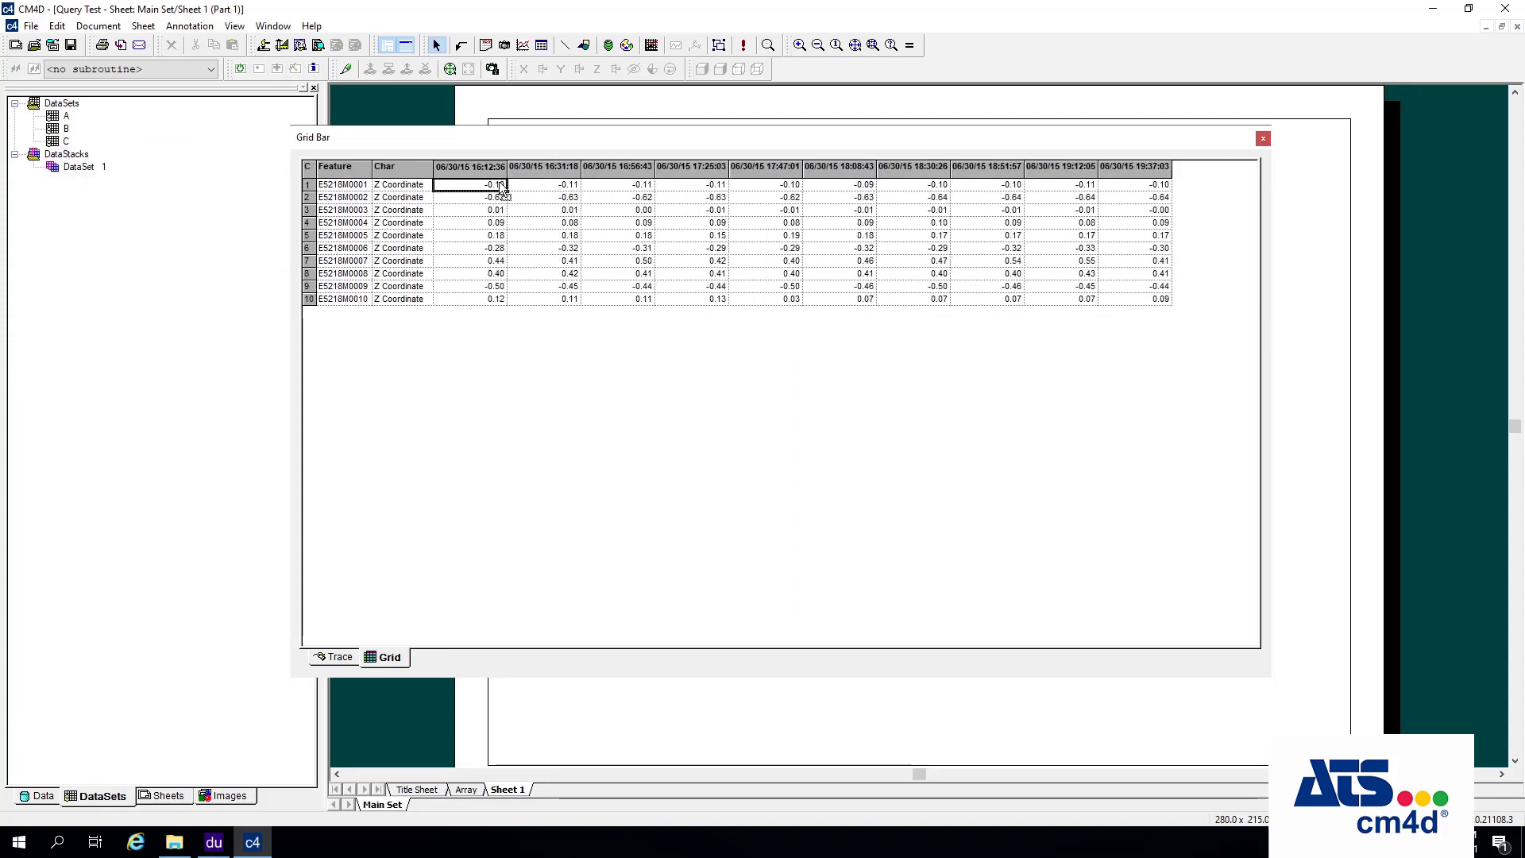
right_click(89, 168)
left_click(155, 314)
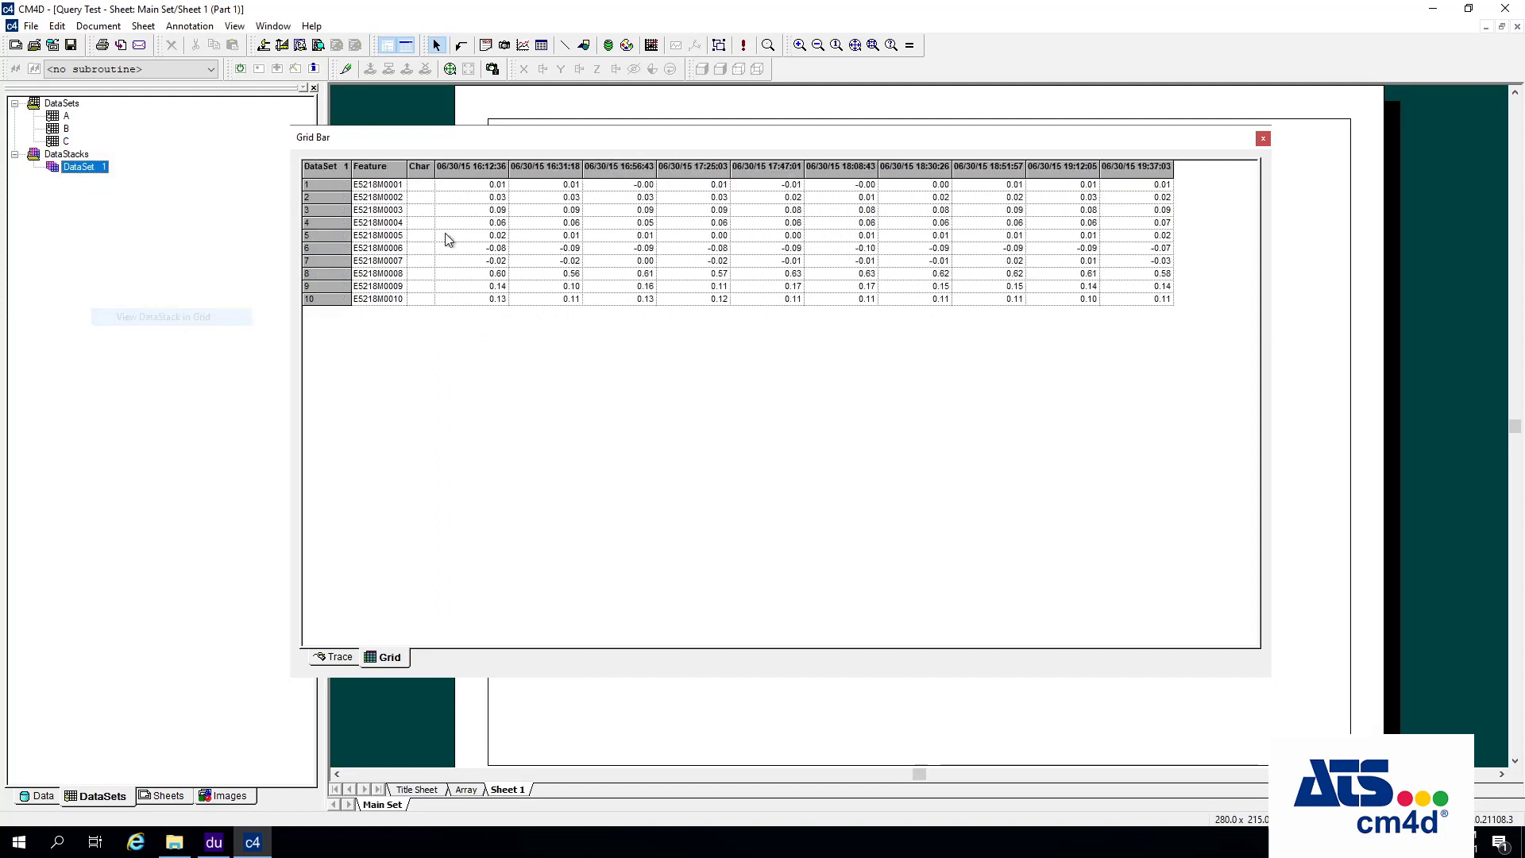
left_click(485, 188)
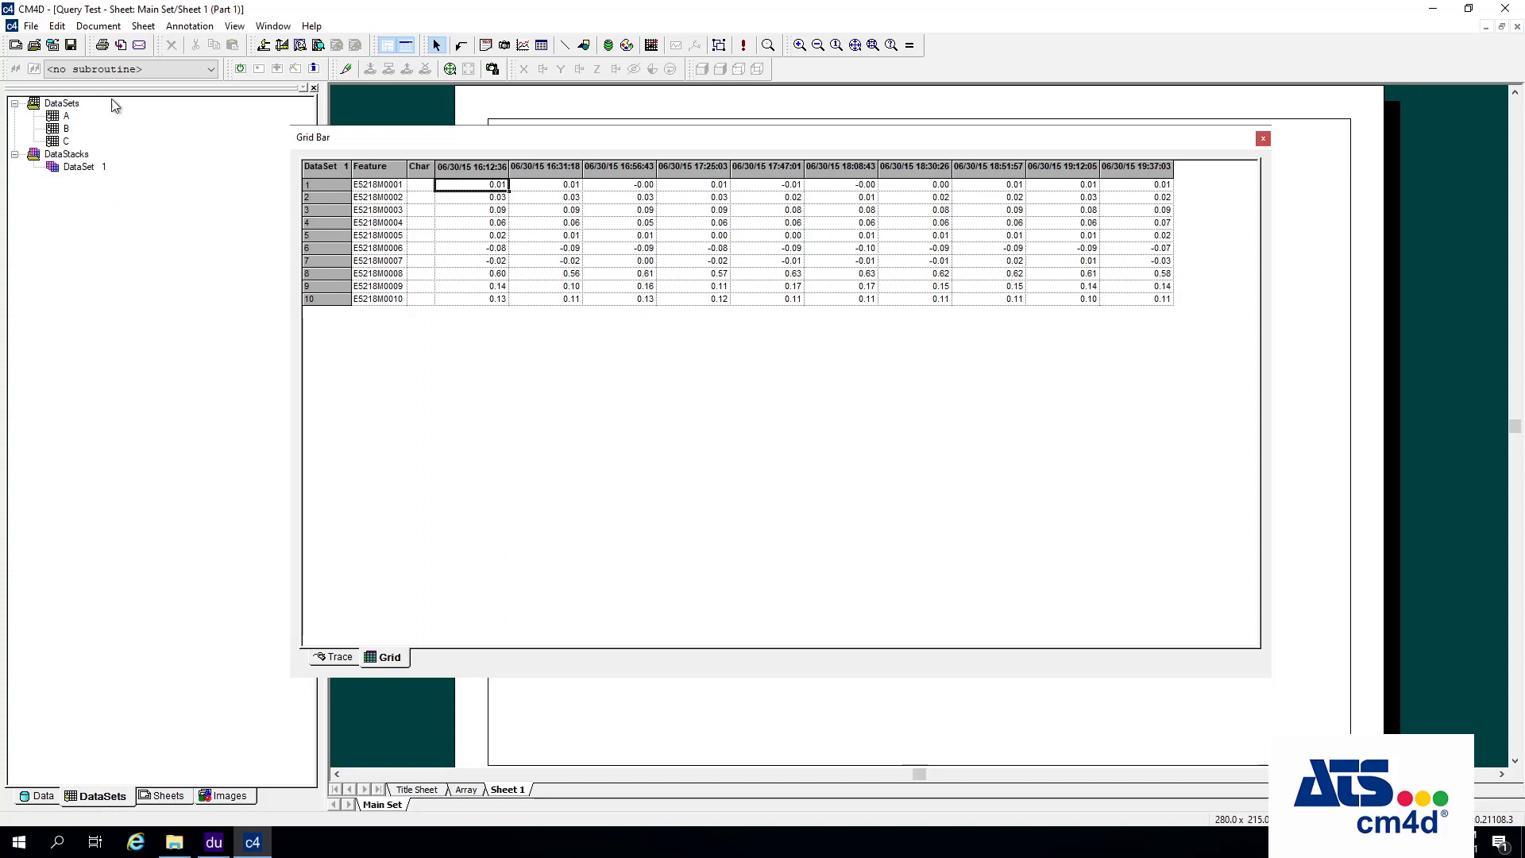
- Change the DataStack's 3D Math type to Hi in its data source properties and apply them
double_click(89, 169)
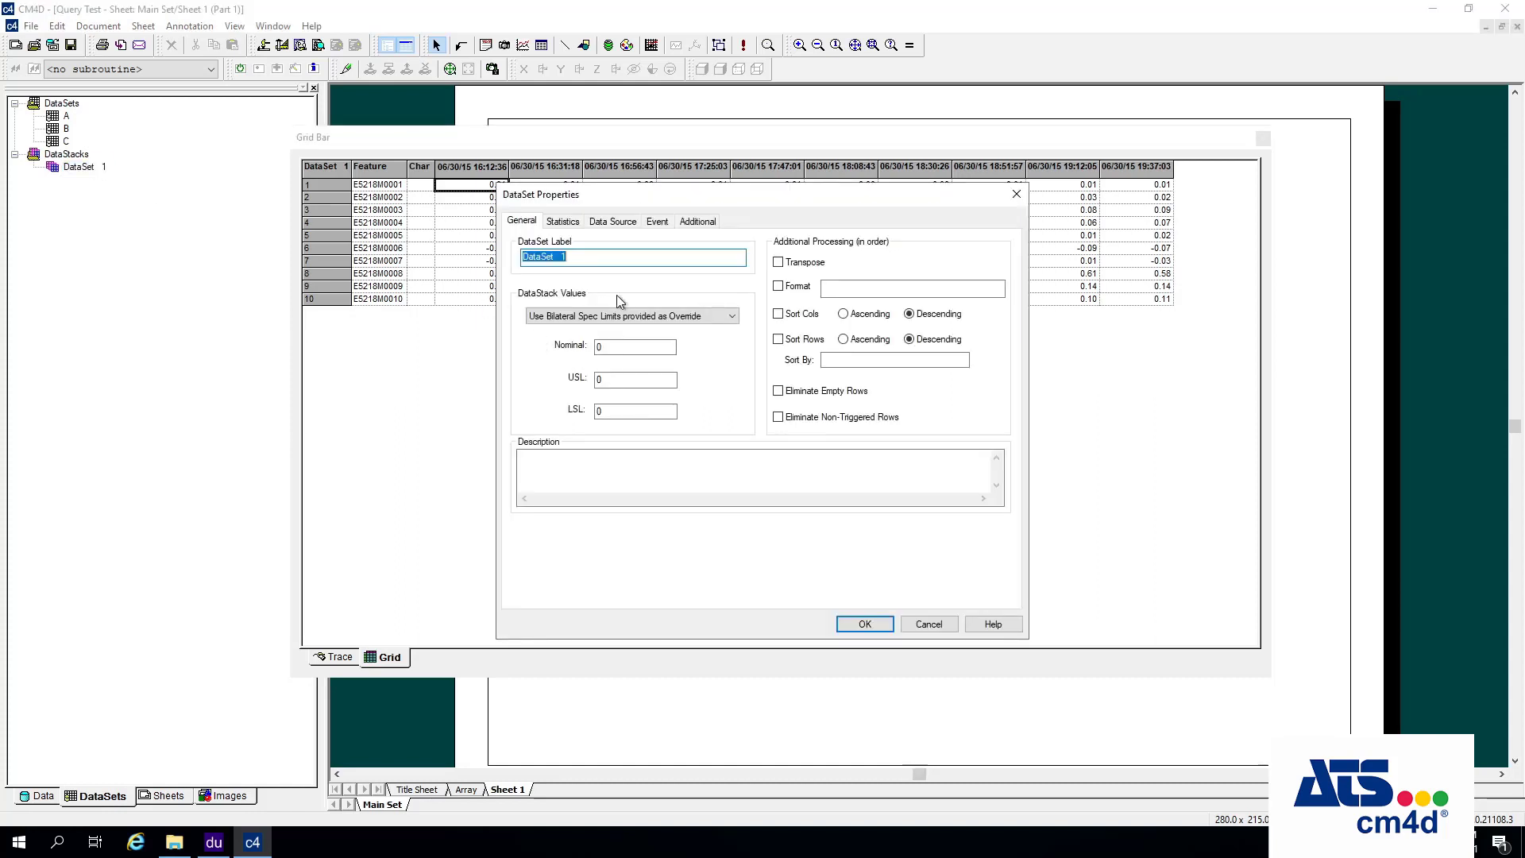
left_click(615, 222)
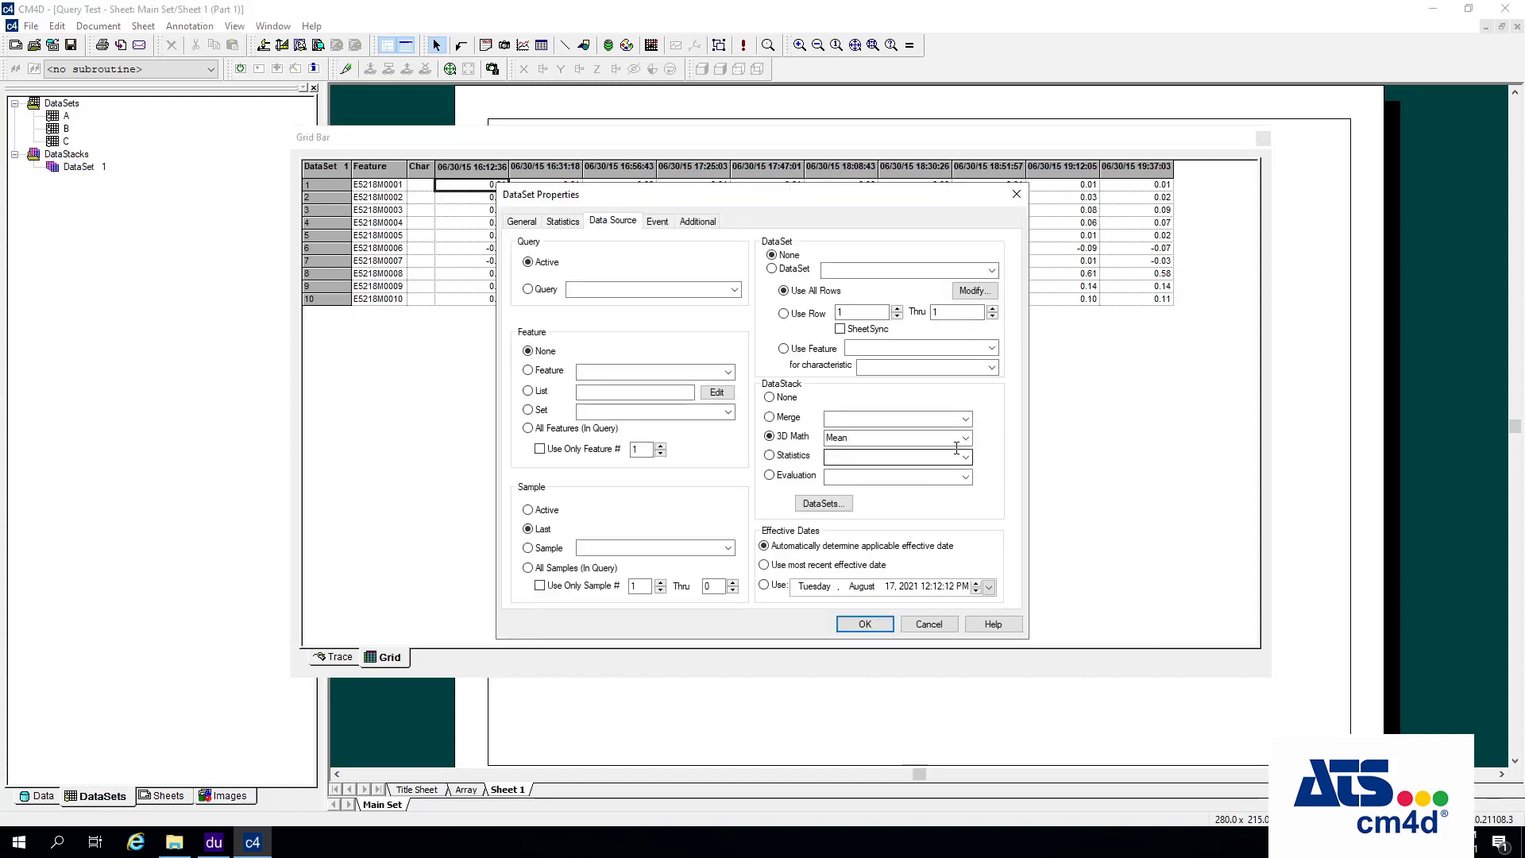
left_click(966, 440)
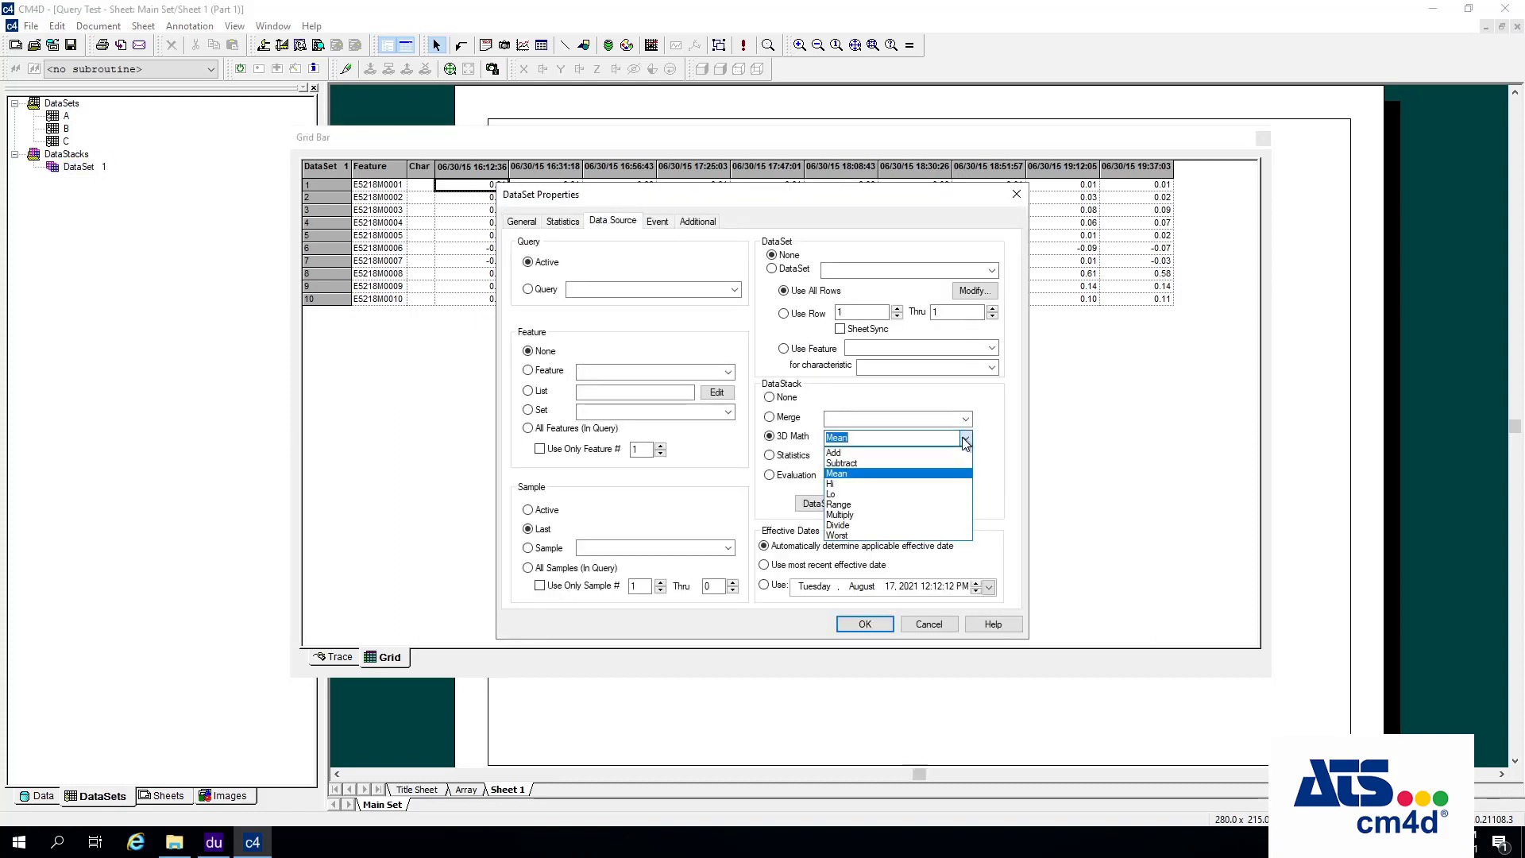
left_click(845, 484)
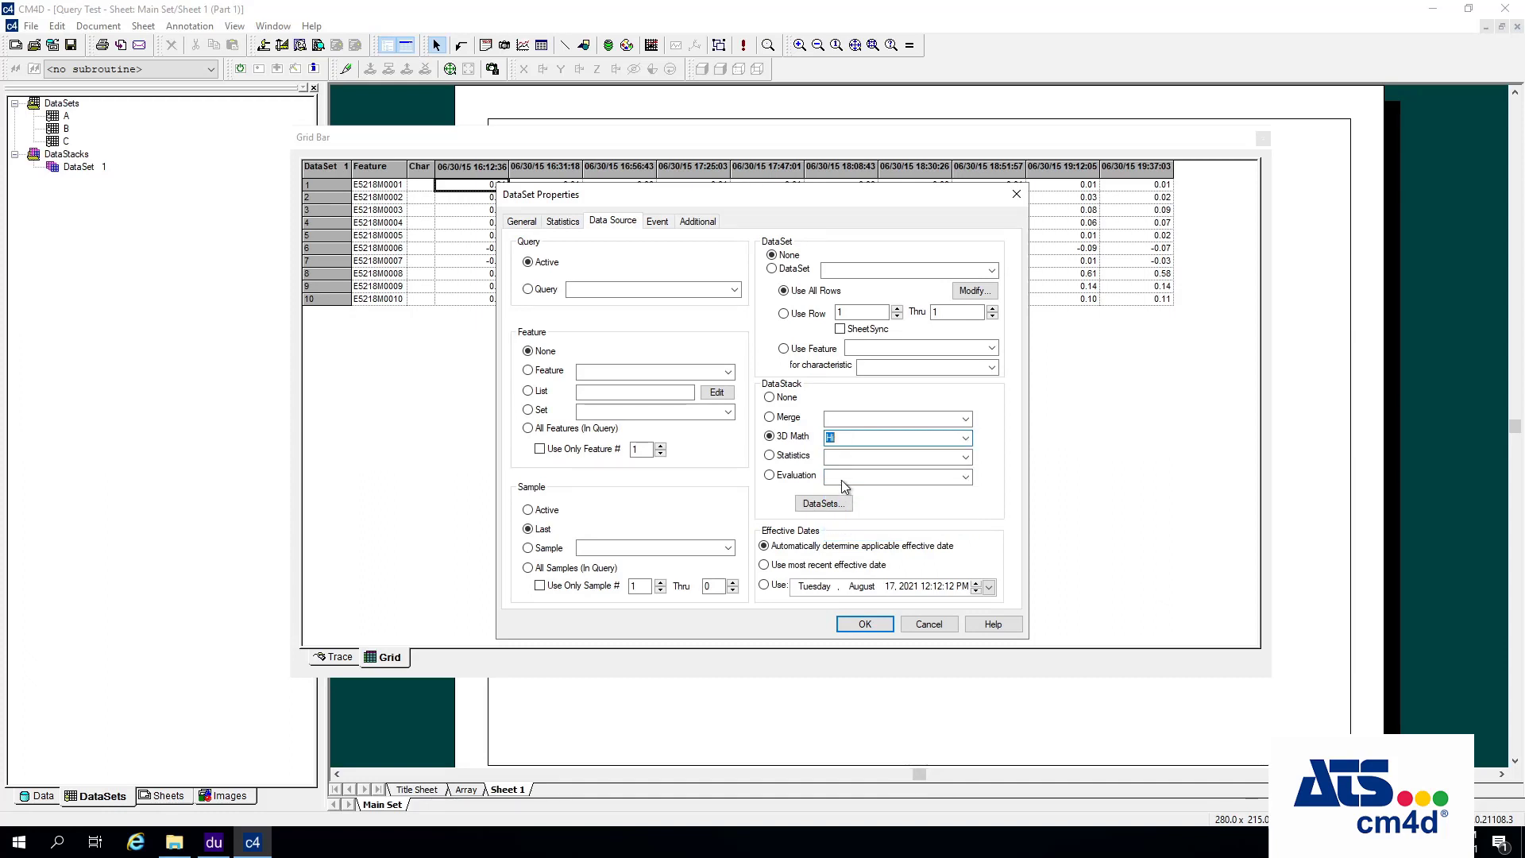
left_click(873, 627)
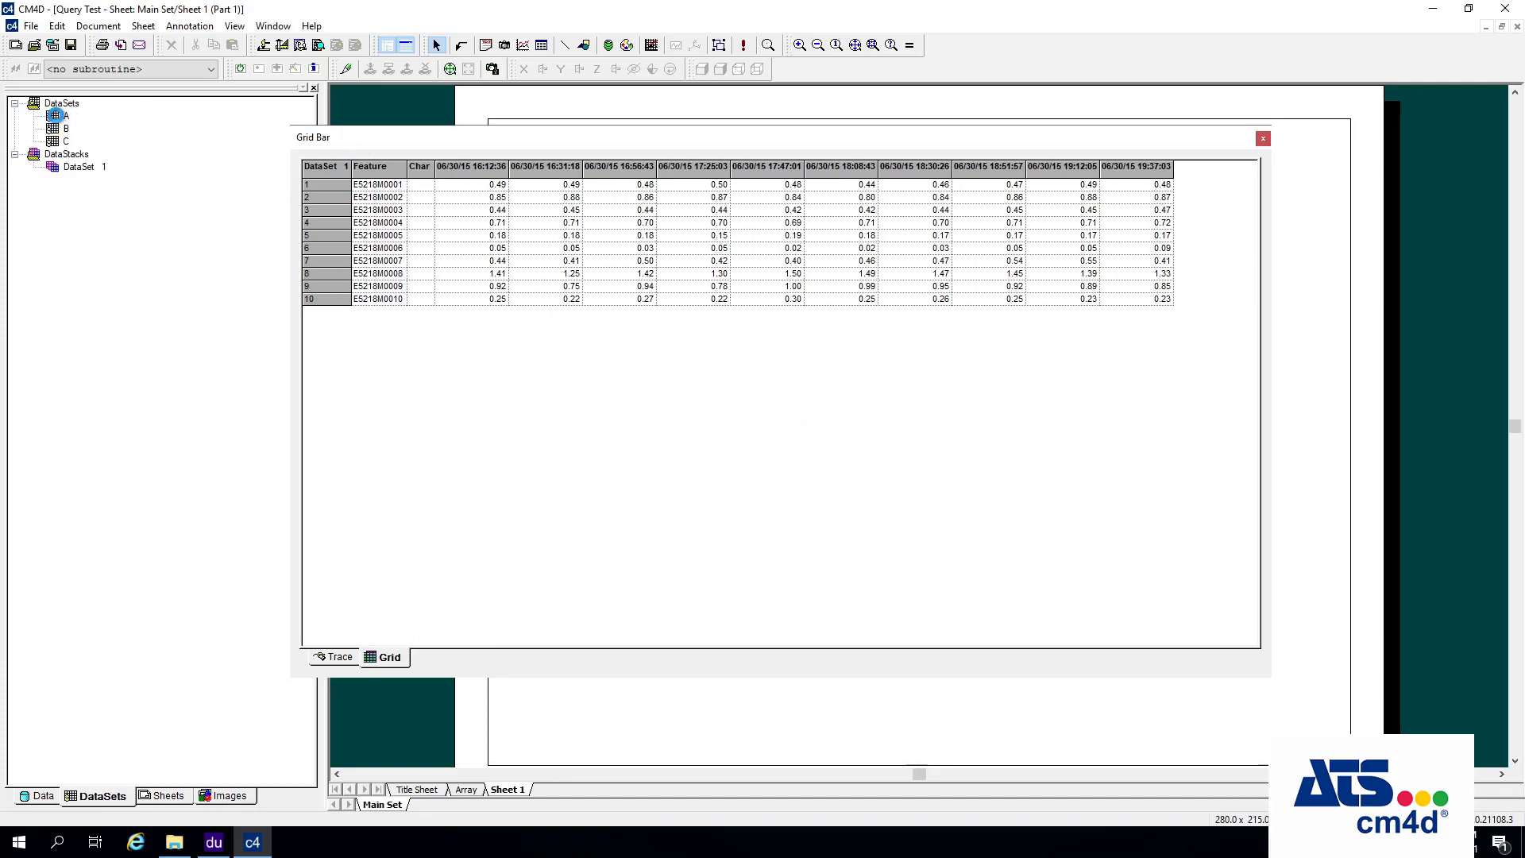
- View DataSets A, B and C in the grid and check feature E5218M0010's value for the 06/30/15 16:12:36 sample in each
right_click(65, 116)
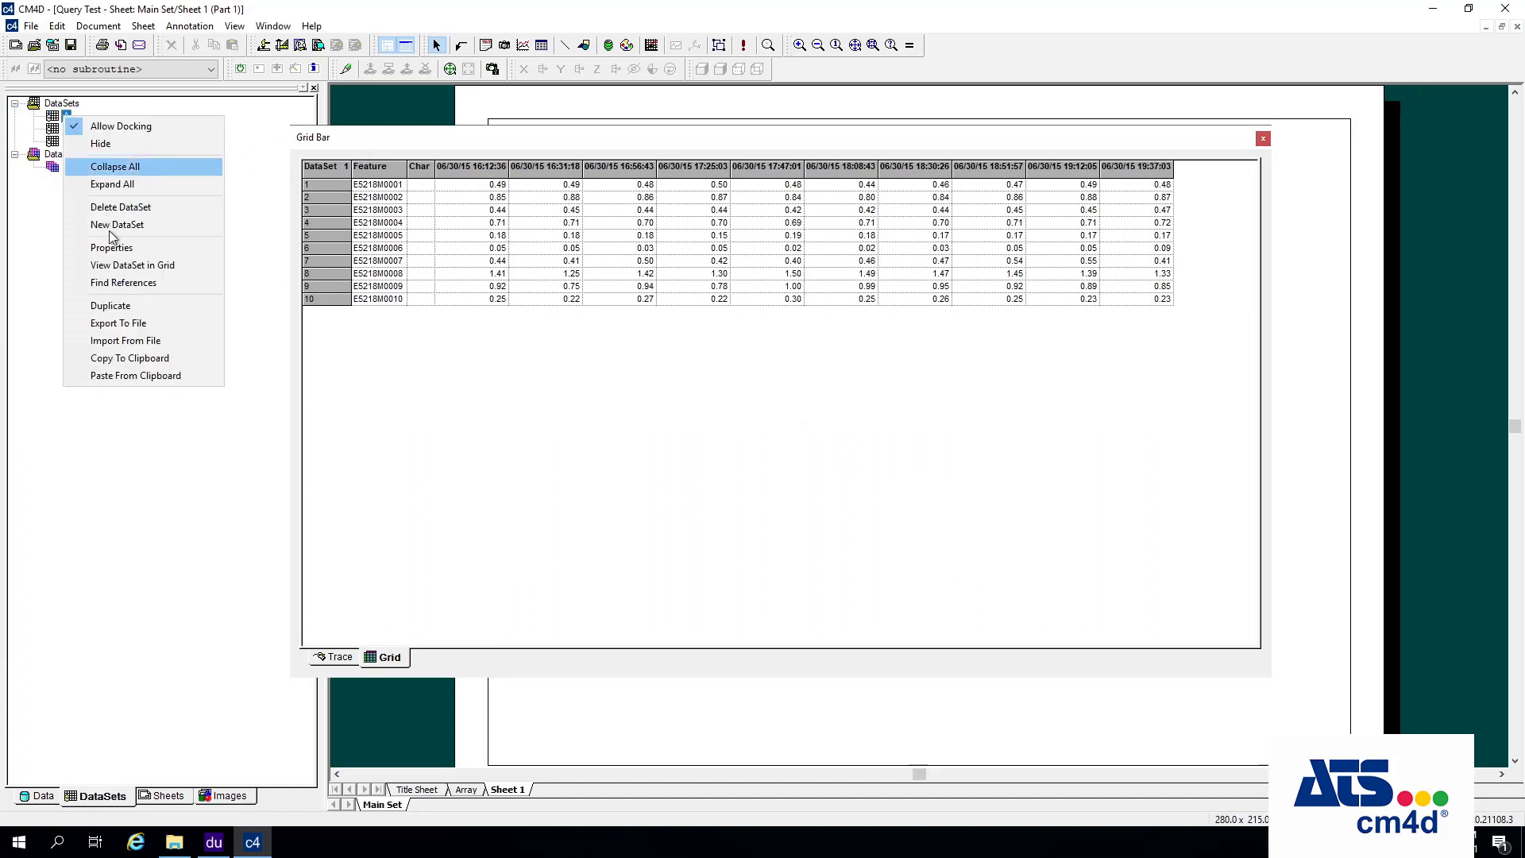
left_click(119, 264)
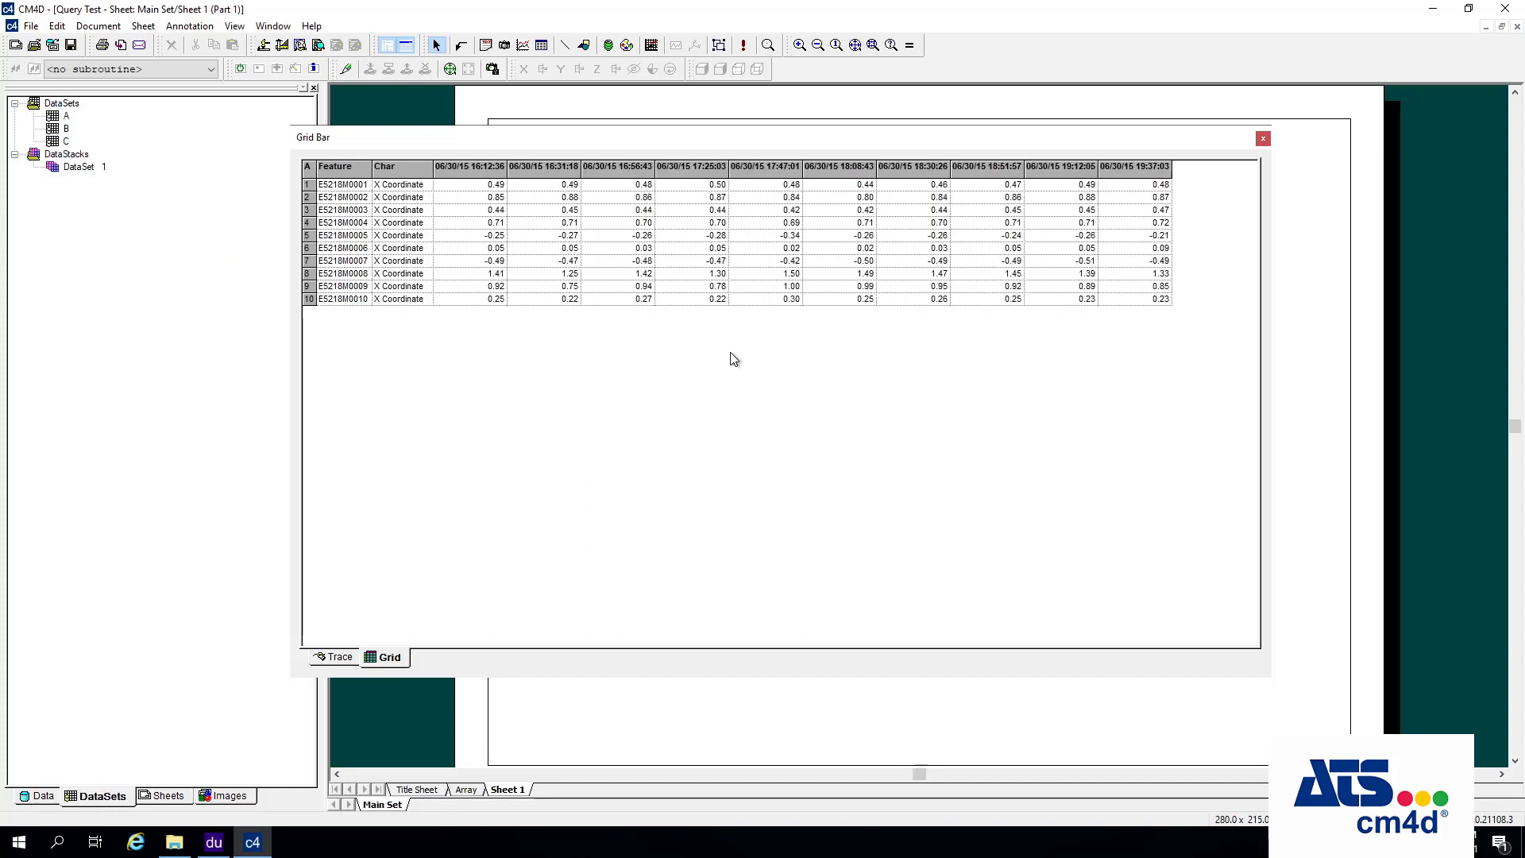
left_click(497, 300)
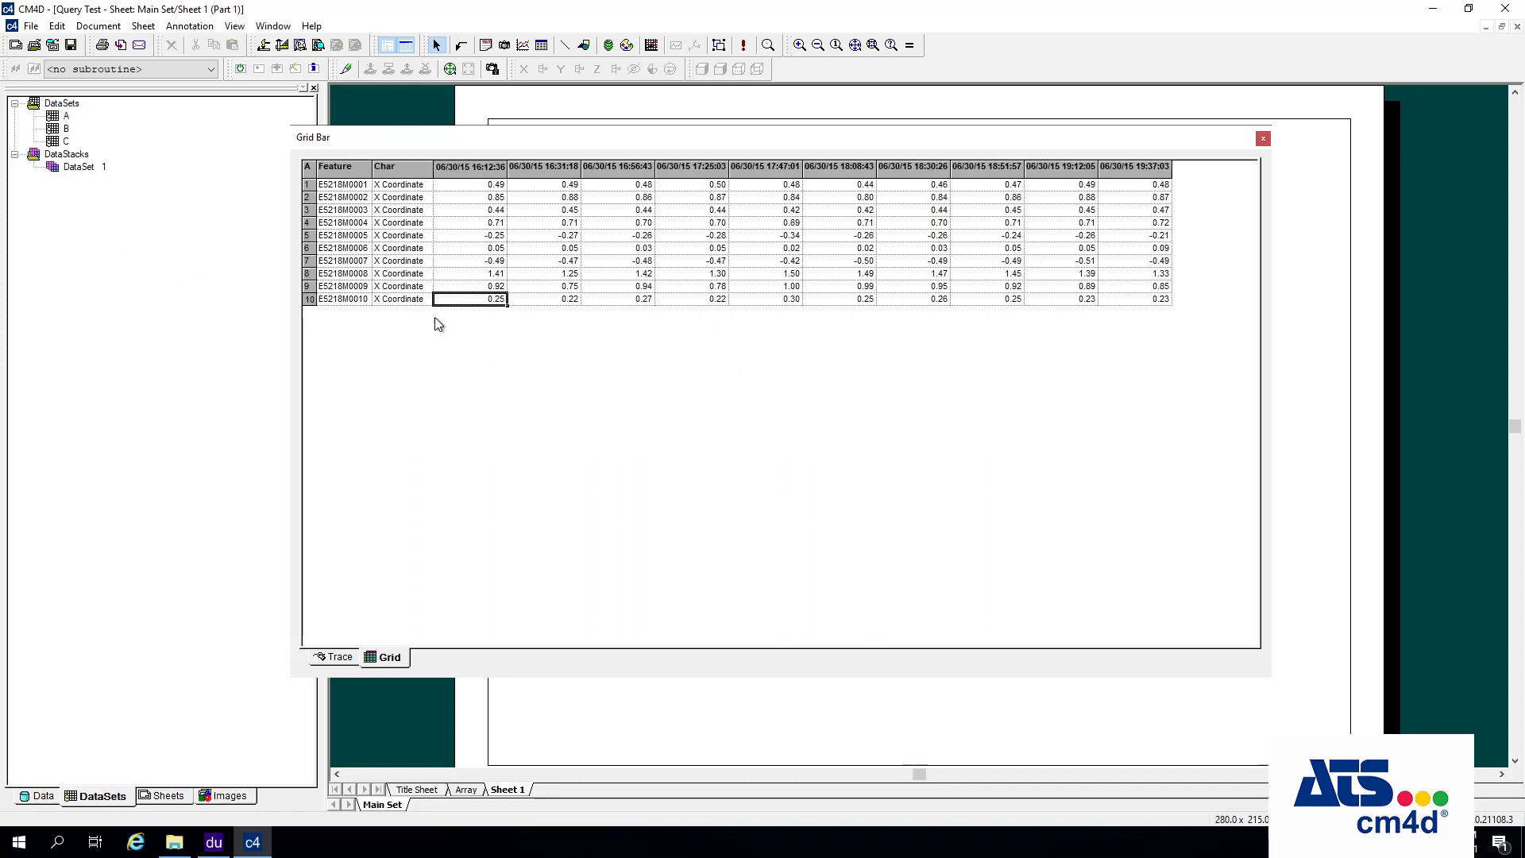
right_click(66, 129)
left_click(132, 278)
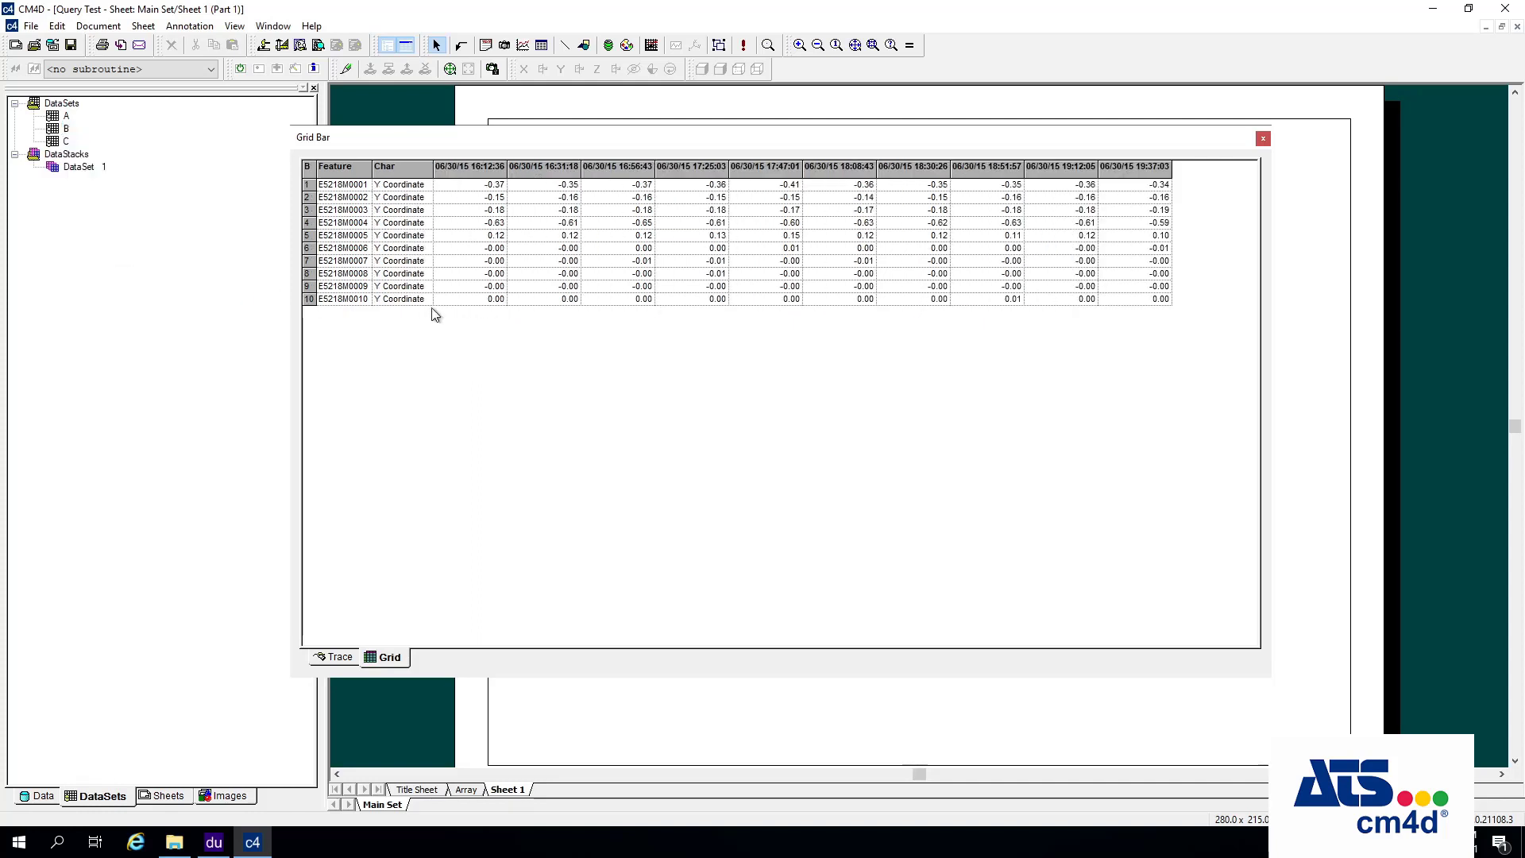
right_click(63, 142)
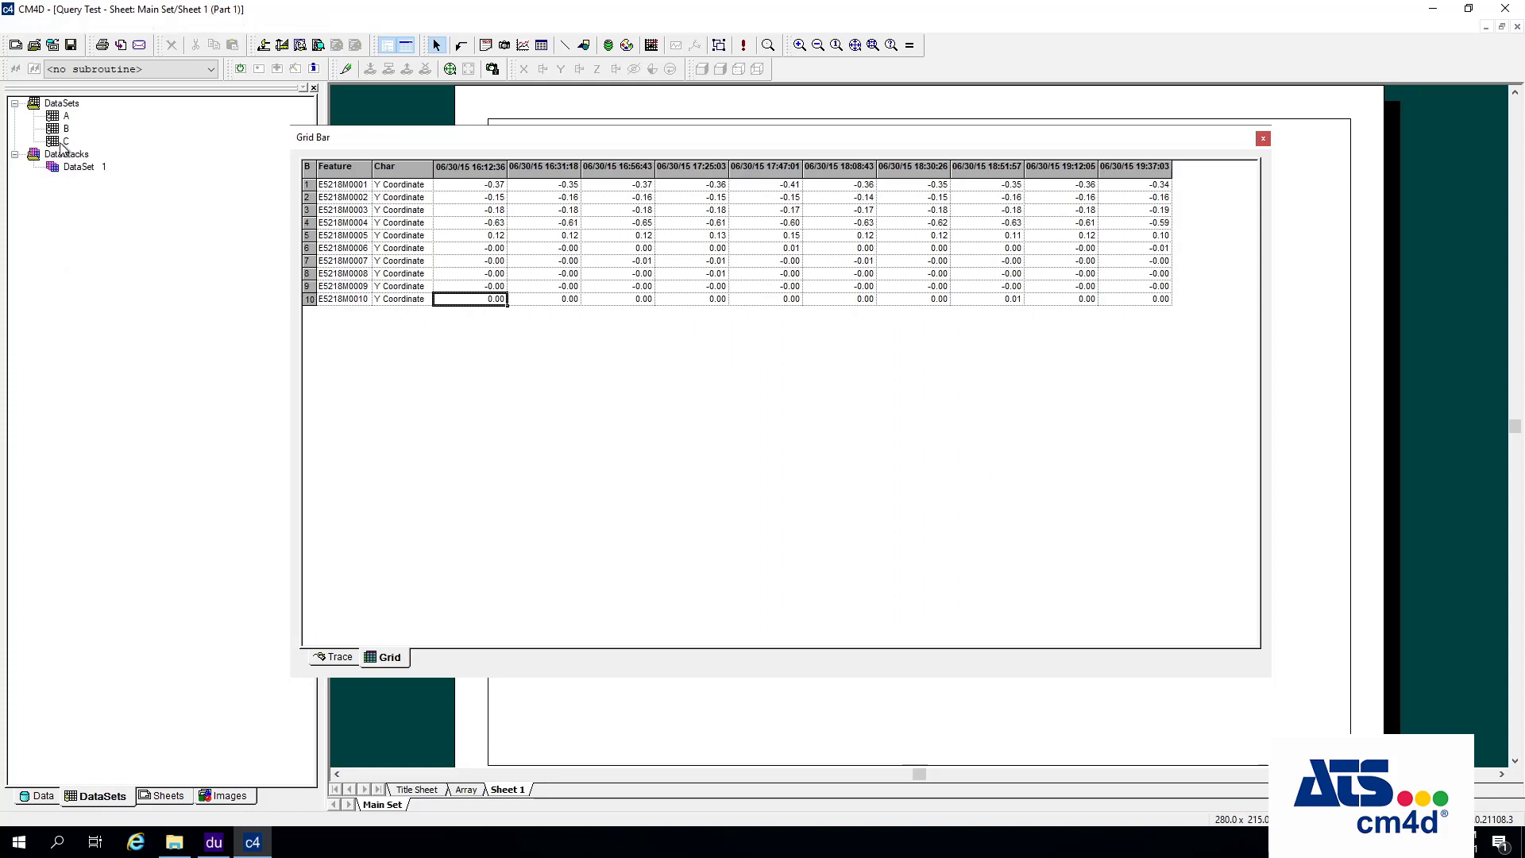
left_click(170, 310)
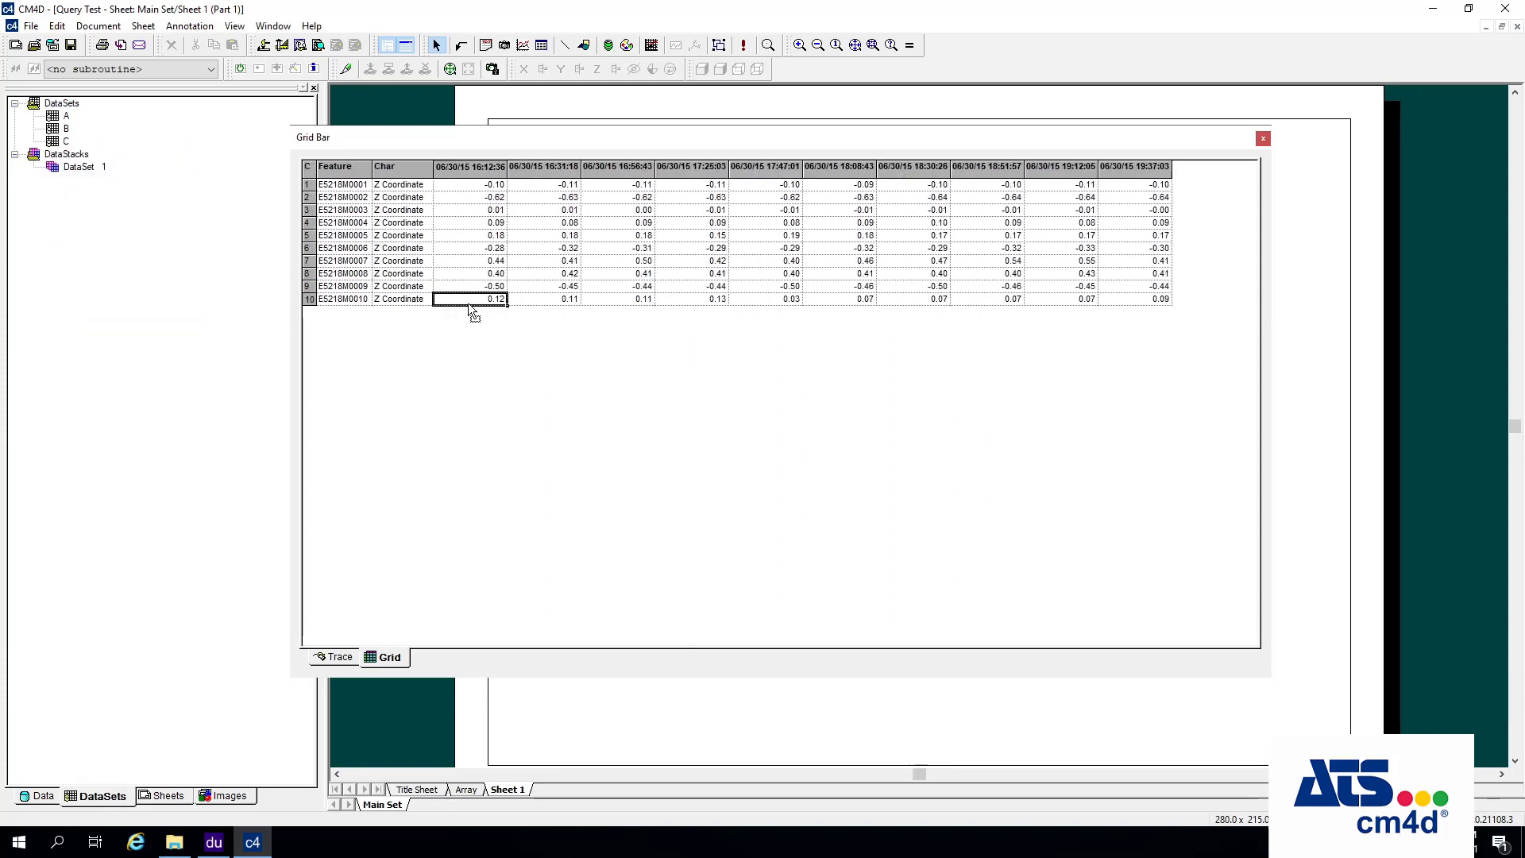
- View the DataStack in the grid and select the first sample value of feature E5218M0010
right_click(109, 167)
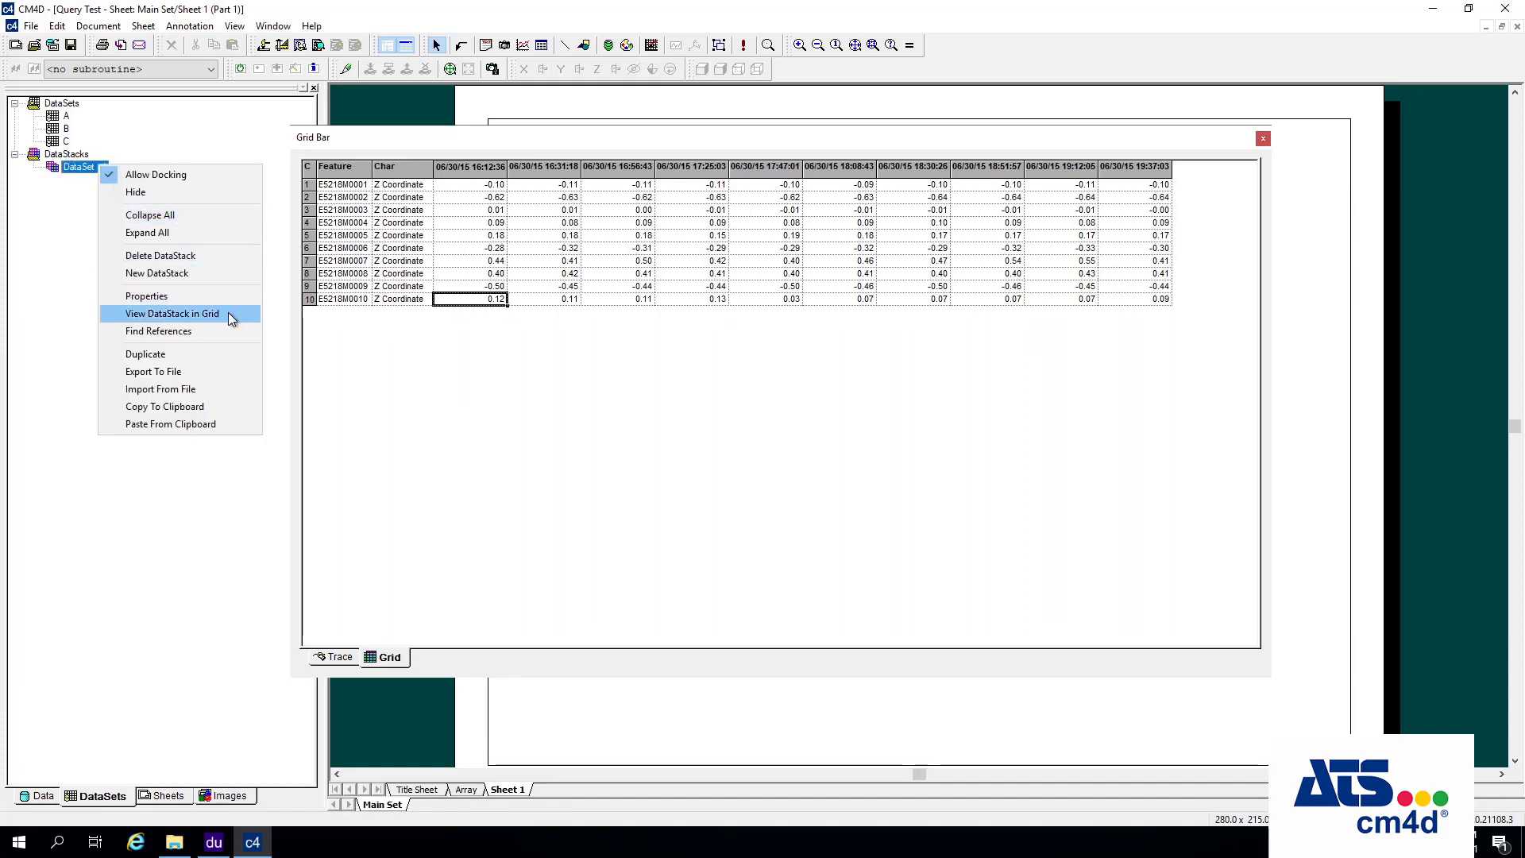
left_click(227, 312)
left_click(483, 300)
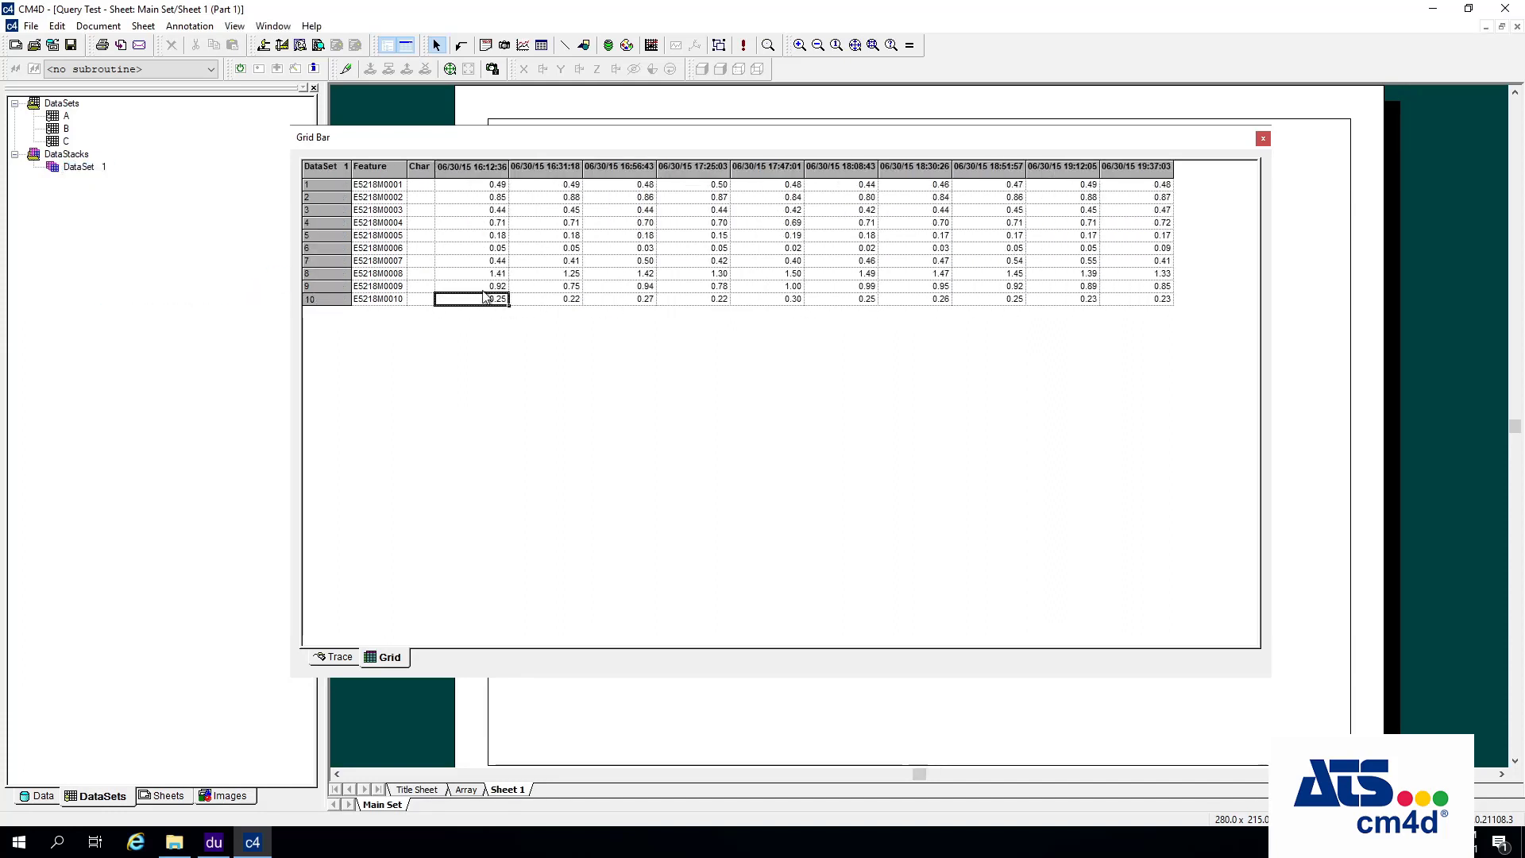
- Set the DataStack's 3D Math operation to Lo and check the first sample value of feature E5218M0010 in the grid
double_click(97, 168)
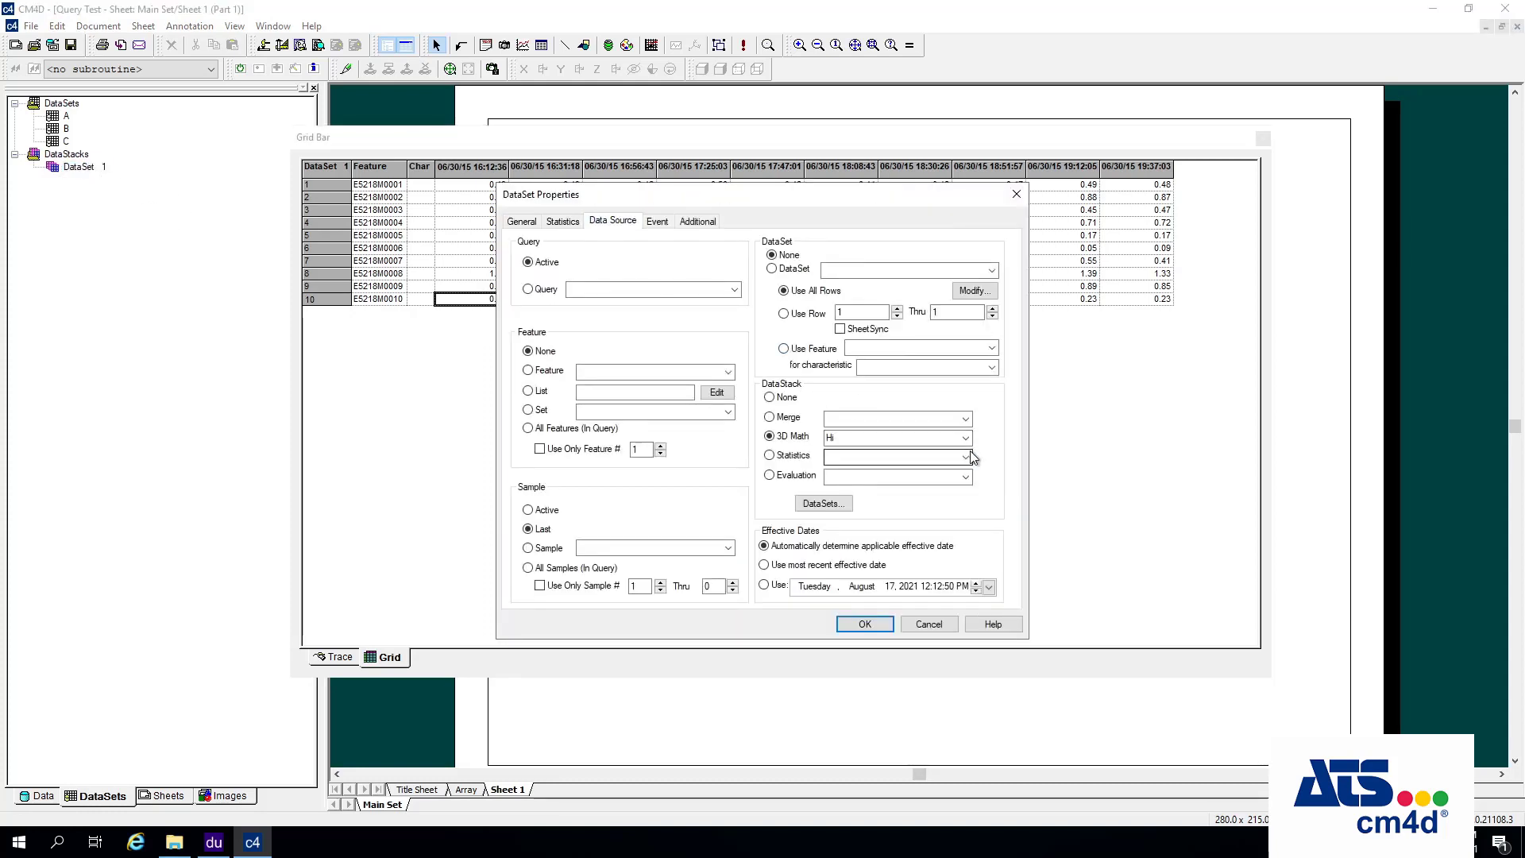
left_click(967, 438)
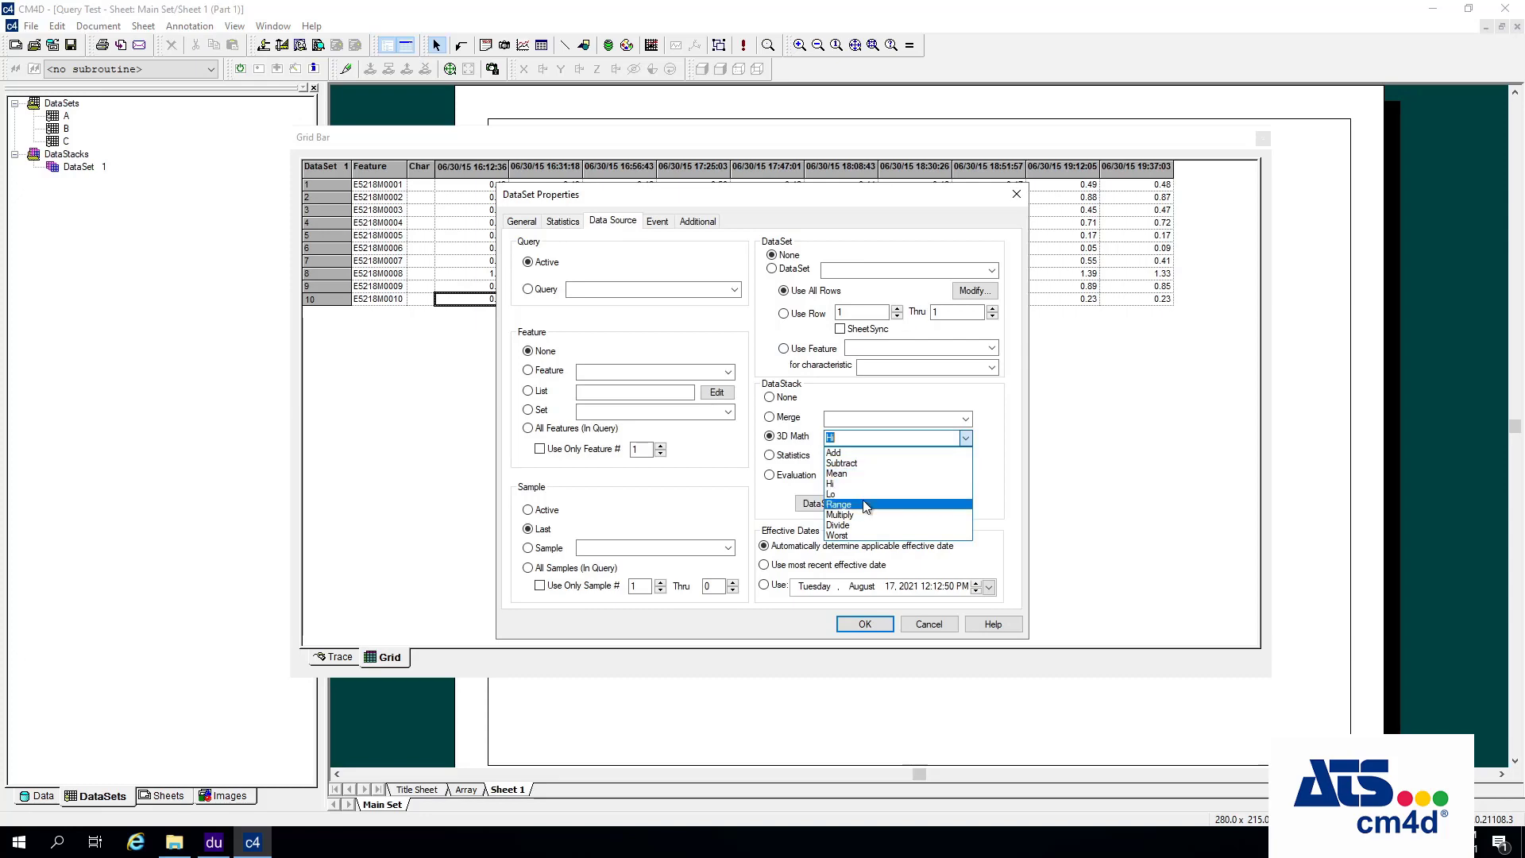
left_click(925, 504)
left_click(967, 438)
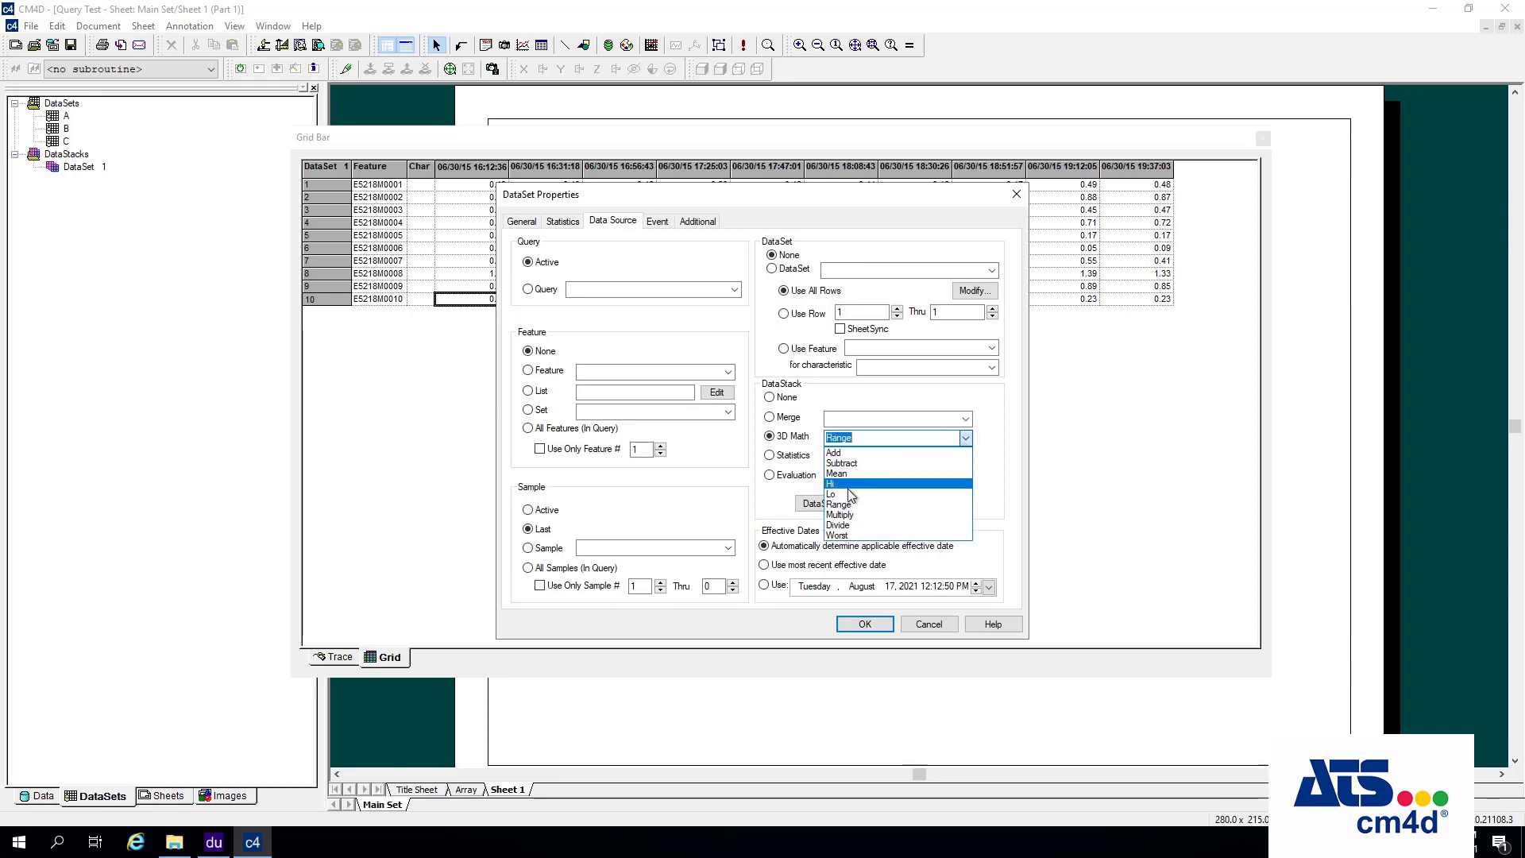
left_click(862, 488)
left_click(869, 624)
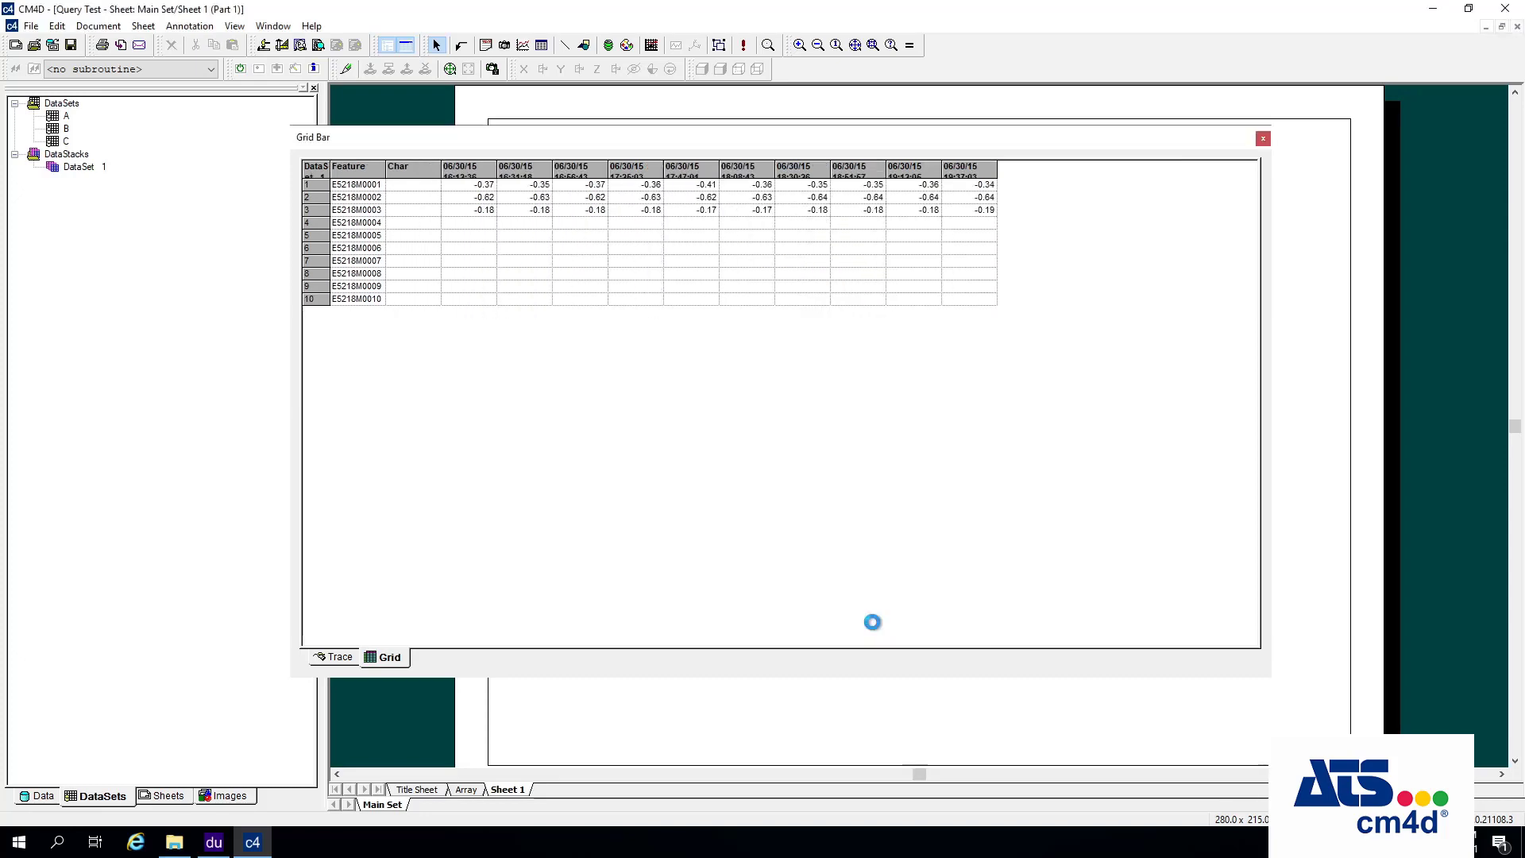
left_click(498, 298)
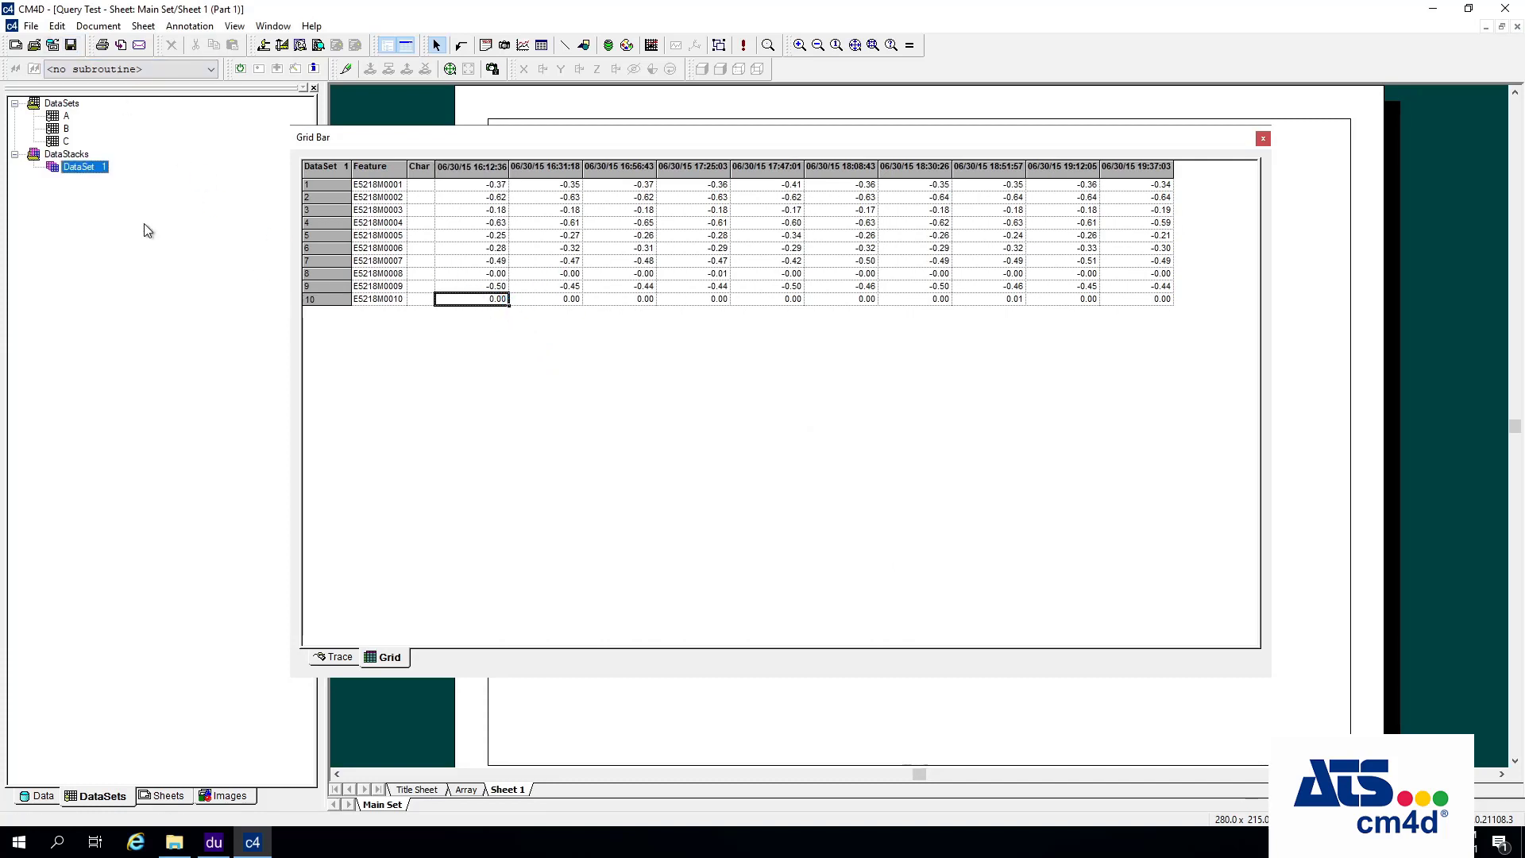
- Set the DataStack's 3D Math operation to Worst and select the first sample value of feature E5218M0001 in the grid
double_click(90, 168)
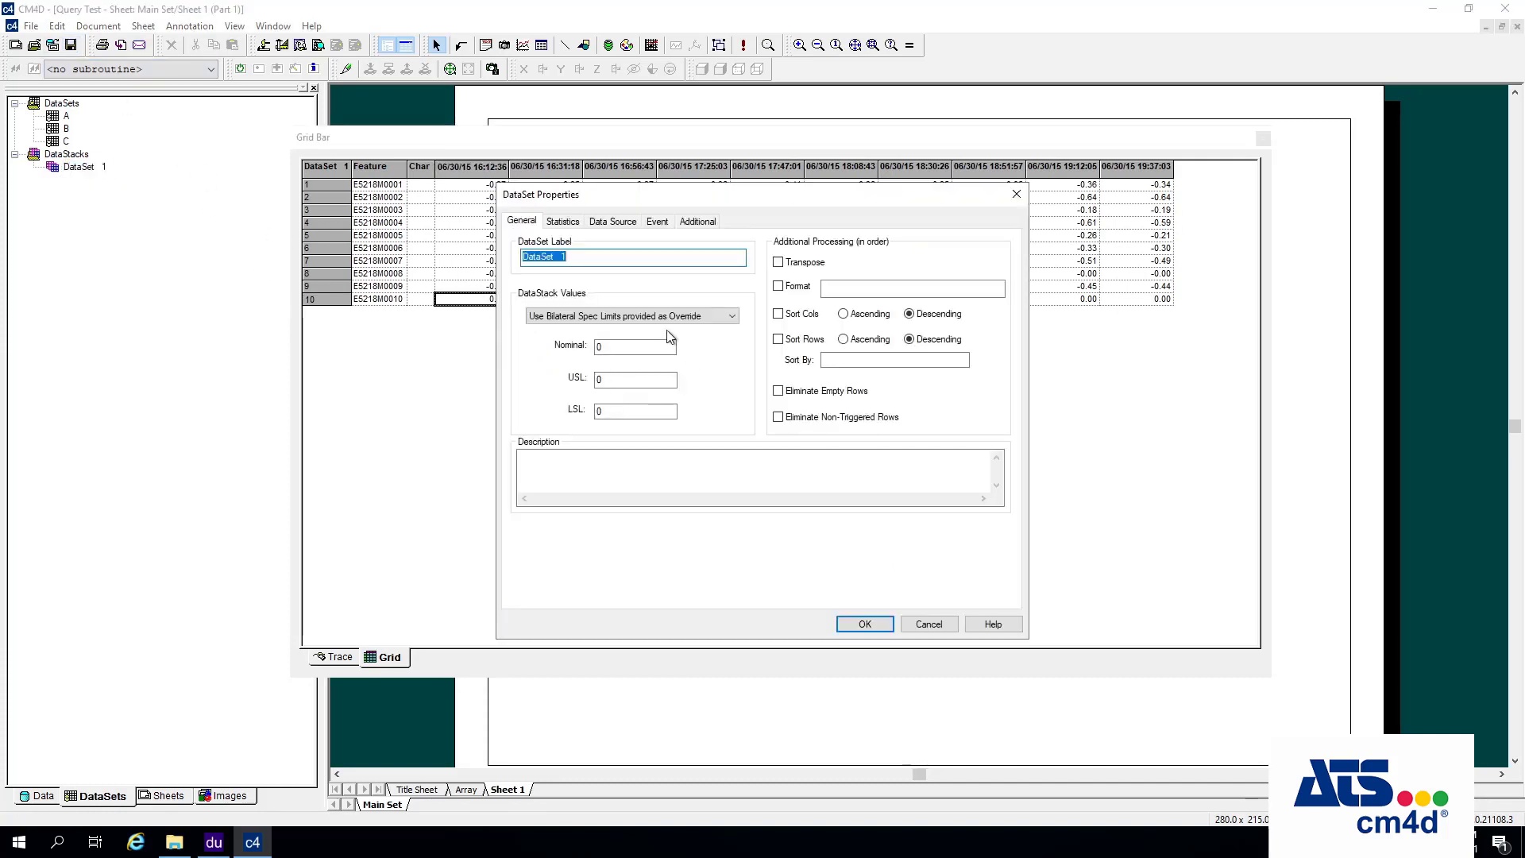
left_click(612, 221)
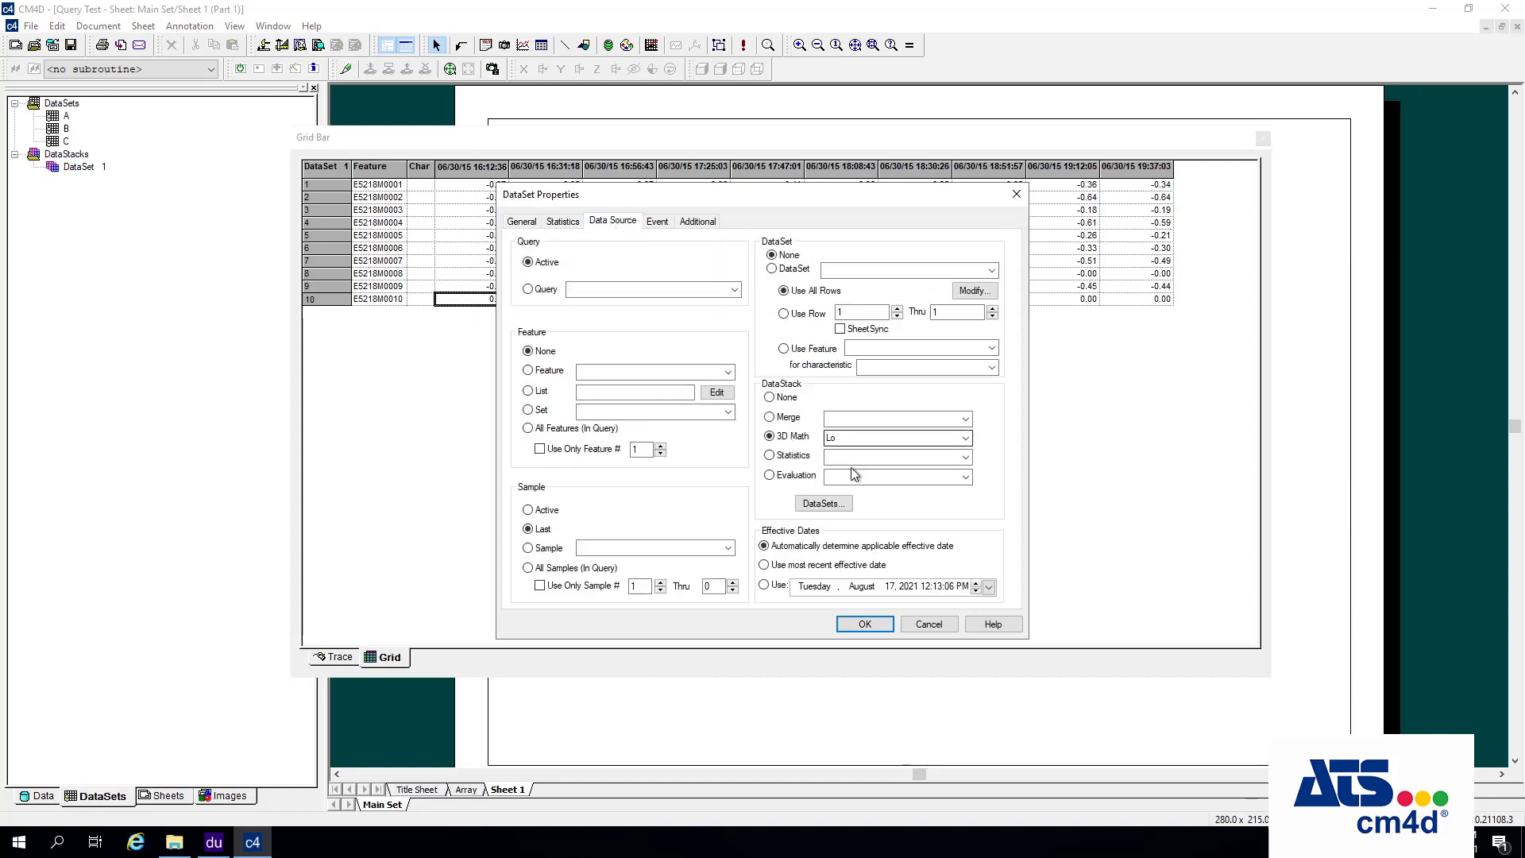
left_click(966, 439)
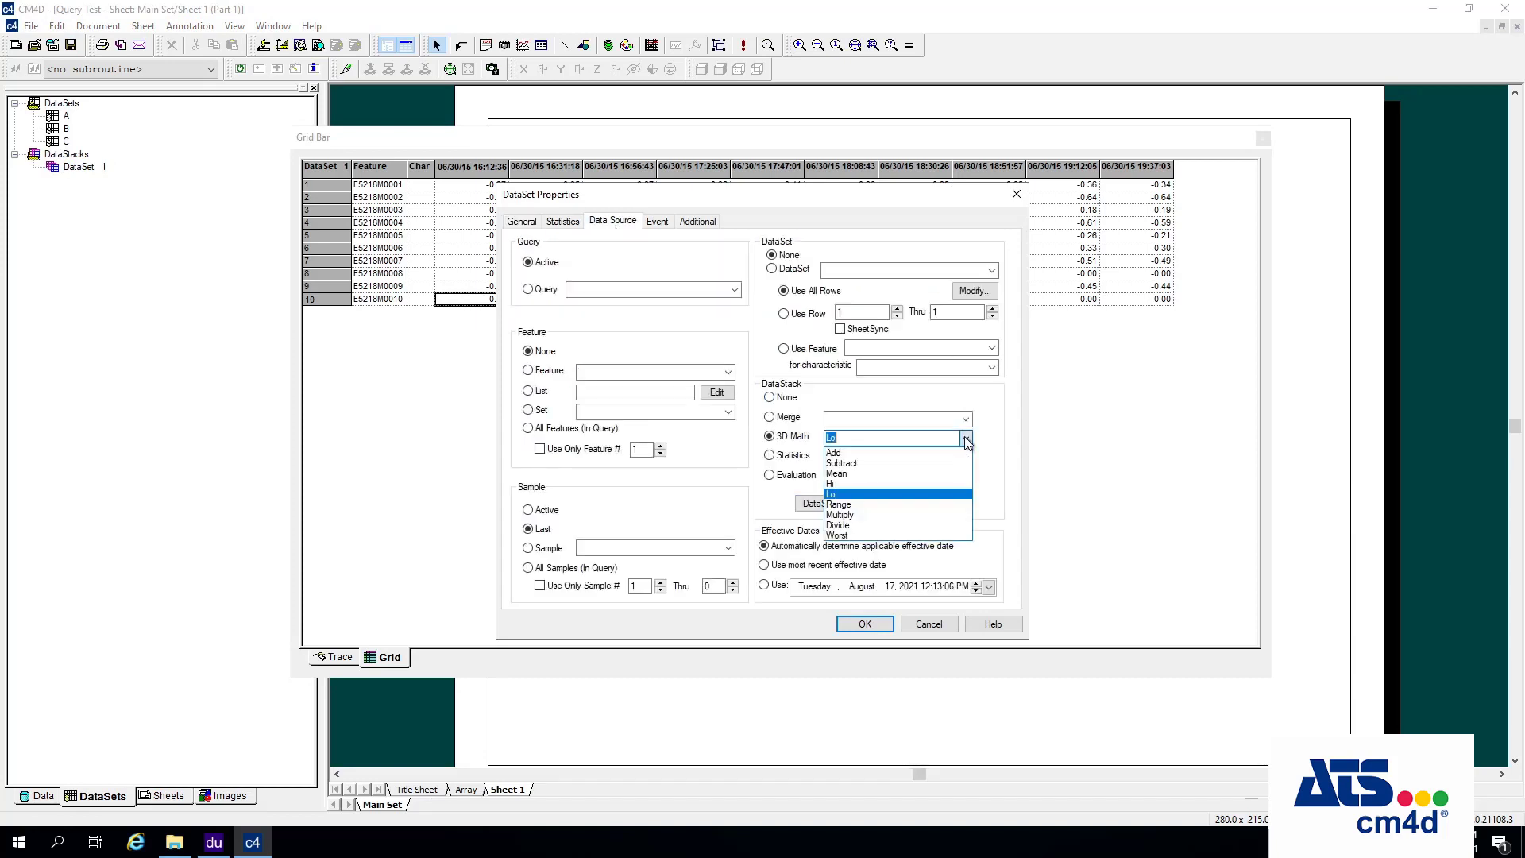
left_click(871, 536)
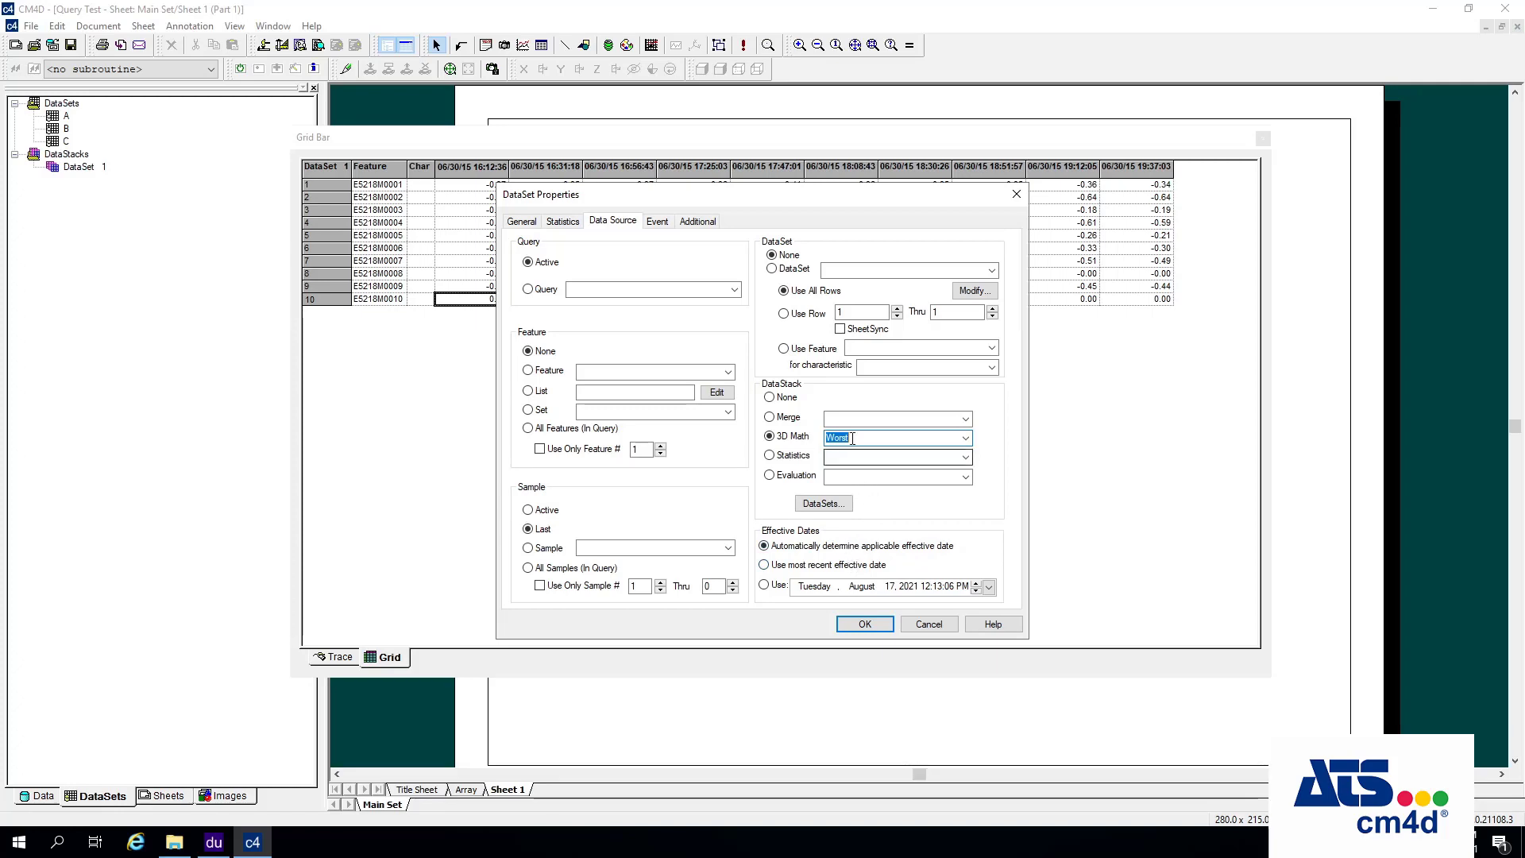
left_click(877, 624)
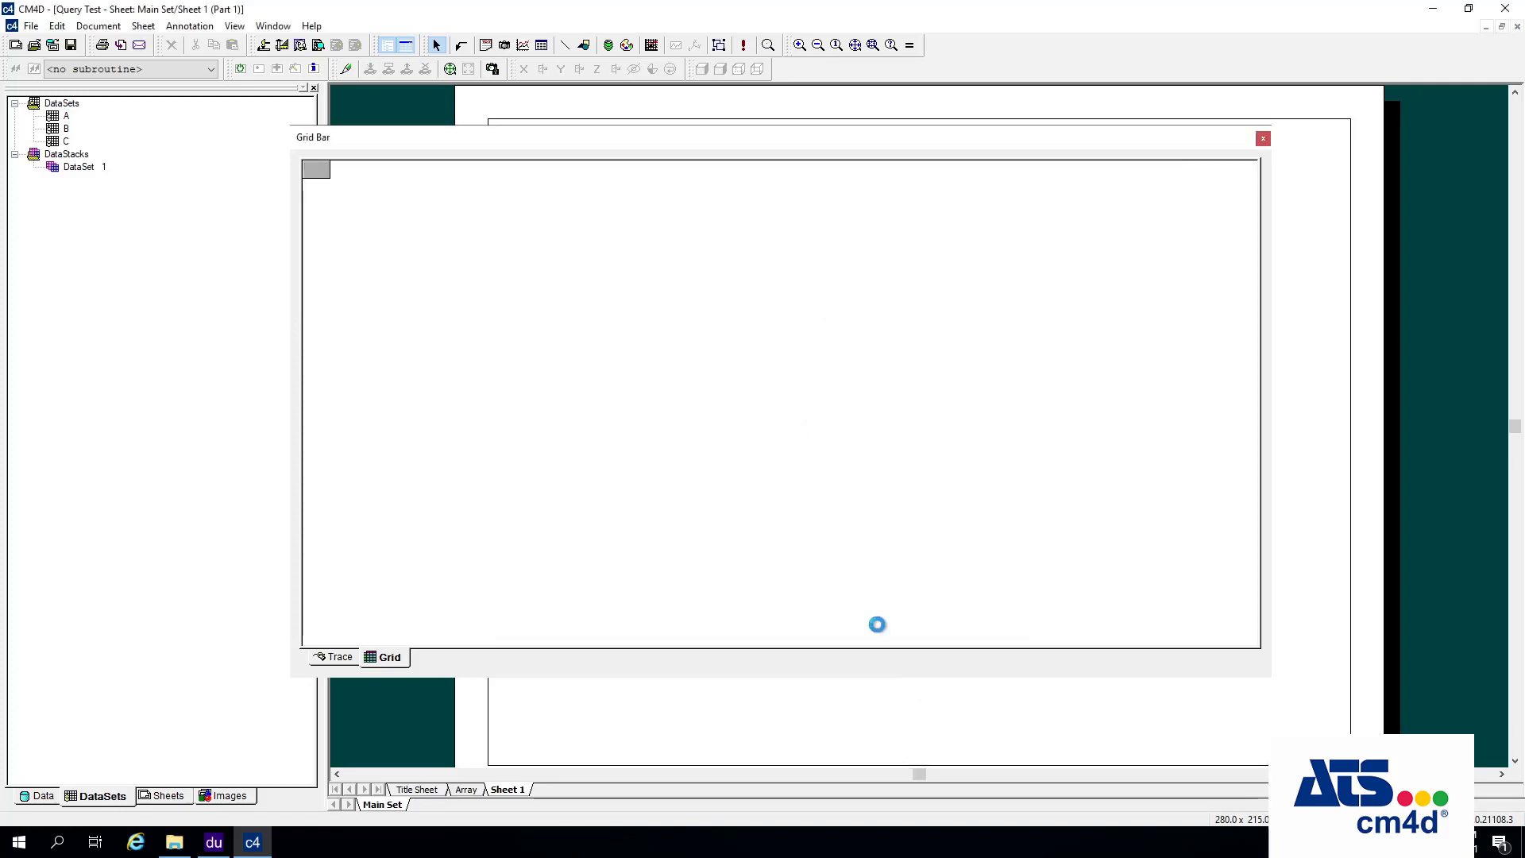
right_click(62, 118)
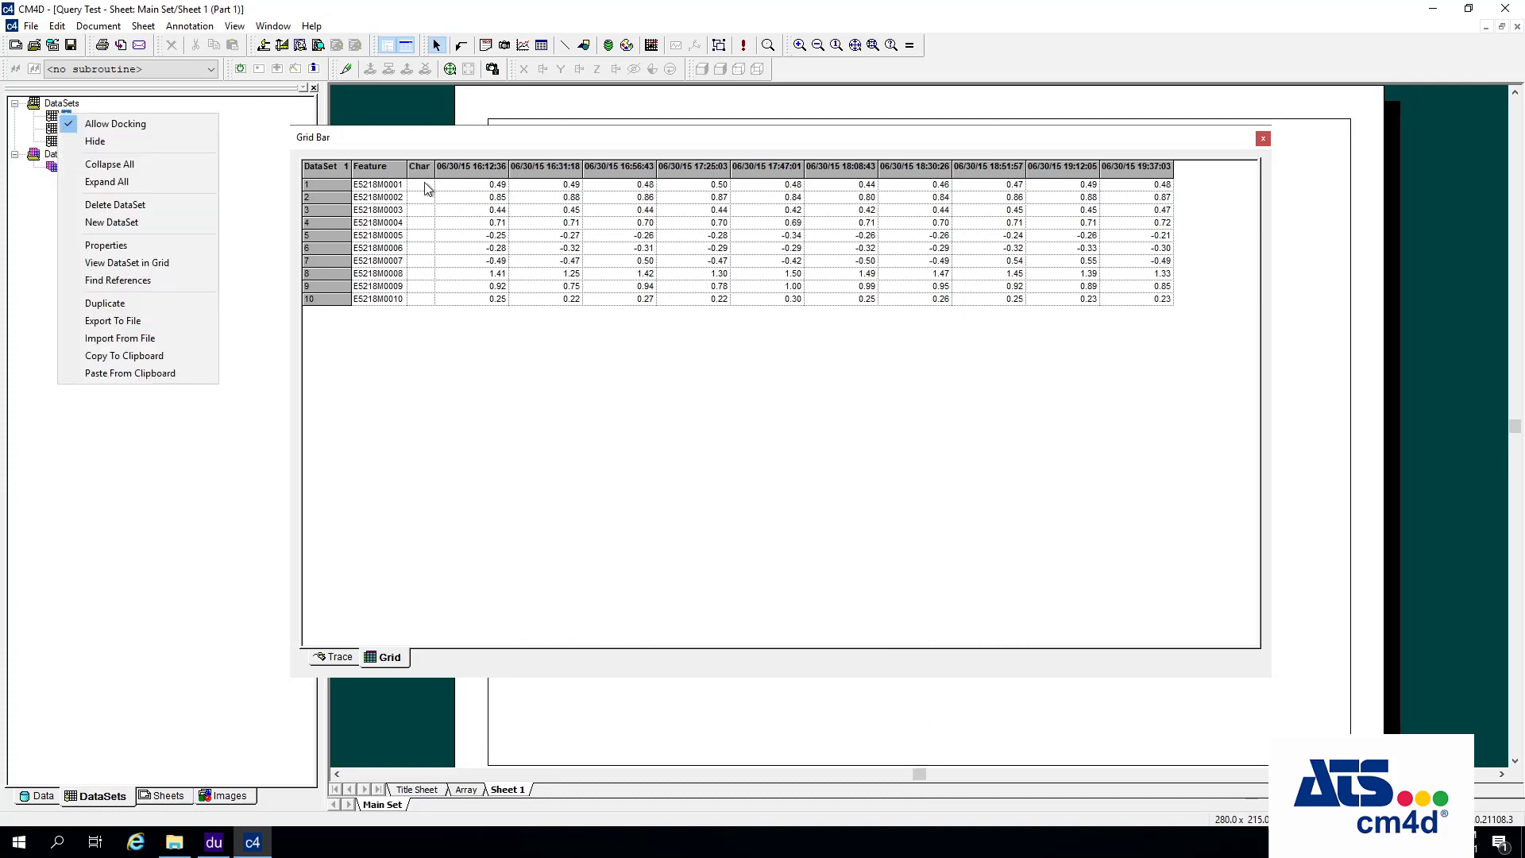
left_click(490, 187)
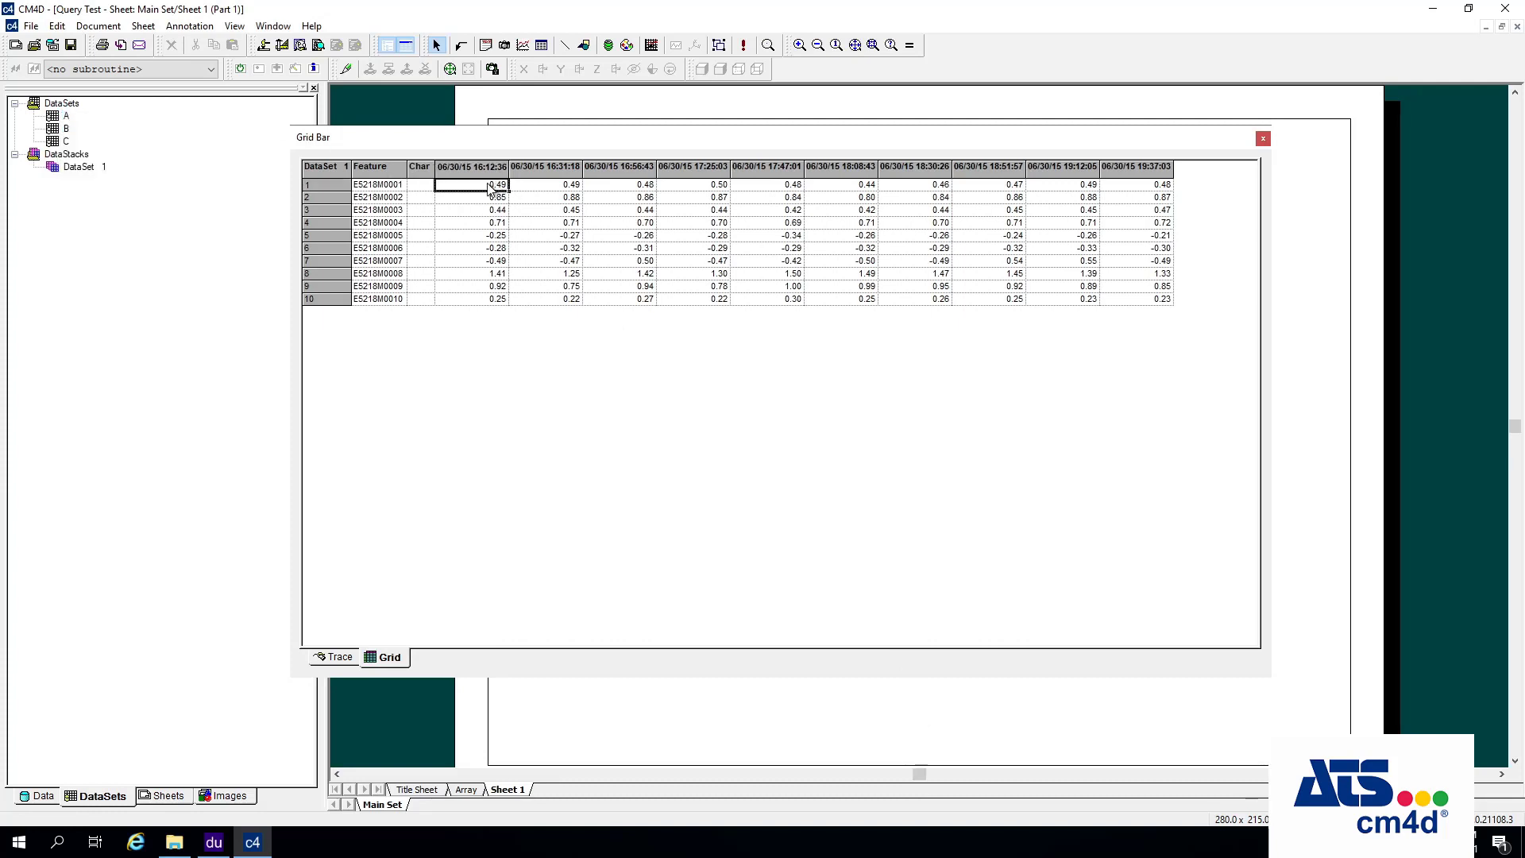
- View DataSets A, B and C one after another in the grid to compare their first E5218M0001 values
right_click(55, 118)
left_click(152, 267)
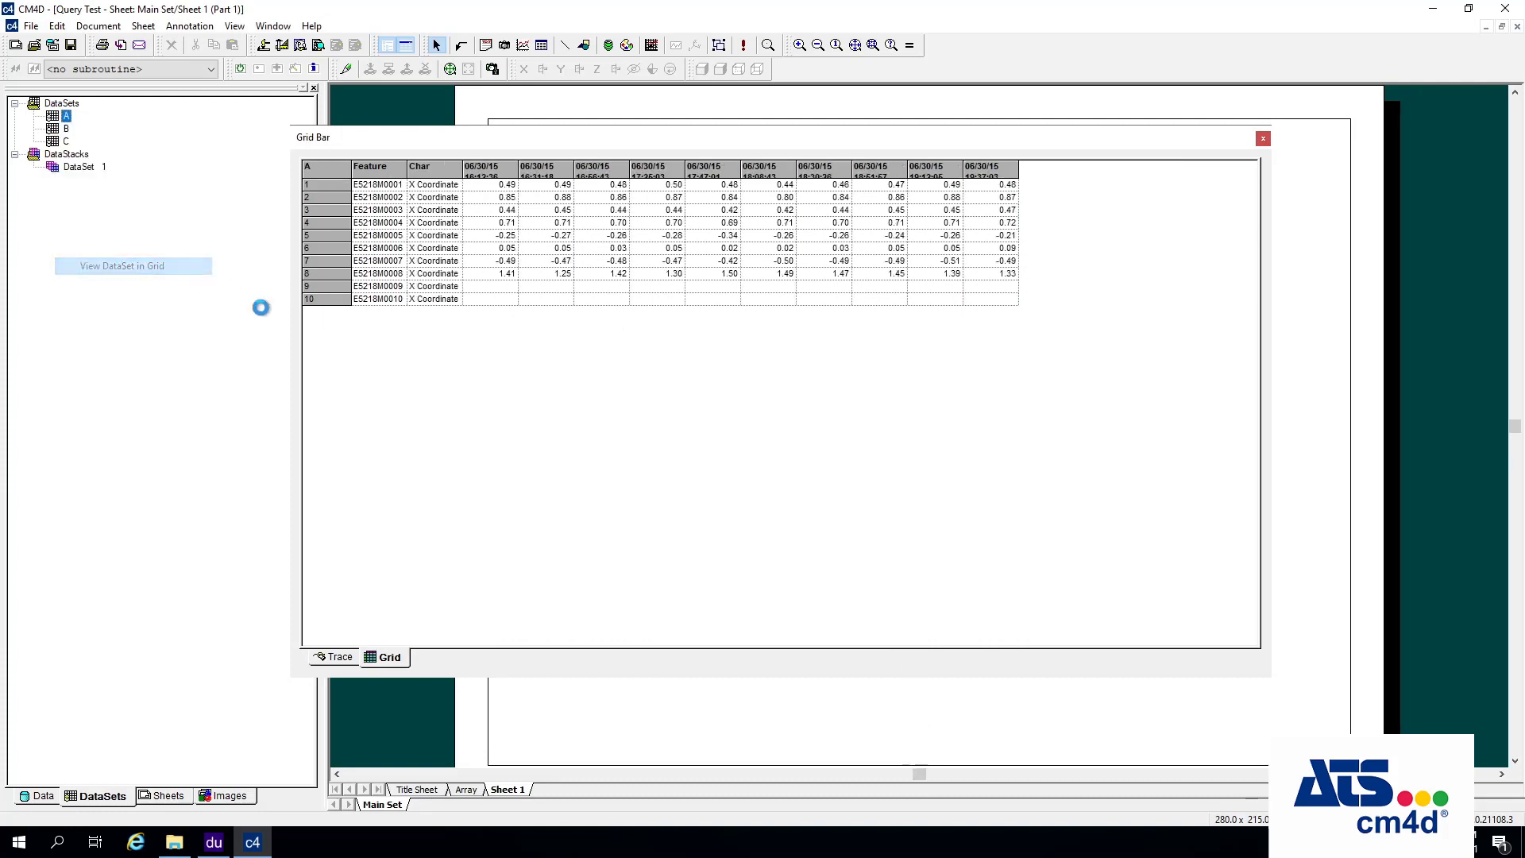
right_click(62, 129)
left_click(138, 278)
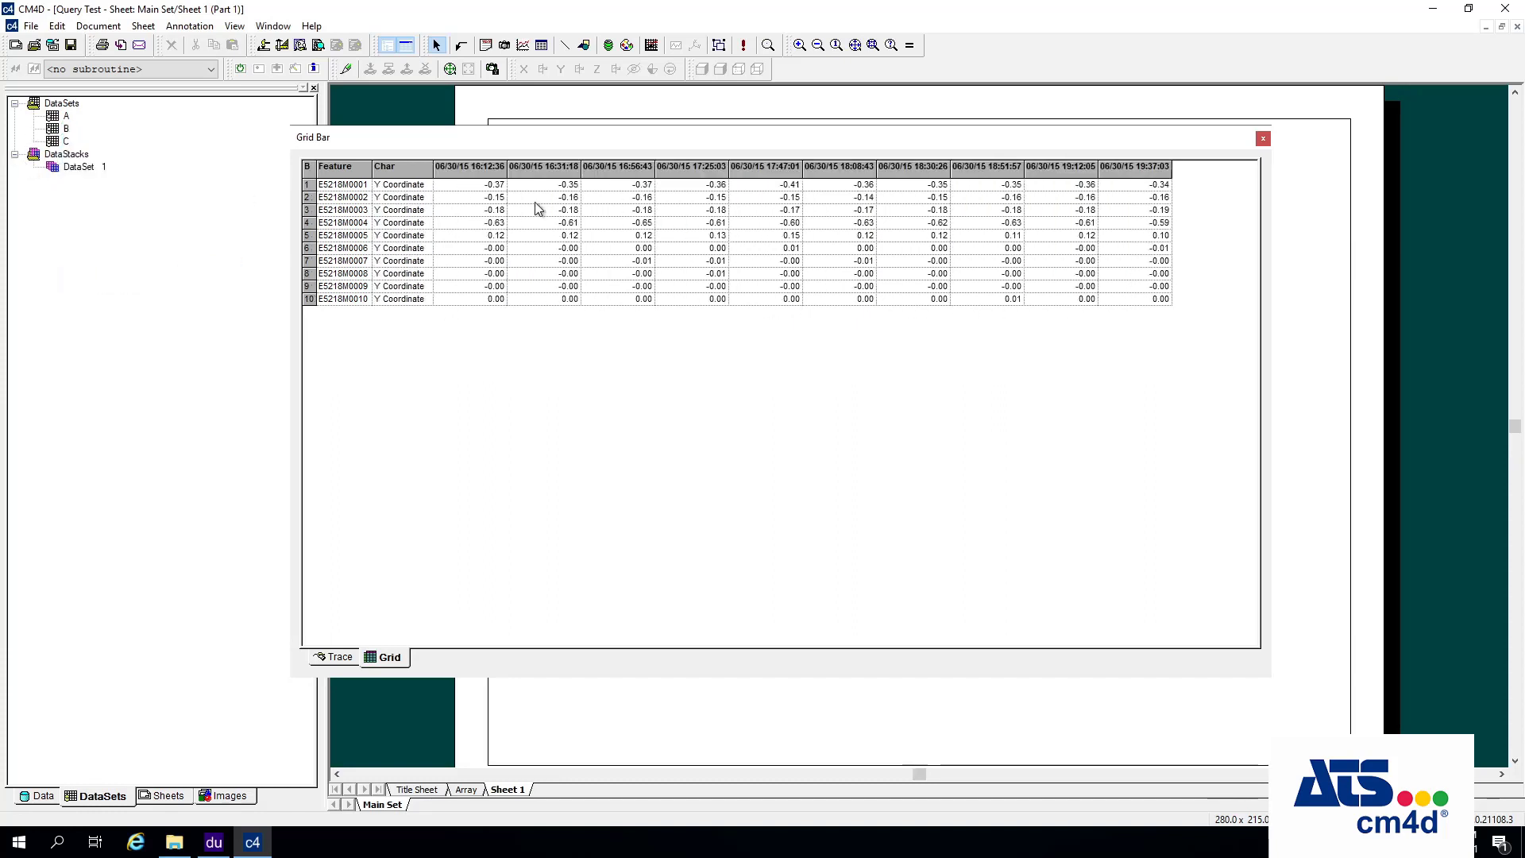
right_click(63, 143)
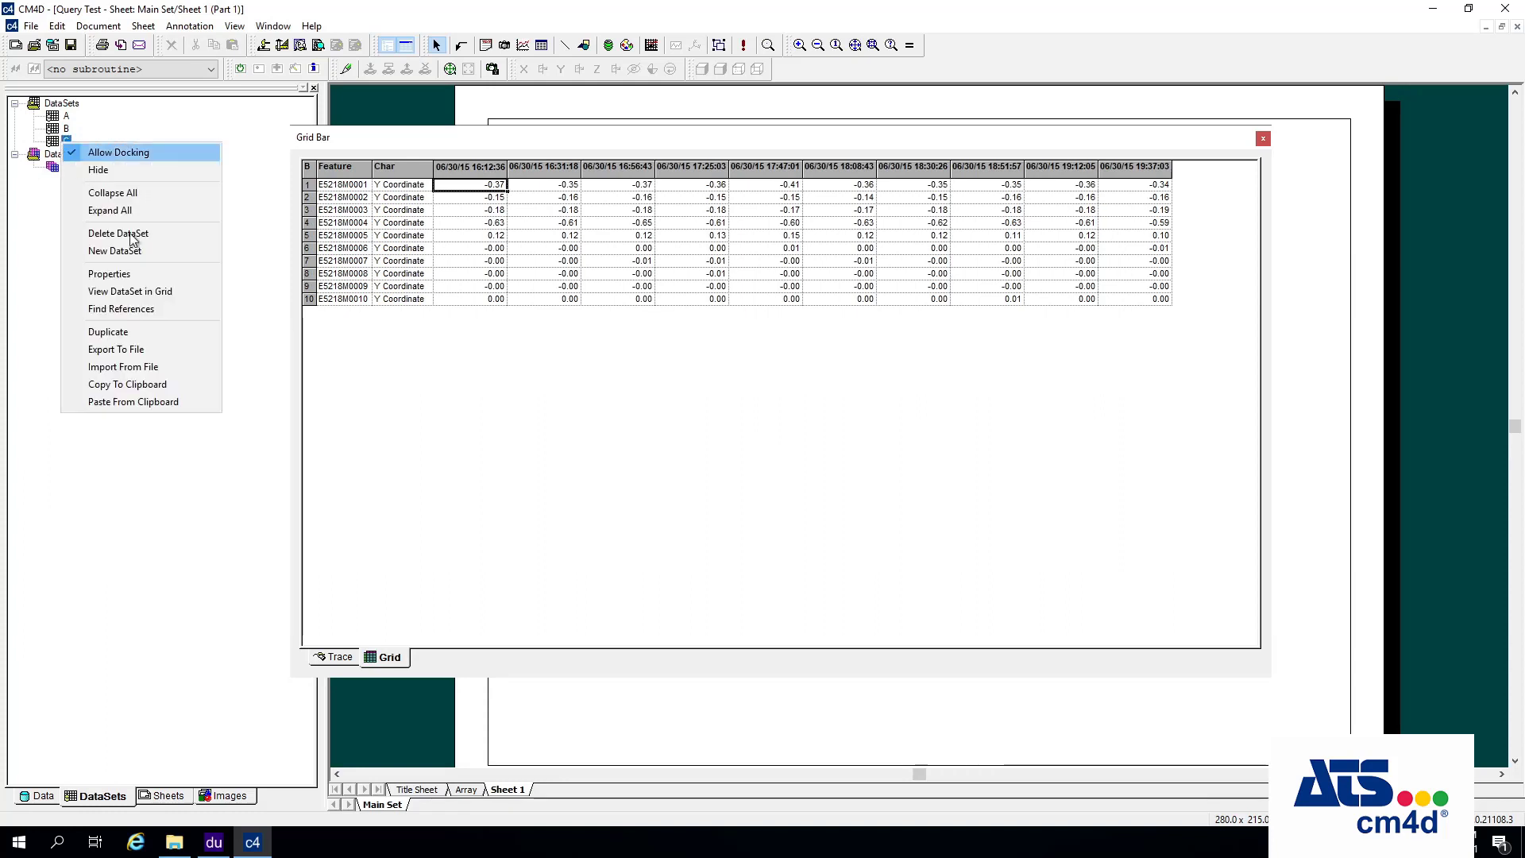
left_click(143, 291)
left_click(489, 188)
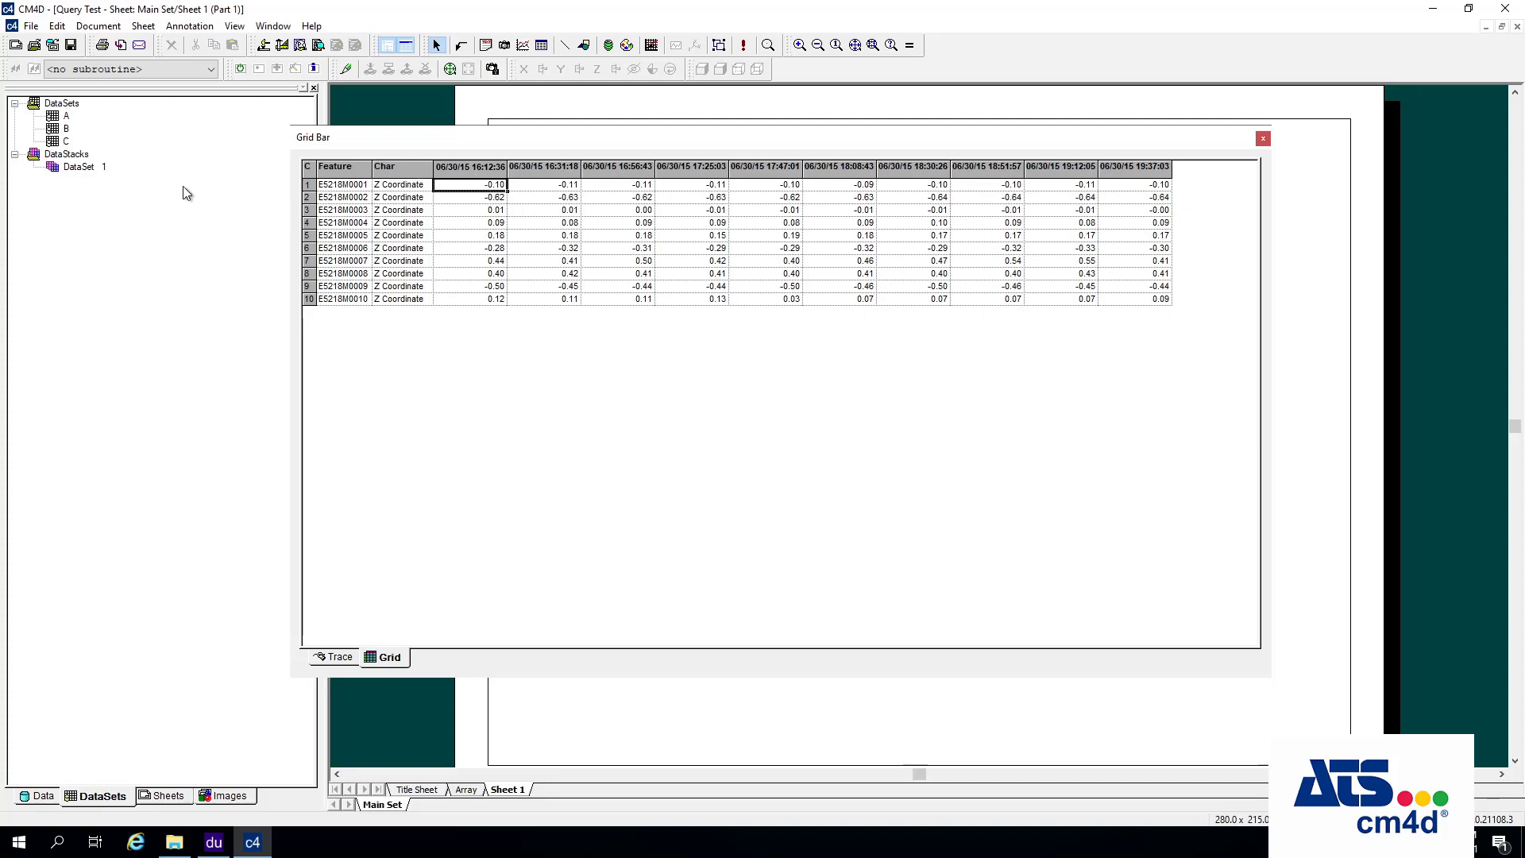
- Show DataSet A in the grid again and select its first E5218M0001 value
right_click(53, 119)
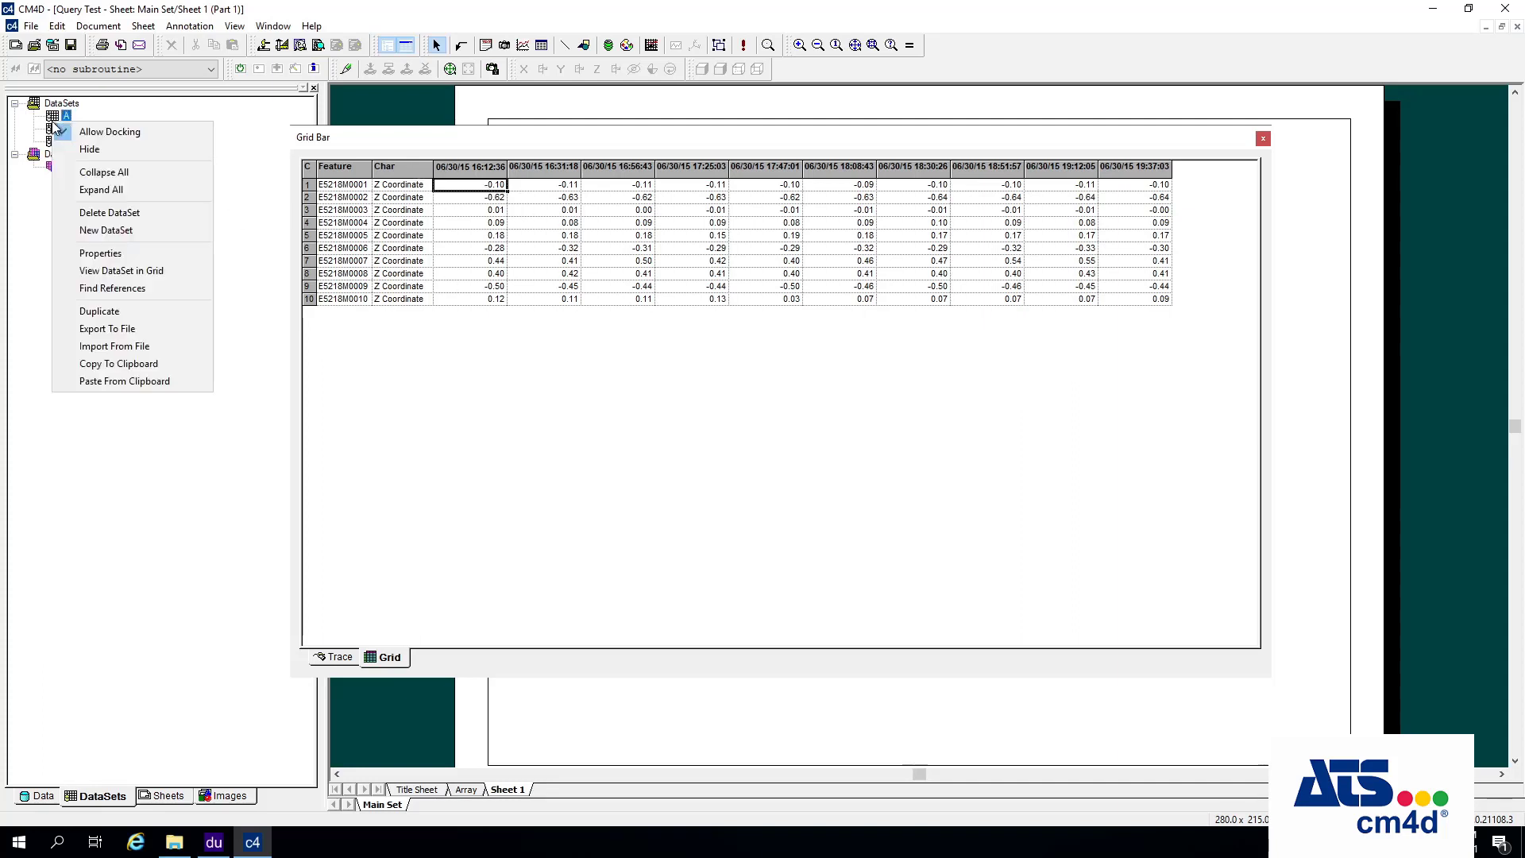
left_click(108, 271)
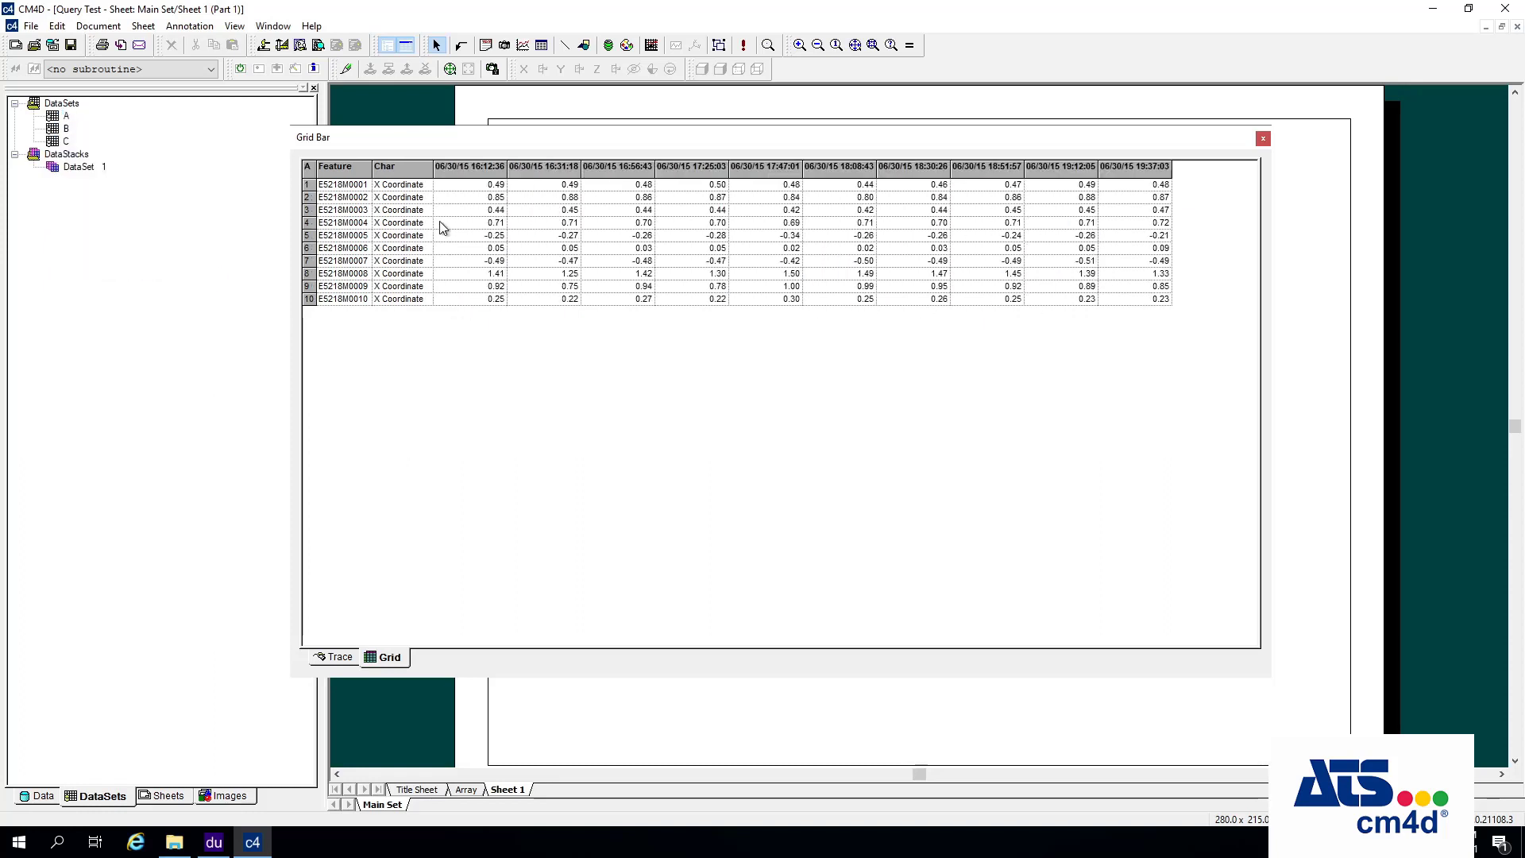
left_click(494, 197)
left_click(493, 188)
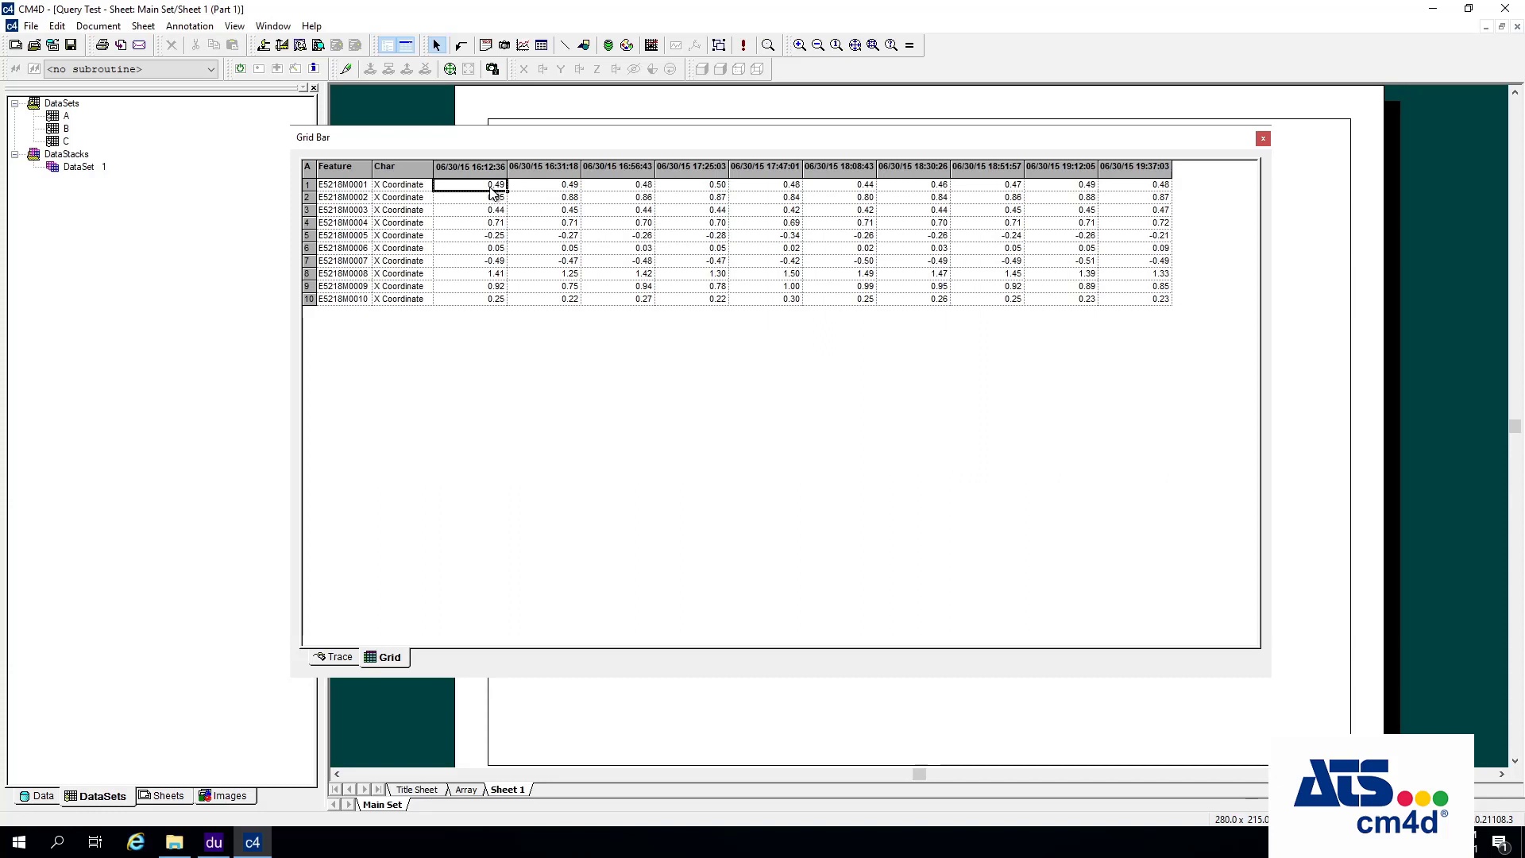
- Open the DataStack's data source properties and review the available 3D Math operations
double_click(85, 168)
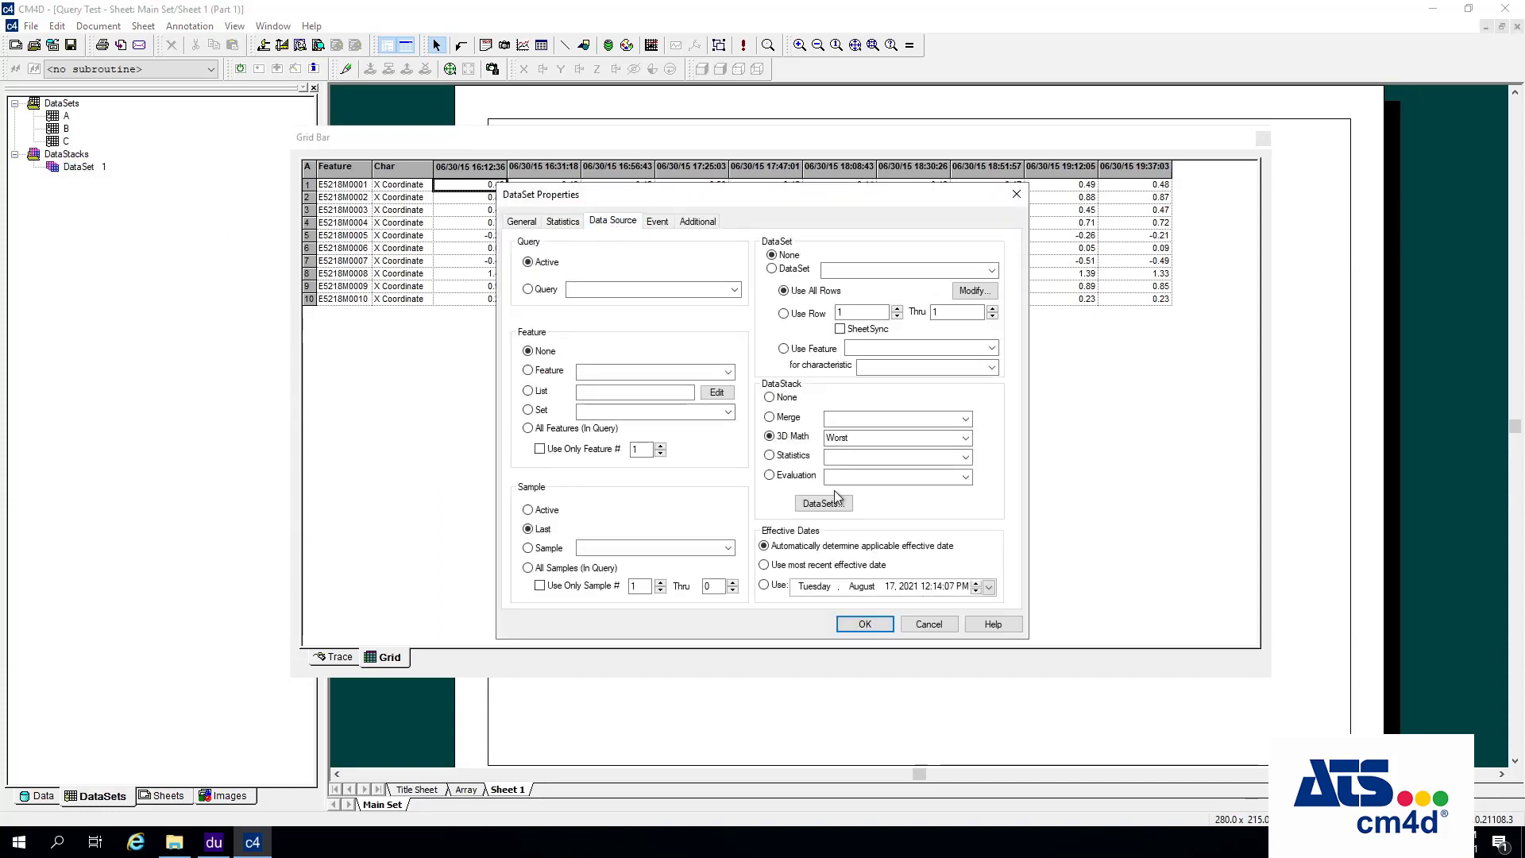
left_click(965, 437)
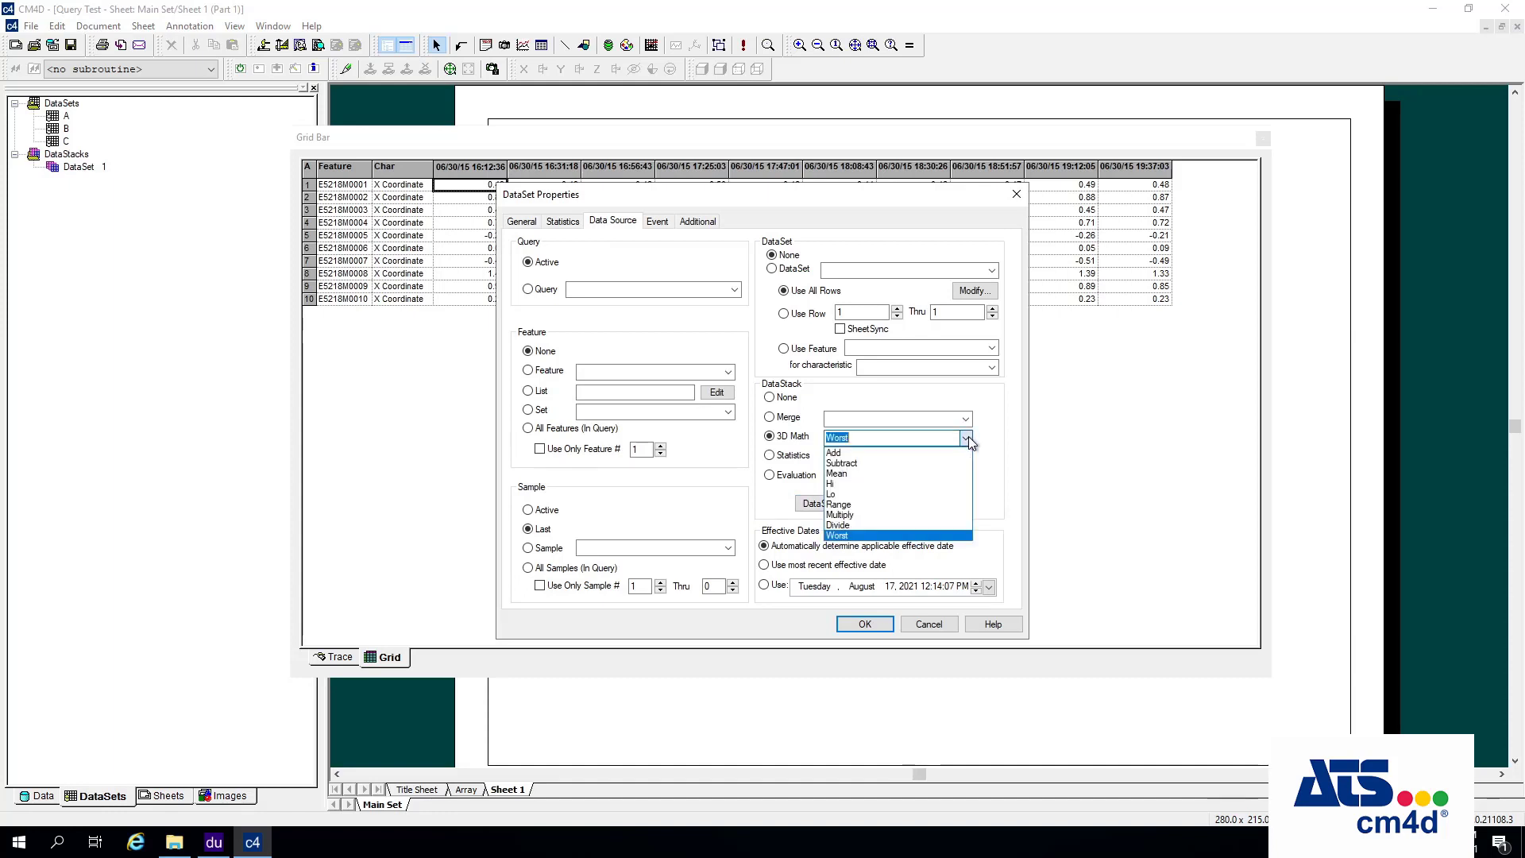
left_click(972, 395)
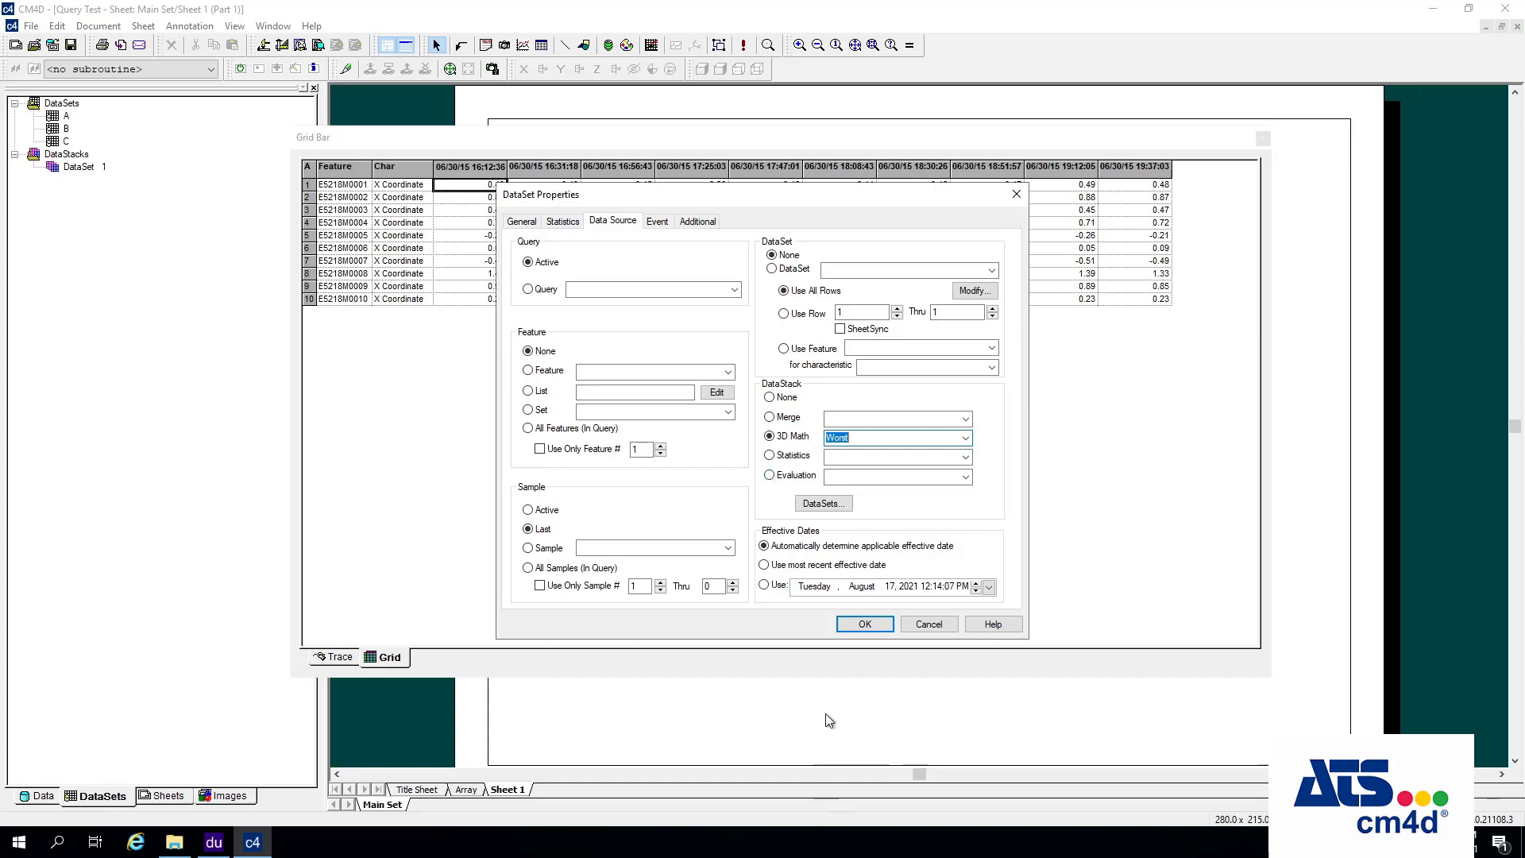
- Switch the DataStack to Statistics, review the available statistics and choose Hi
left_click(777, 457)
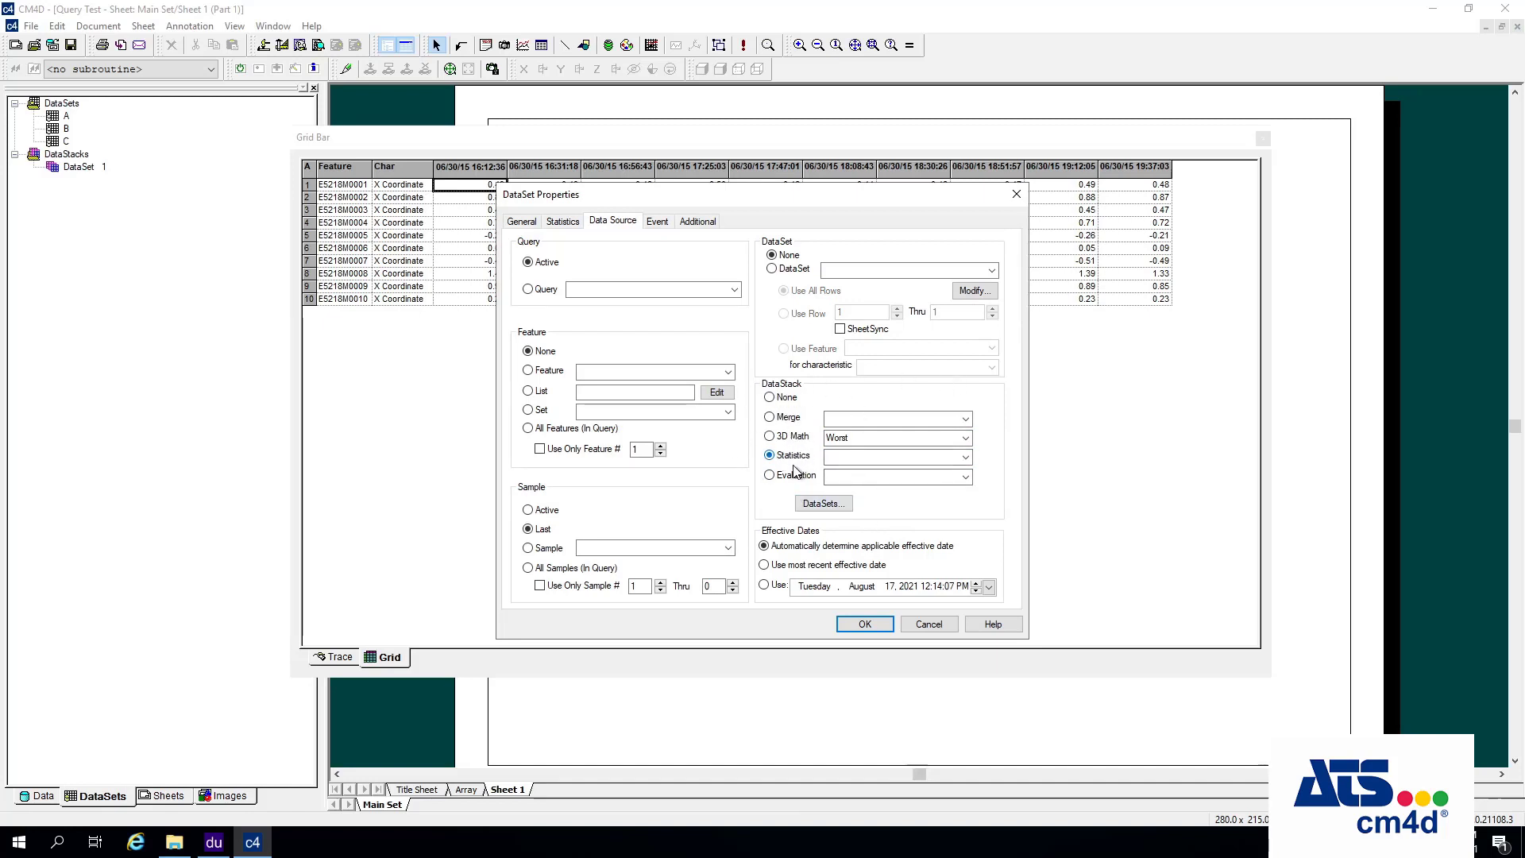
left_click(964, 458)
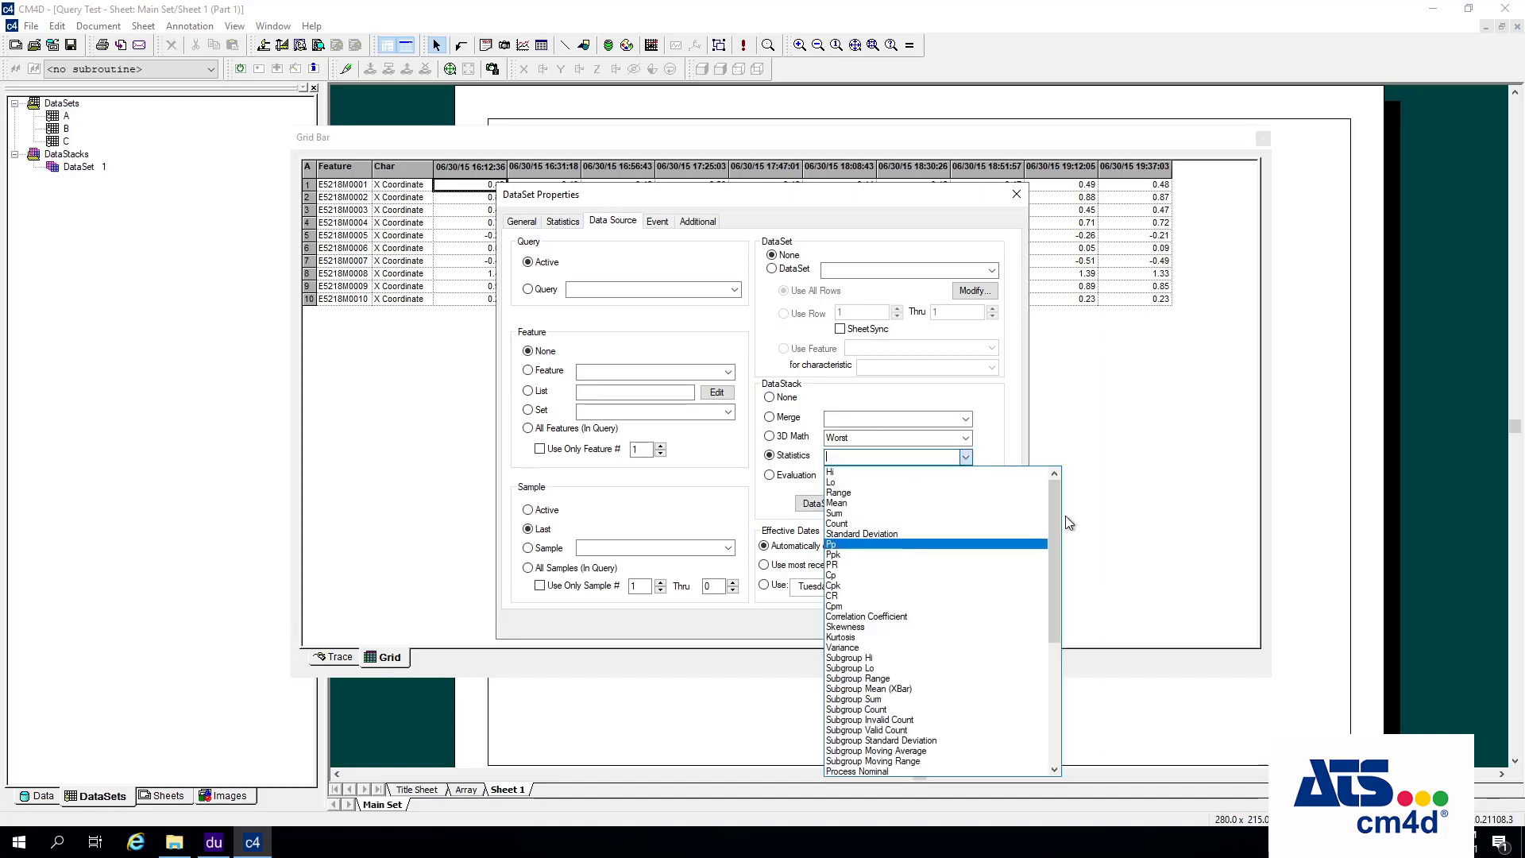
left_click_drag(1059, 524, 1058, 584)
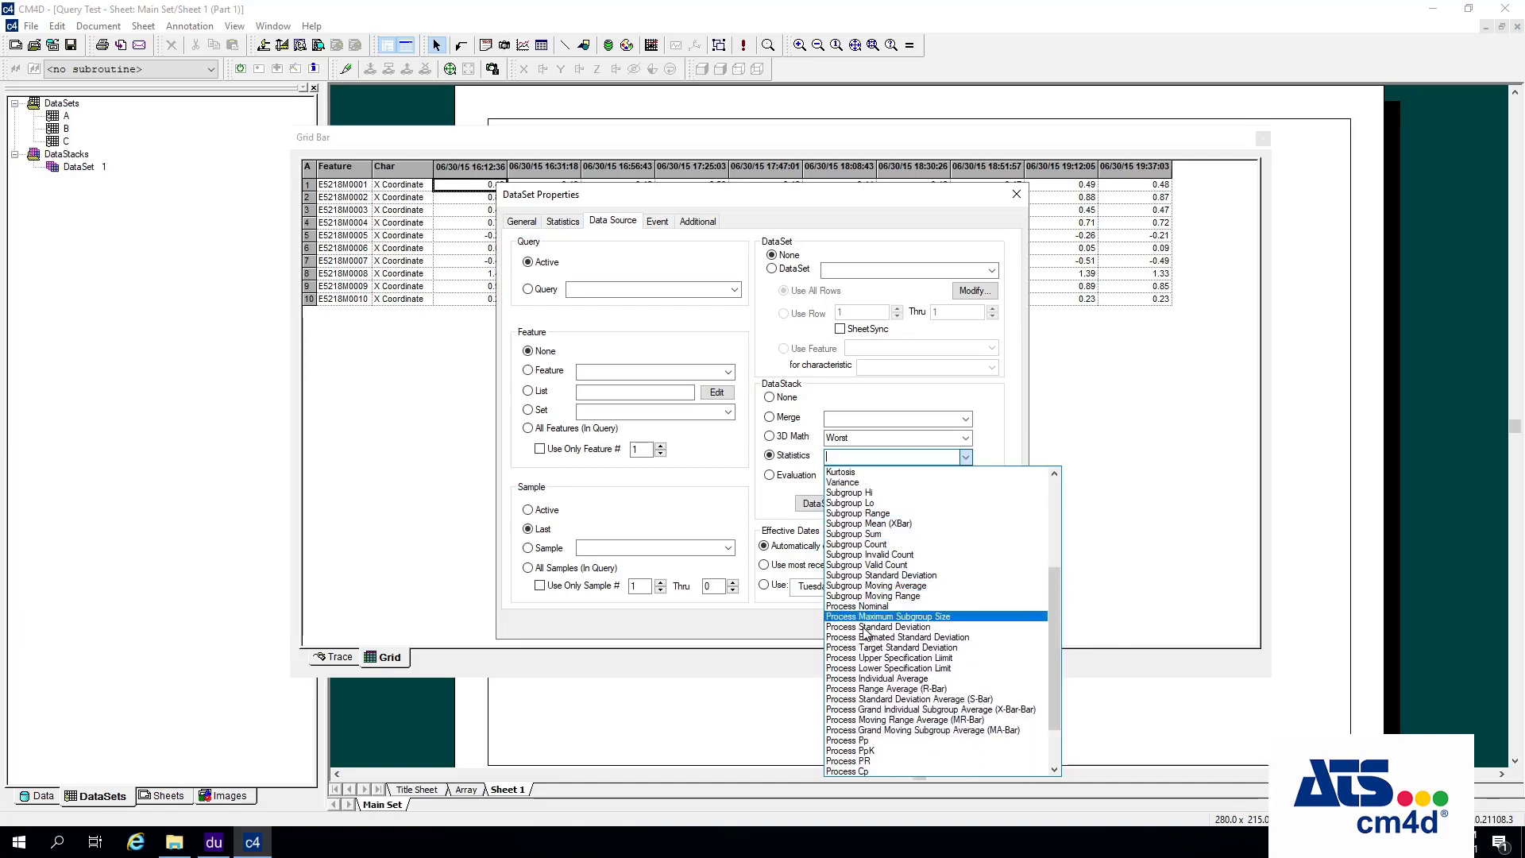
left_click_drag(1052, 583, 1051, 664)
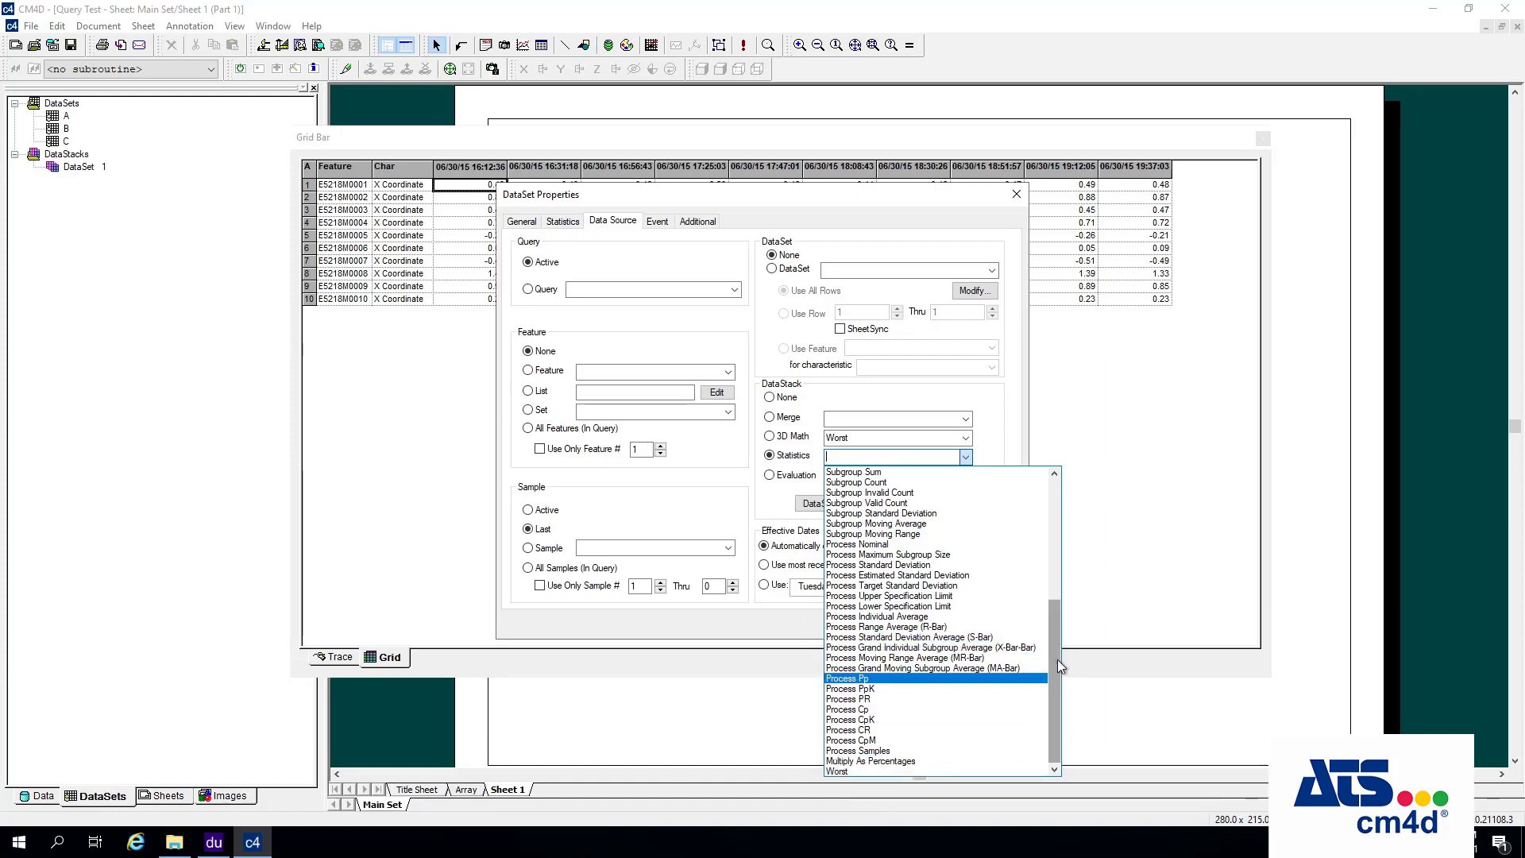
left_click_drag(1056, 659, 1049, 527)
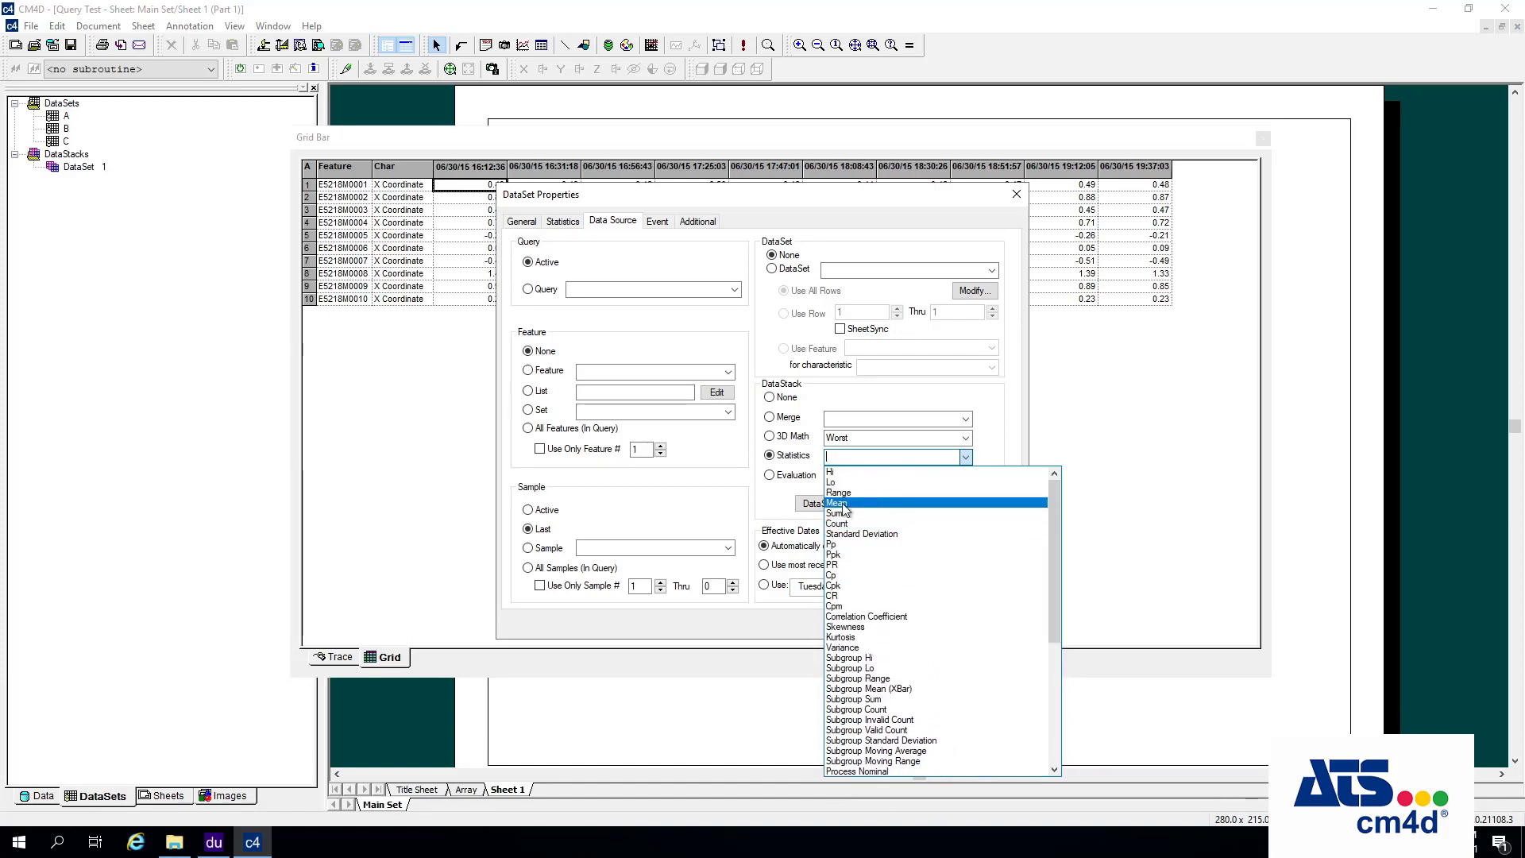
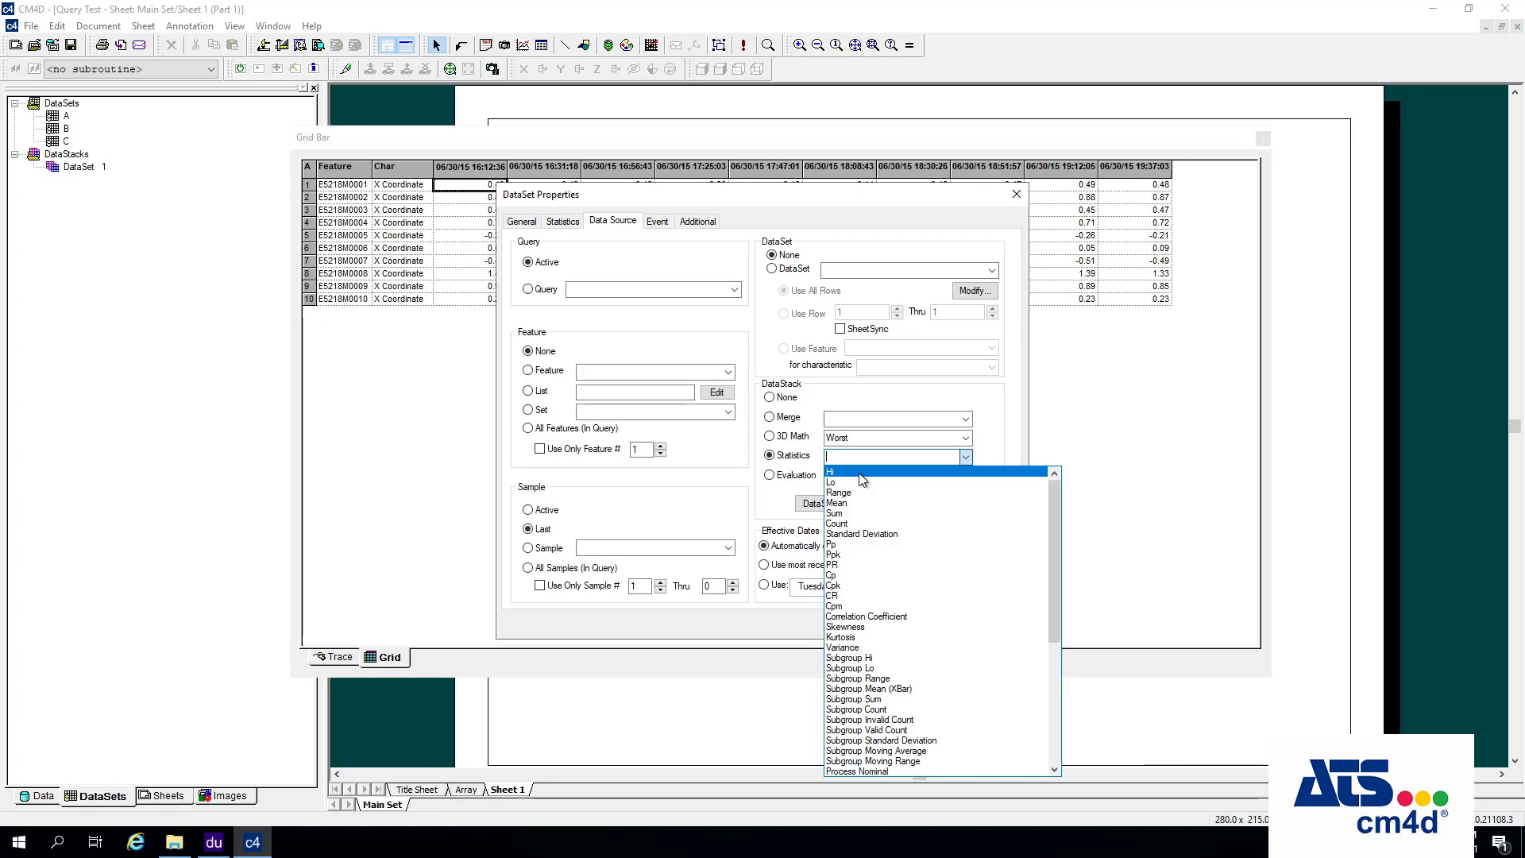
left_click(860, 474)
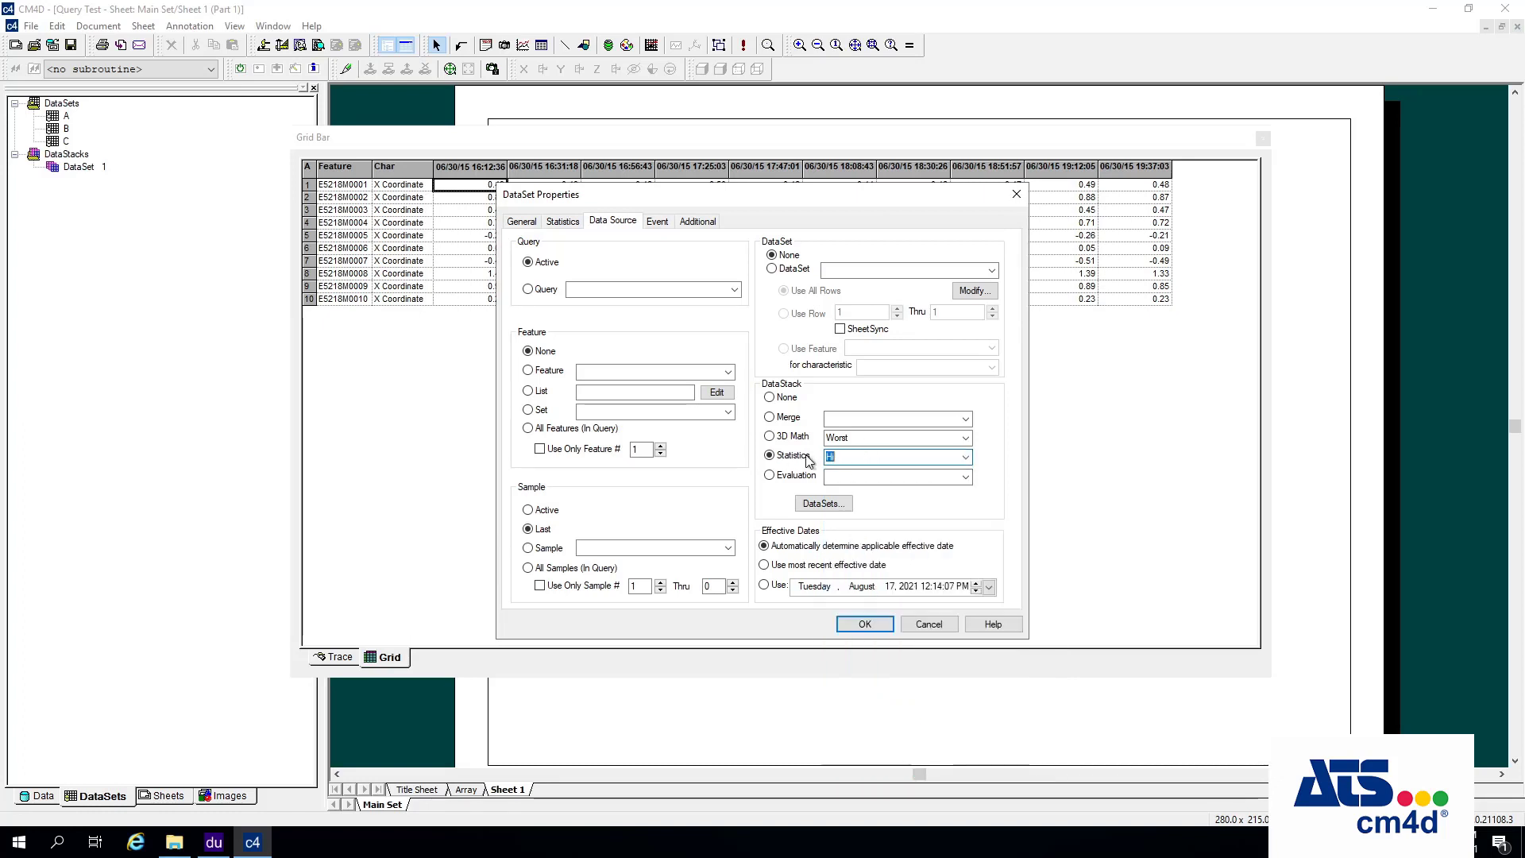
- Remove DataSets B and C from the DataStack so that only A is stacked, and apply the properties
left_click(826, 503)
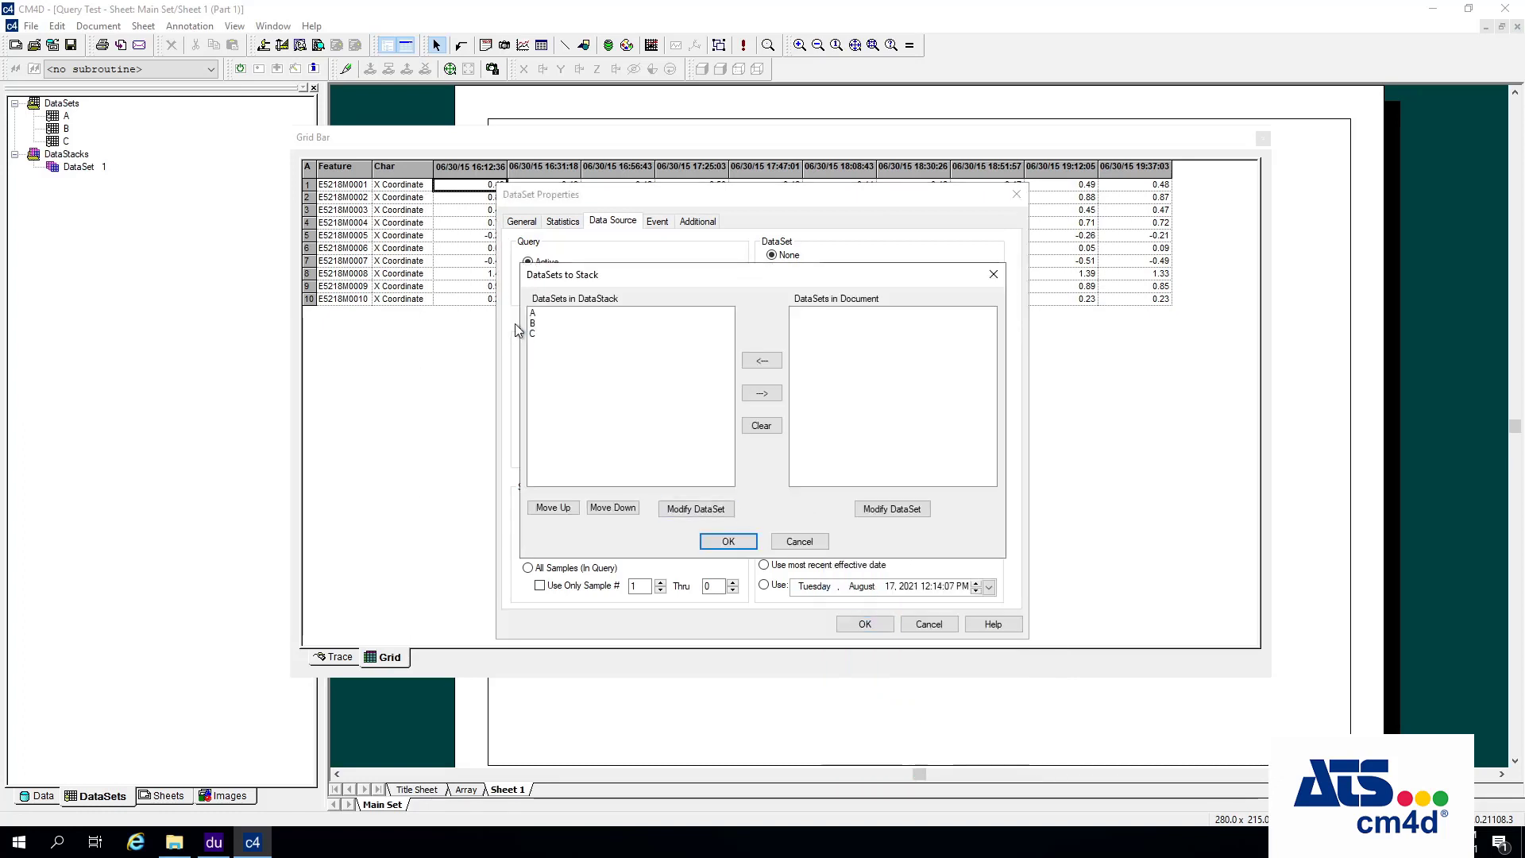
double_click(553, 324)
double_click(553, 322)
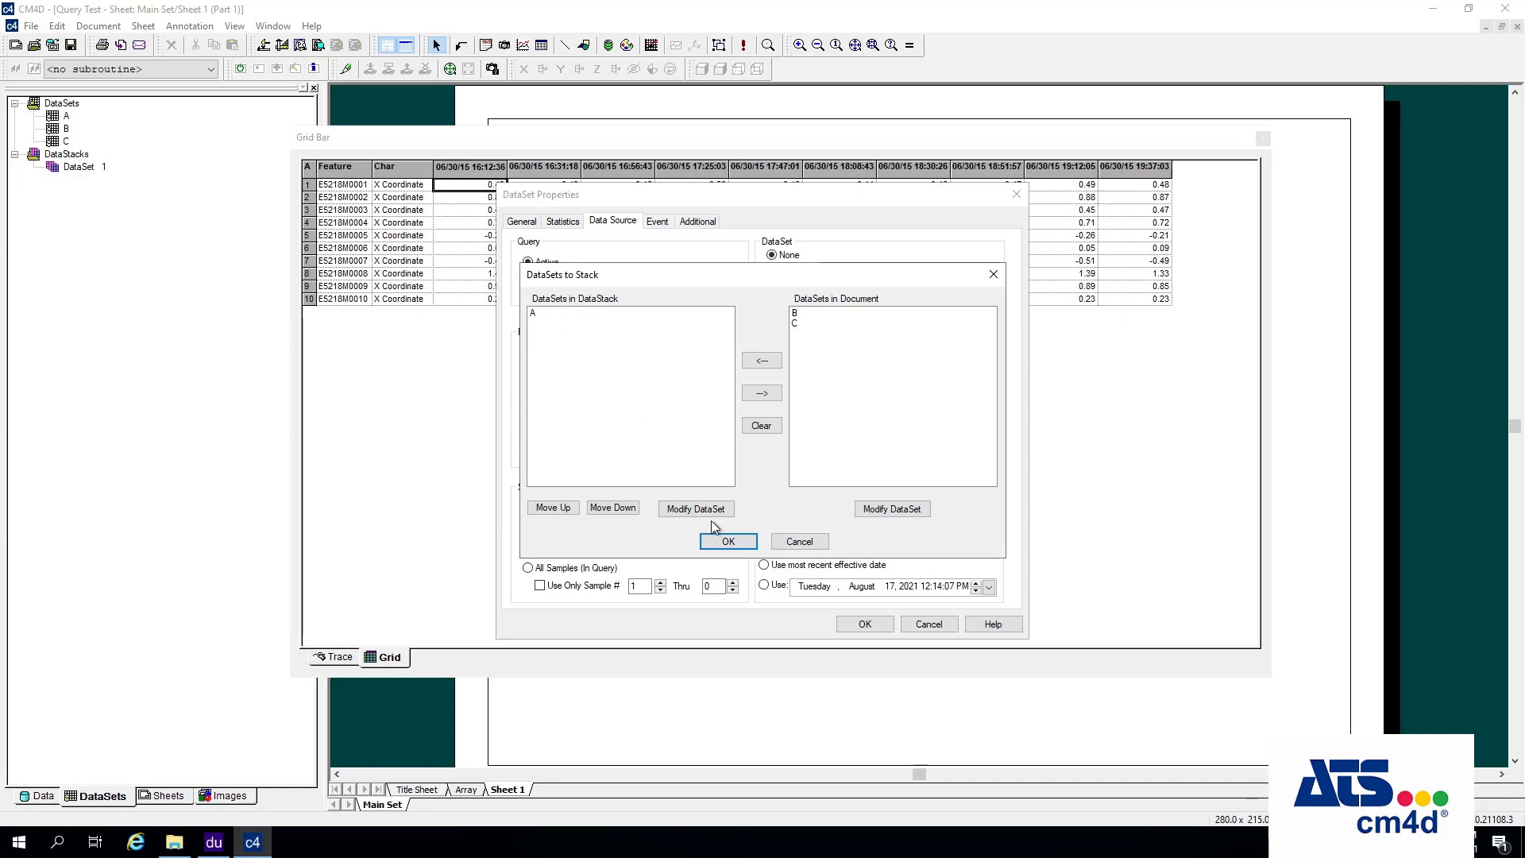
left_click(728, 543)
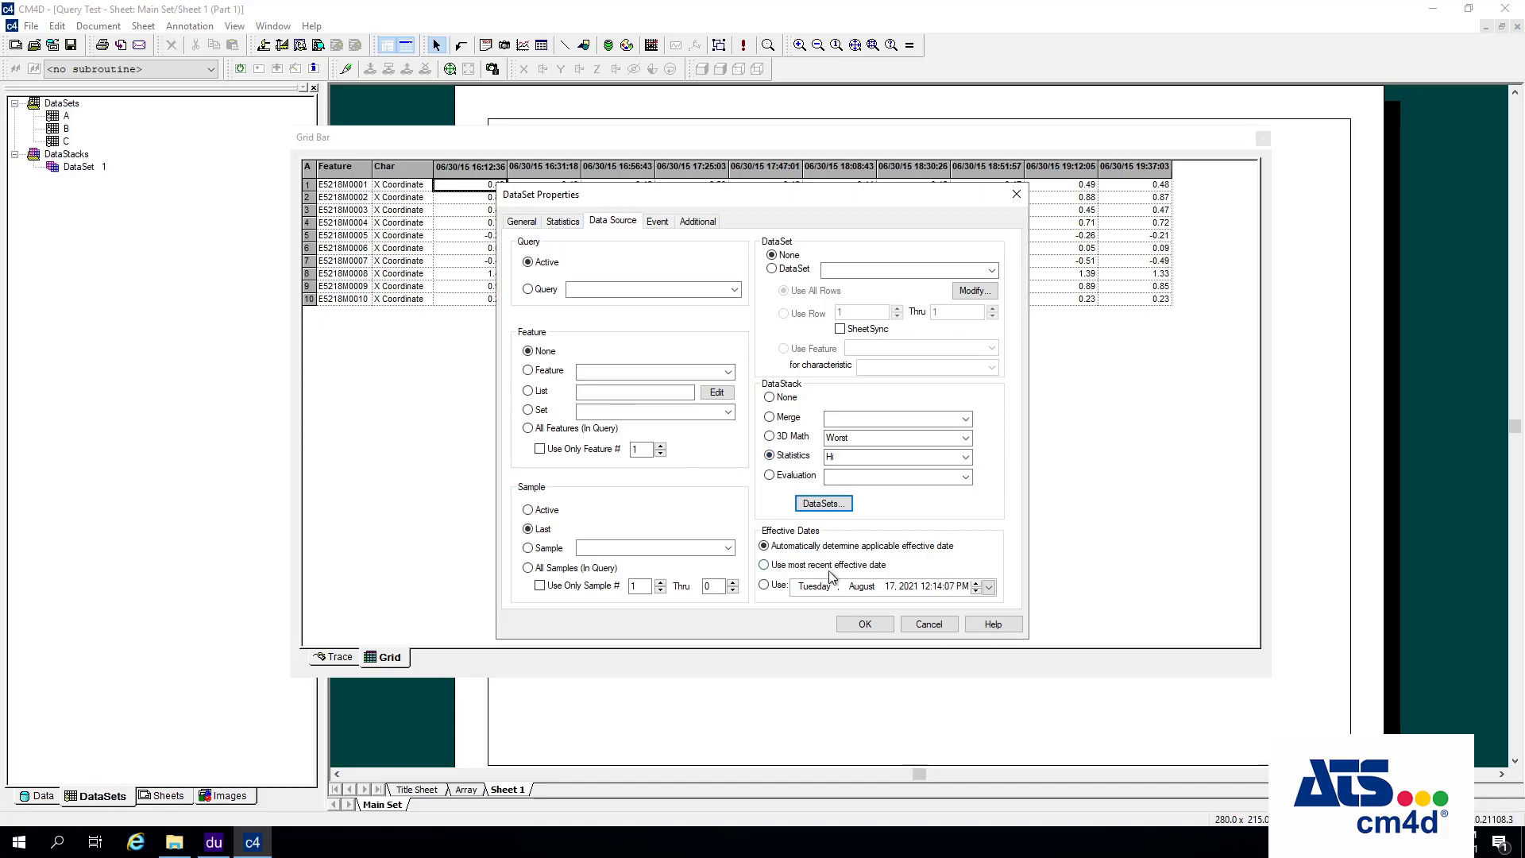
left_click(854, 626)
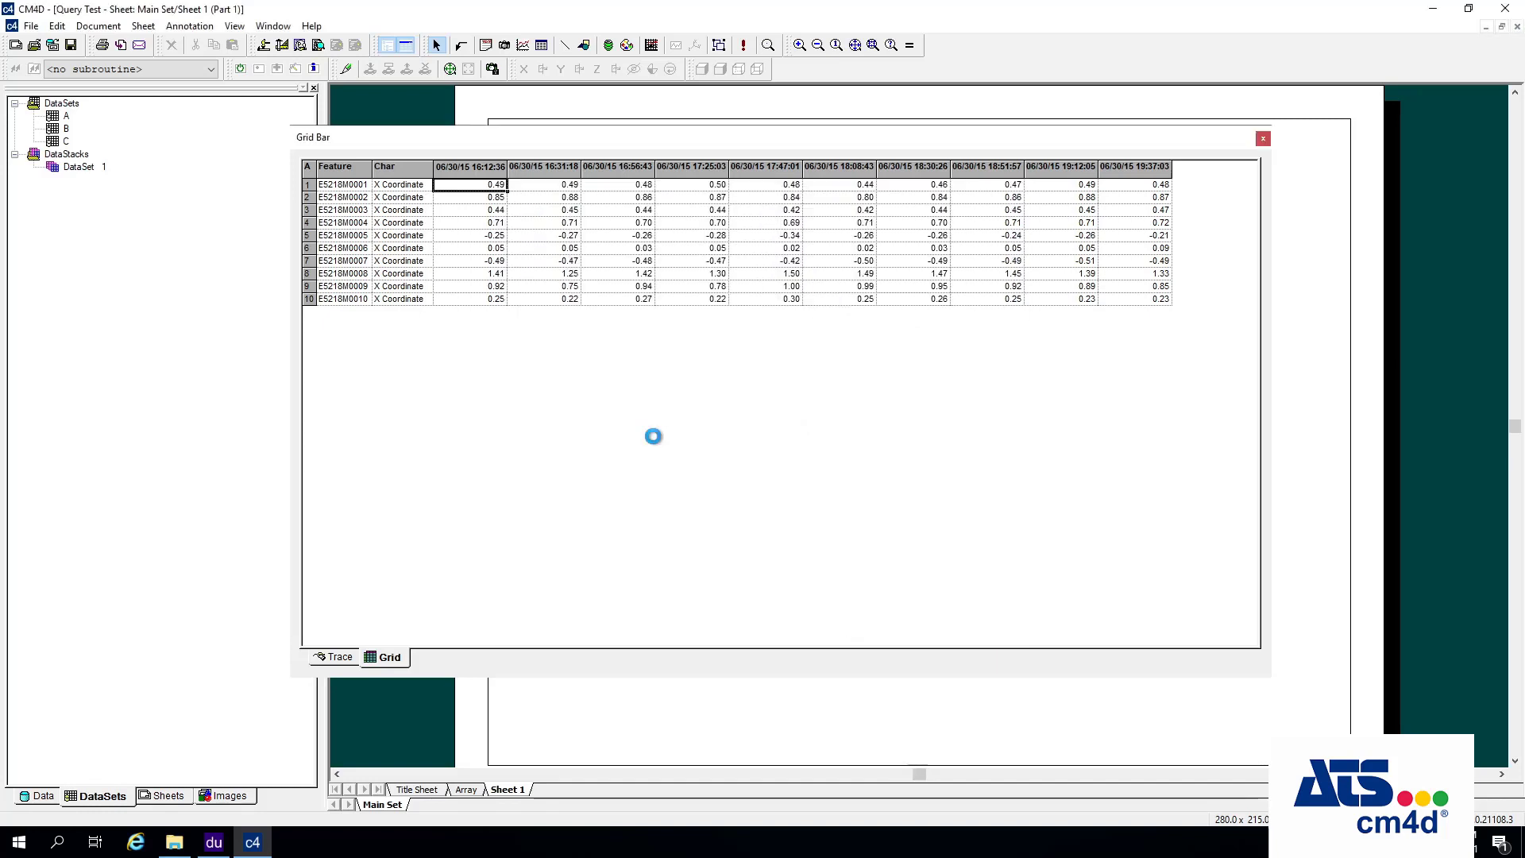
- Show the DataStack in the grid and select its E5218M0001 value for DataSet A
right_click(93, 171)
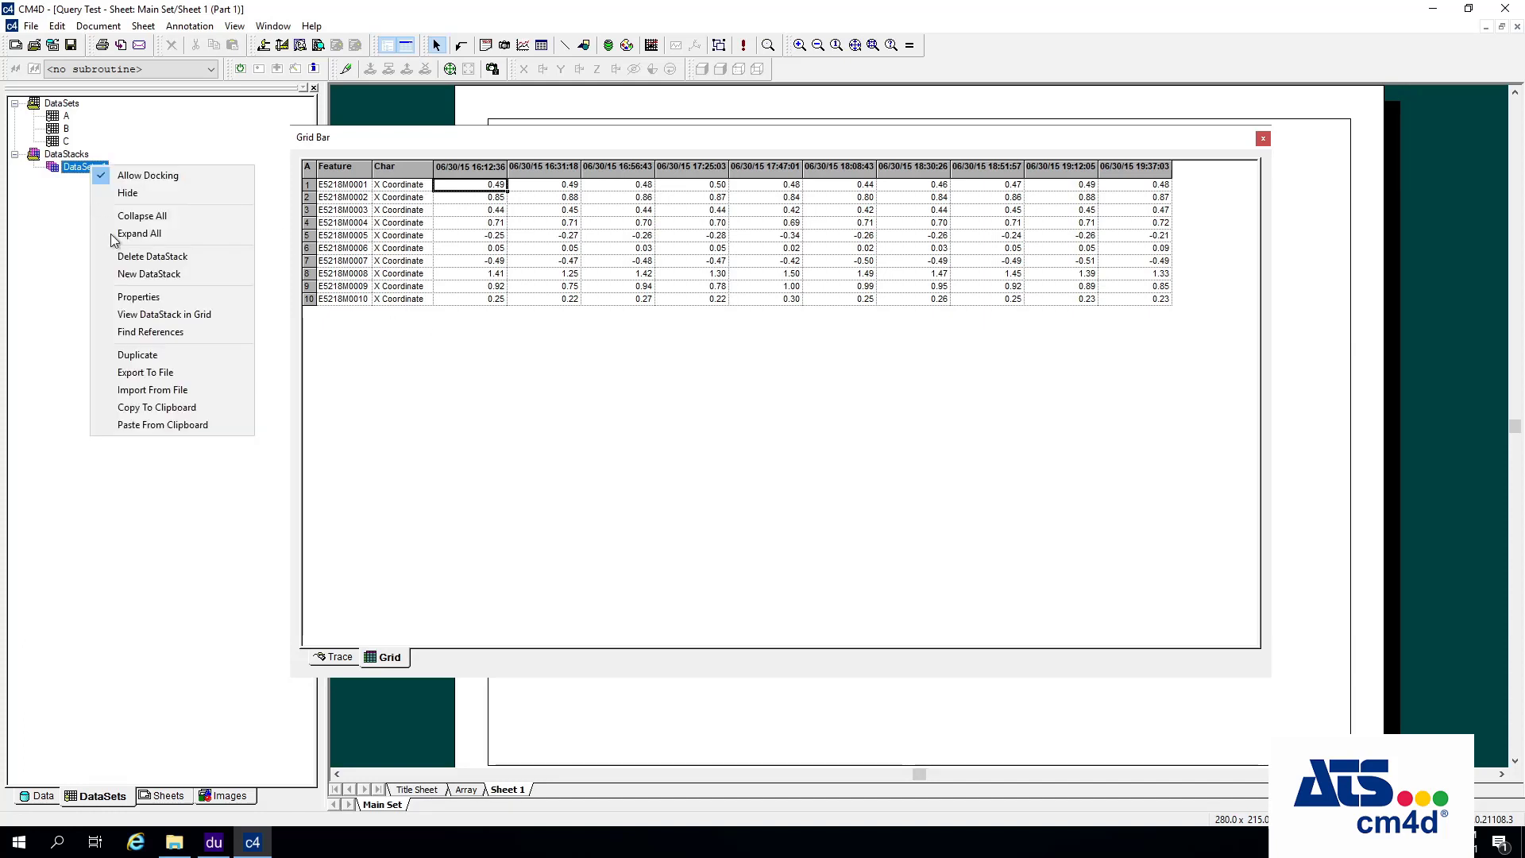
left_click(146, 315)
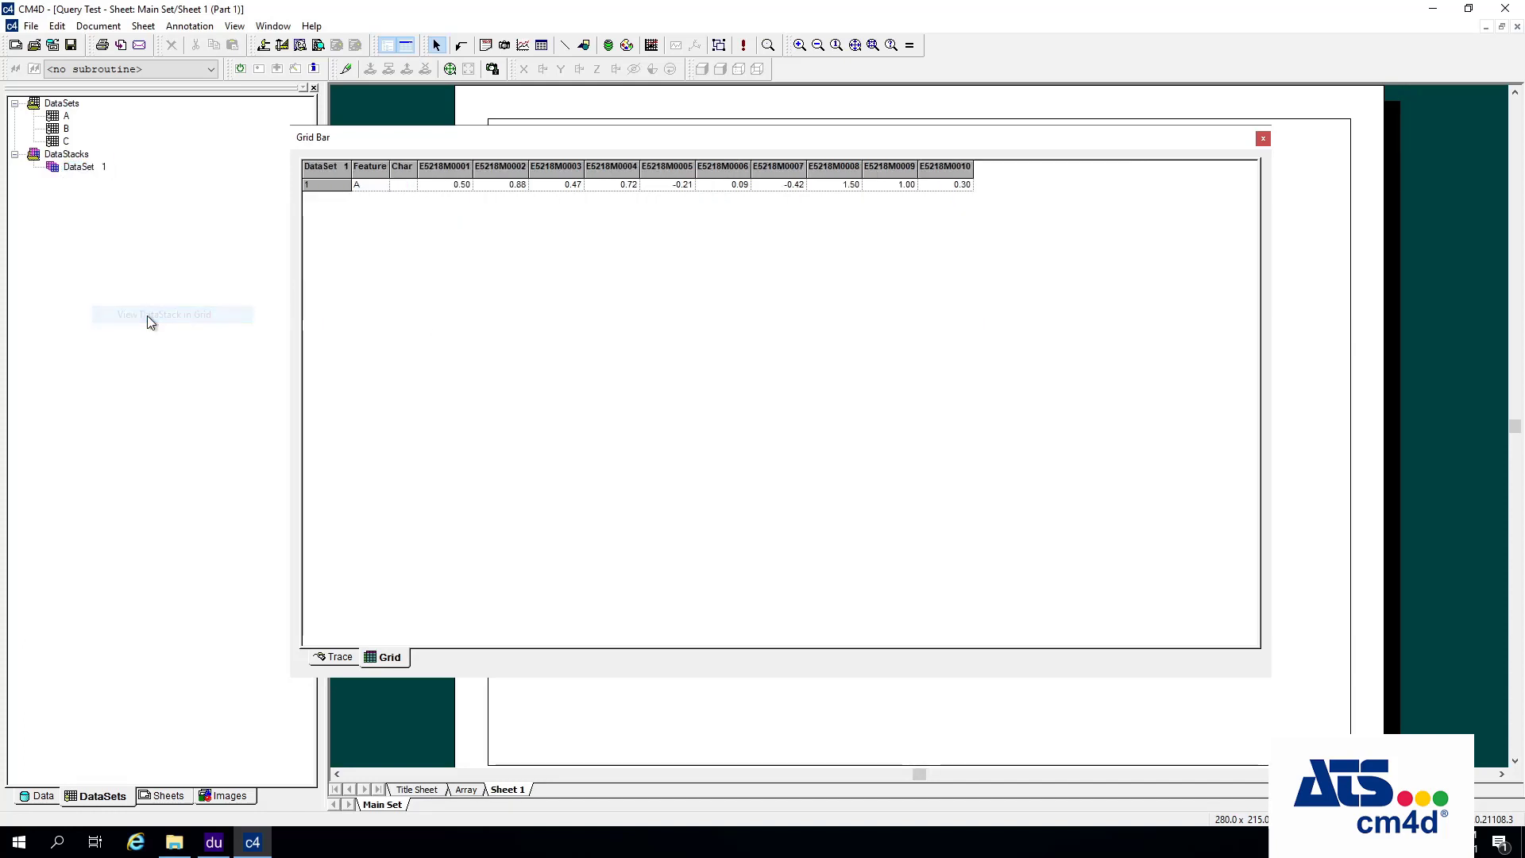
left_click(455, 187)
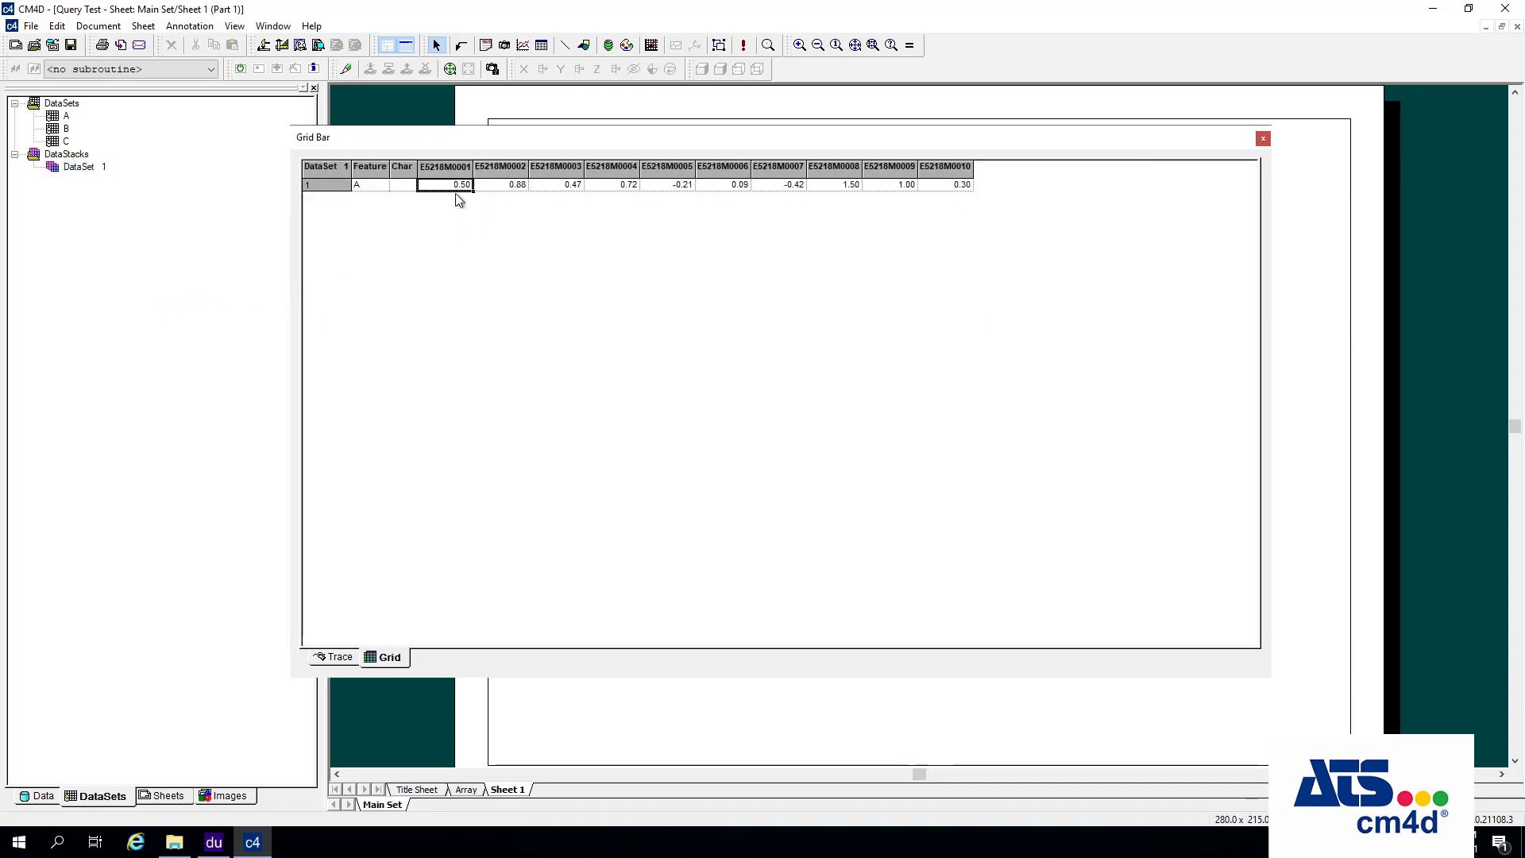
- Show DataSet A in the grid and highlight its feature rows one by one from E5218M0001 to E5218M0007
right_click(64, 127)
left_click(137, 270)
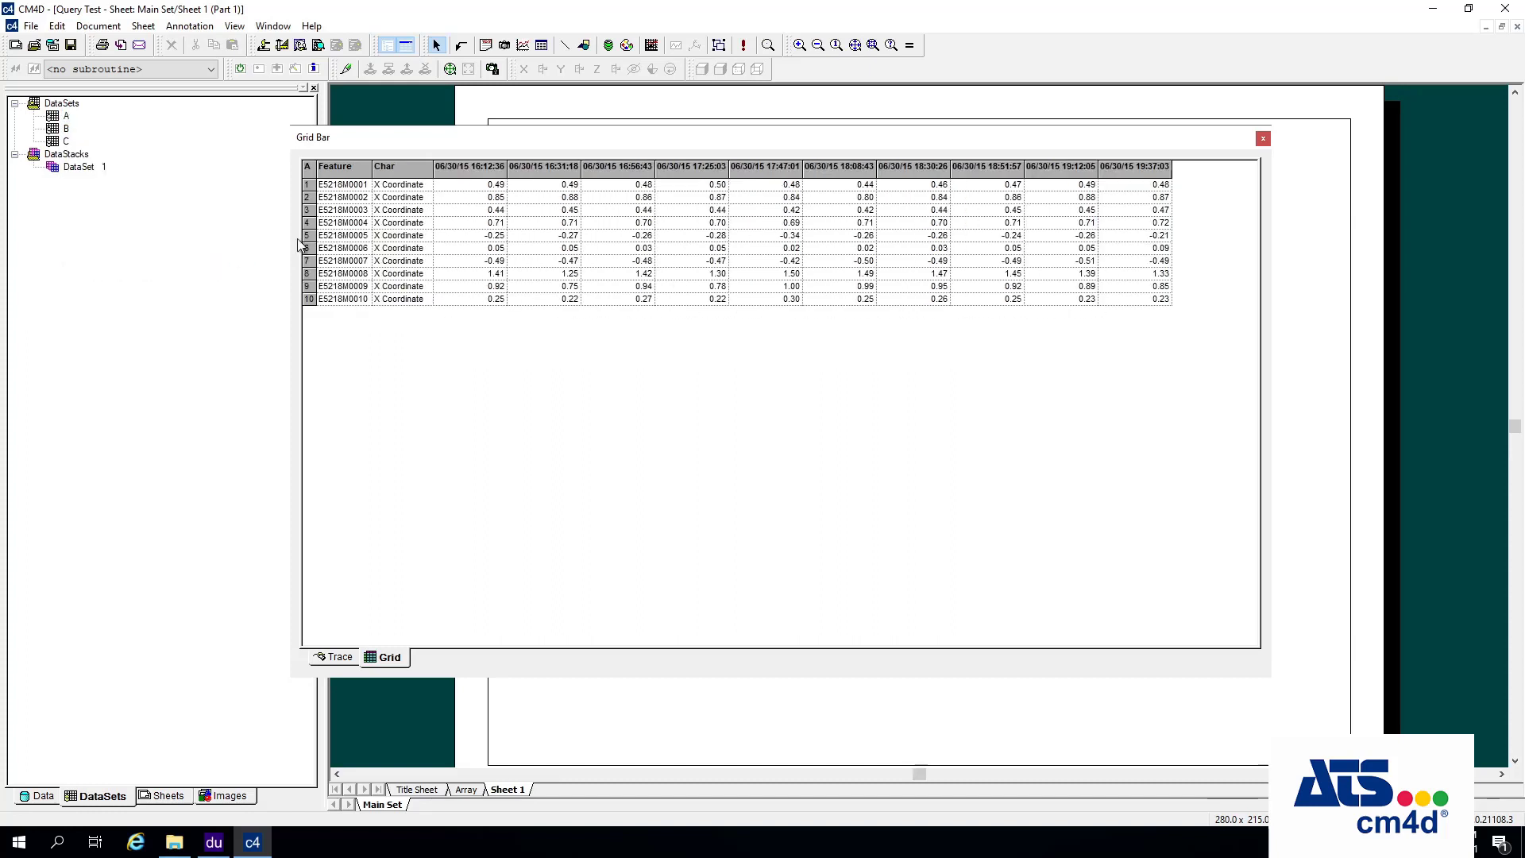
left_click(315, 184)
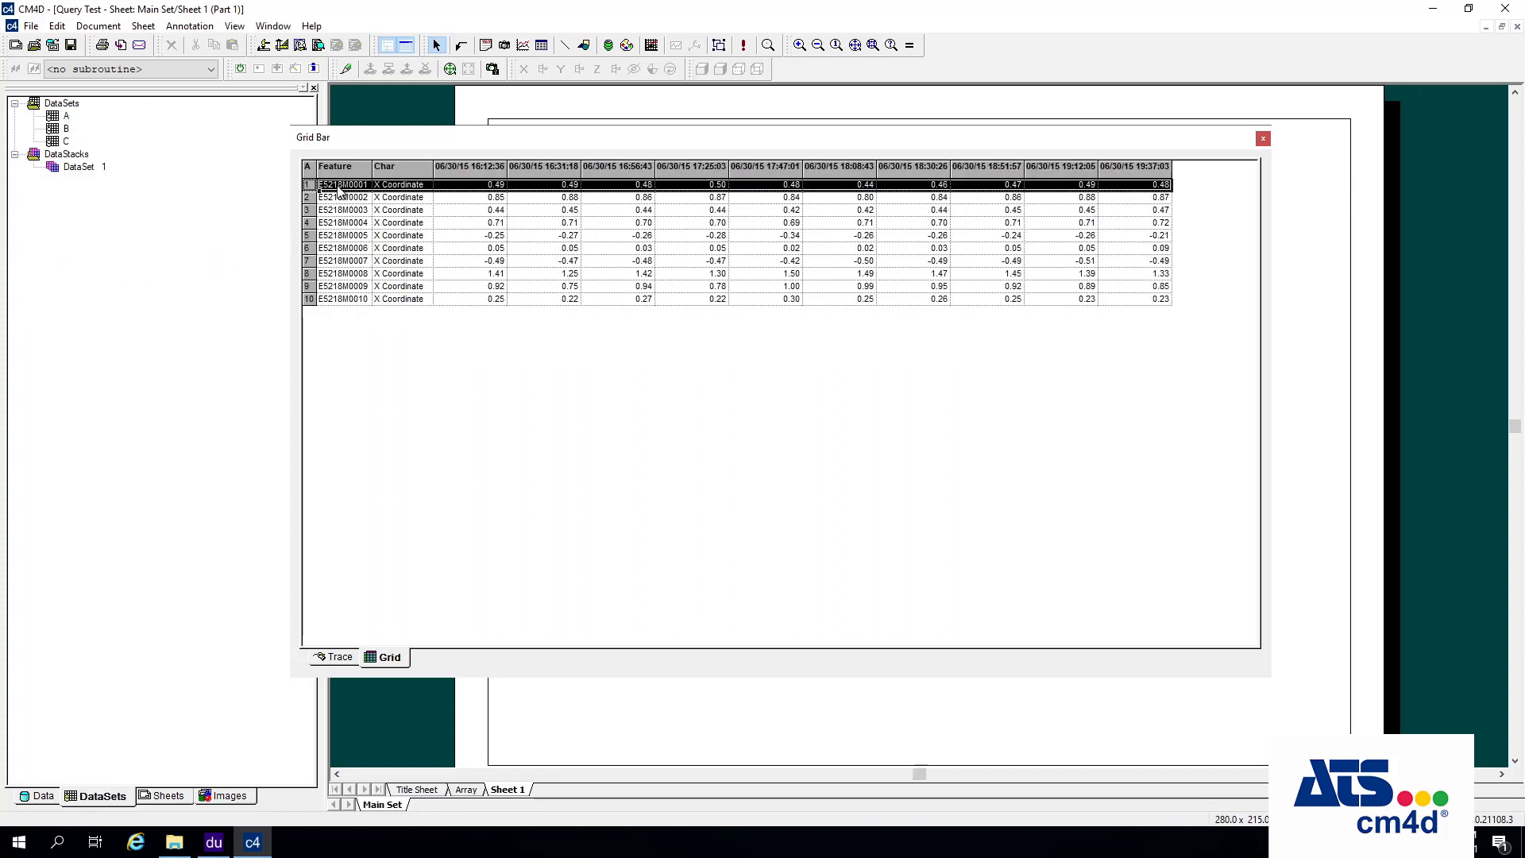
left_click(309, 198)
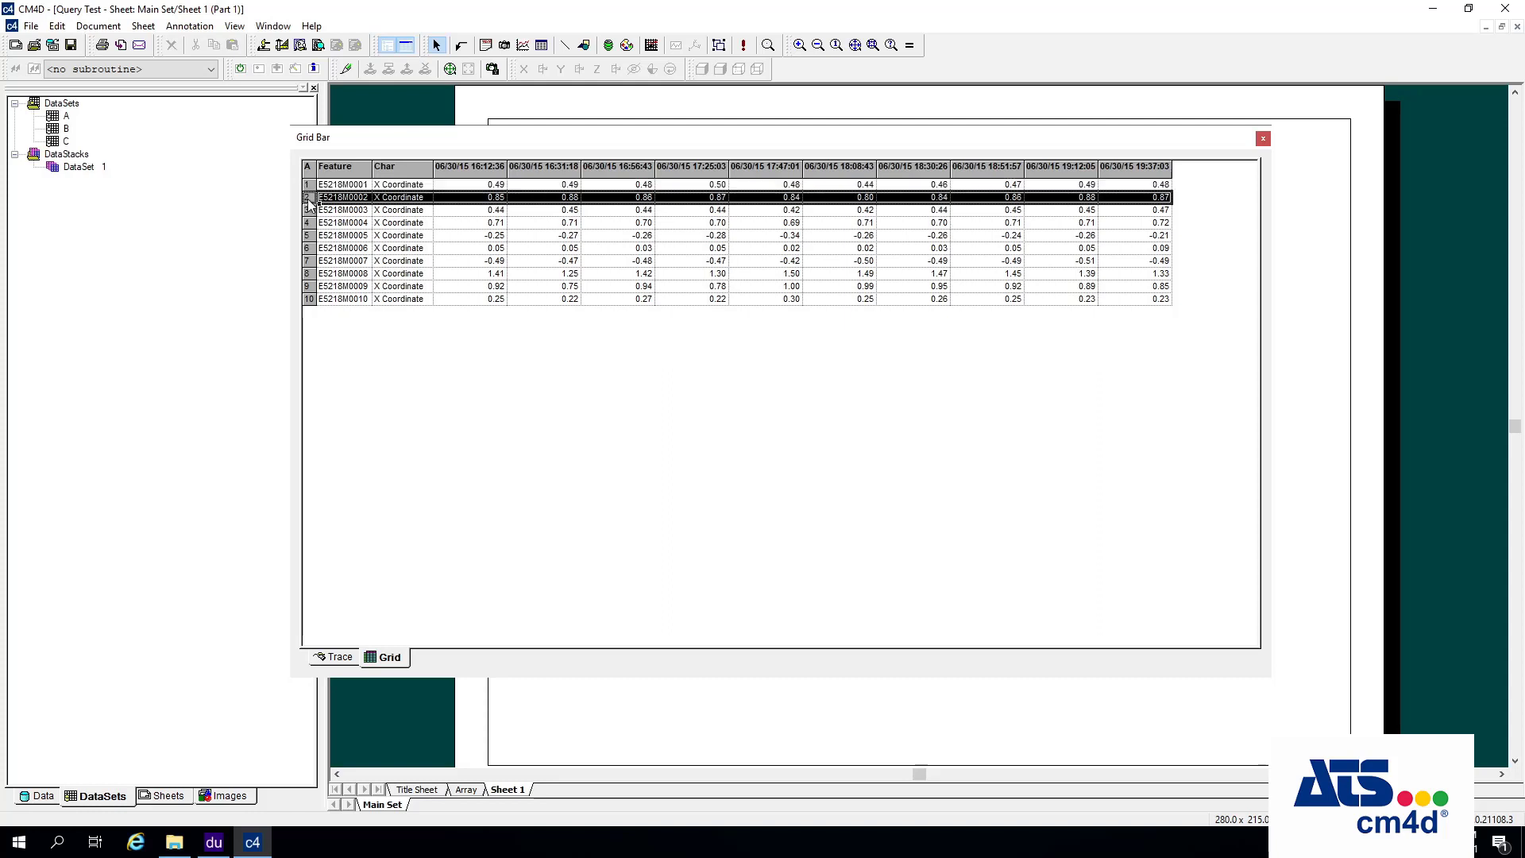
left_click(311, 210)
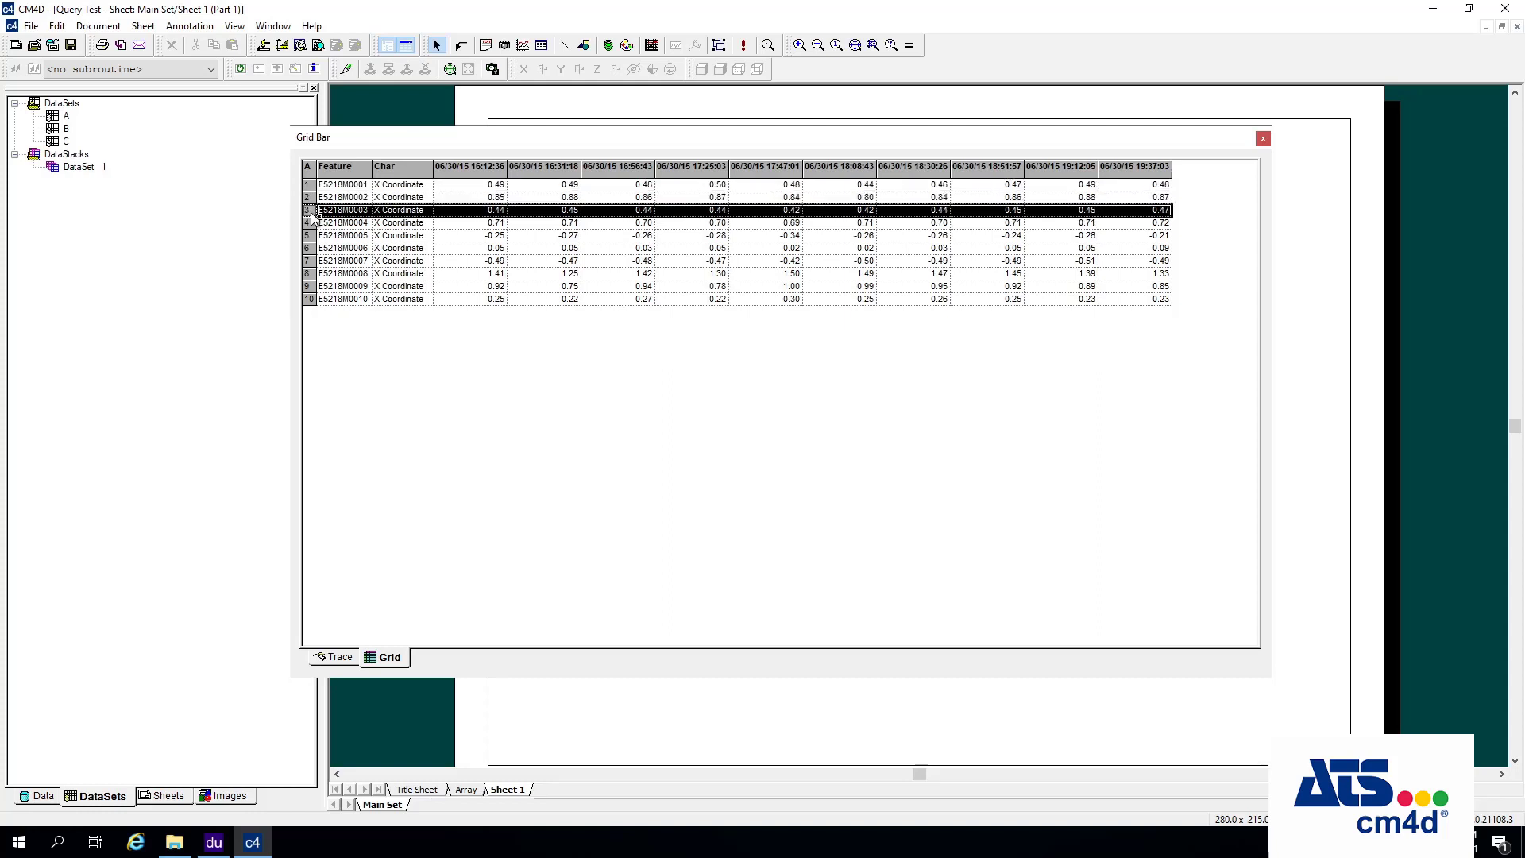
left_click(313, 223)
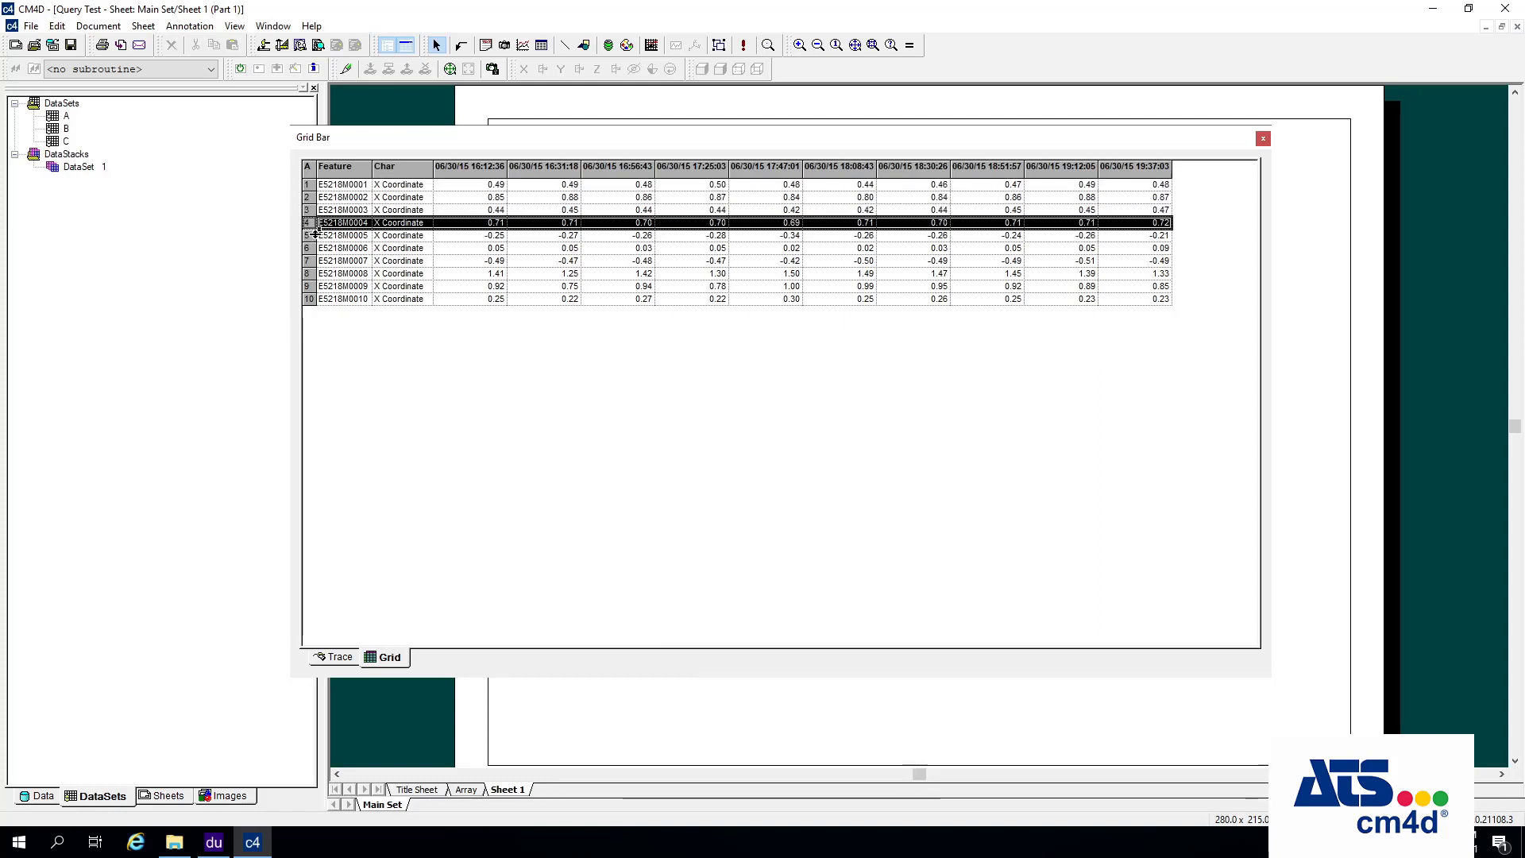
left_click(313, 236)
left_click(315, 247)
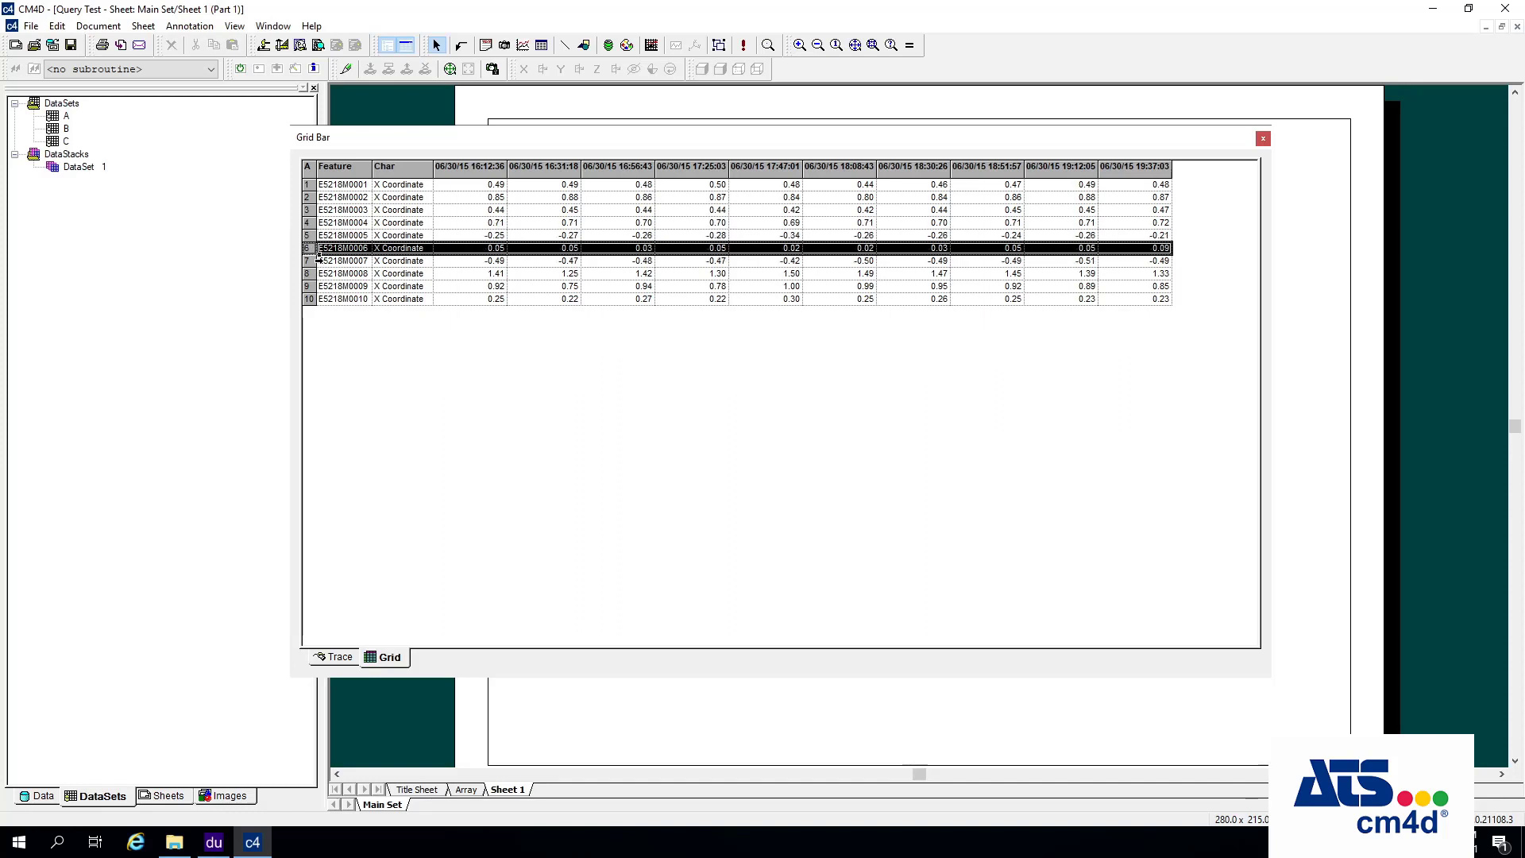
left_click(316, 261)
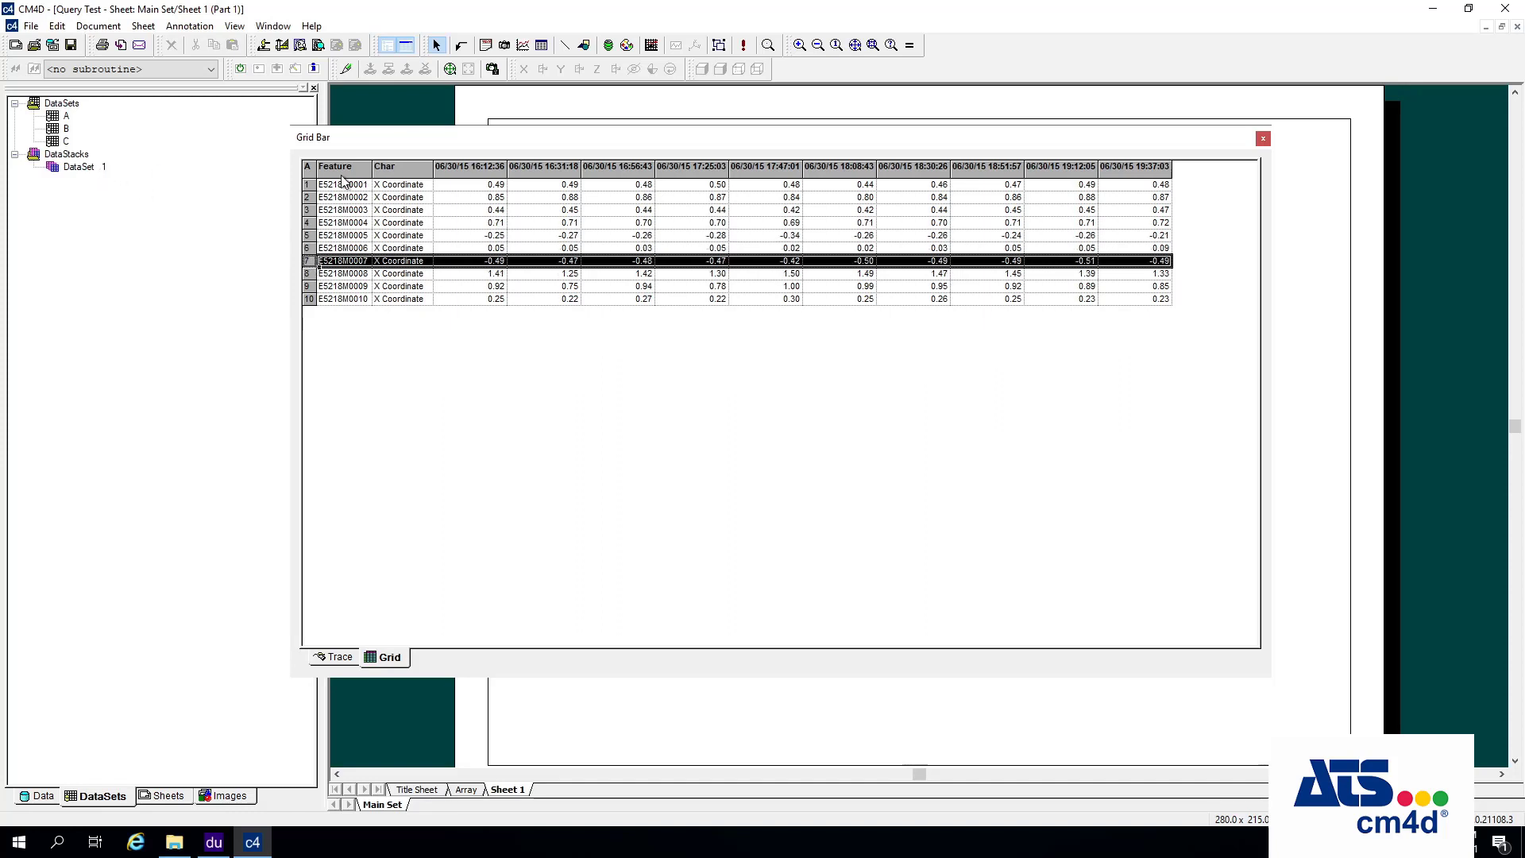
- Highlight the E5218M0001, E5218M0002 and E5218M0003 rows of DataSet A once more
left_click(311, 184)
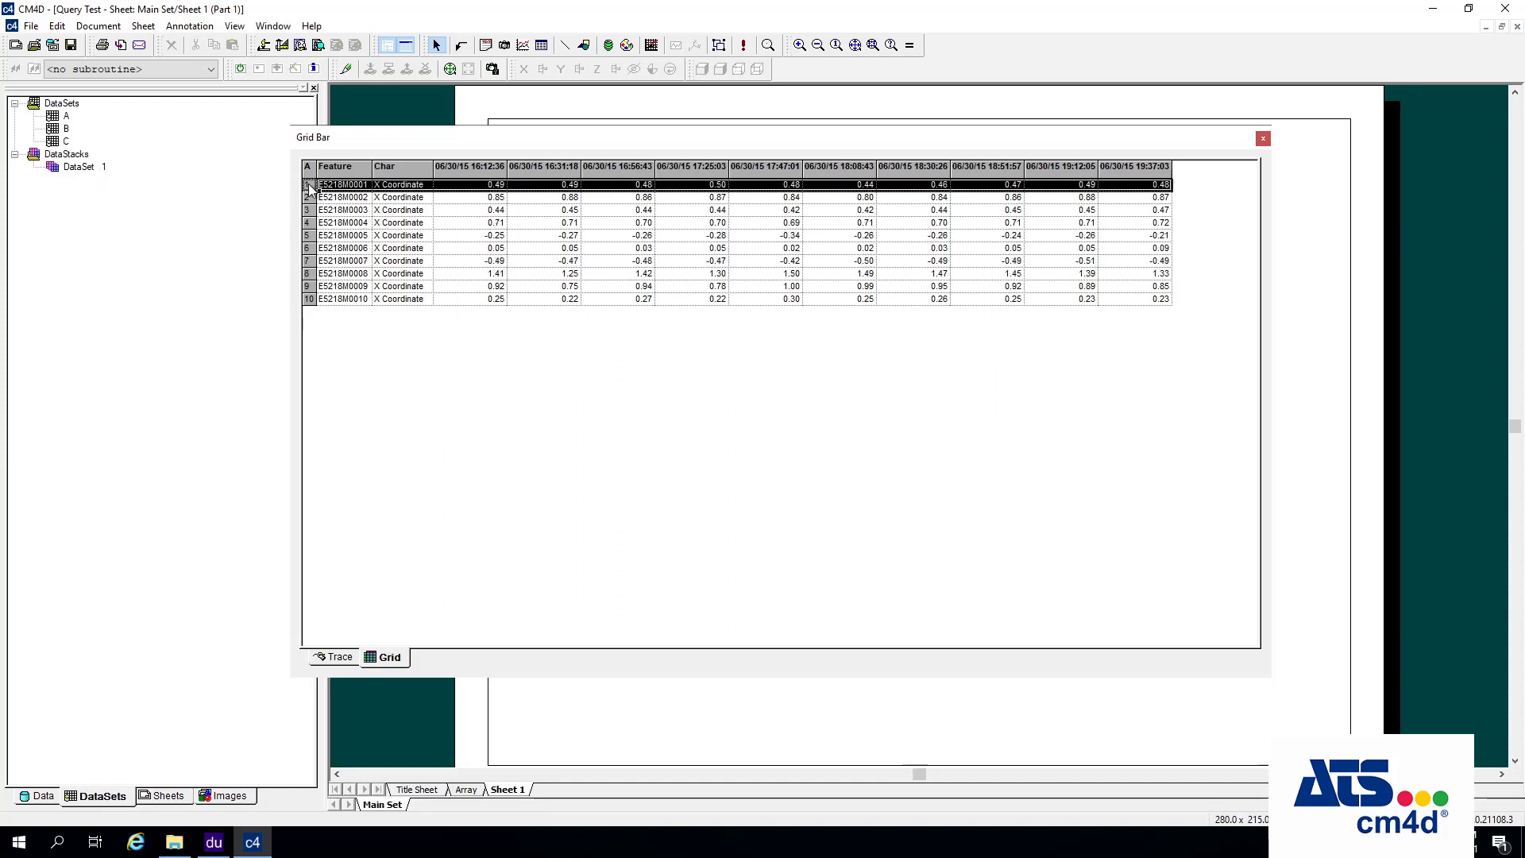
right_click(98, 172)
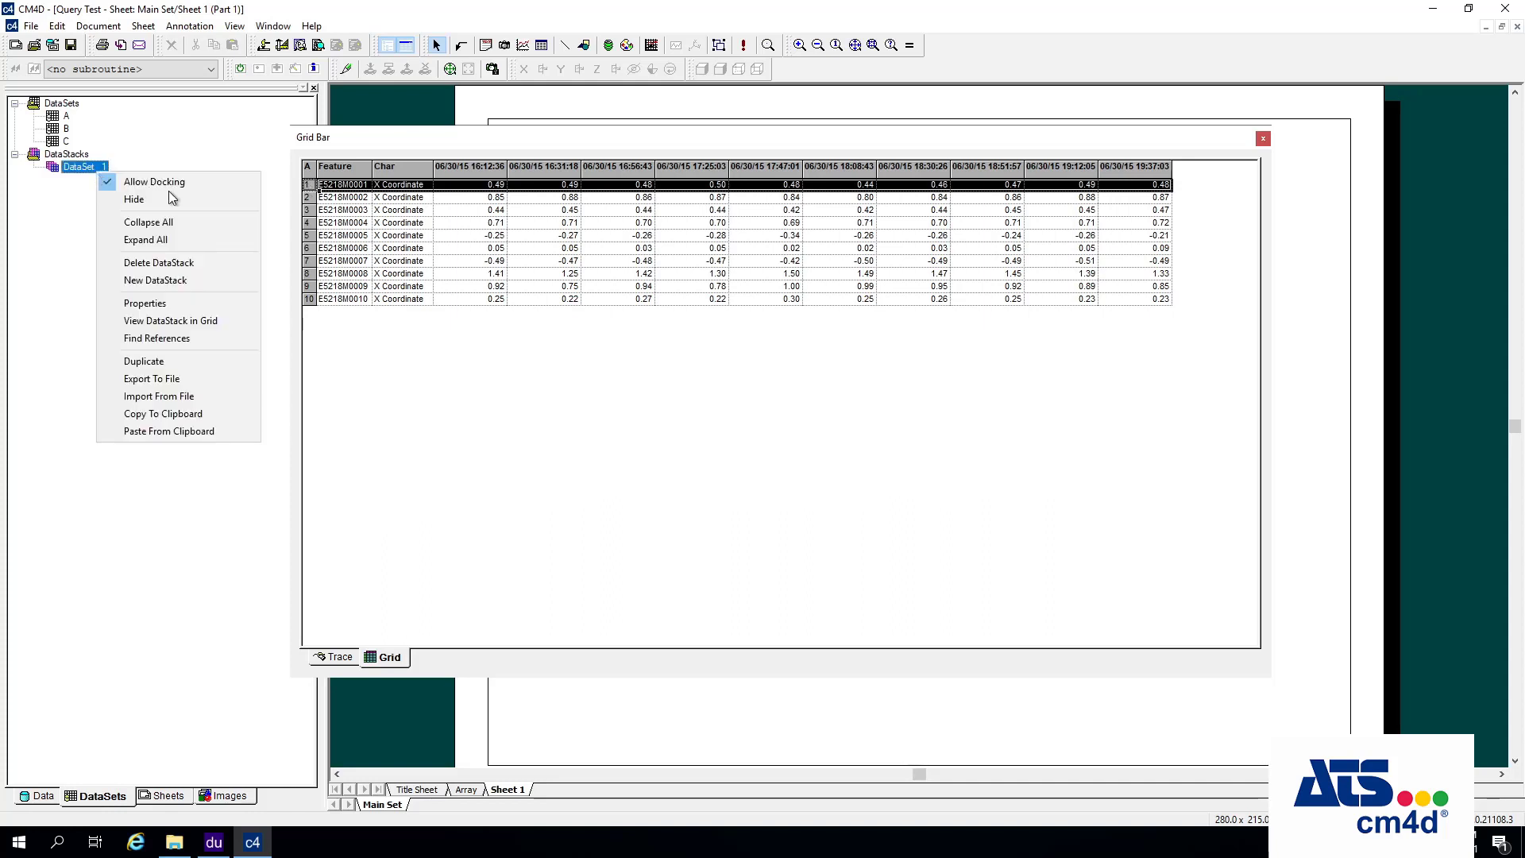
left_click(312, 198)
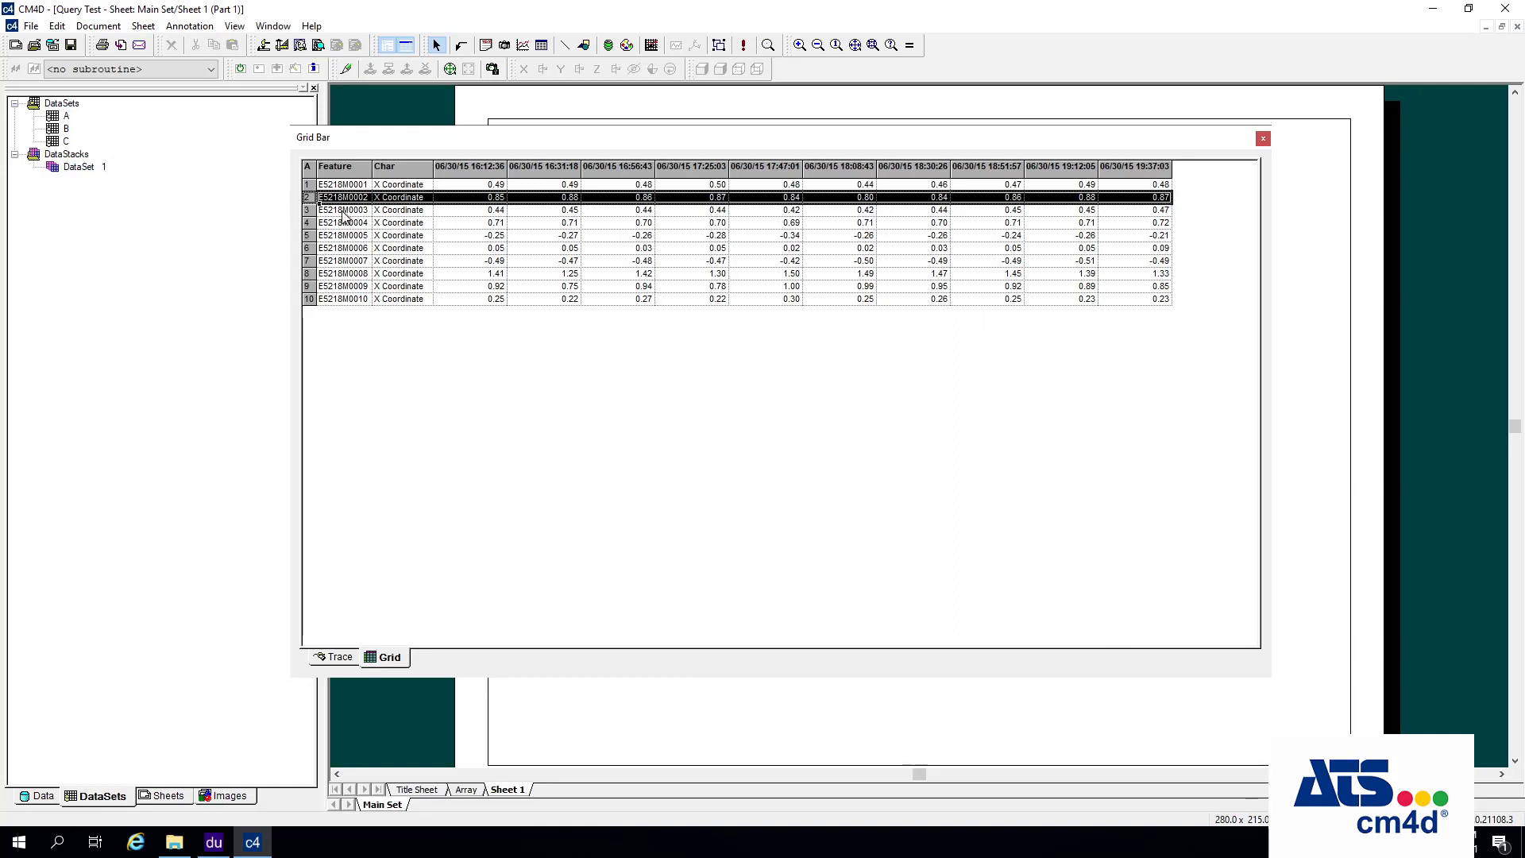
left_click(309, 211)
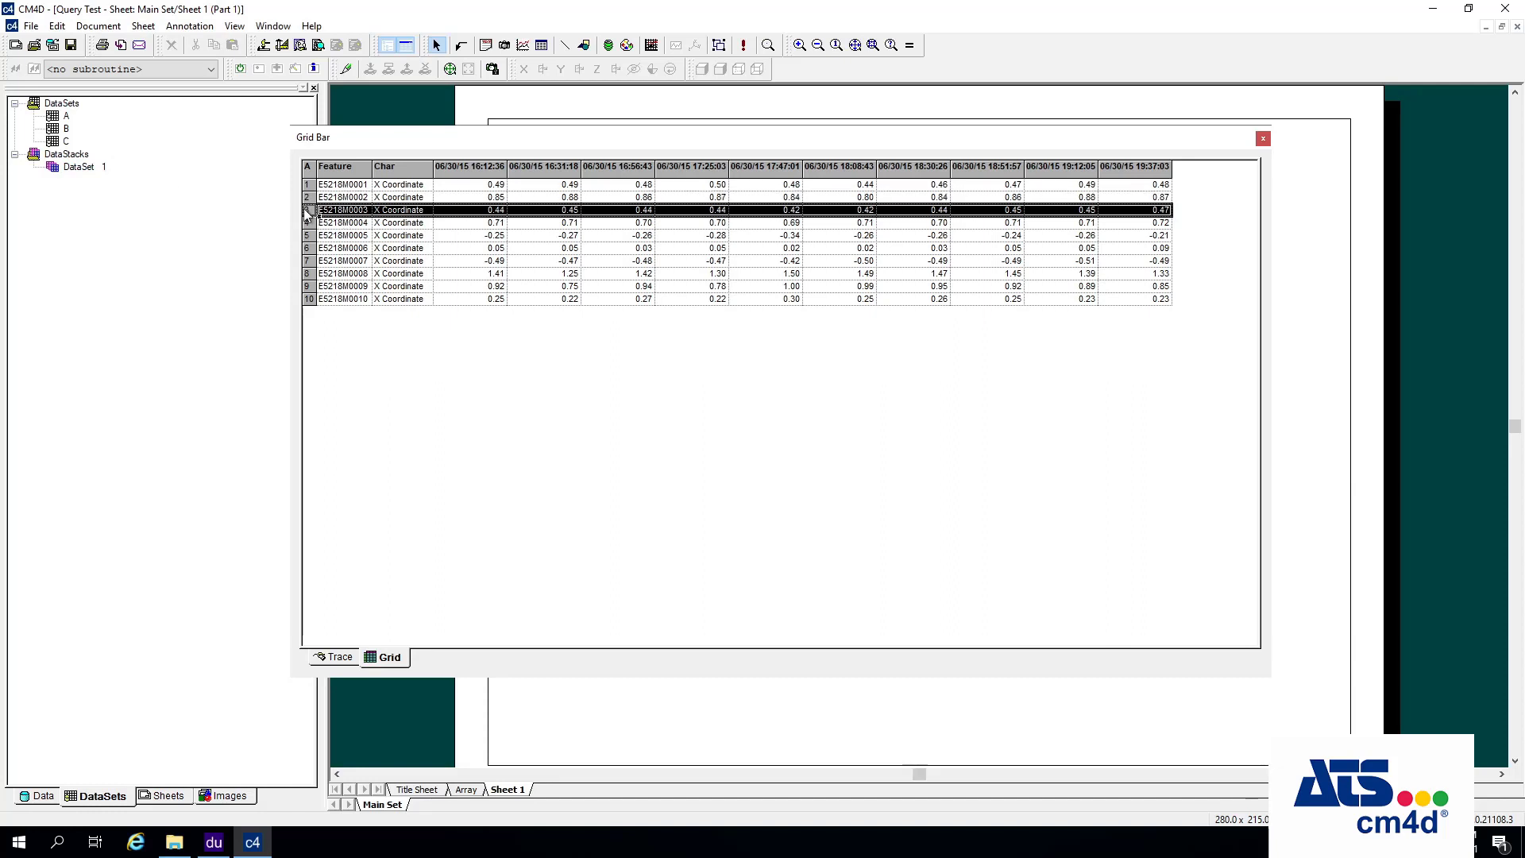
- Show the DataStack in the grid again and go through its Hi values from E5218M0001 to E5218M0010
right_click(96, 169)
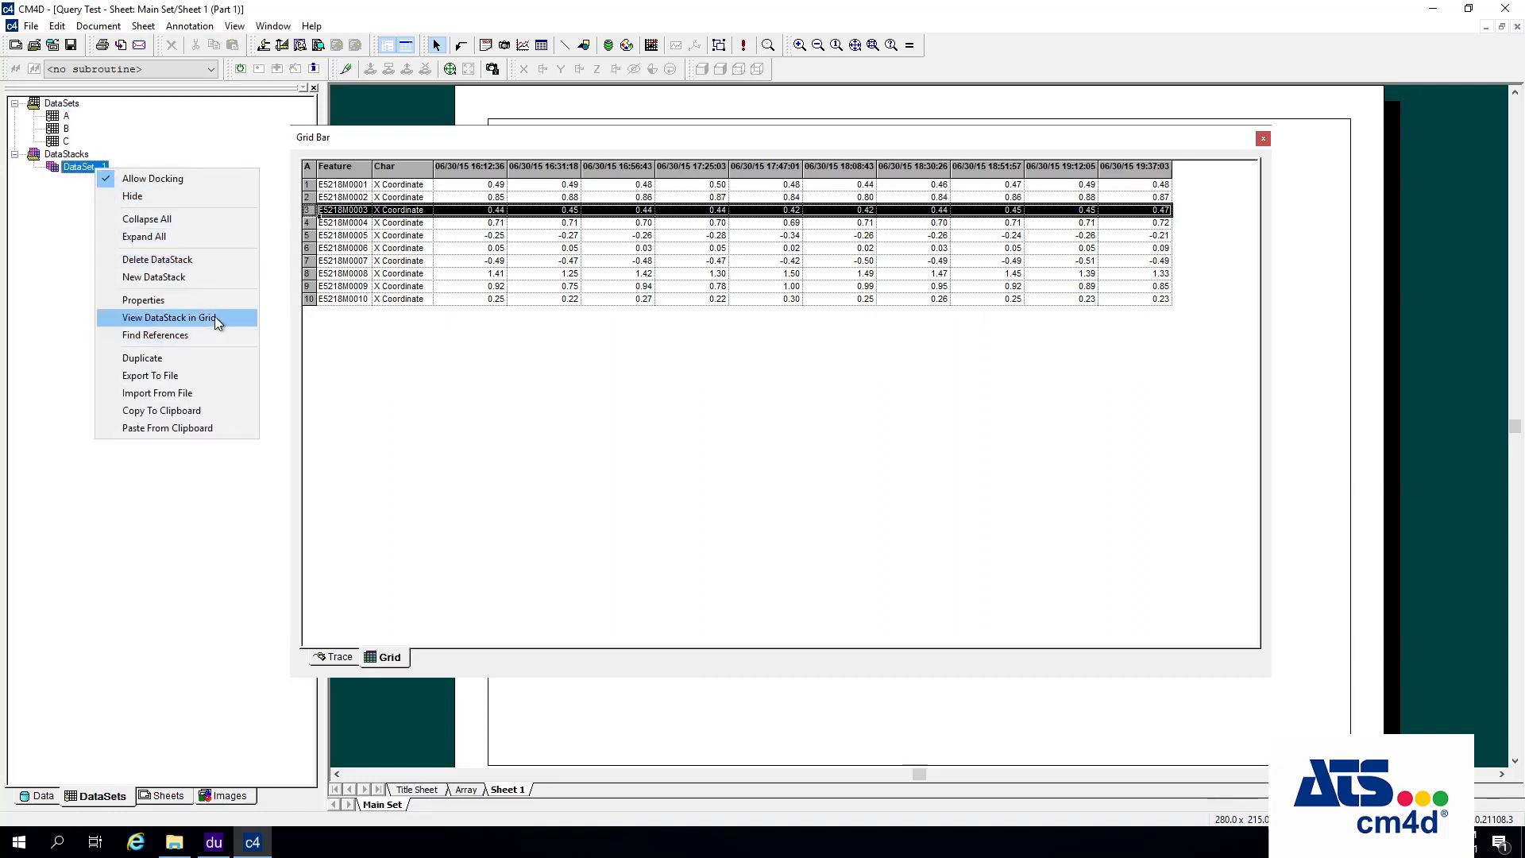
left_click(214, 316)
left_click(457, 187)
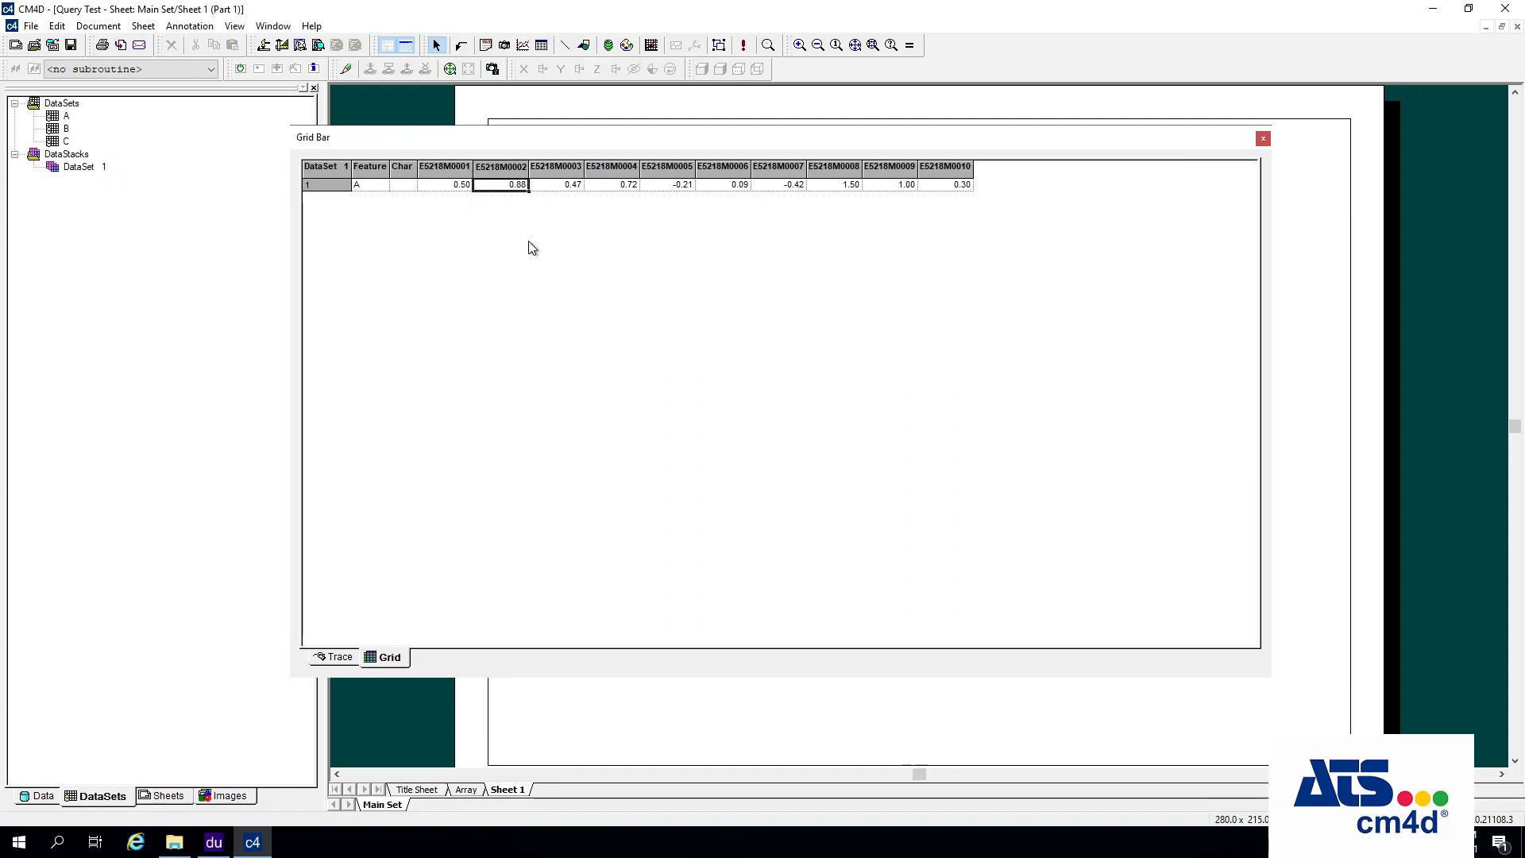
left_click(563, 188)
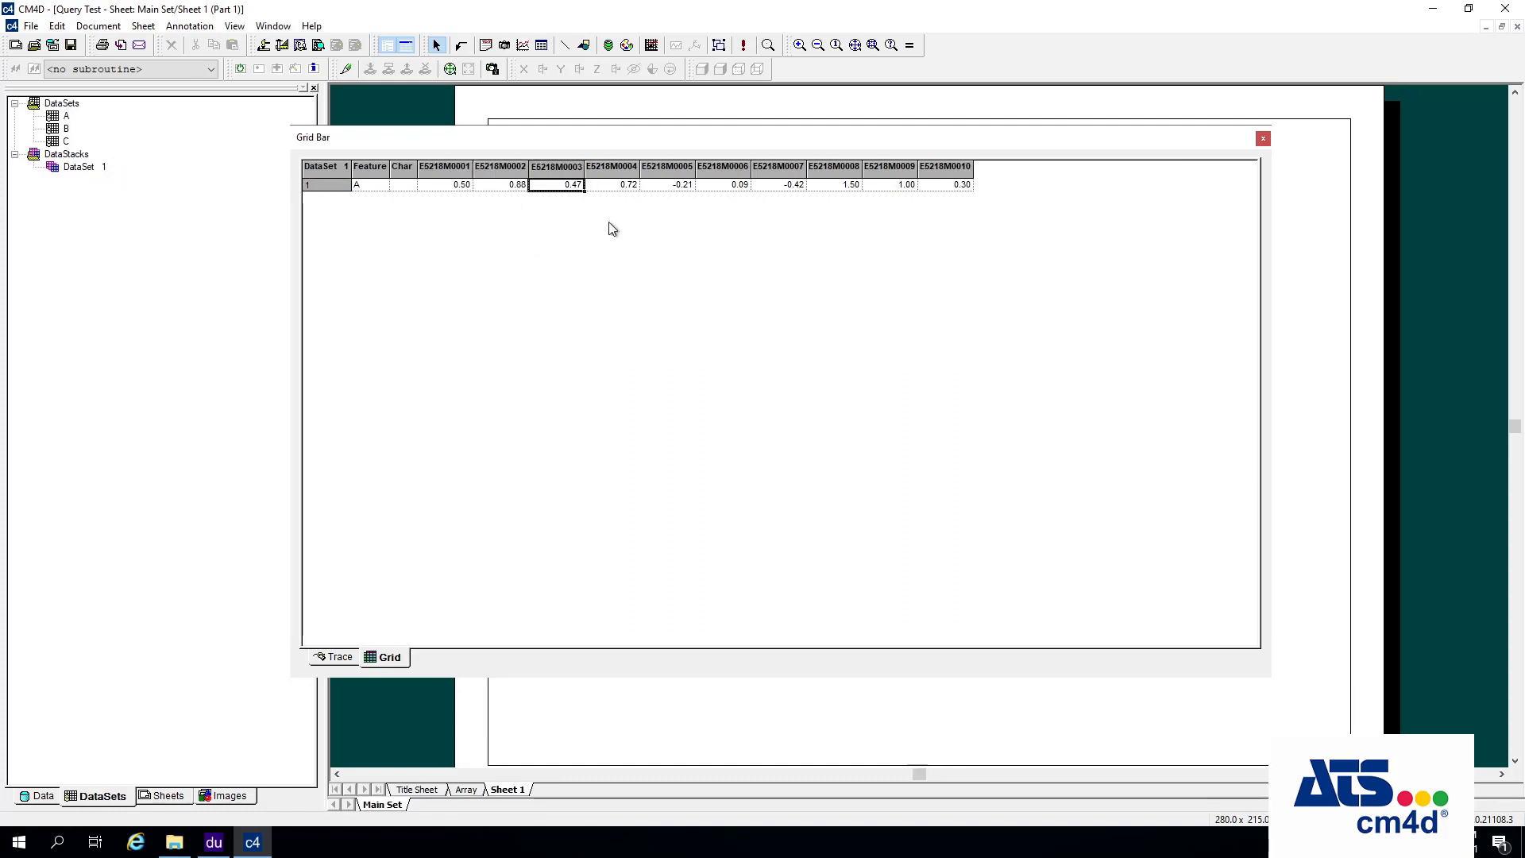
left_click(617, 187)
left_click(666, 189)
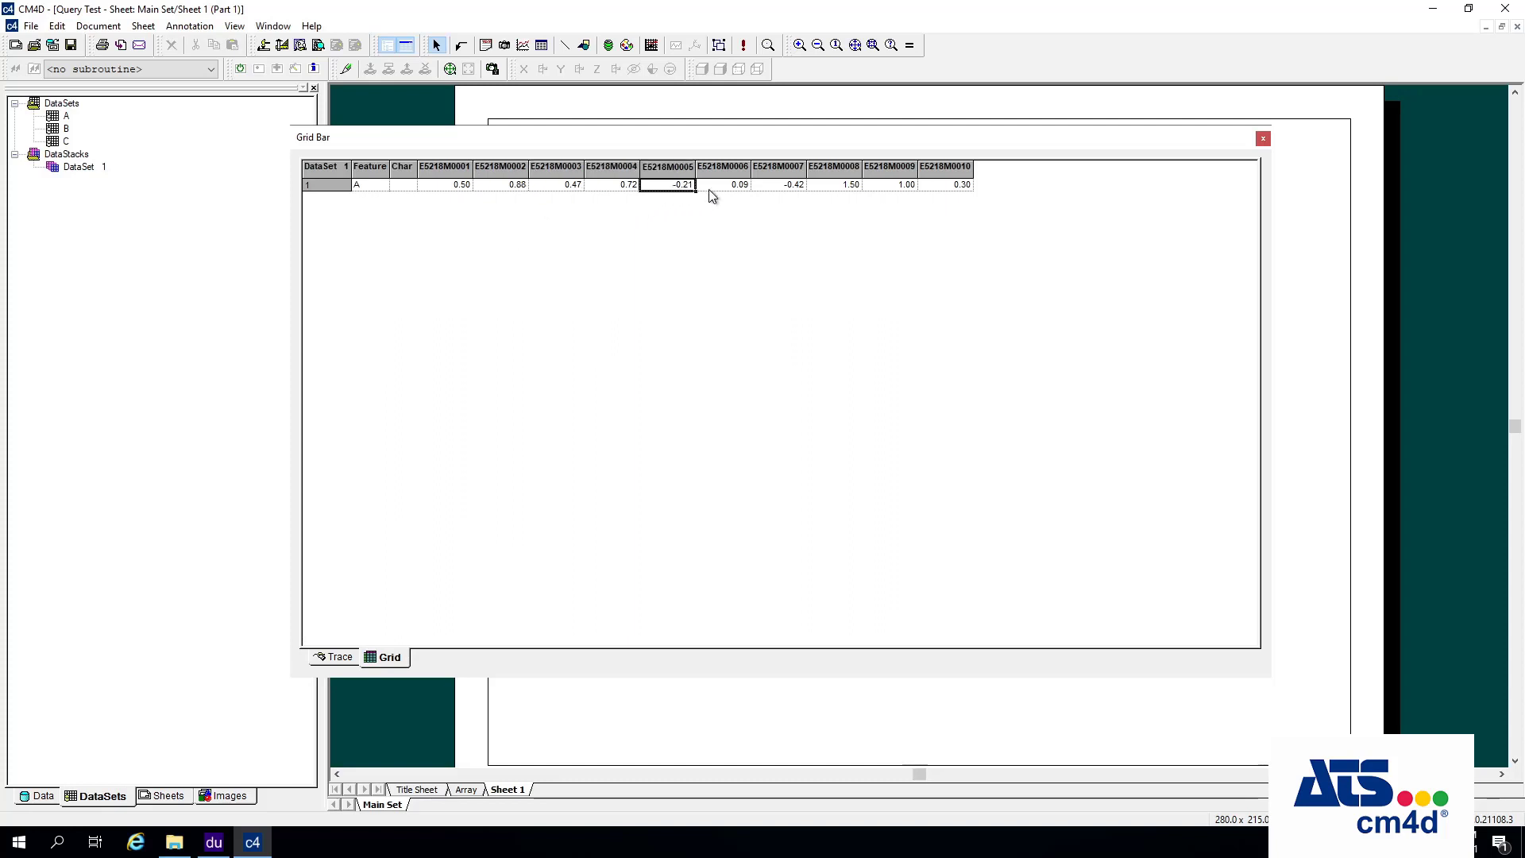
left_click(718, 189)
left_click(795, 188)
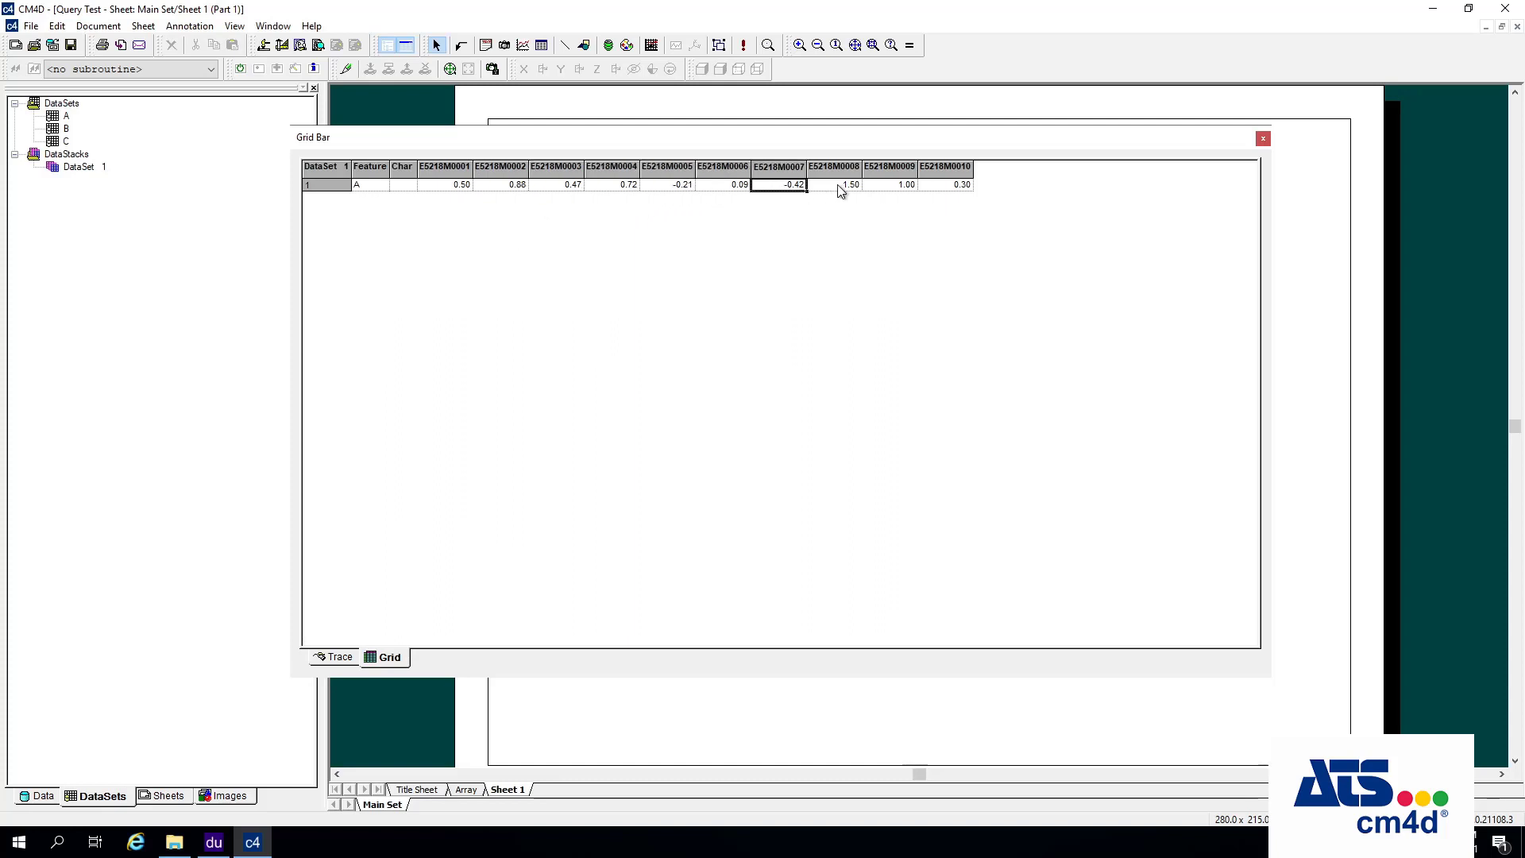
left_click(840, 189)
left_click(881, 189)
left_click(947, 189)
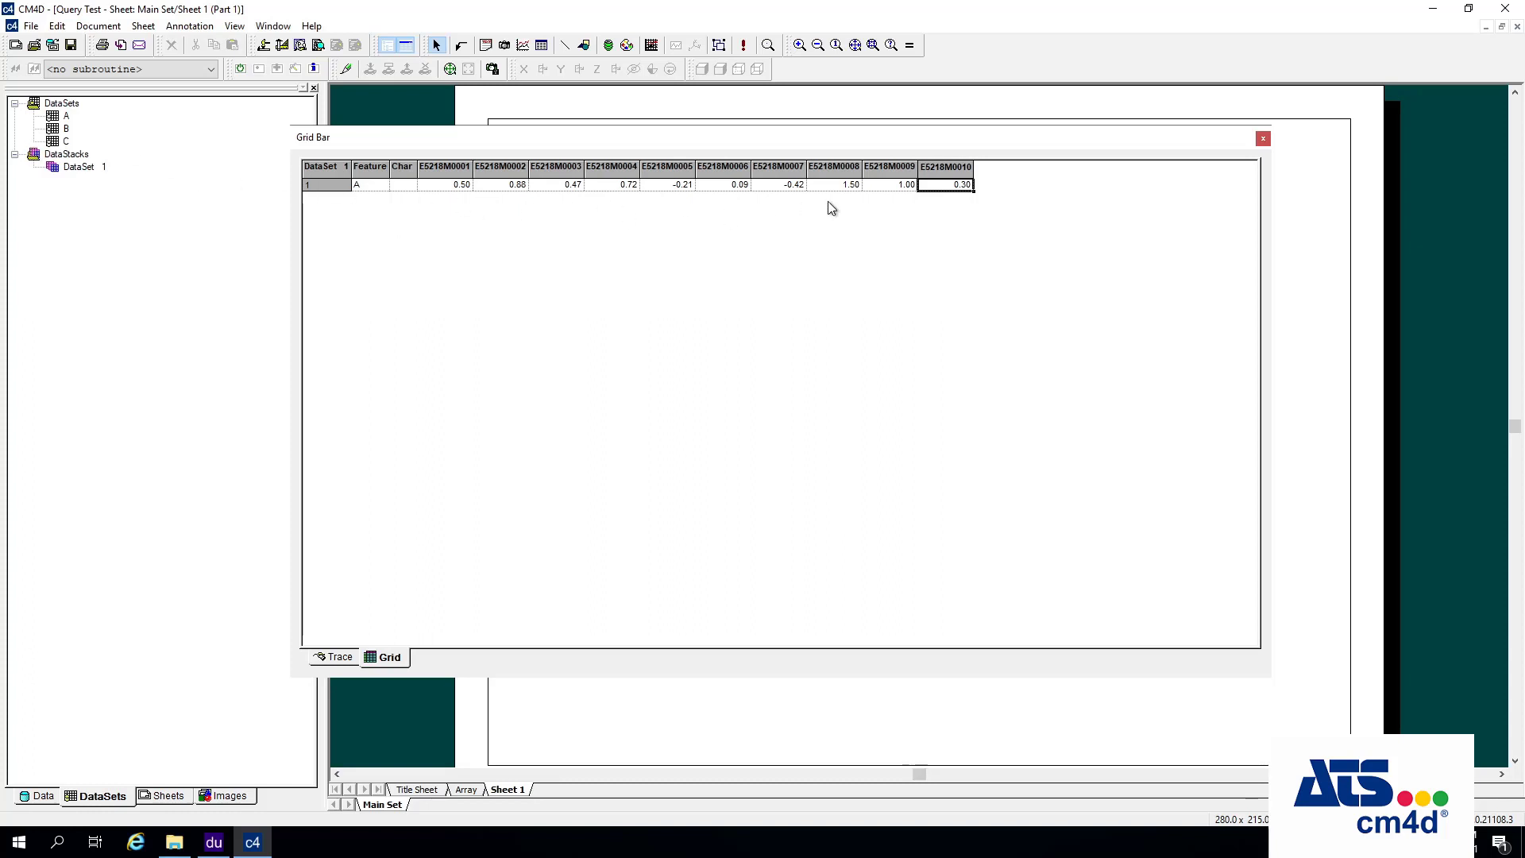
- Turn on Transpose in the DataStack's properties and apply it
double_click(72, 170)
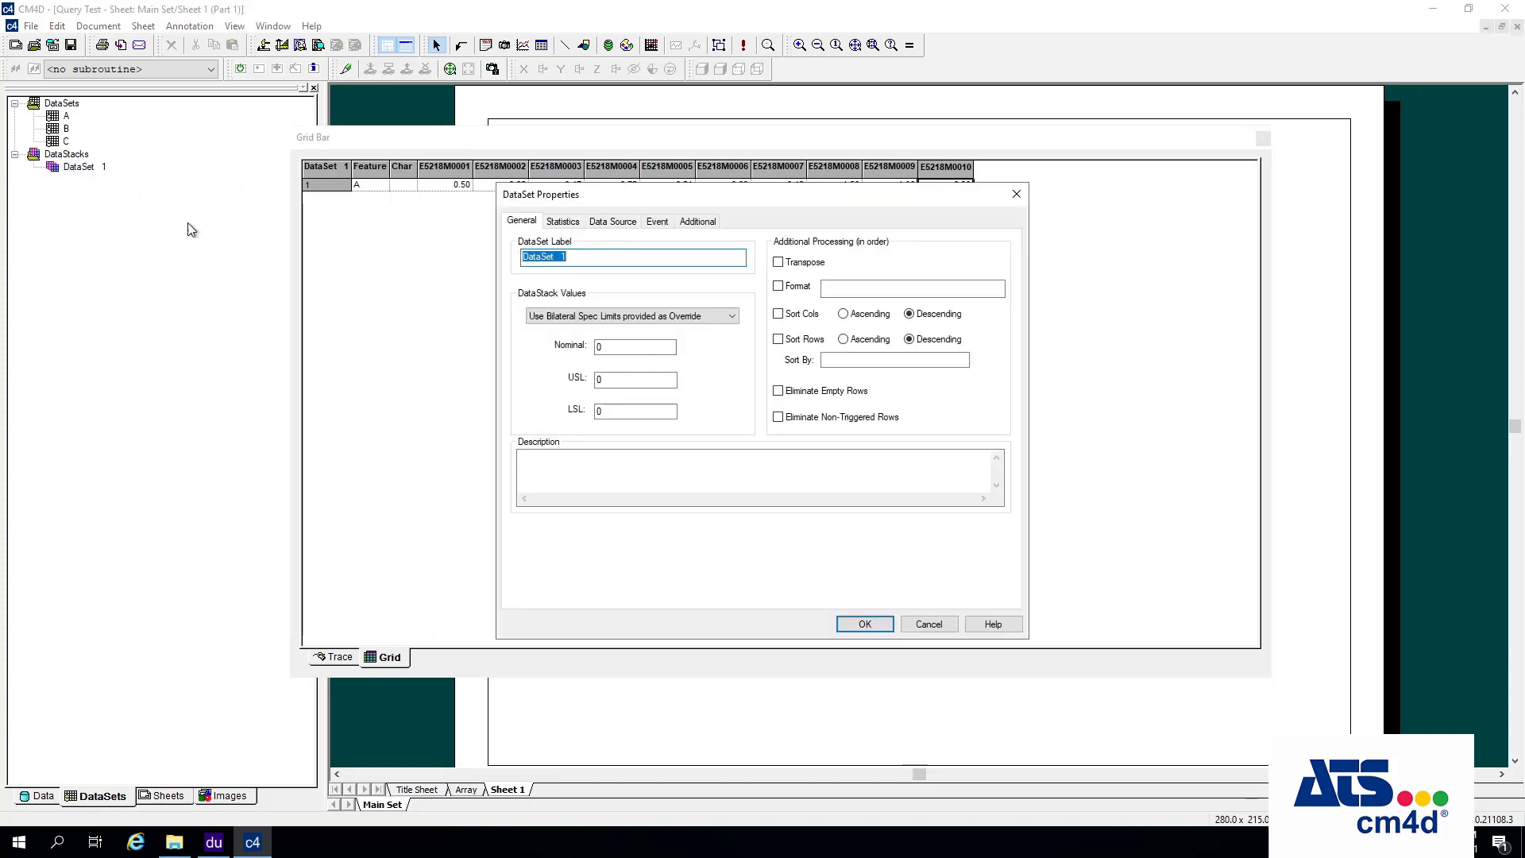
left_click(778, 263)
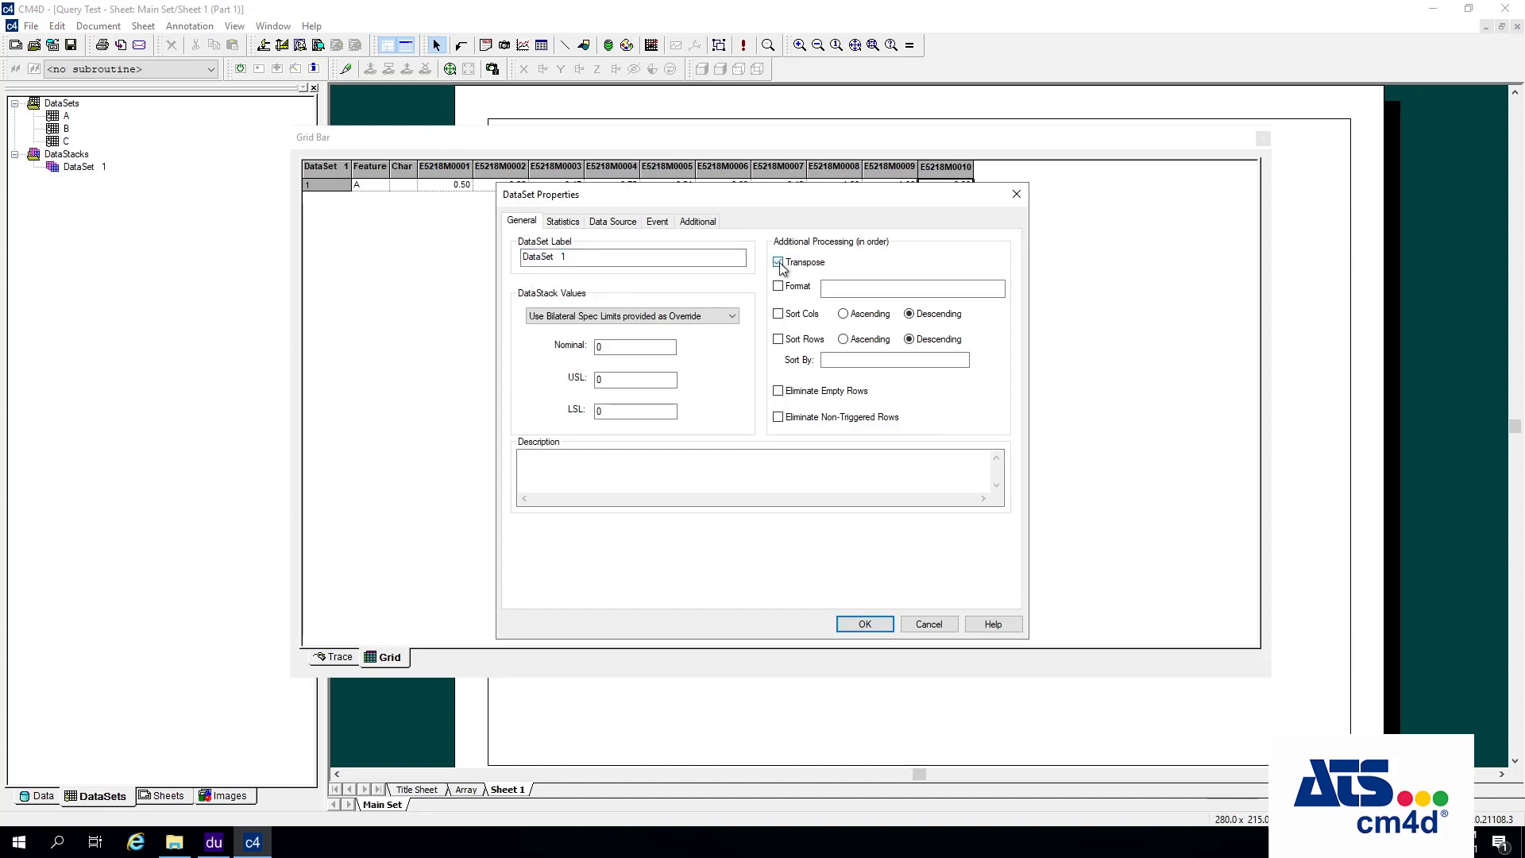
left_click(865, 624)
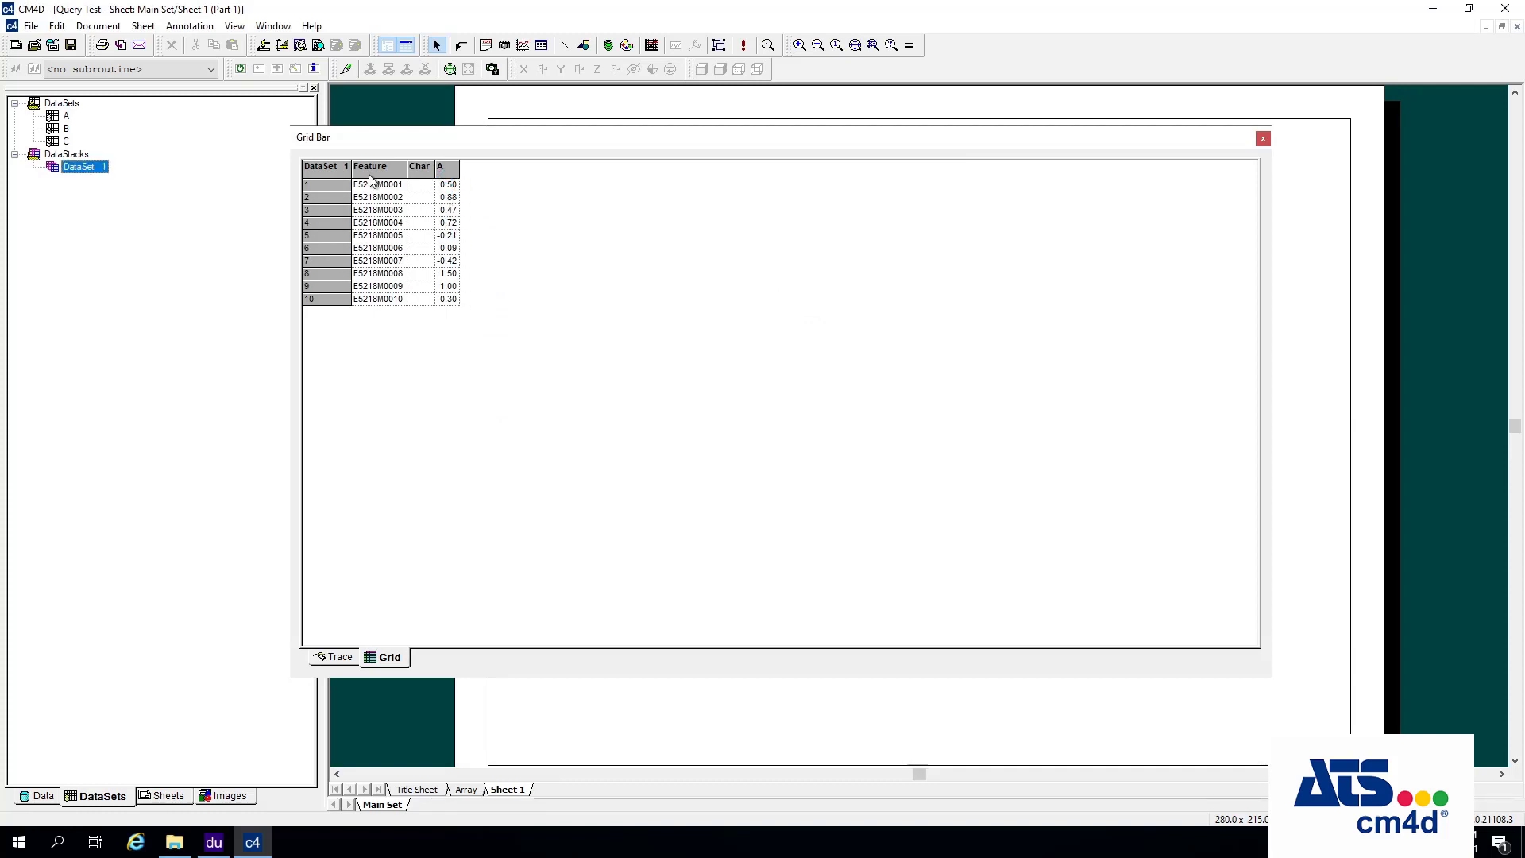
- Go through the transposed DataStack's values for each feature from E5218M0001 down to E5218M0010
left_click(311, 184)
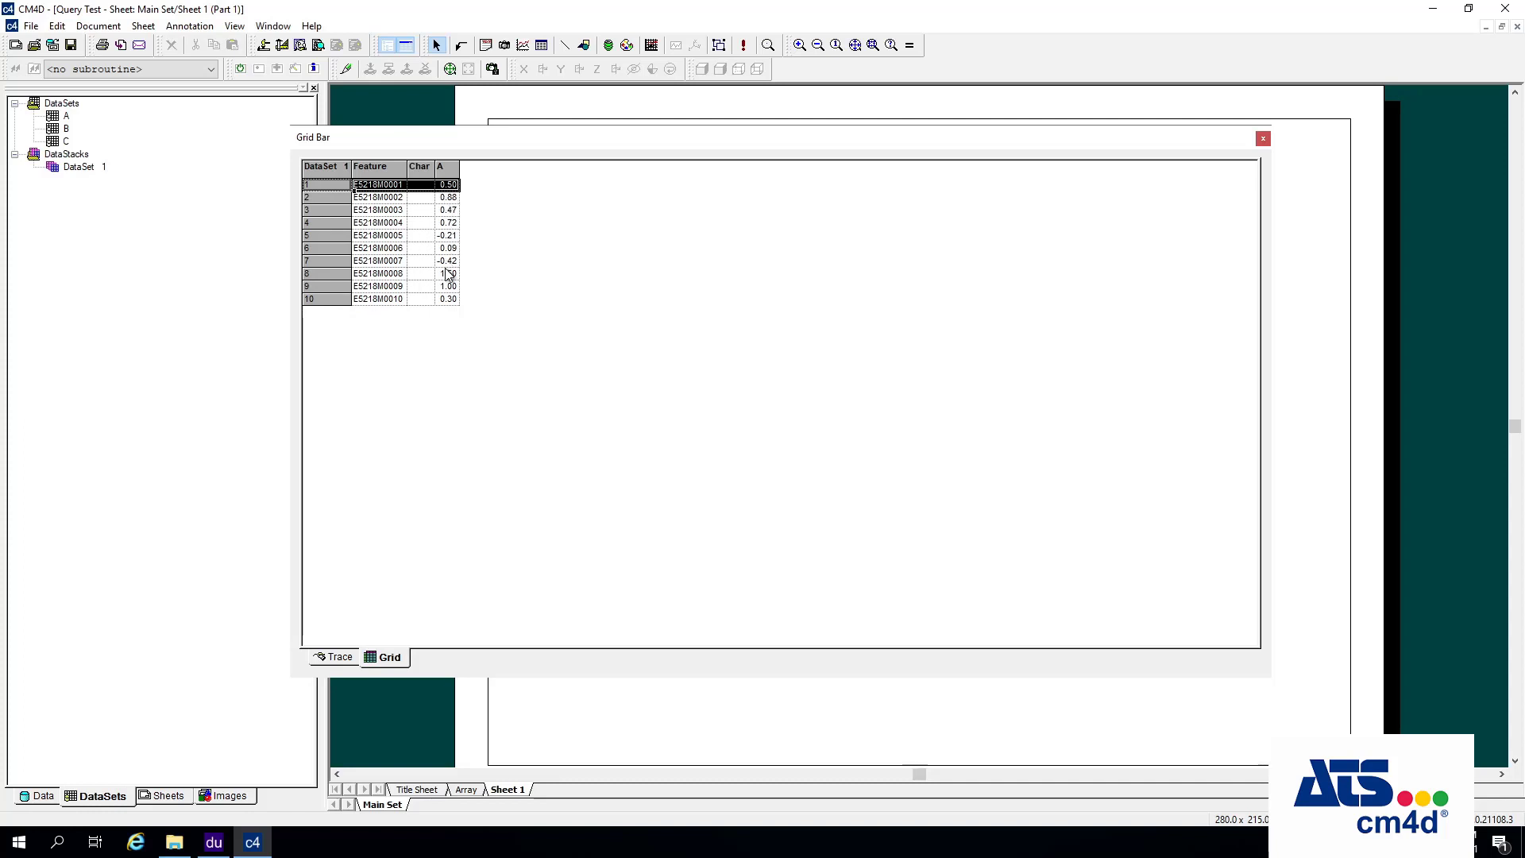
left_click(451, 198)
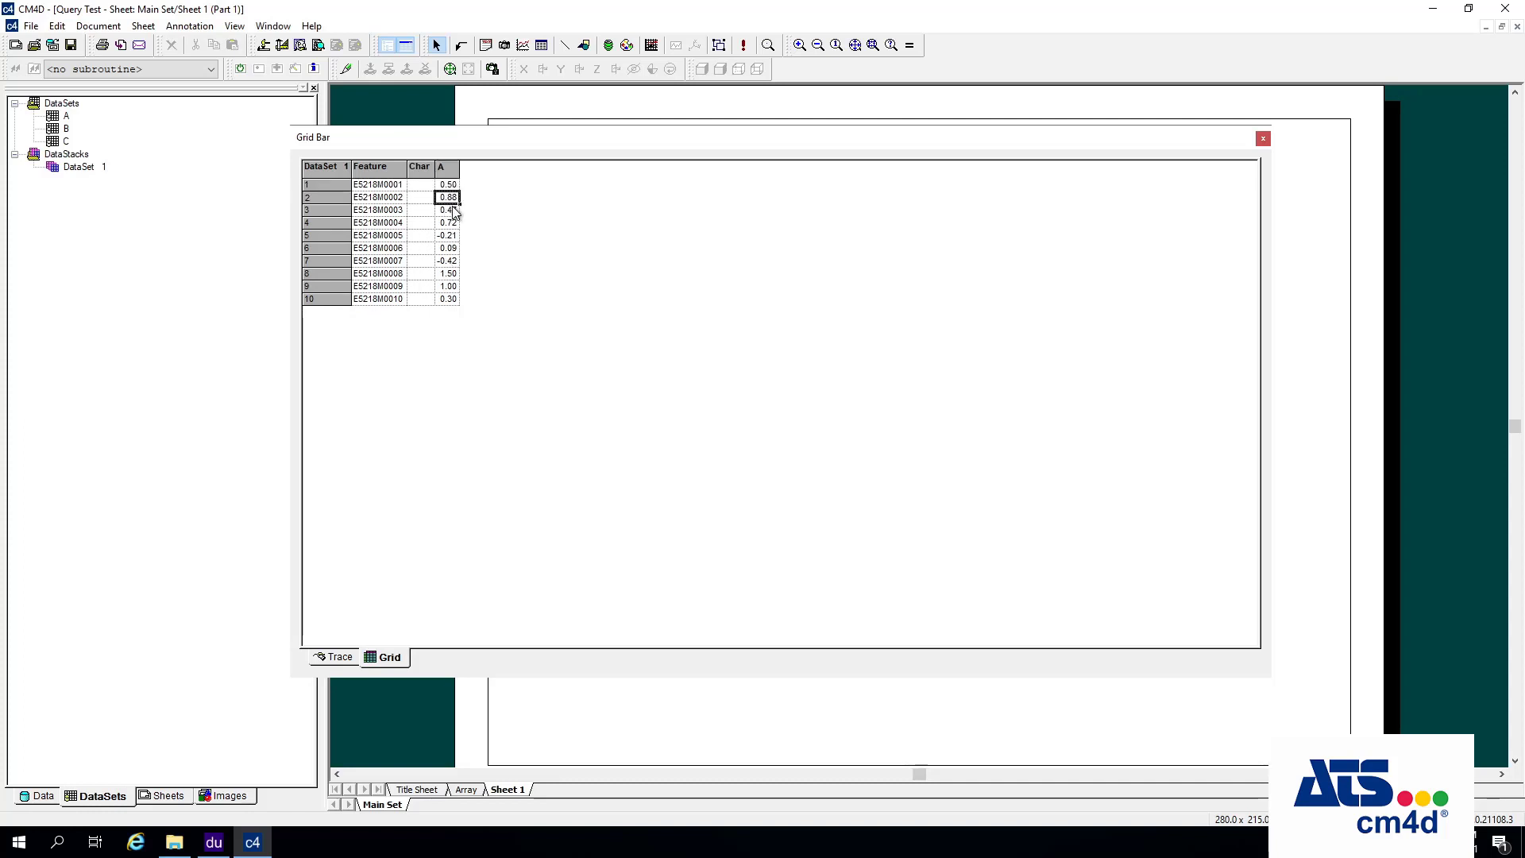
left_click(450, 212)
left_click(449, 224)
left_click(449, 236)
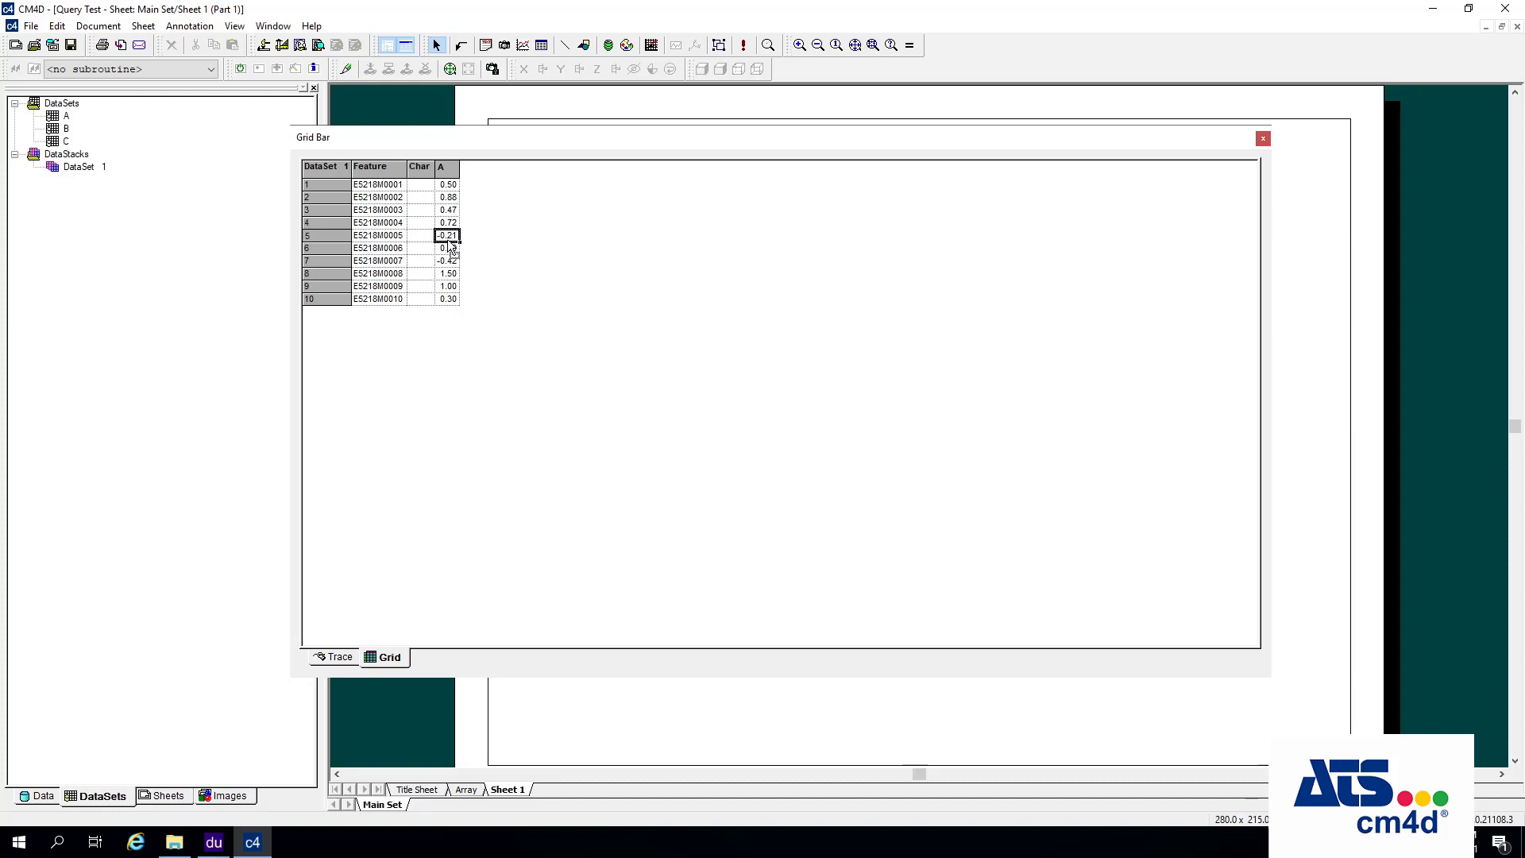
left_click(448, 247)
left_click(448, 261)
left_click(447, 273)
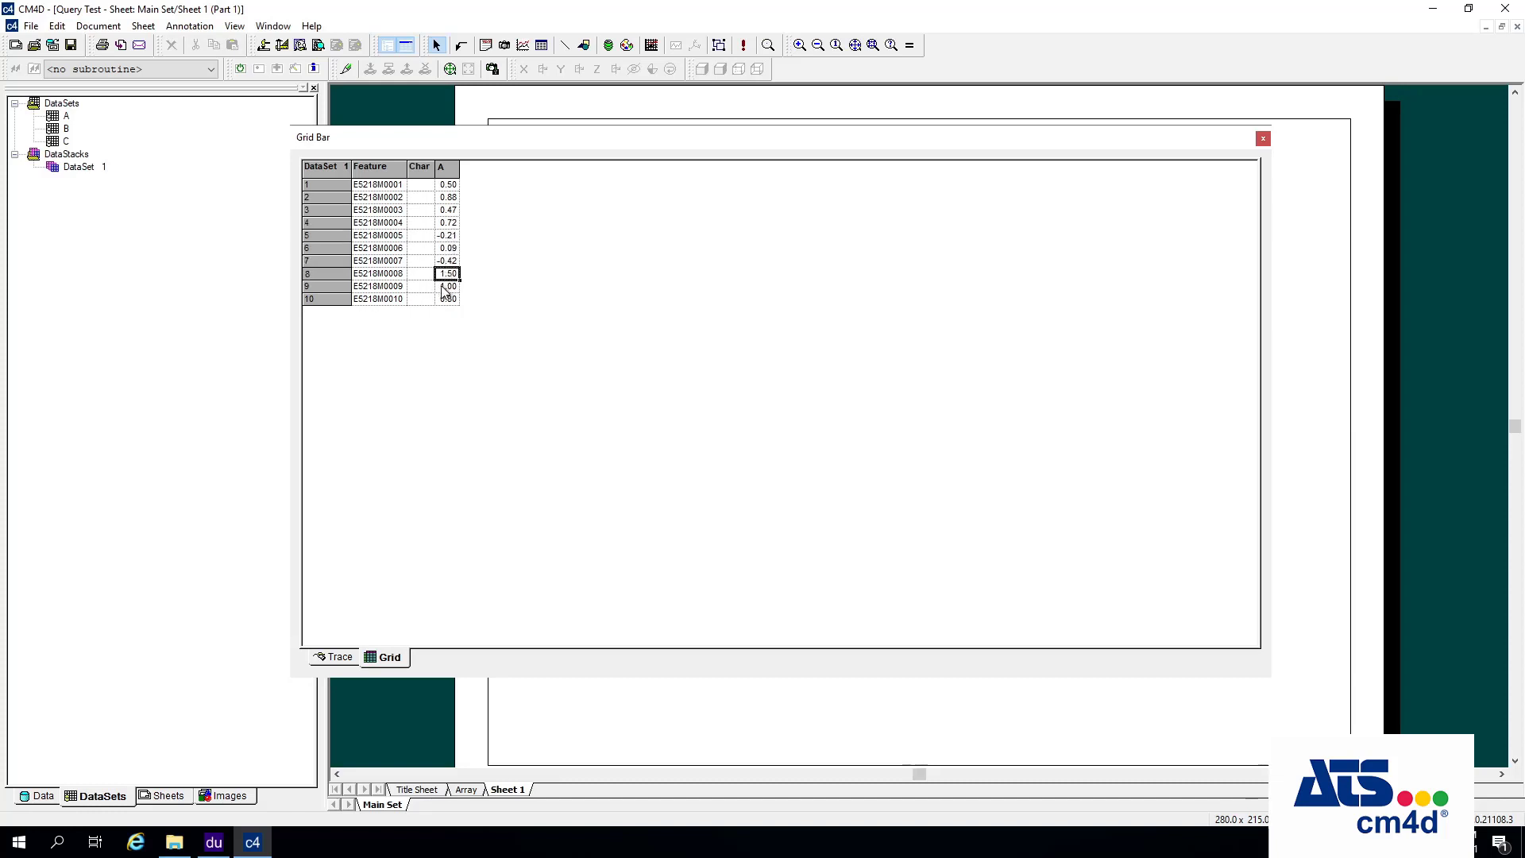
left_click(447, 285)
left_click(442, 296)
- Turn off Transpose in the DataStack's properties and apply the change
double_click(85, 168)
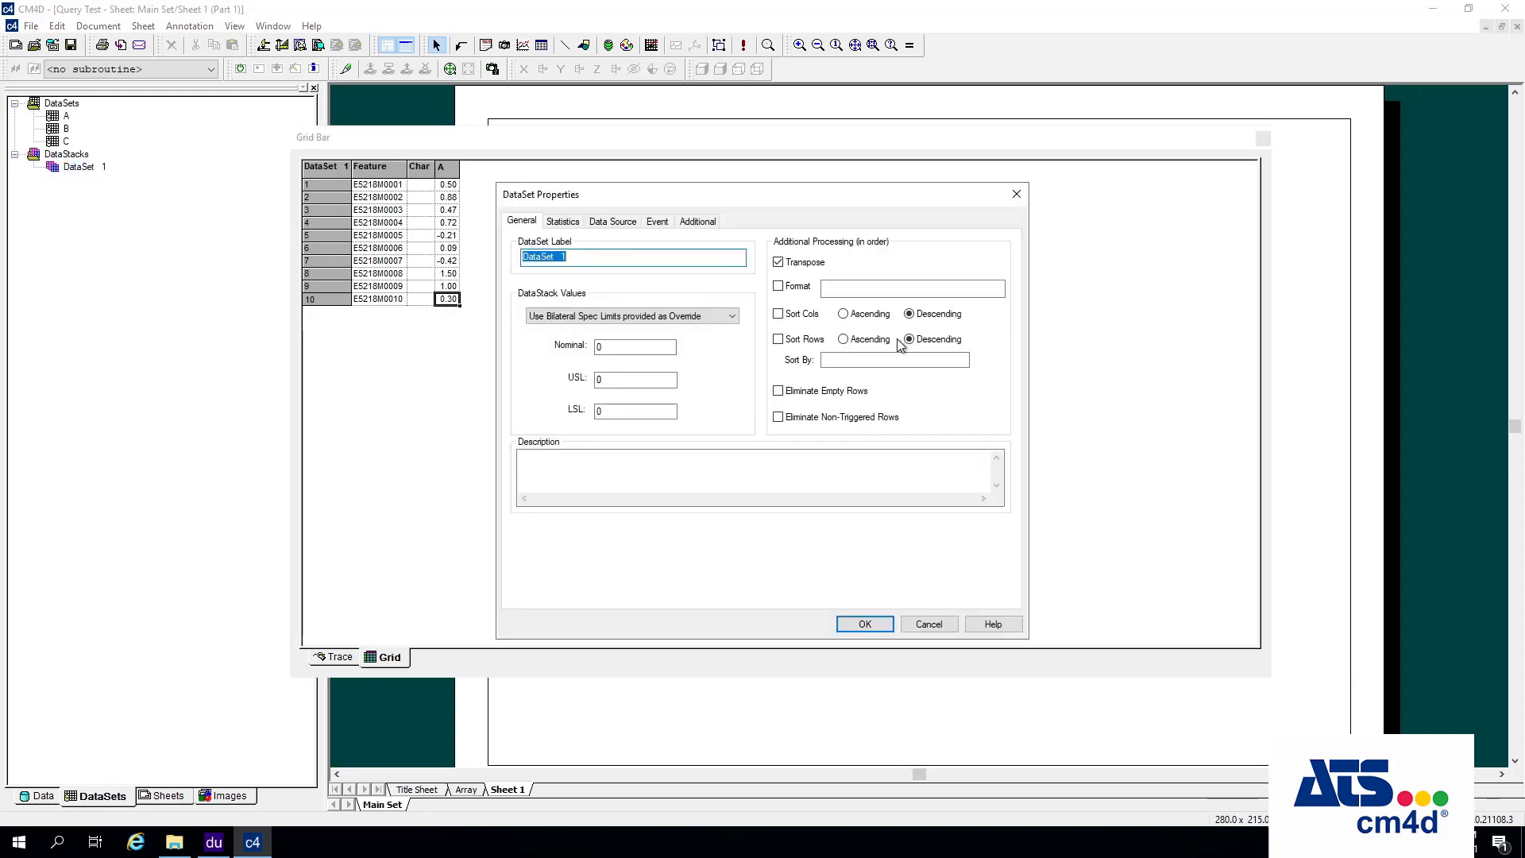
left_click(798, 265)
left_click(863, 623)
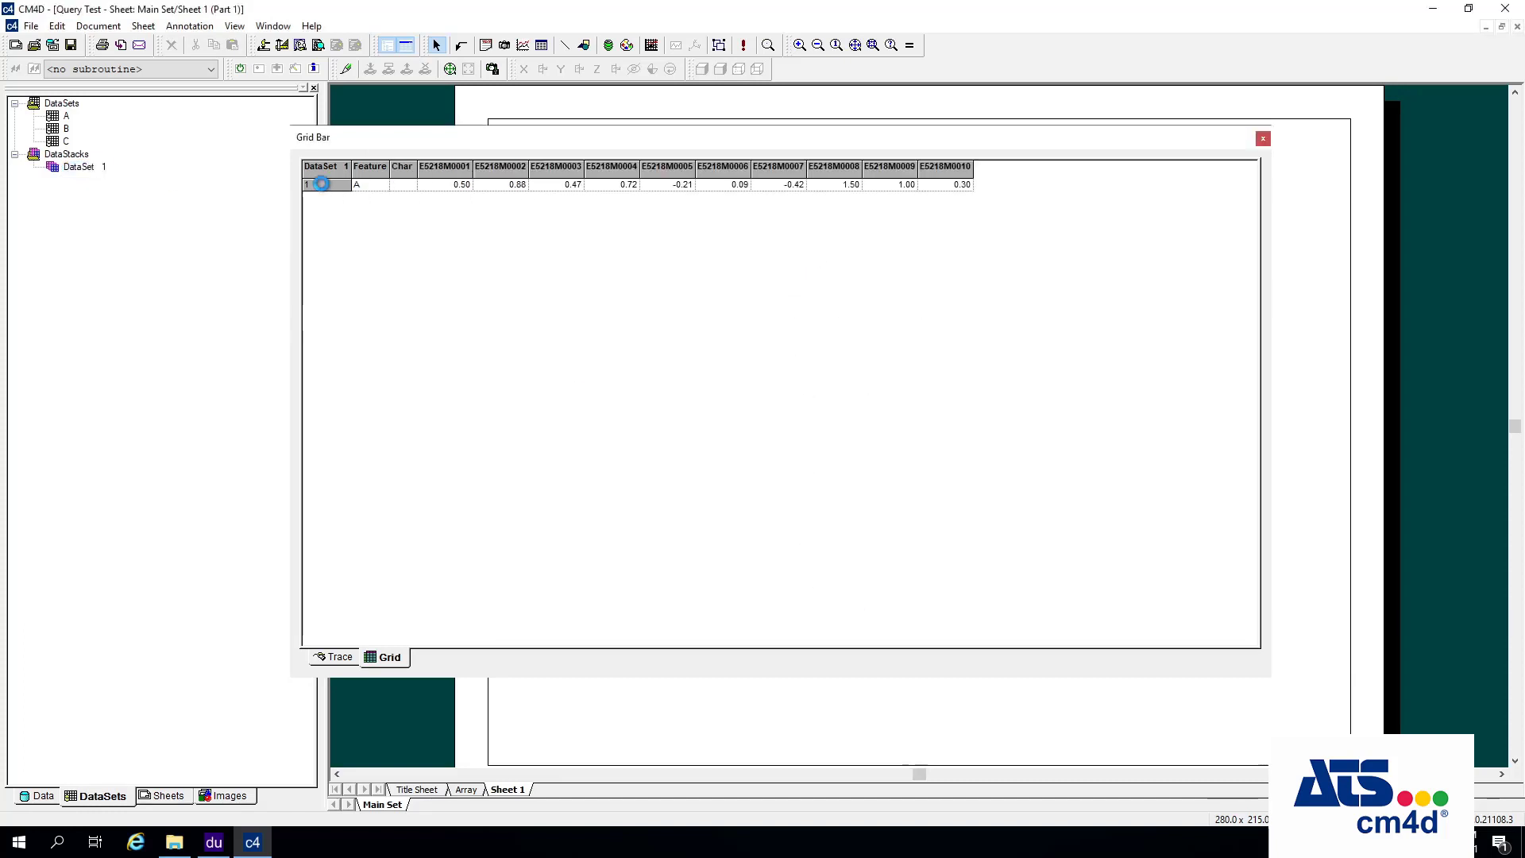
- Add DataSet B to the DataStack's stacked DataSets below A and apply the properties
left_click(83, 166)
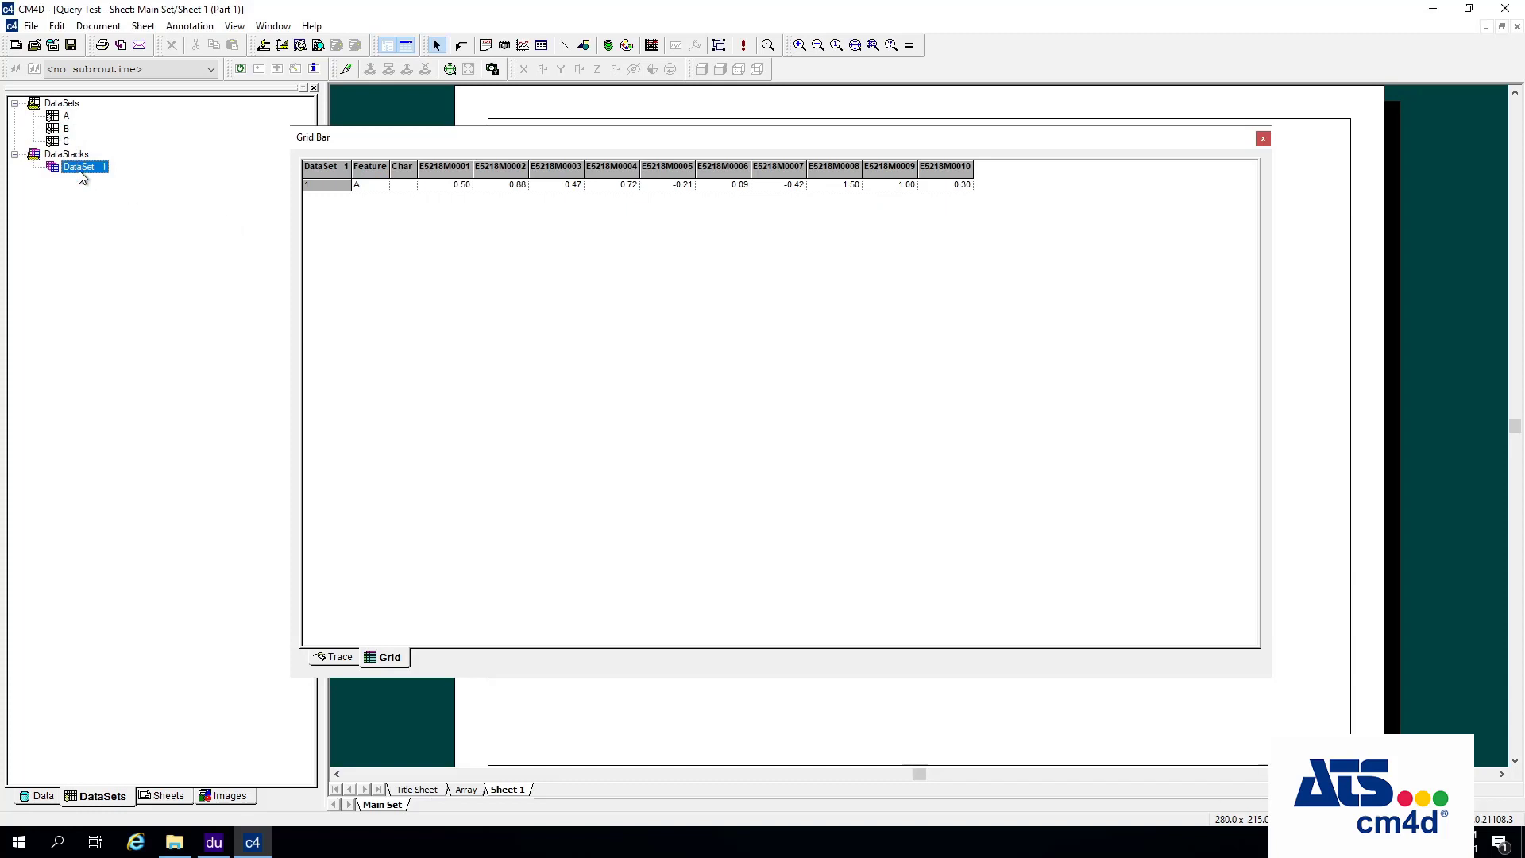
double_click(82, 170)
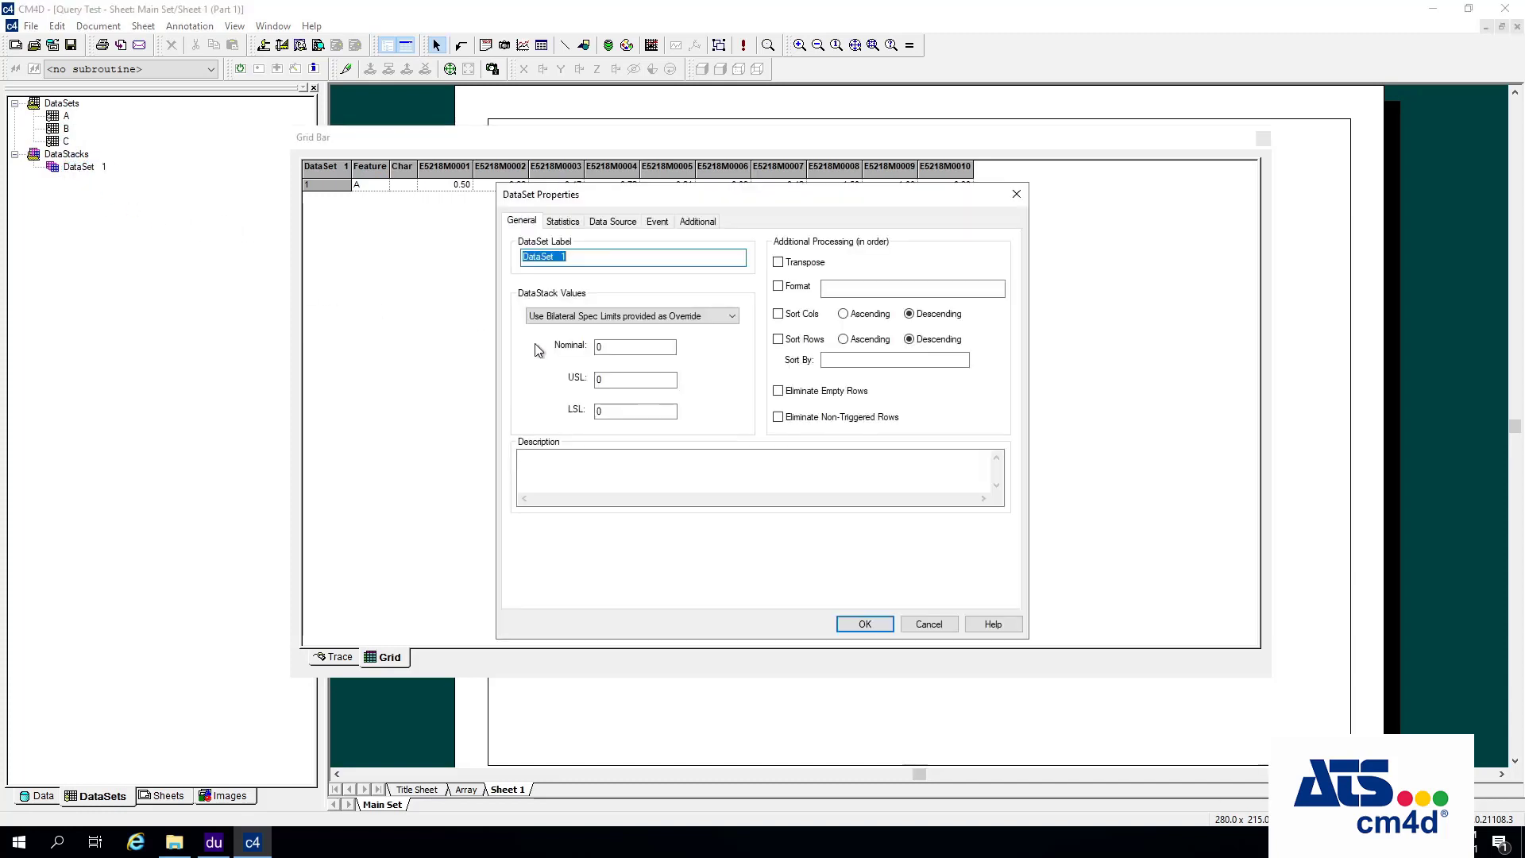
left_click(620, 224)
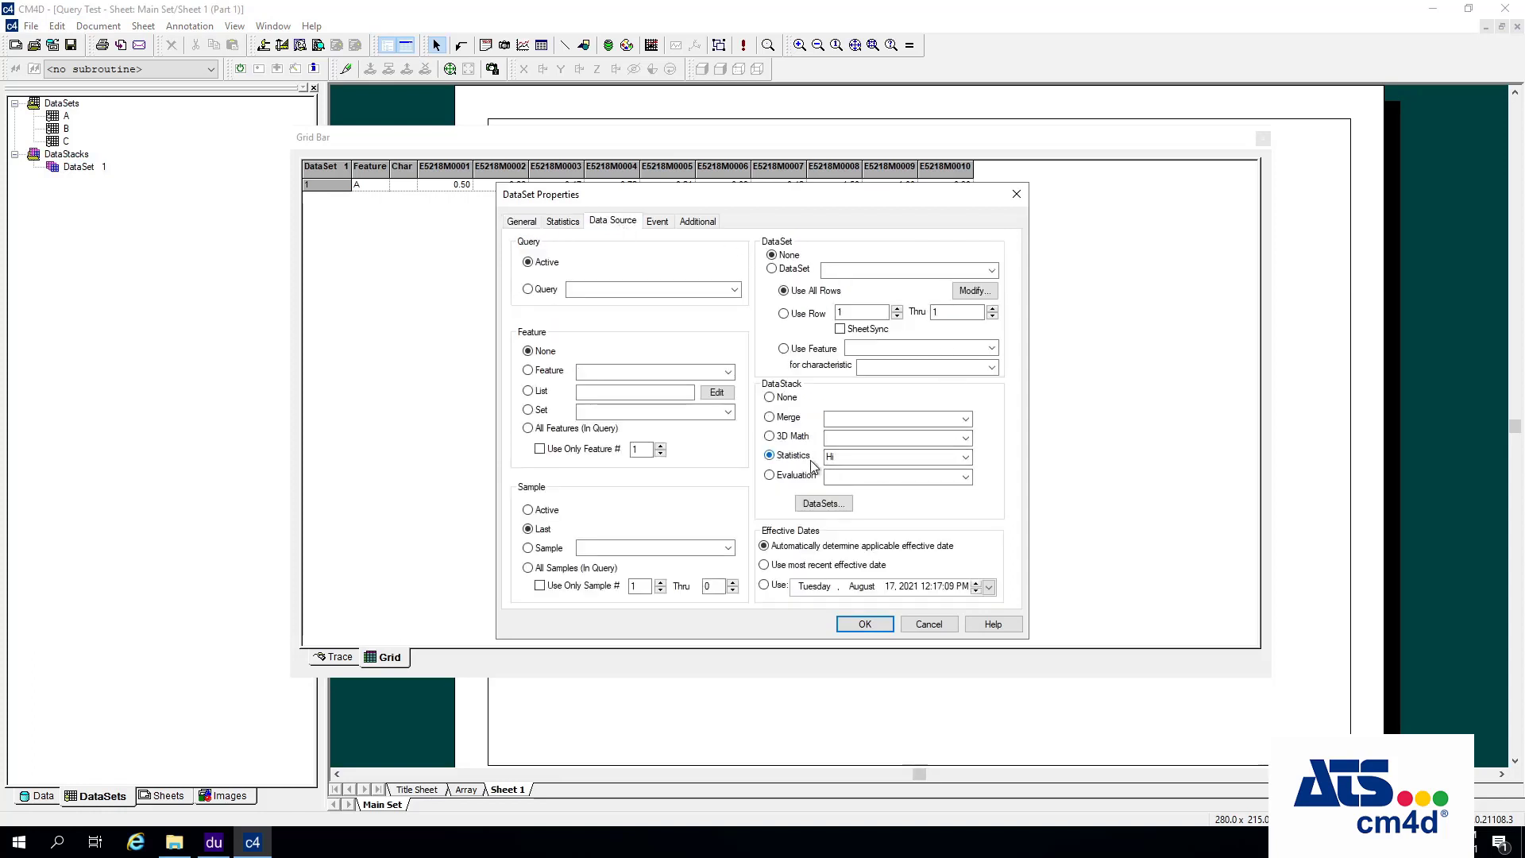
left_click(823, 503)
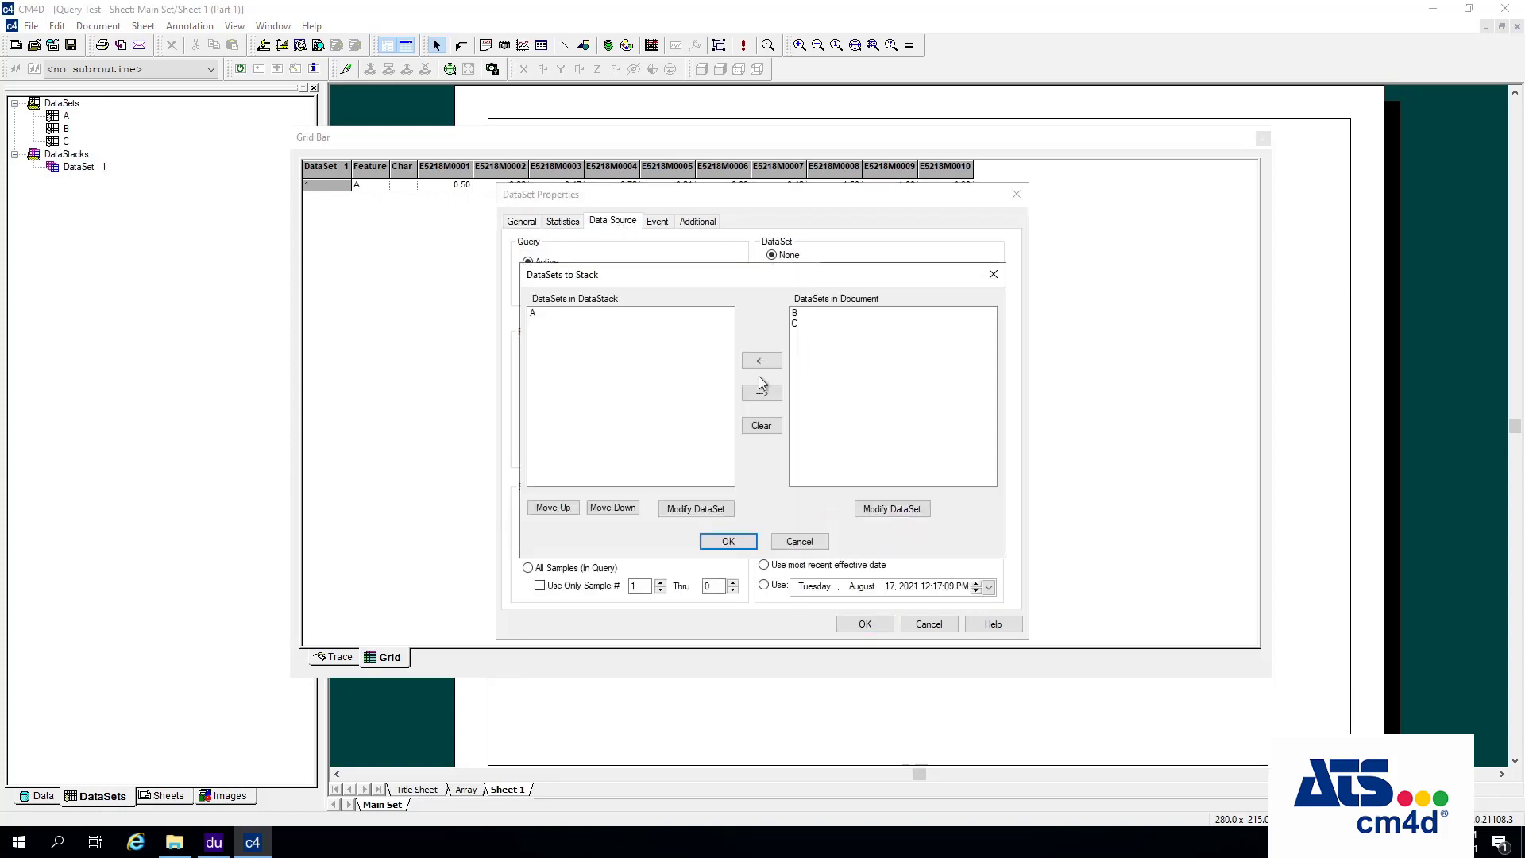
left_click(798, 315)
left_click(761, 360)
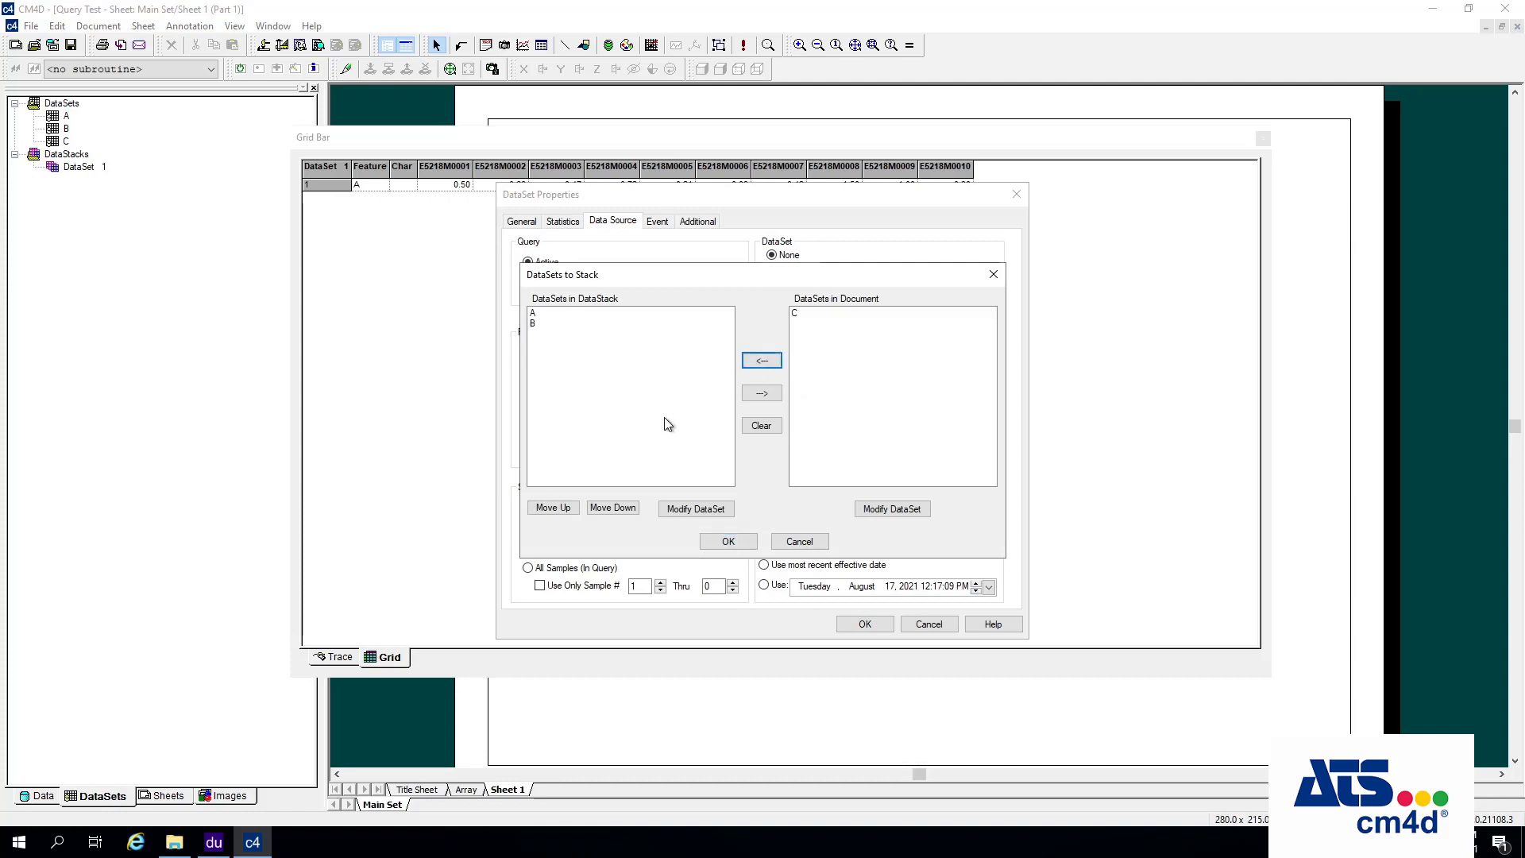
left_click(727, 541)
left_click(866, 623)
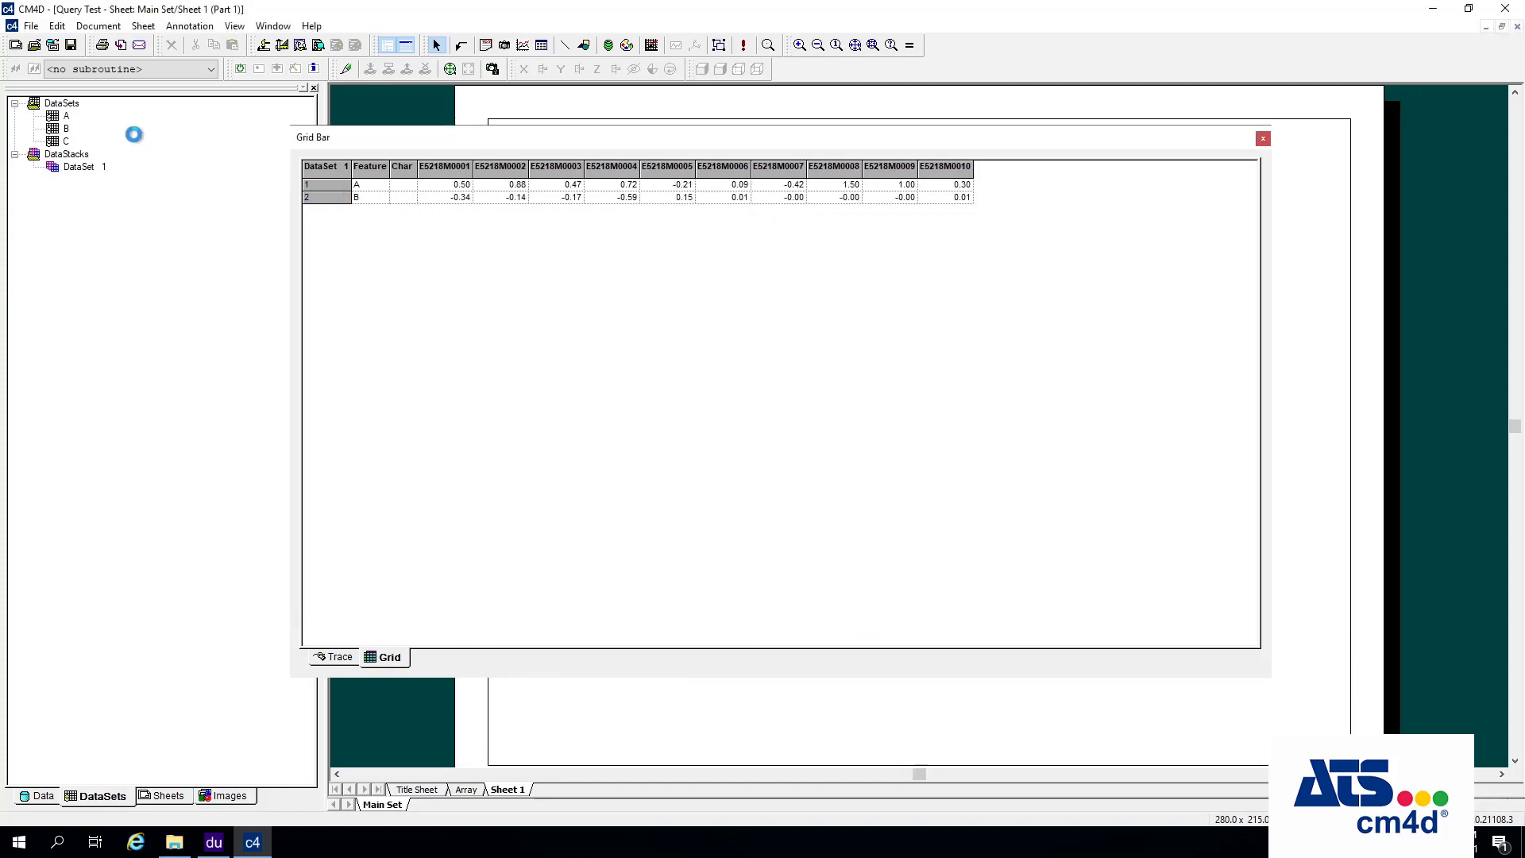
- Go through DataSet A's Hi values in the DataStack grid for each feature from E5218M0001 to E5218M0010
left_click(344, 199)
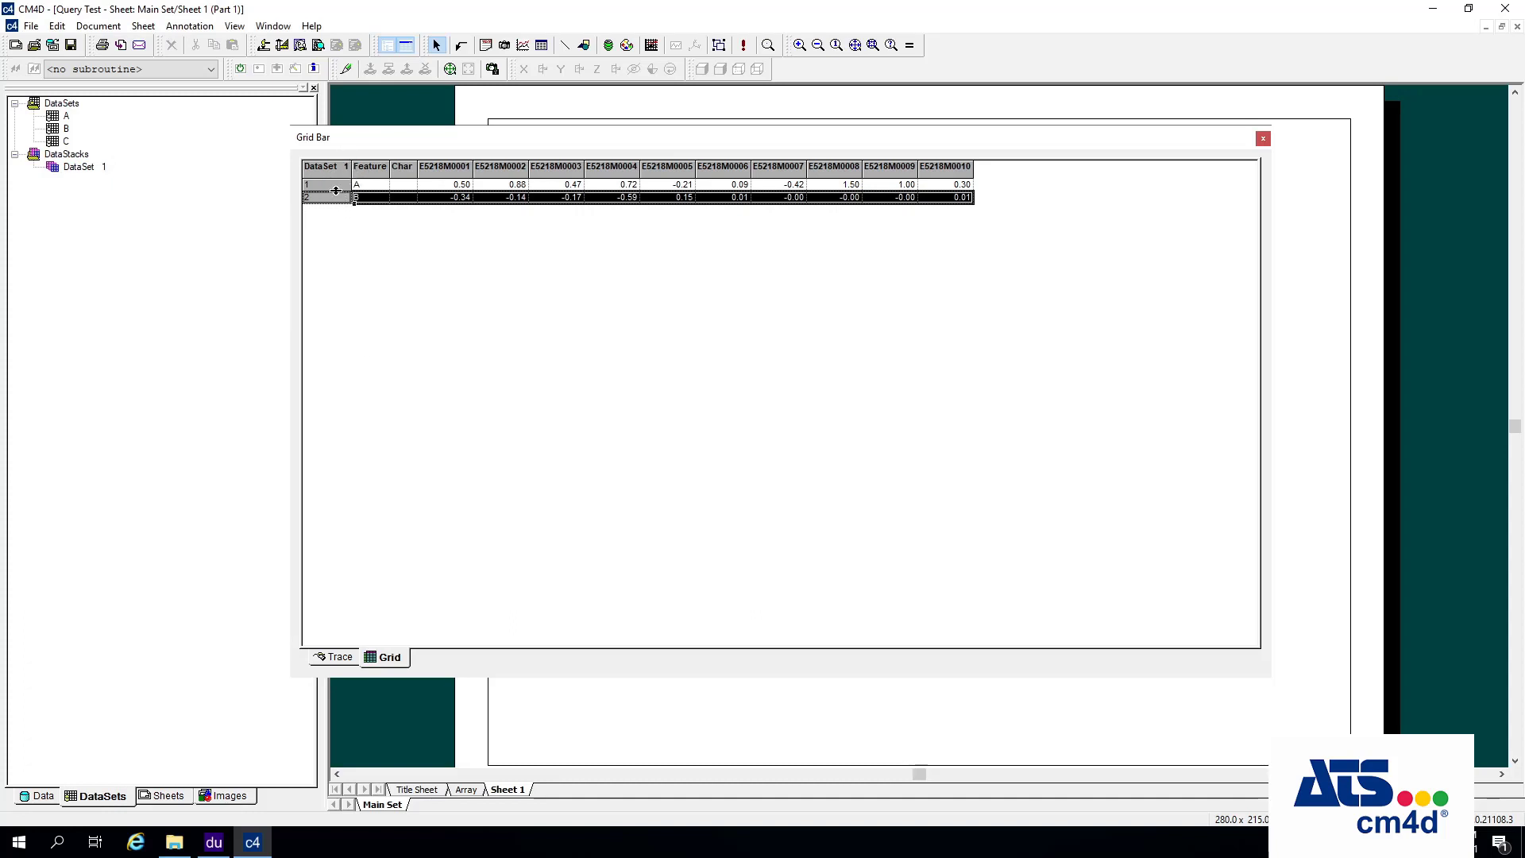
left_click(445, 187)
left_click(508, 184)
left_click(572, 183)
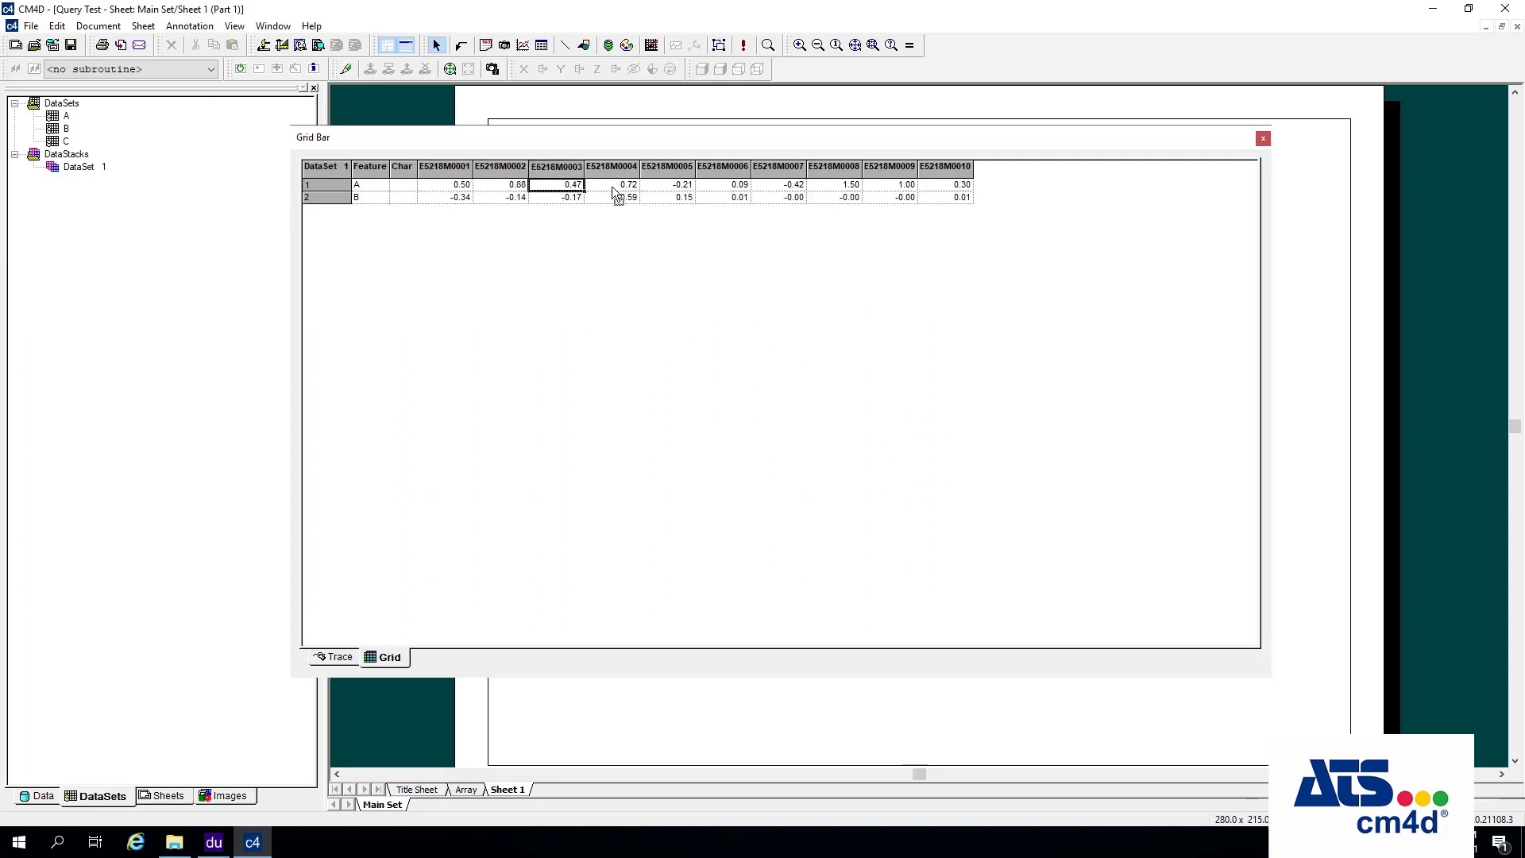
left_click(632, 187)
left_click(676, 187)
left_click(717, 189)
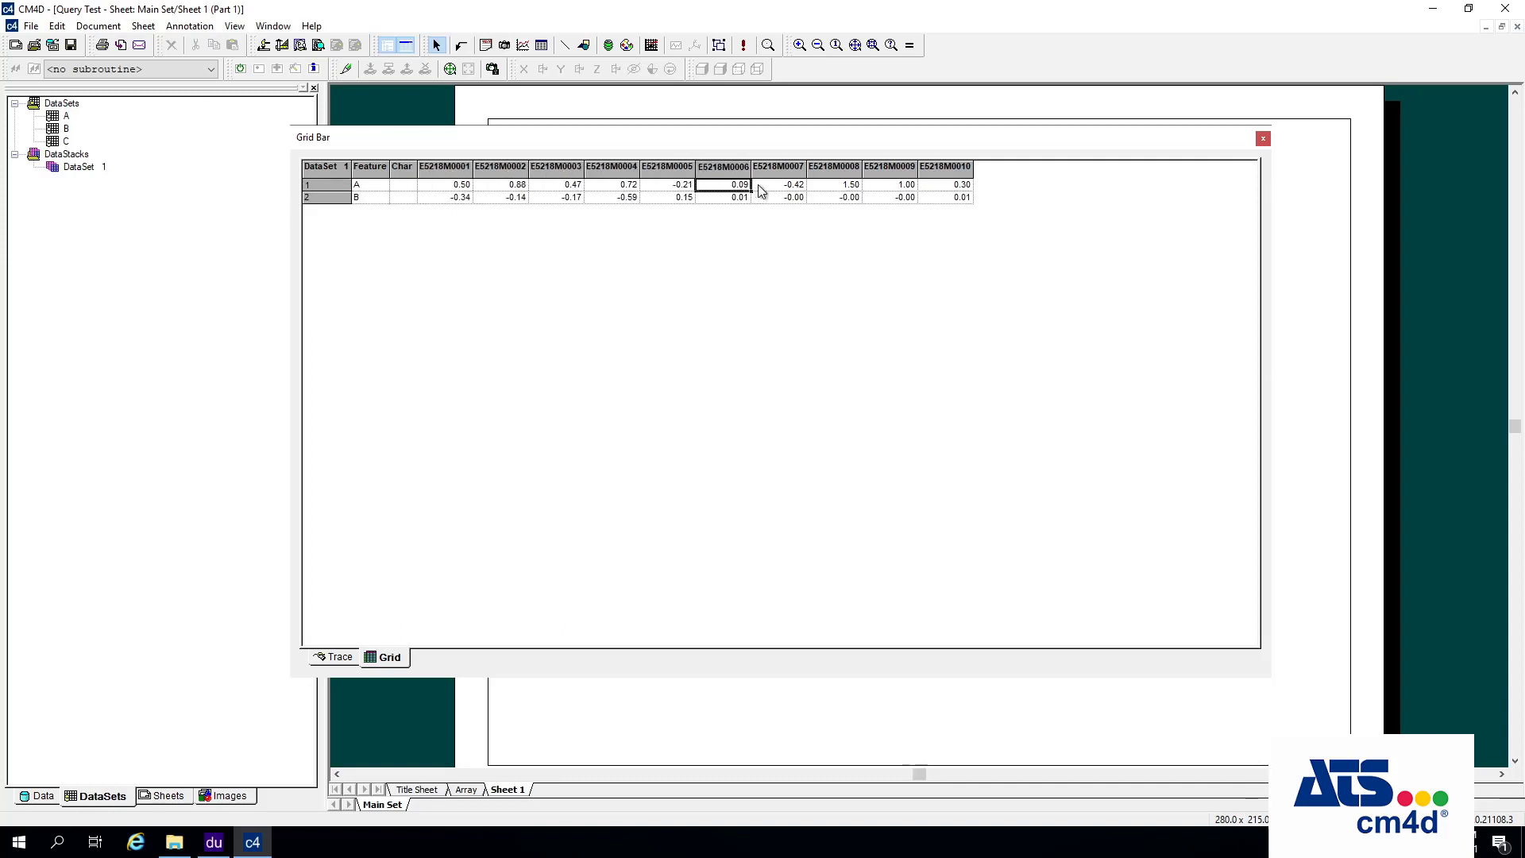
left_click(762, 189)
left_click(842, 188)
left_click(908, 191)
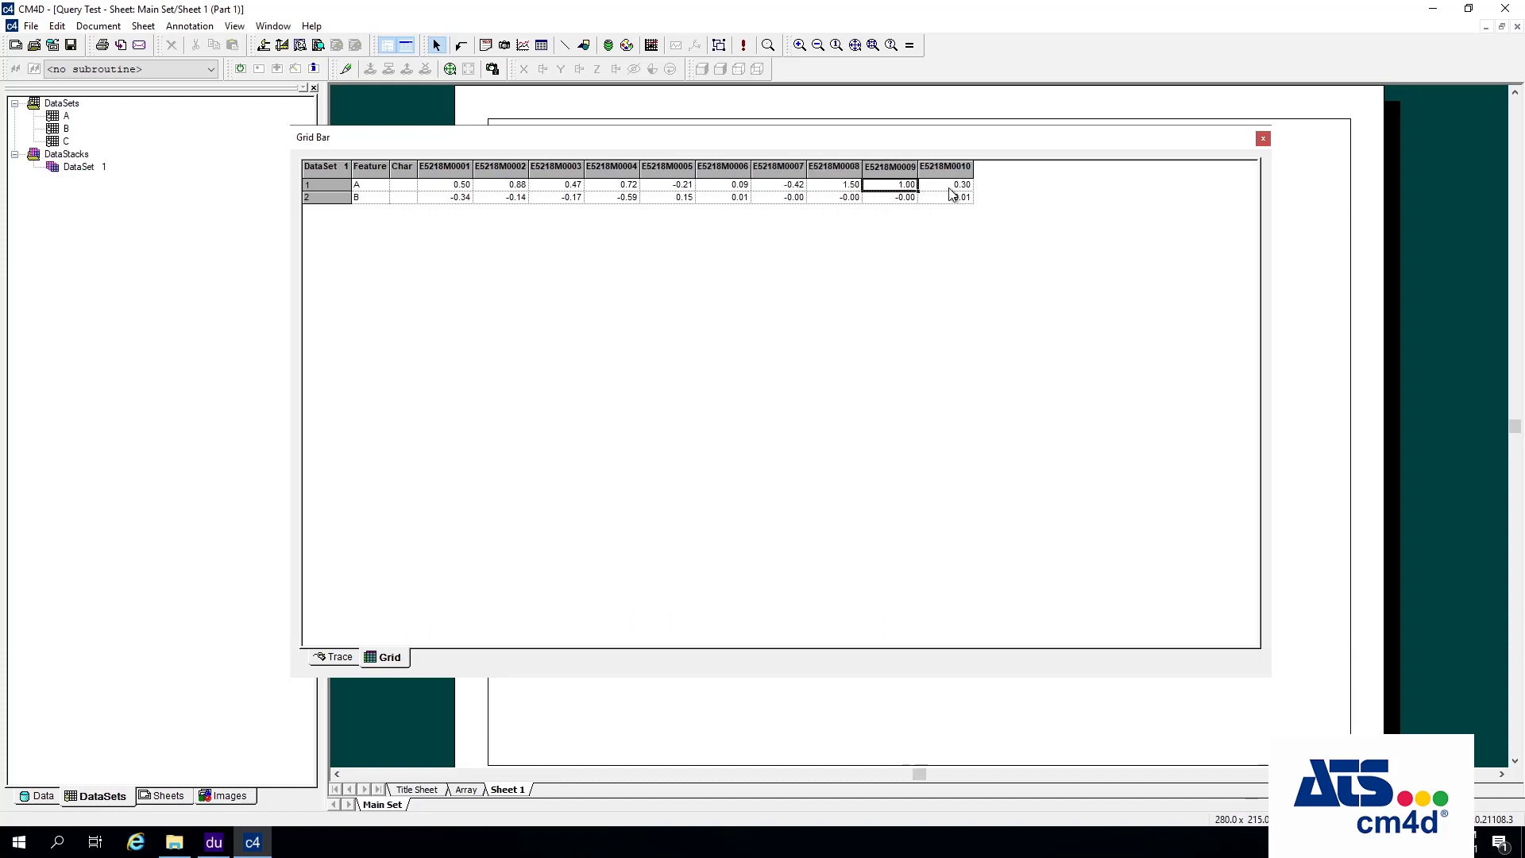
left_click(952, 193)
- Go through DataSet B's Hi values in the DataStack grid for each feature from E5218M0001 to E5218M0010
left_click(448, 197)
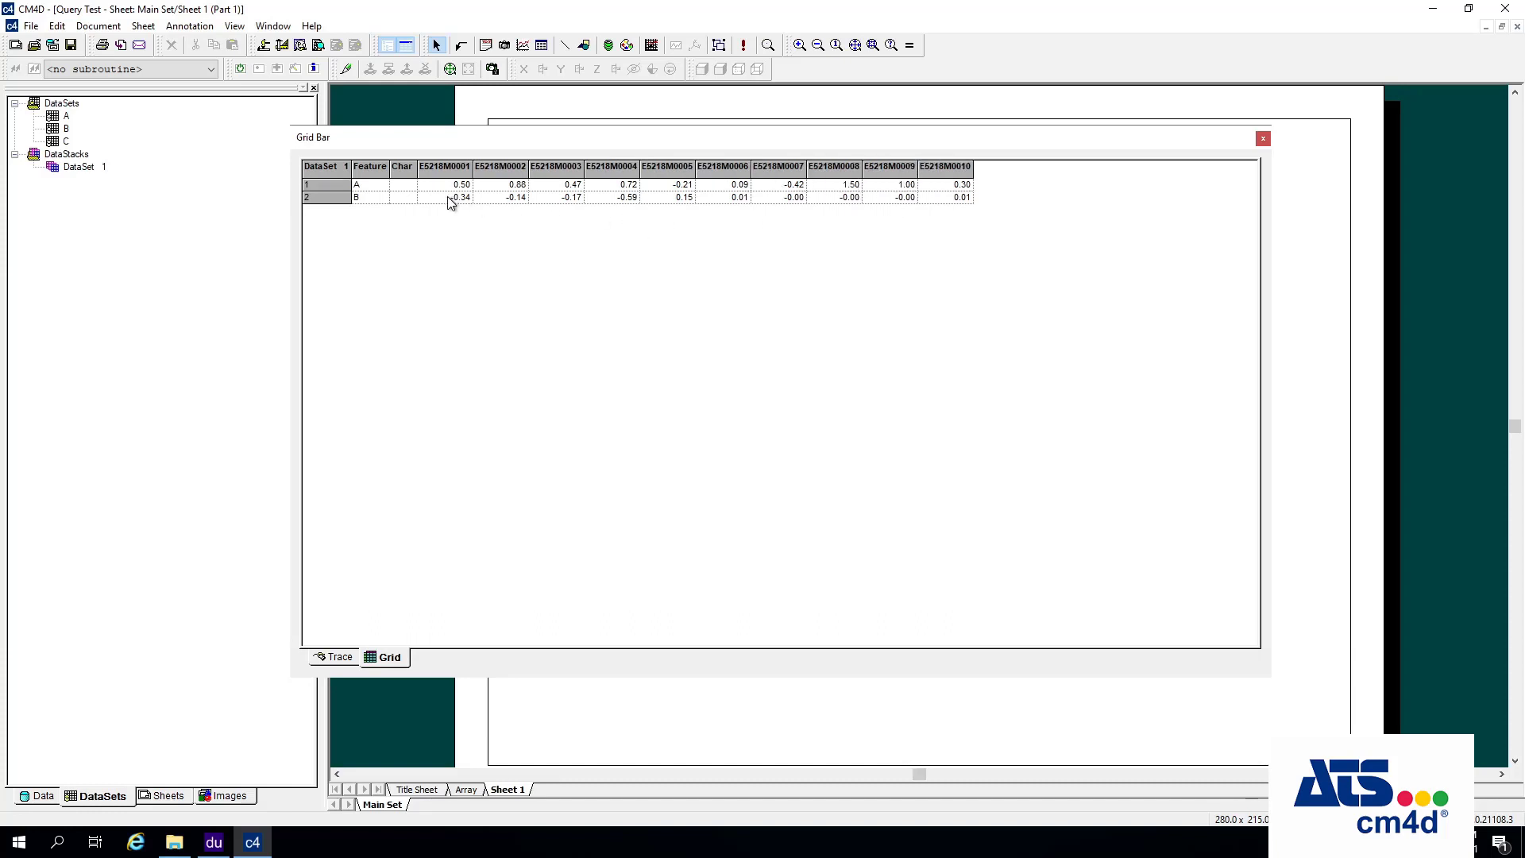
left_click(522, 199)
left_click(566, 199)
left_click(623, 199)
left_click(684, 199)
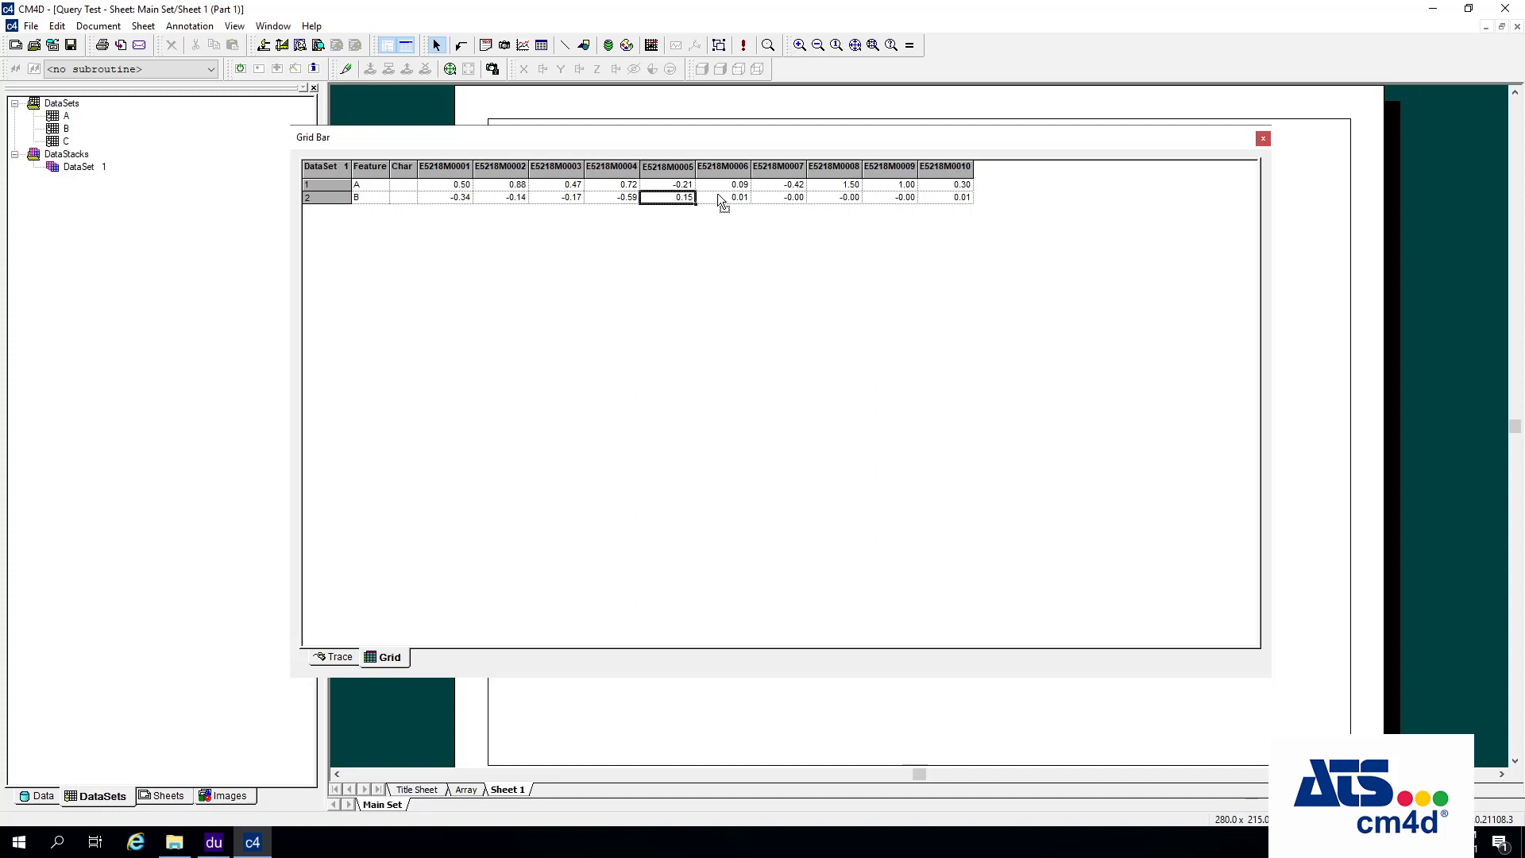
left_click(725, 199)
left_click(780, 199)
left_click(836, 198)
left_click(894, 199)
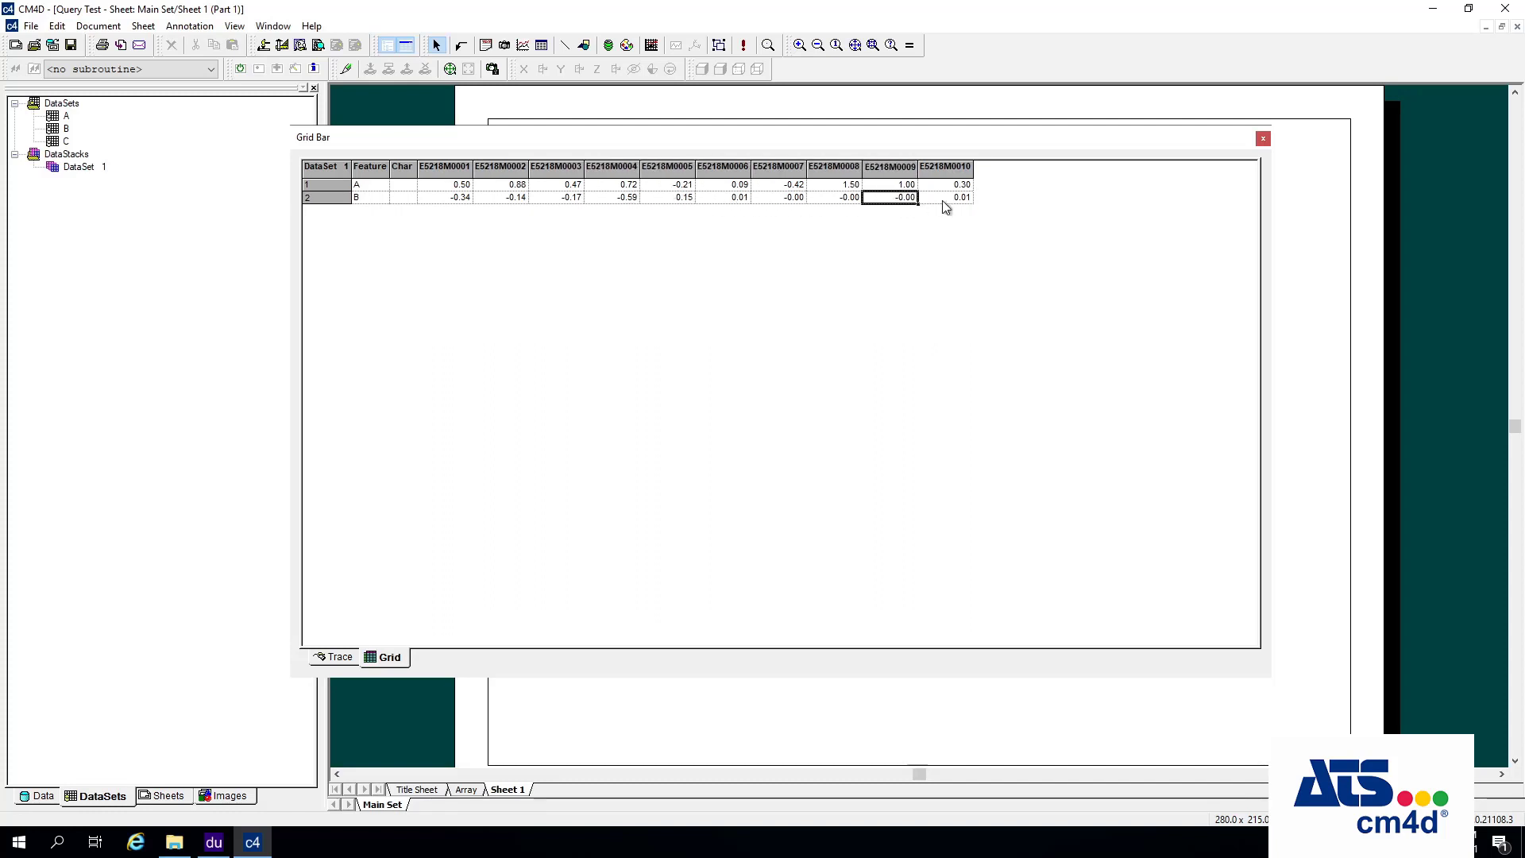
left_click(943, 199)
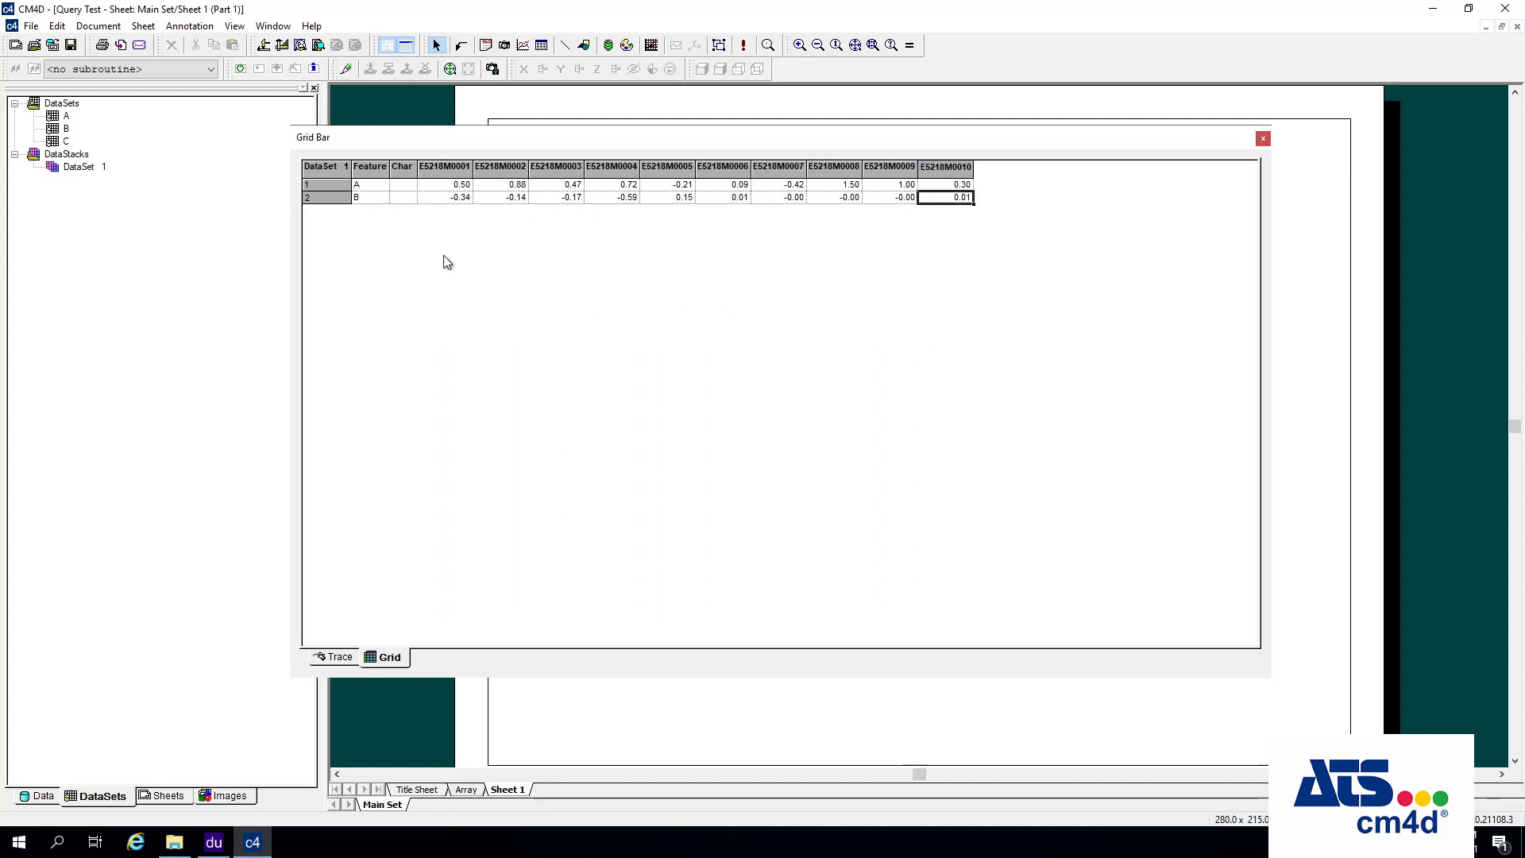
- Add DataSet C to the DataStack's stacked DataSets below B and apply the properties
double_click(80, 166)
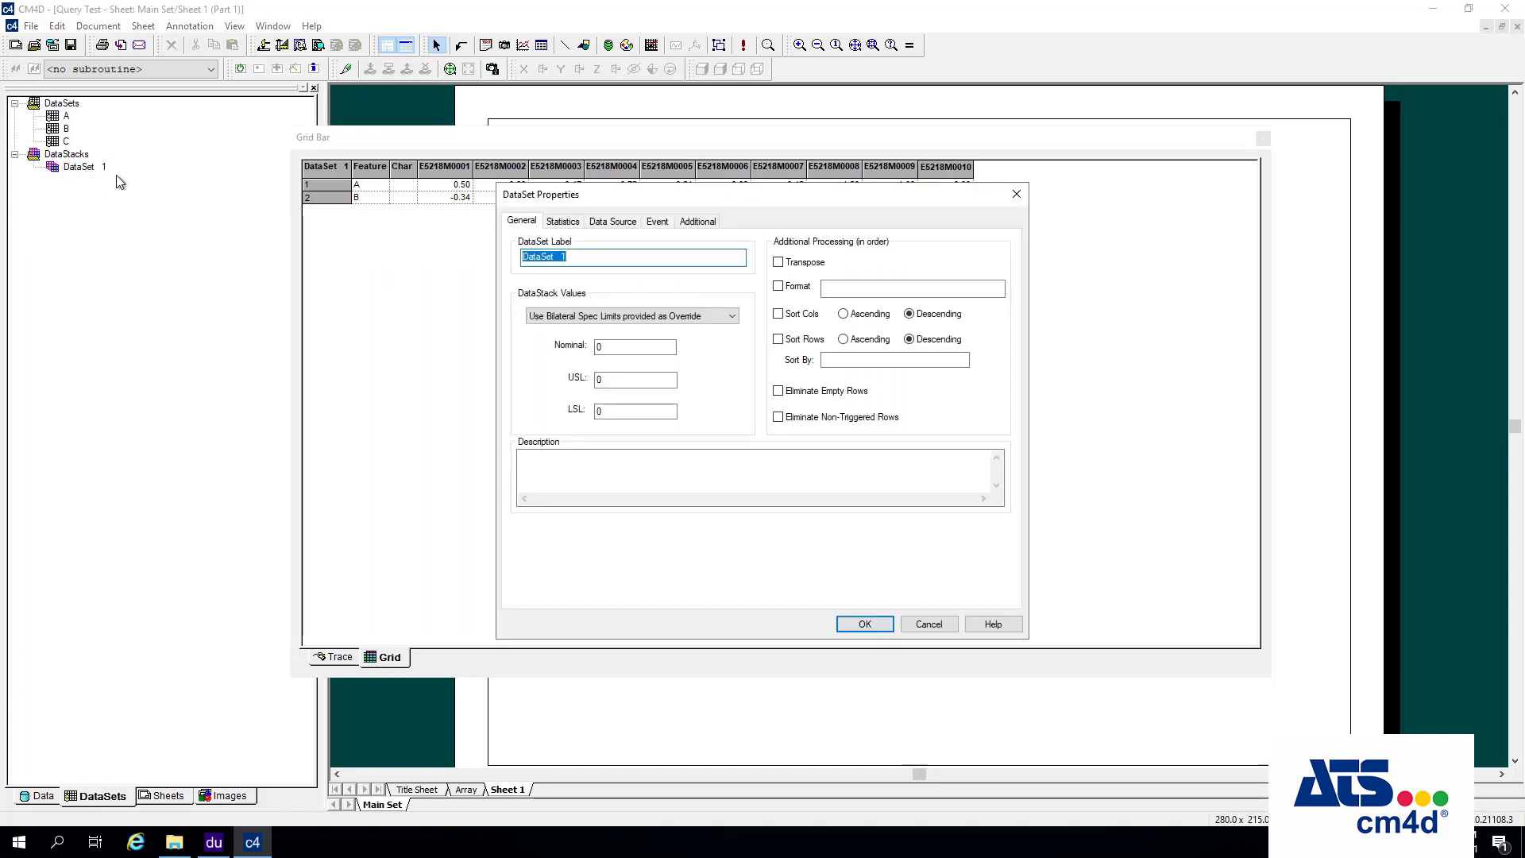
left_click(613, 221)
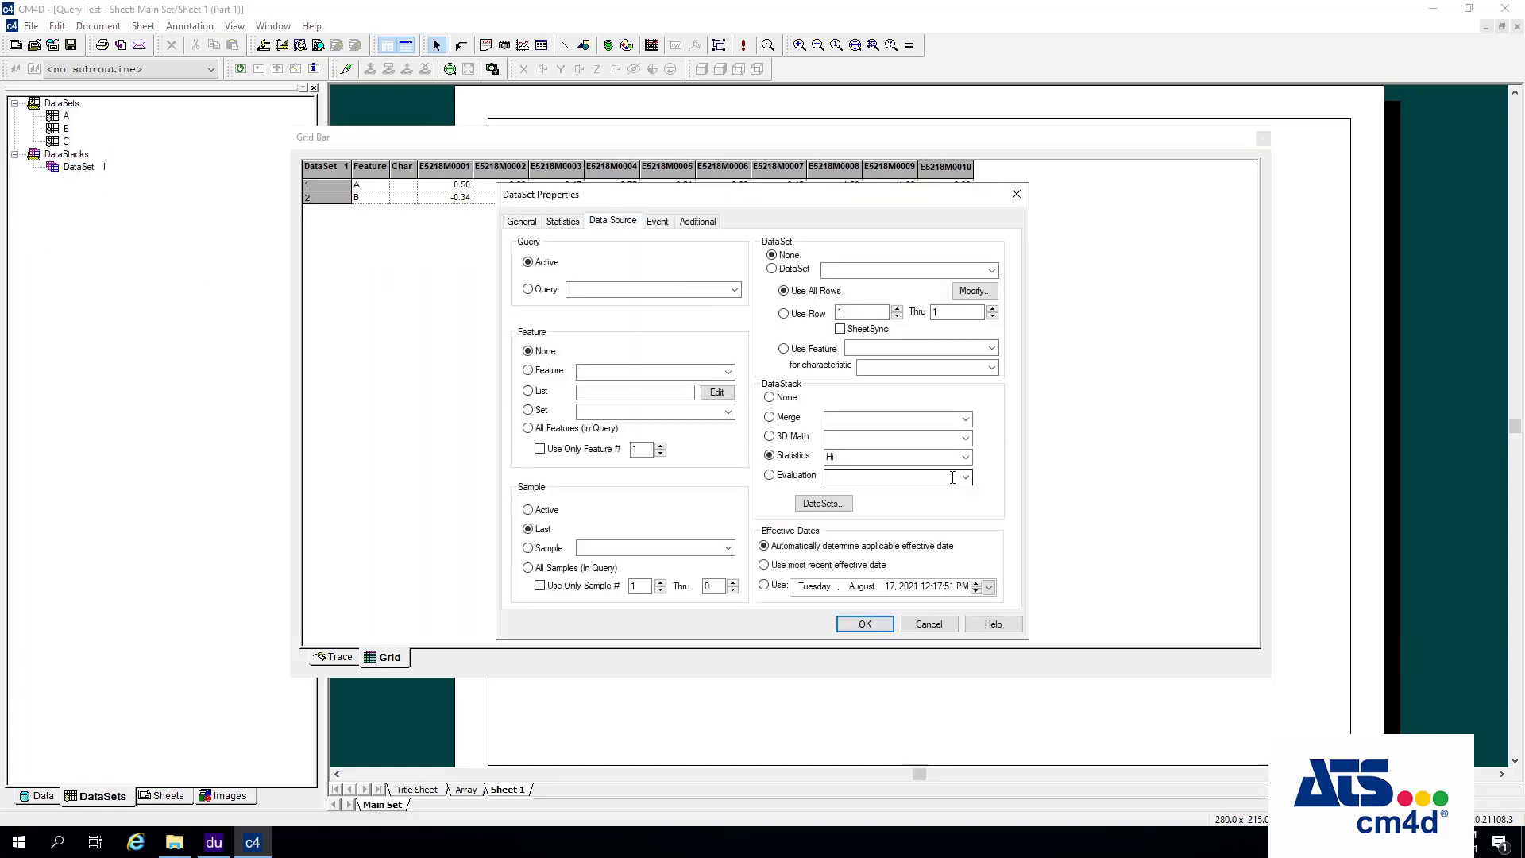
left_click(823, 502)
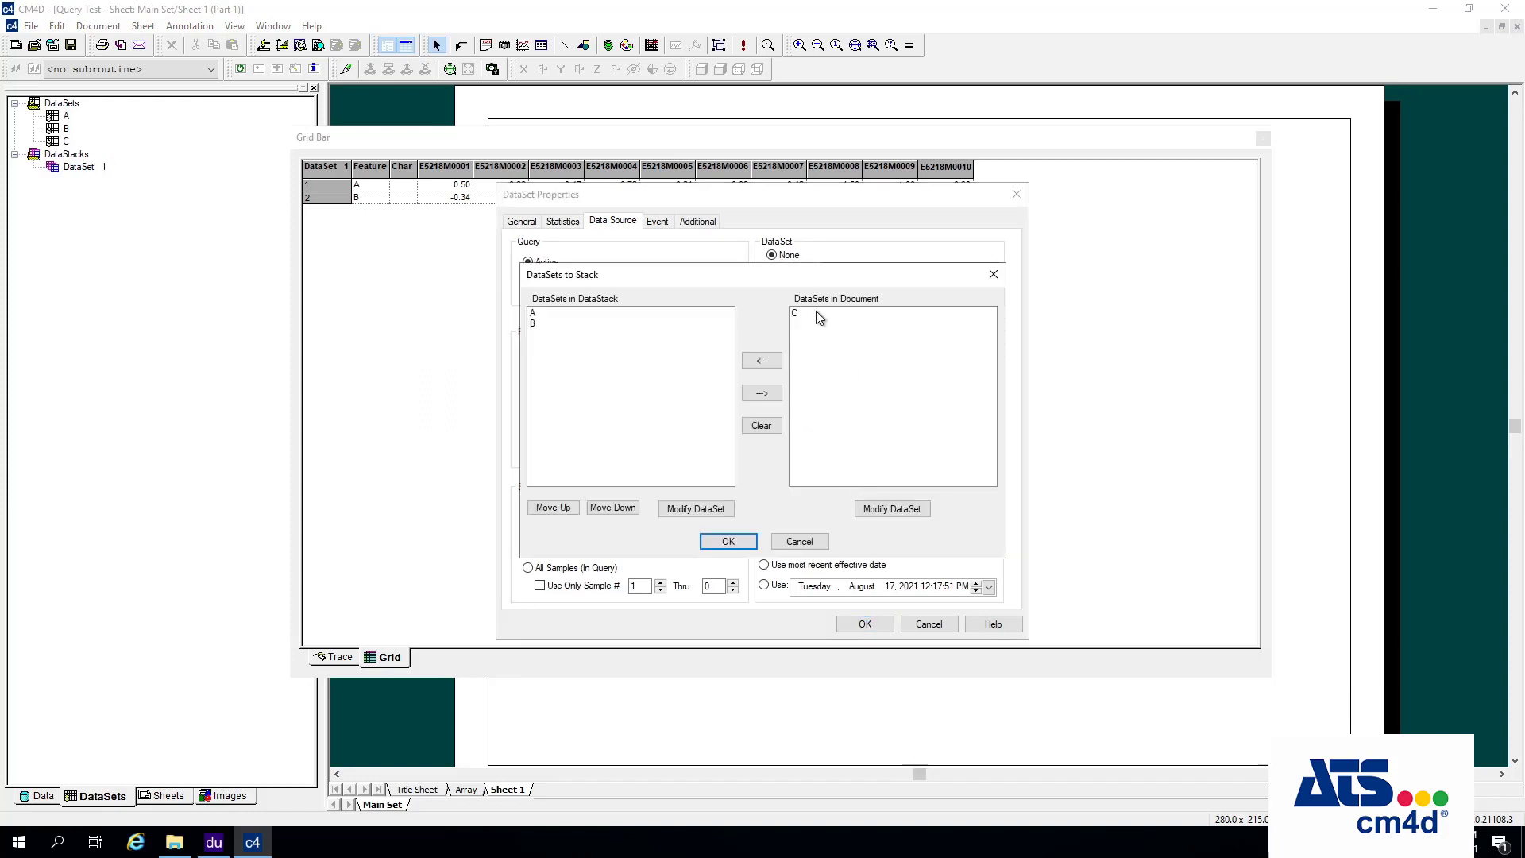
left_click(816, 313)
left_click(762, 361)
left_click(746, 541)
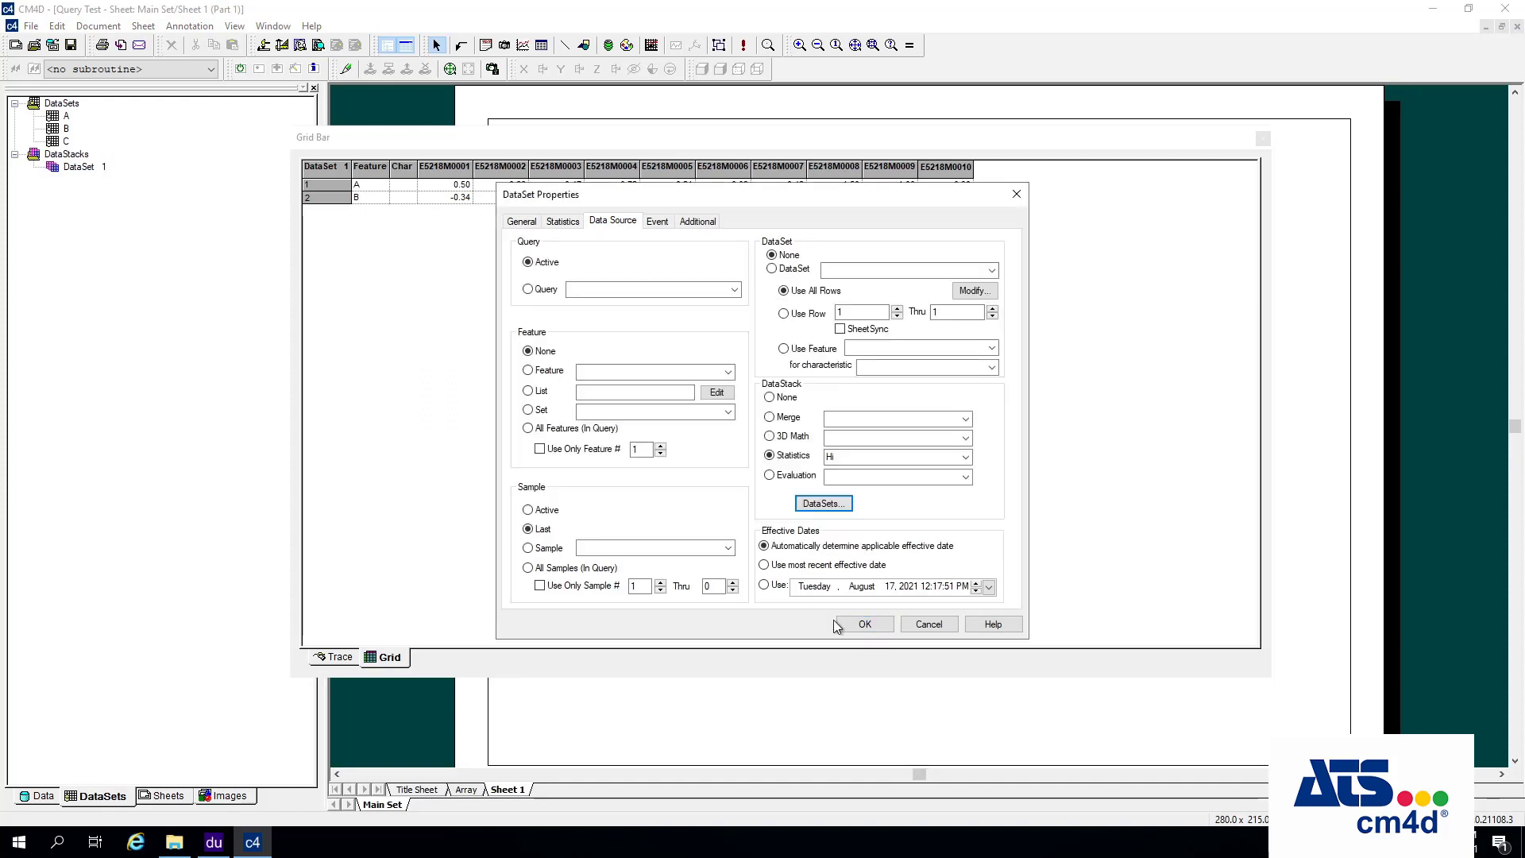
left_click(864, 625)
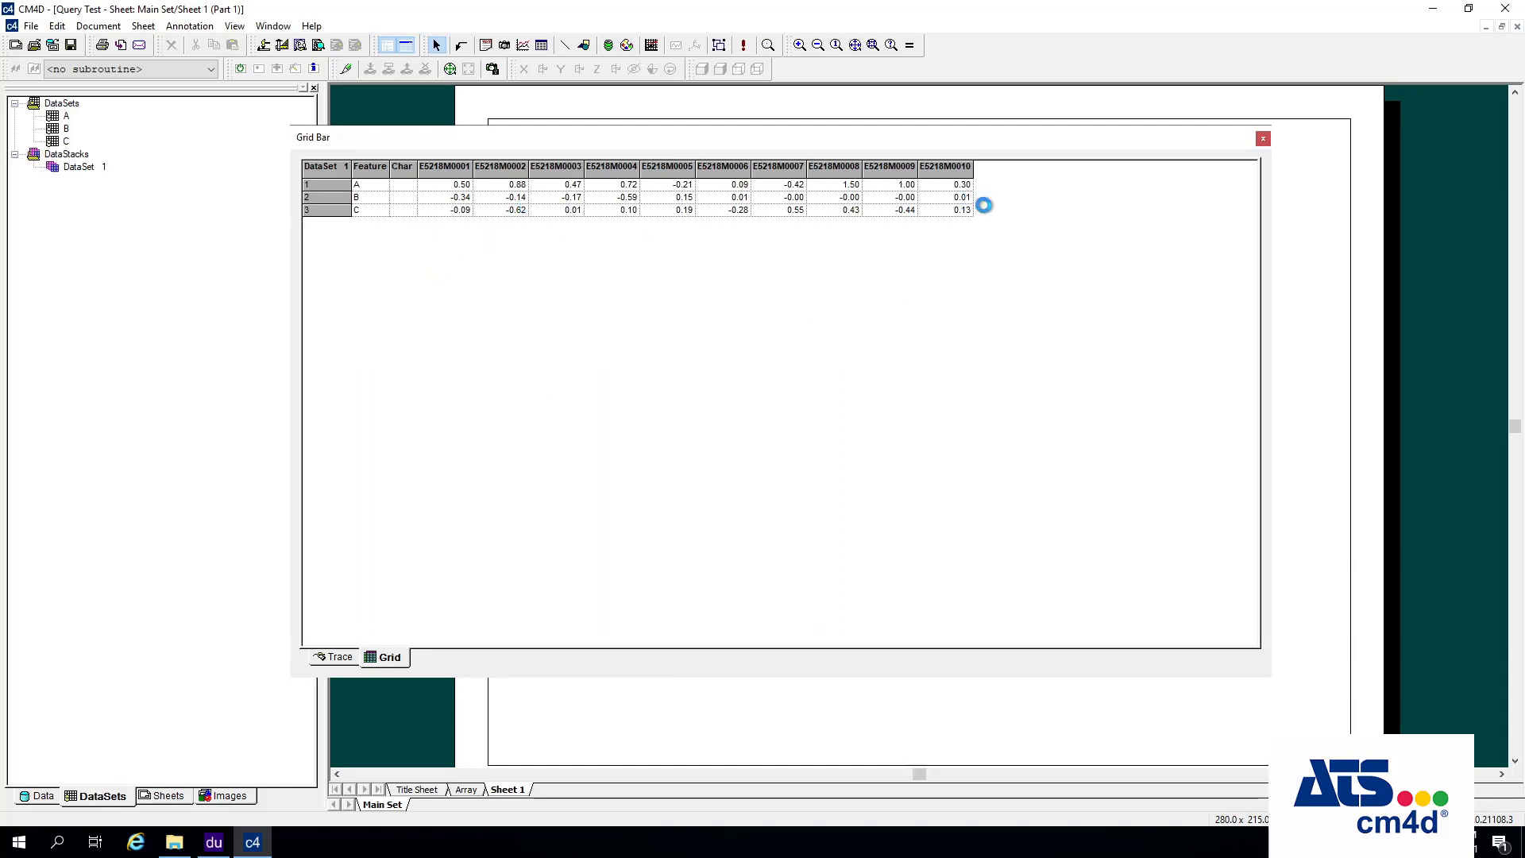
- Change the DataStack's statistic to Cpk and apply the properties
double_click(94, 166)
left_click(624, 222)
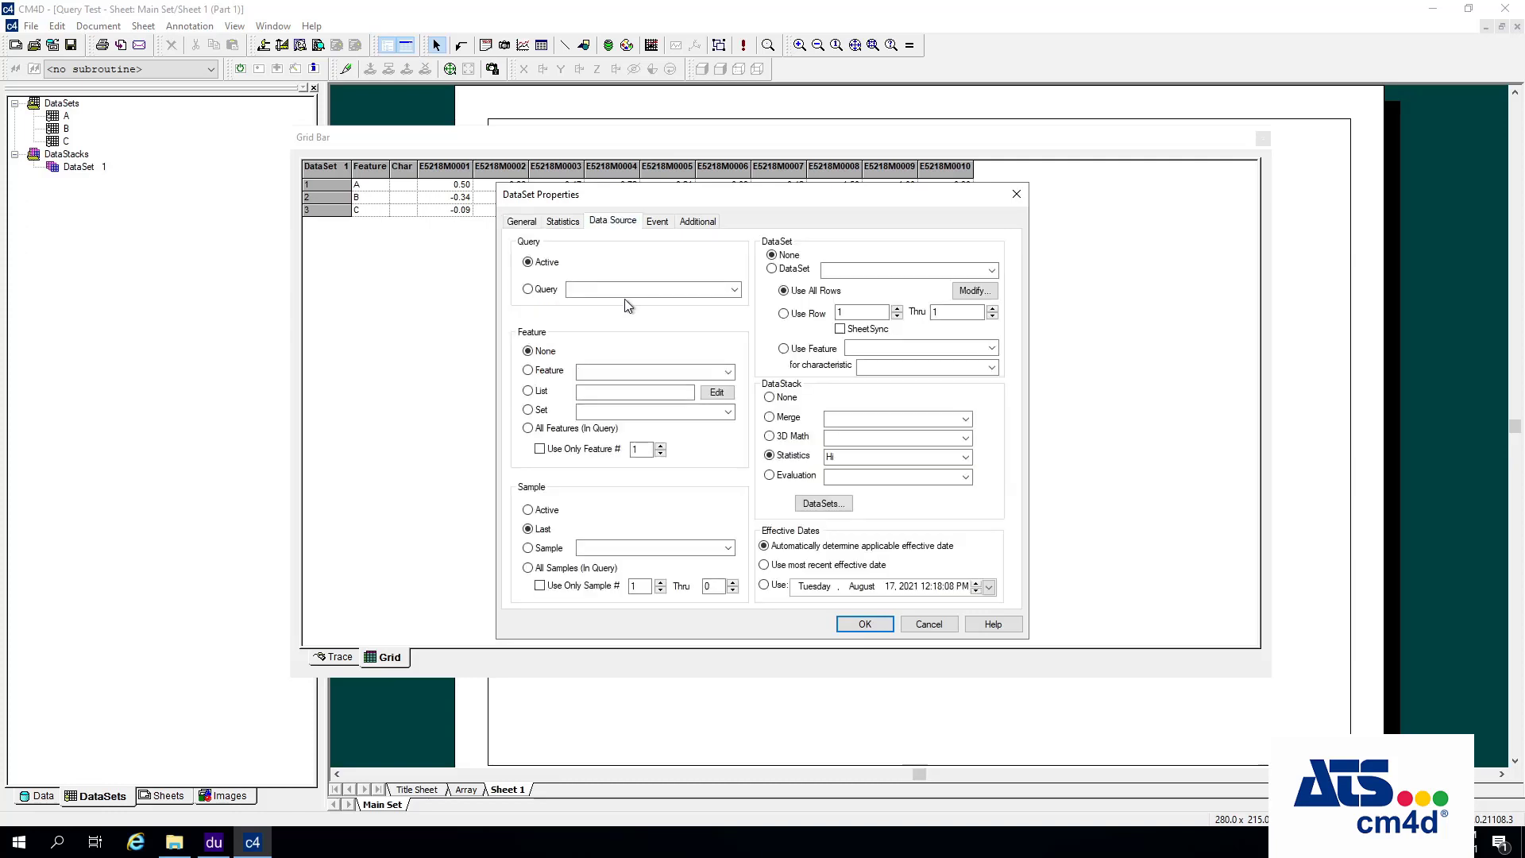
left_click(967, 457)
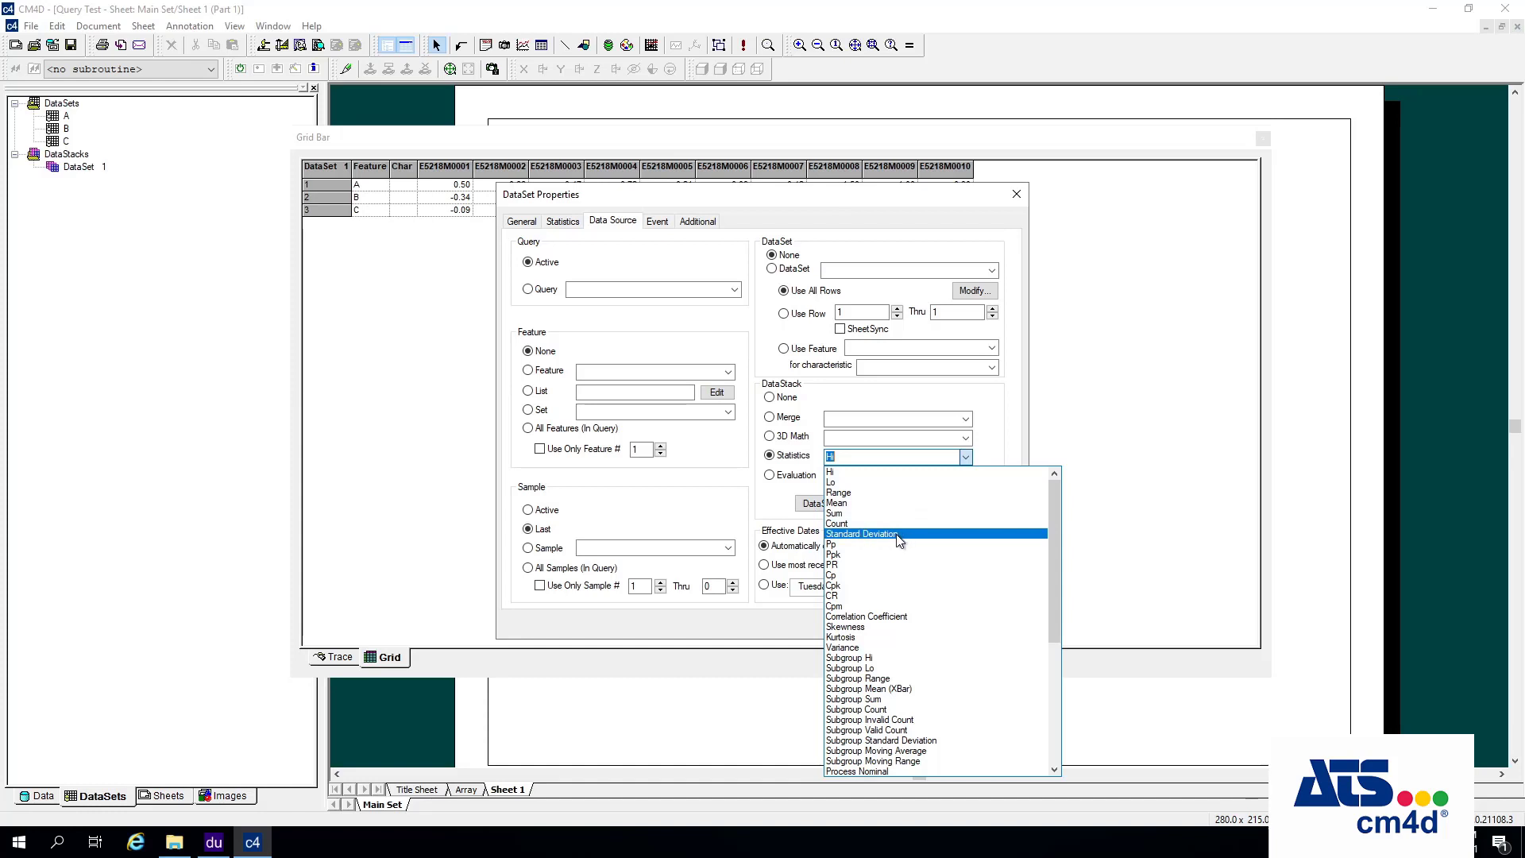
left_click(860, 586)
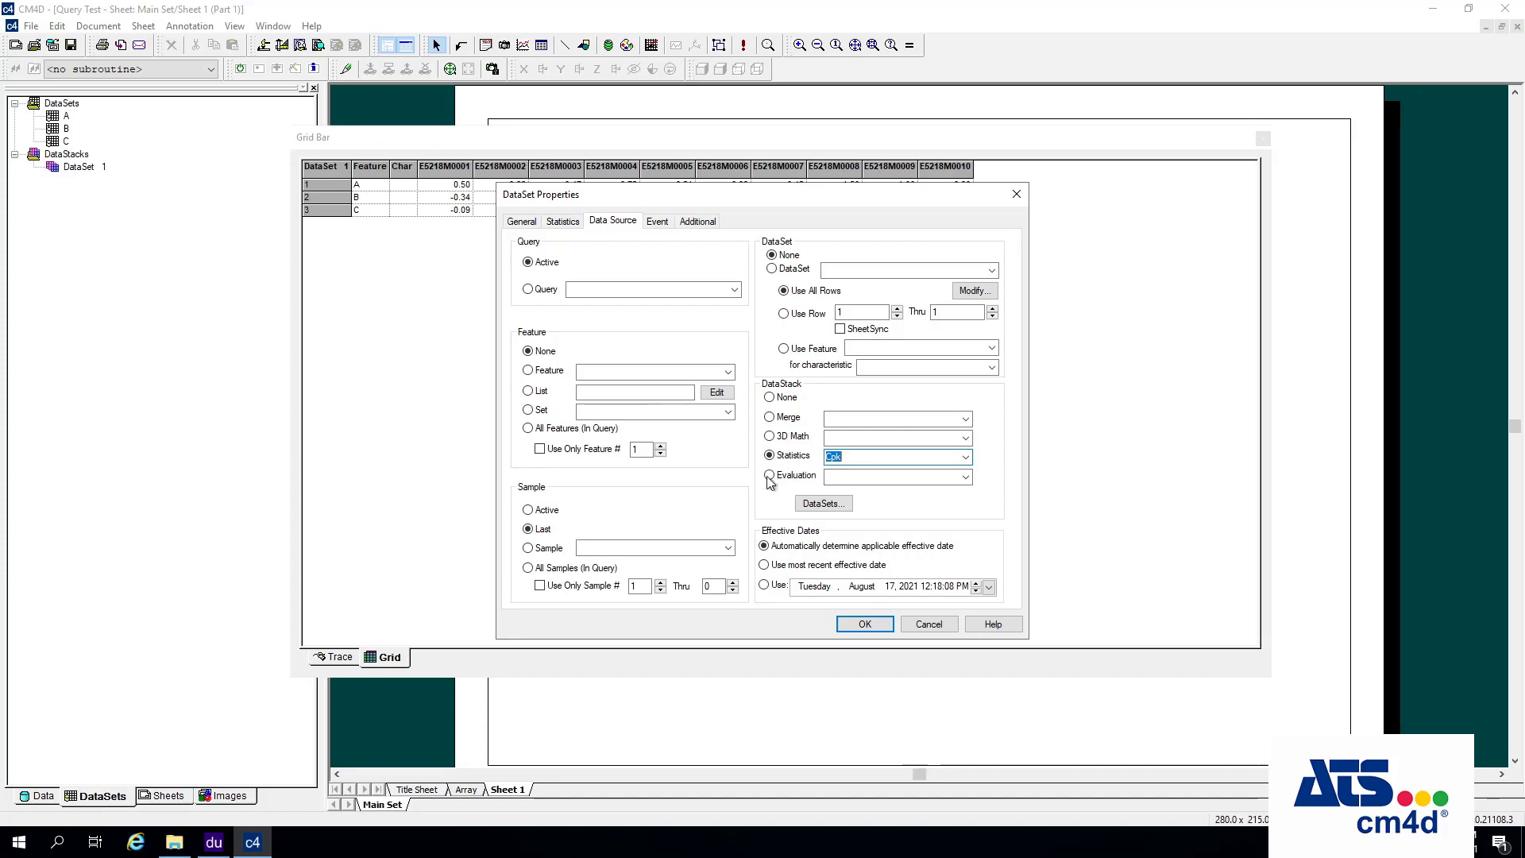
left_click(863, 624)
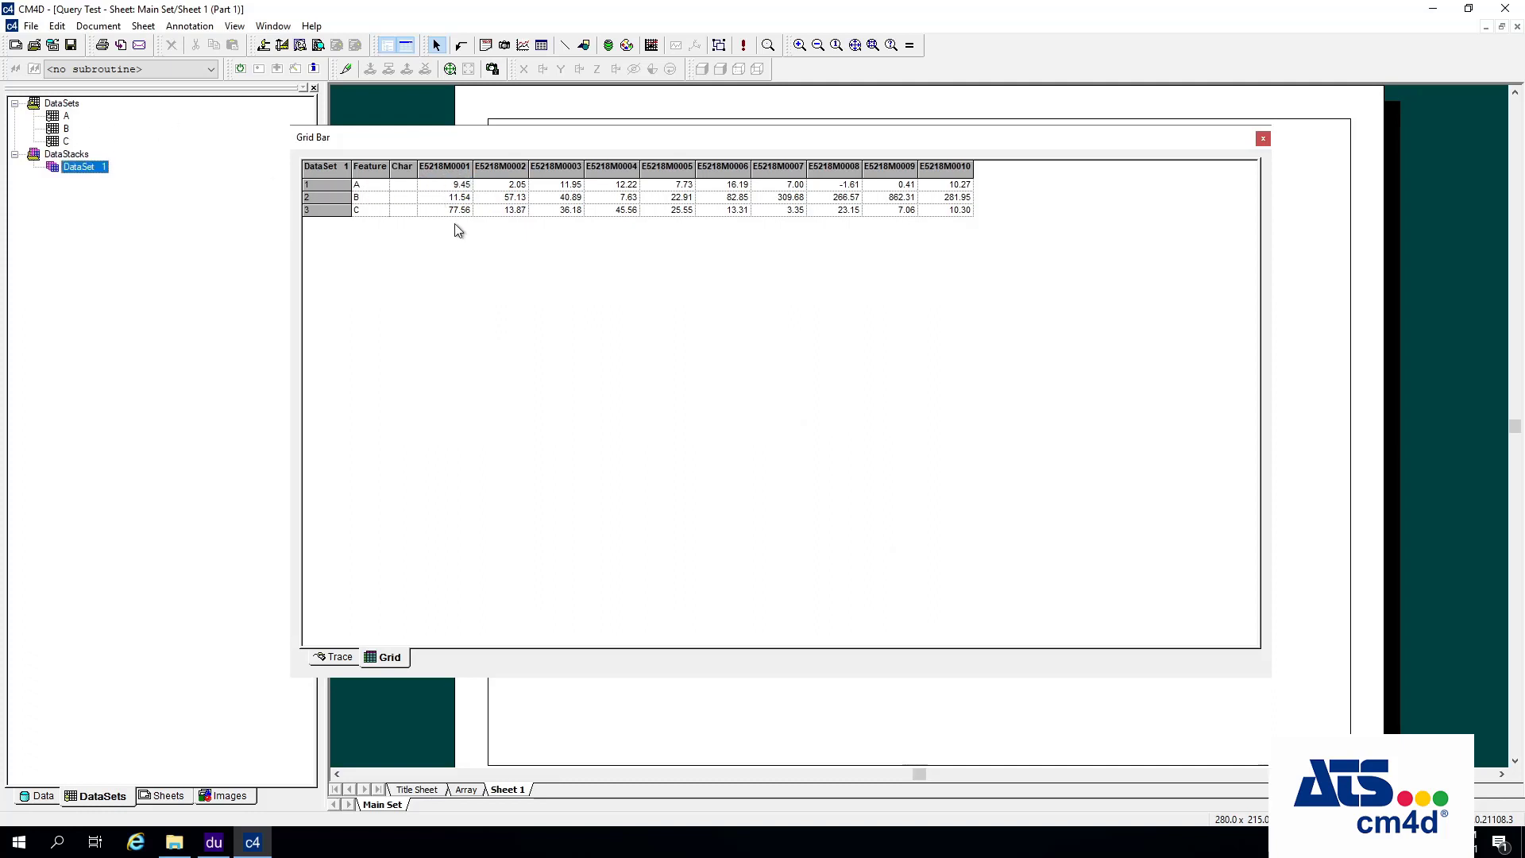
- Examine DataSet A's Cpk values in the grid for features E5218M0001 through E5218M0004
left_click(455, 188)
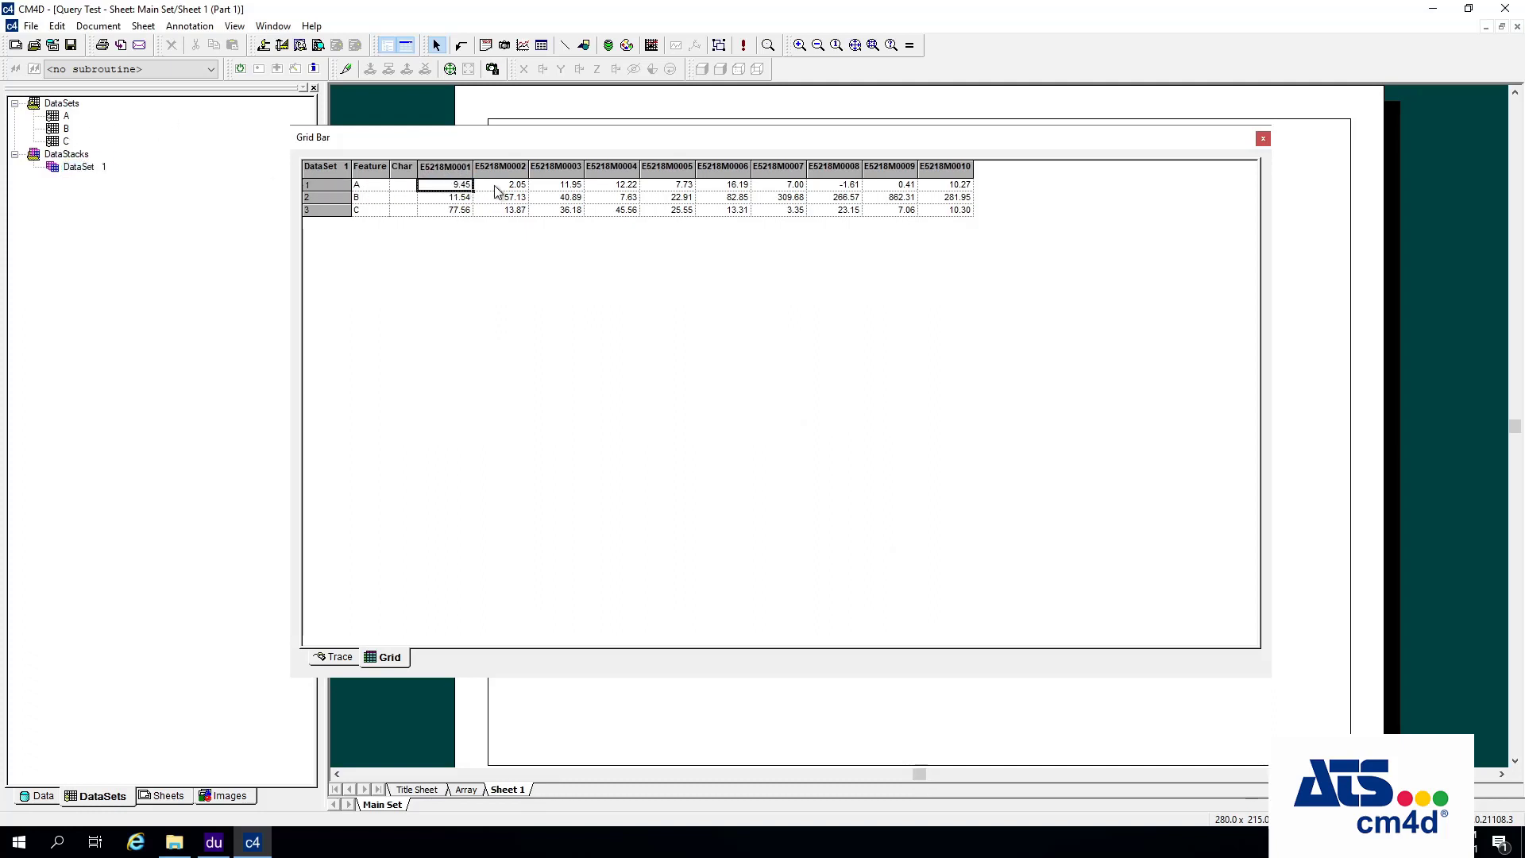
left_click(501, 189)
left_click(545, 189)
left_click(610, 189)
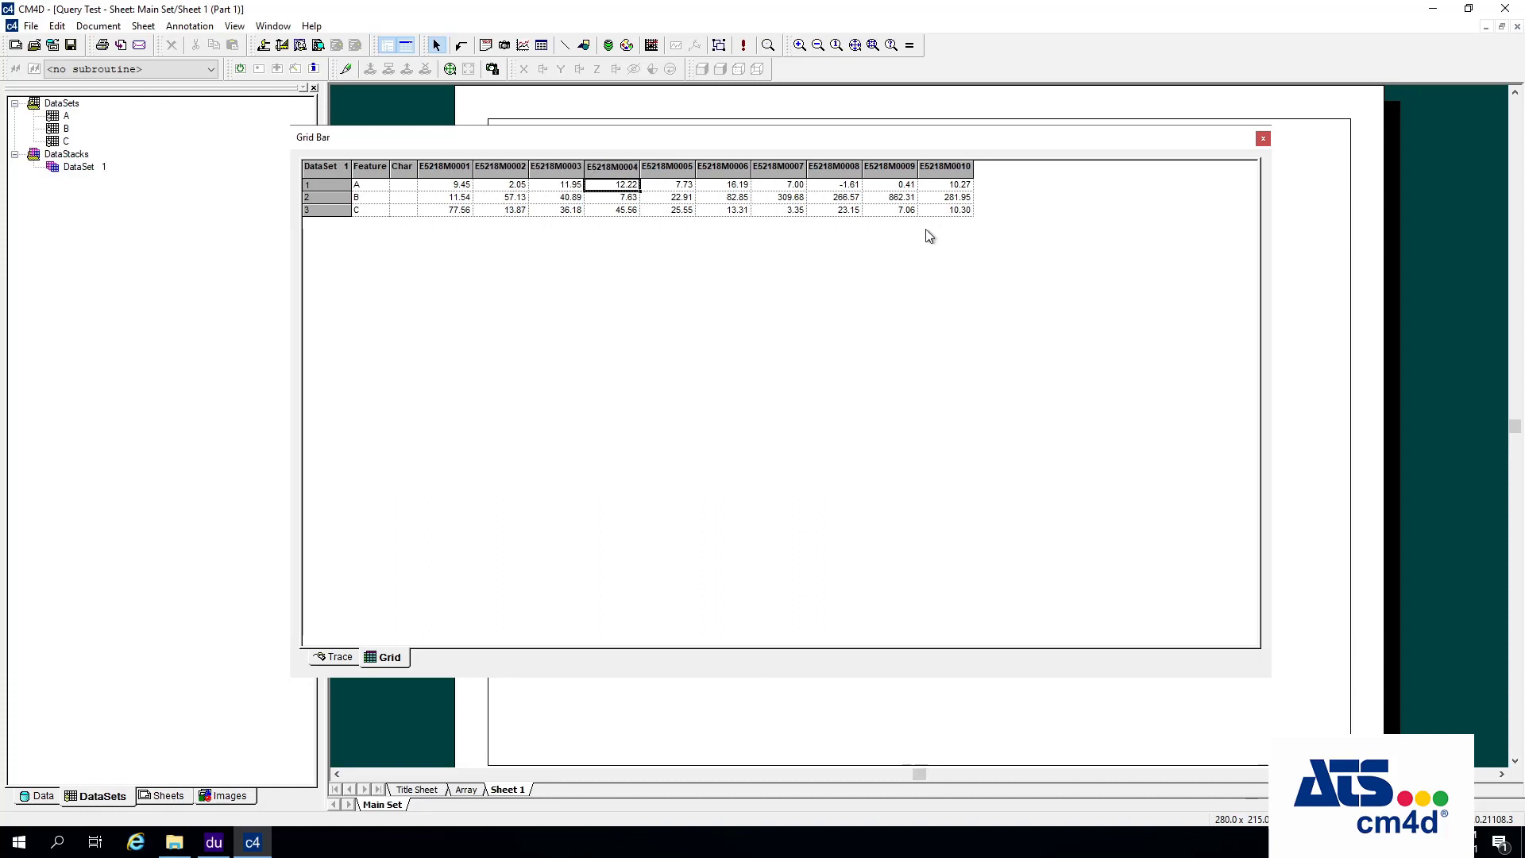
- Remove features E5218M0006 to E5218M0010 from DataSet C's feature list through the DataStack's stacked DataSets, and apply the changes
double_click(63, 170)
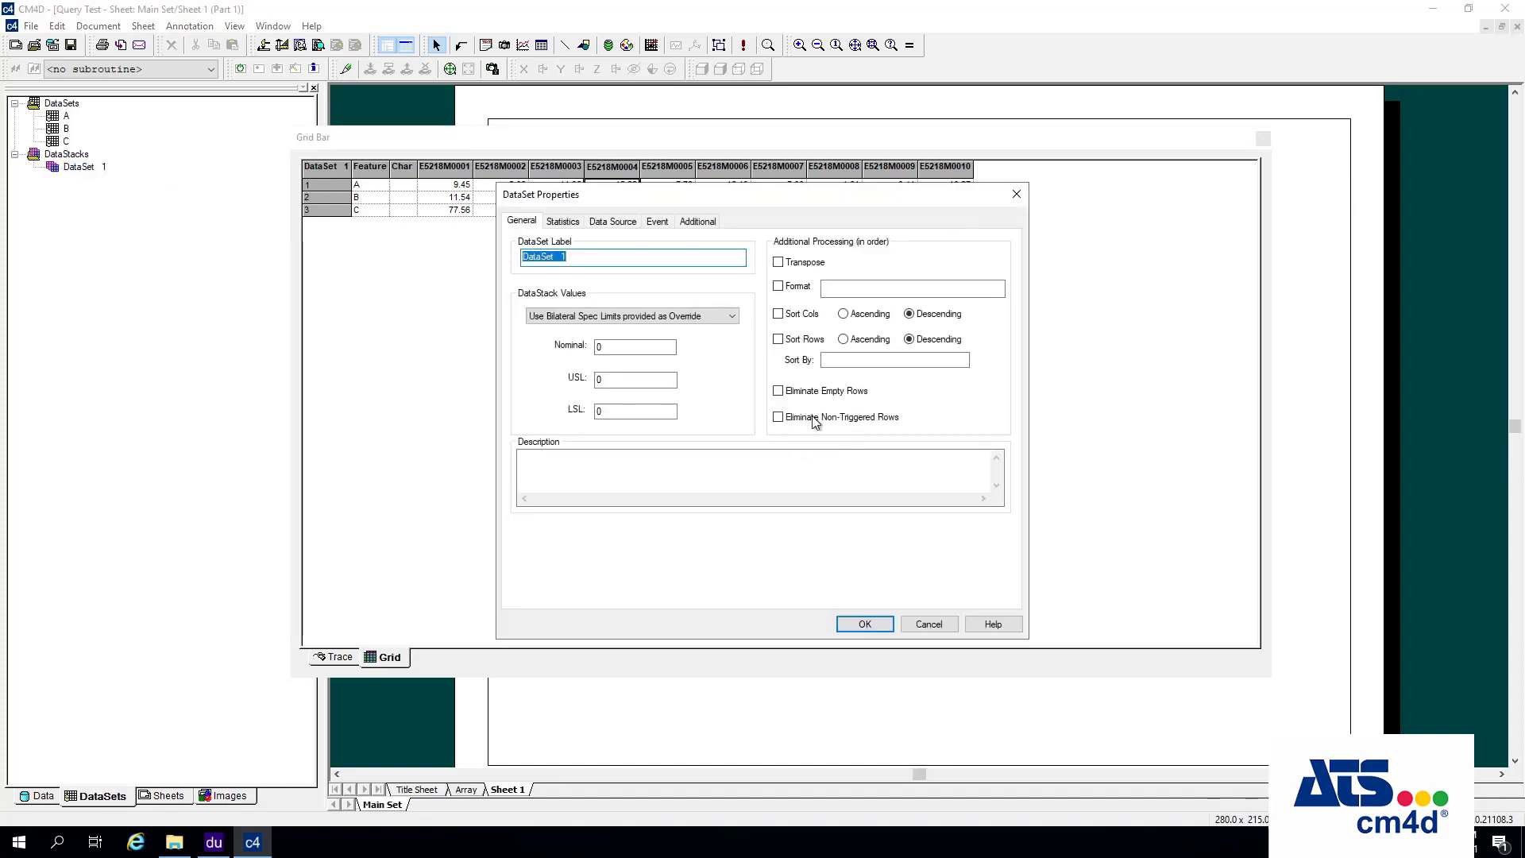
left_click(633, 223)
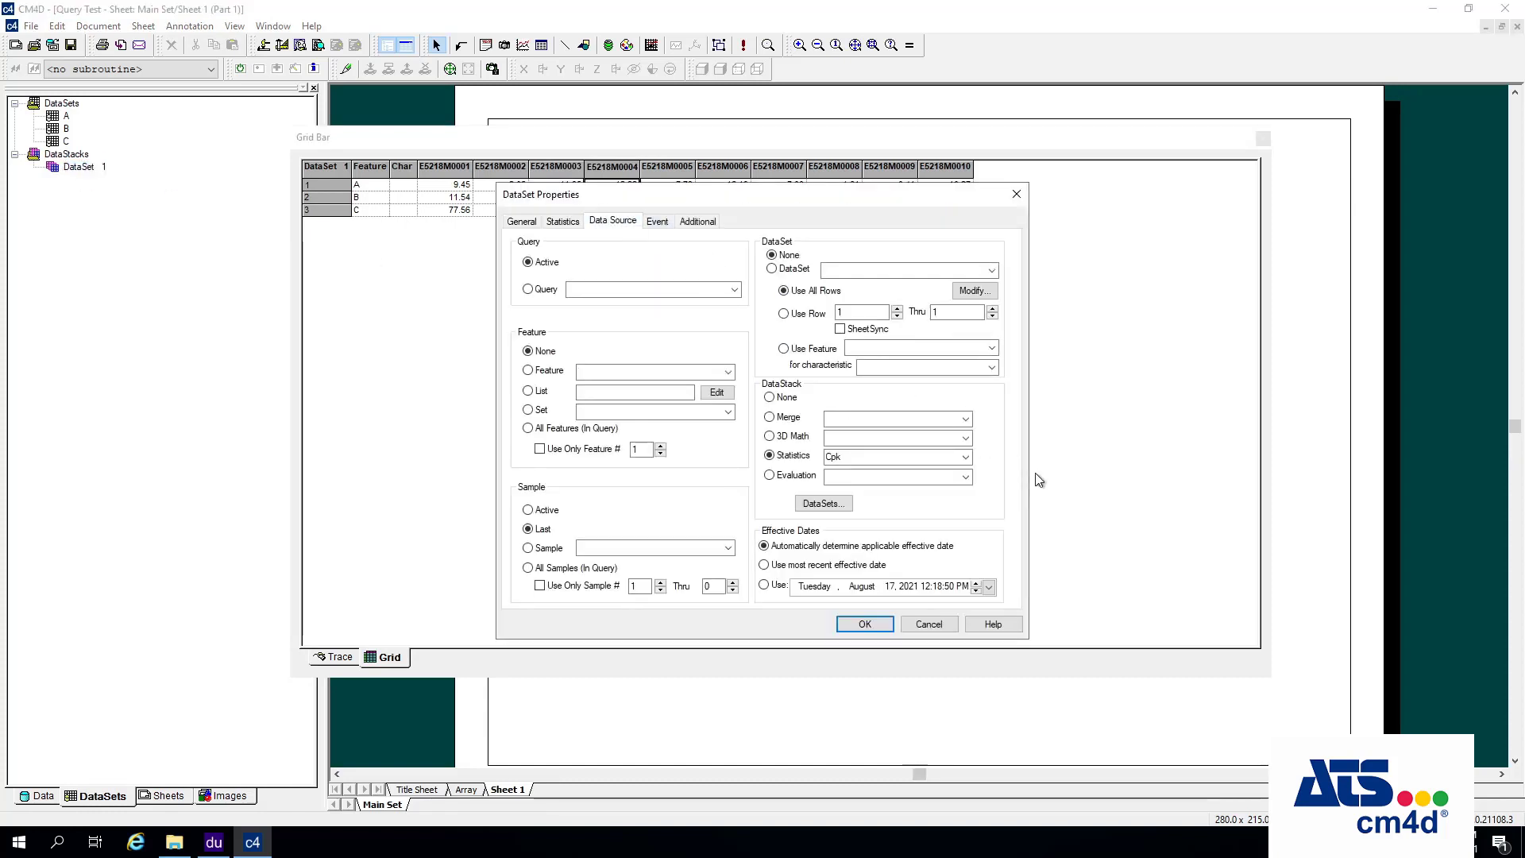
left_click(821, 504)
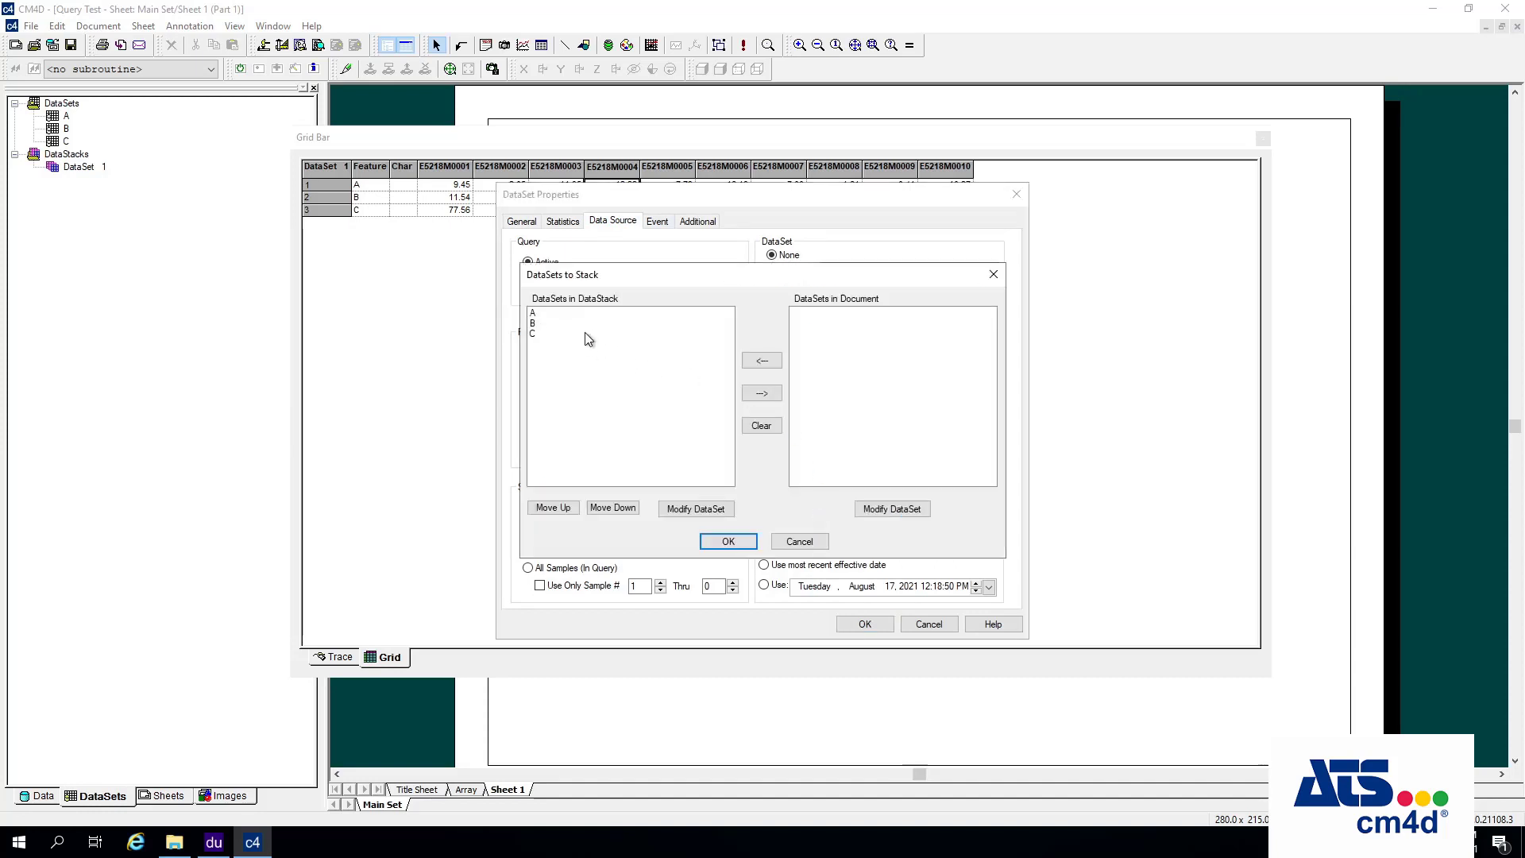
left_click(540, 334)
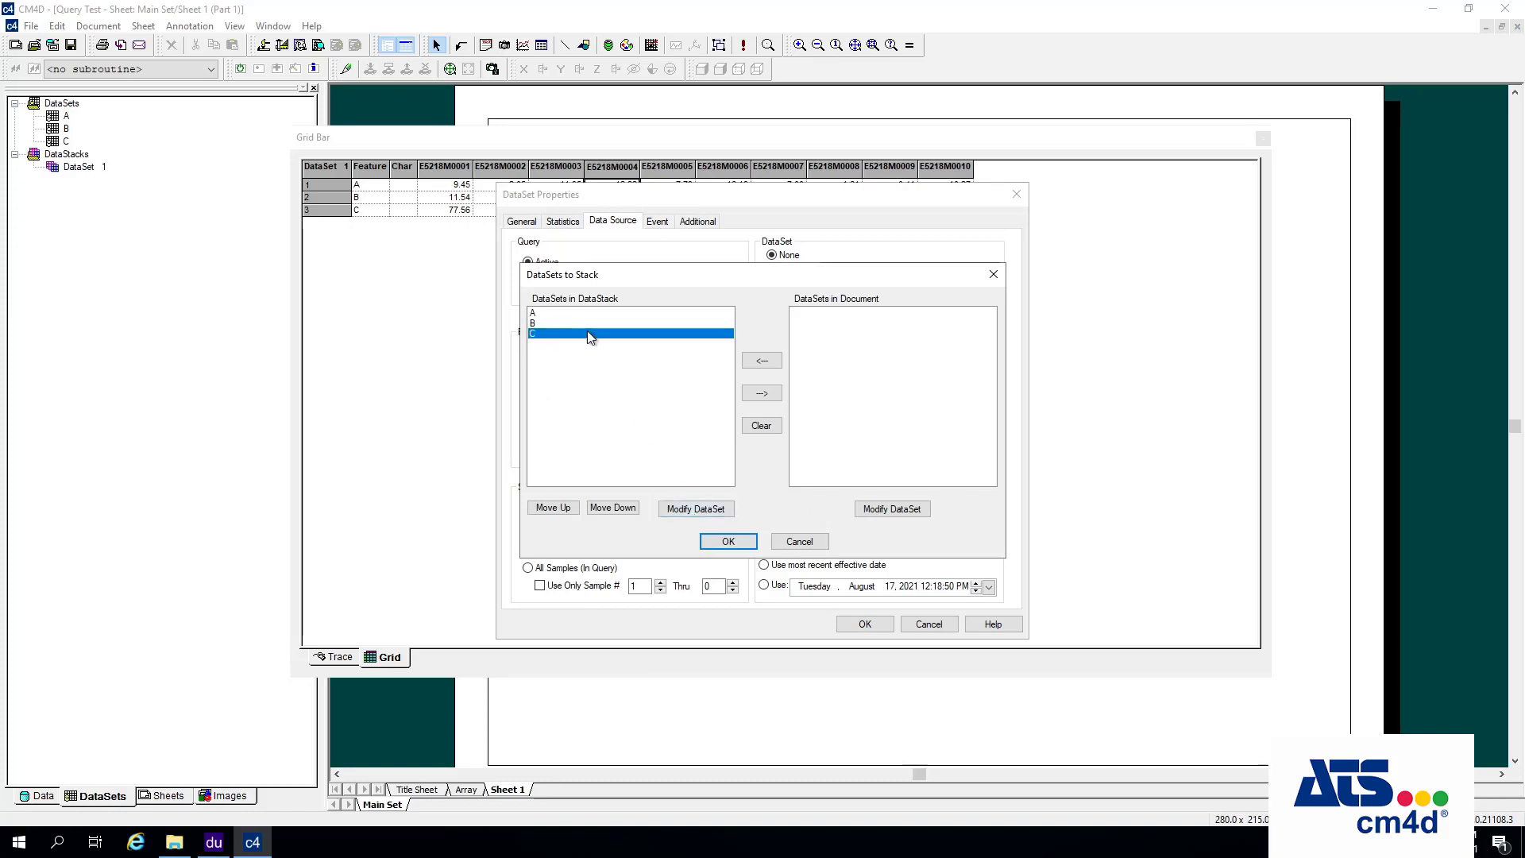
left_click(696, 510)
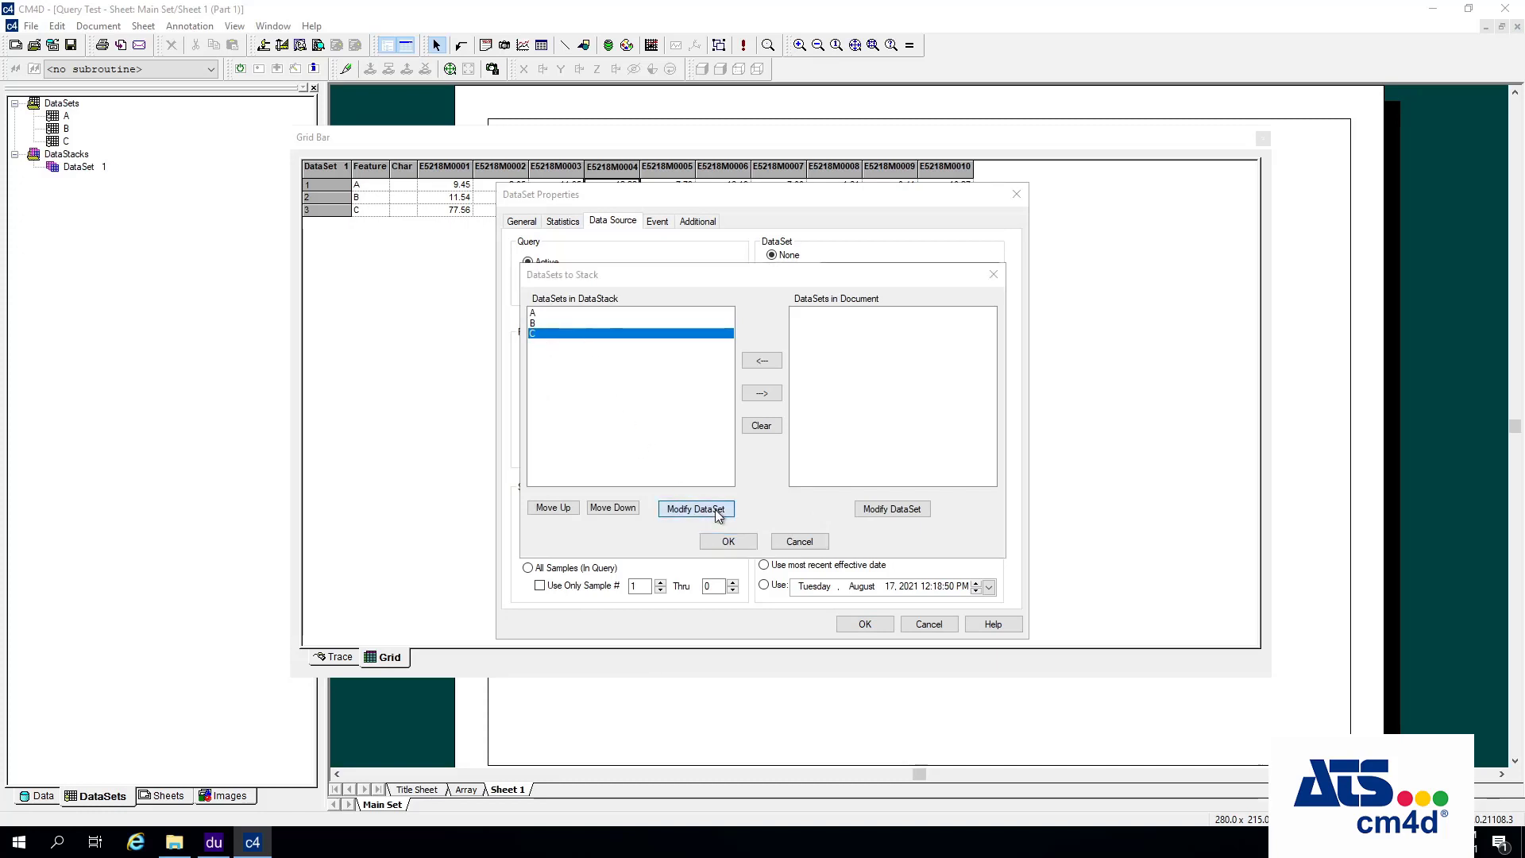
left_click(621, 223)
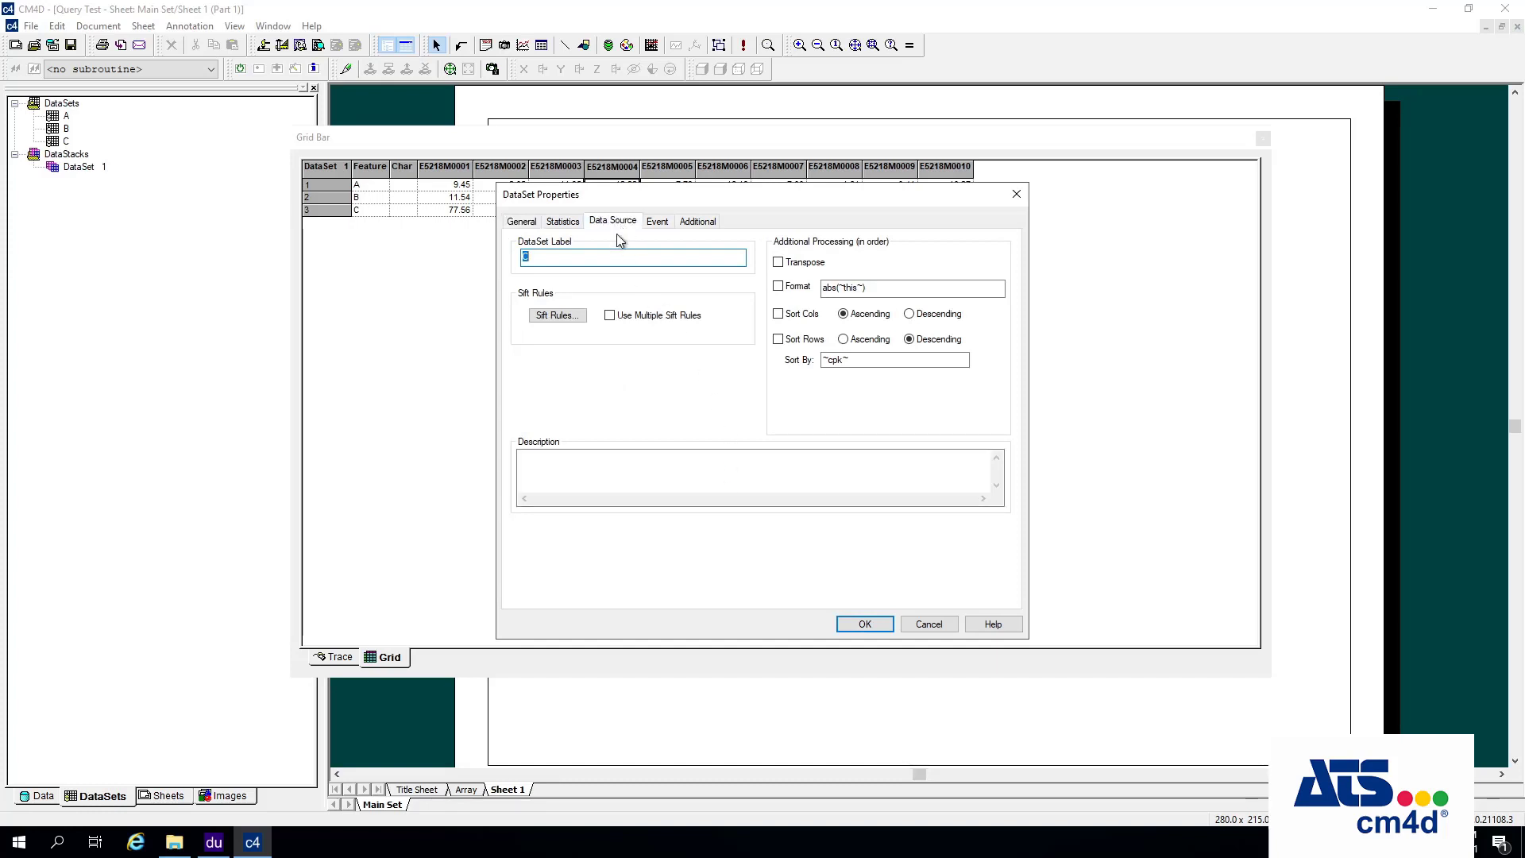
left_click(721, 397)
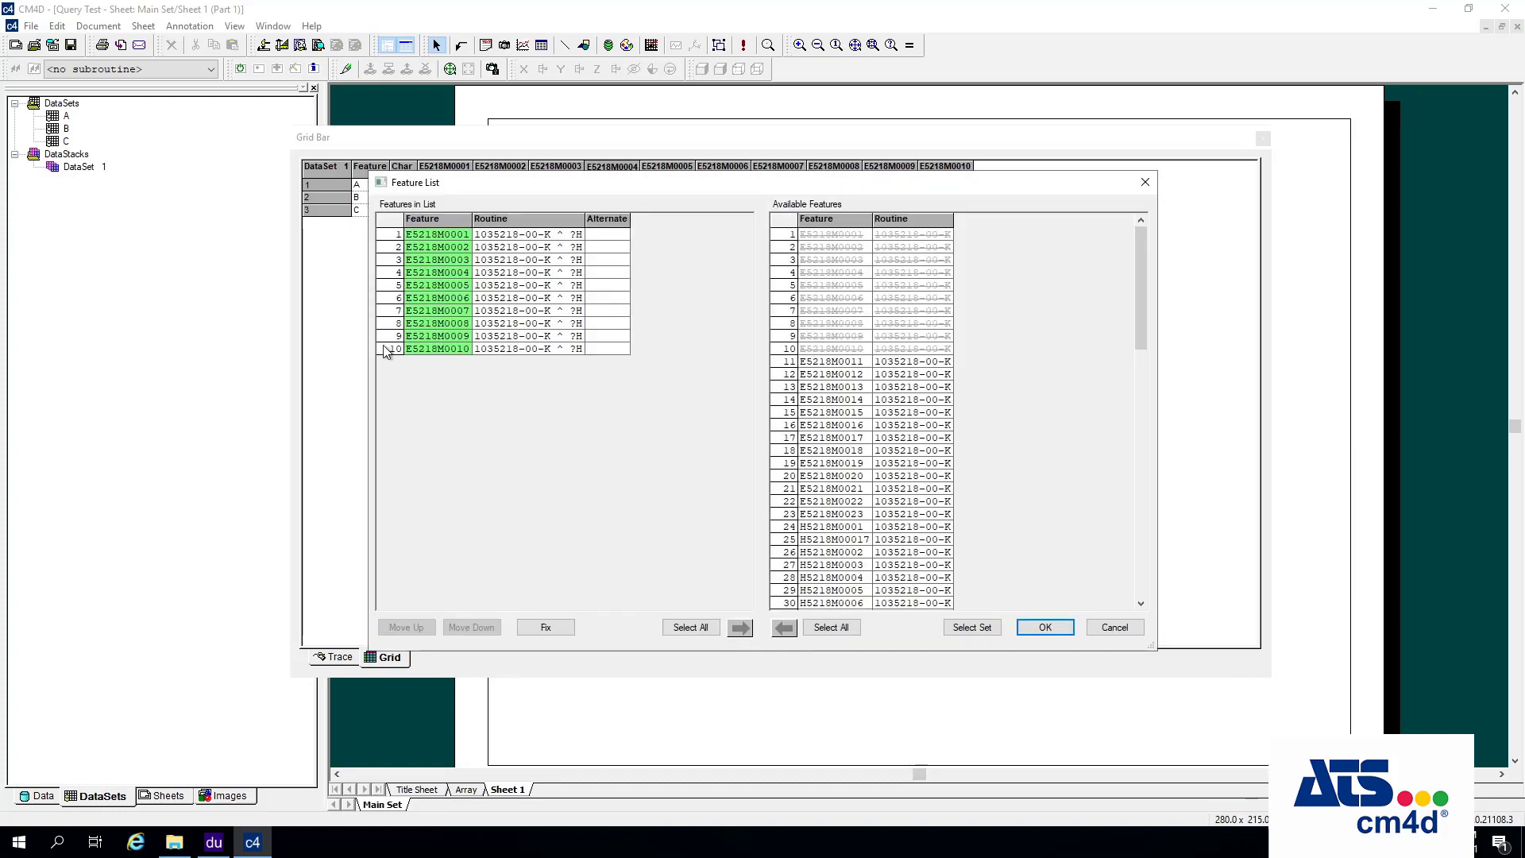
left_click_drag(396, 297, 393, 370)
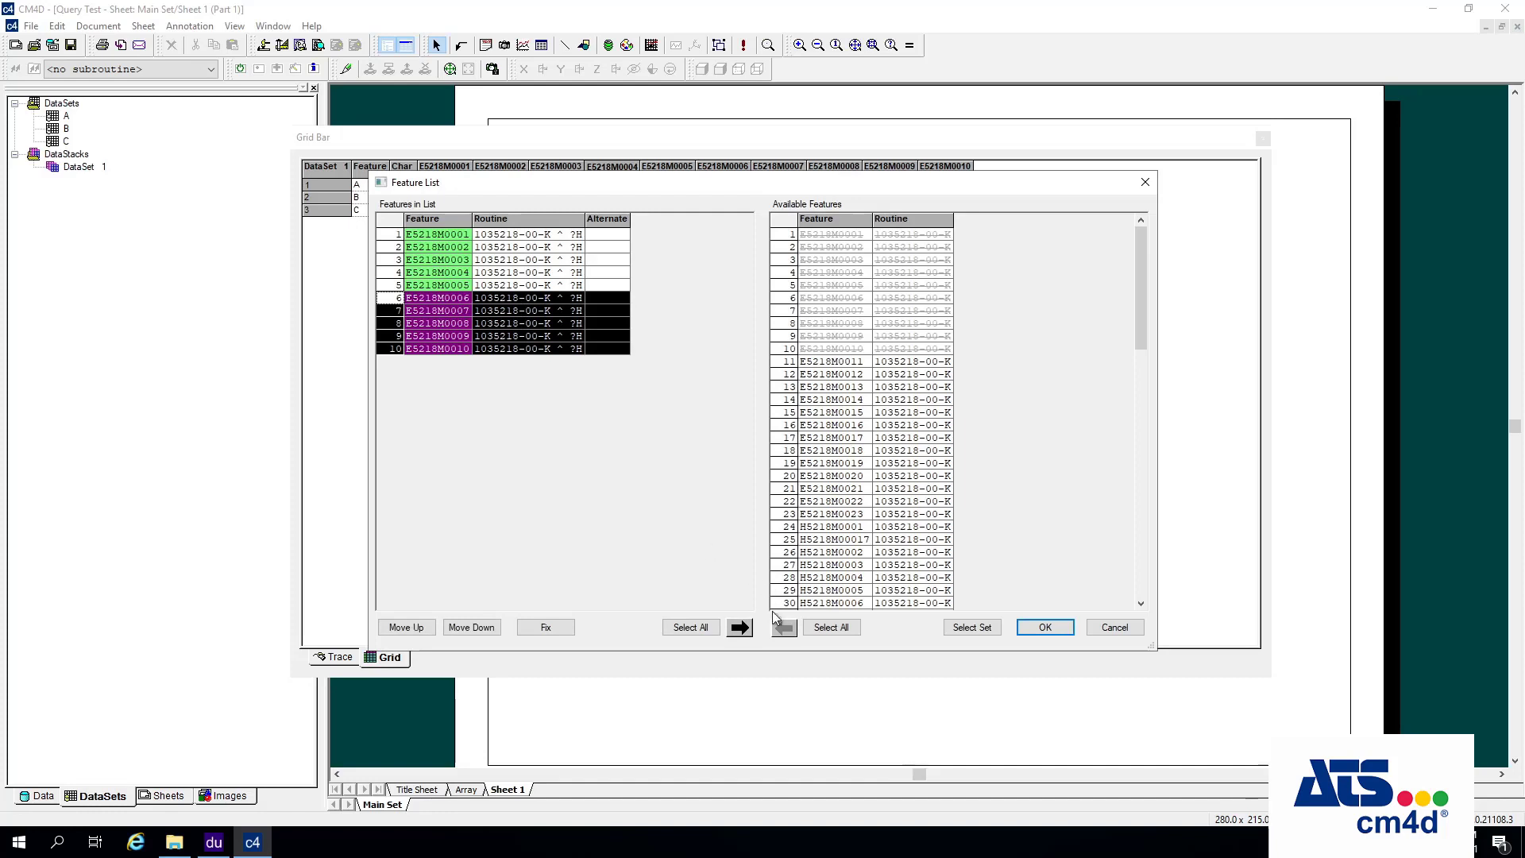
left_click(741, 627)
left_click(1046, 628)
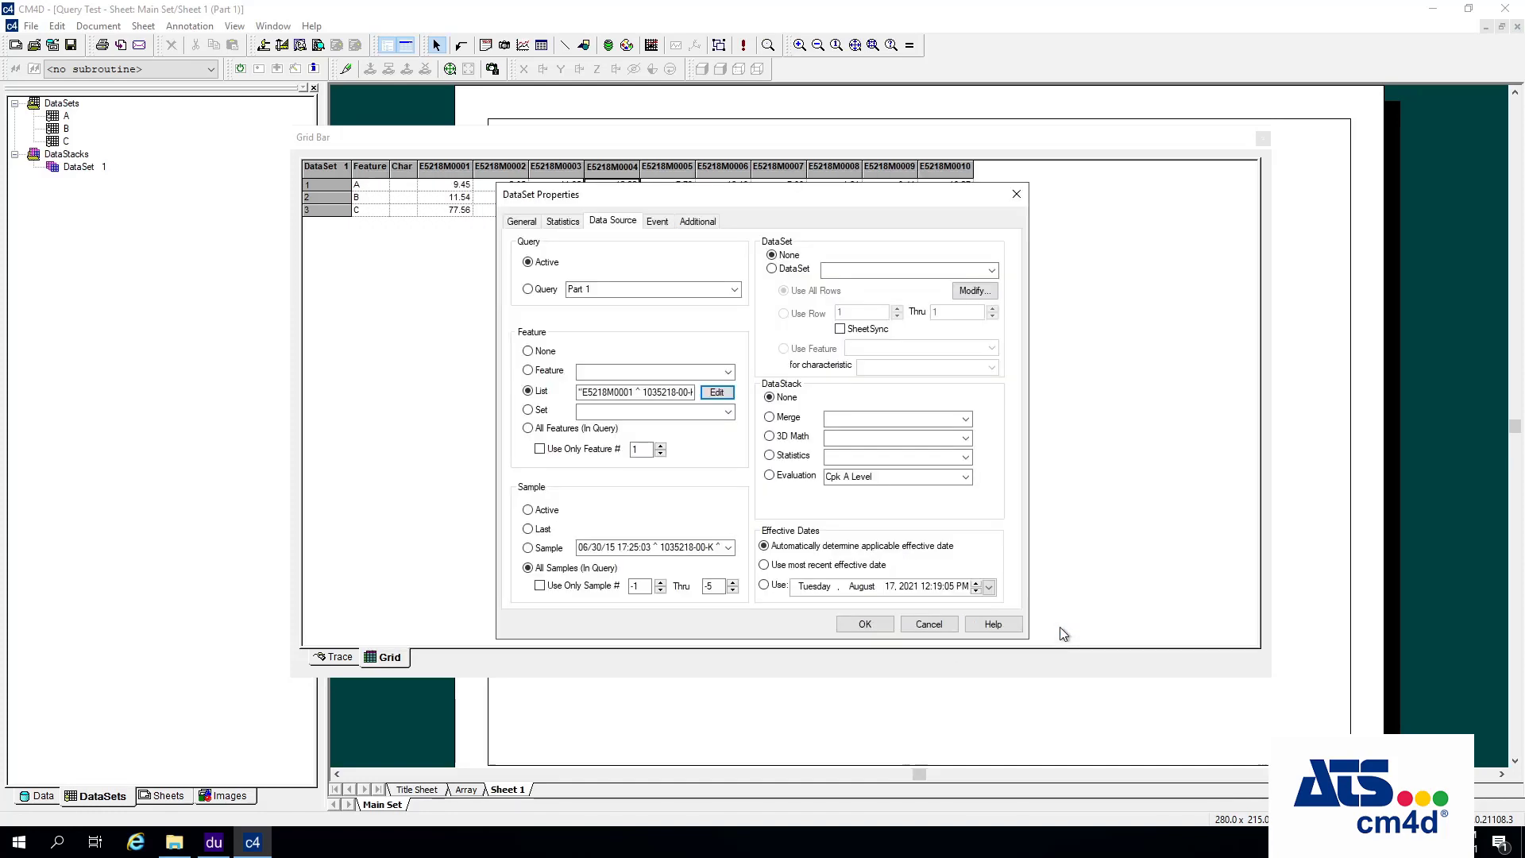
left_click(866, 625)
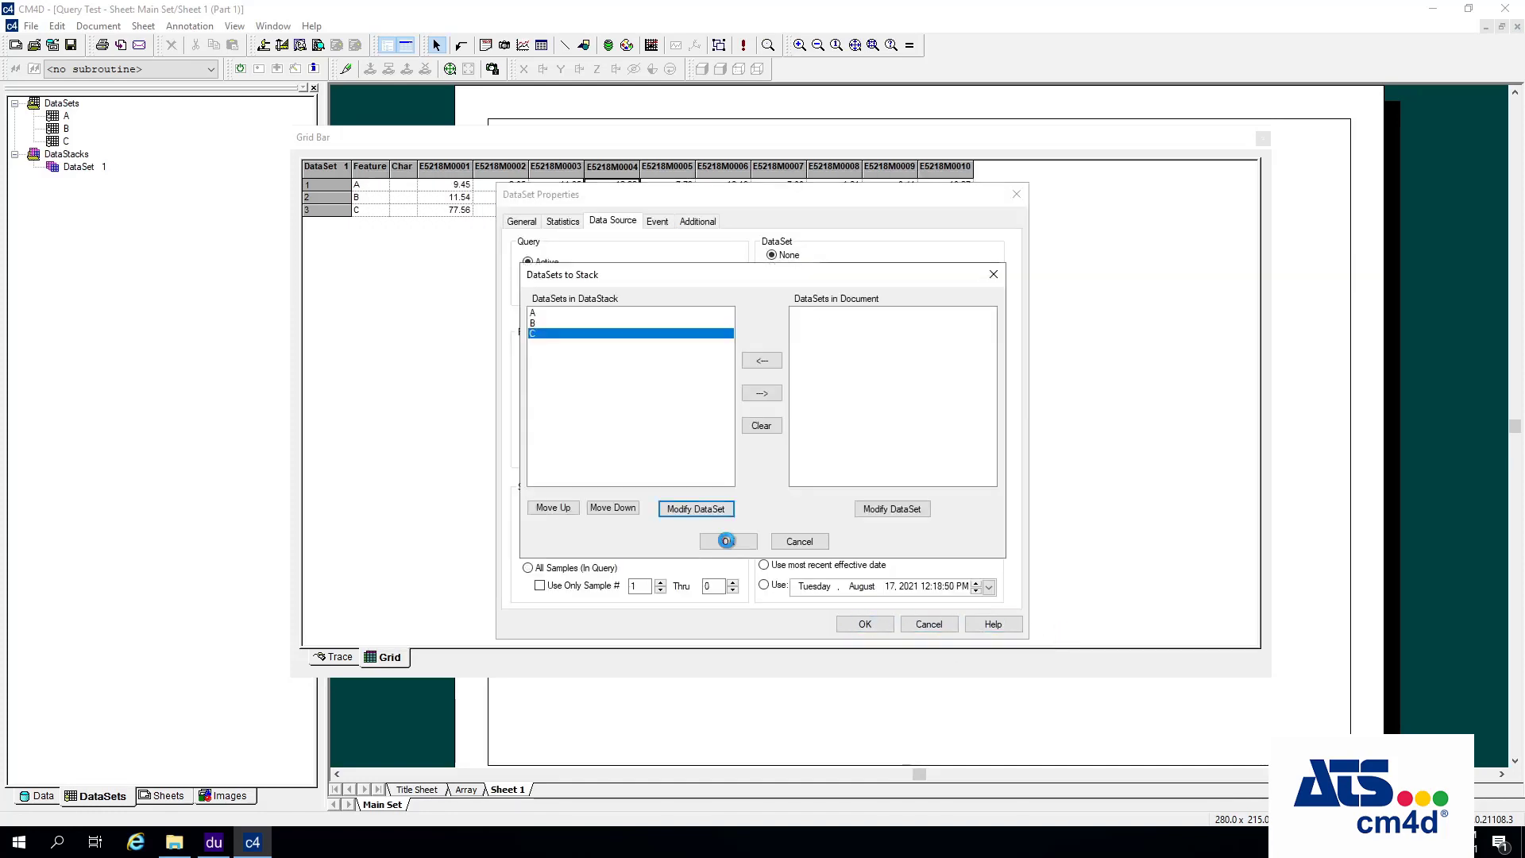
left_click(727, 541)
left_click(864, 624)
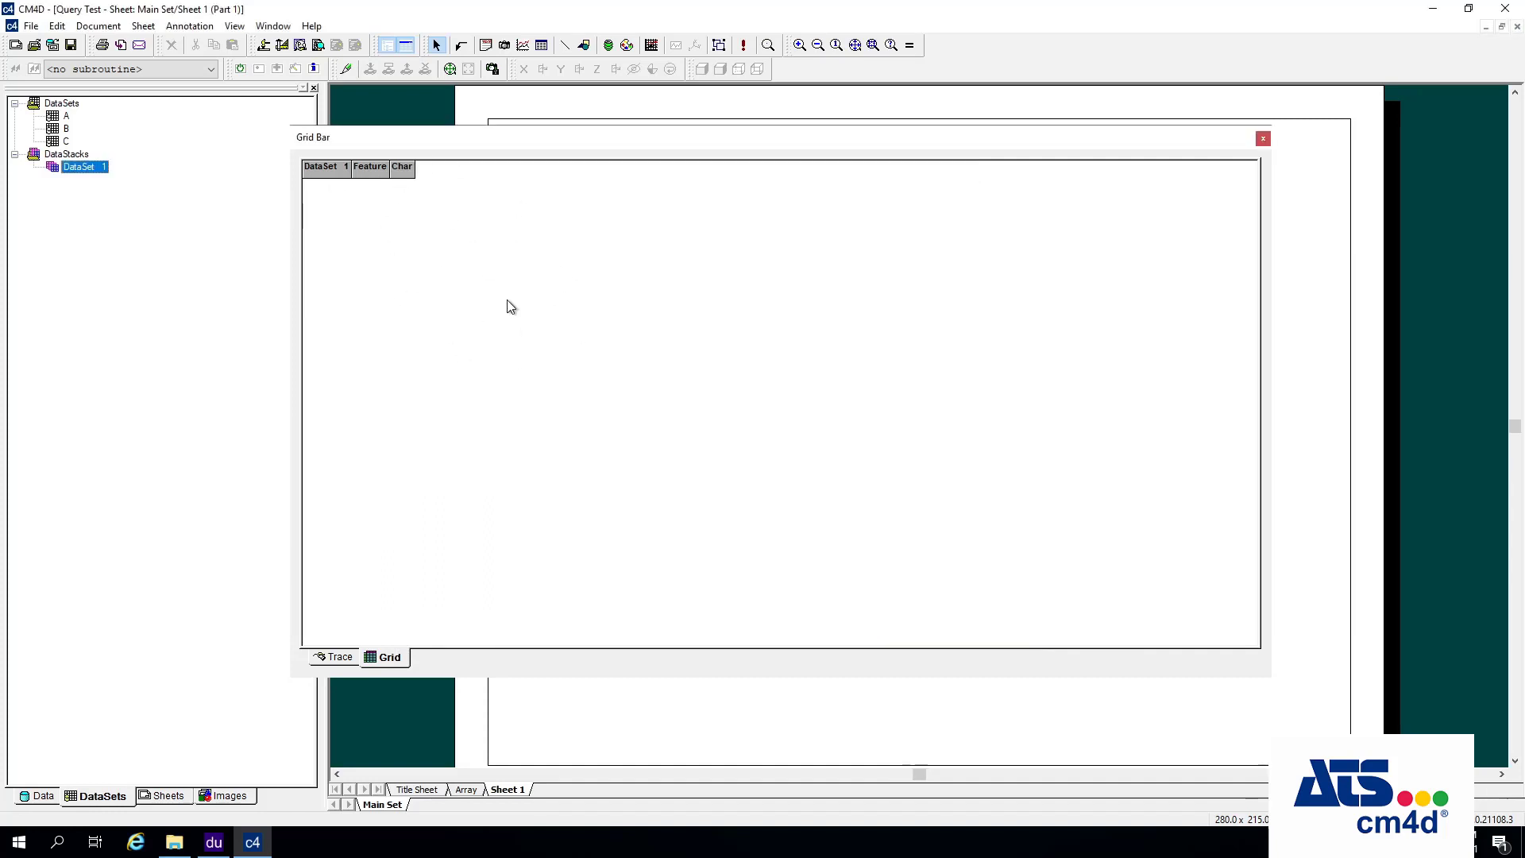
- Add features E5218M0006 to E5218M0010 back to DataSet C's feature list through the DataStack's stacked DataSets, and apply the changes
double_click(97, 169)
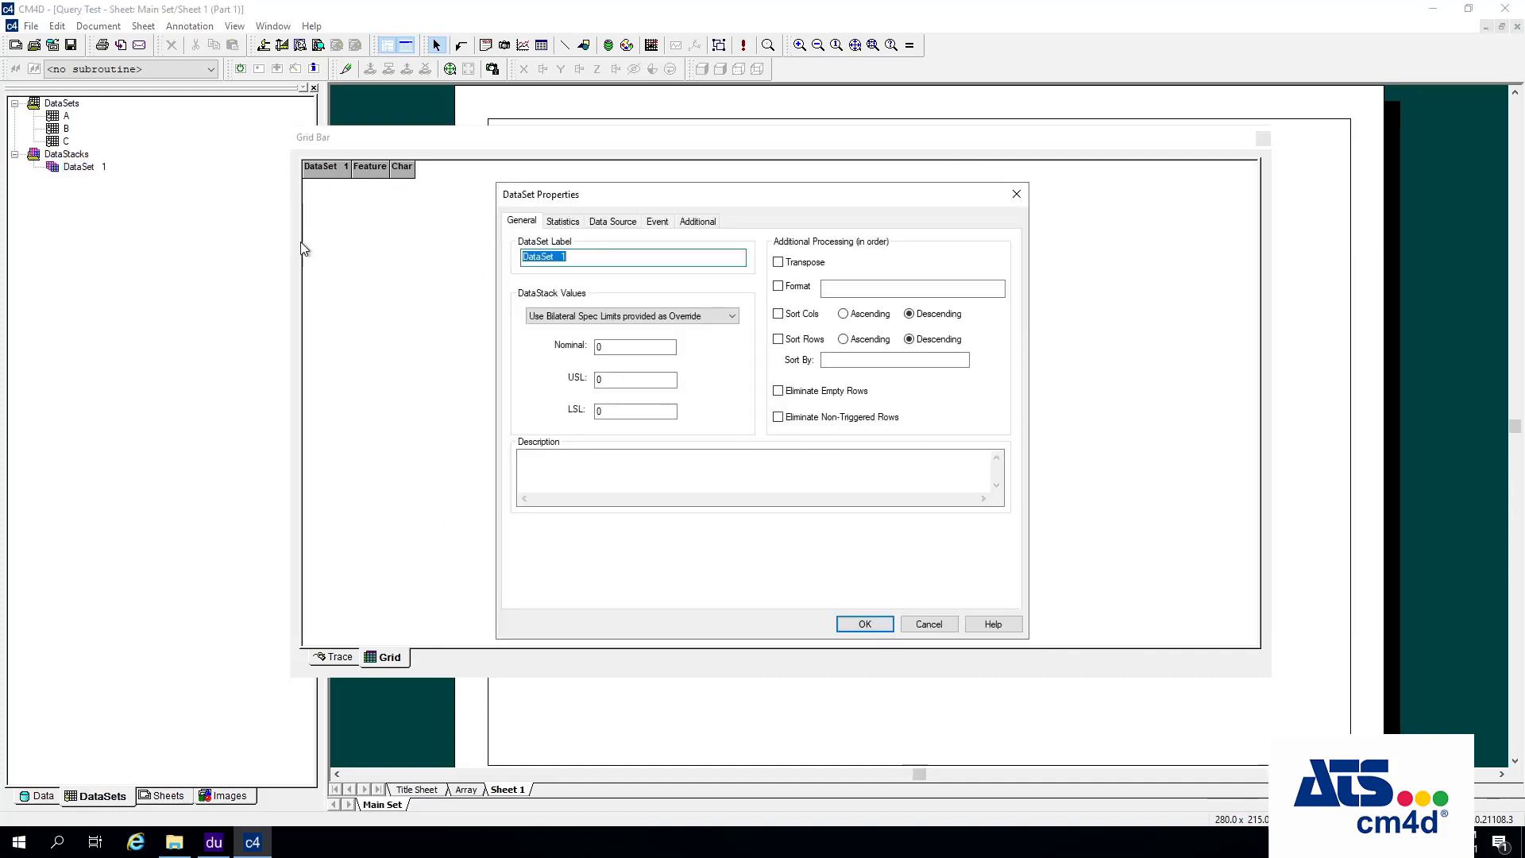
left_click(629, 223)
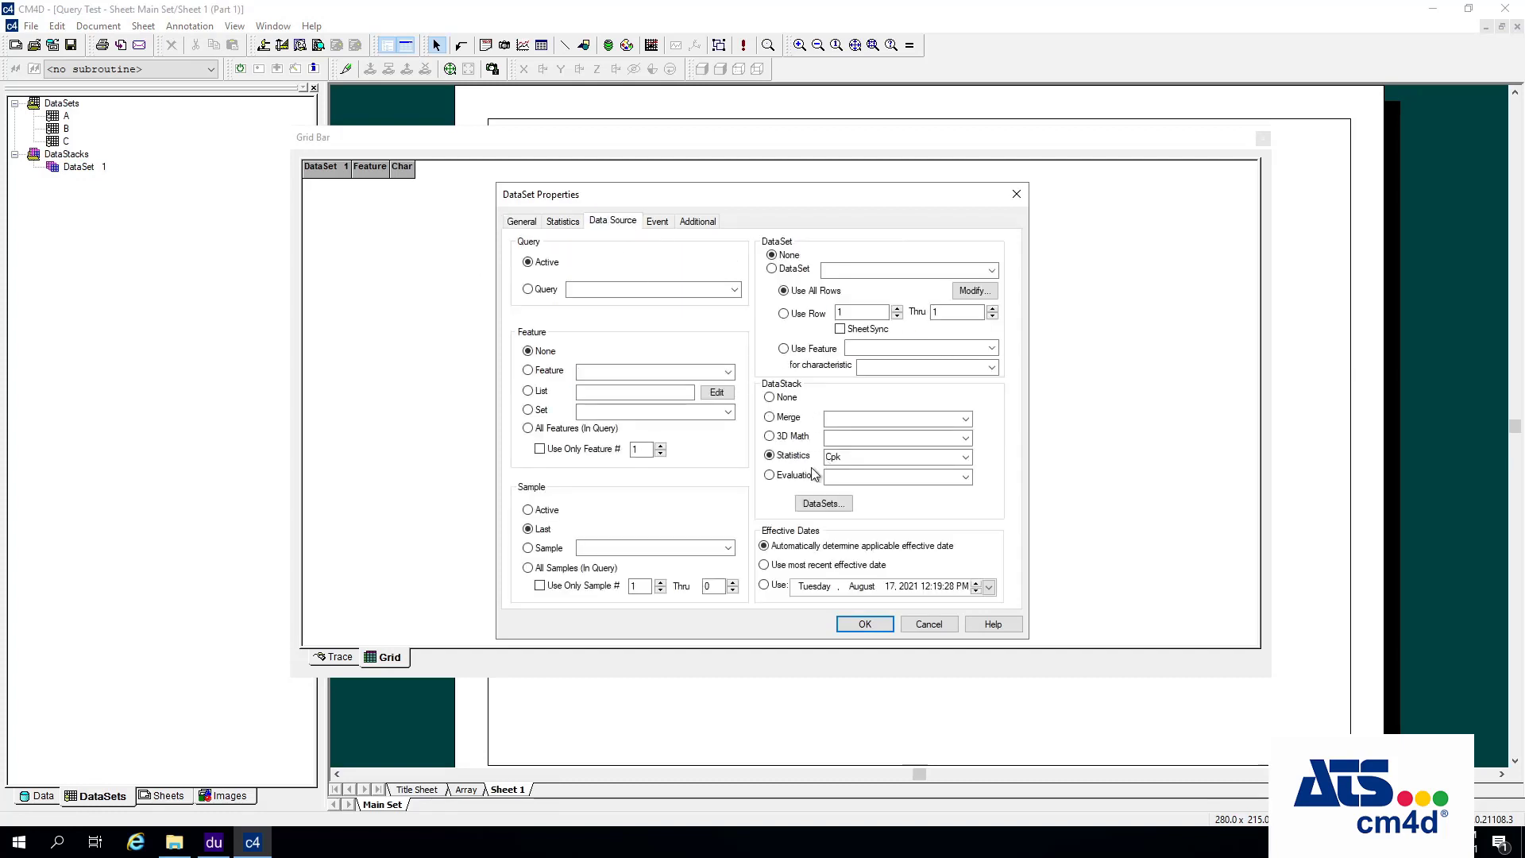
left_click(819, 503)
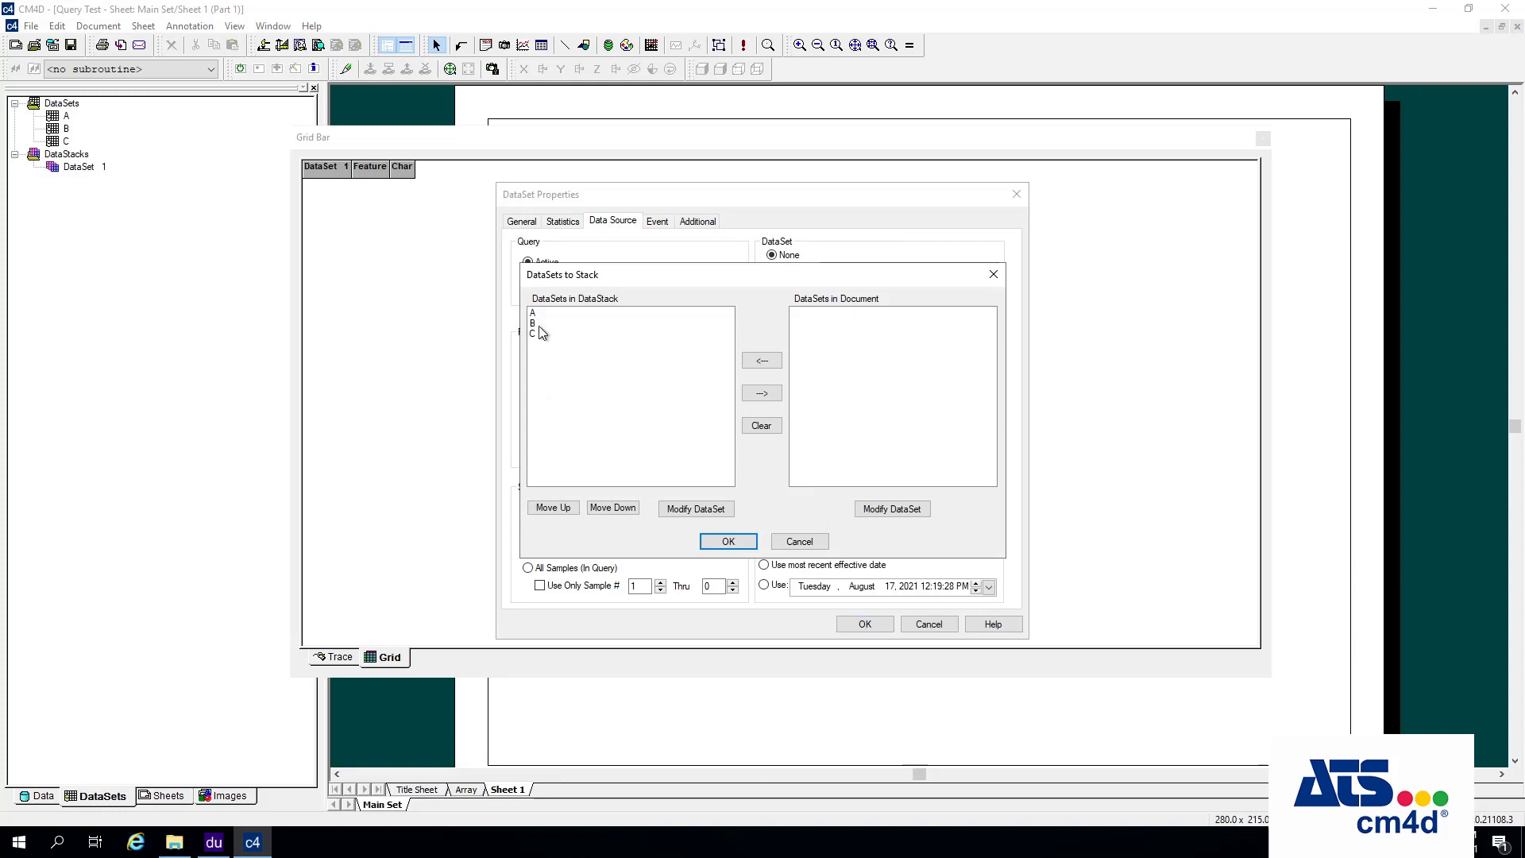
left_click(540, 334)
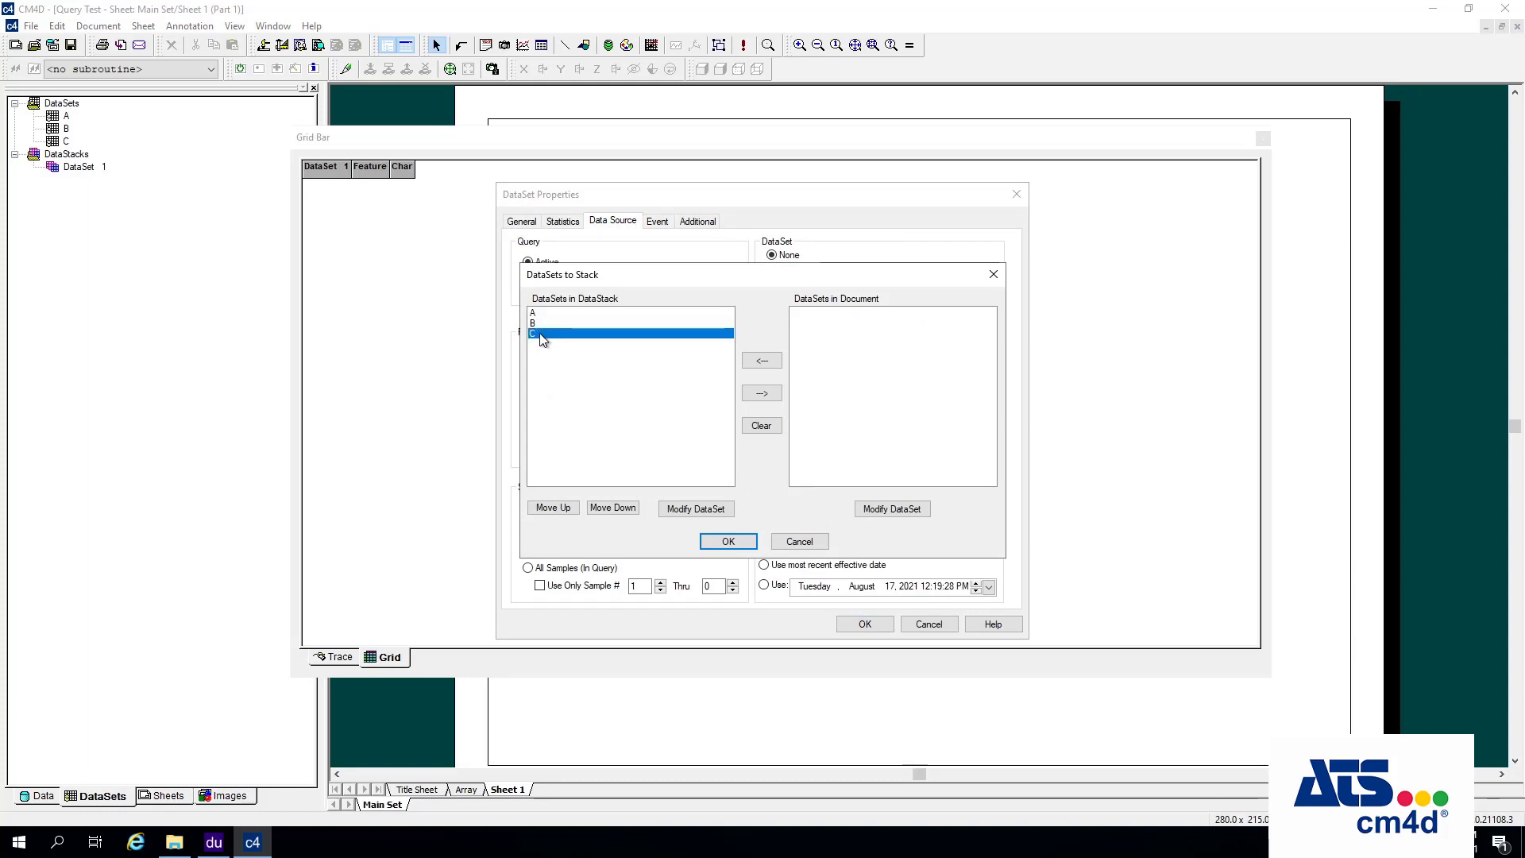
left_click(695, 508)
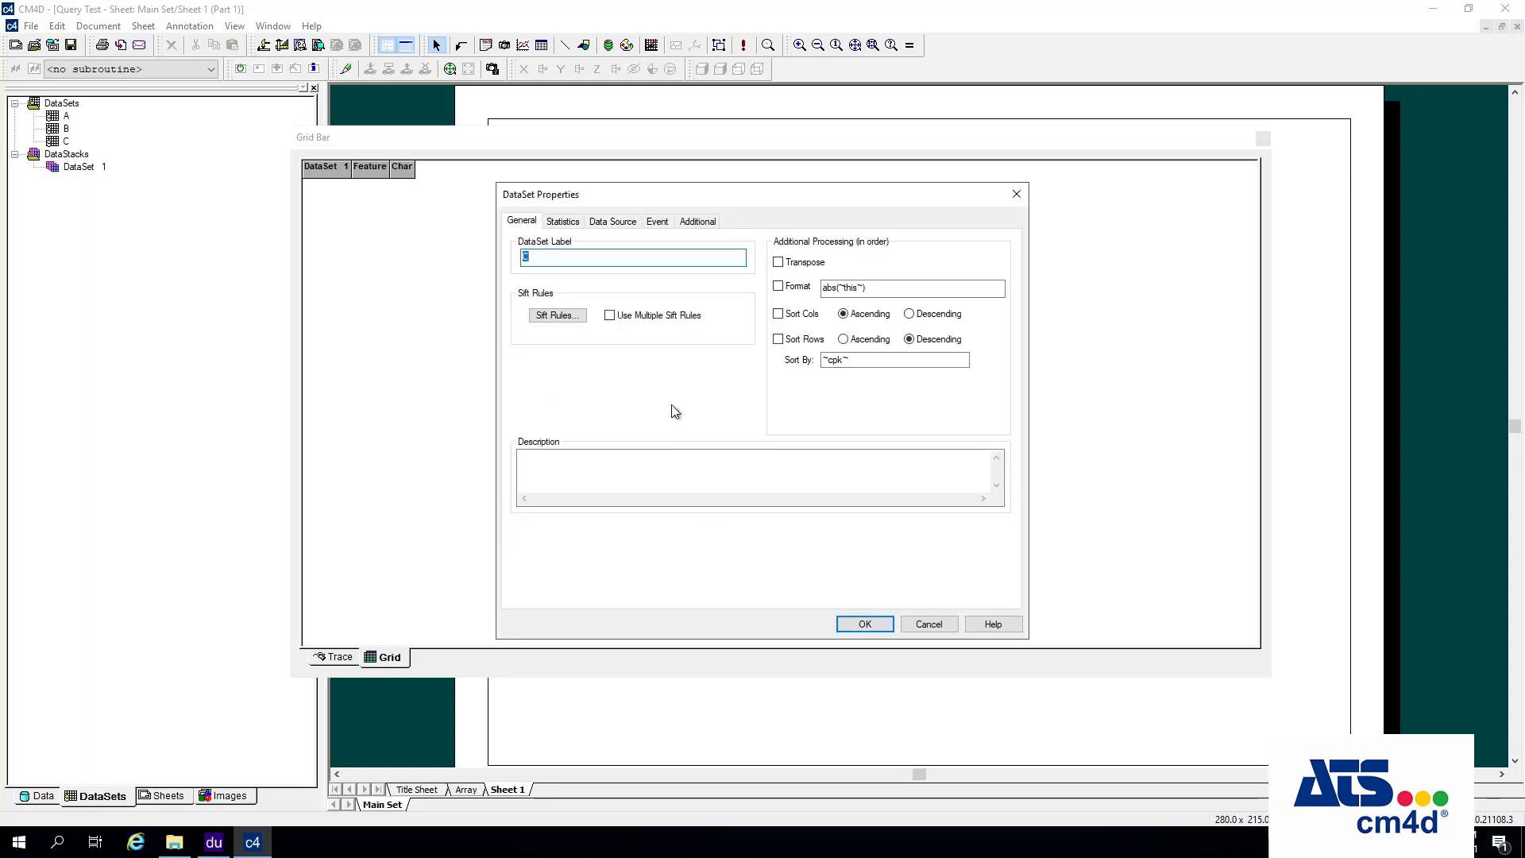
left_click(612, 221)
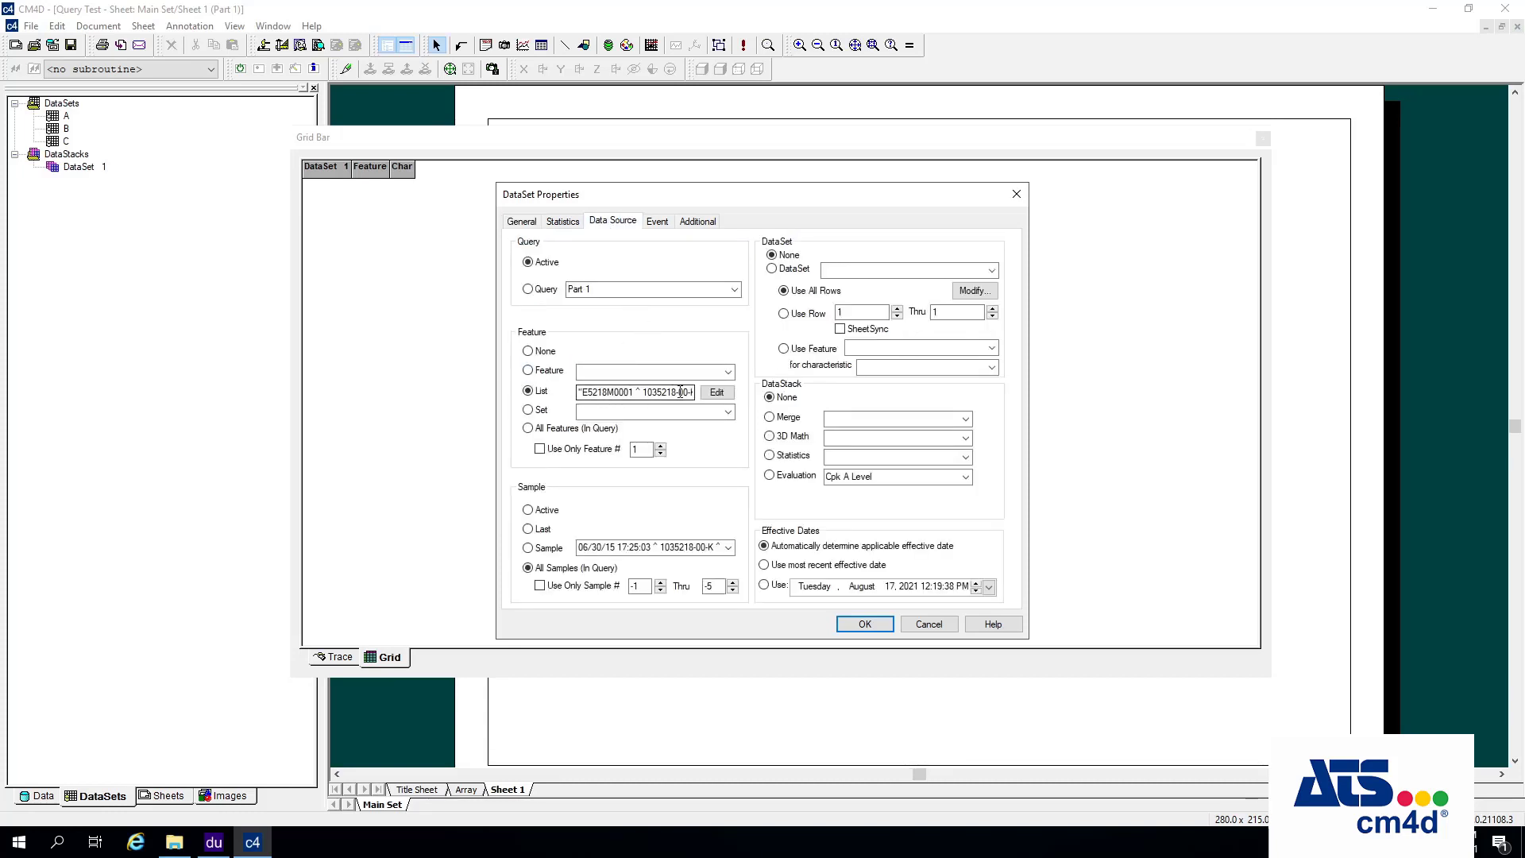
left_click(717, 392)
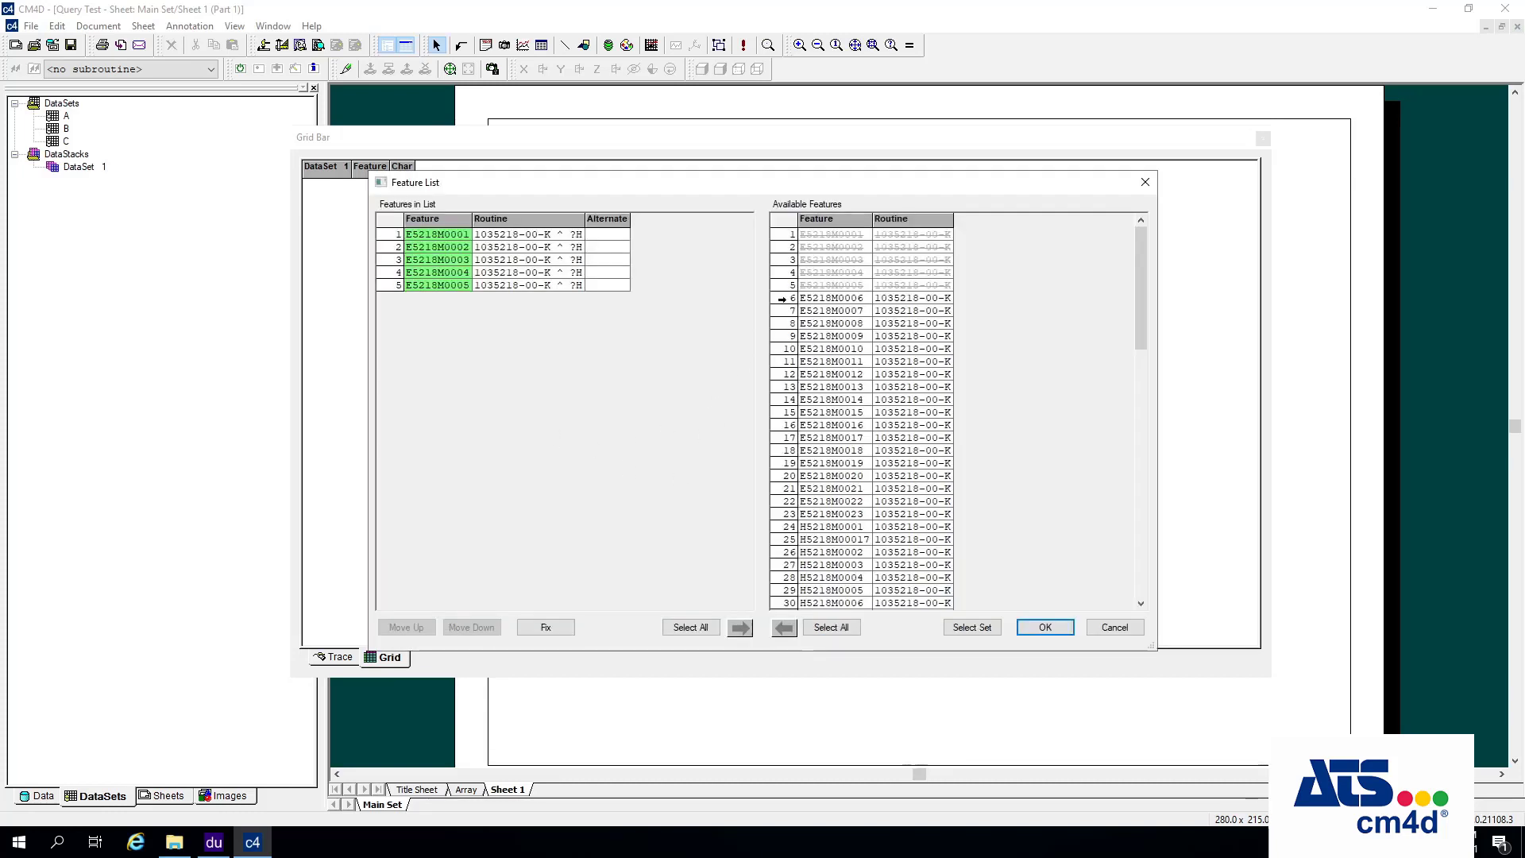
left_click_drag(784, 297, 785, 348)
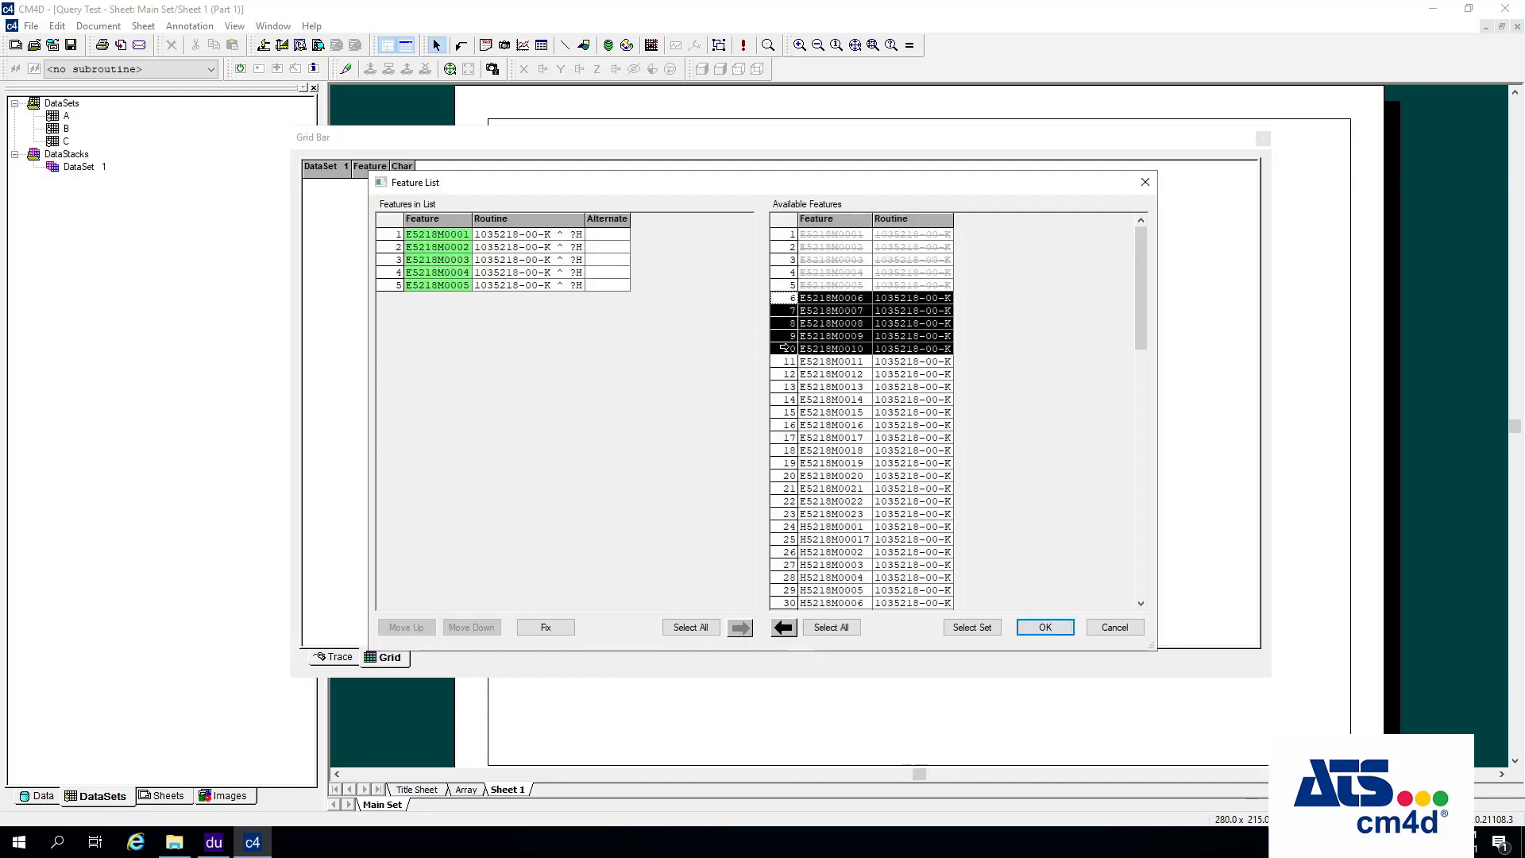
left_click(784, 627)
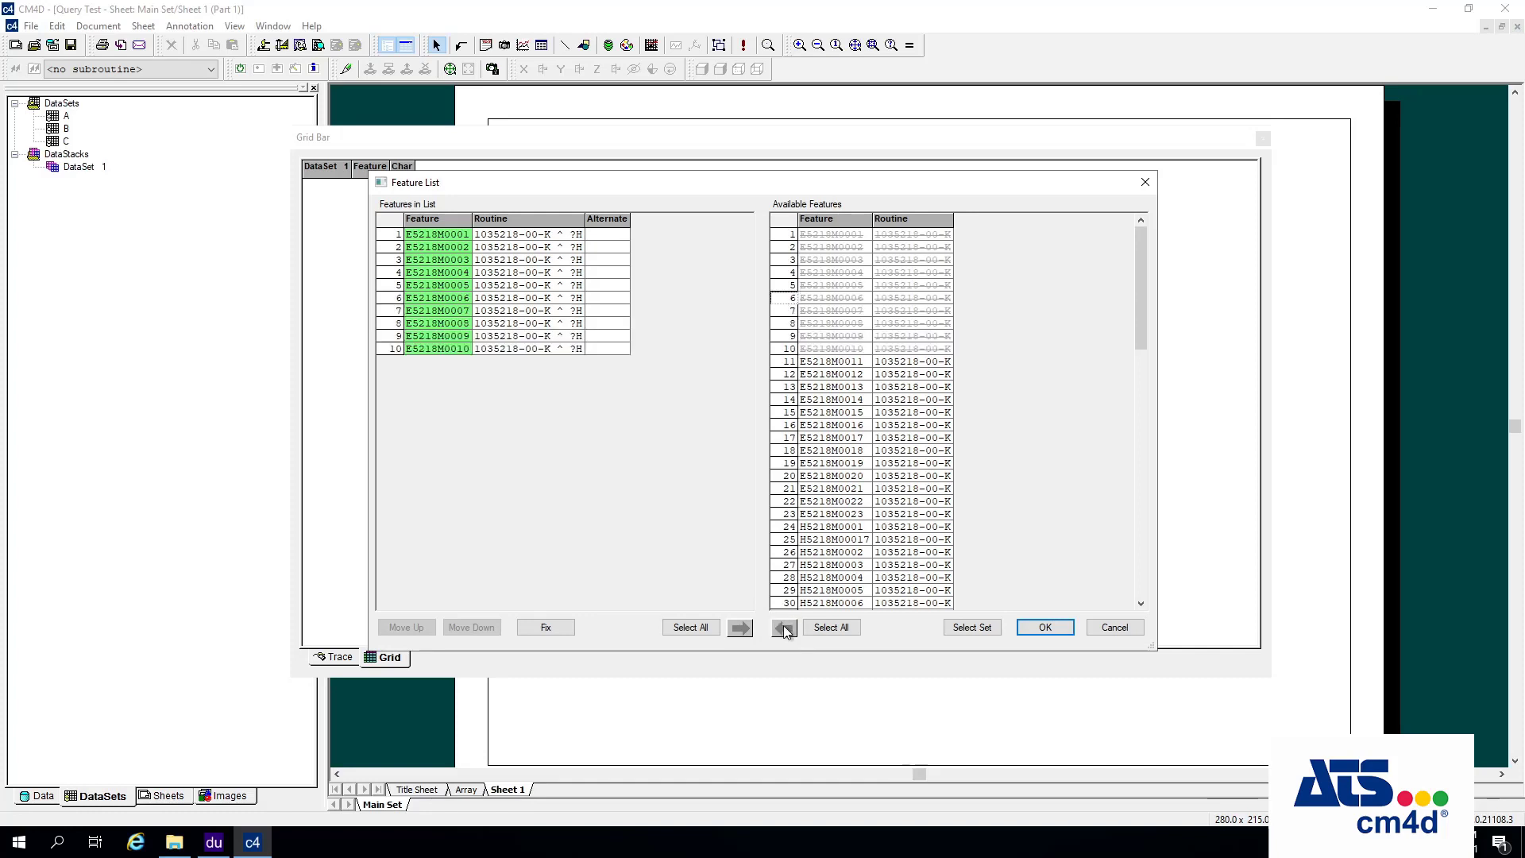
left_click(1055, 624)
left_click(860, 624)
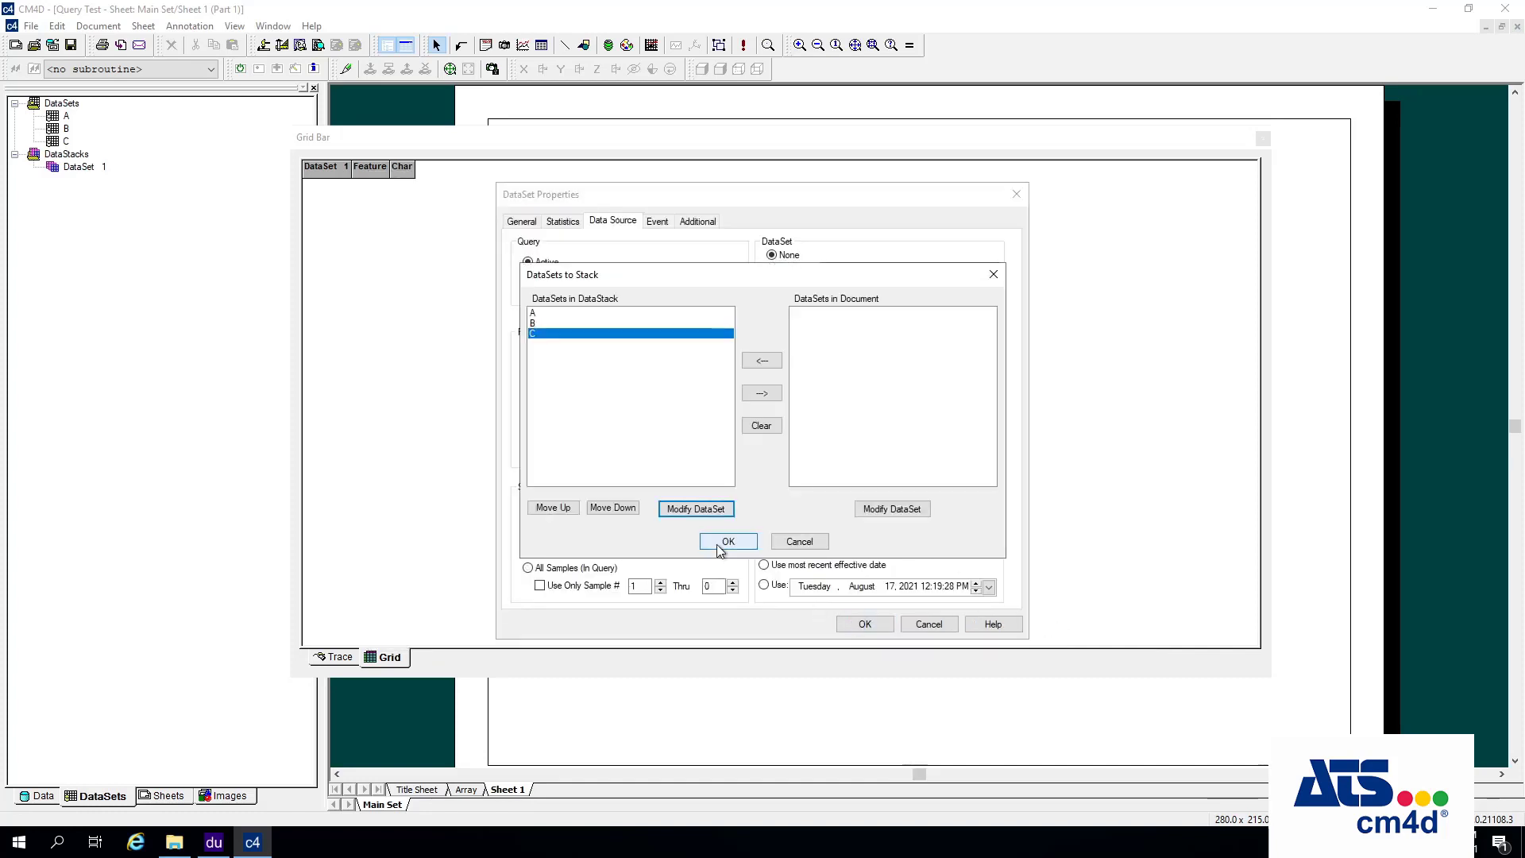
left_click(715, 534)
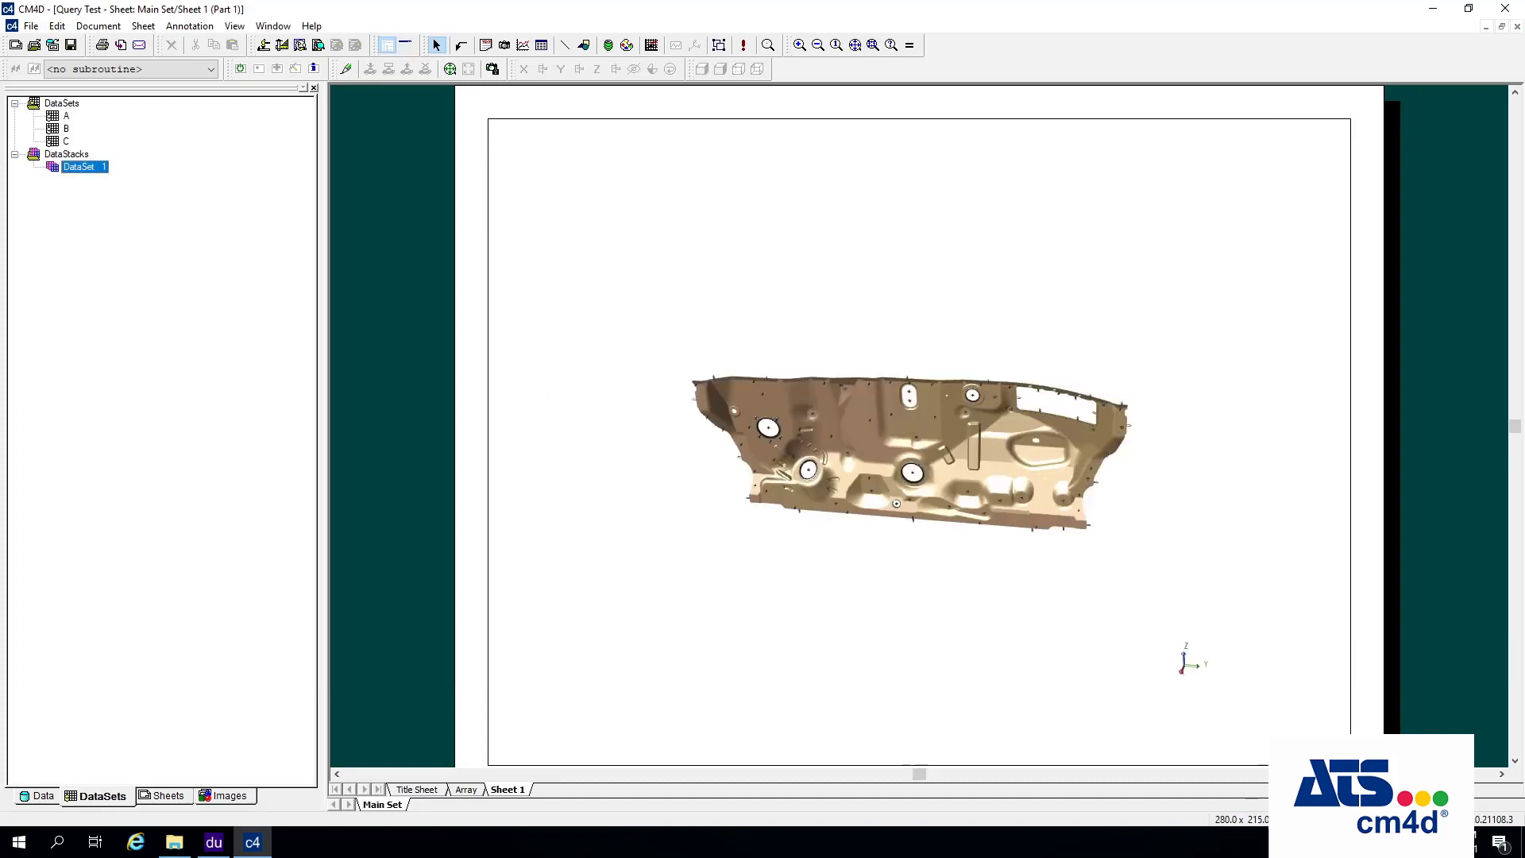
- Switch the DataStack's operation from Merge to Evaluation and choose Tally as the evaluation type
double_click(82, 168)
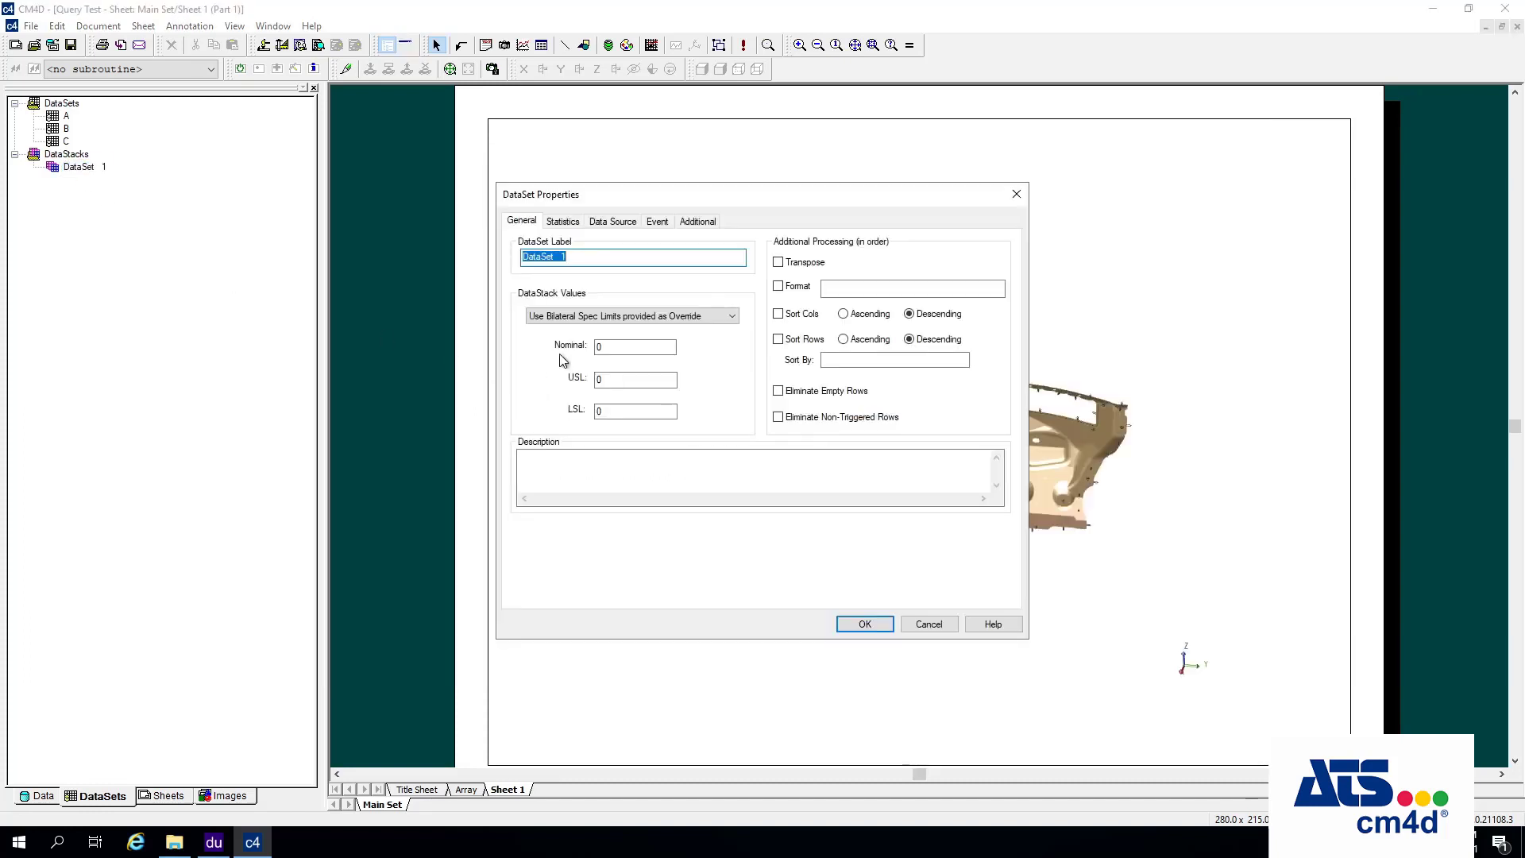
left_click(612, 226)
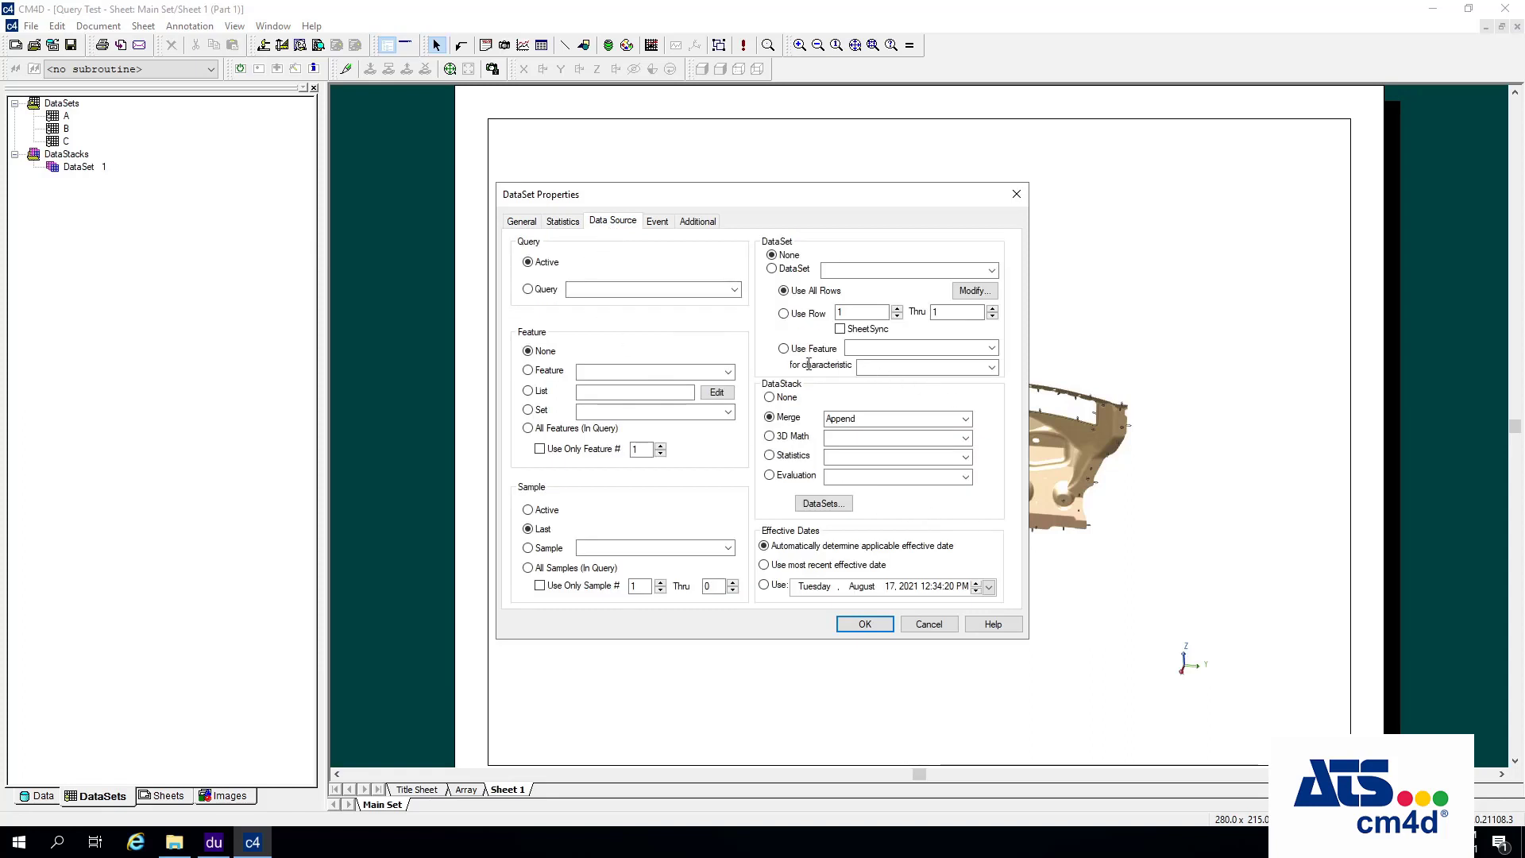
left_click(769, 475)
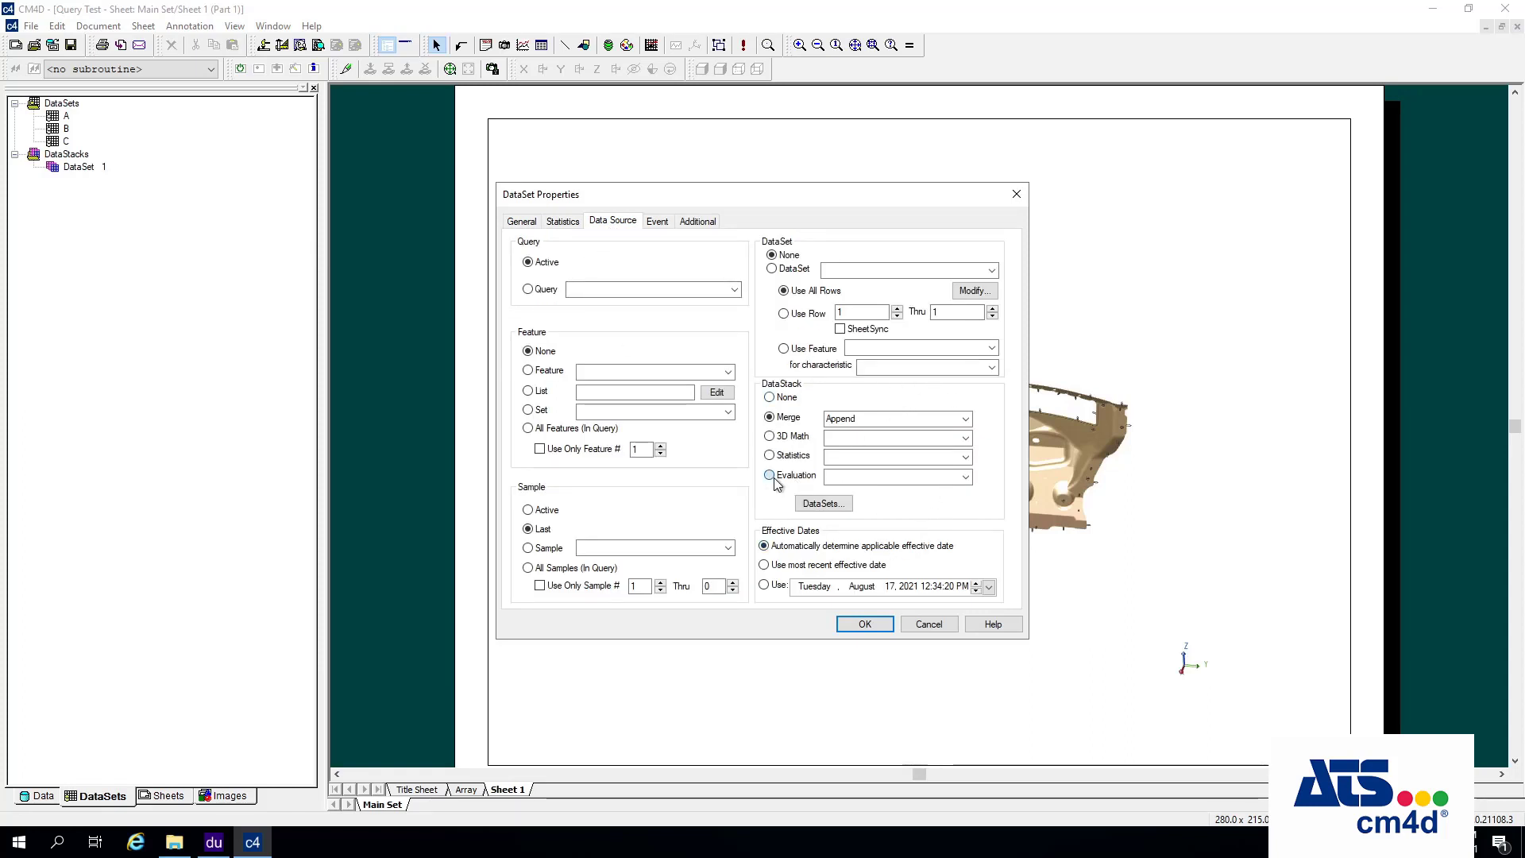
left_click(965, 477)
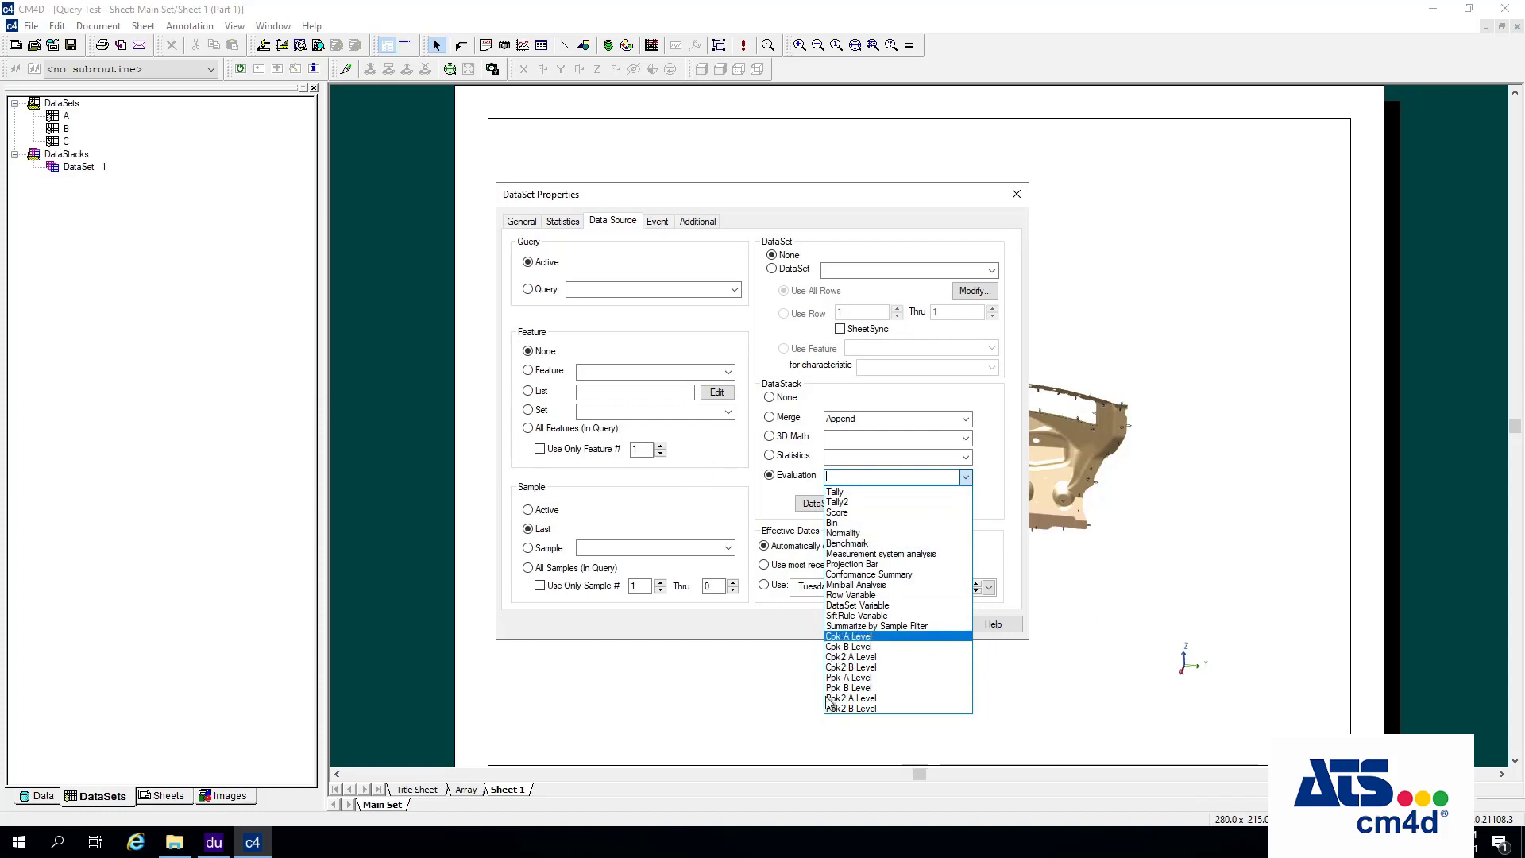
left_click(838, 494)
- Remove DataSets B and C from the DataStack so only A stays stacked, and apply the properties
left_click(822, 503)
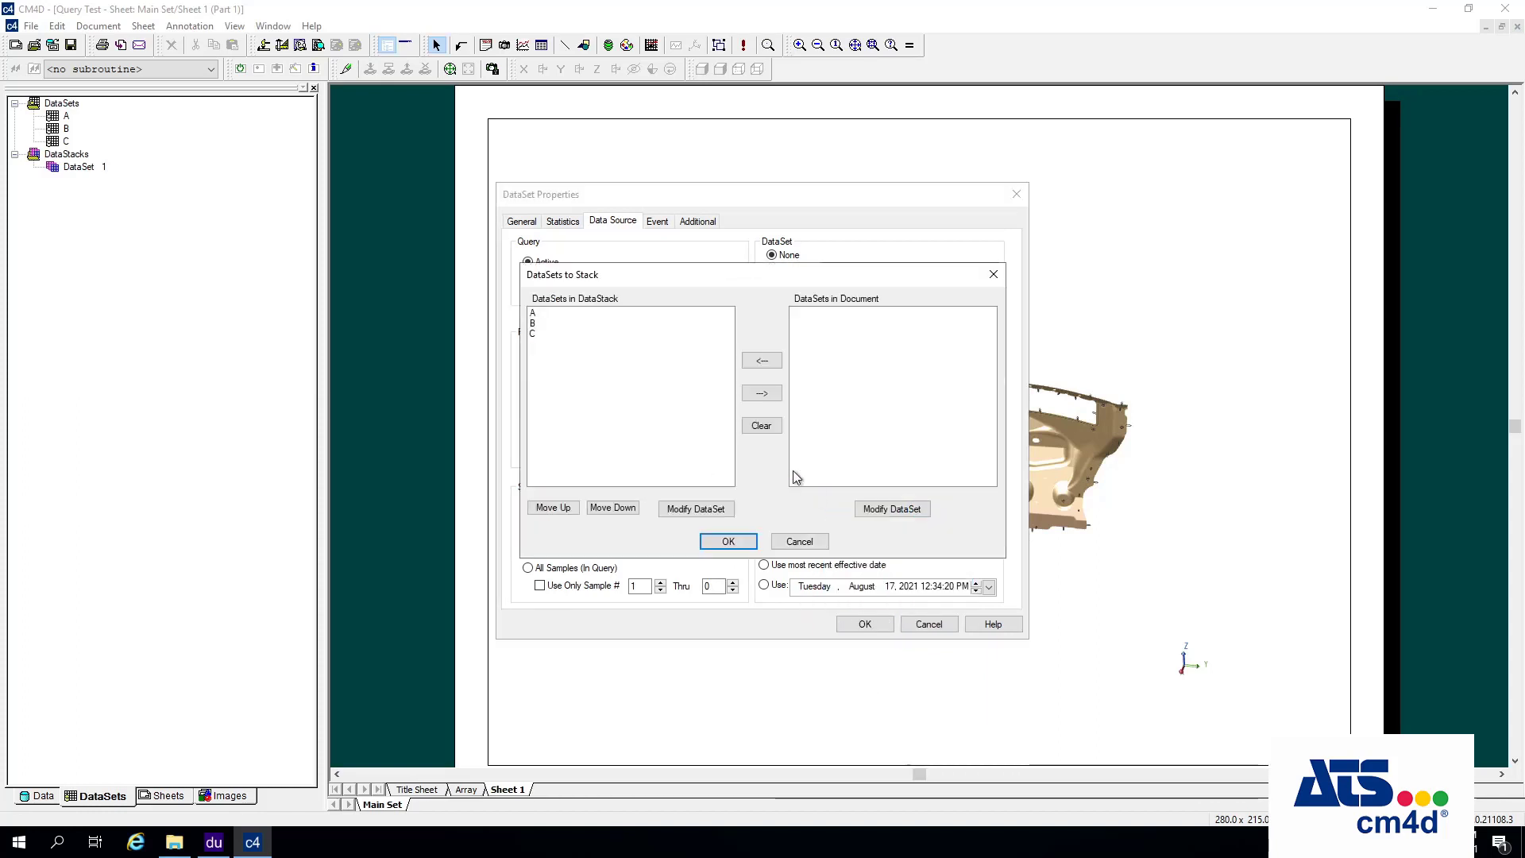
double_click(547, 323)
double_click(546, 322)
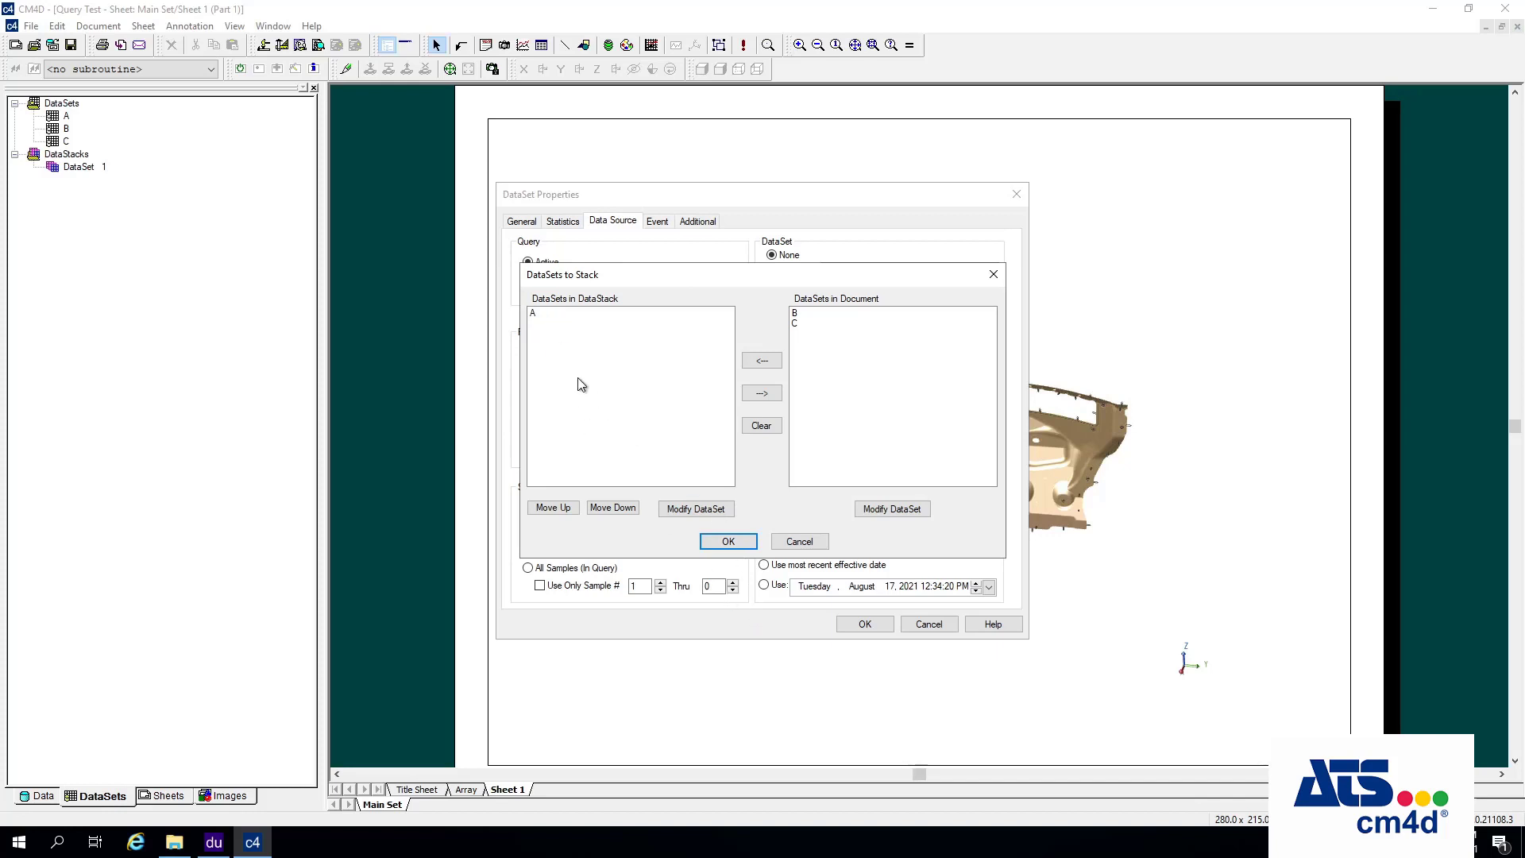
left_click(731, 542)
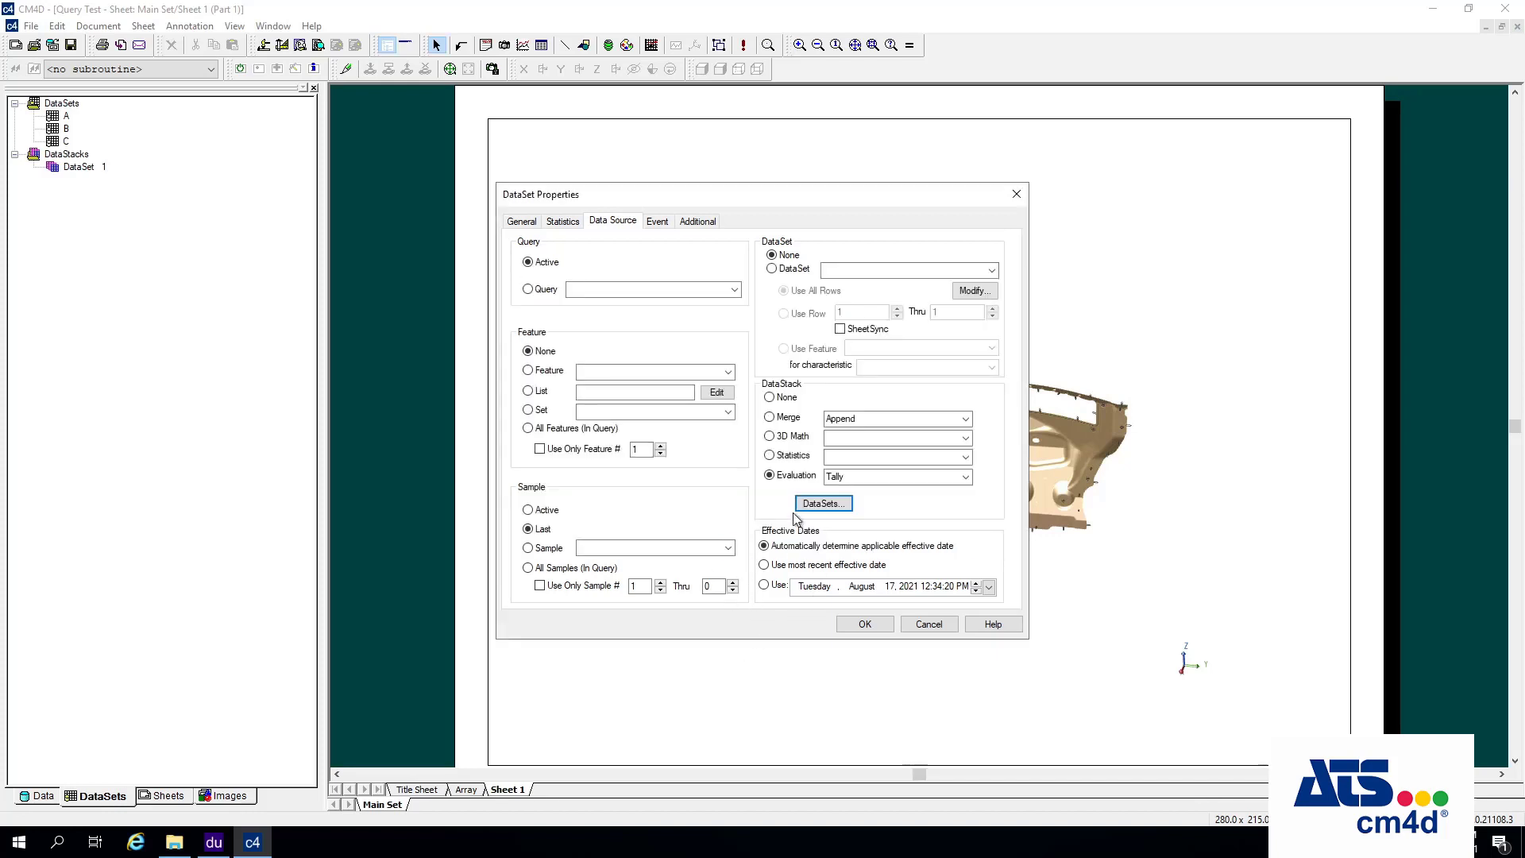
left_click(865, 624)
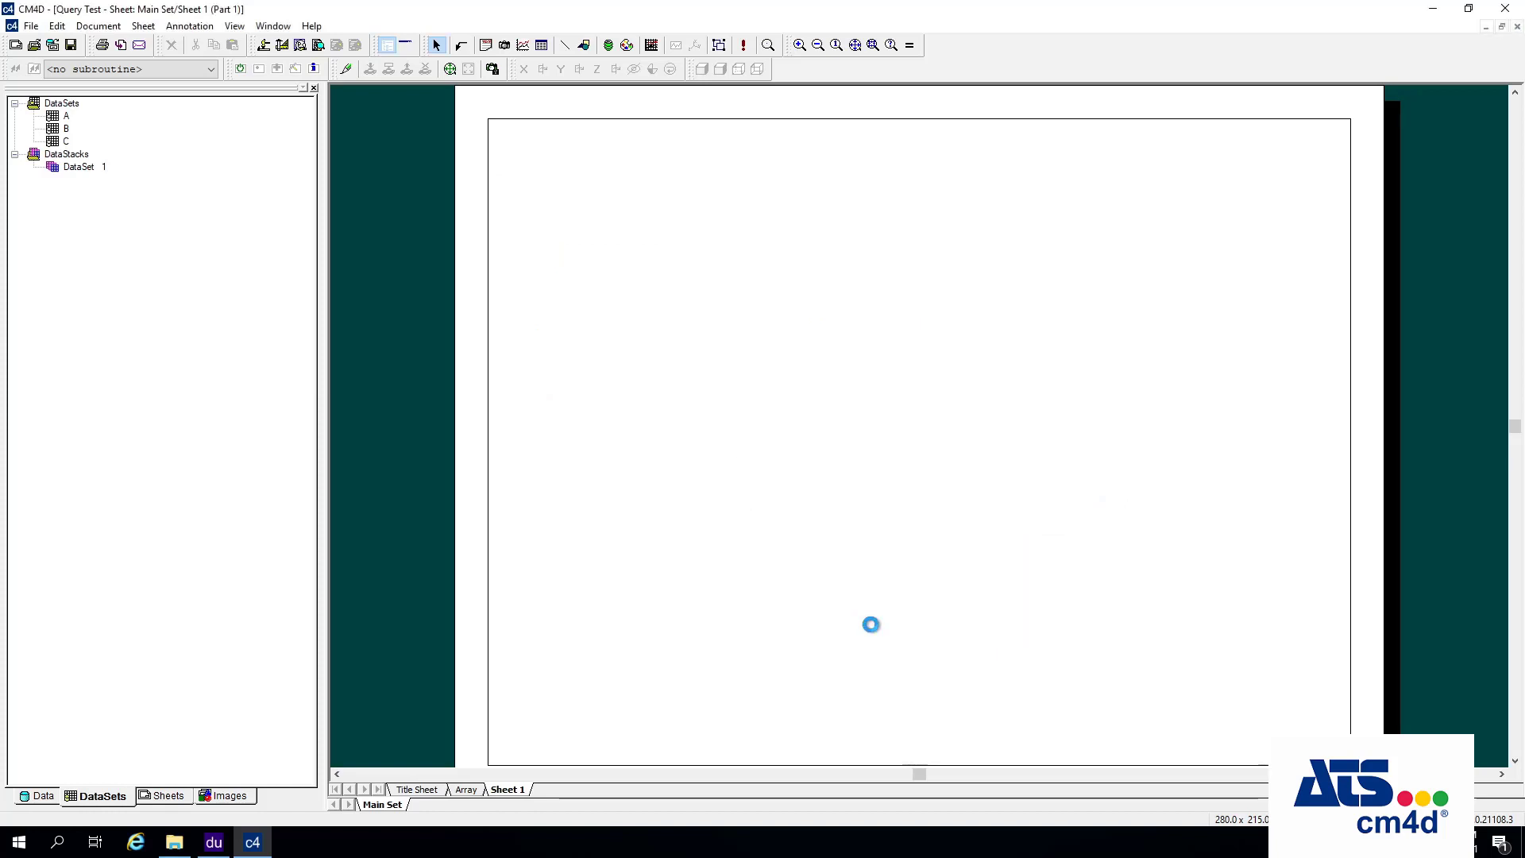
- View the DataStack in the grid and examine the Tally values in its three rows
right_click(81, 168)
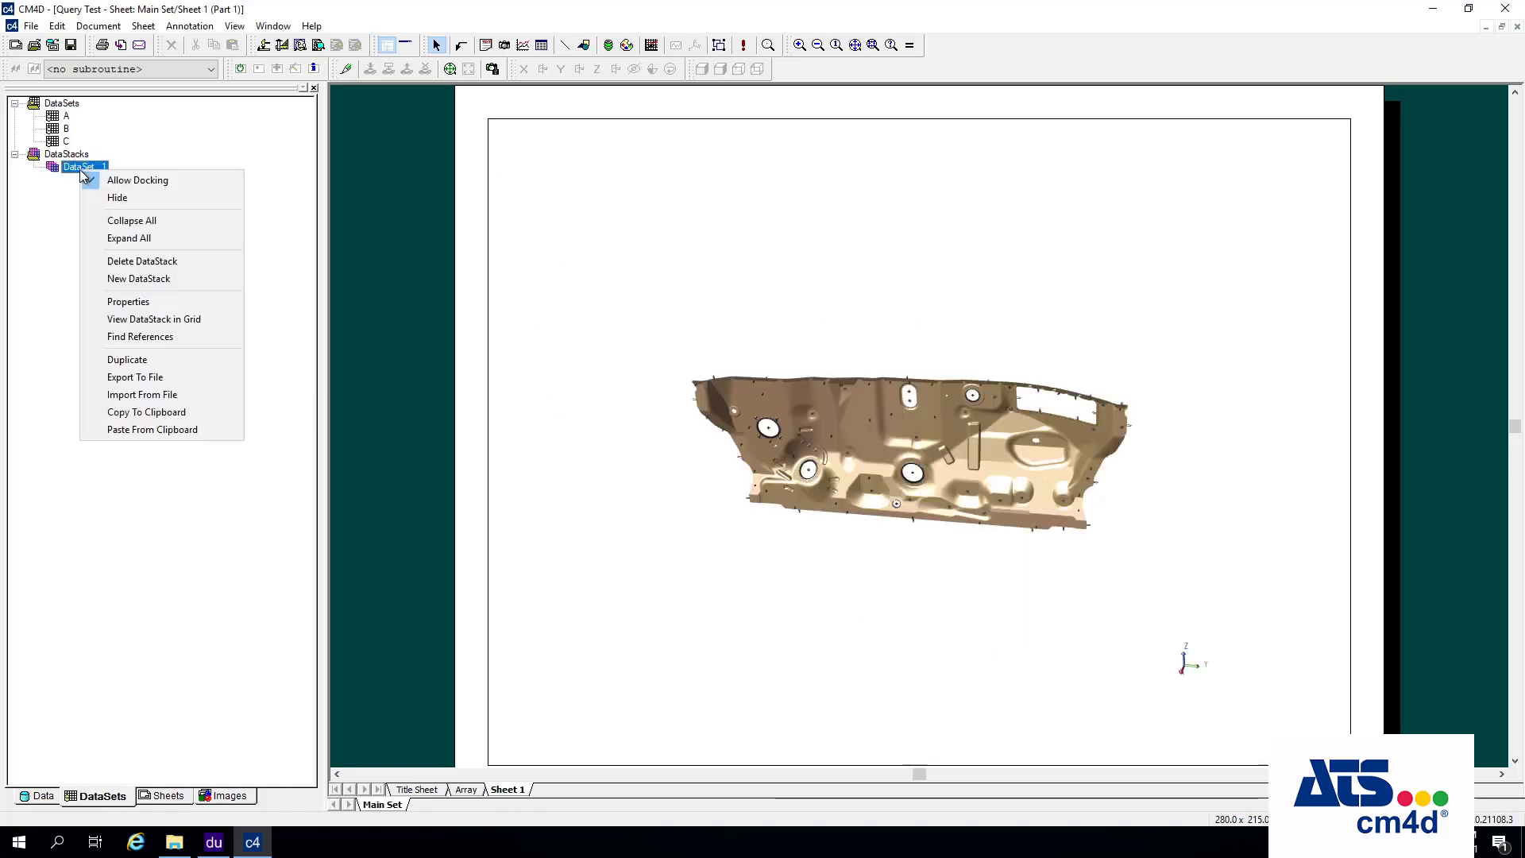
left_click(150, 319)
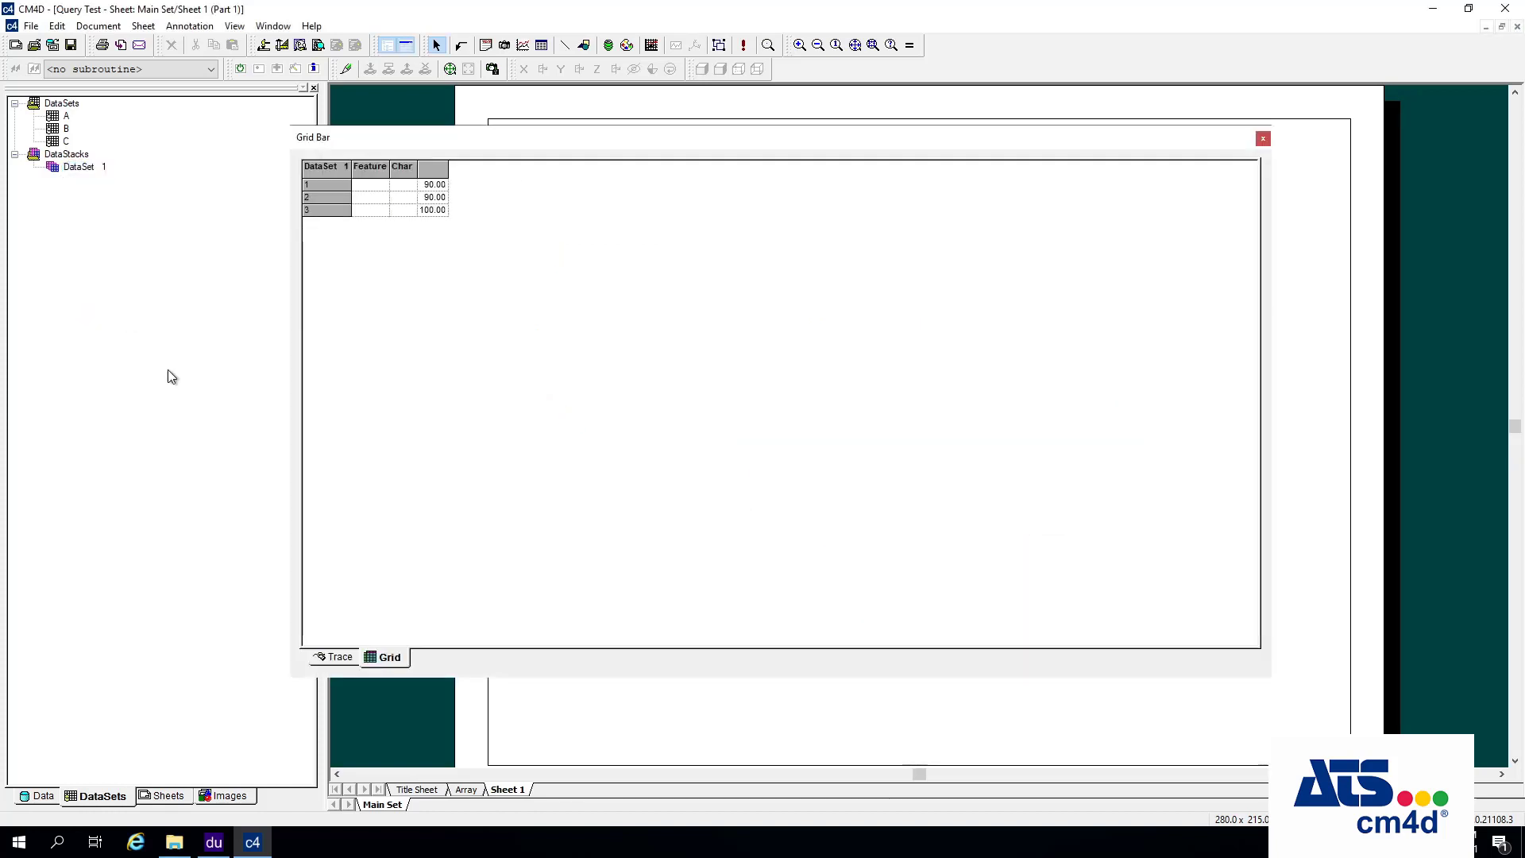
left_click(434, 185)
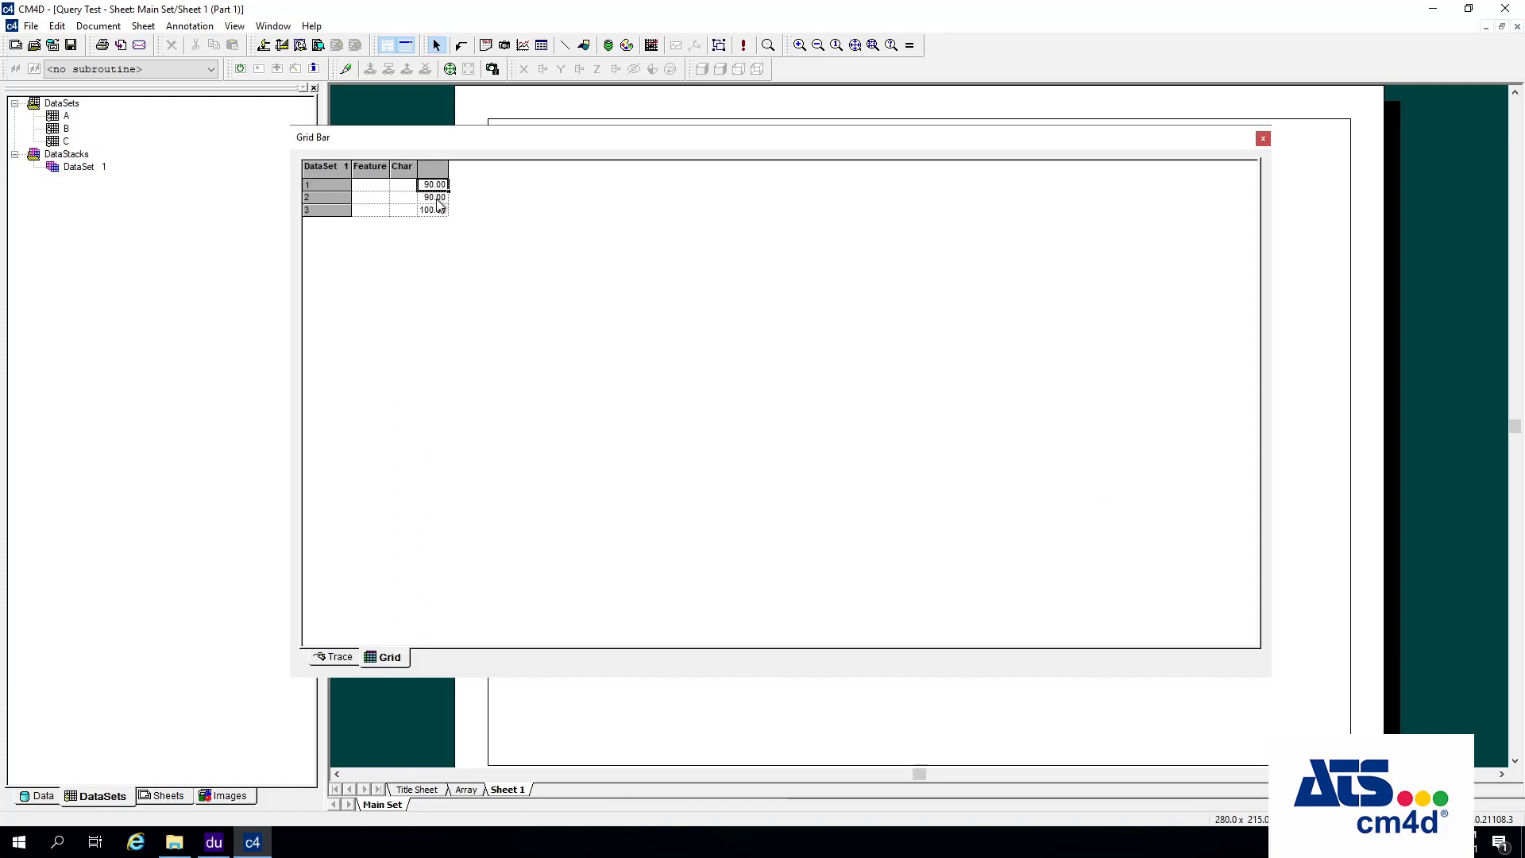
left_click(434, 197)
left_click(439, 210)
left_click(438, 200)
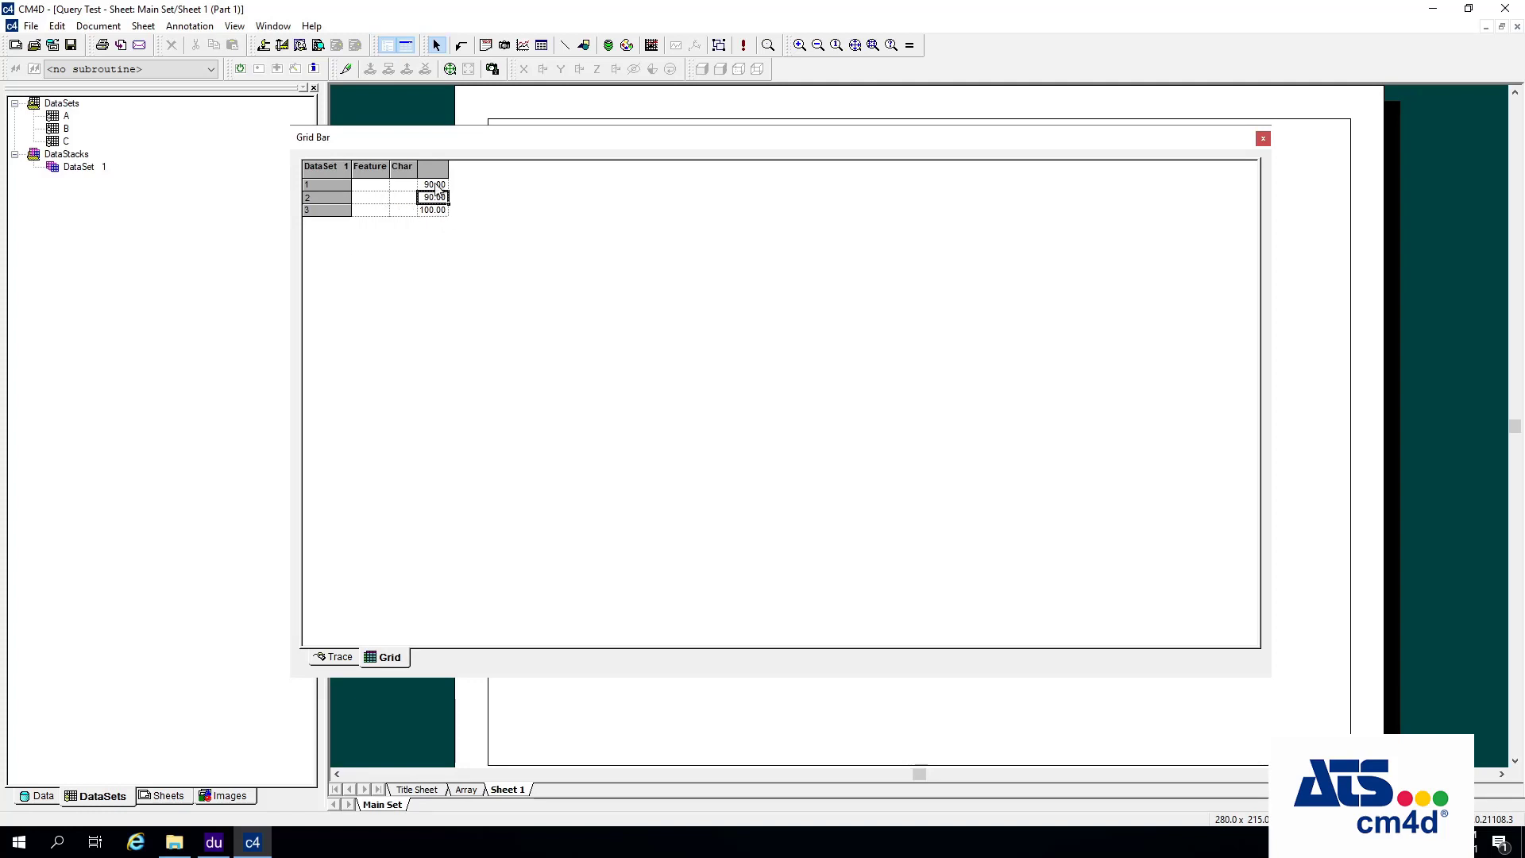
- Change the DataStack's evaluation type to Score in its data source properties
right_click(67, 168)
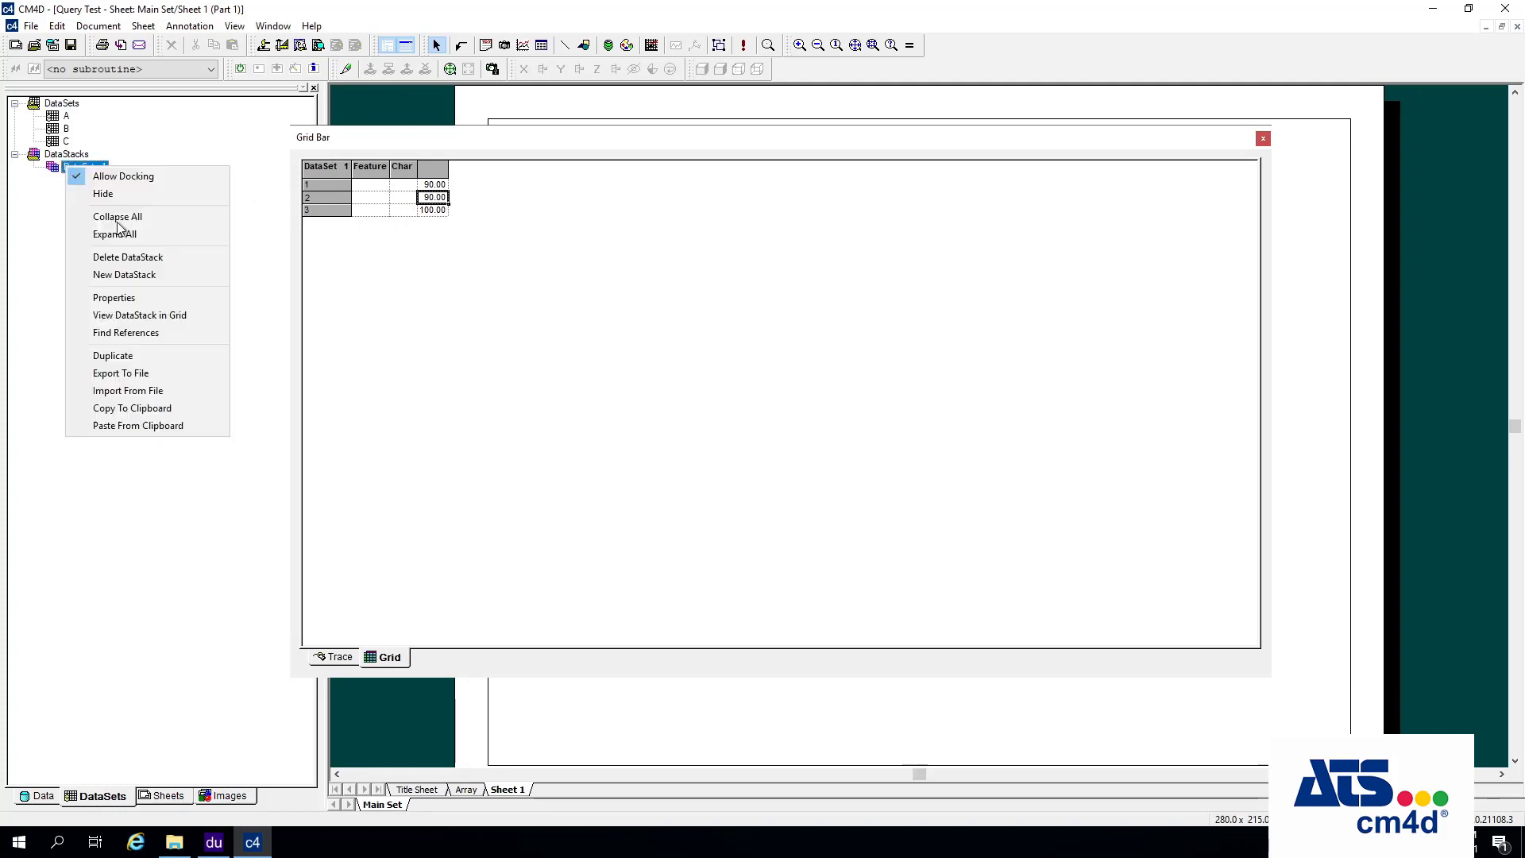
left_click(57, 172)
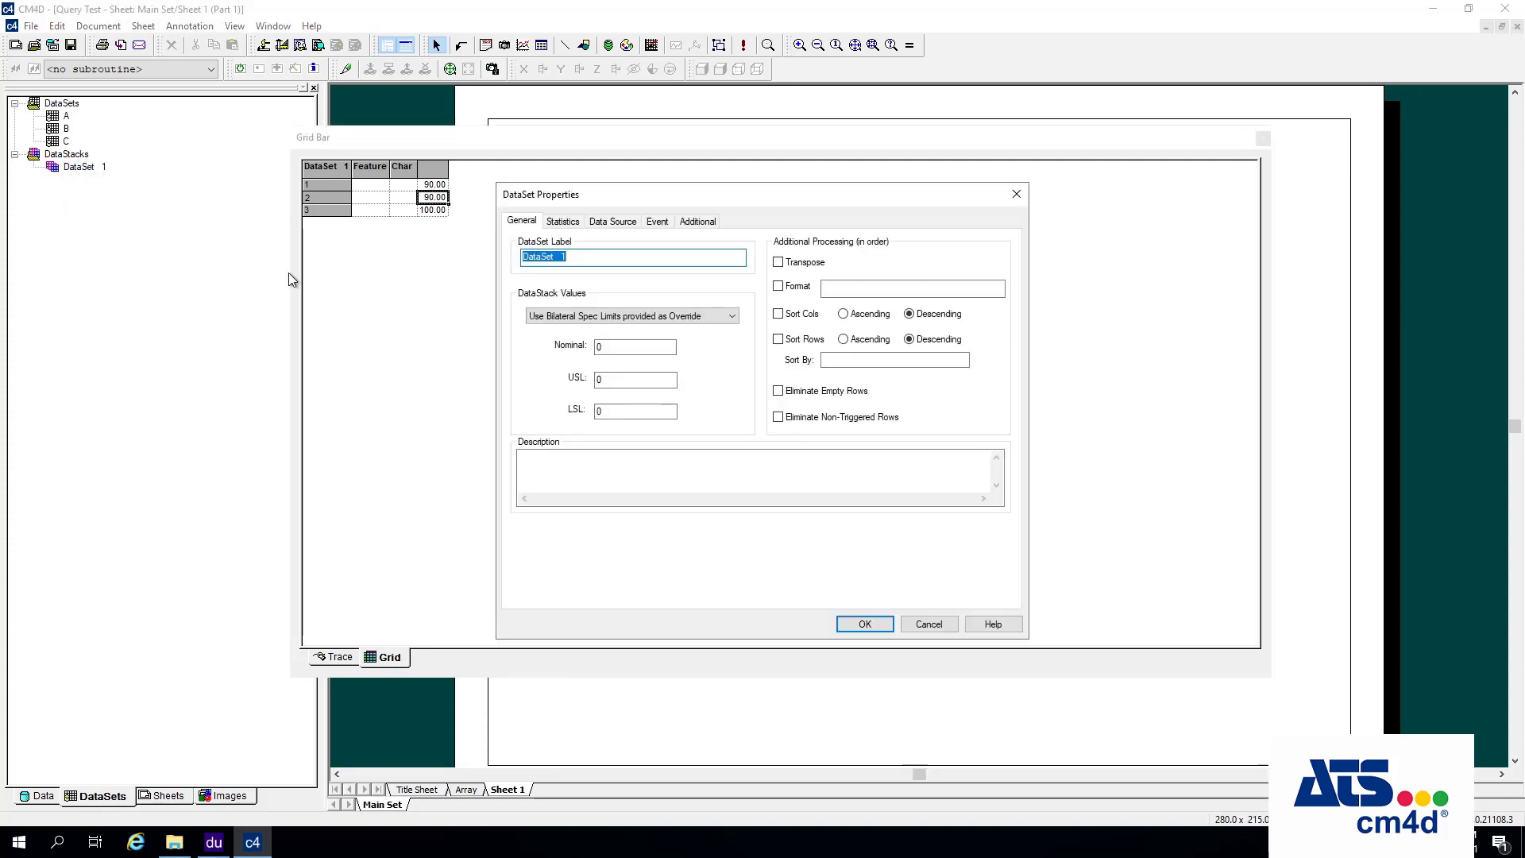
left_click(612, 220)
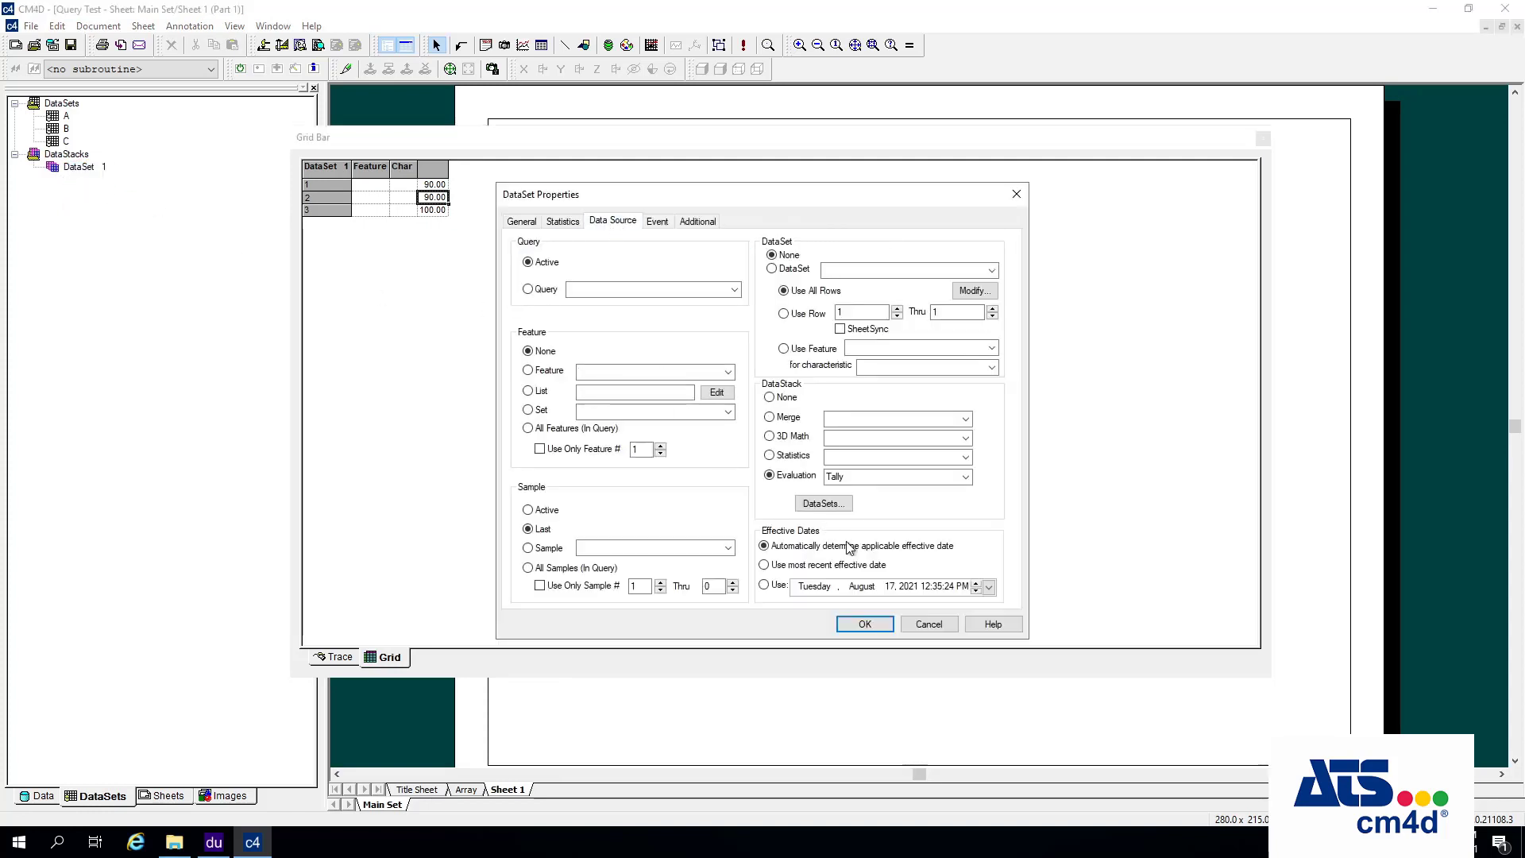
left_click(965, 477)
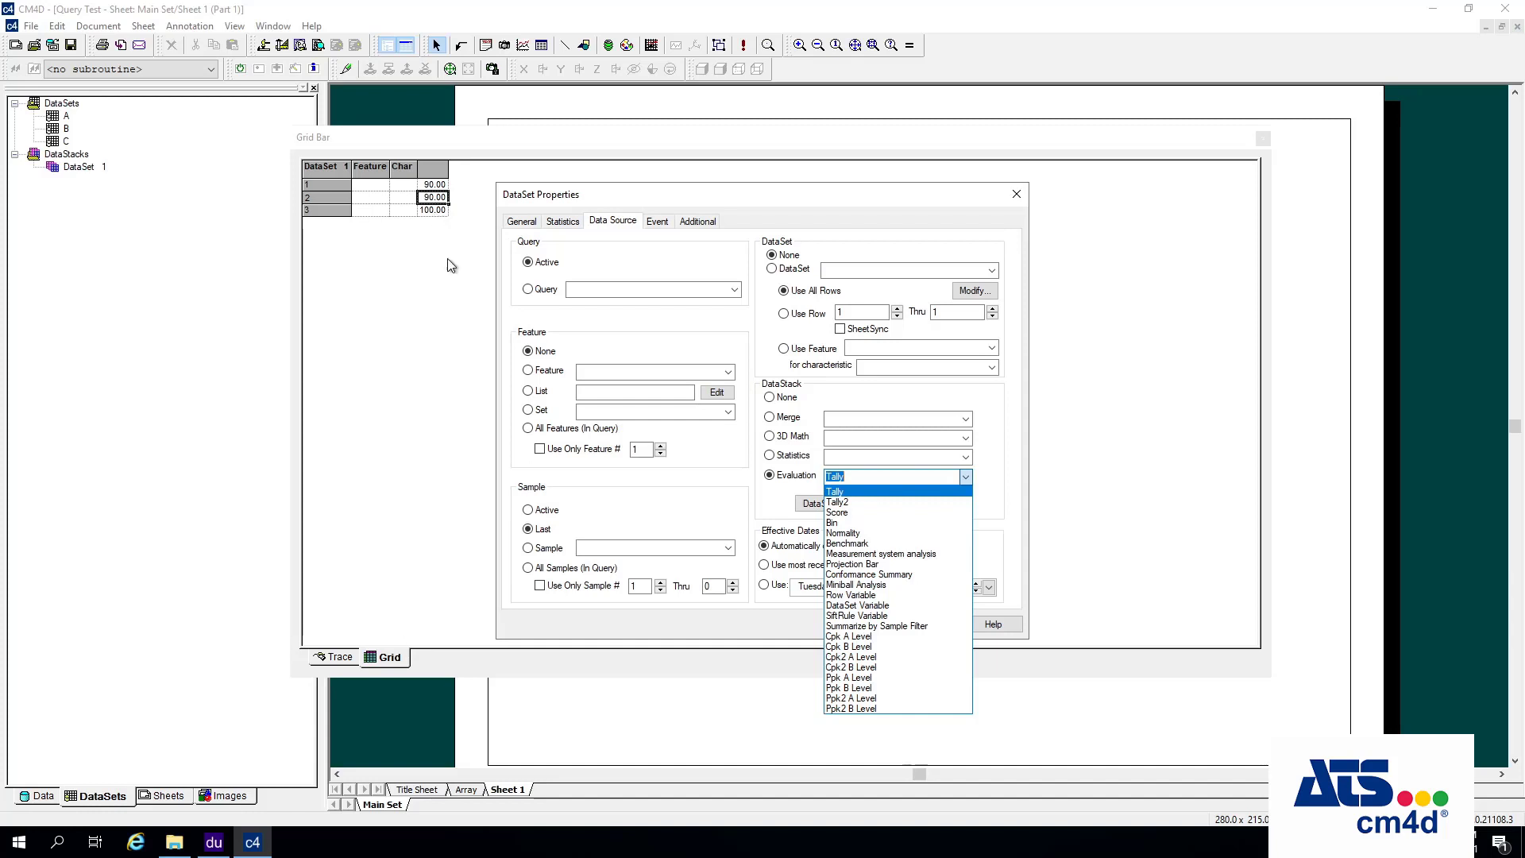
left_click(856, 512)
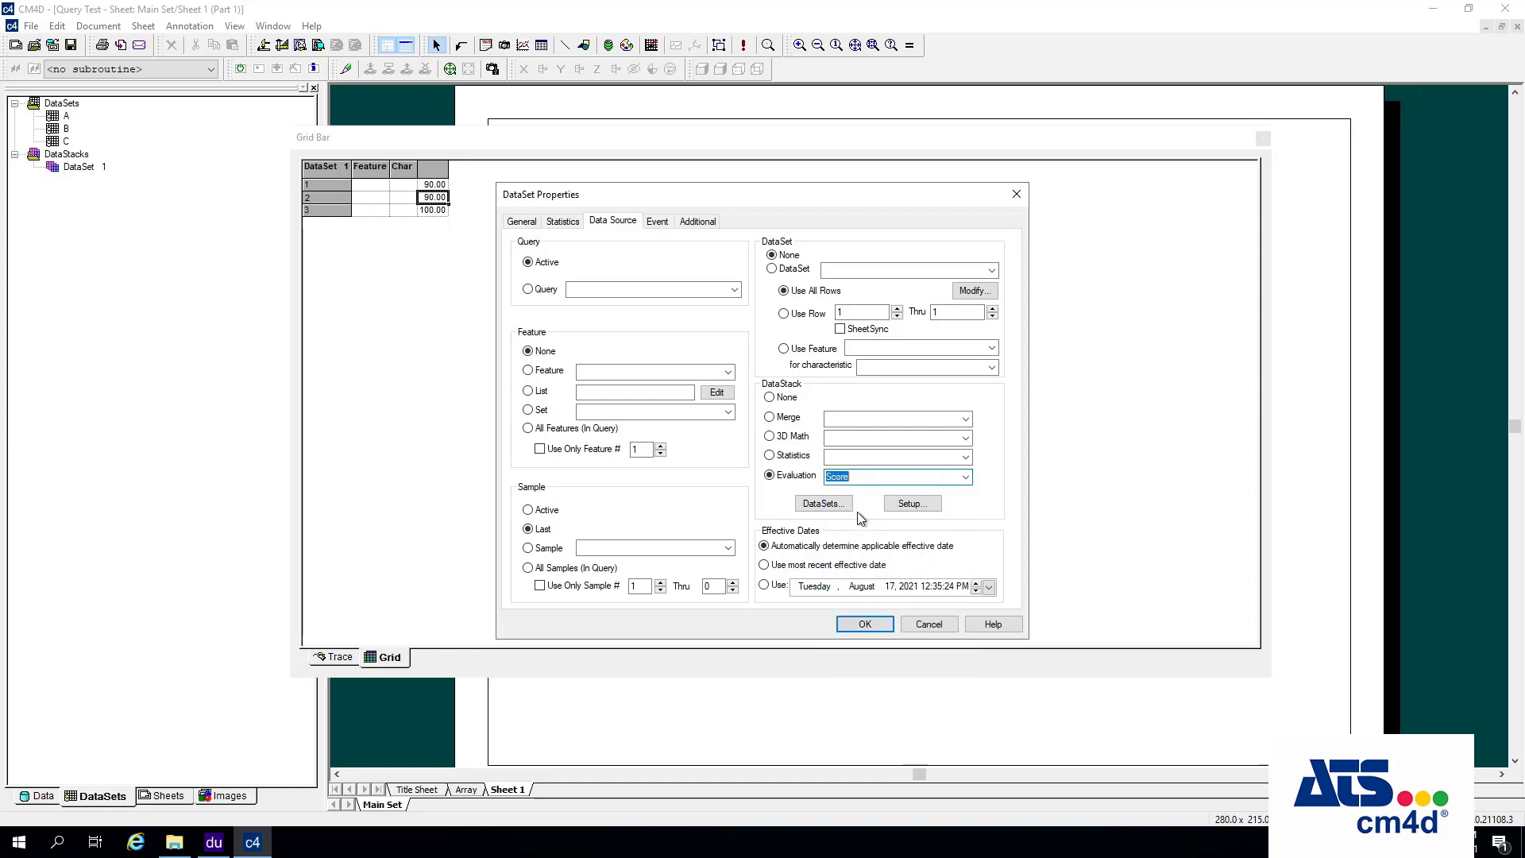
- Check which scores are available in the Score evaluation's setup, and leave without selecting one
left_click(911, 504)
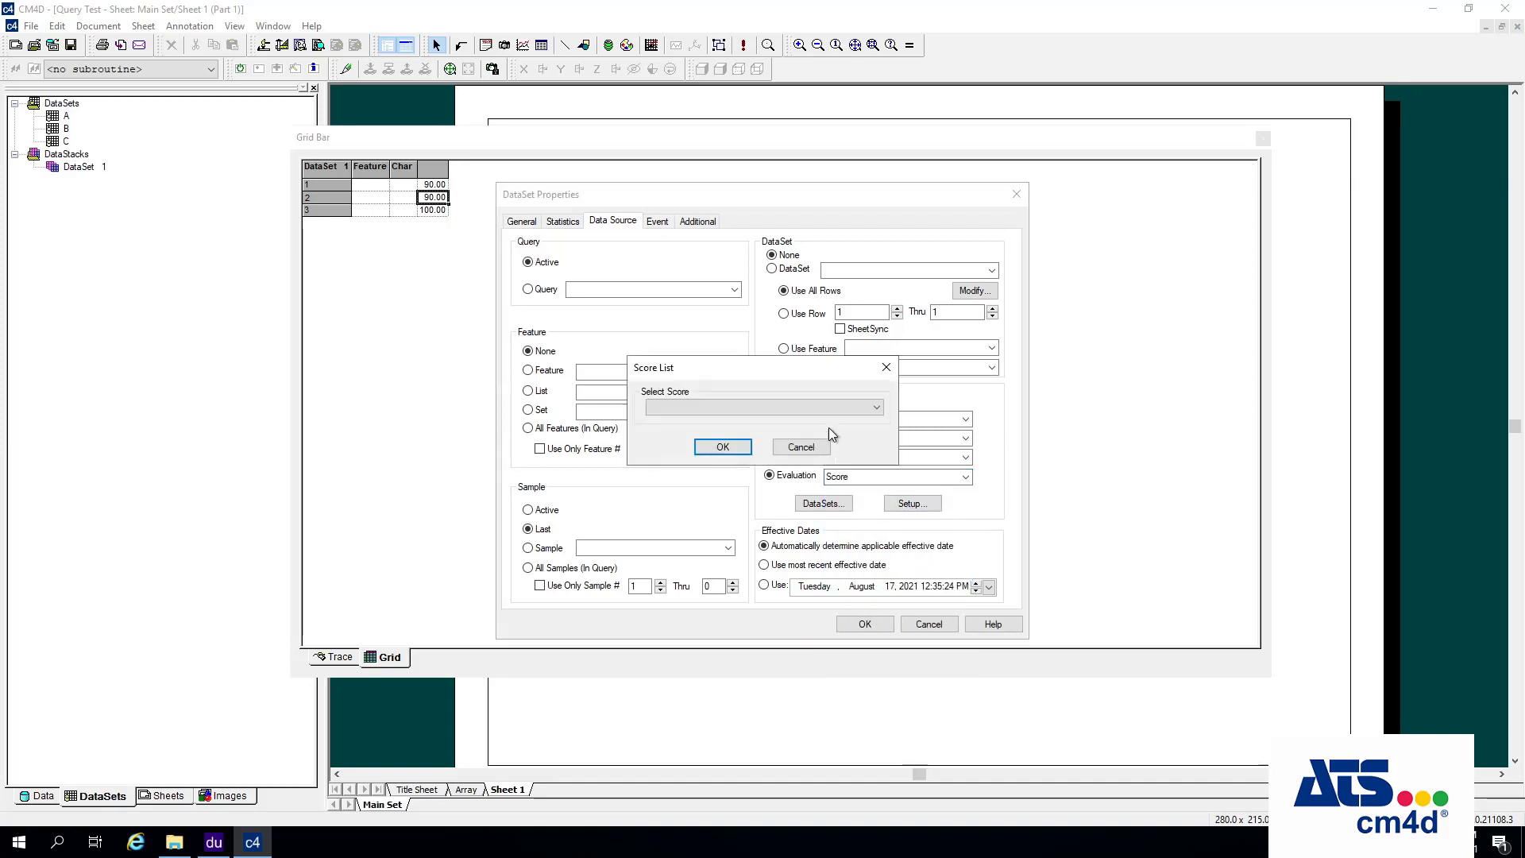
left_click(847, 406)
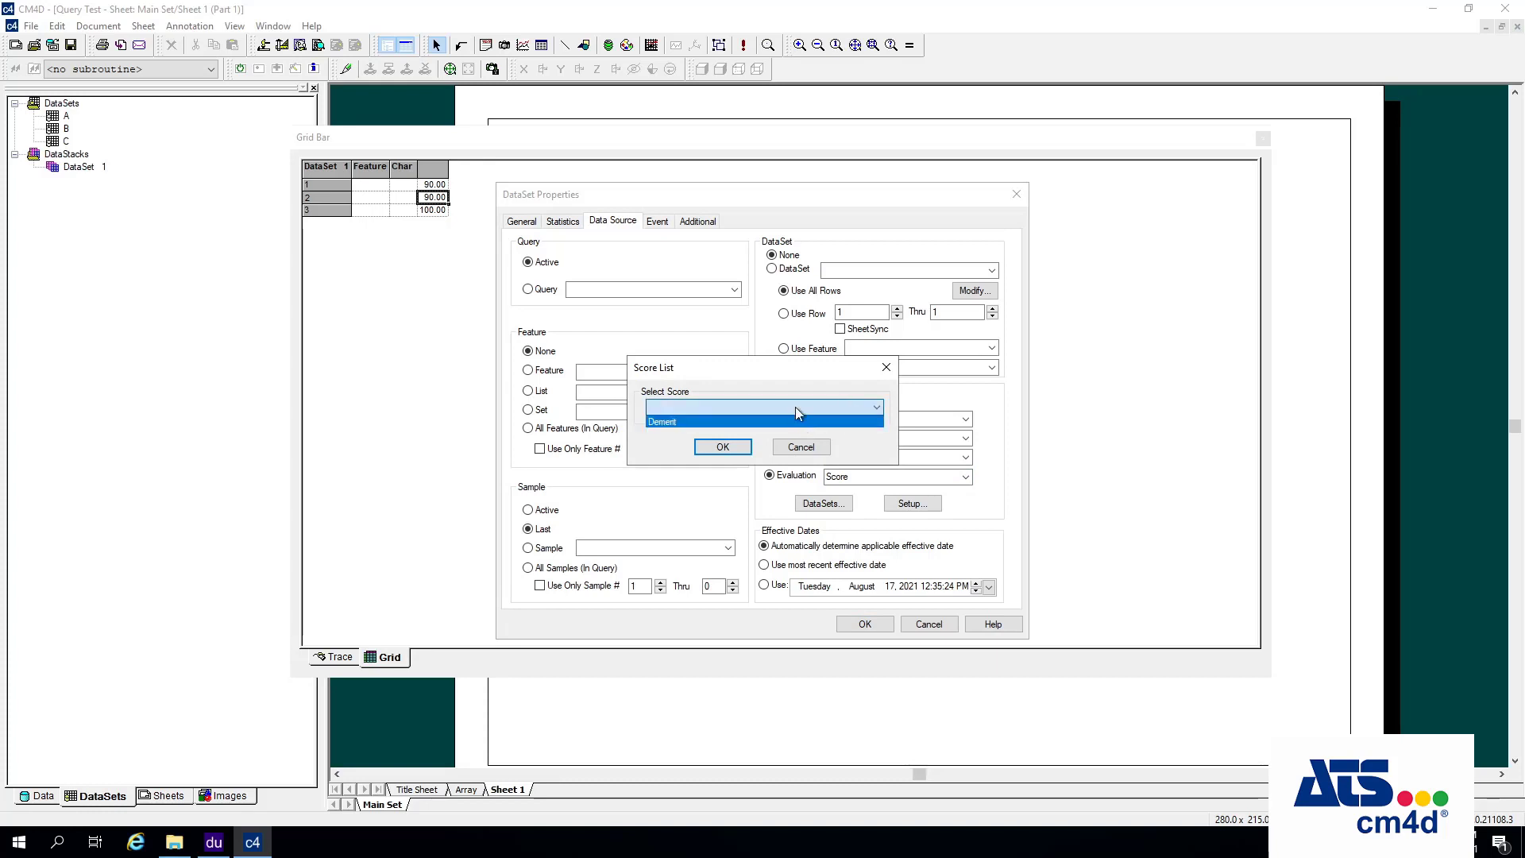
left_click(886, 369)
left_click(887, 369)
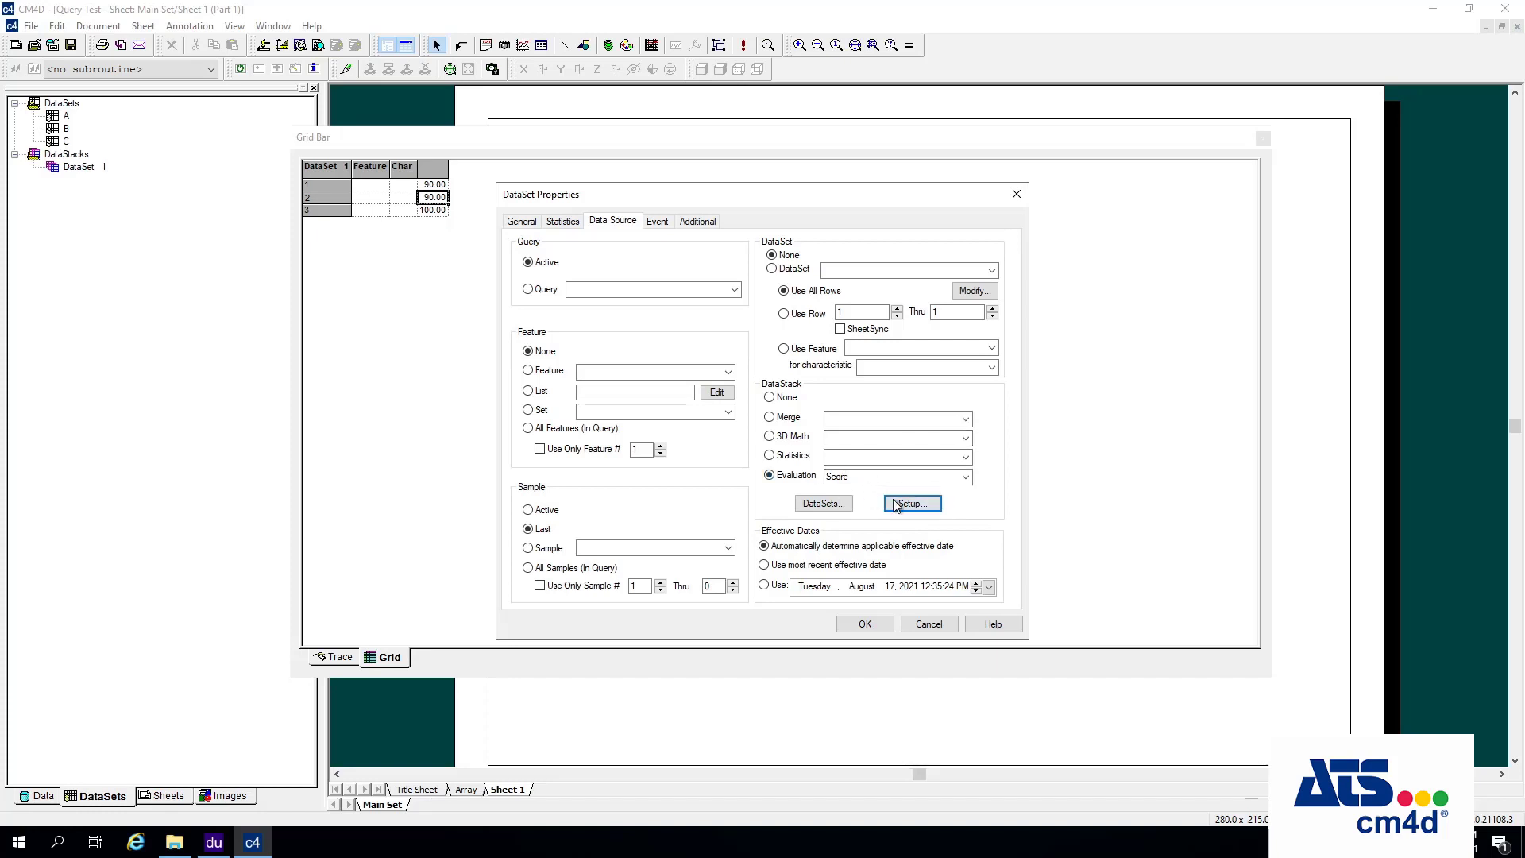
left_click(922, 502)
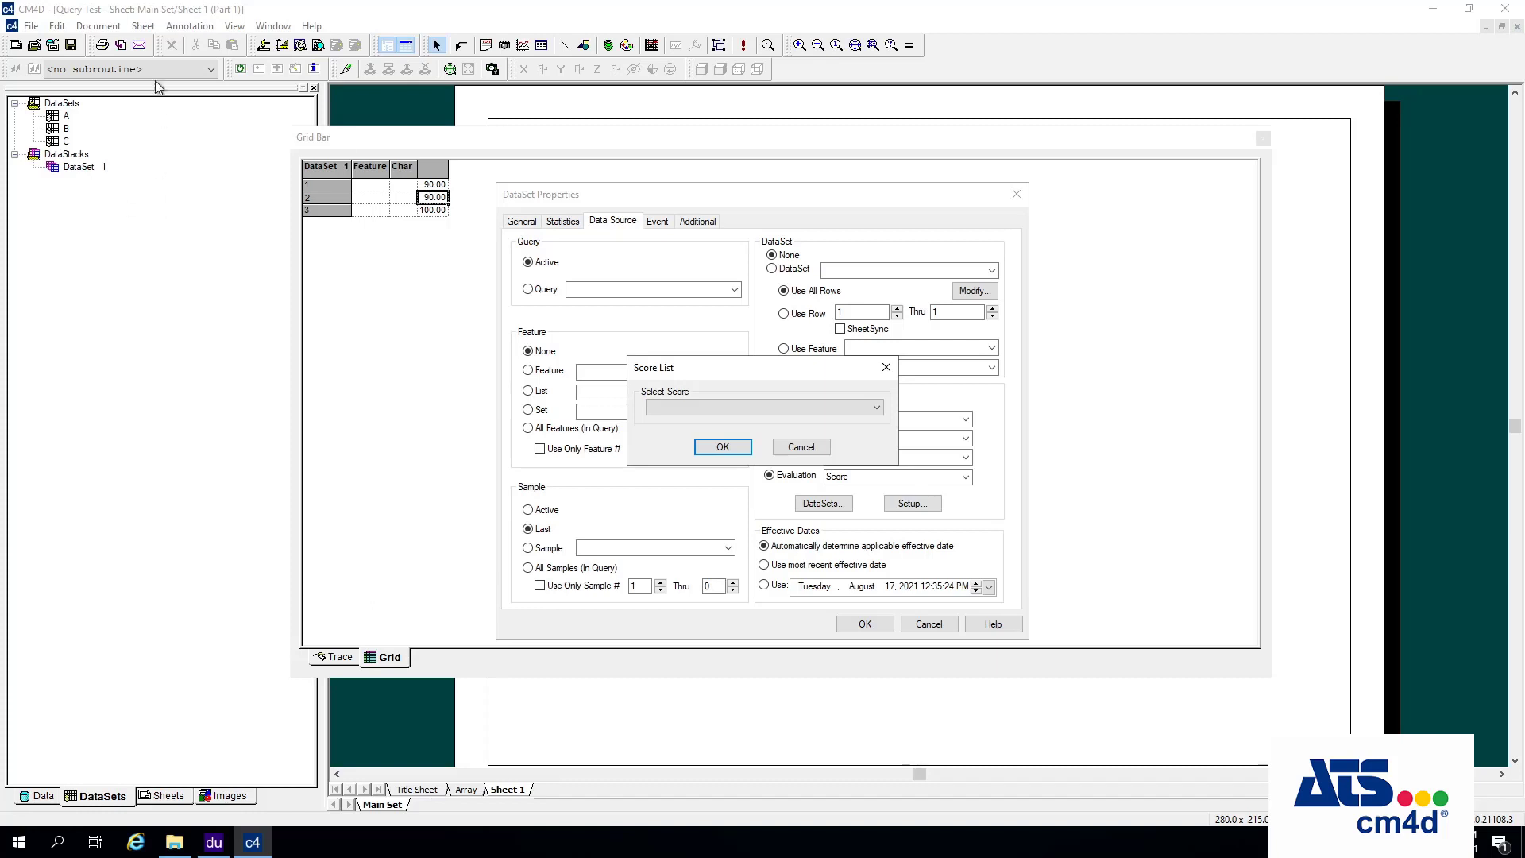
left_click(879, 408)
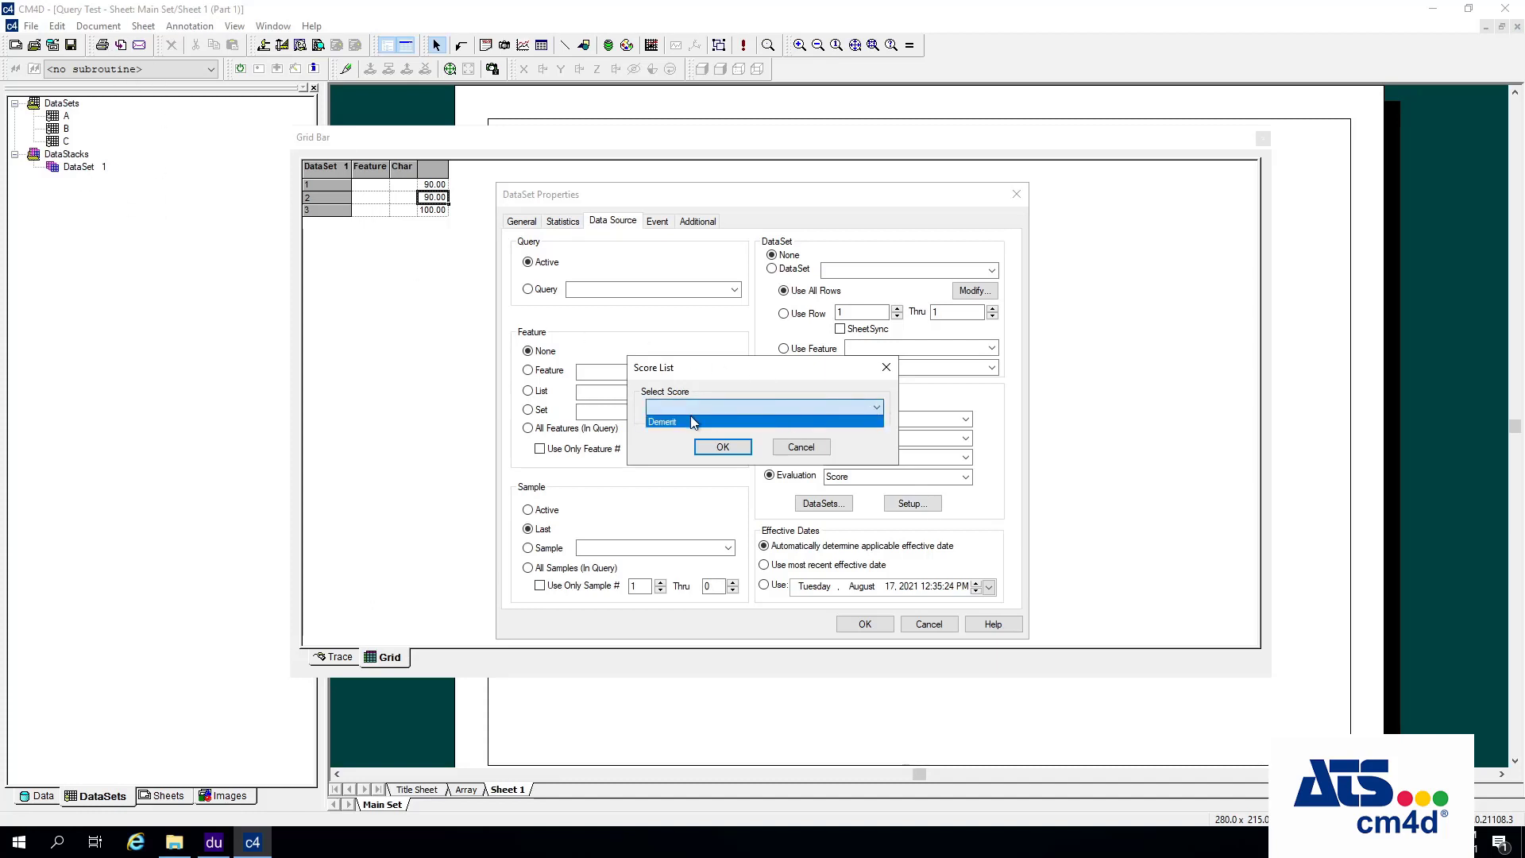
left_click(799, 448)
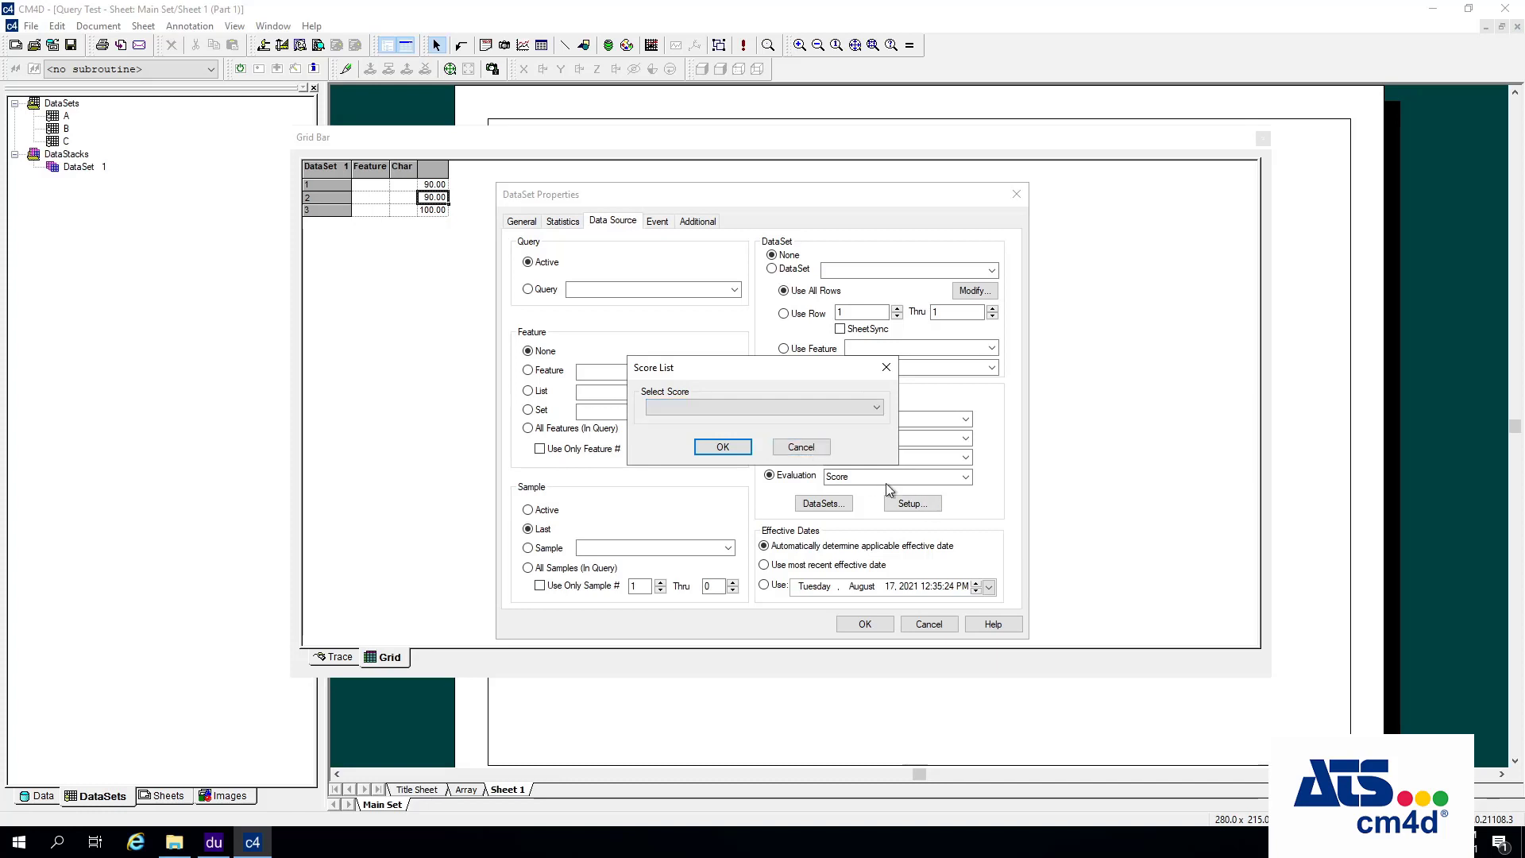
left_click(784, 446)
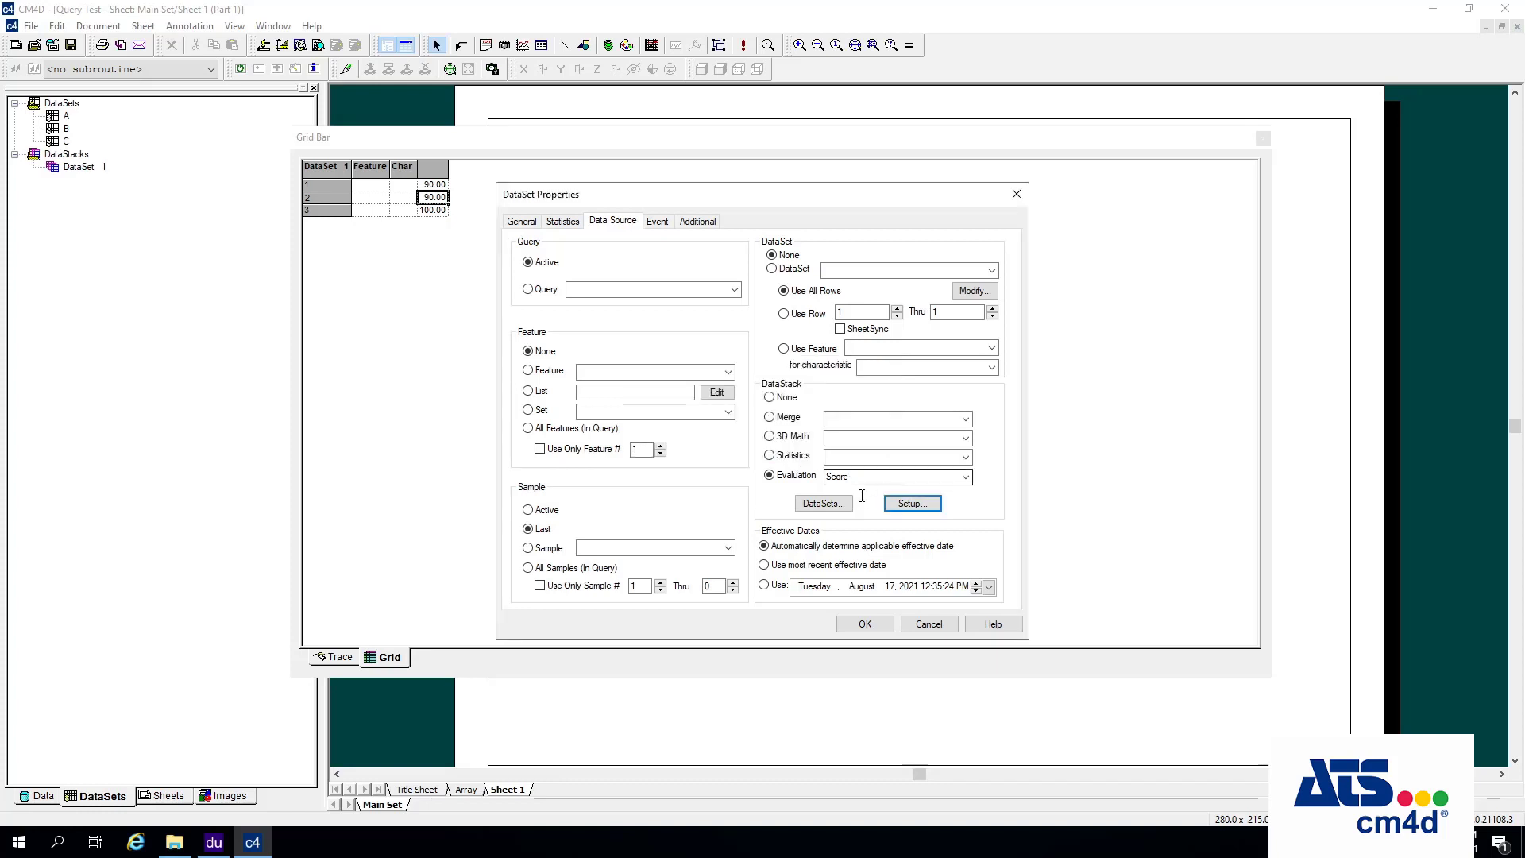
left_click(820, 505)
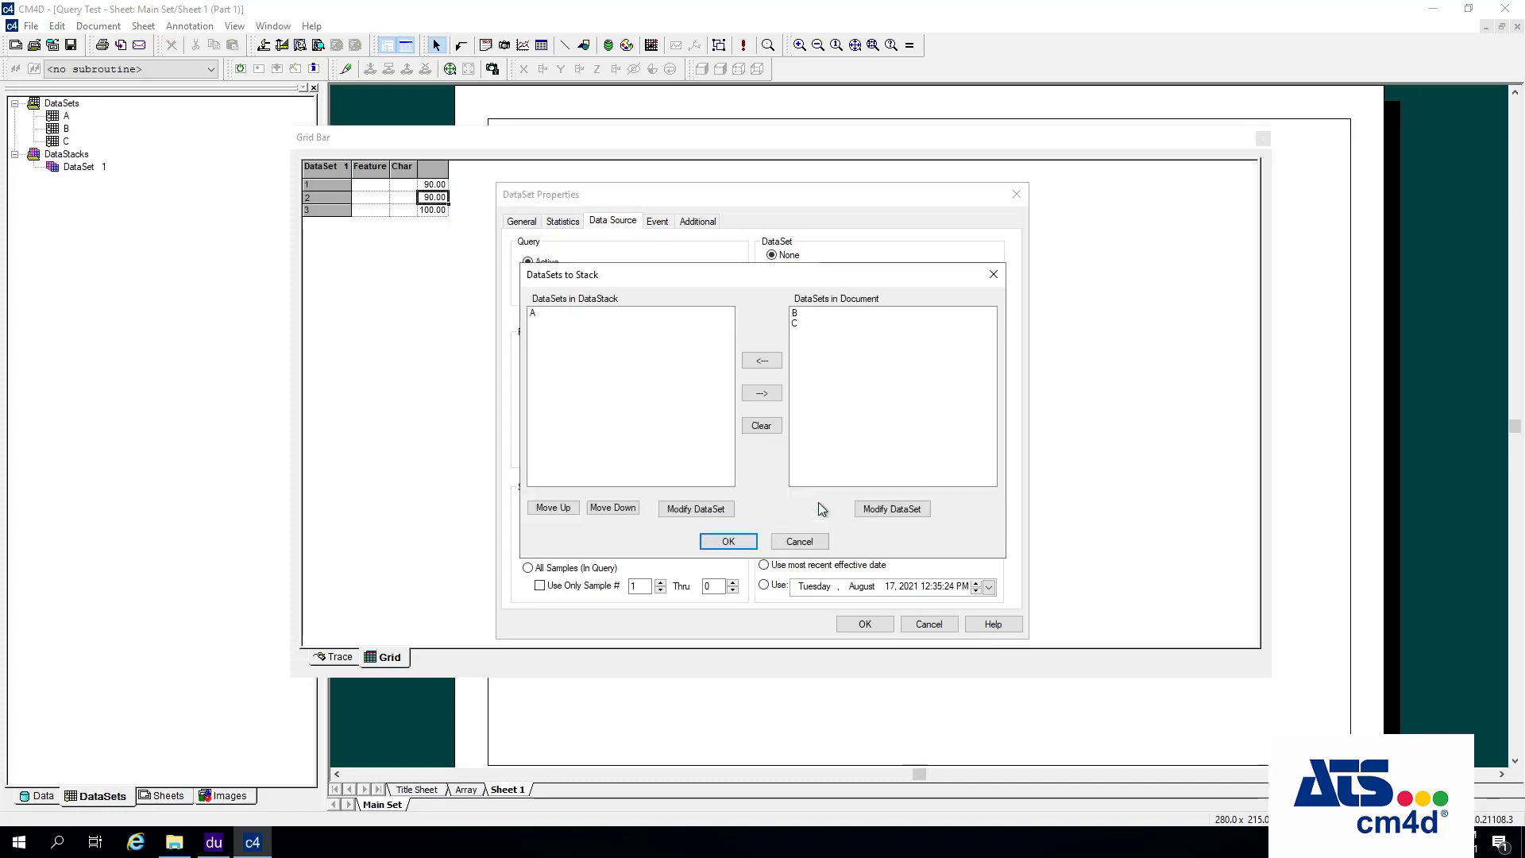
left_click(806, 545)
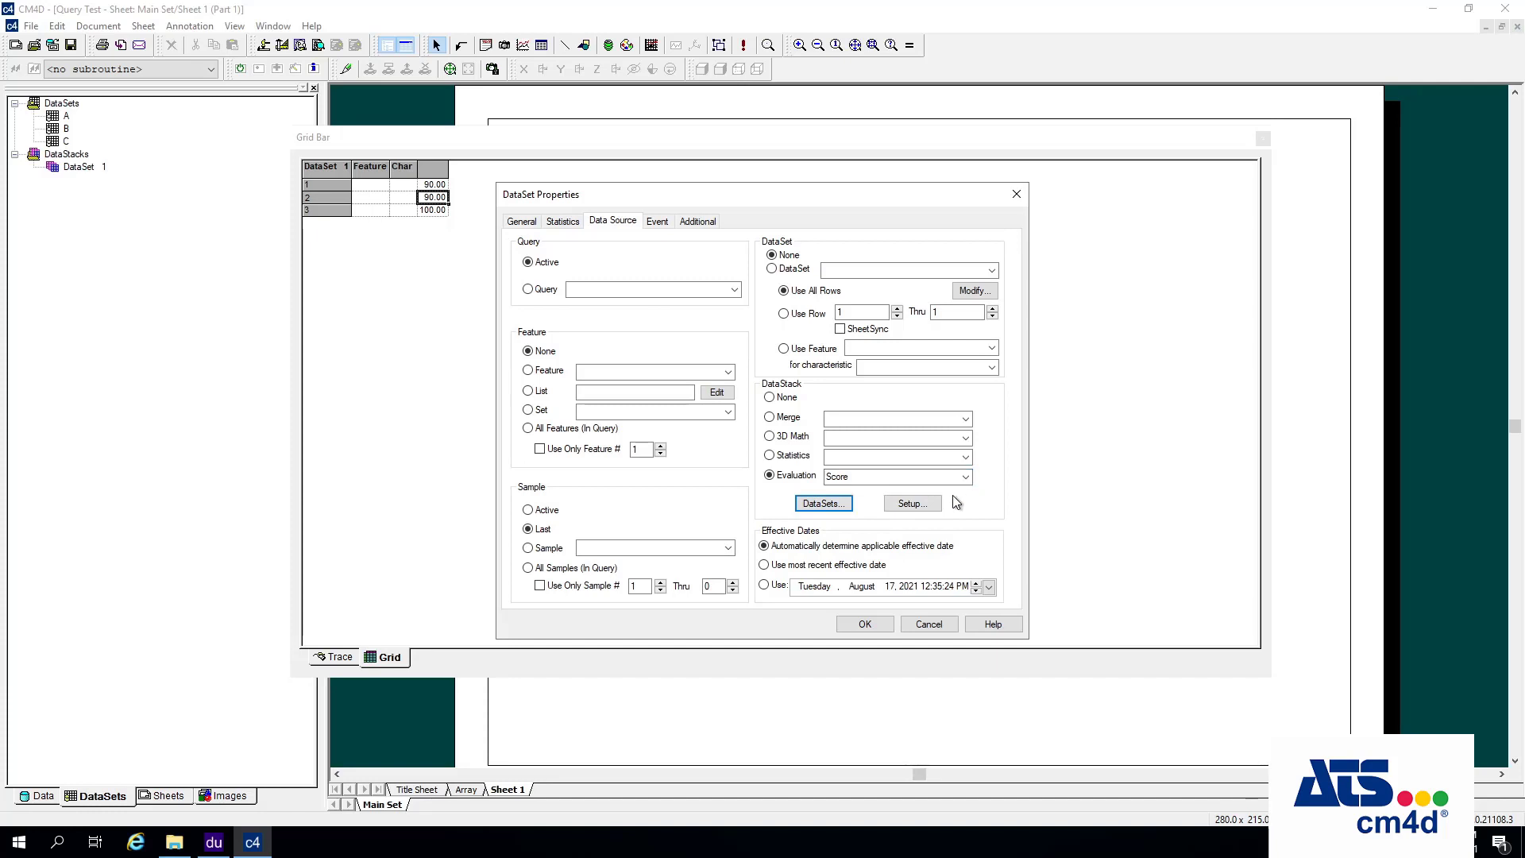
left_click(966, 477)
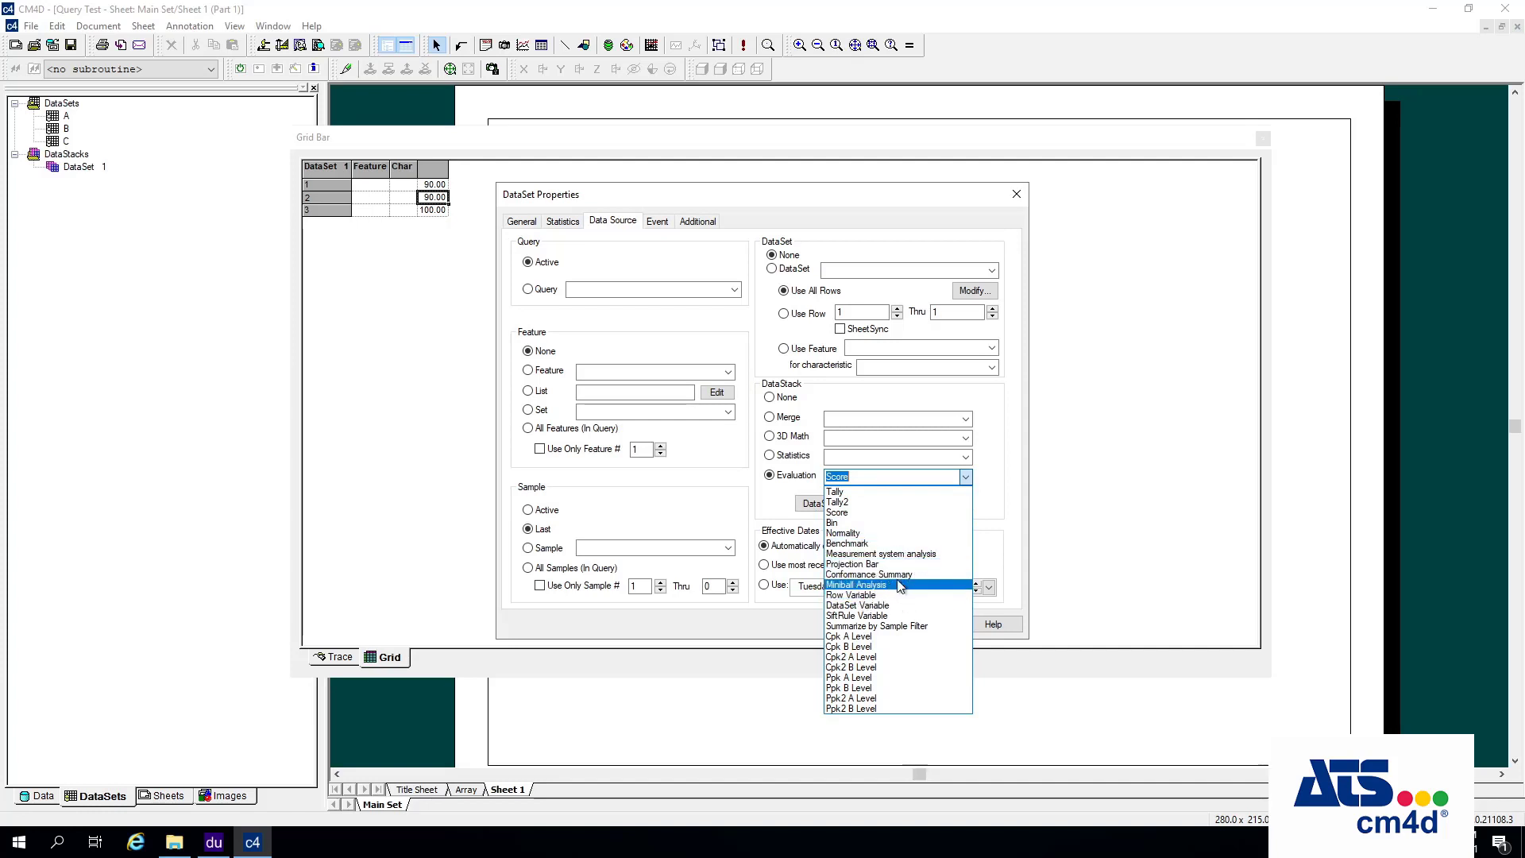
left_click(920, 575)
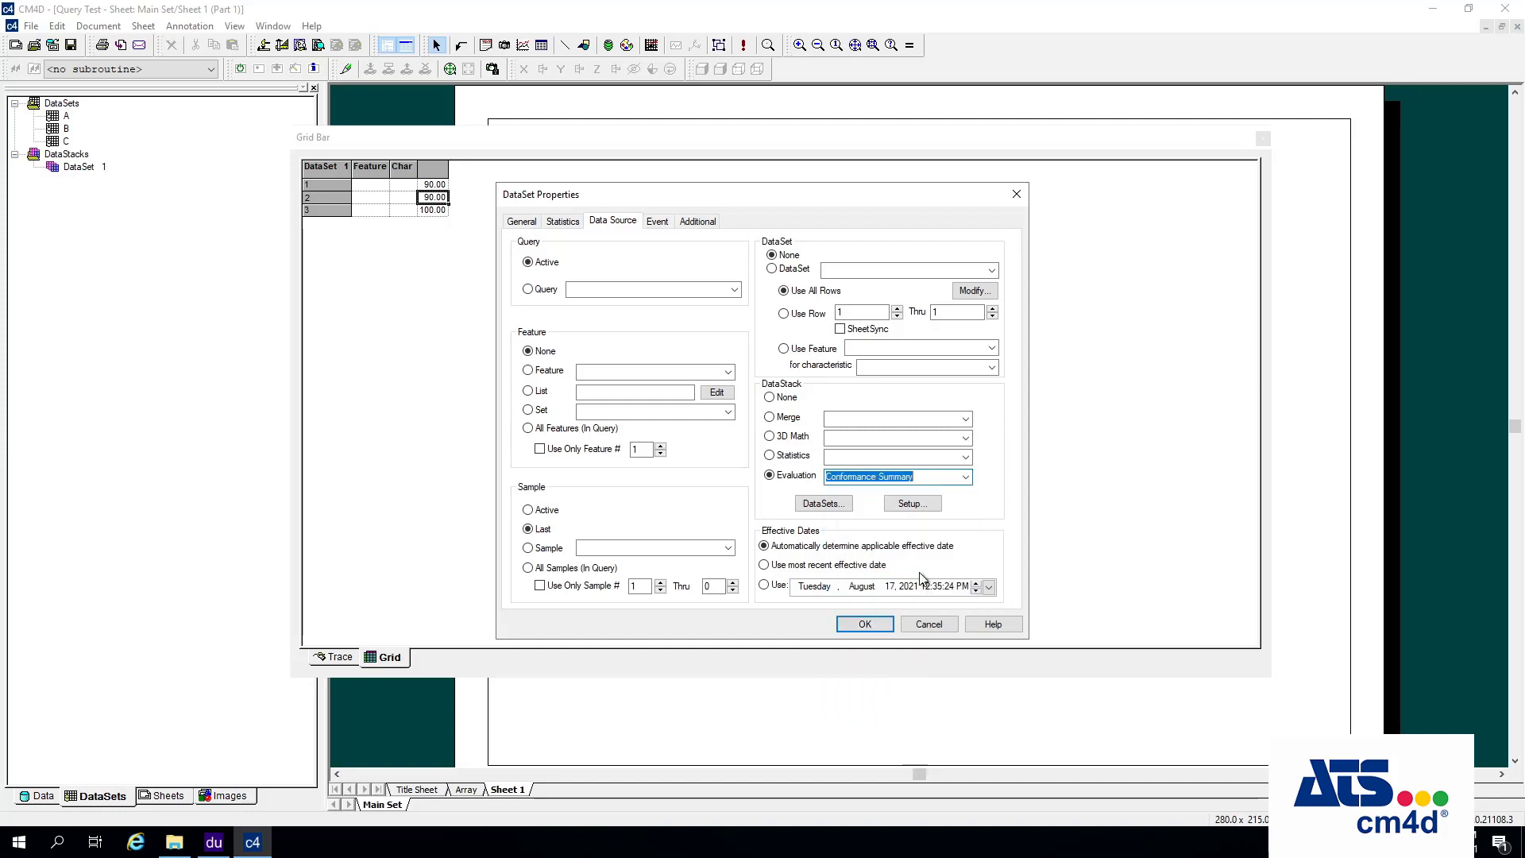
left_click(912, 503)
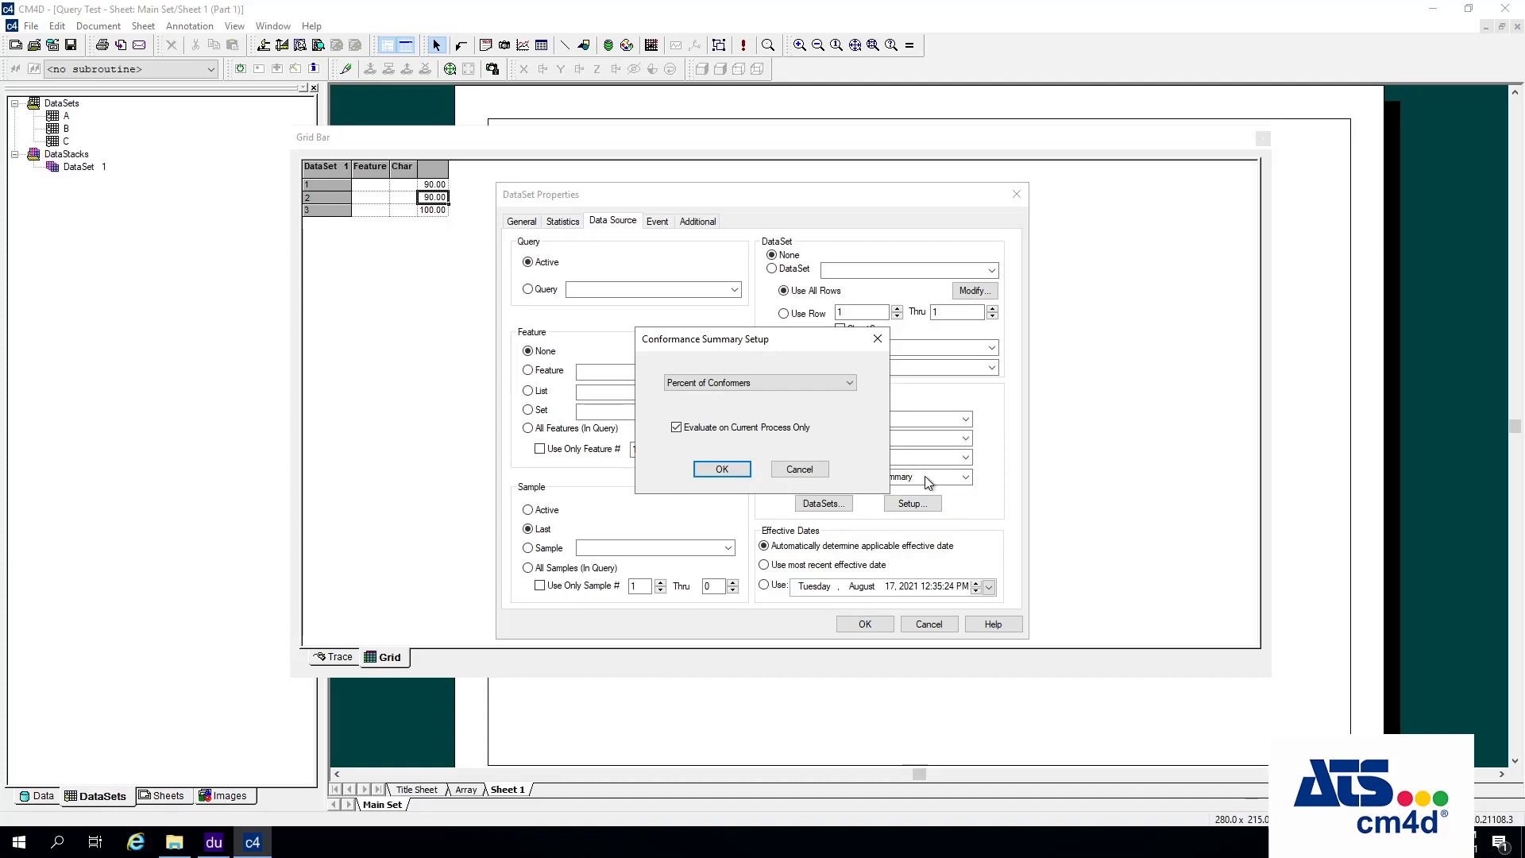
left_click(823, 470)
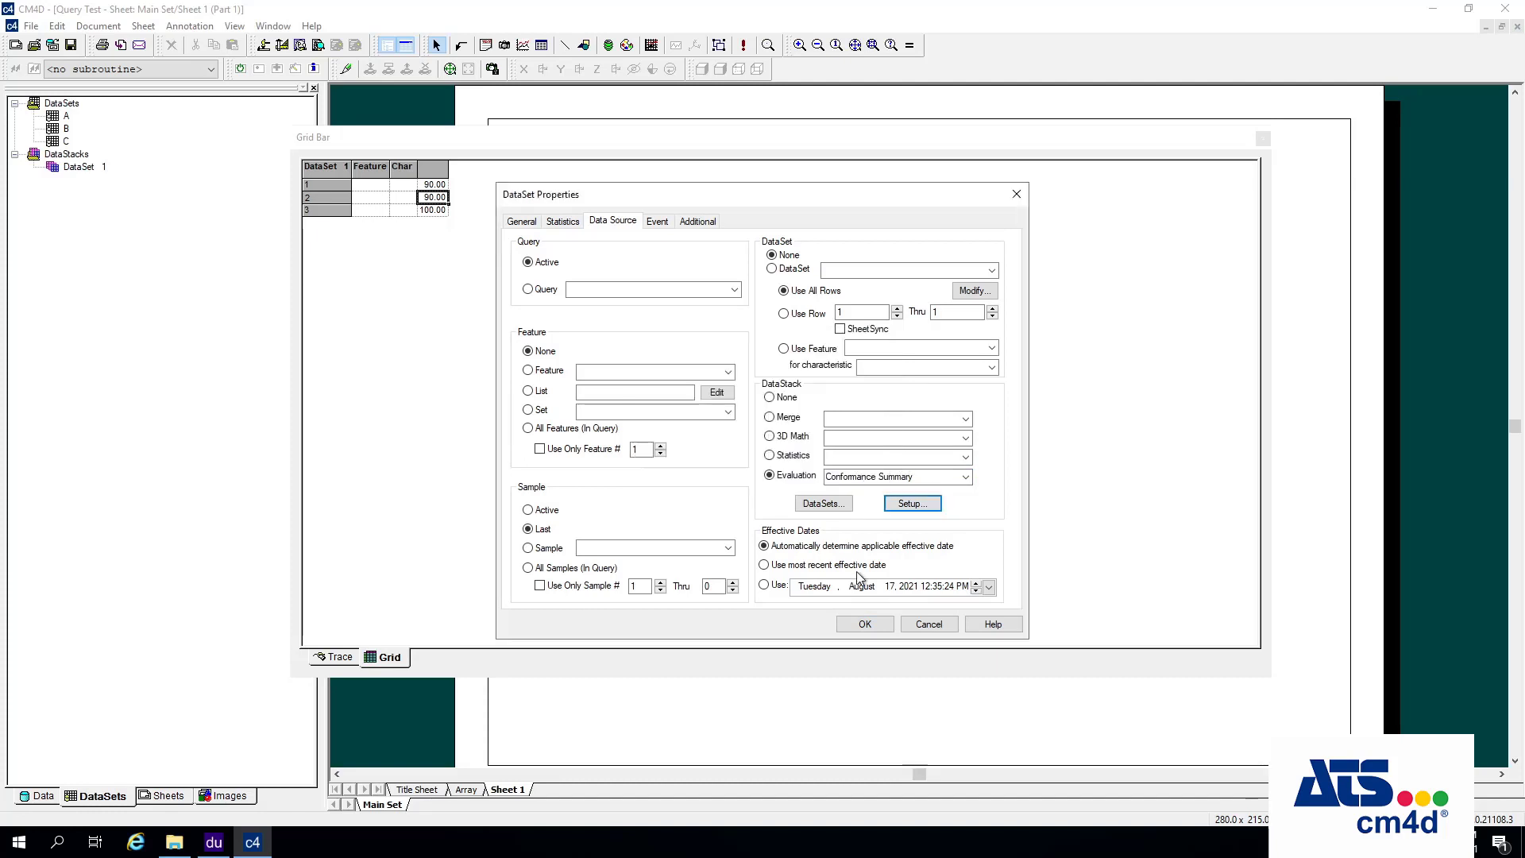
left_click(931, 626)
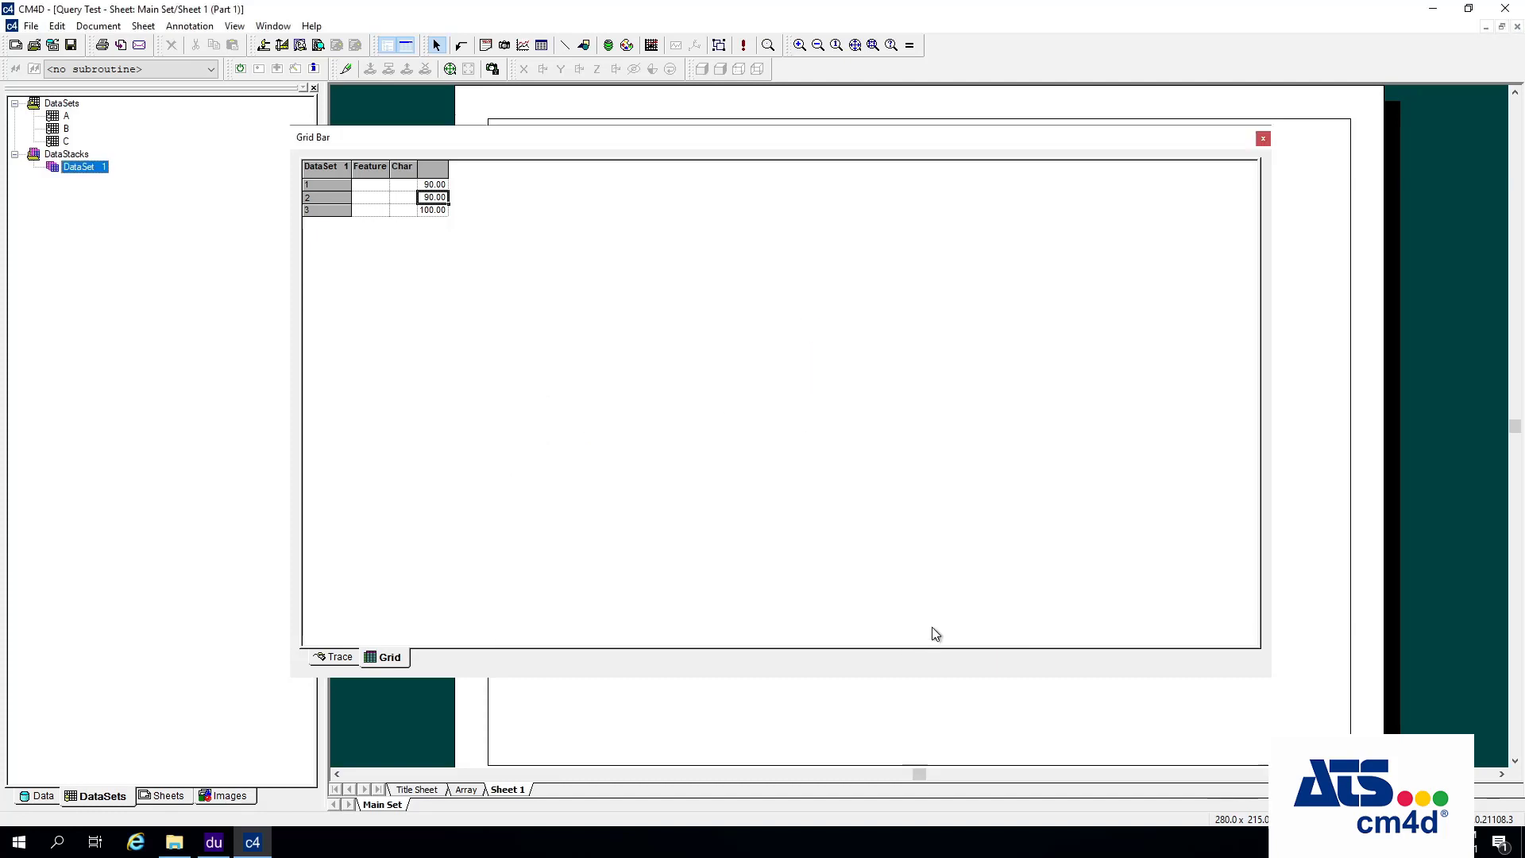
- Review the Trigger 1 options in DataSet A's event properties, keeping OutOfTolerance selected
double_click(61, 116)
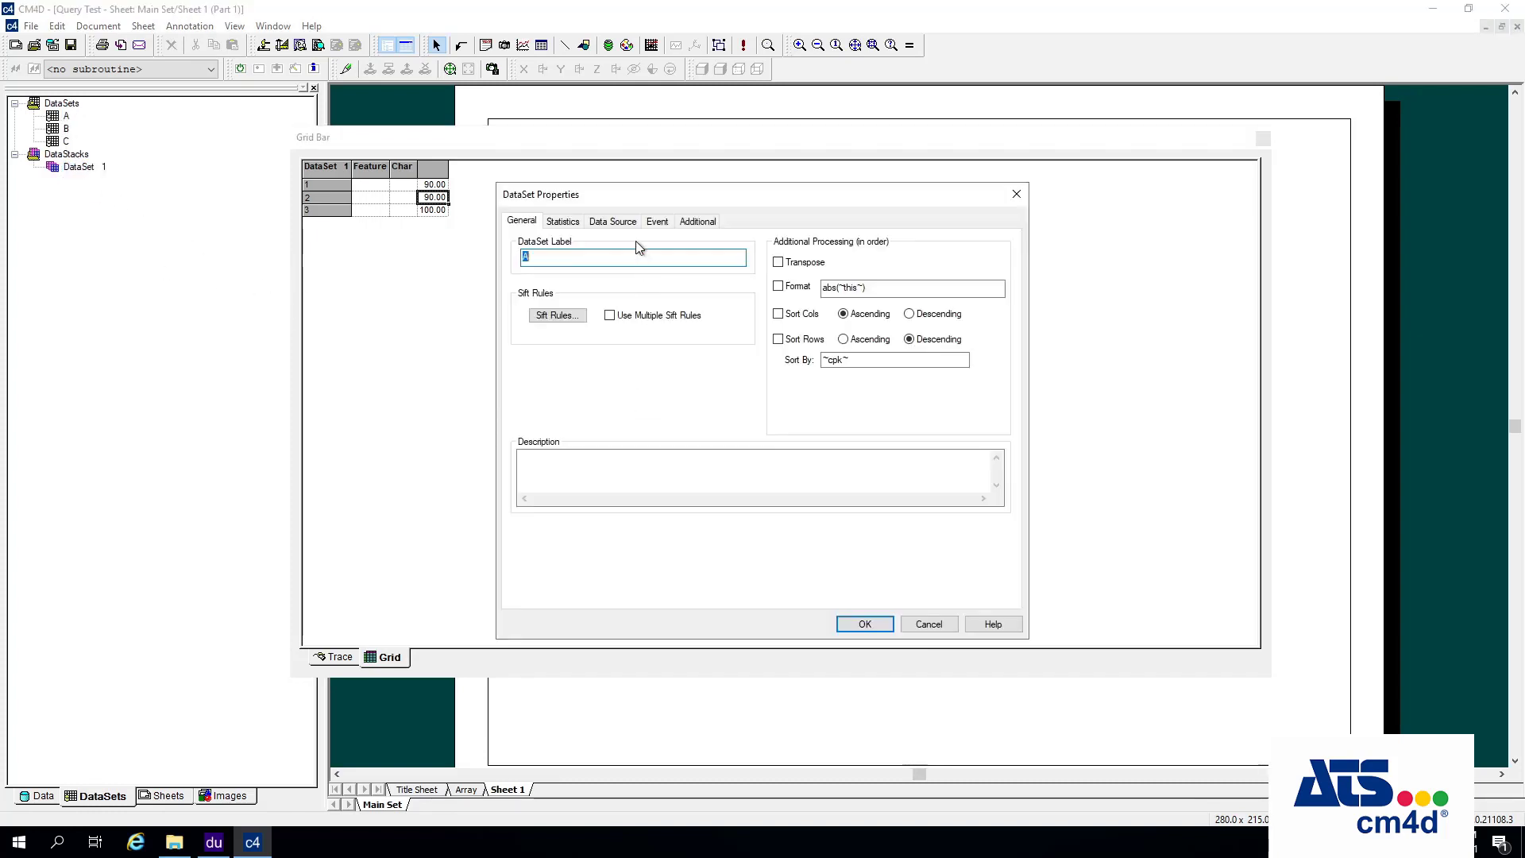
left_click(662, 225)
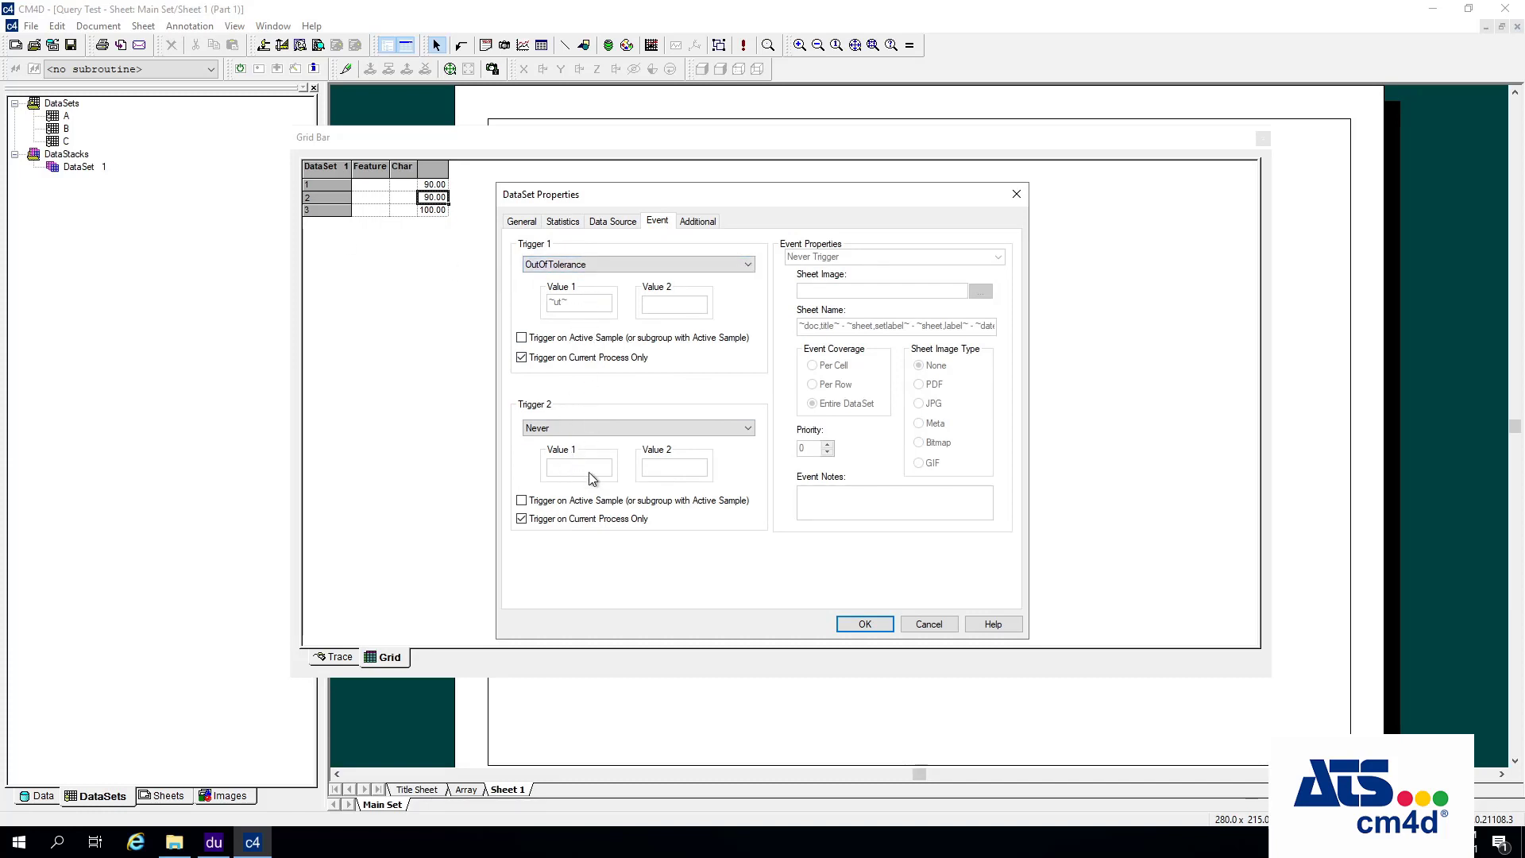
left_click(627, 265)
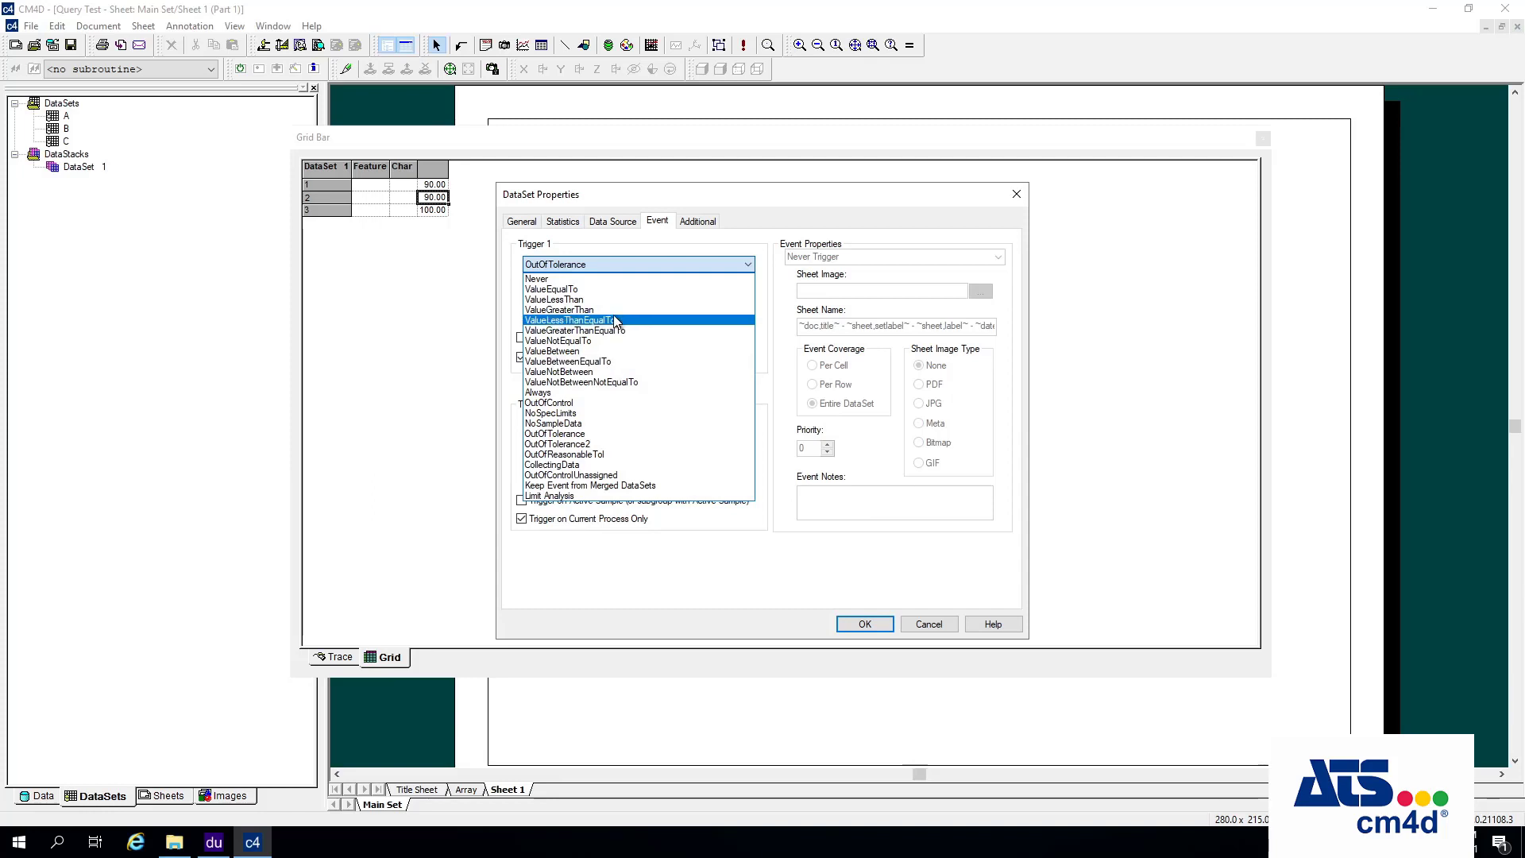
left_click(574, 435)
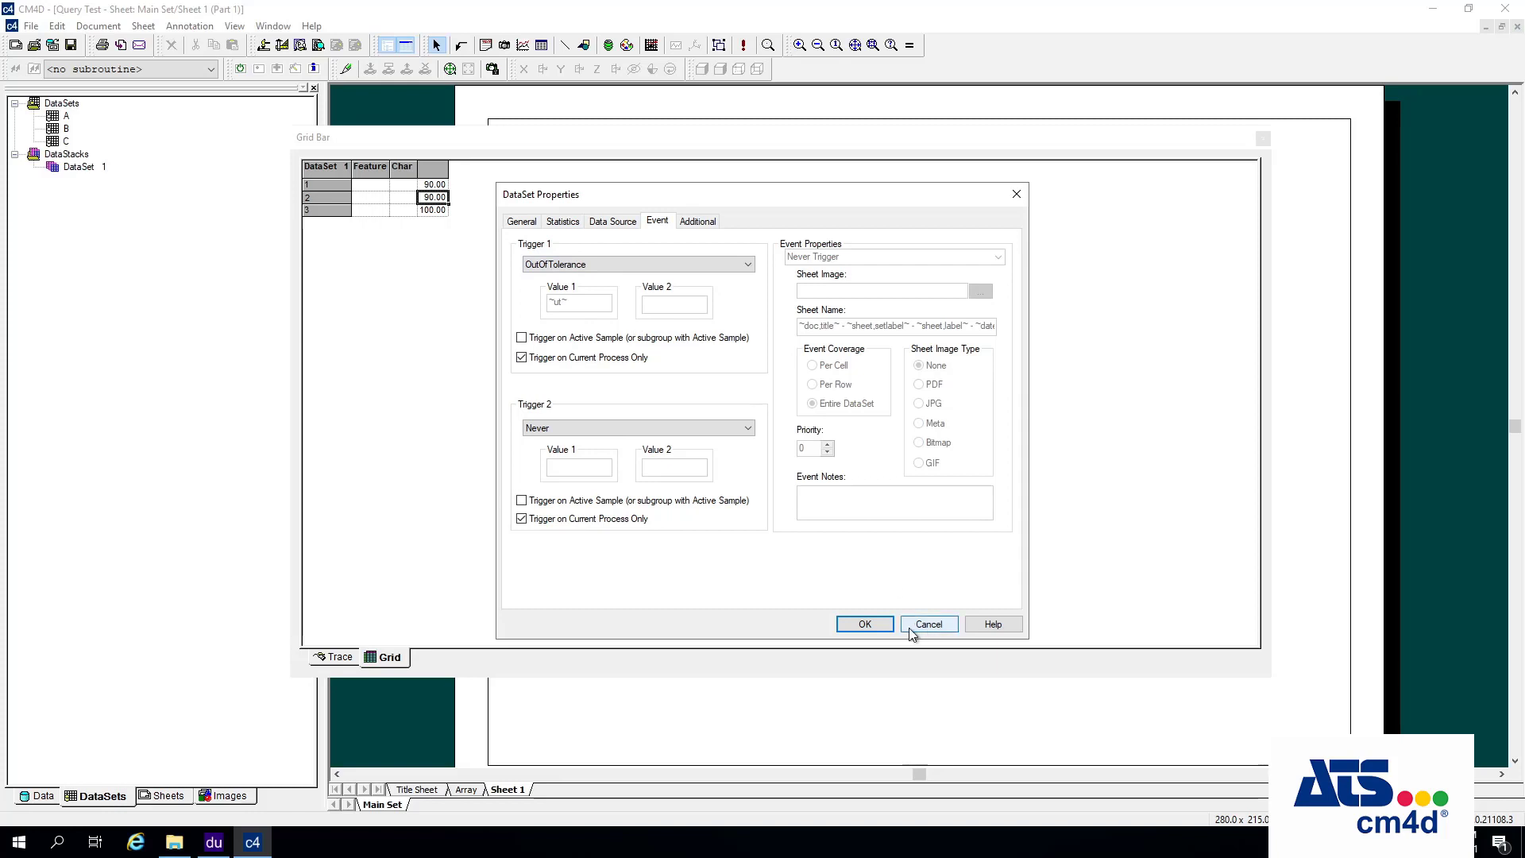
left_click(886, 624)
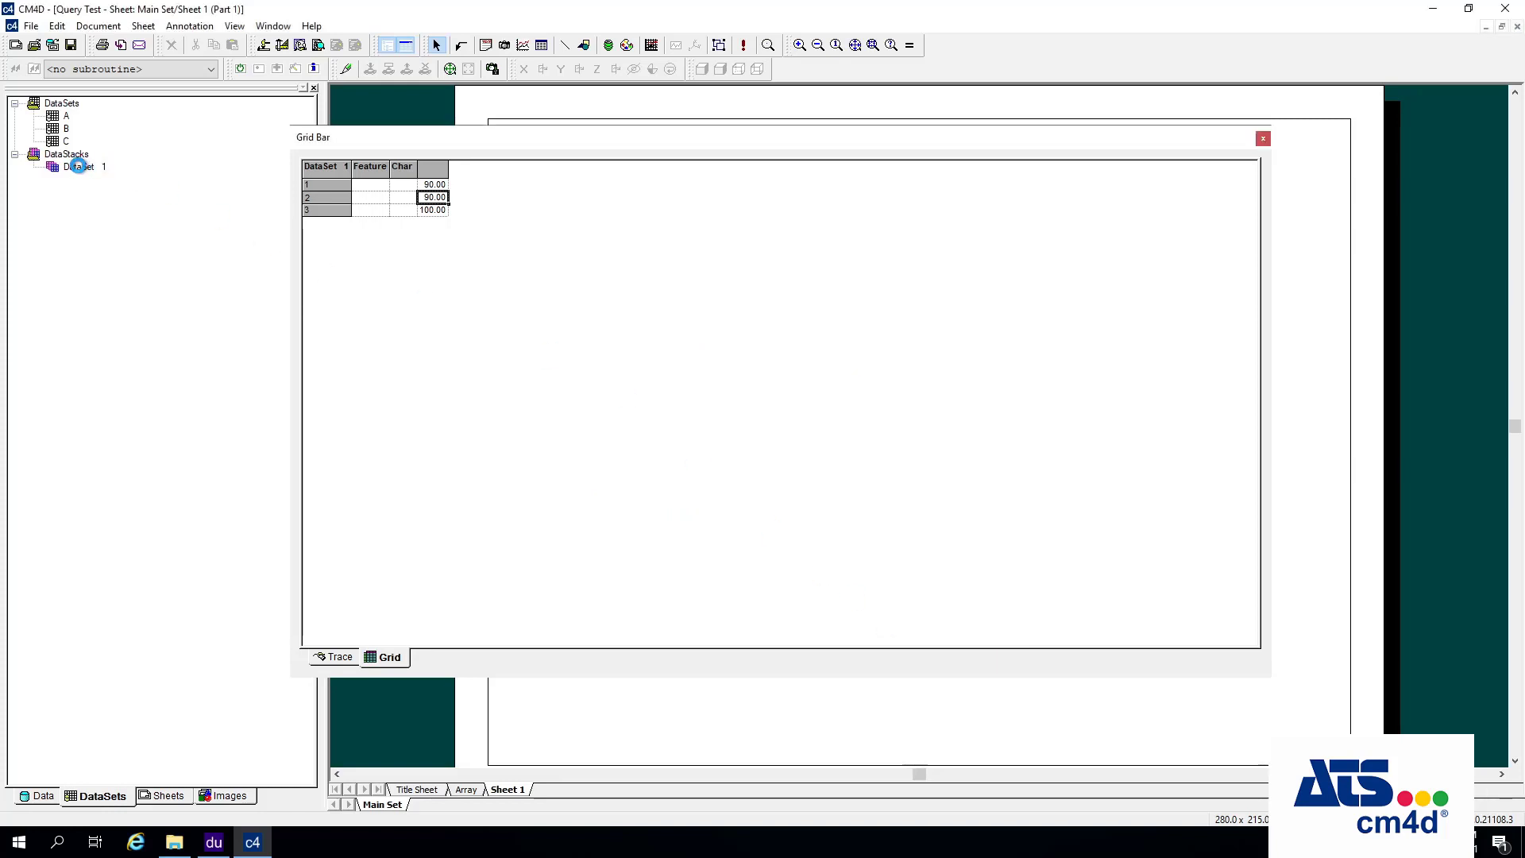
- Set the DataStack's evaluation type to Conformance Summary, with Percent of Conformers chosen in its setup
double_click(77, 166)
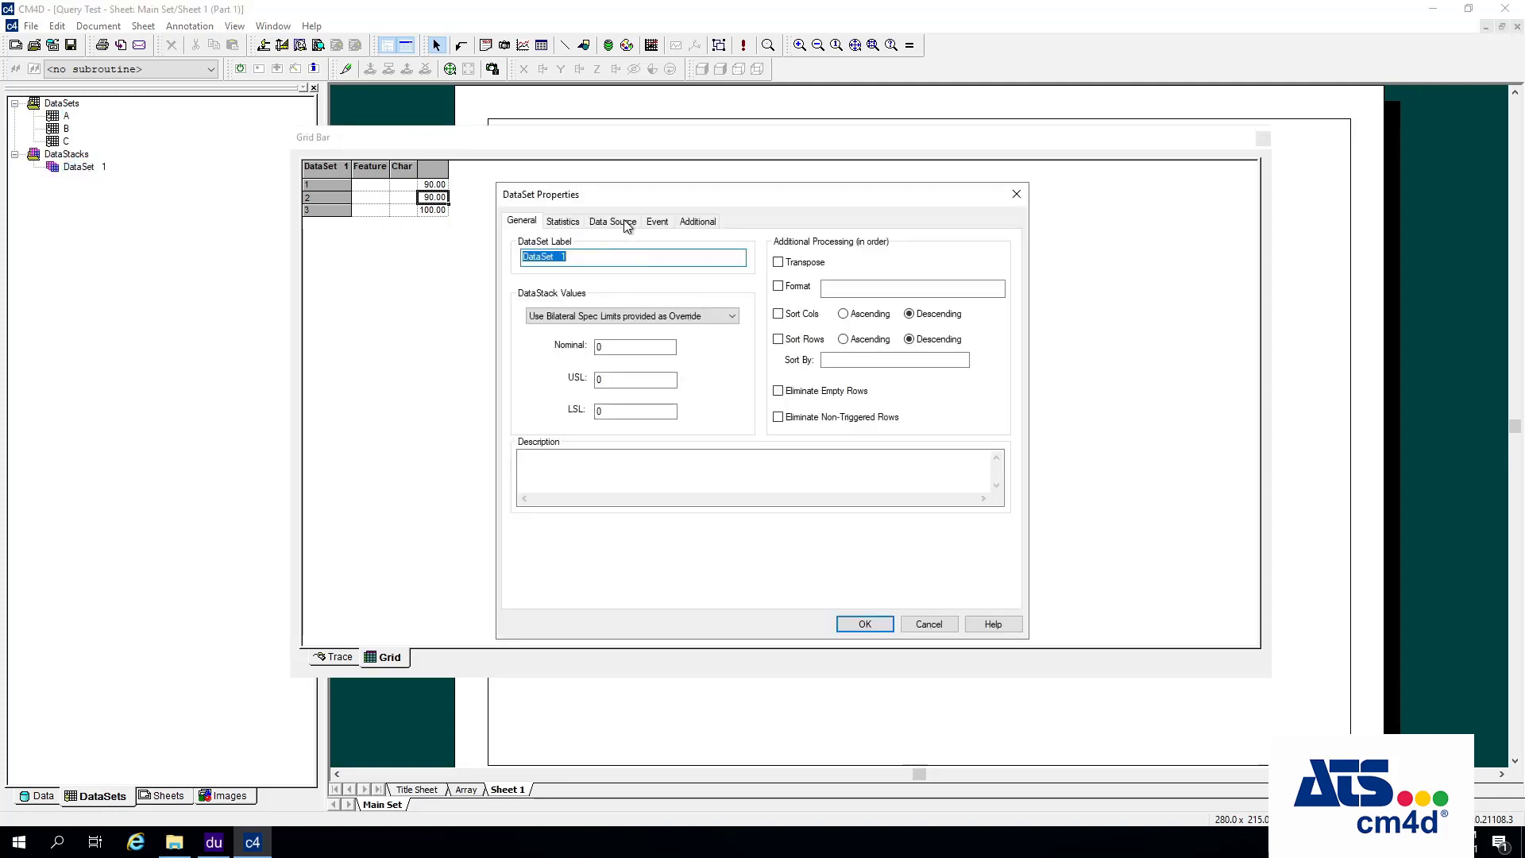
left_click(612, 221)
left_click(966, 476)
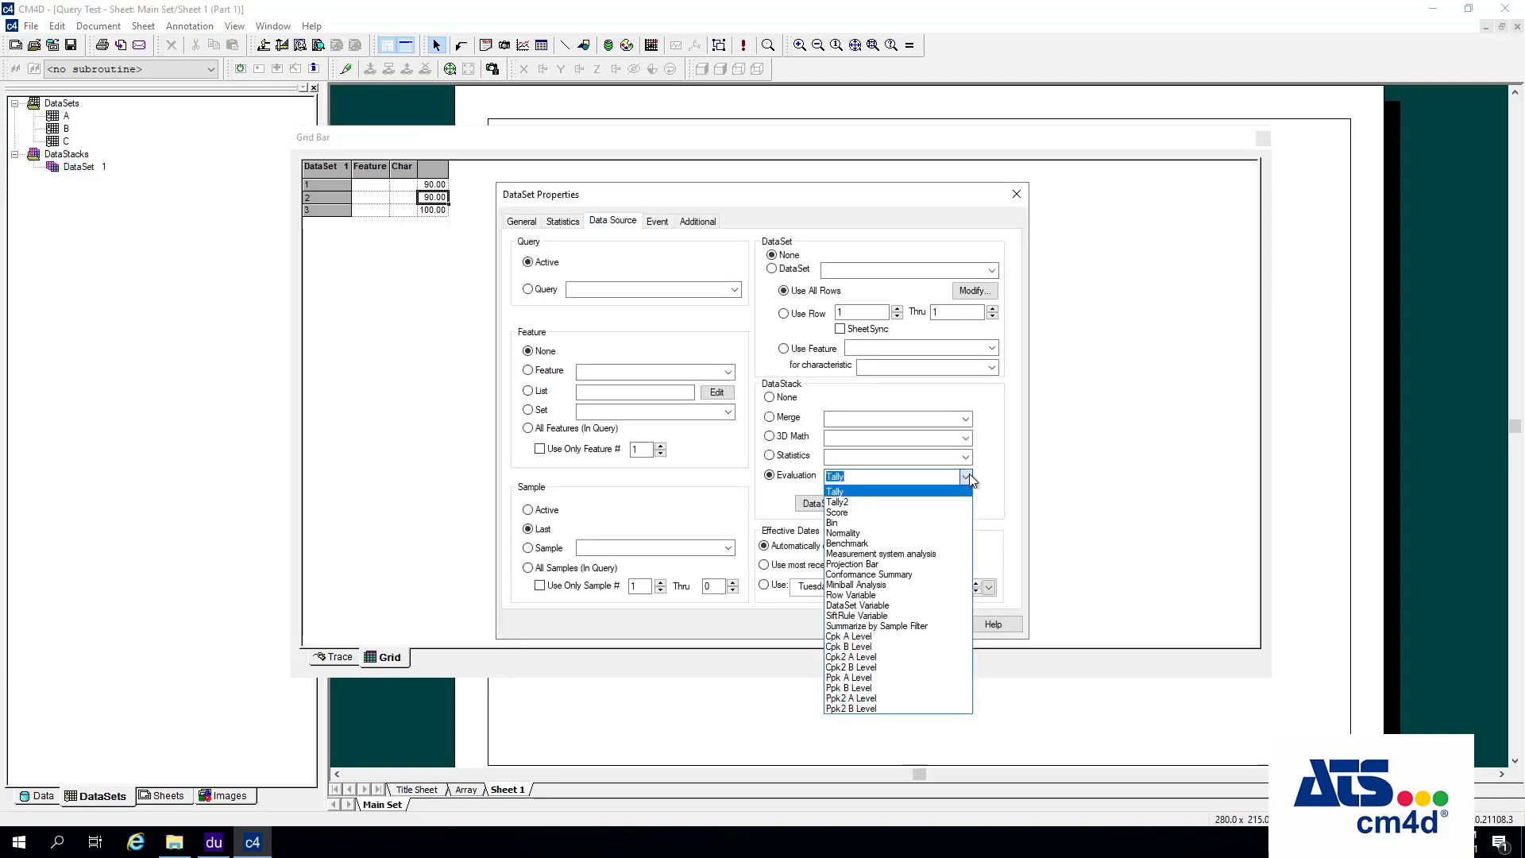
left_click(900, 577)
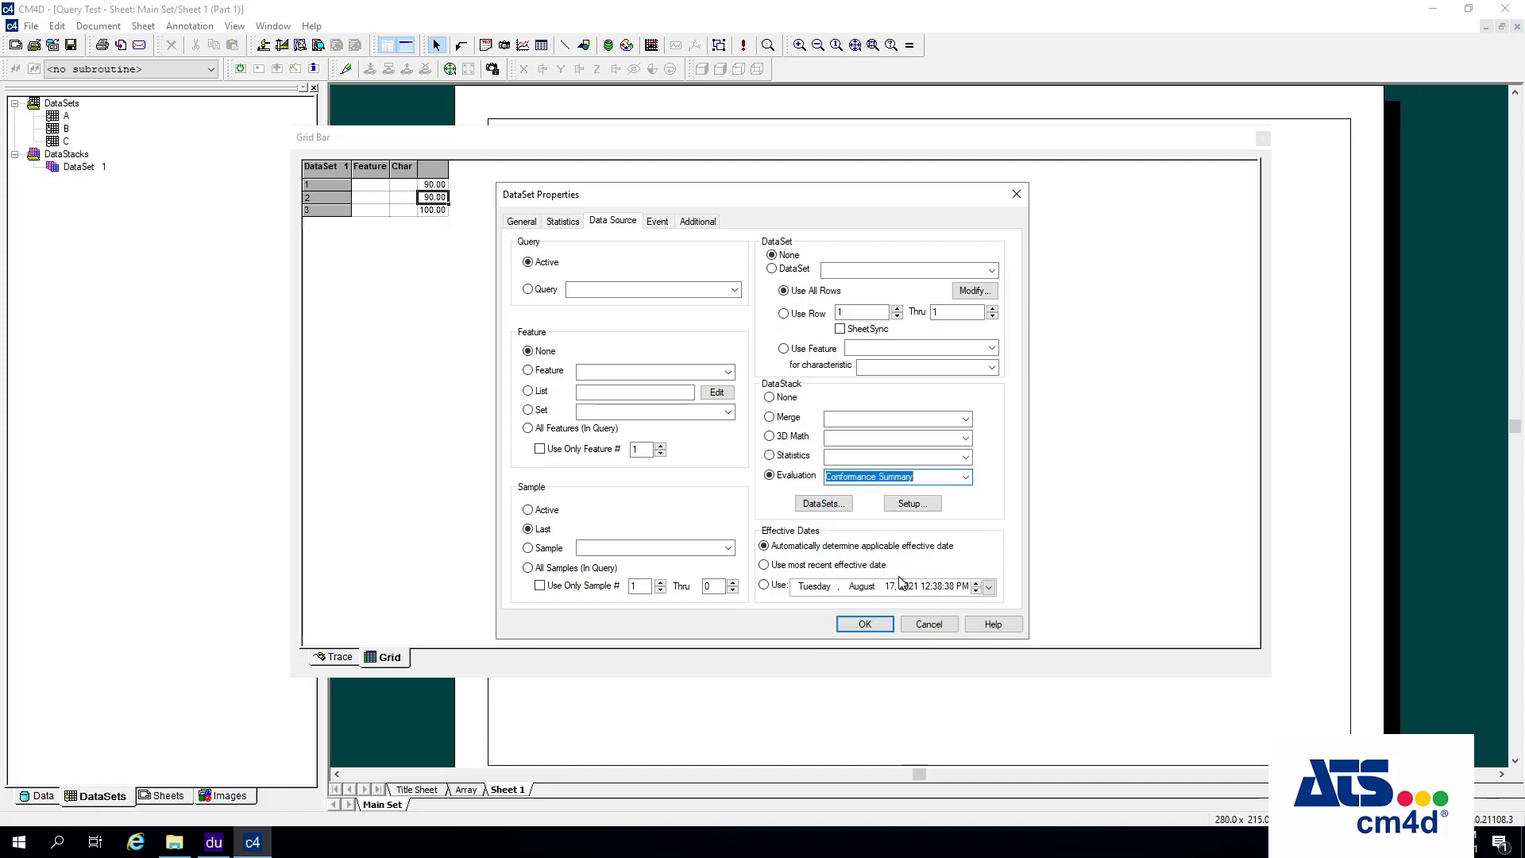
left_click(927, 507)
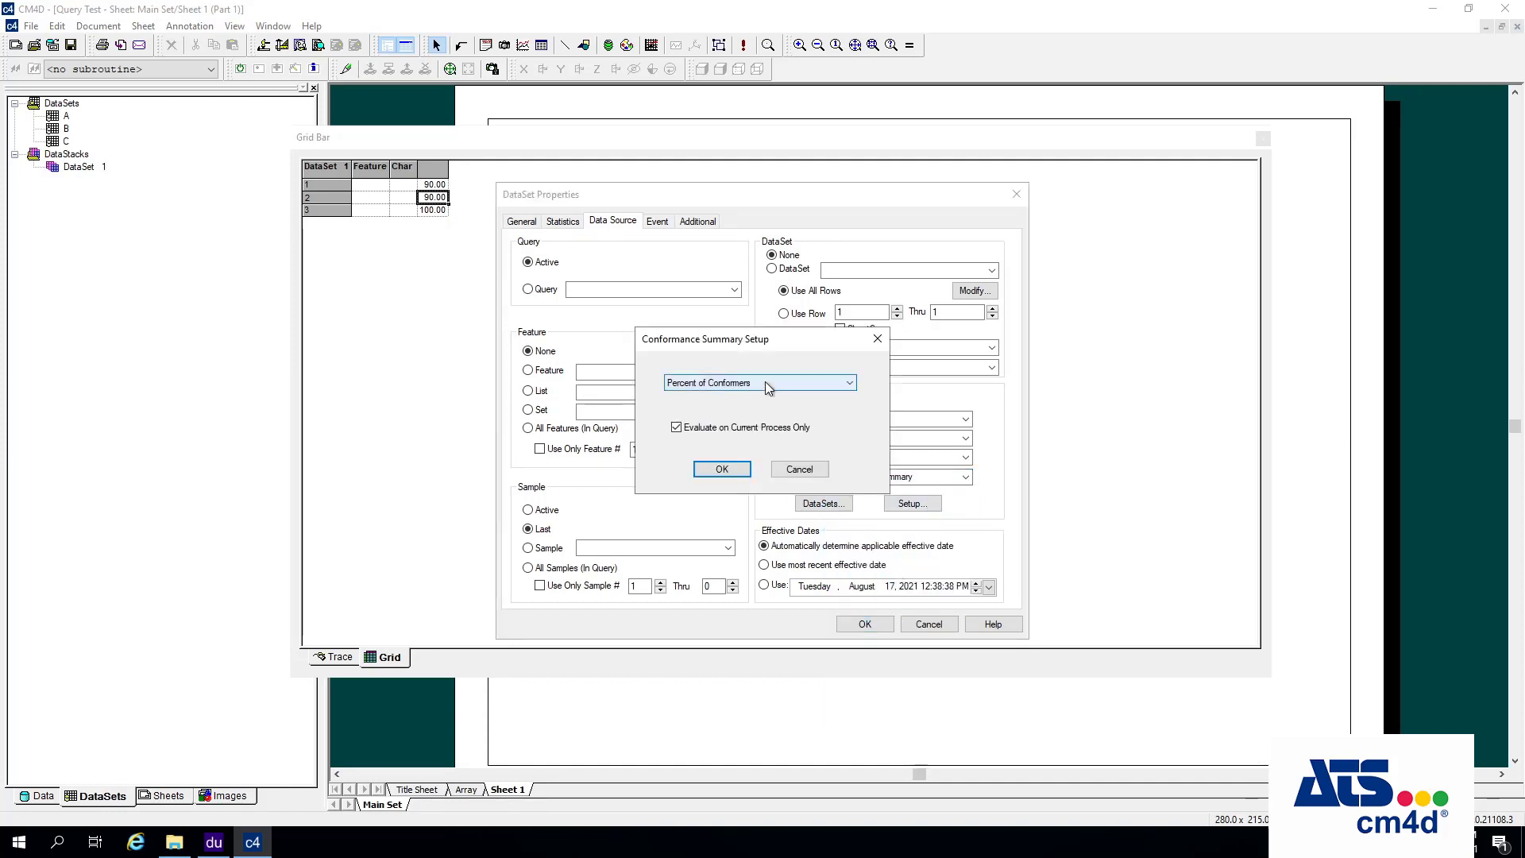
left_click(724, 383)
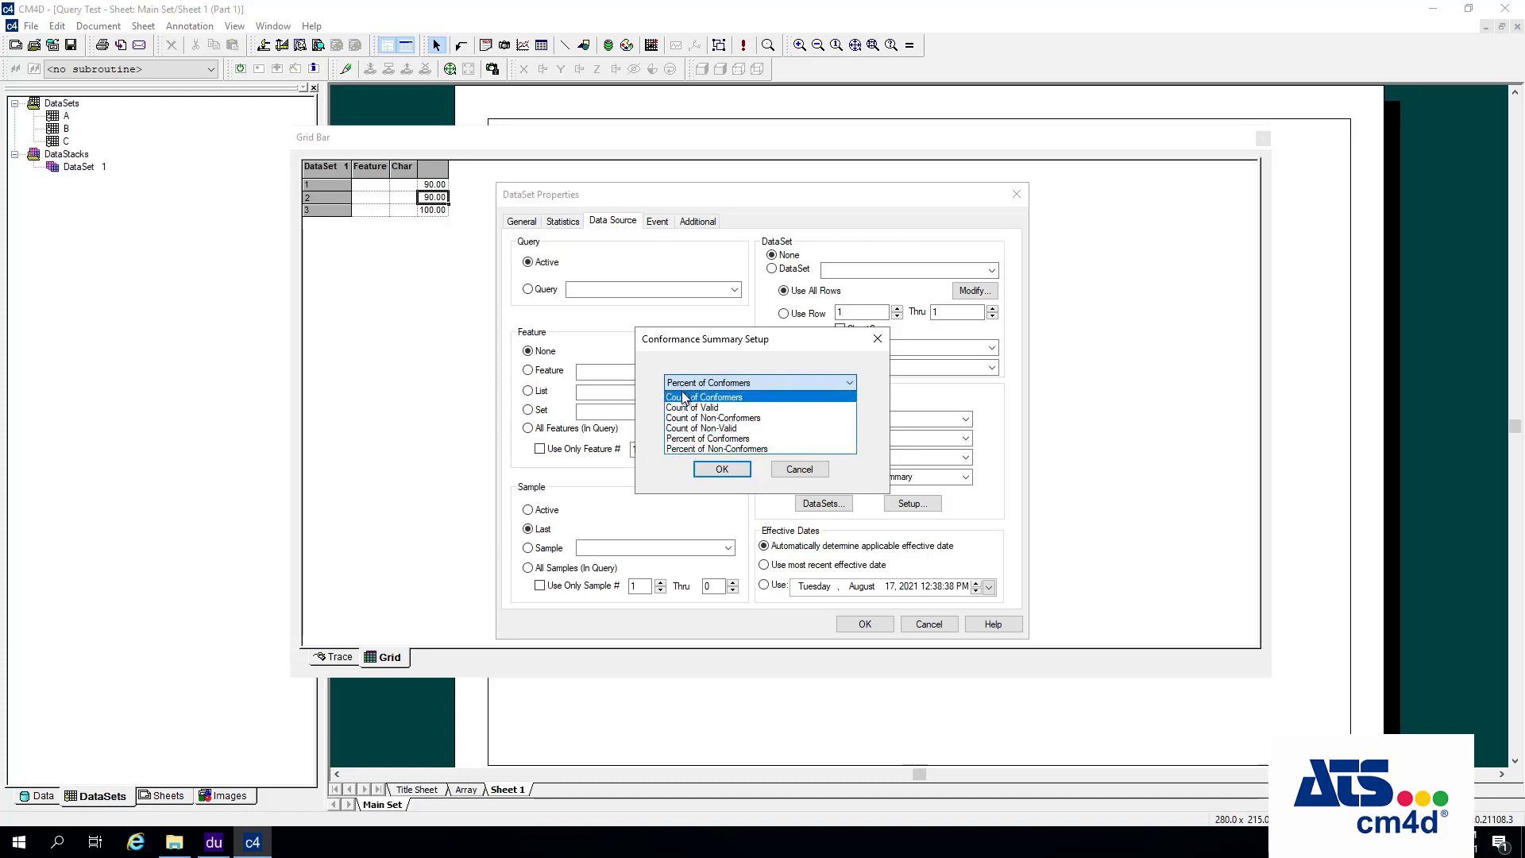
left_click(707, 440)
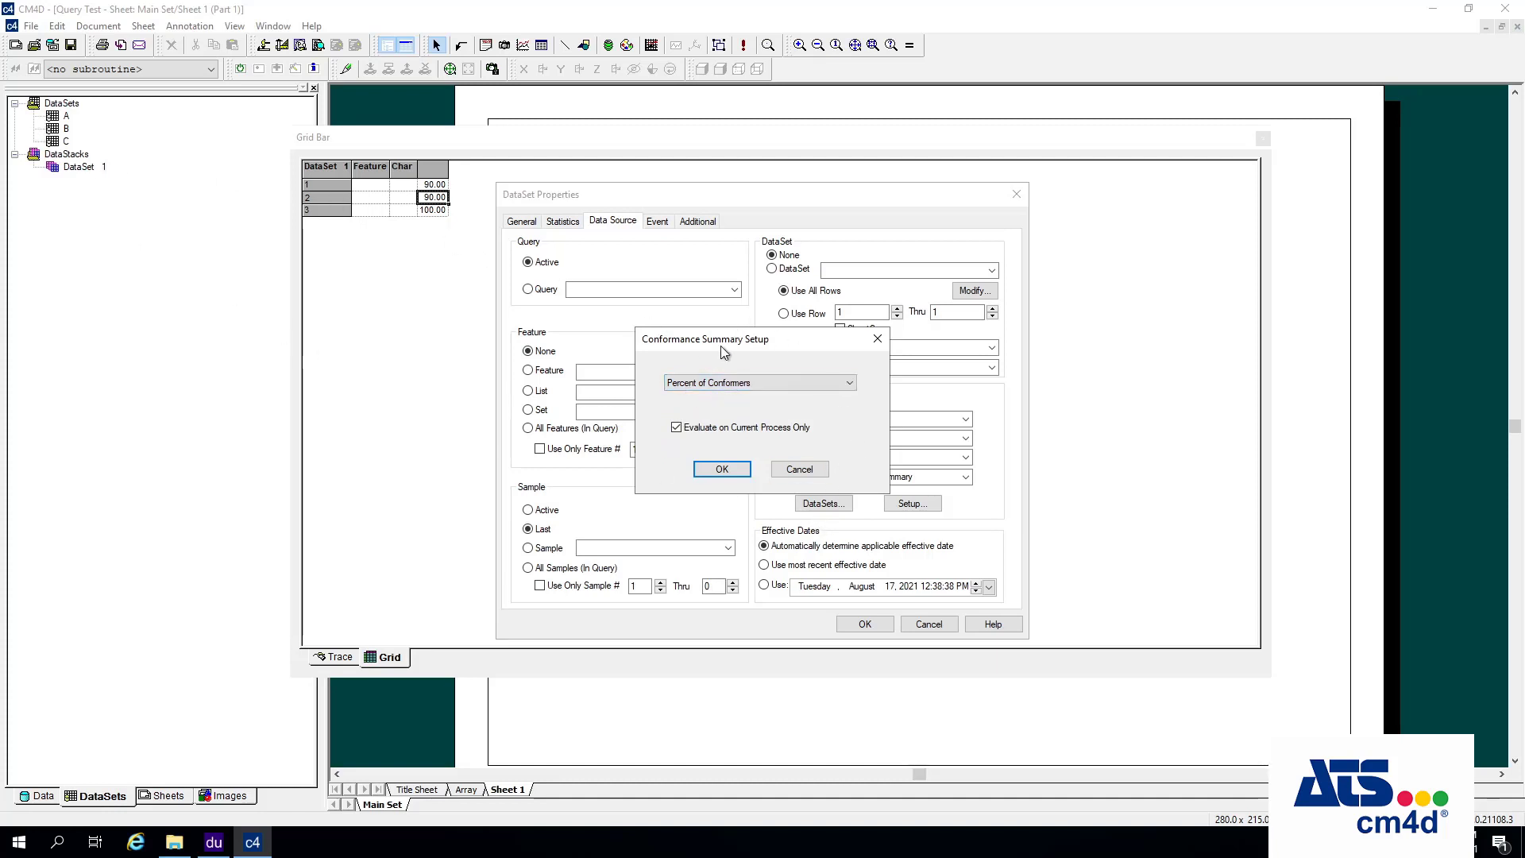
left_click(720, 469)
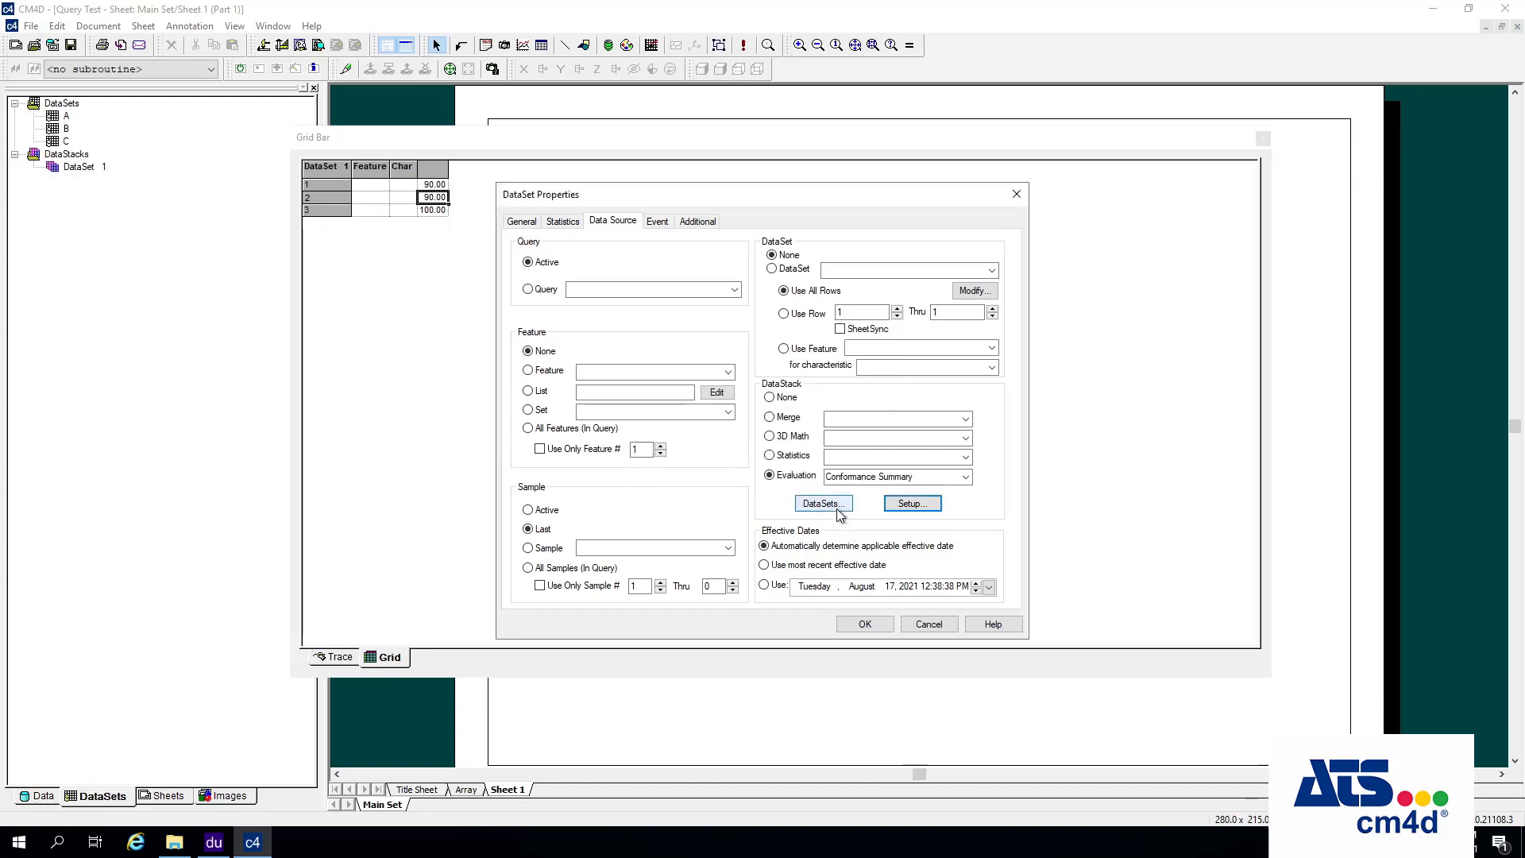
- Remove DataSet A from the DataStack, add it back as the only stacked DataSet, and apply the properties
left_click(822, 504)
left_click(532, 315)
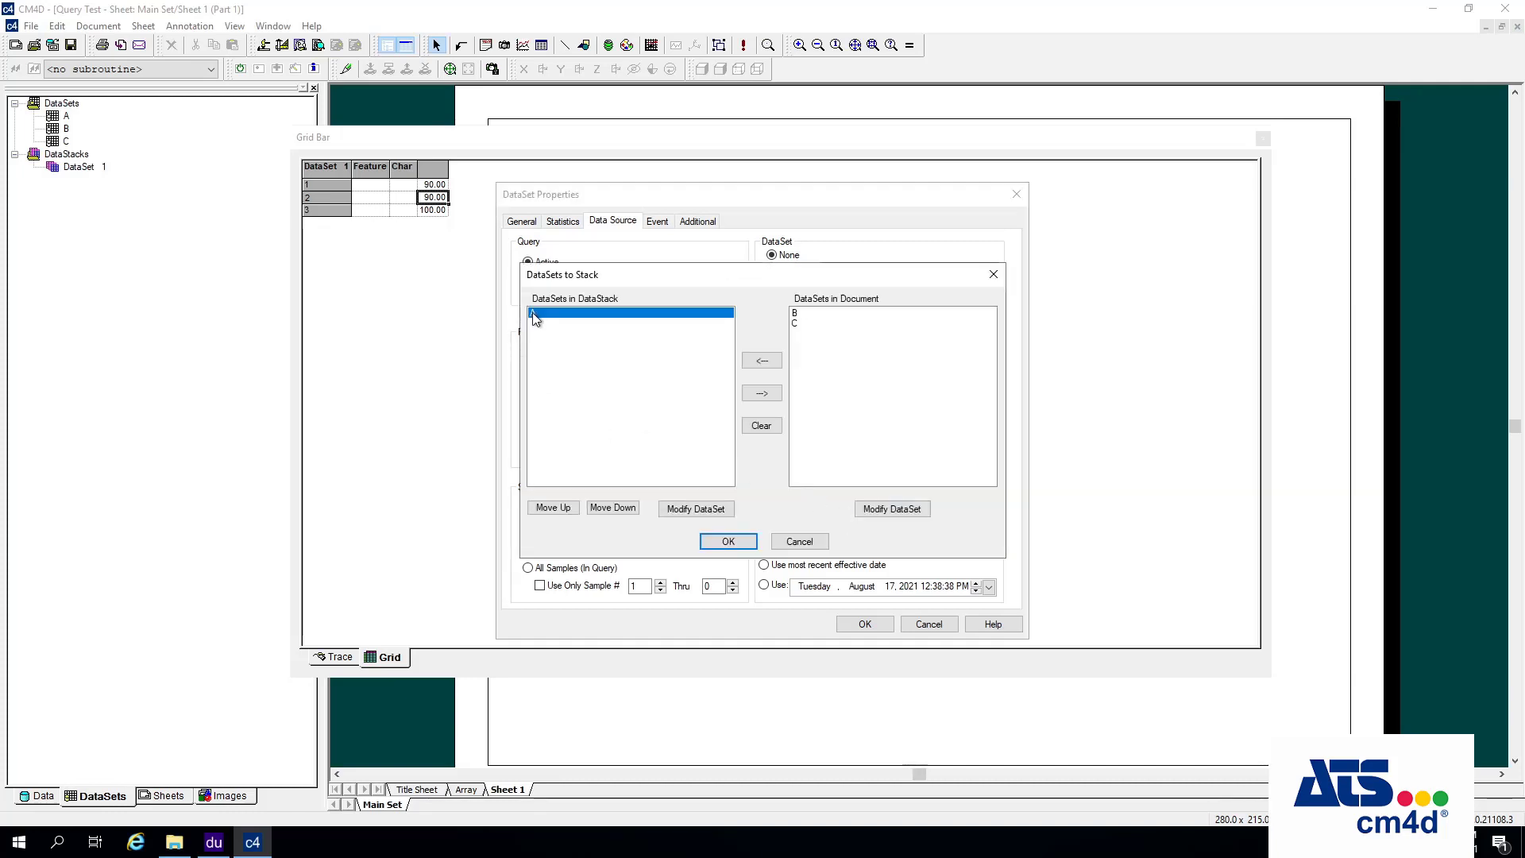
left_click(774, 393)
left_click(797, 313)
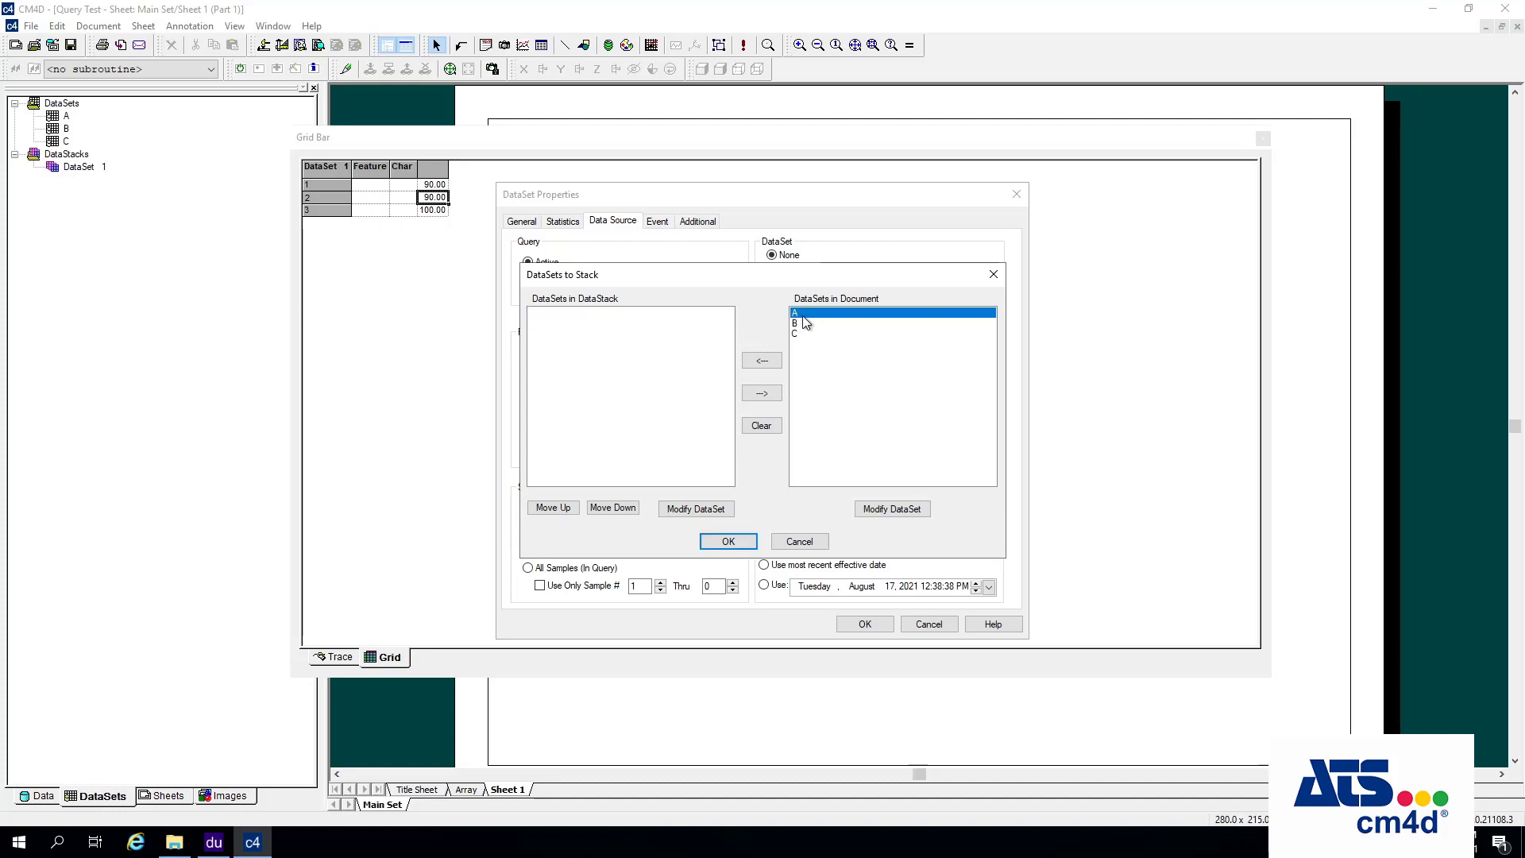
left_click(762, 360)
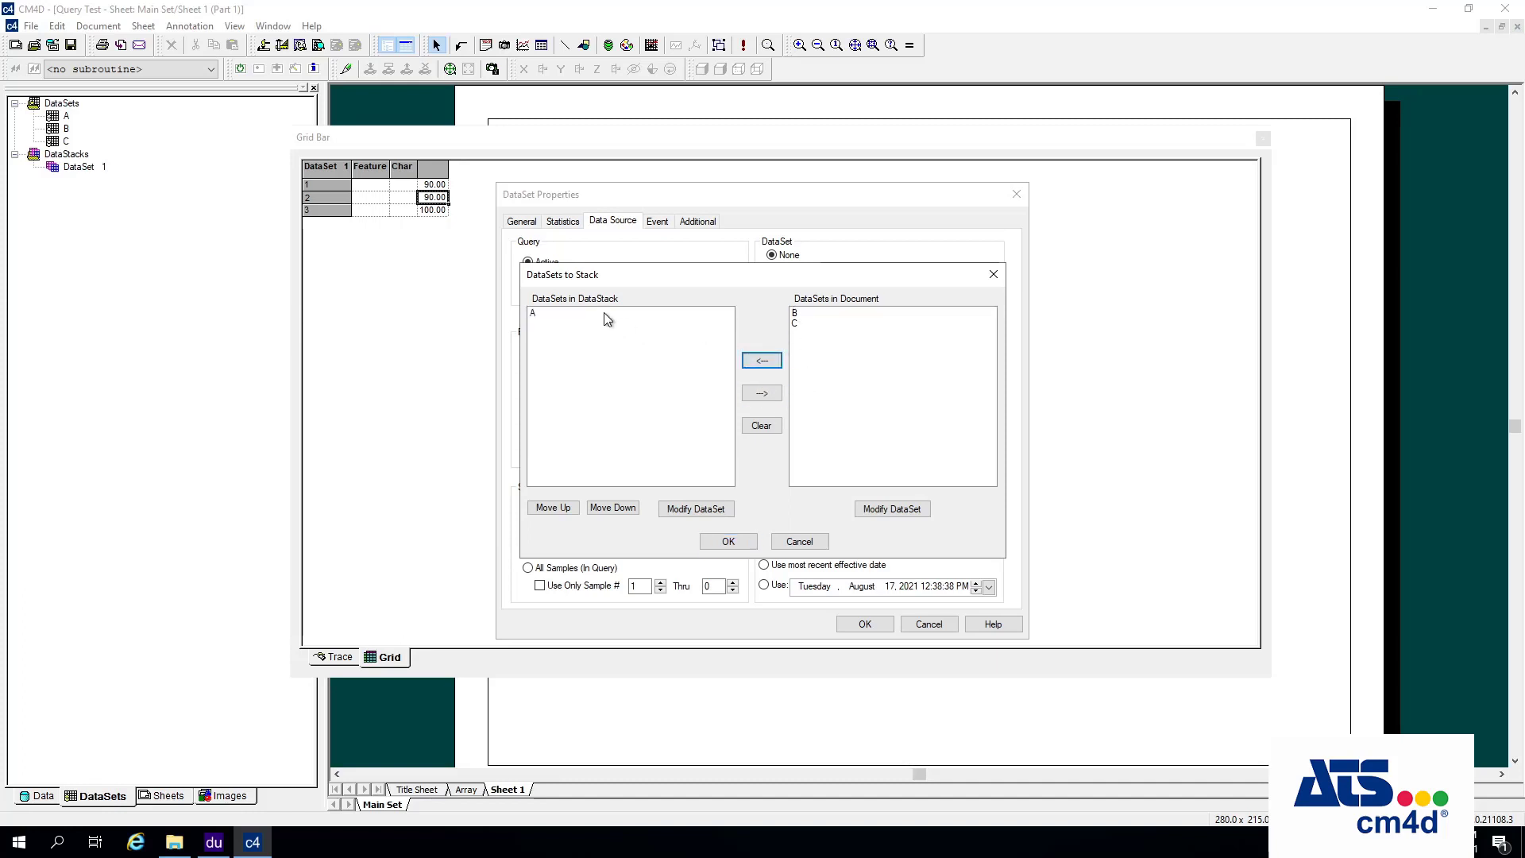
left_click(750, 548)
left_click(870, 623)
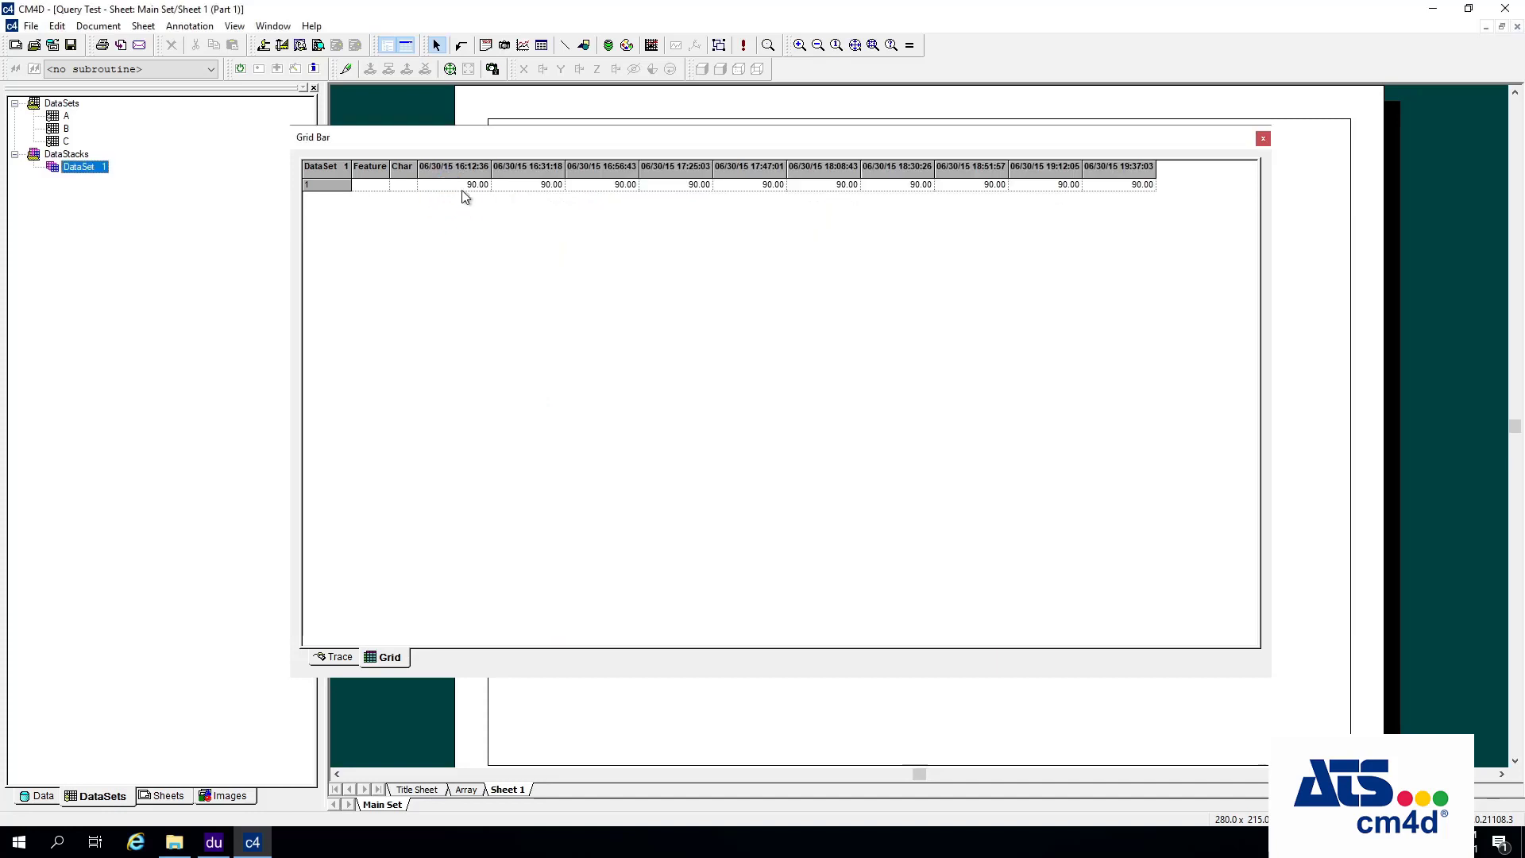
- Examine the percent of conformers for each sample across the DataStack's grid row
left_click(470, 190)
left_click(529, 190)
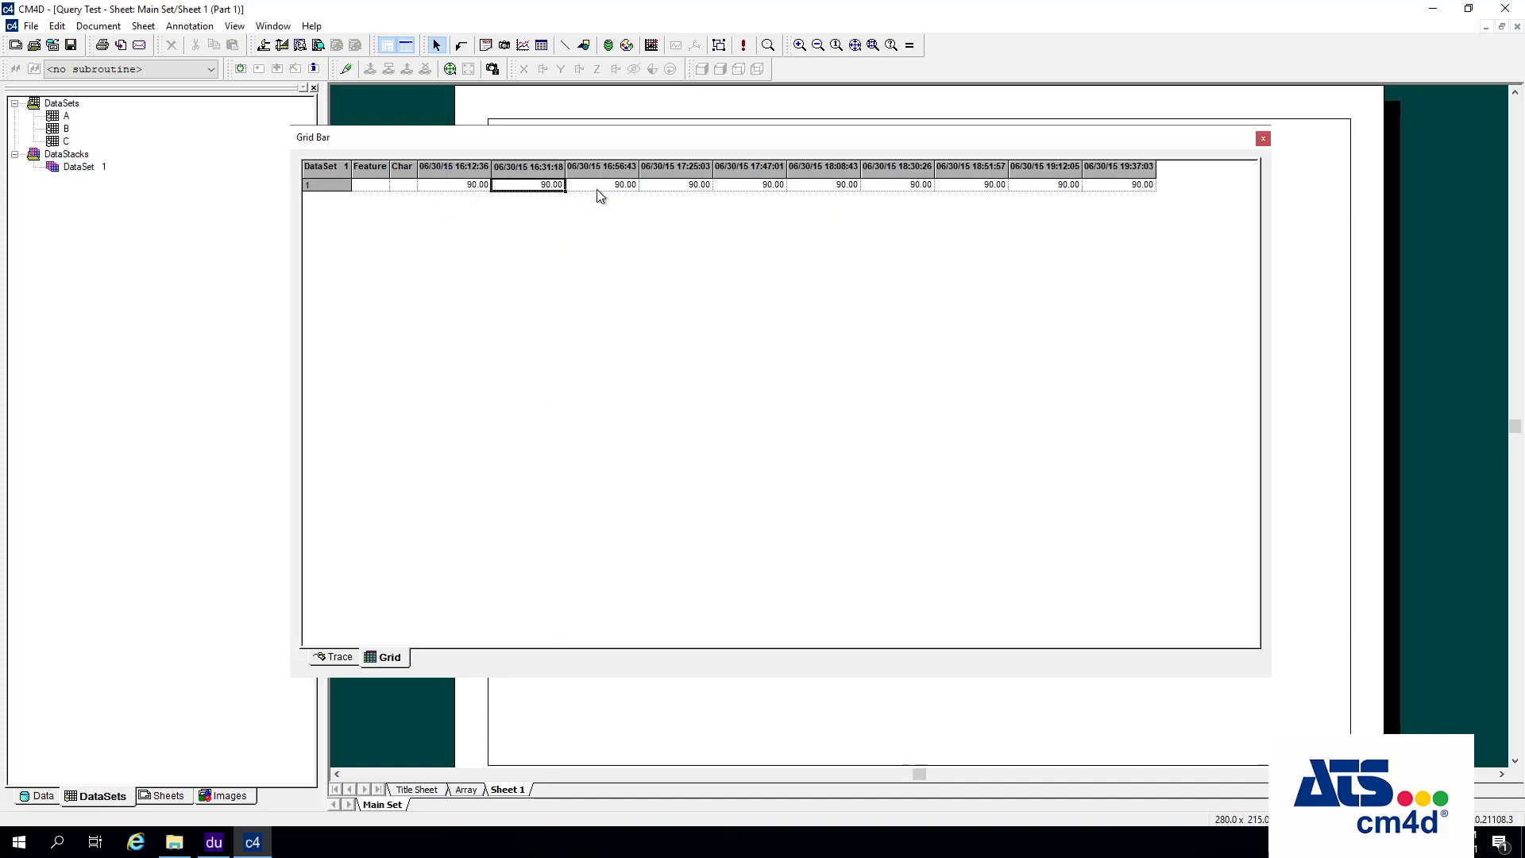
left_click(603, 190)
left_click(680, 189)
left_click(751, 188)
left_click(826, 186)
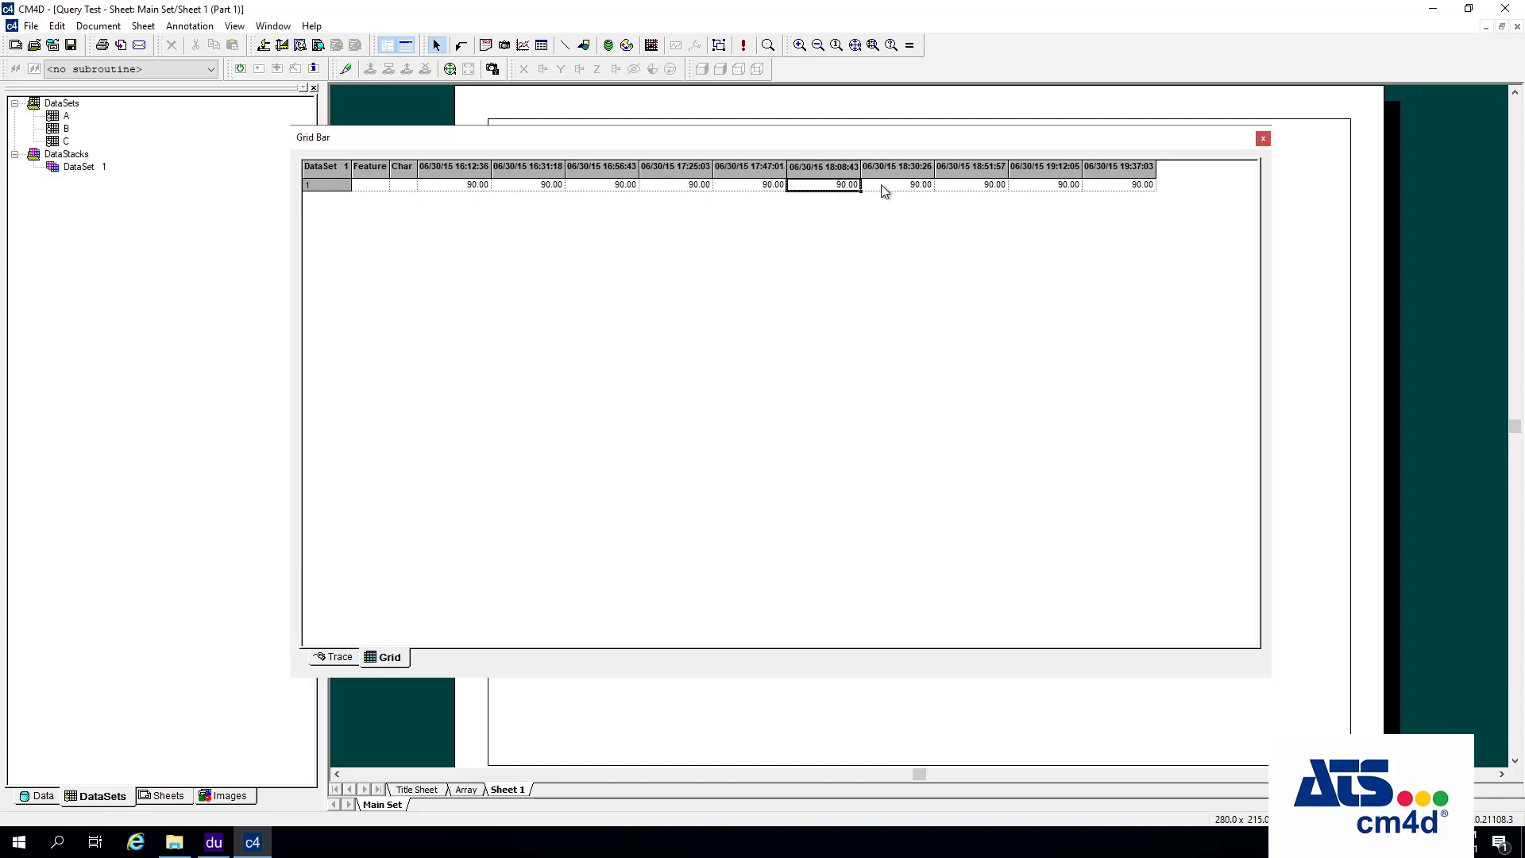
left_click(898, 185)
left_click(997, 189)
left_click(1080, 194)
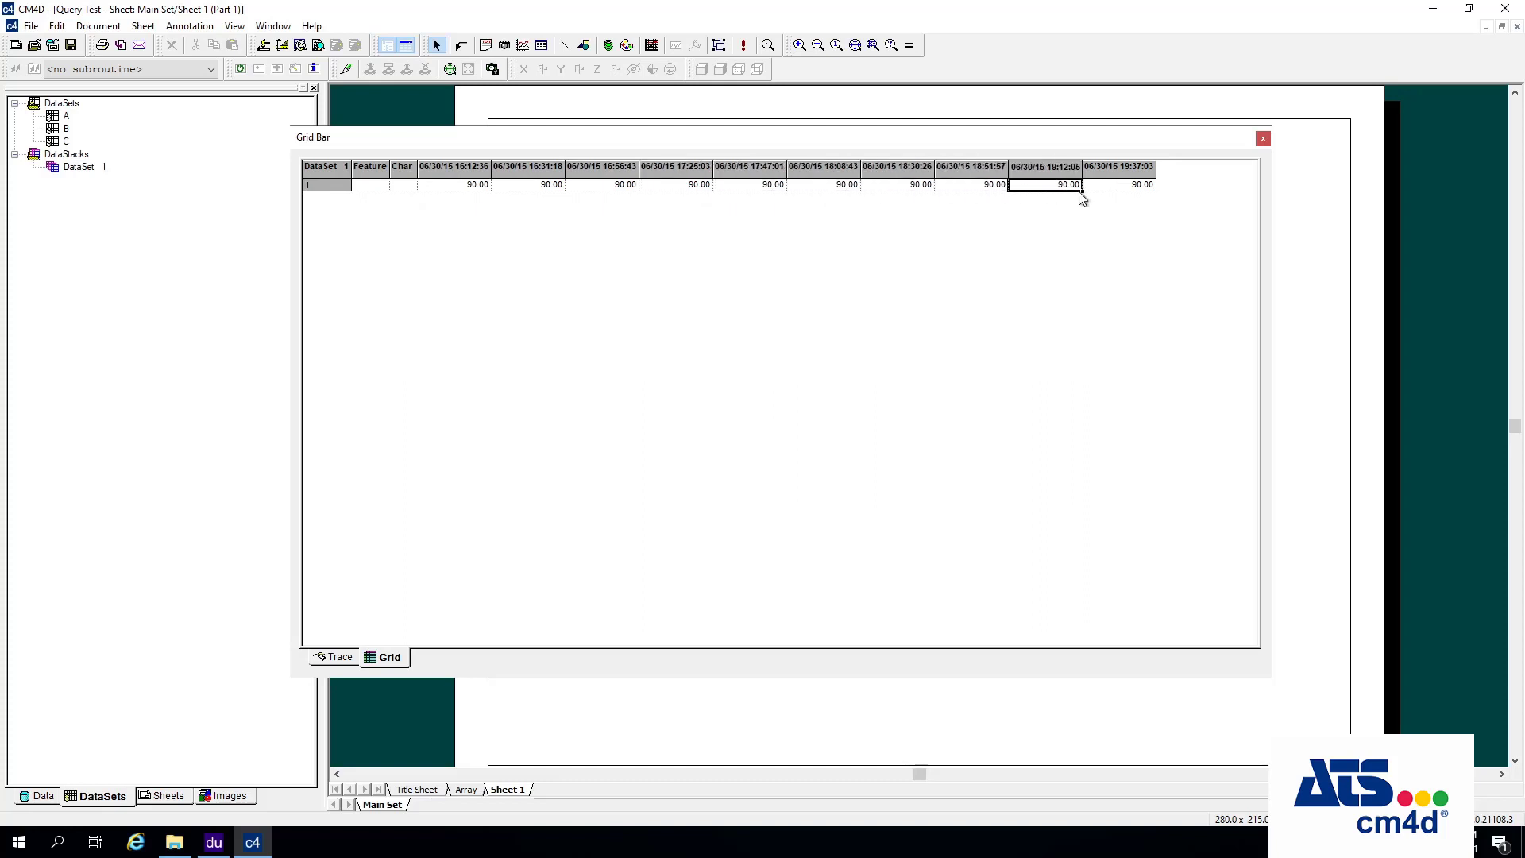
left_click(1144, 187)
- Change the DataStack's Conformance Summary setup to Percent of Non-Conformers, apply it, and check the first sample's value
double_click(79, 165)
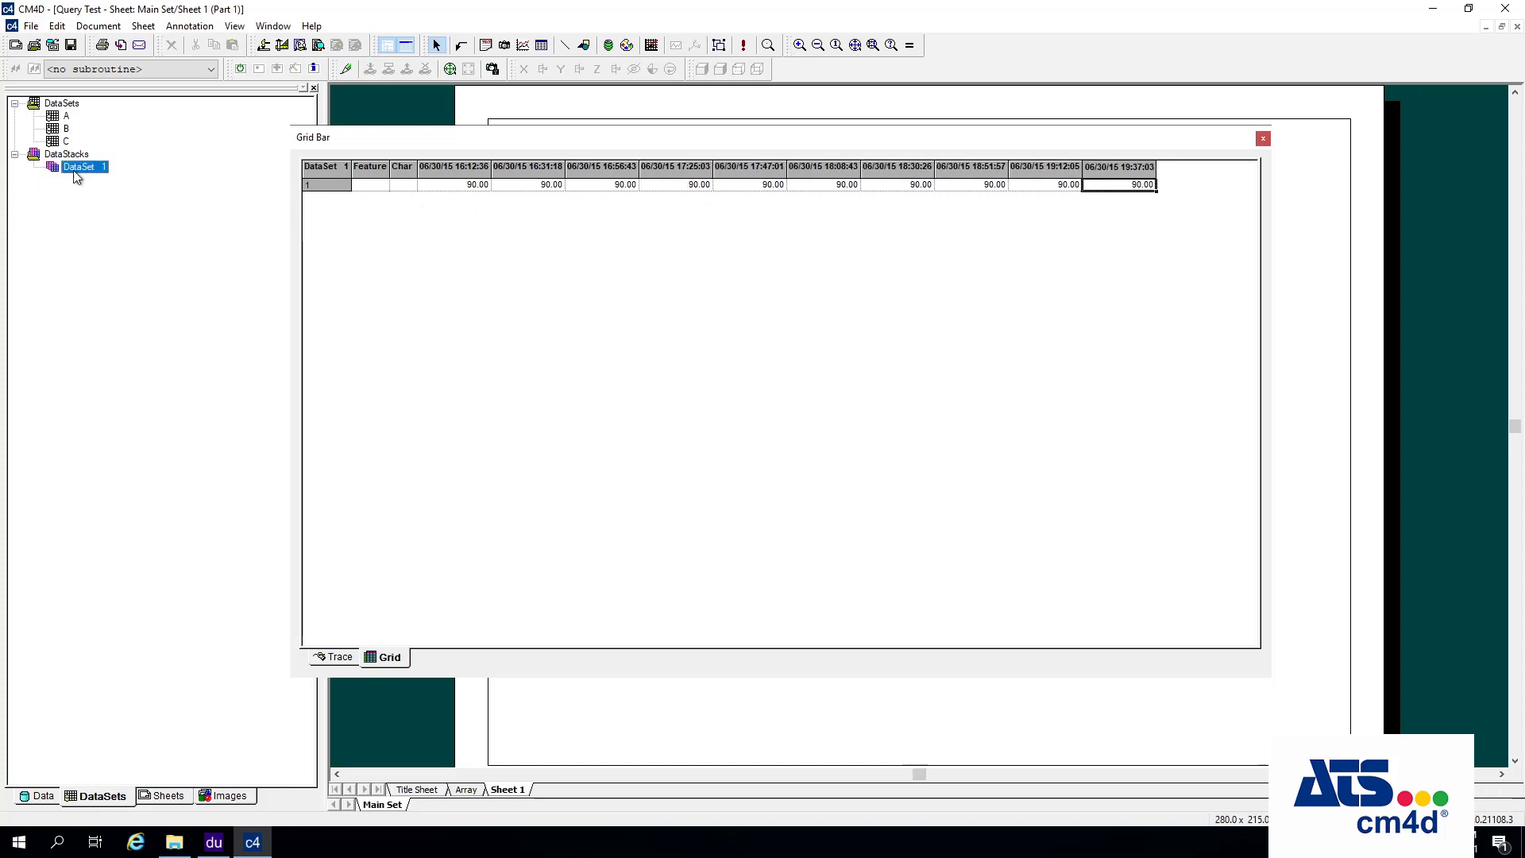
left_click(620, 223)
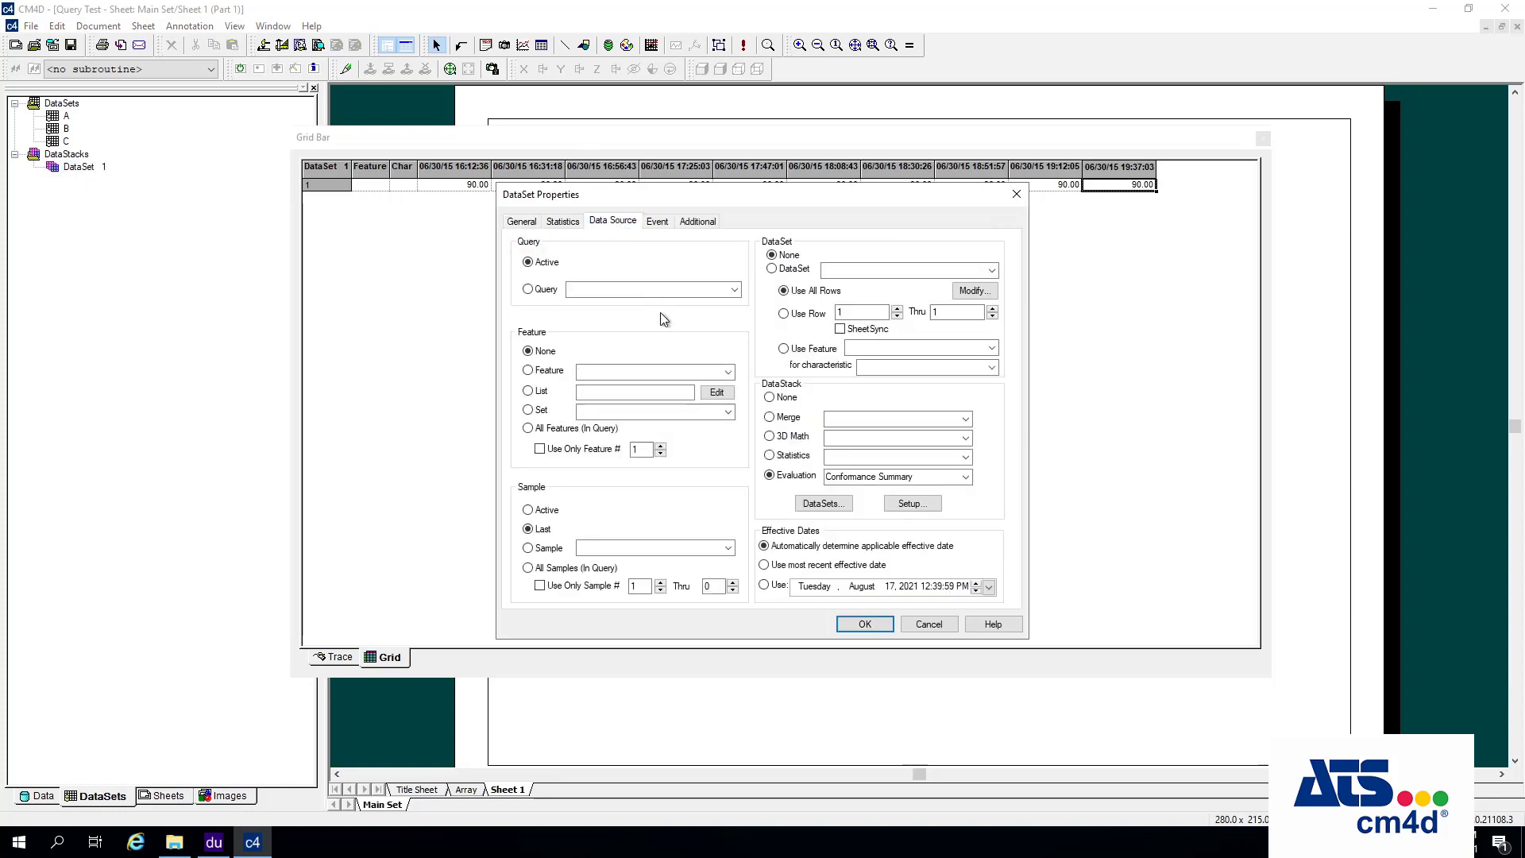
left_click(926, 508)
left_click(798, 387)
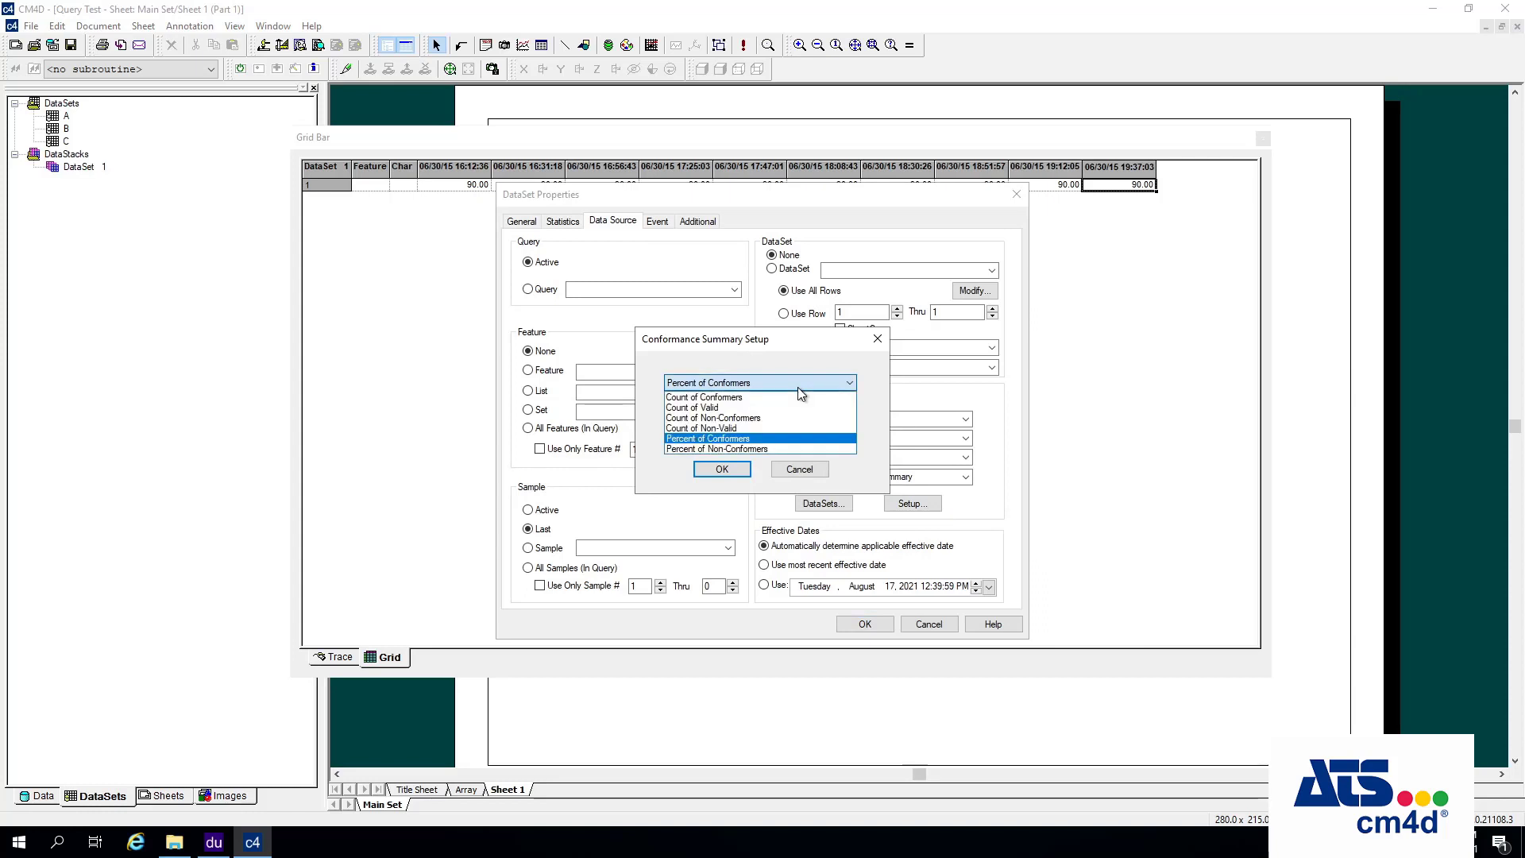
left_click(726, 450)
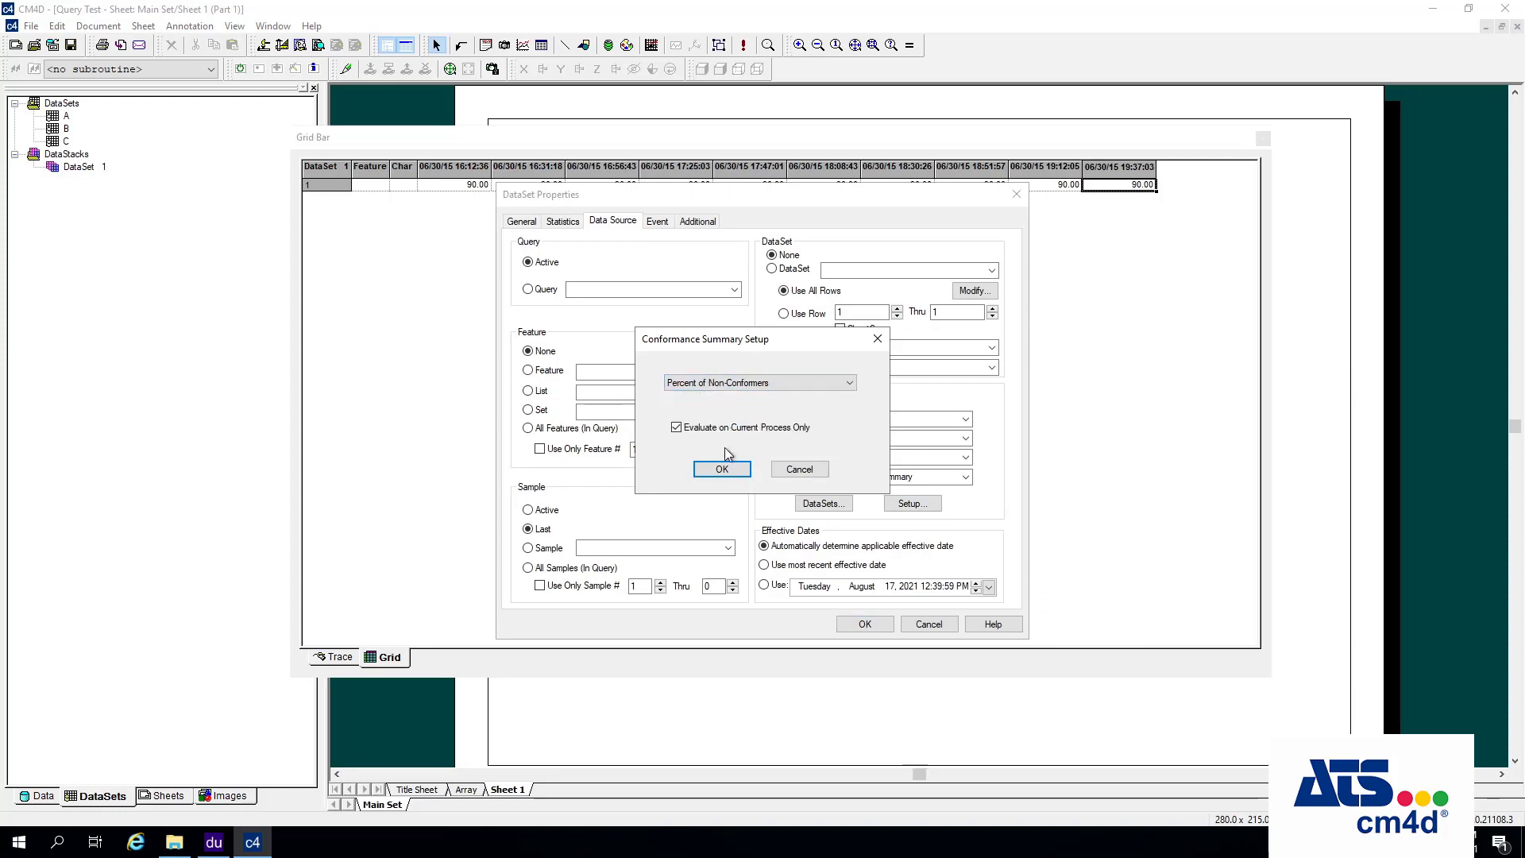
left_click(722, 470)
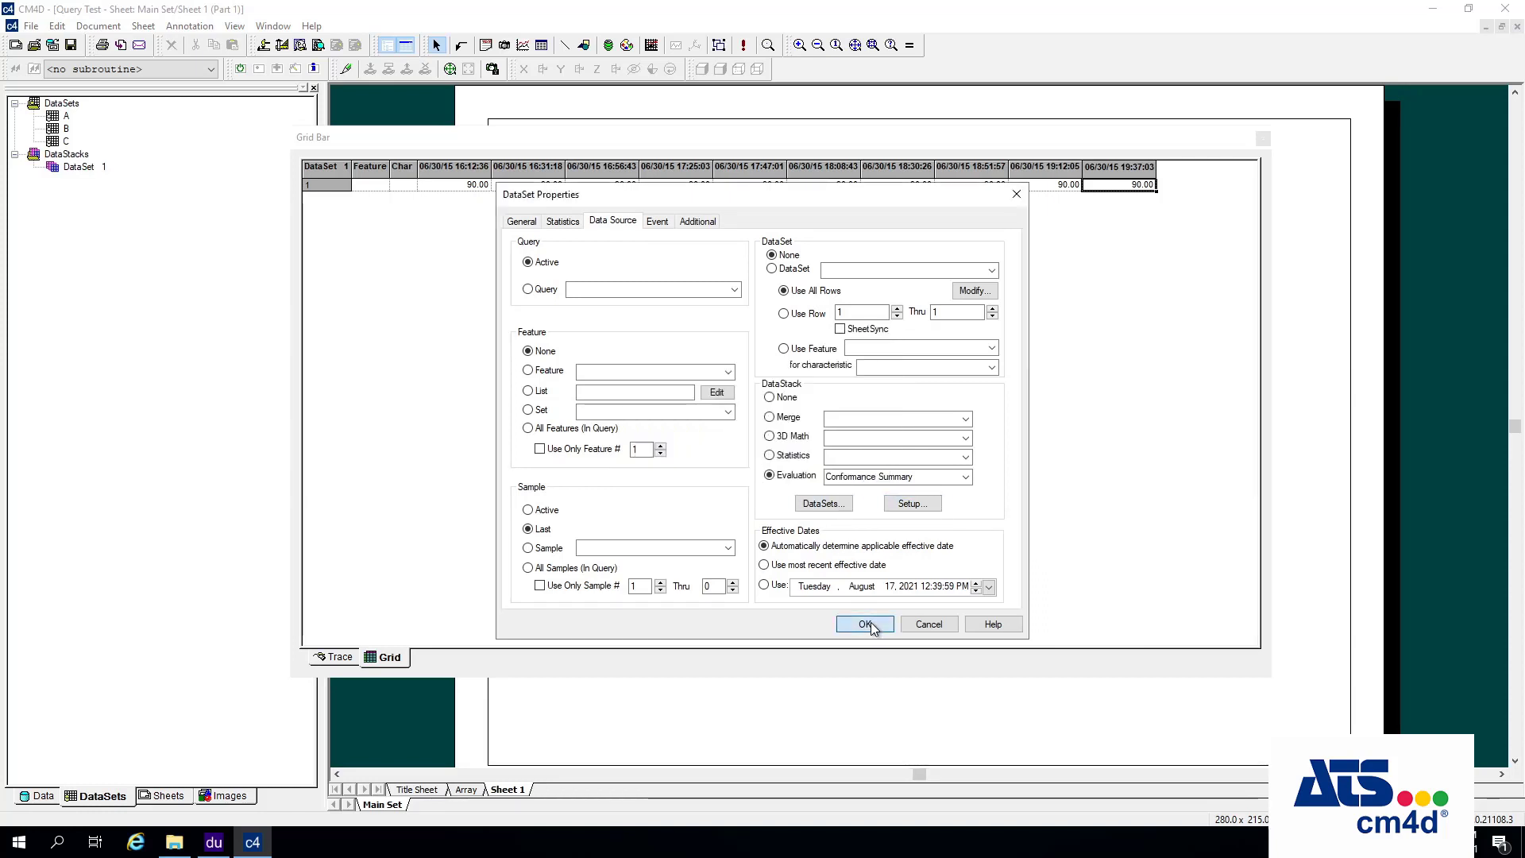
left_click(865, 623)
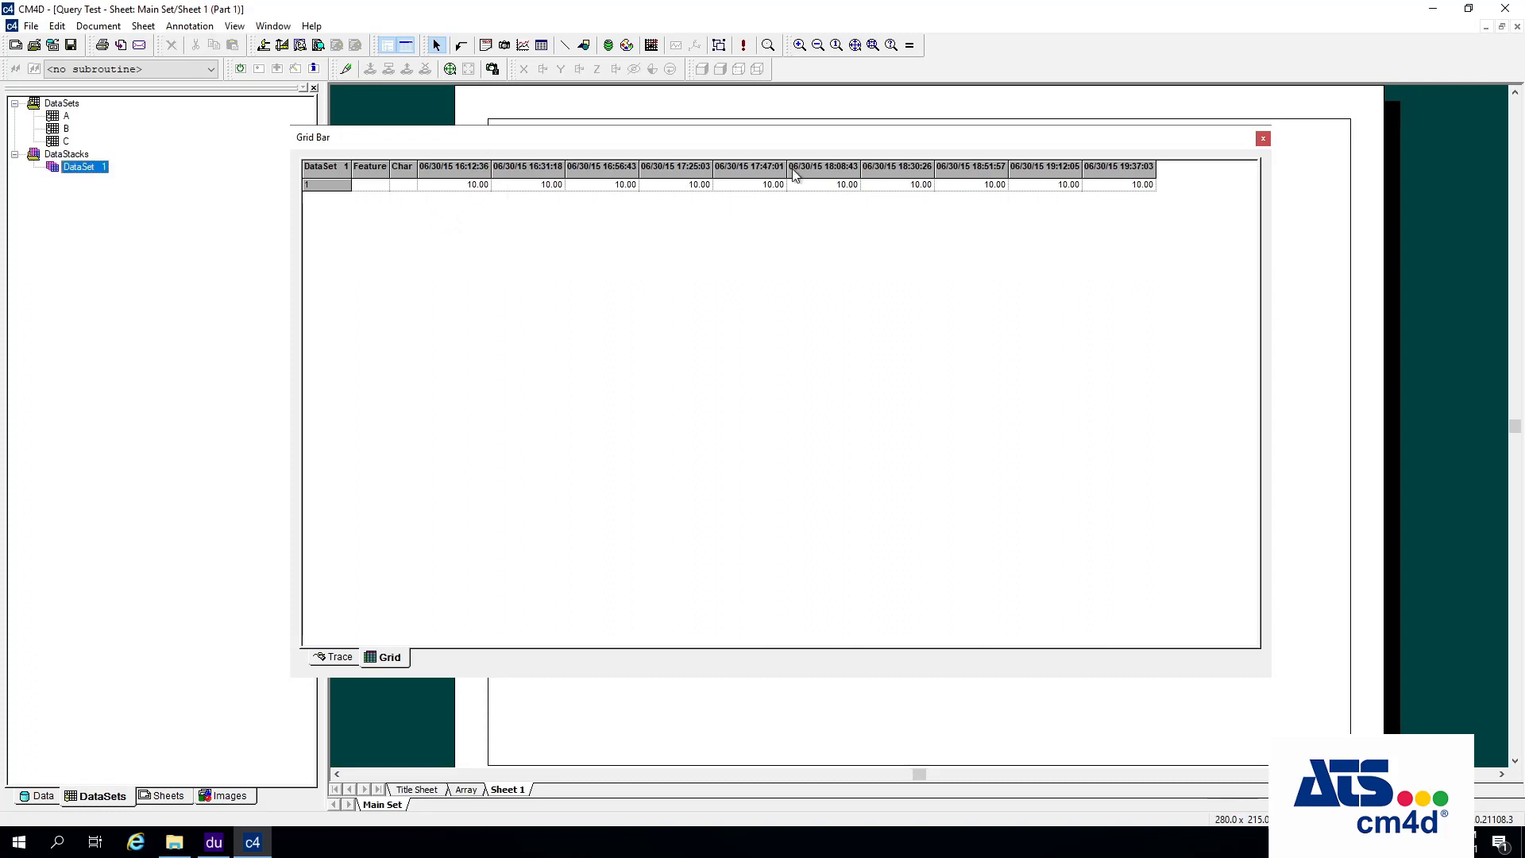
left_click(459, 189)
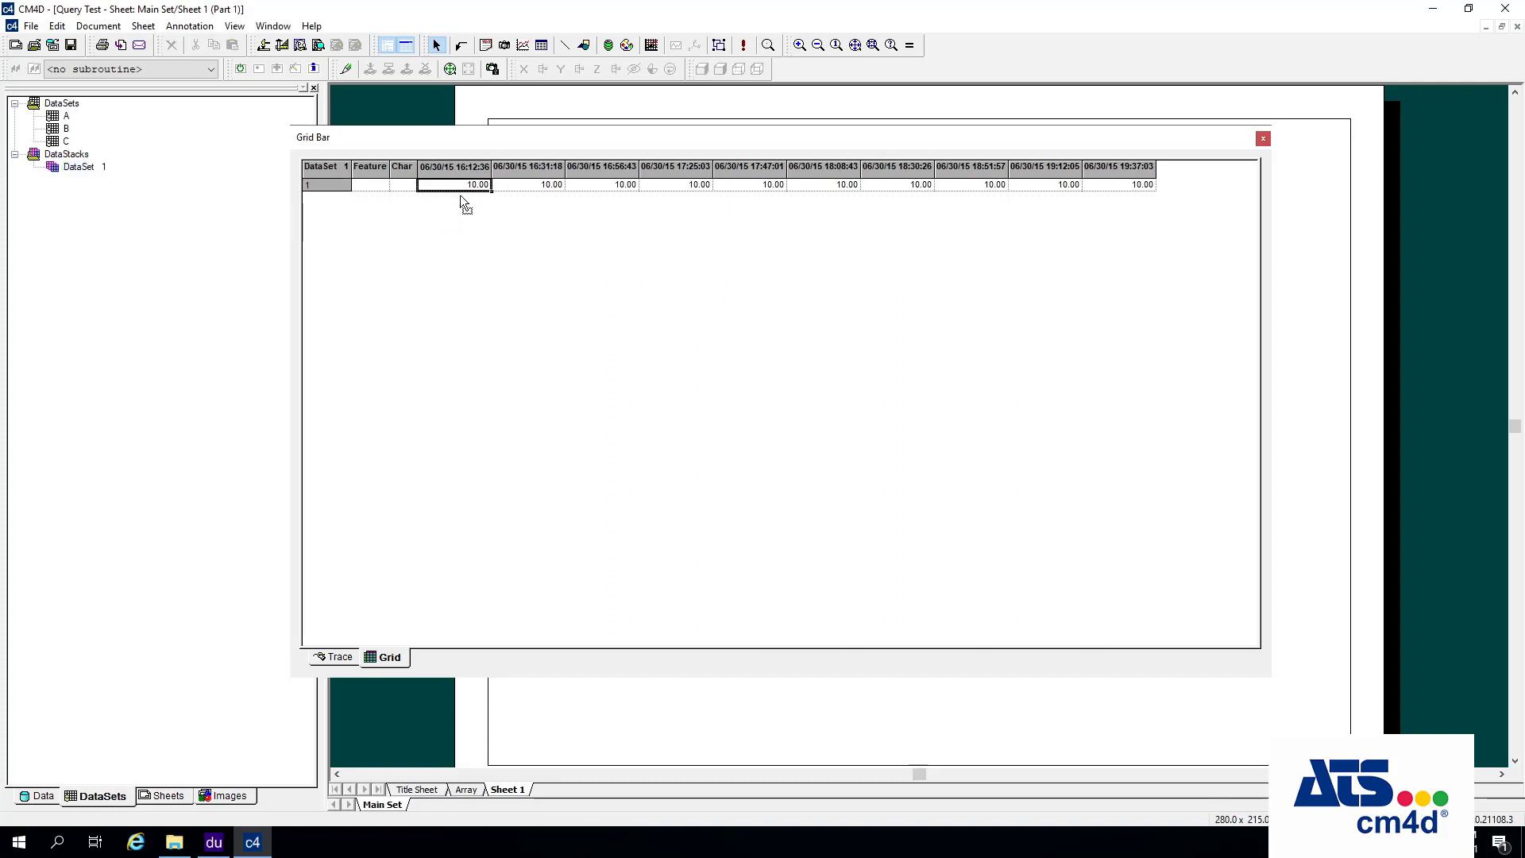
- Add DataSets B and C to the DataStack alongside DataSet A
left_click(56, 121)
double_click(77, 168)
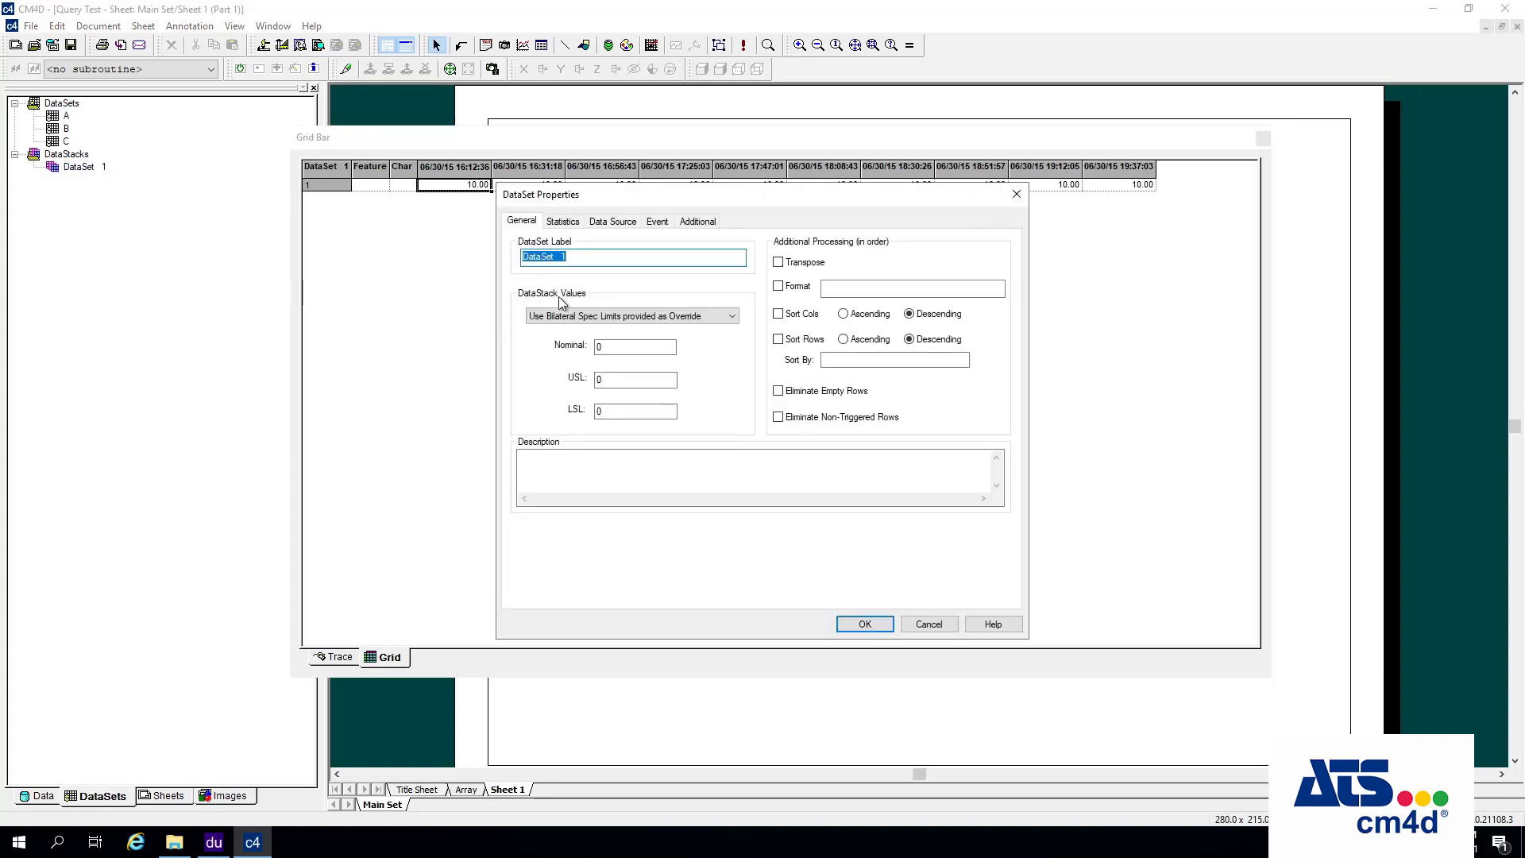
left_click(614, 223)
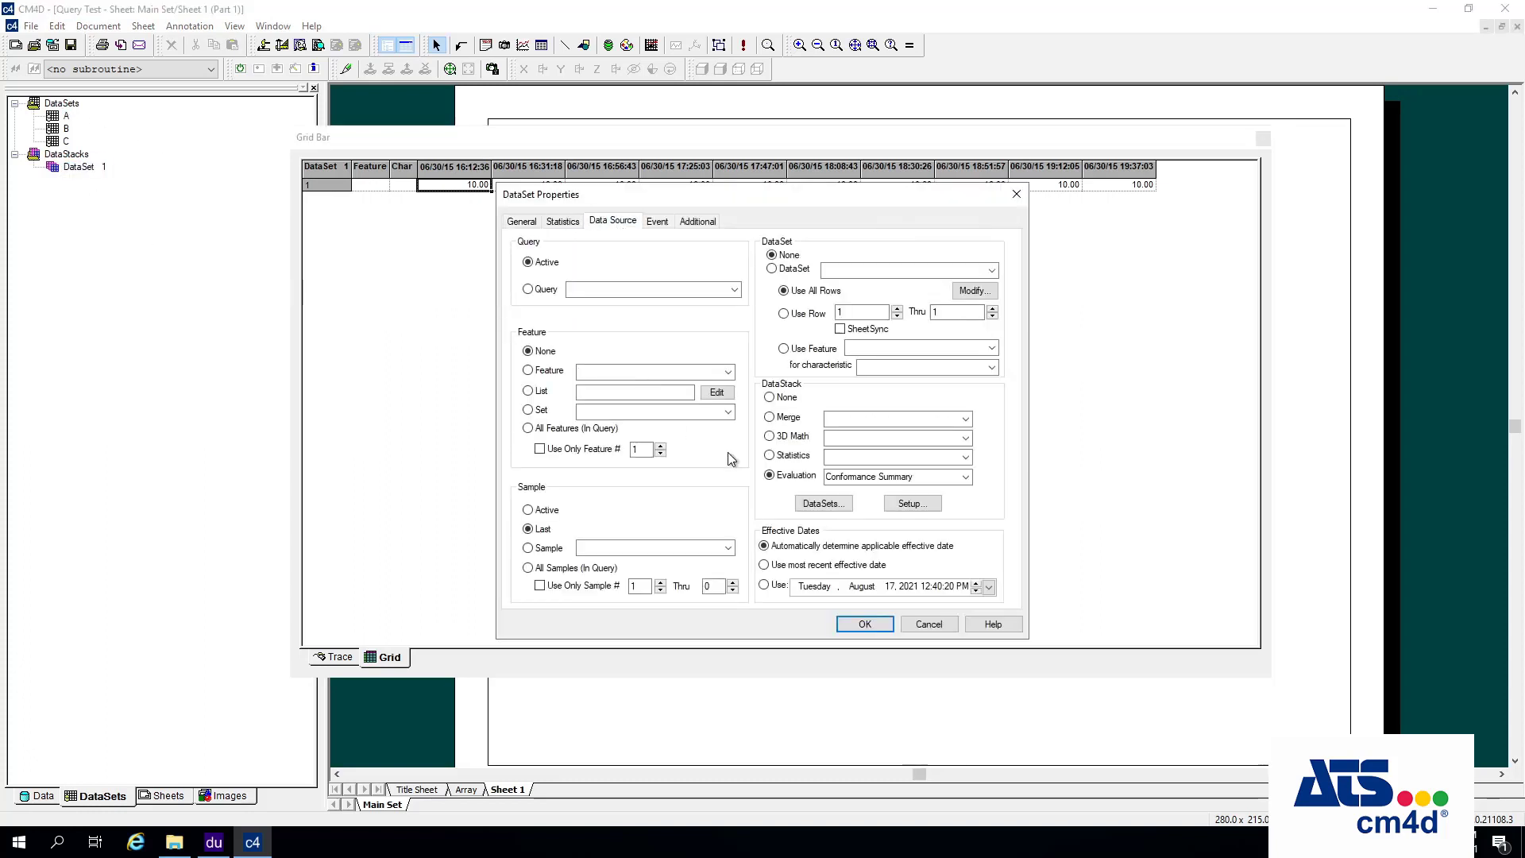
left_click(911, 504)
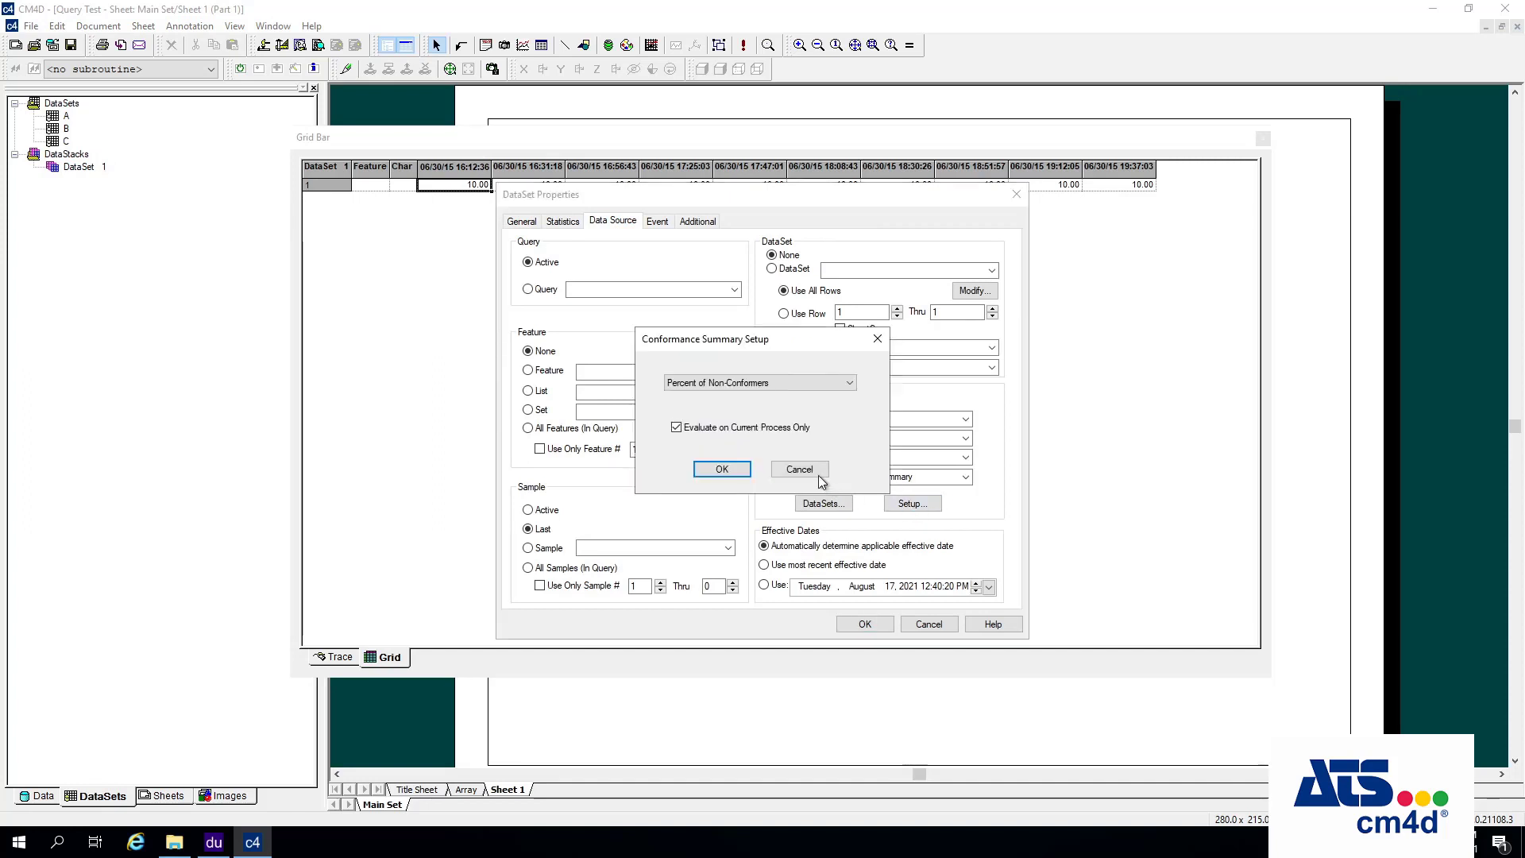
left_click(818, 475)
left_click(827, 502)
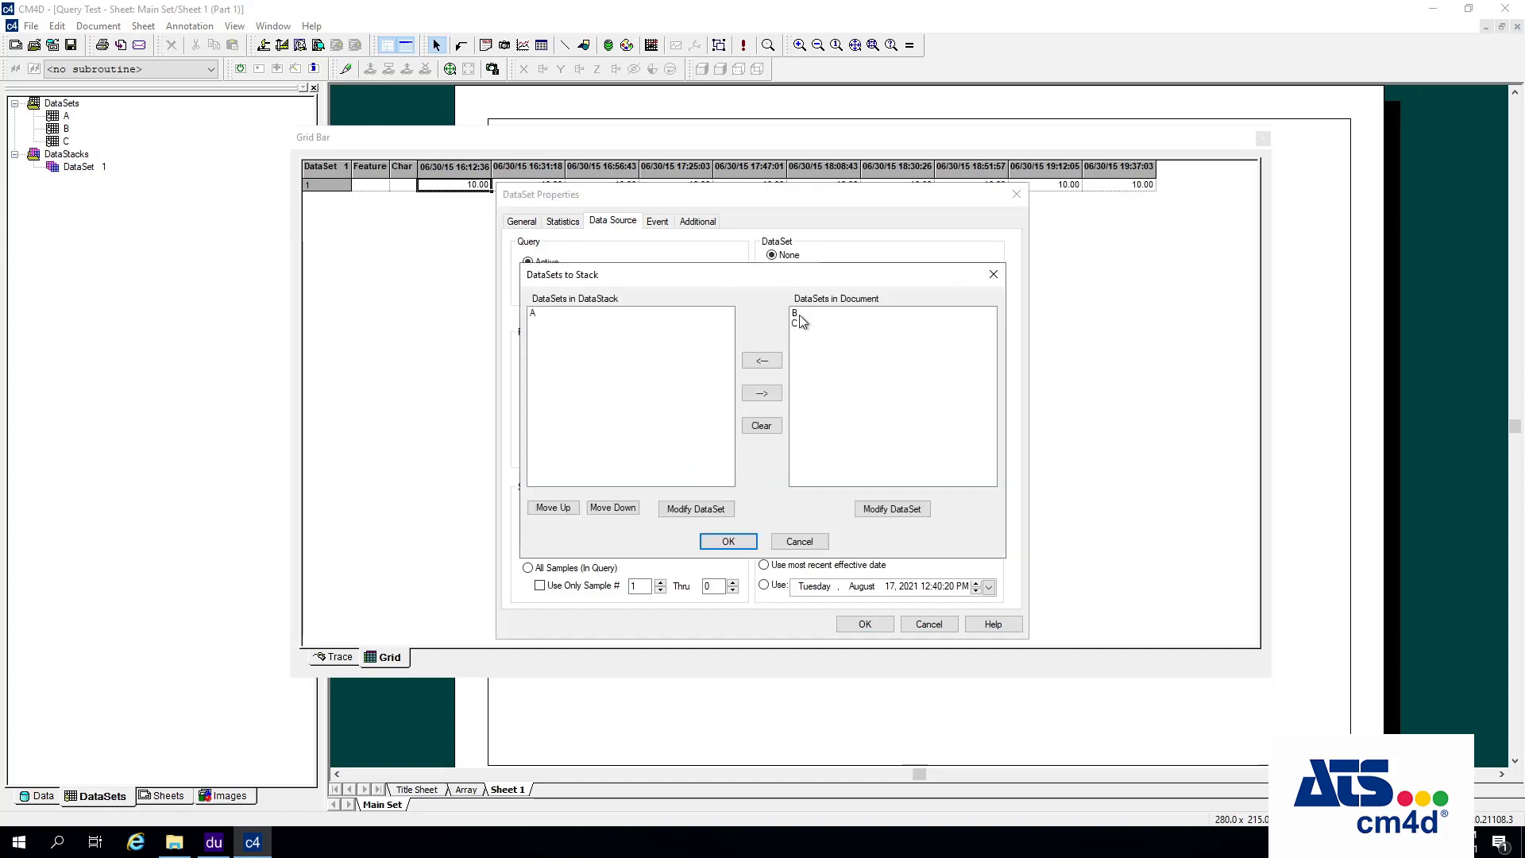
double_click(796, 314)
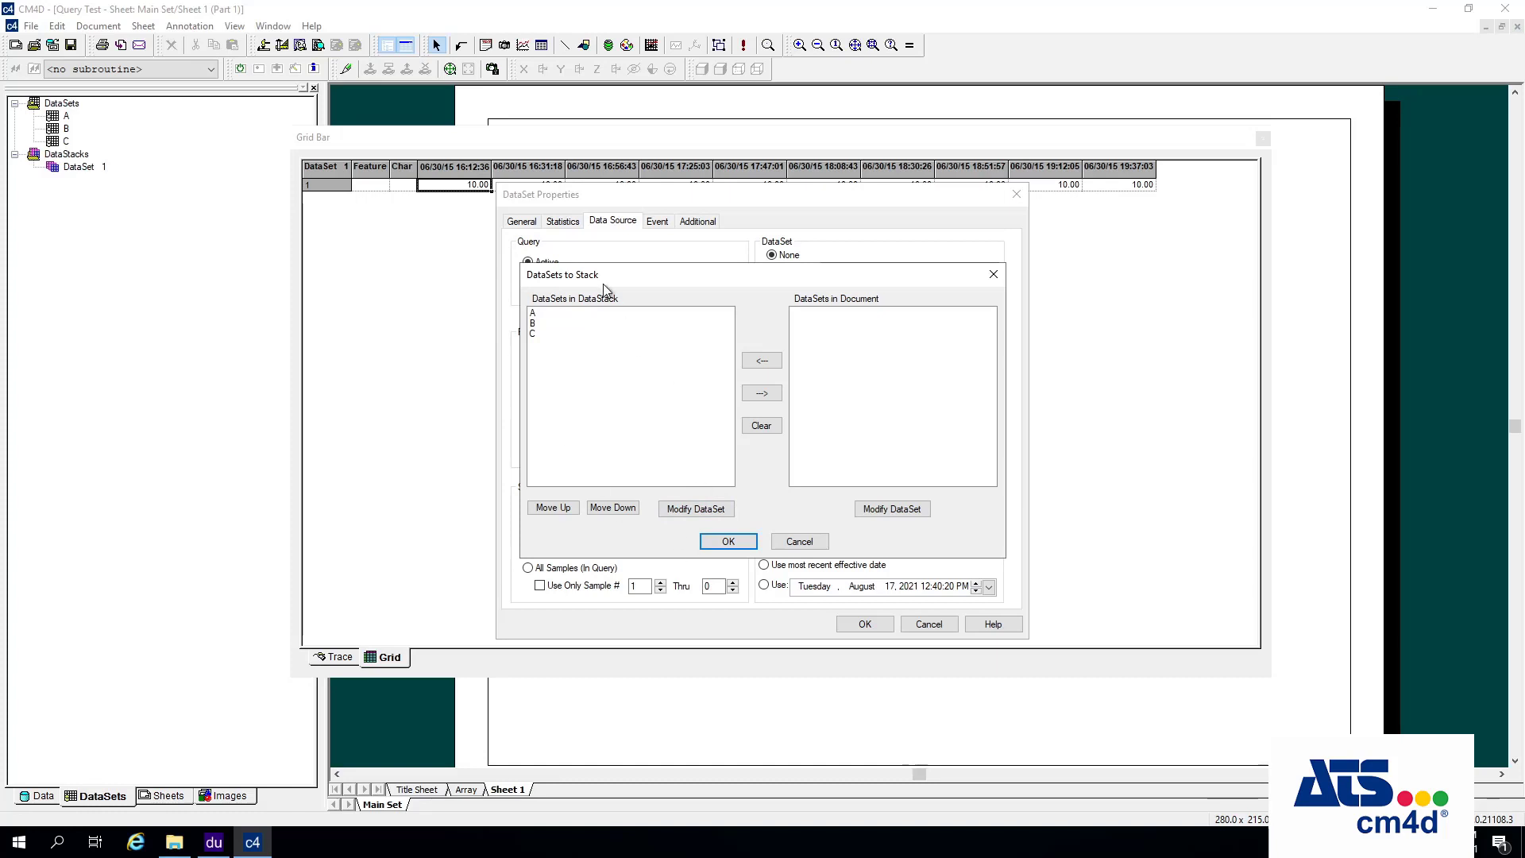
left_click(749, 535)
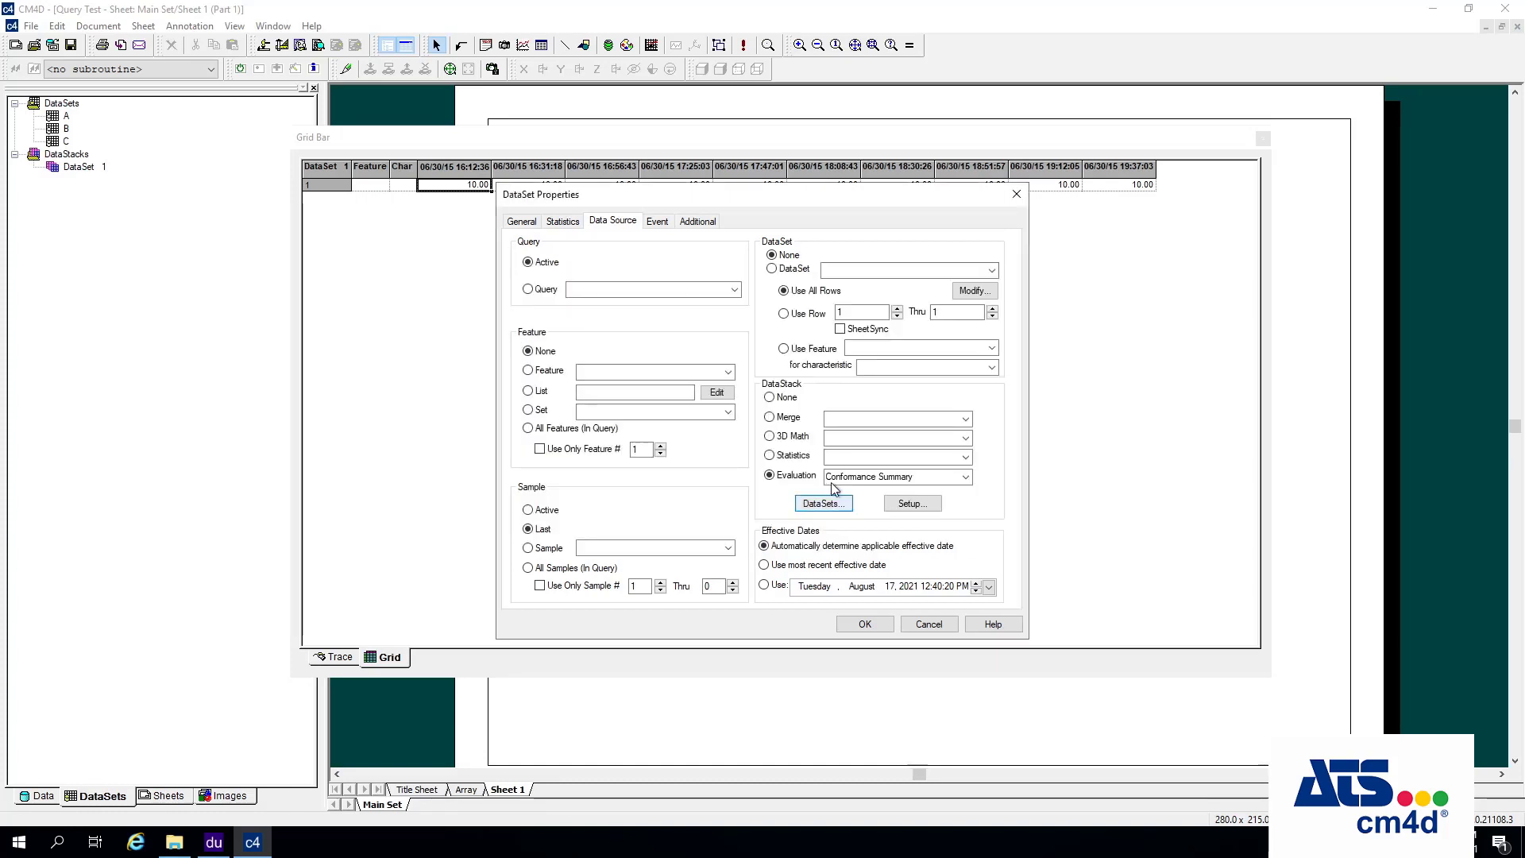
- Apply the DataStack with its Percent of Non-Conformers setup and check the first six samples' values in the grid
left_click(911, 505)
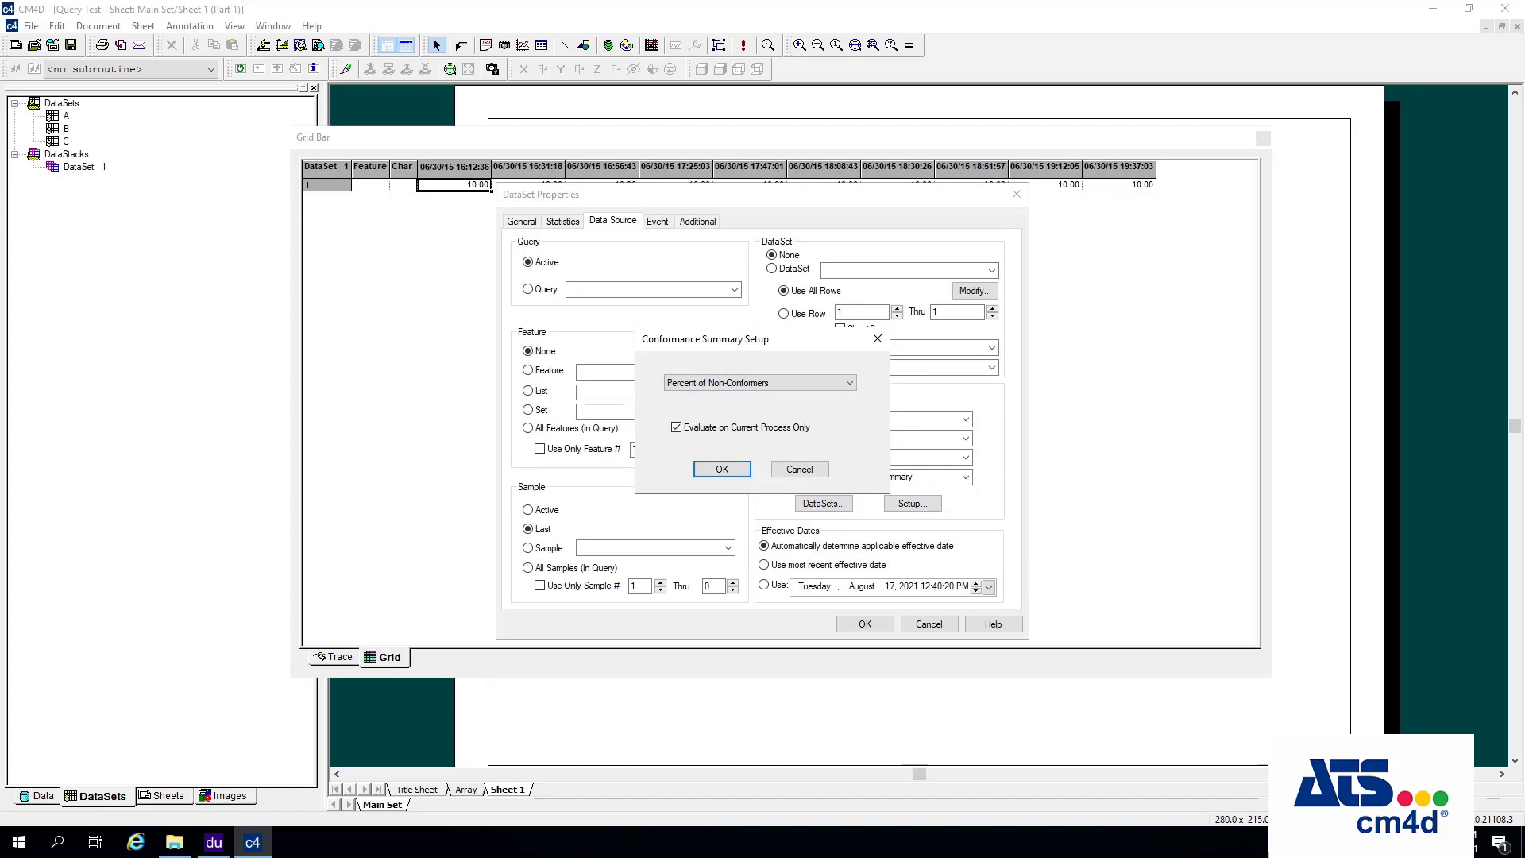
left_click(723, 469)
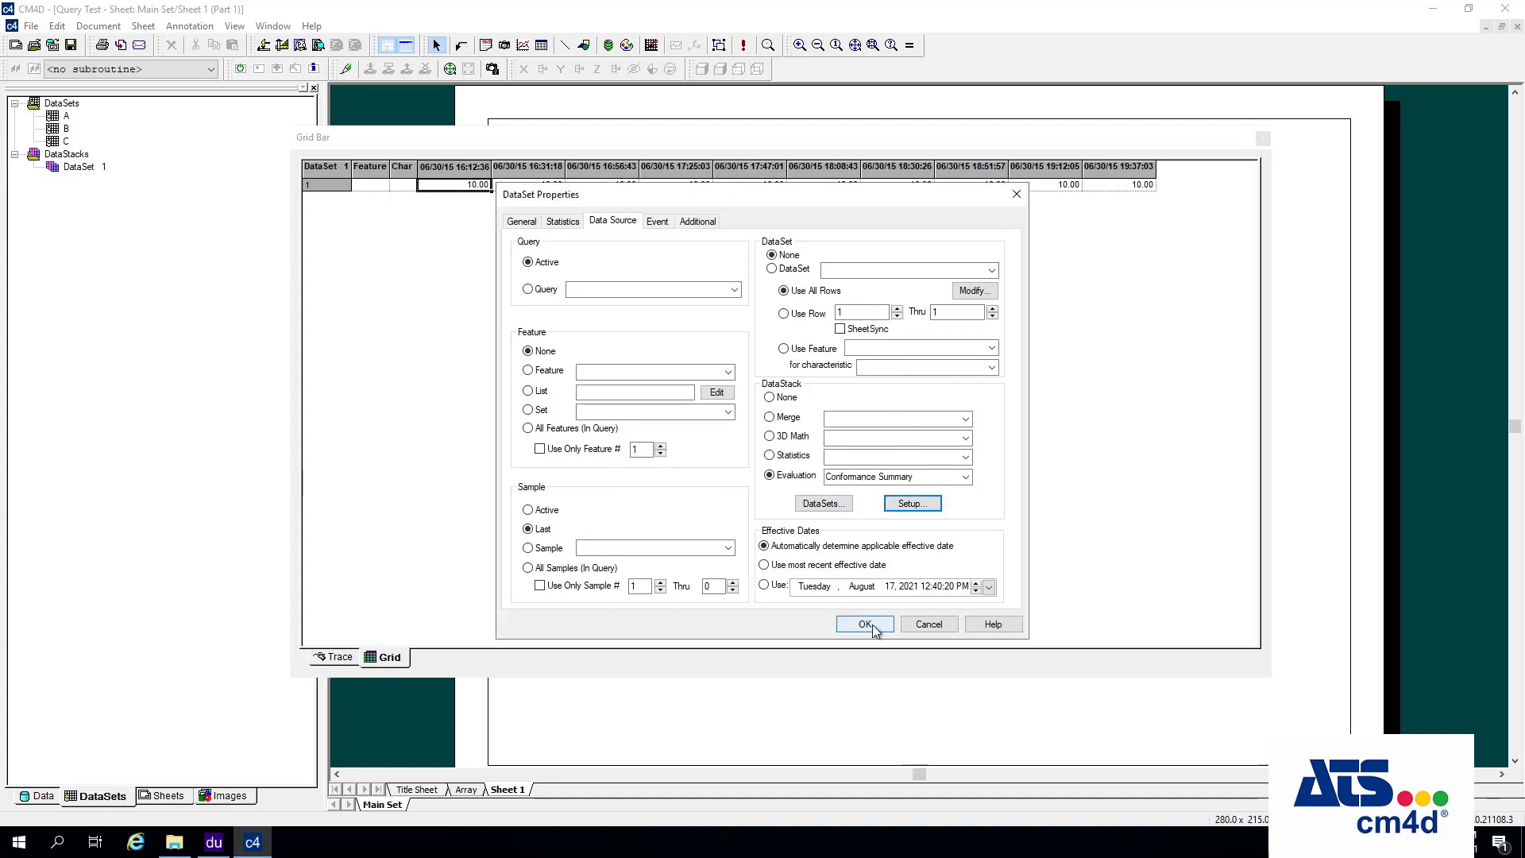
left_click(865, 624)
left_click(80, 164)
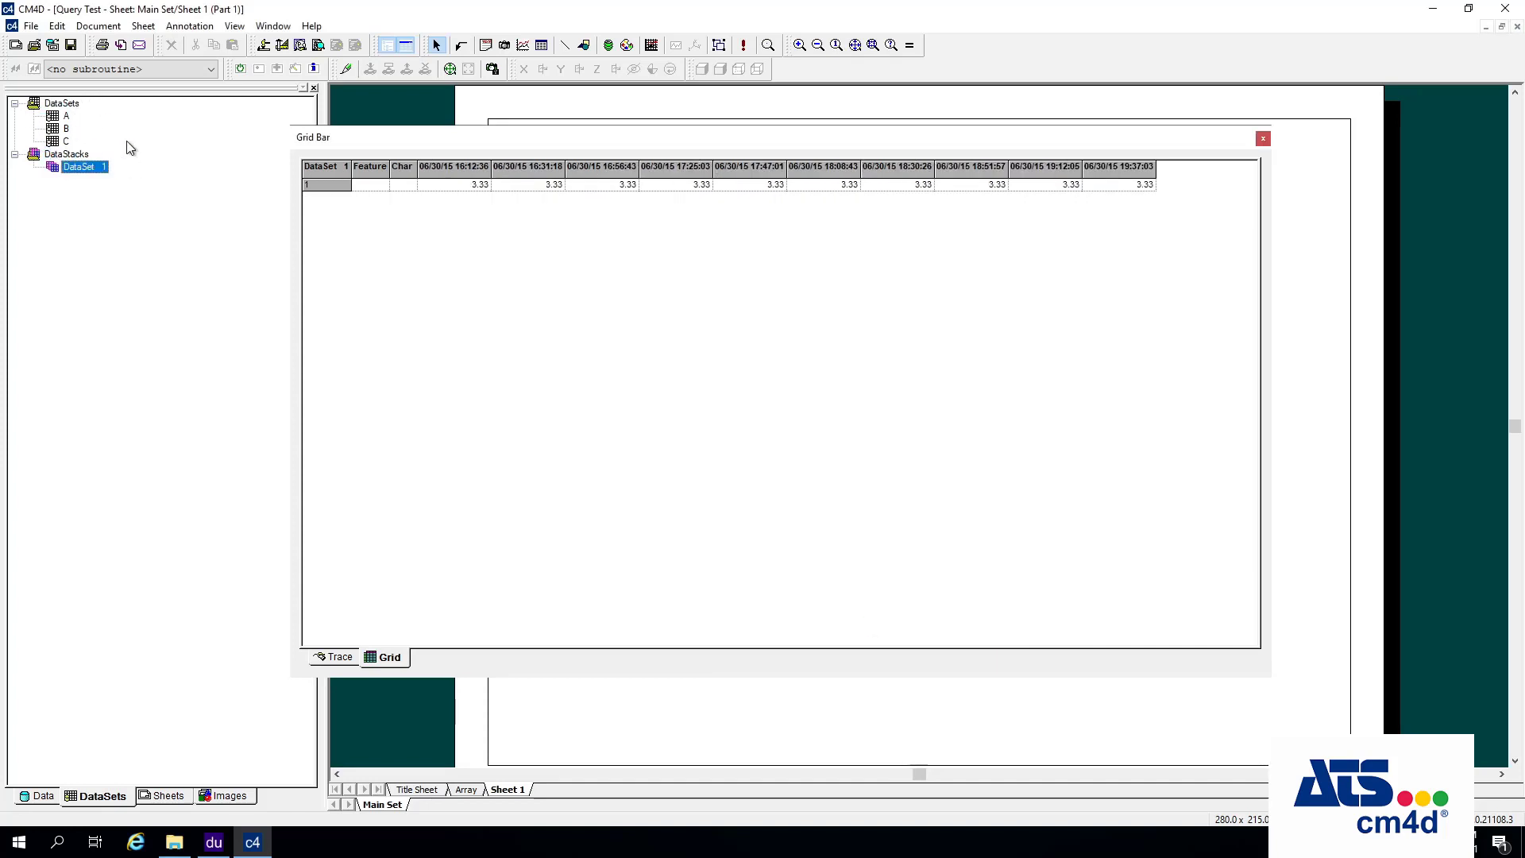
left_click(480, 185)
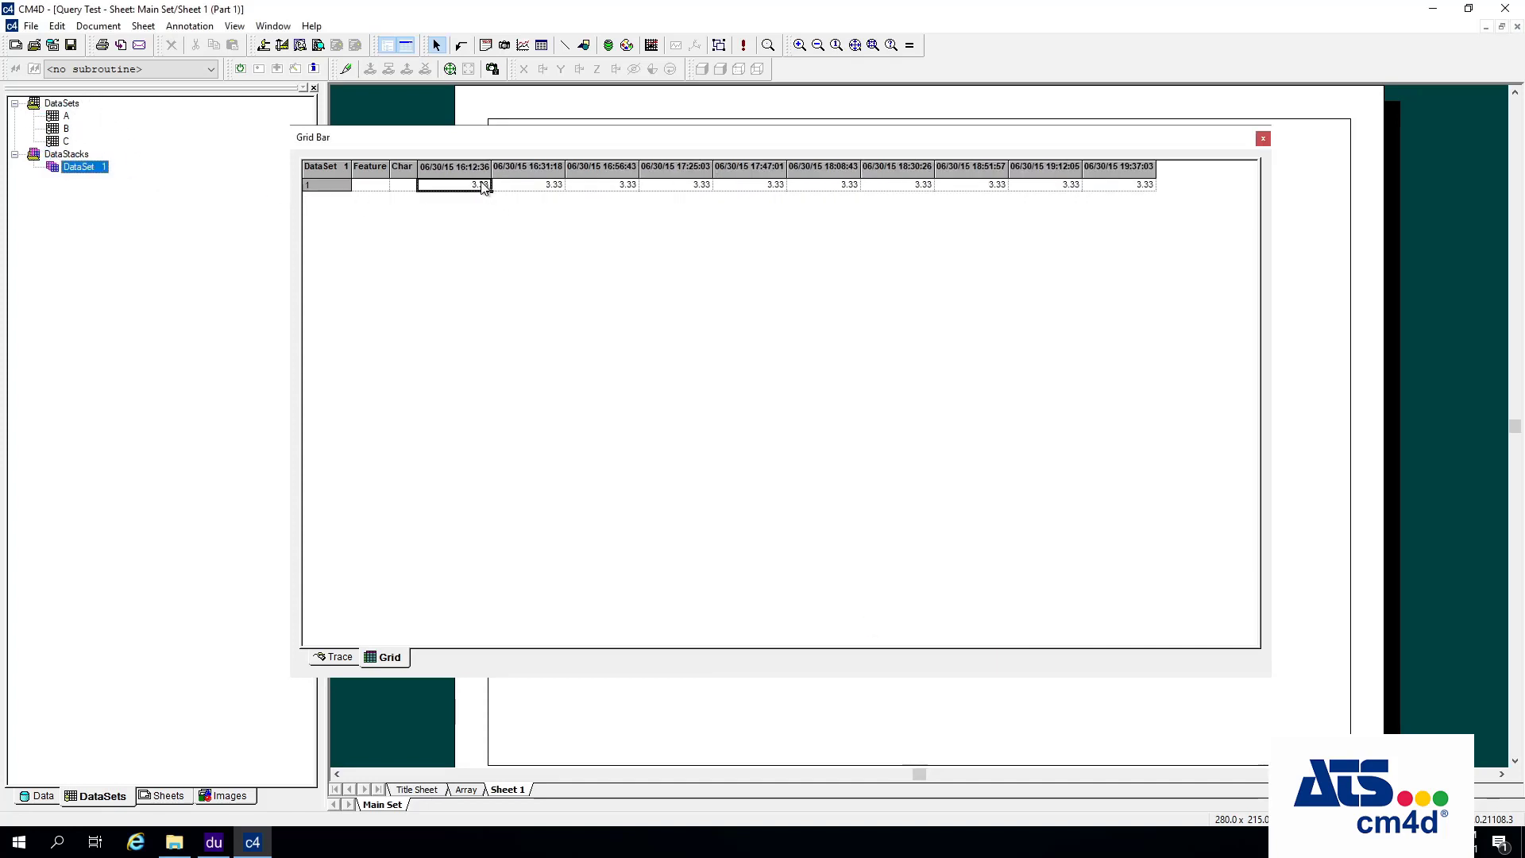
left_click(524, 188)
left_click(599, 188)
left_click(682, 188)
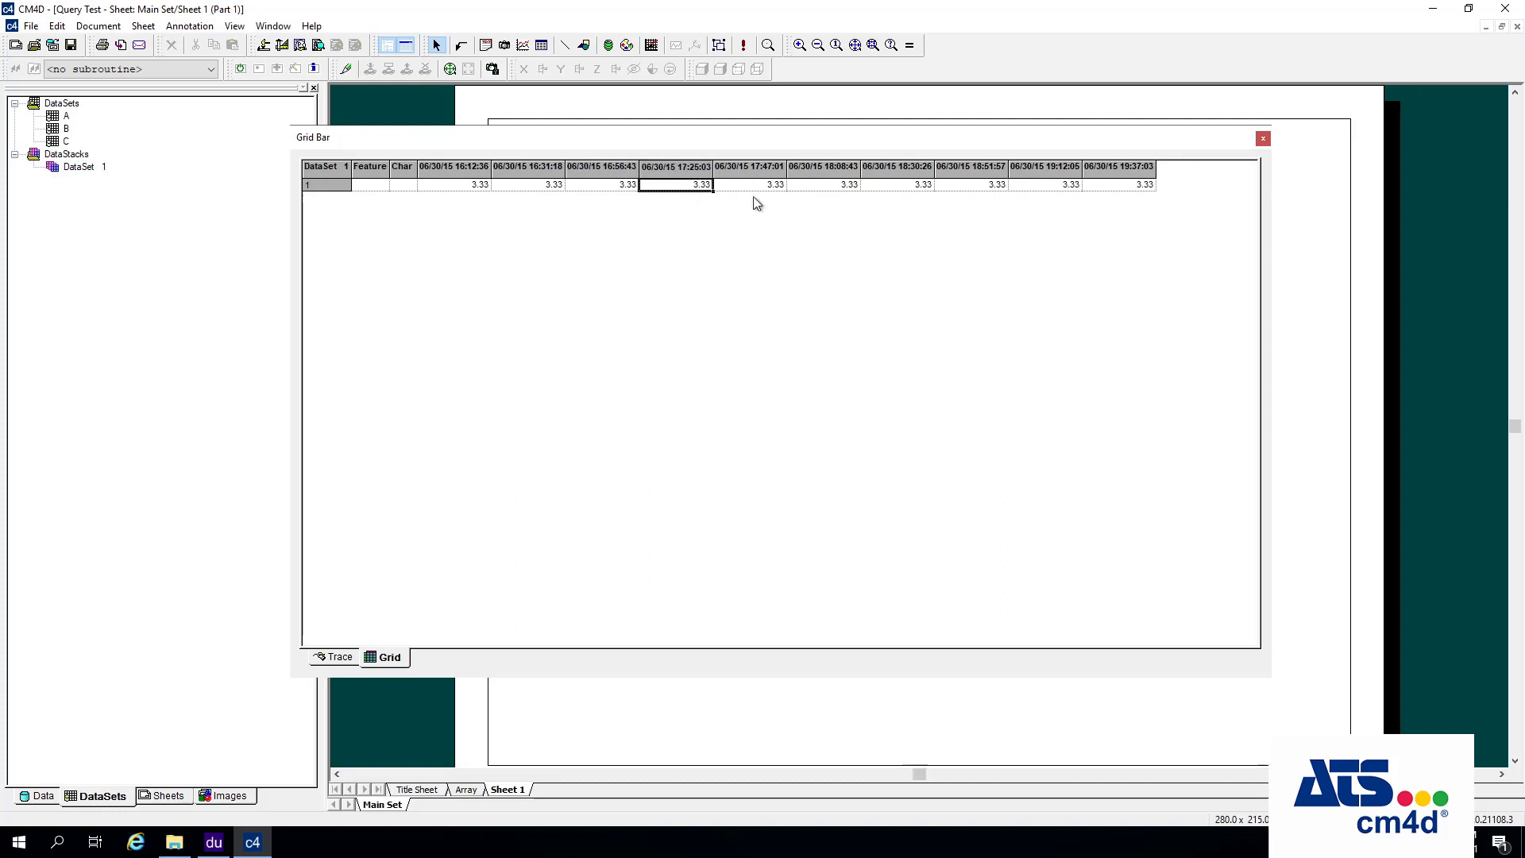
left_click(775, 195)
left_click(833, 194)
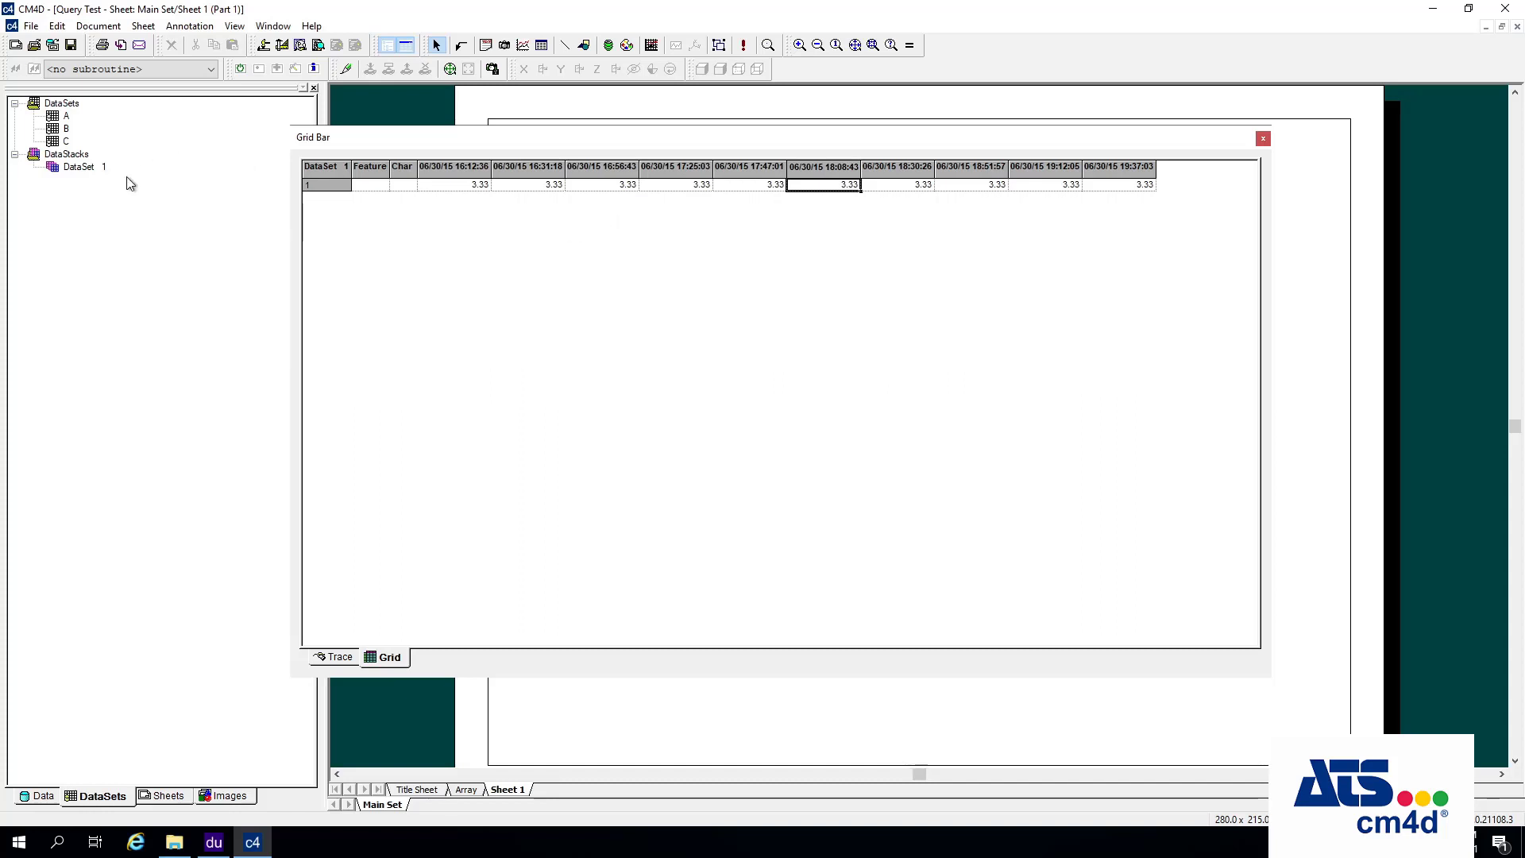
- Change the DataStack's Conformance Summary setup to Percent of Conformers
double_click(80, 167)
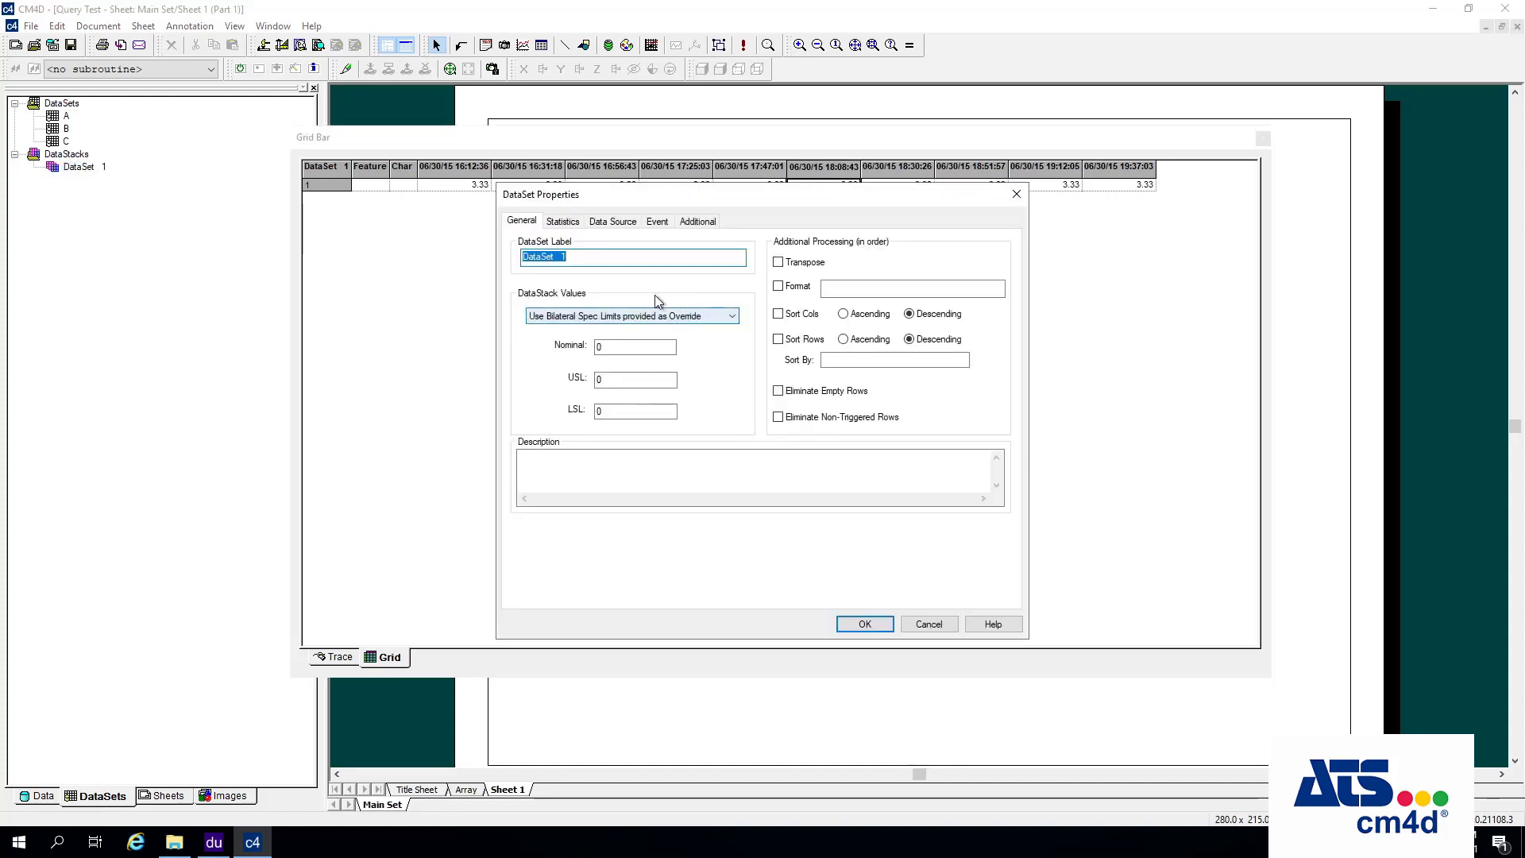
left_click(627, 224)
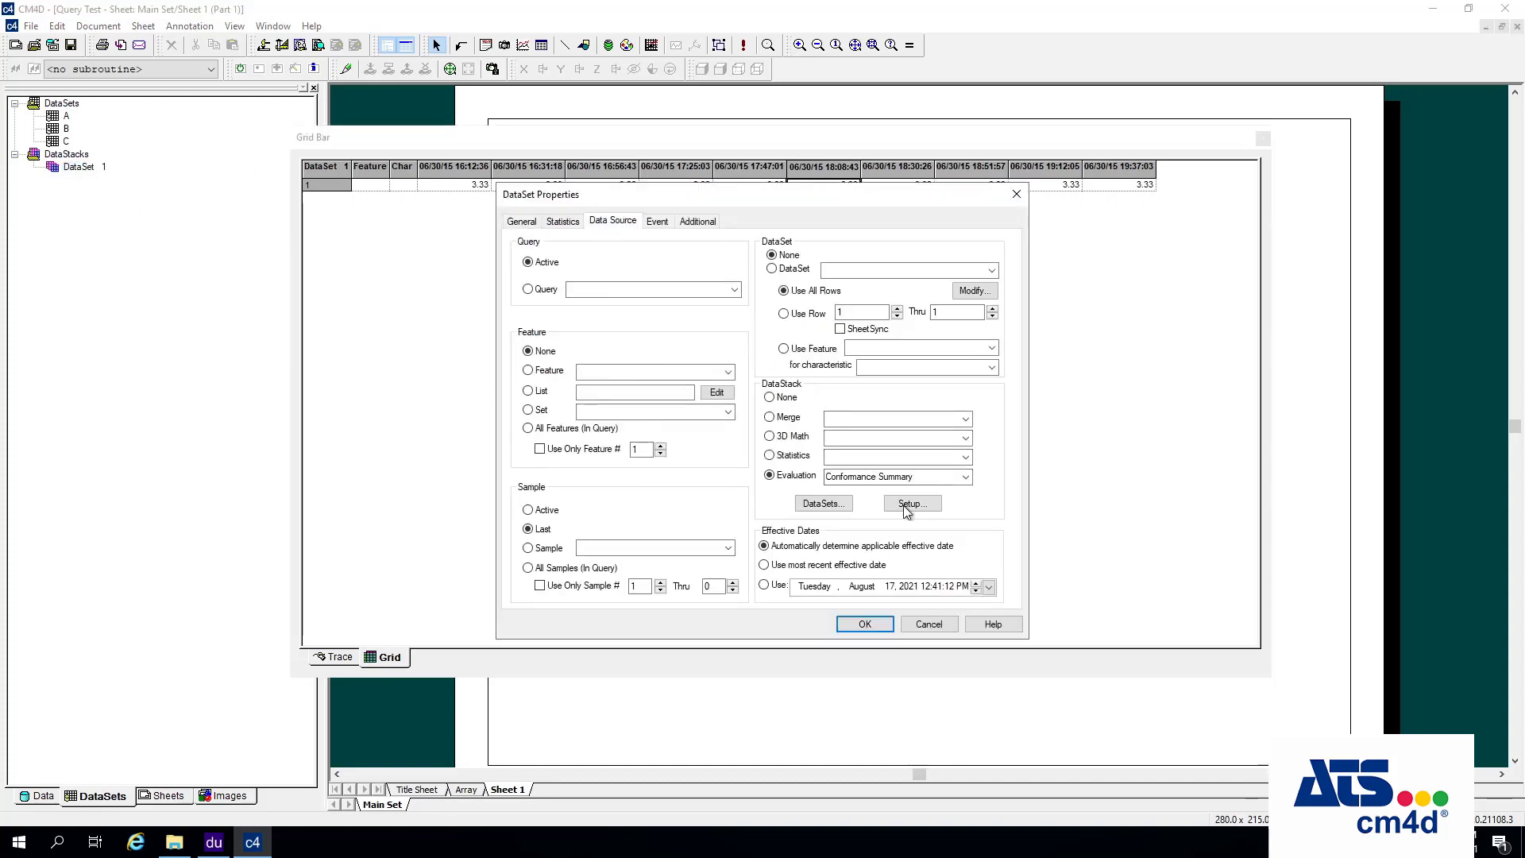
left_click(907, 505)
left_click(848, 388)
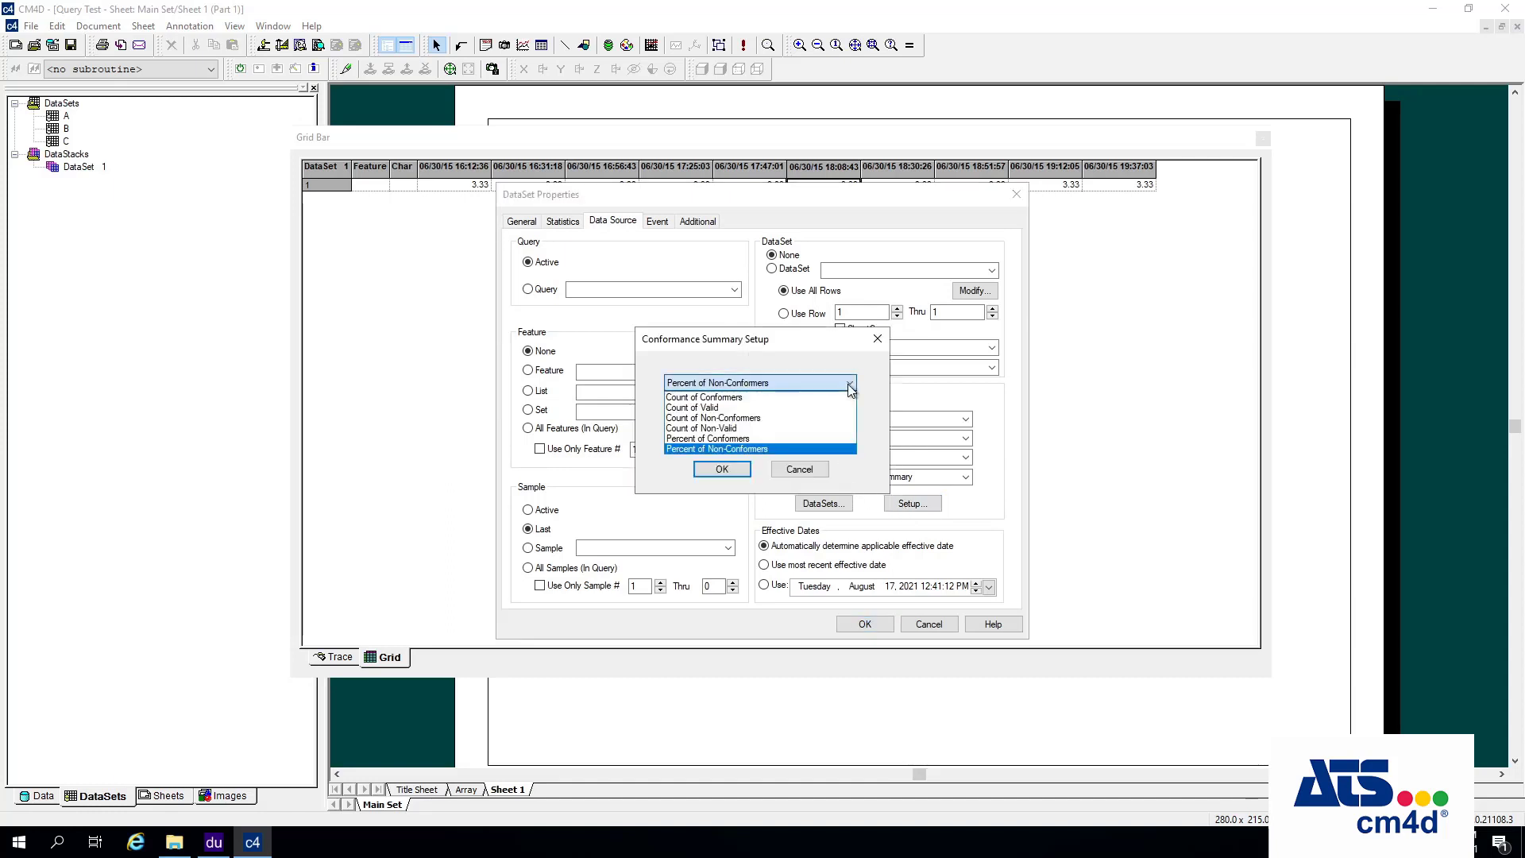
left_click(731, 438)
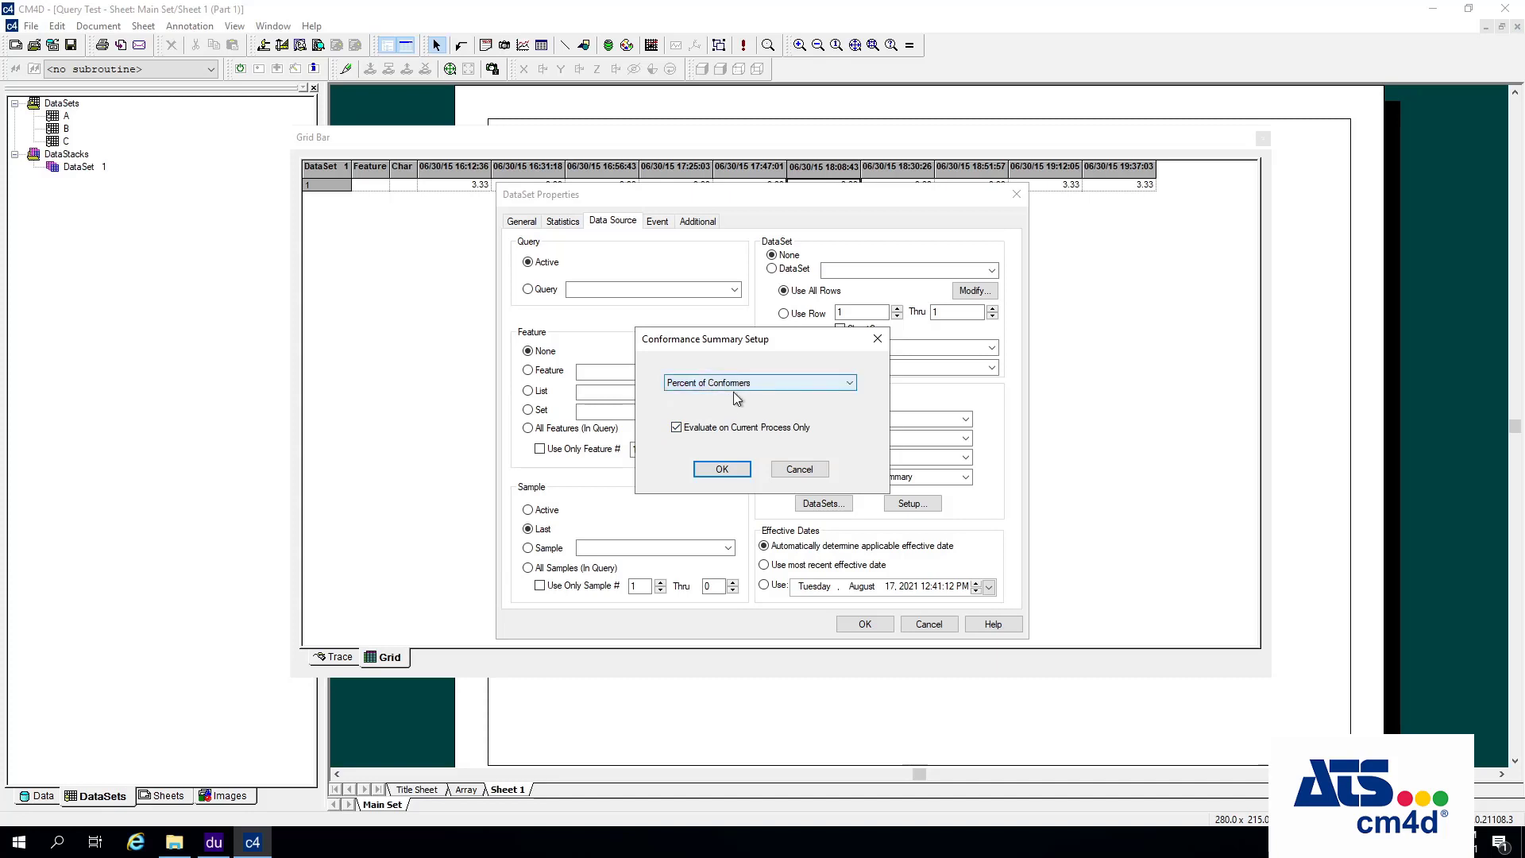
left_click(722, 469)
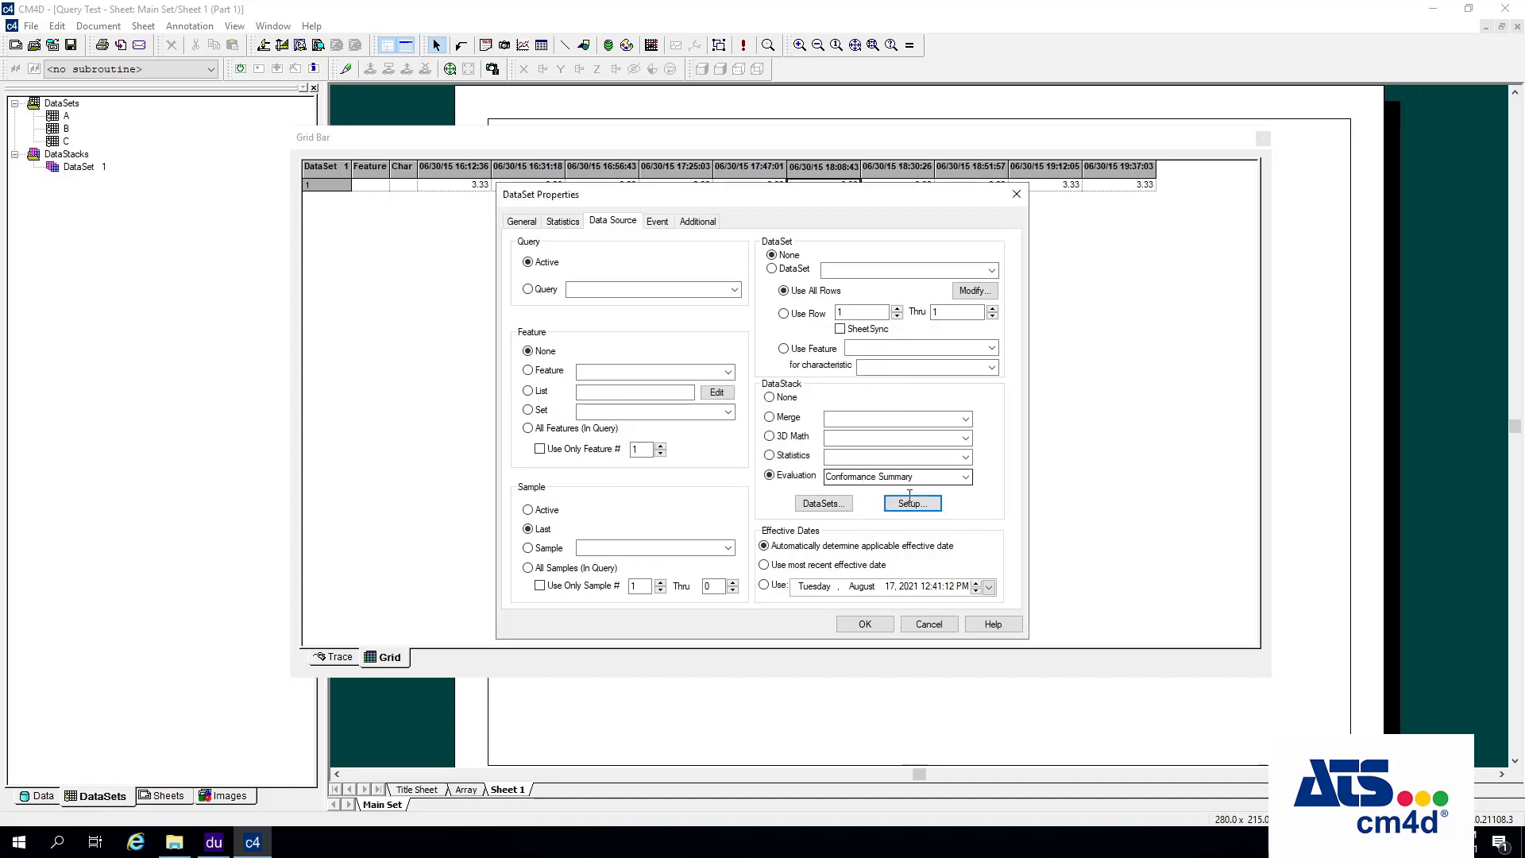
- Set the DataStack's evaluation type to Row Variable using the mean variable, apply it, and check DataSet A's first four values
left_click(966, 478)
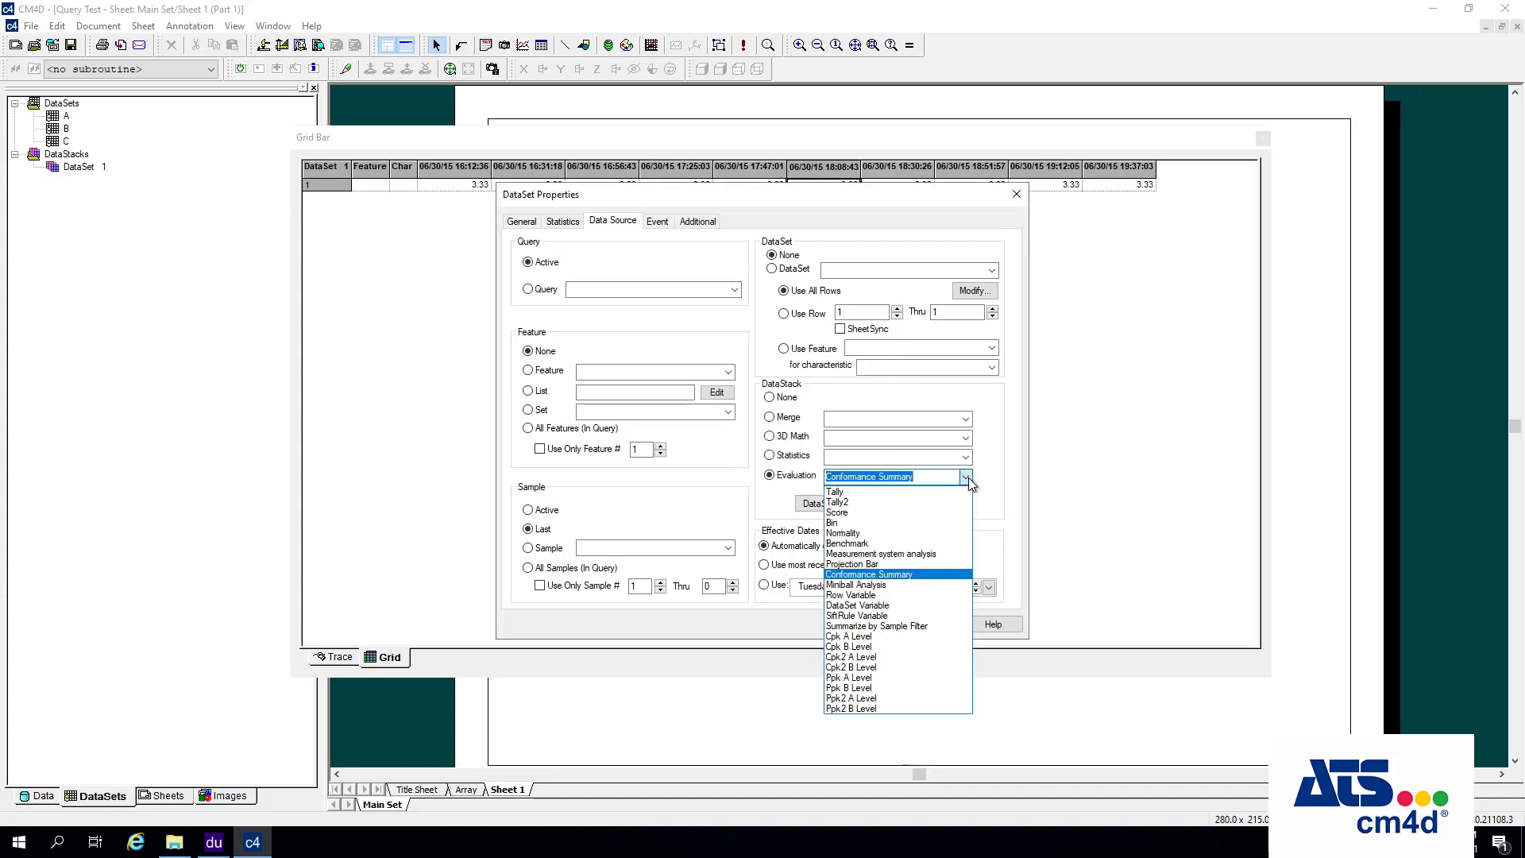
left_click(892, 597)
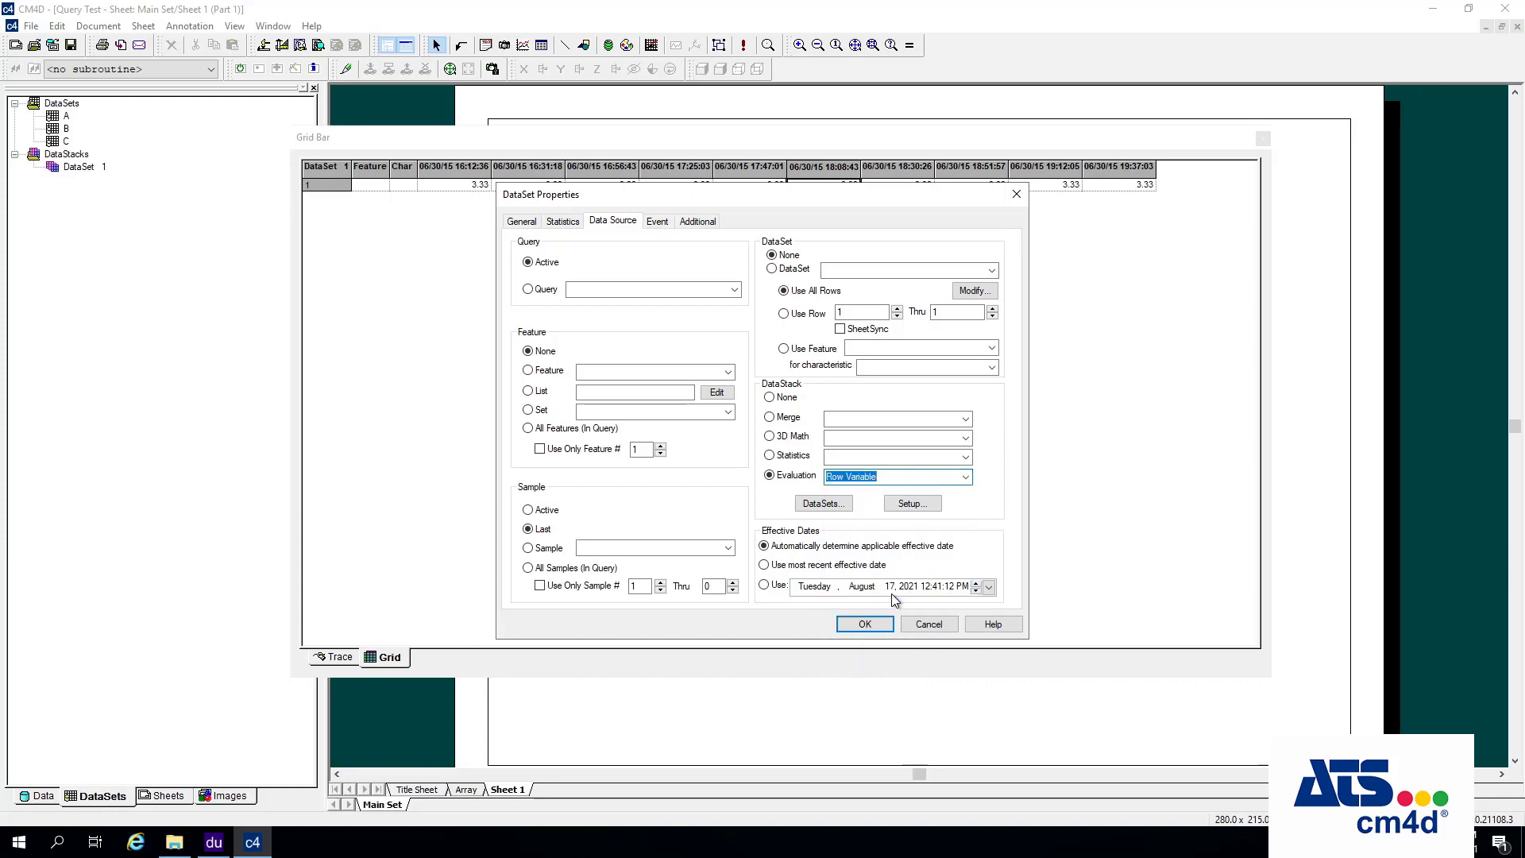
left_click(926, 505)
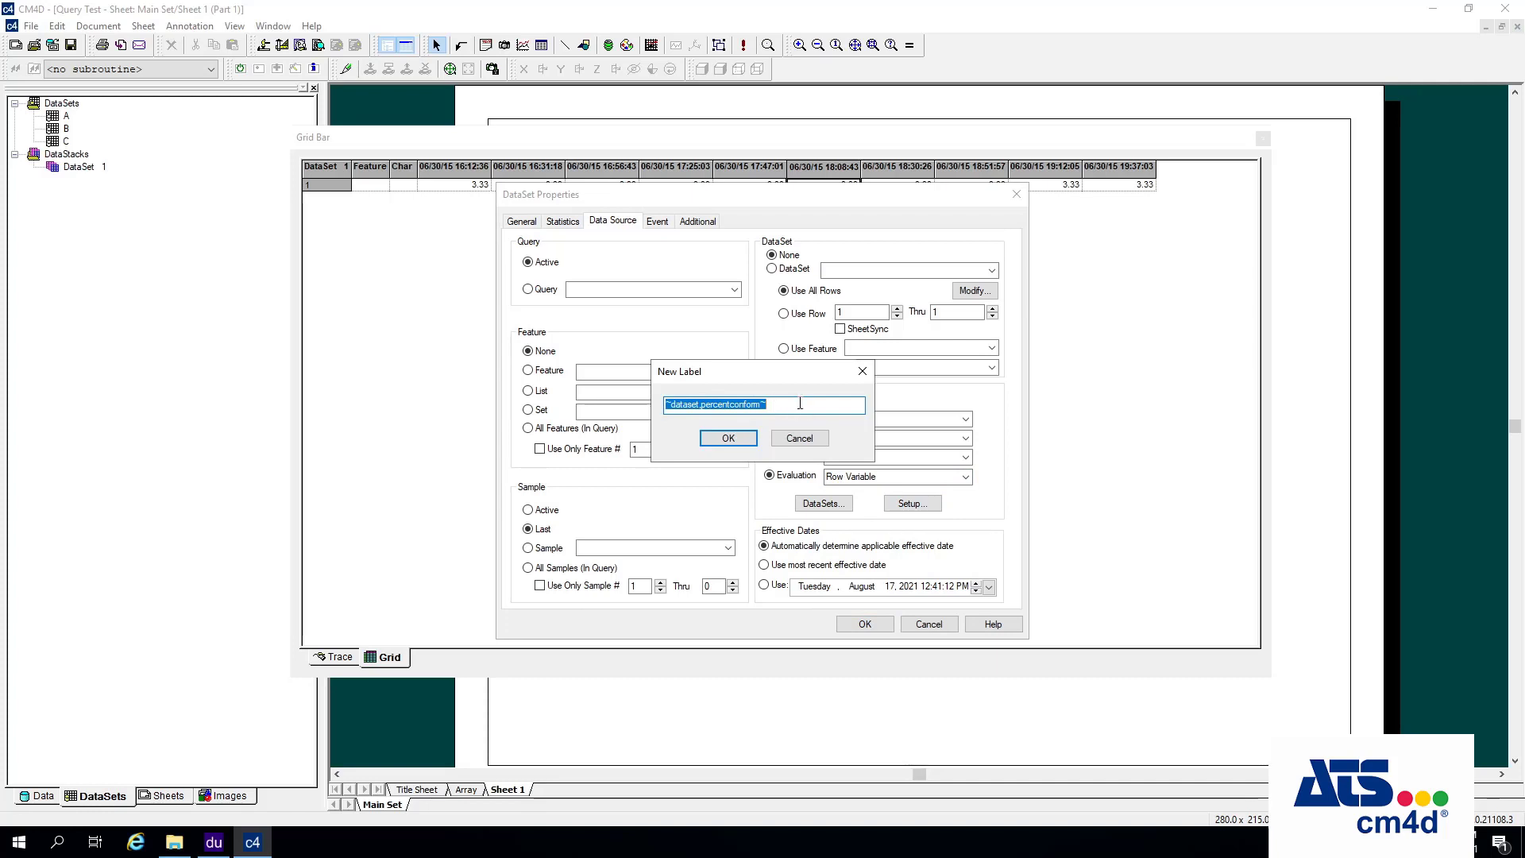
key("Delete")
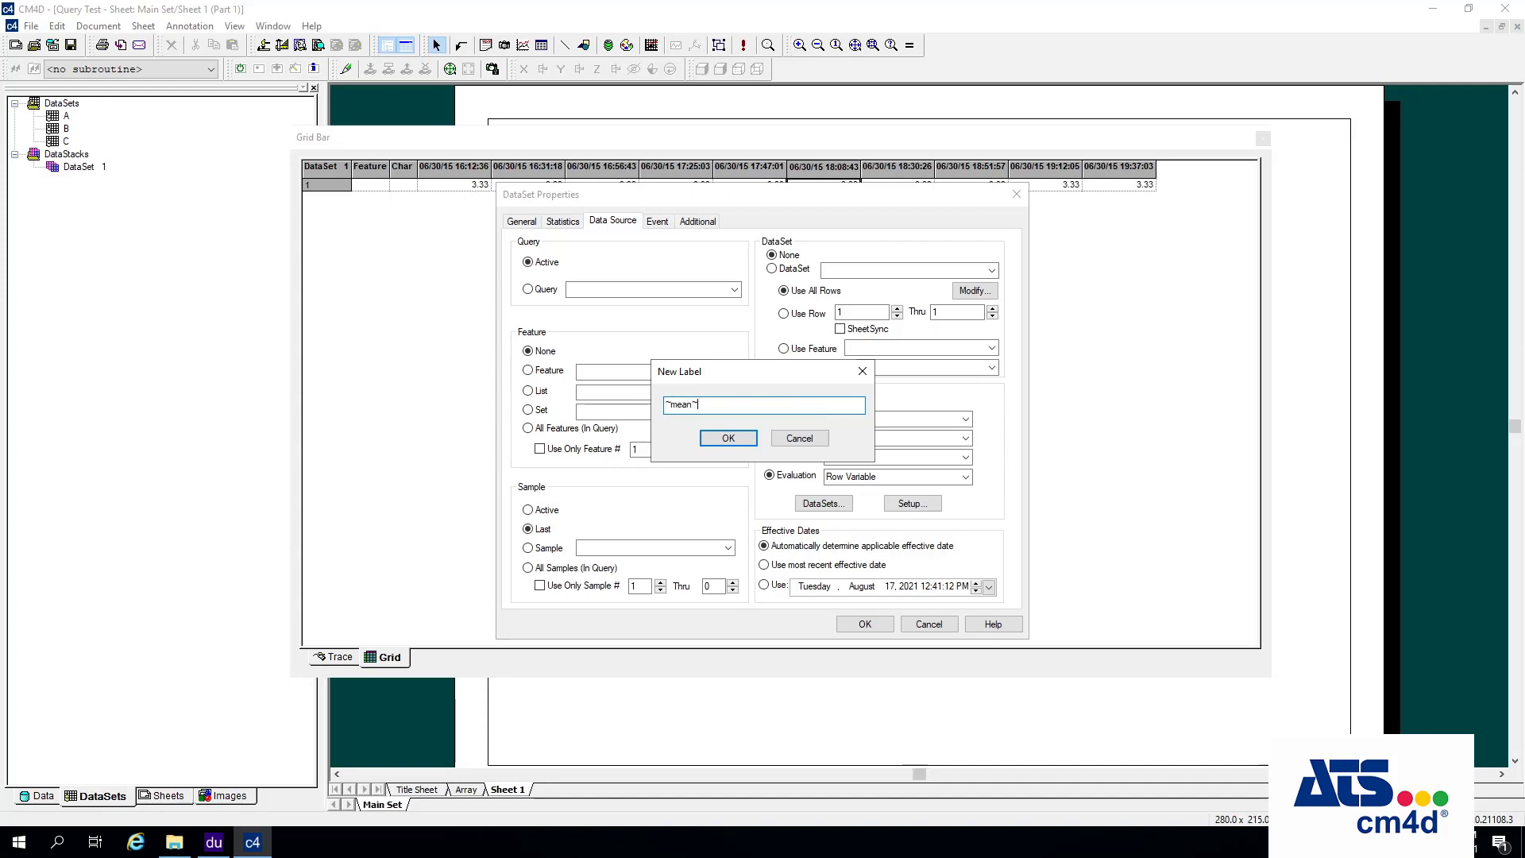
left_click(728, 439)
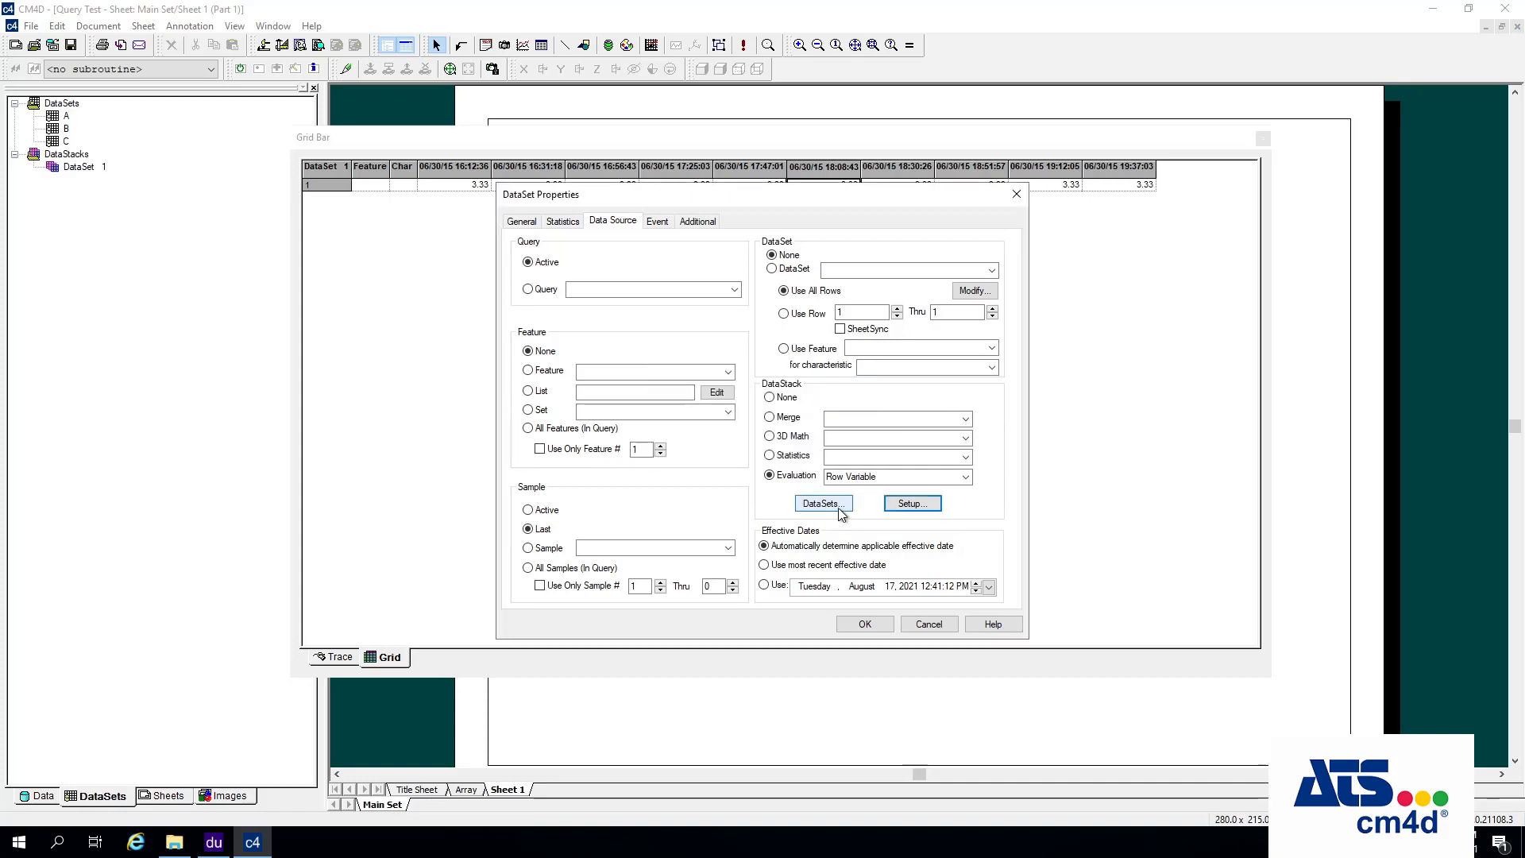
left_click(850, 624)
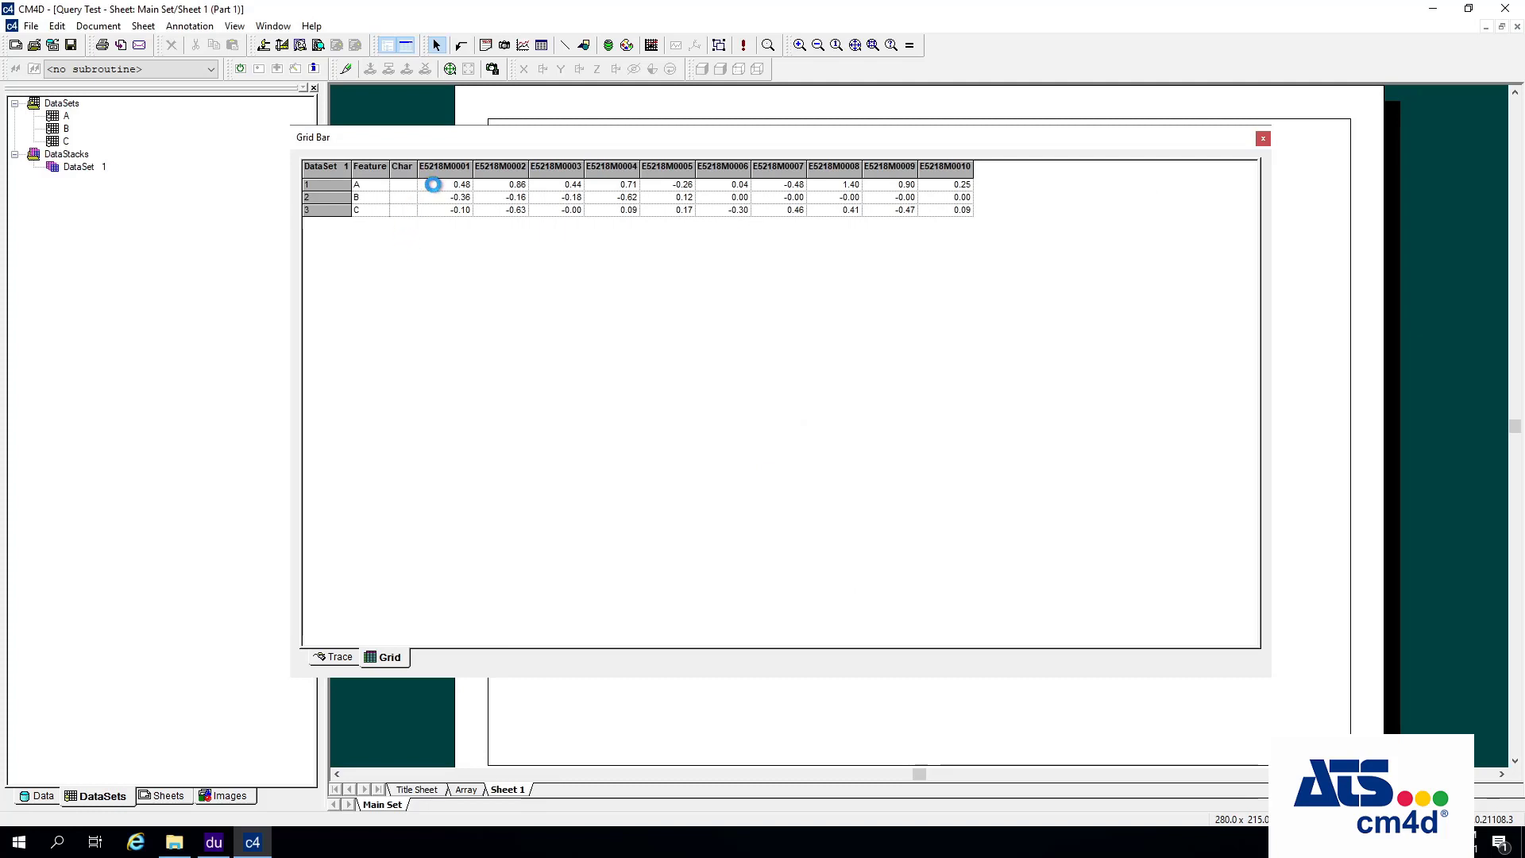
left_click(484, 187)
left_click(460, 190)
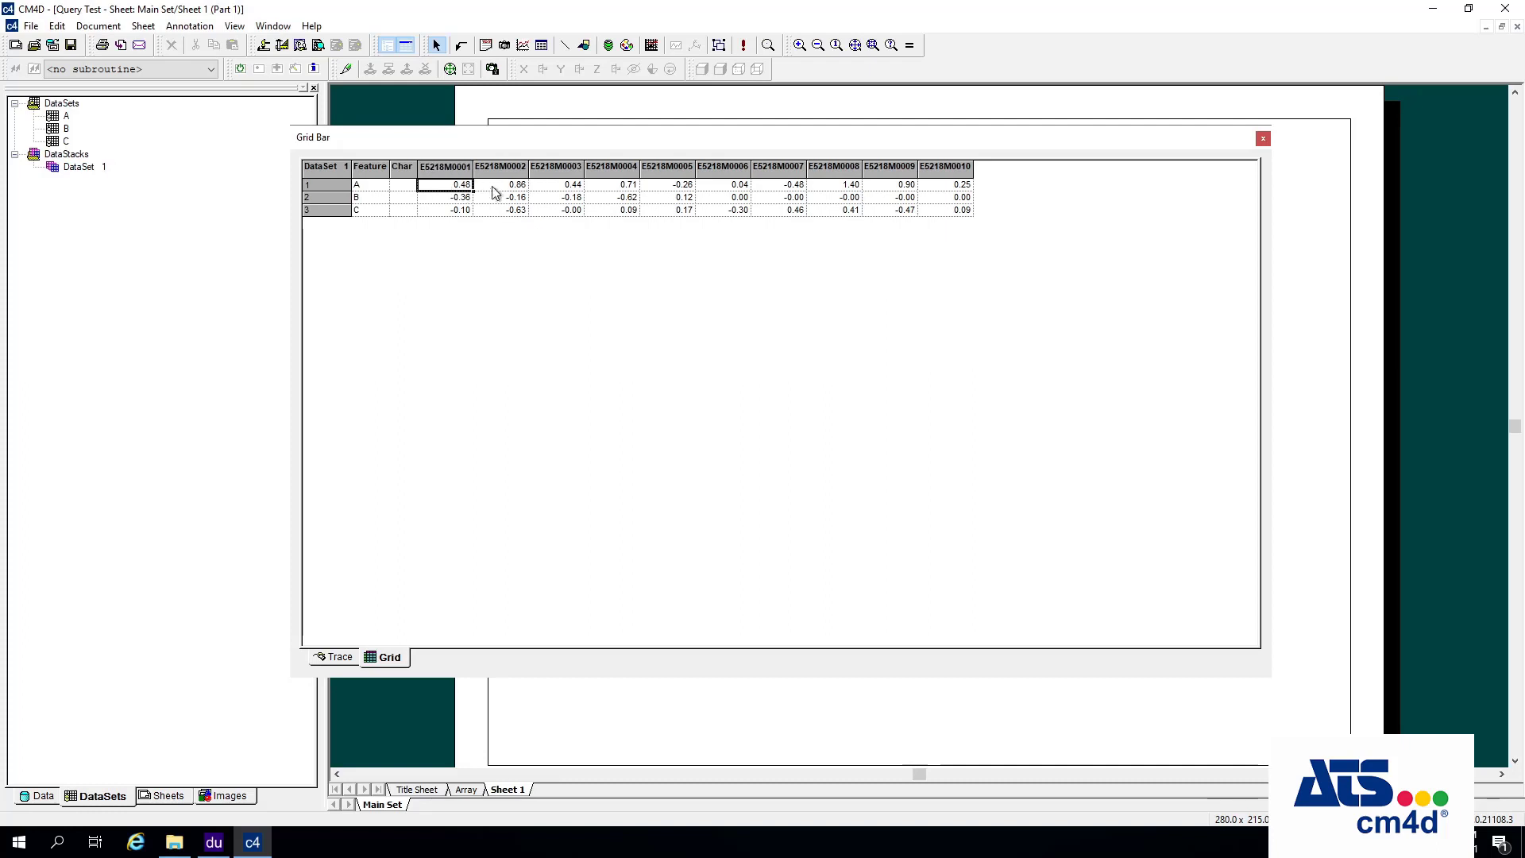
left_click(501, 191)
left_click(566, 189)
left_click(631, 189)
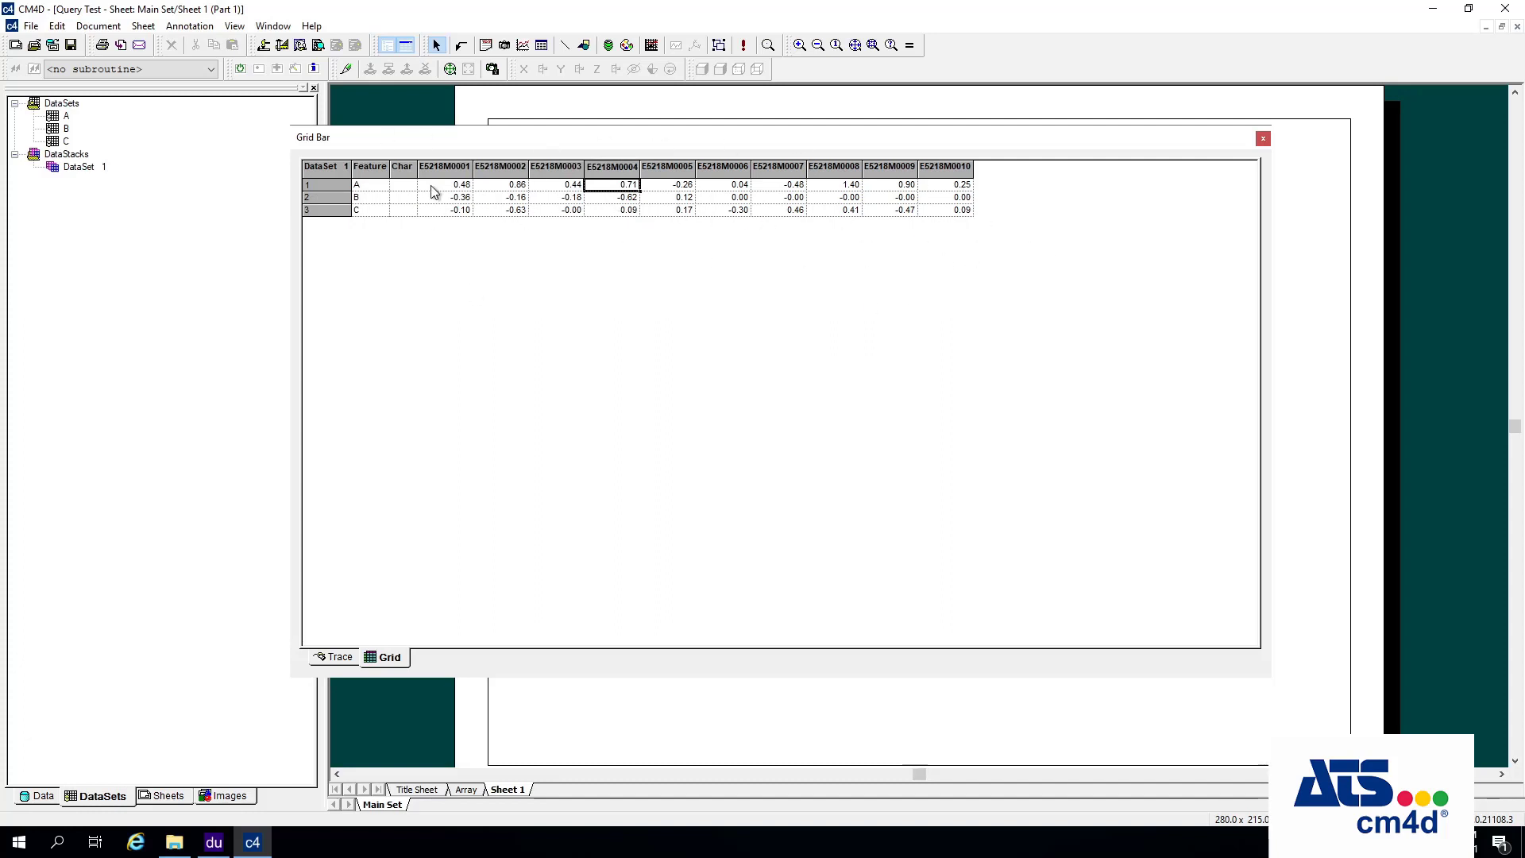
- Replace the DataStack's Row Variable label with the range variable and apply the properties
double_click(79, 168)
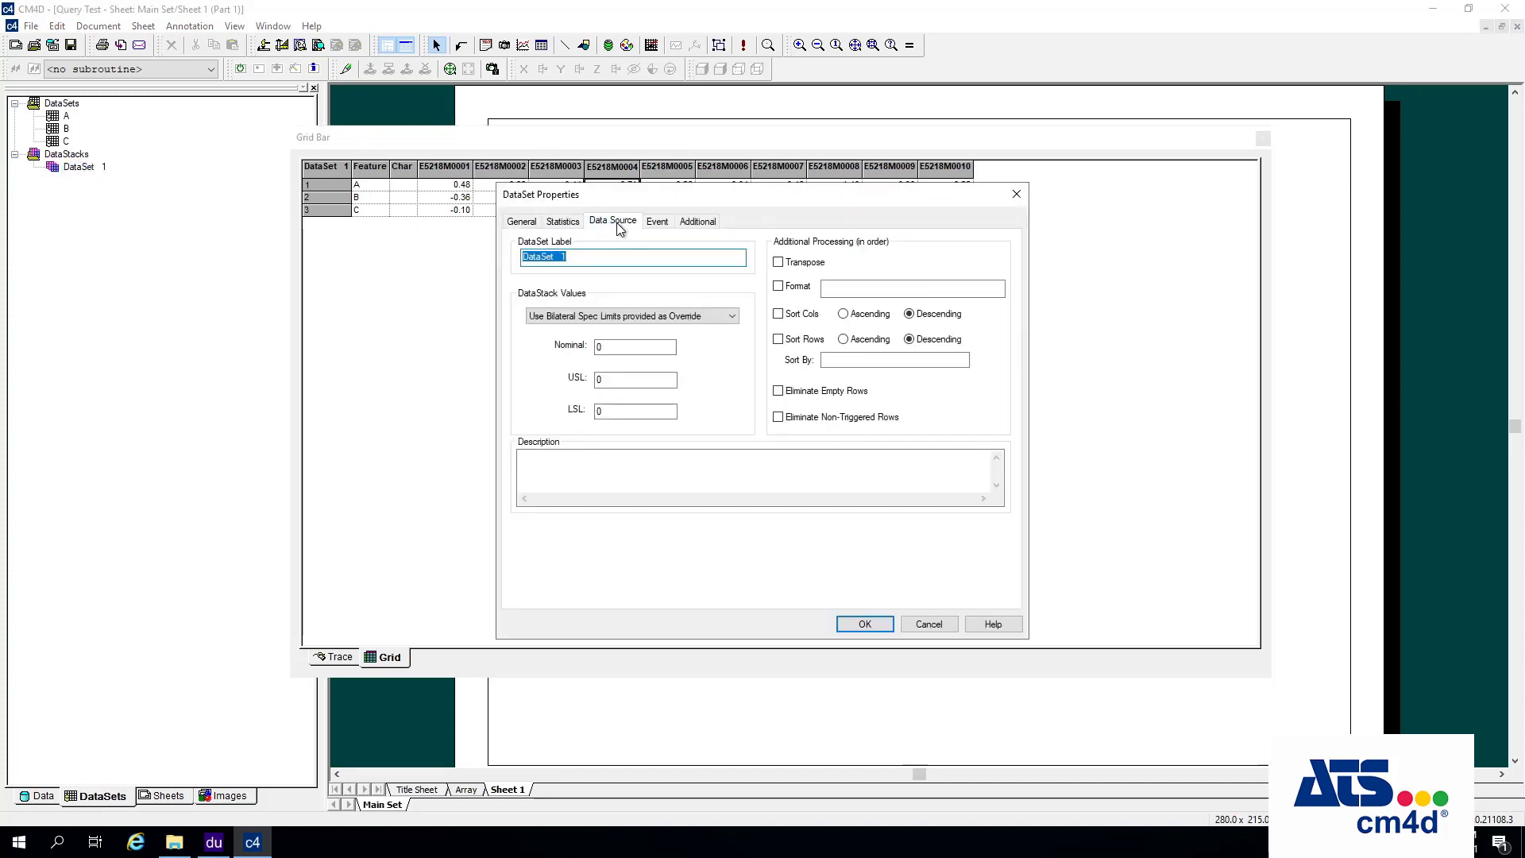
left_click(620, 227)
left_click(913, 505)
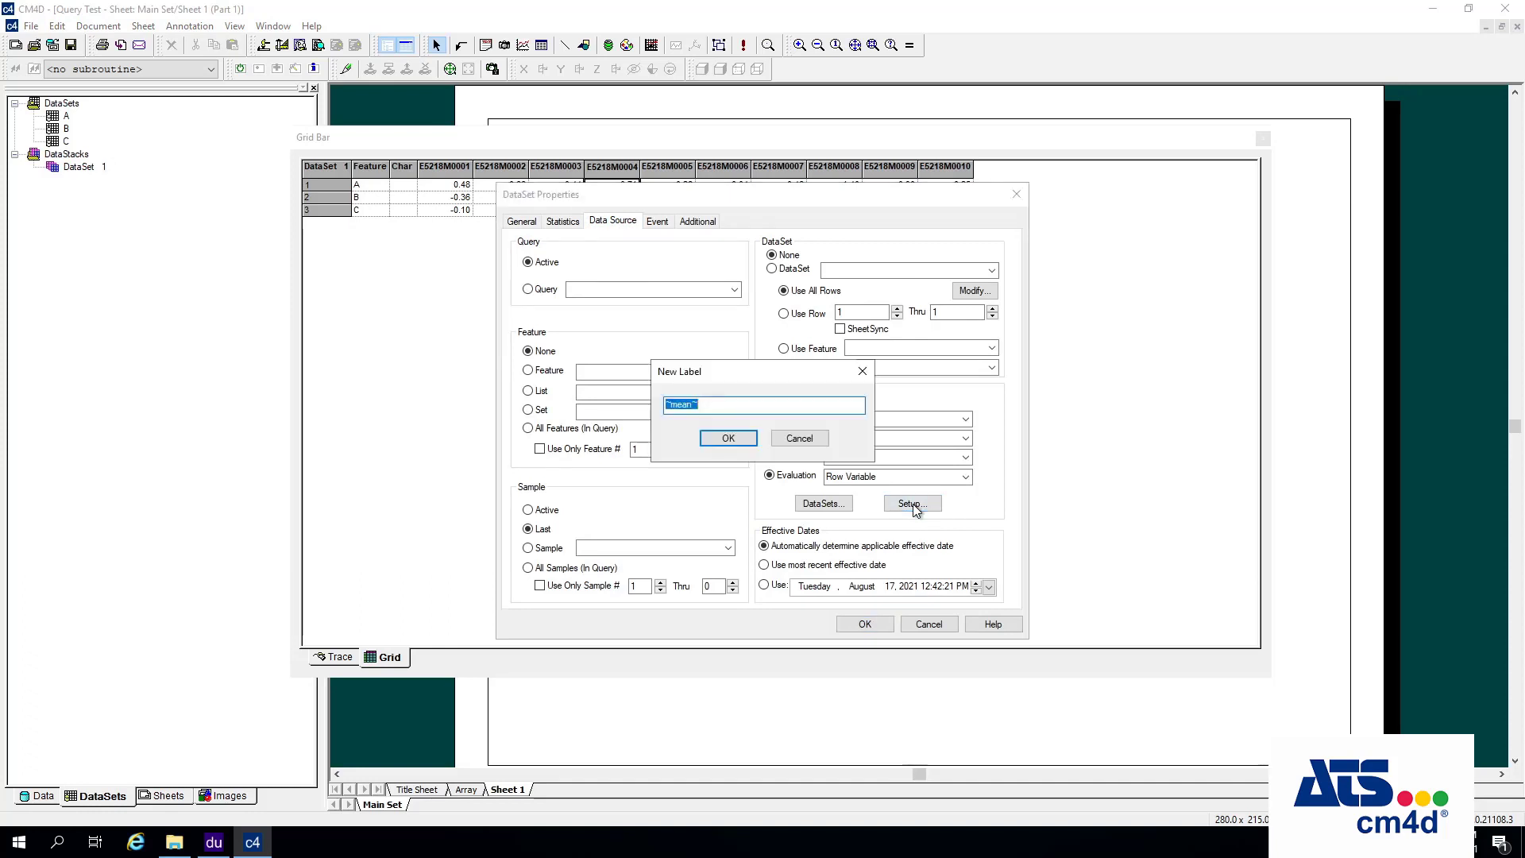
left_click(820, 441)
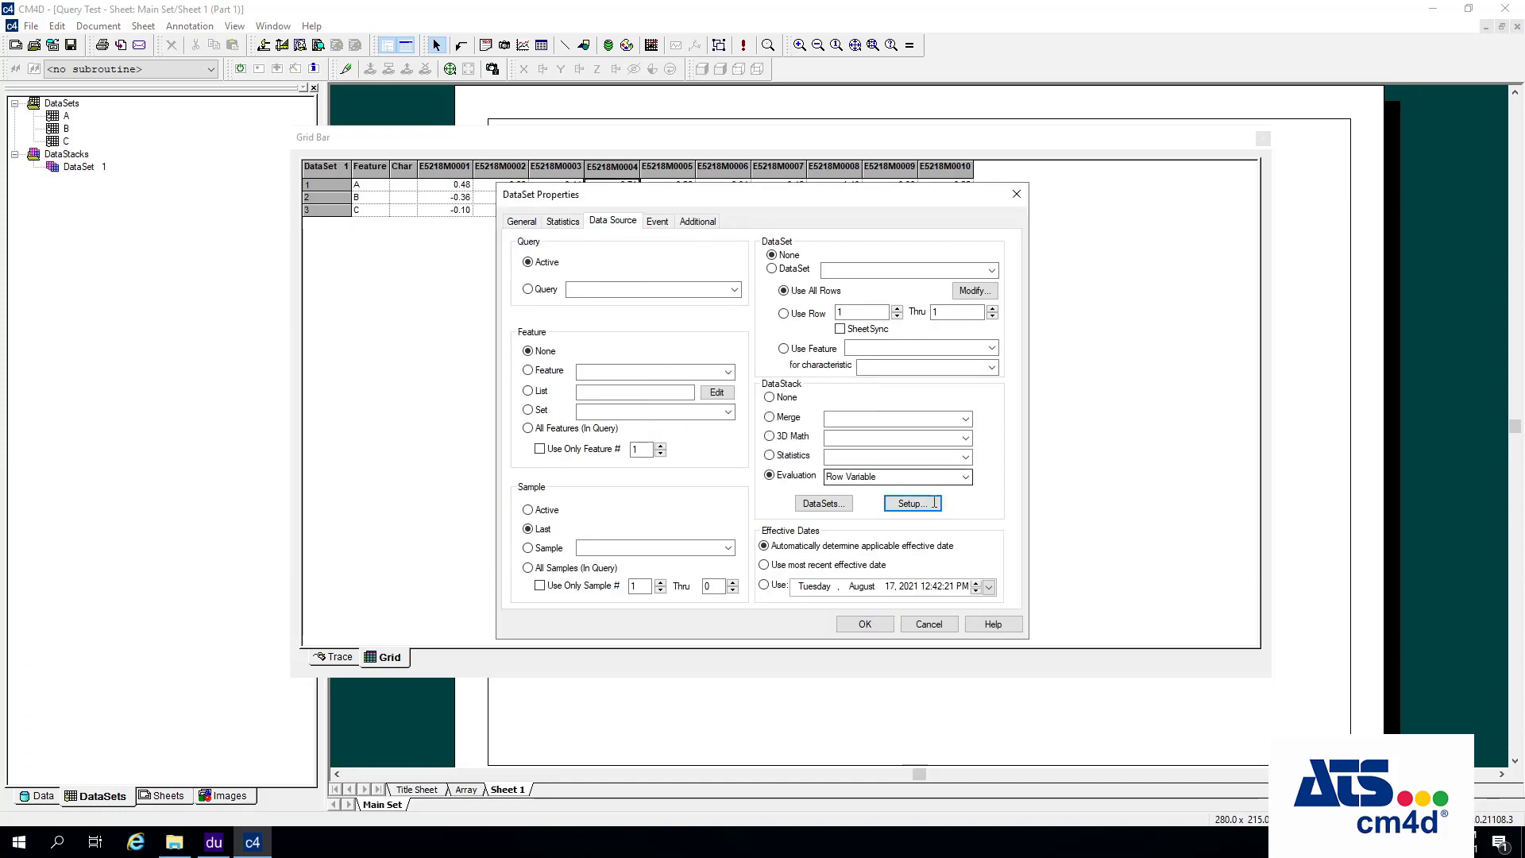
left_click(935, 504)
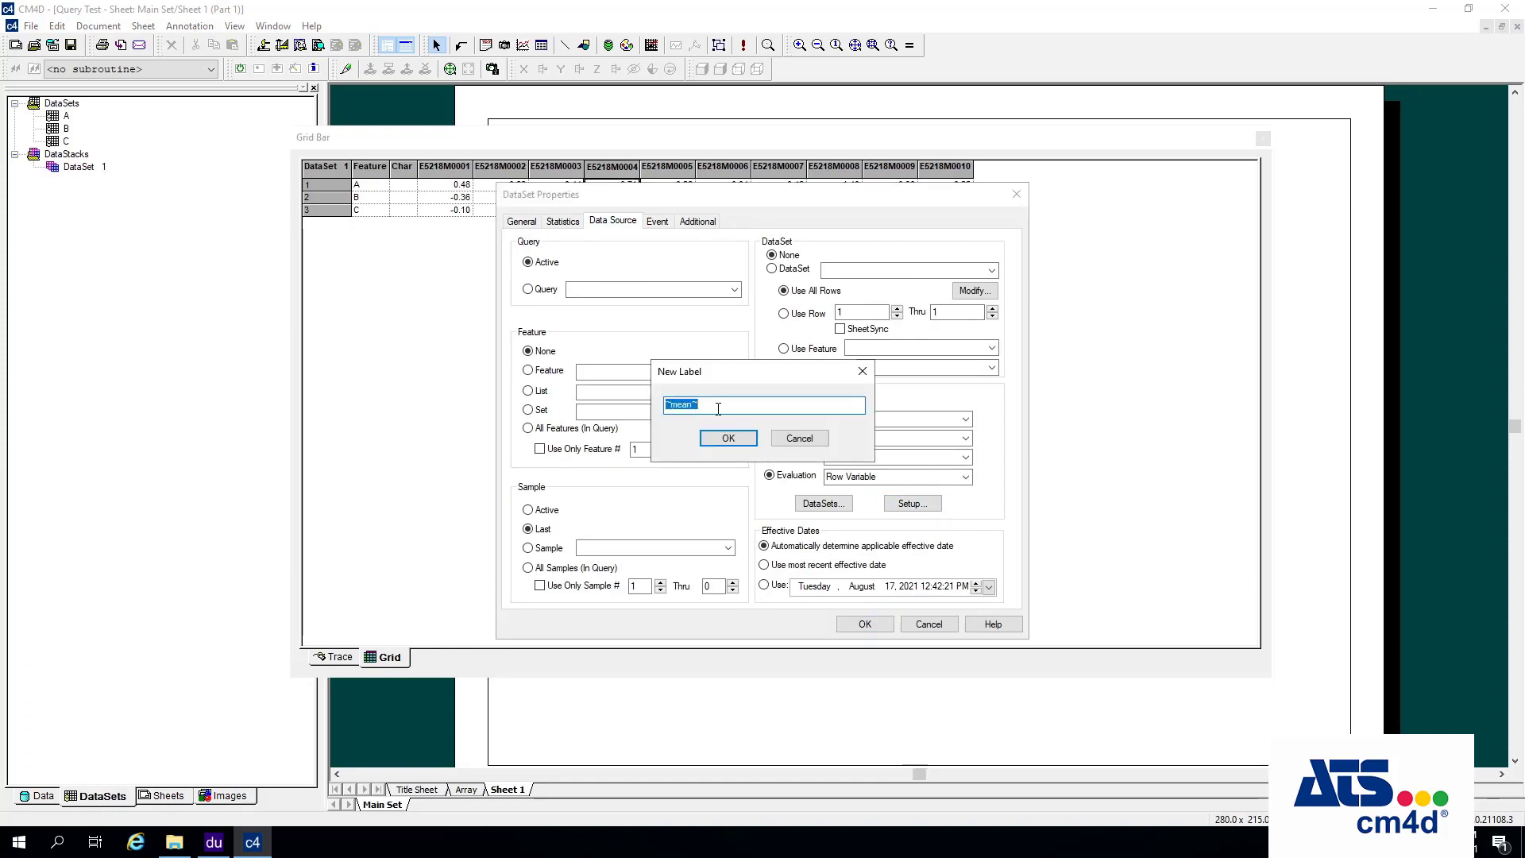
left_click(776, 409)
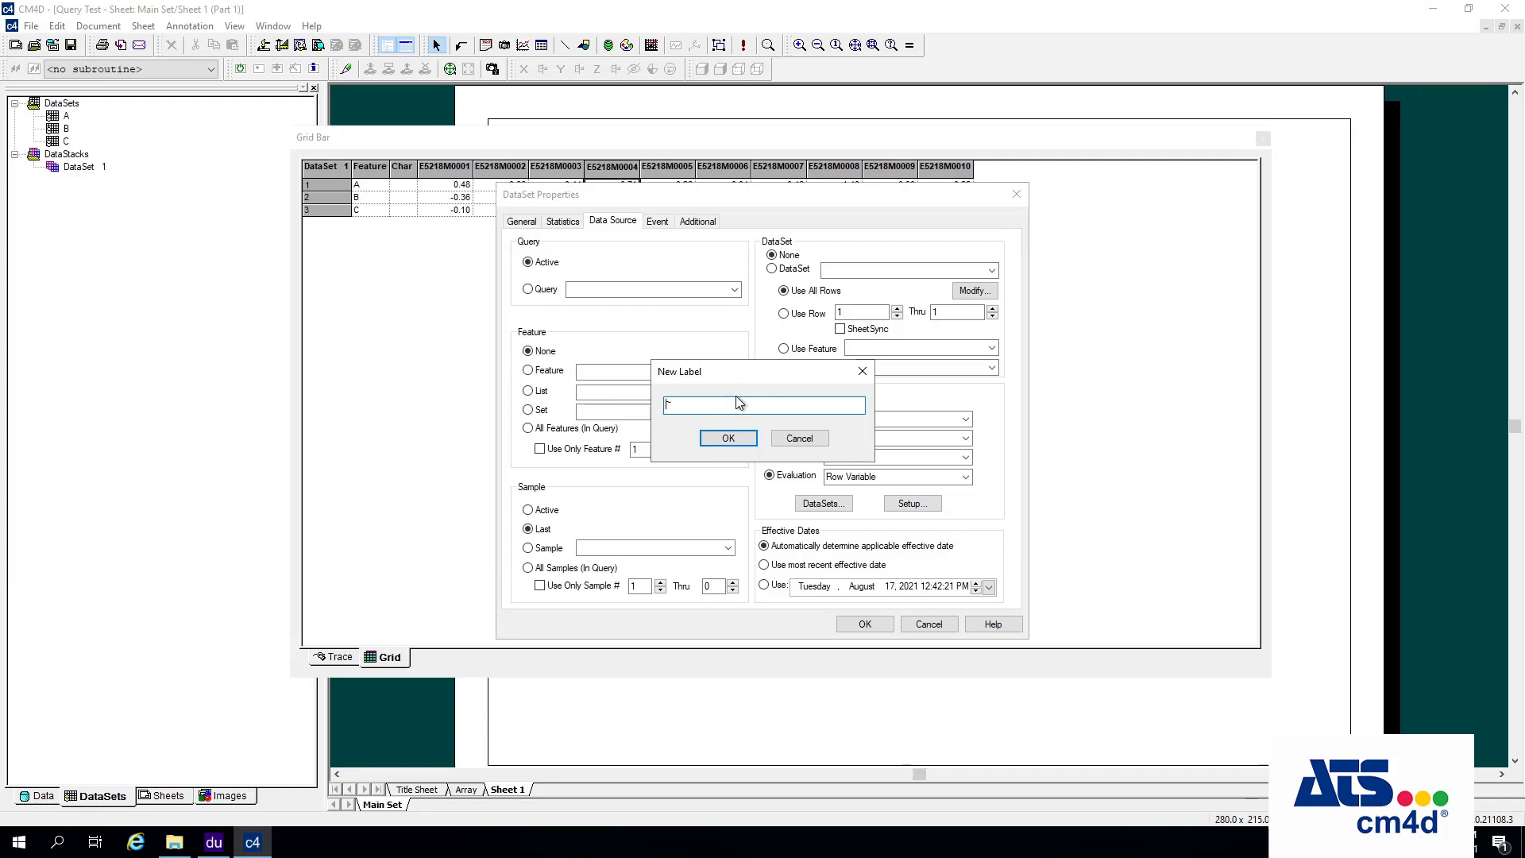
type("~hi")
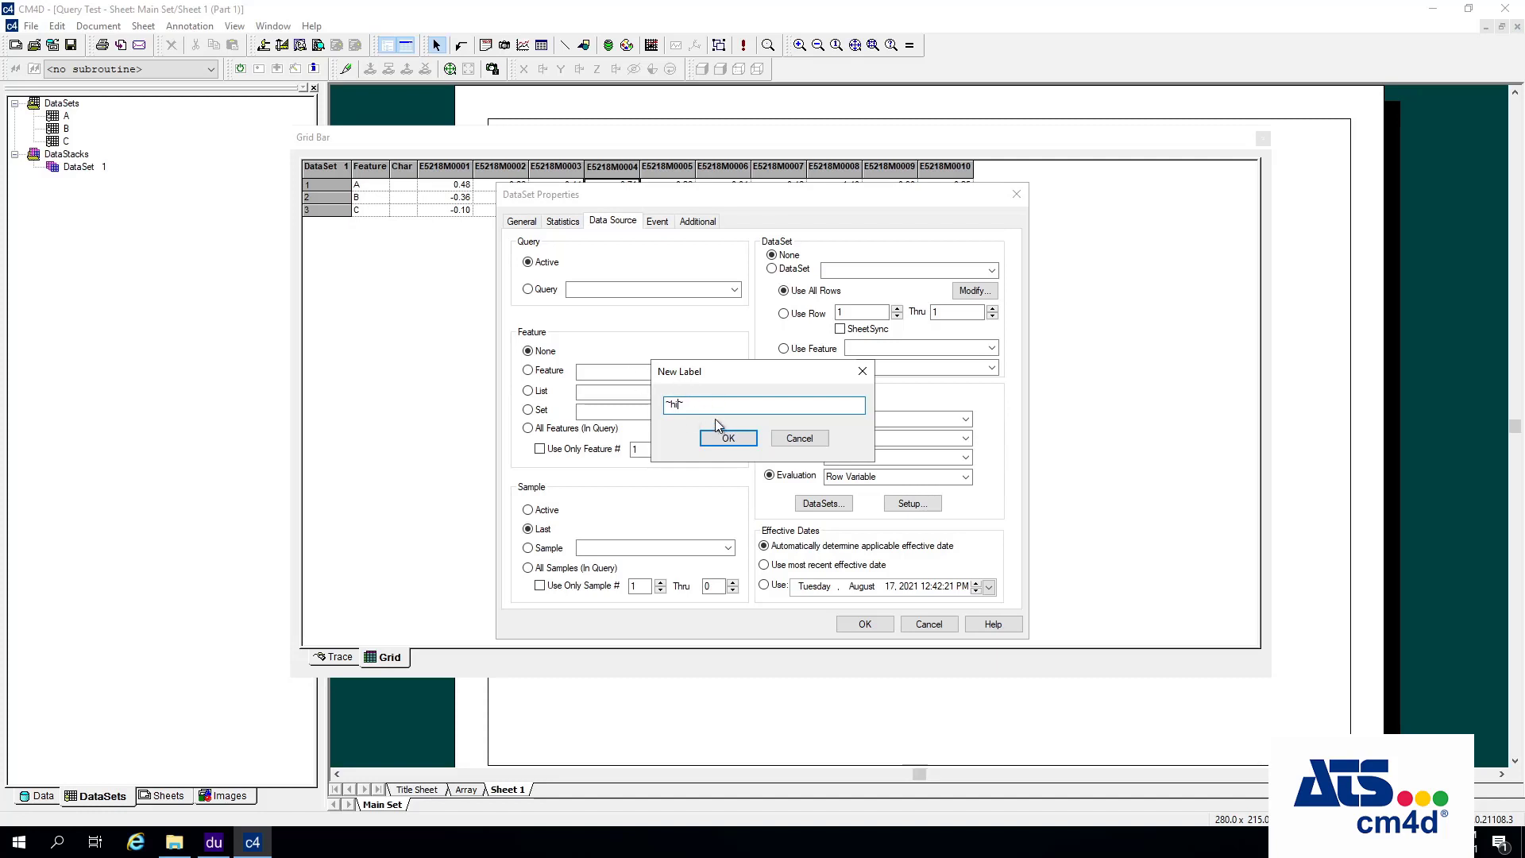
key("BackSpace")
key("BackSpace")
type("range")
left_click(709, 436)
left_click(868, 623)
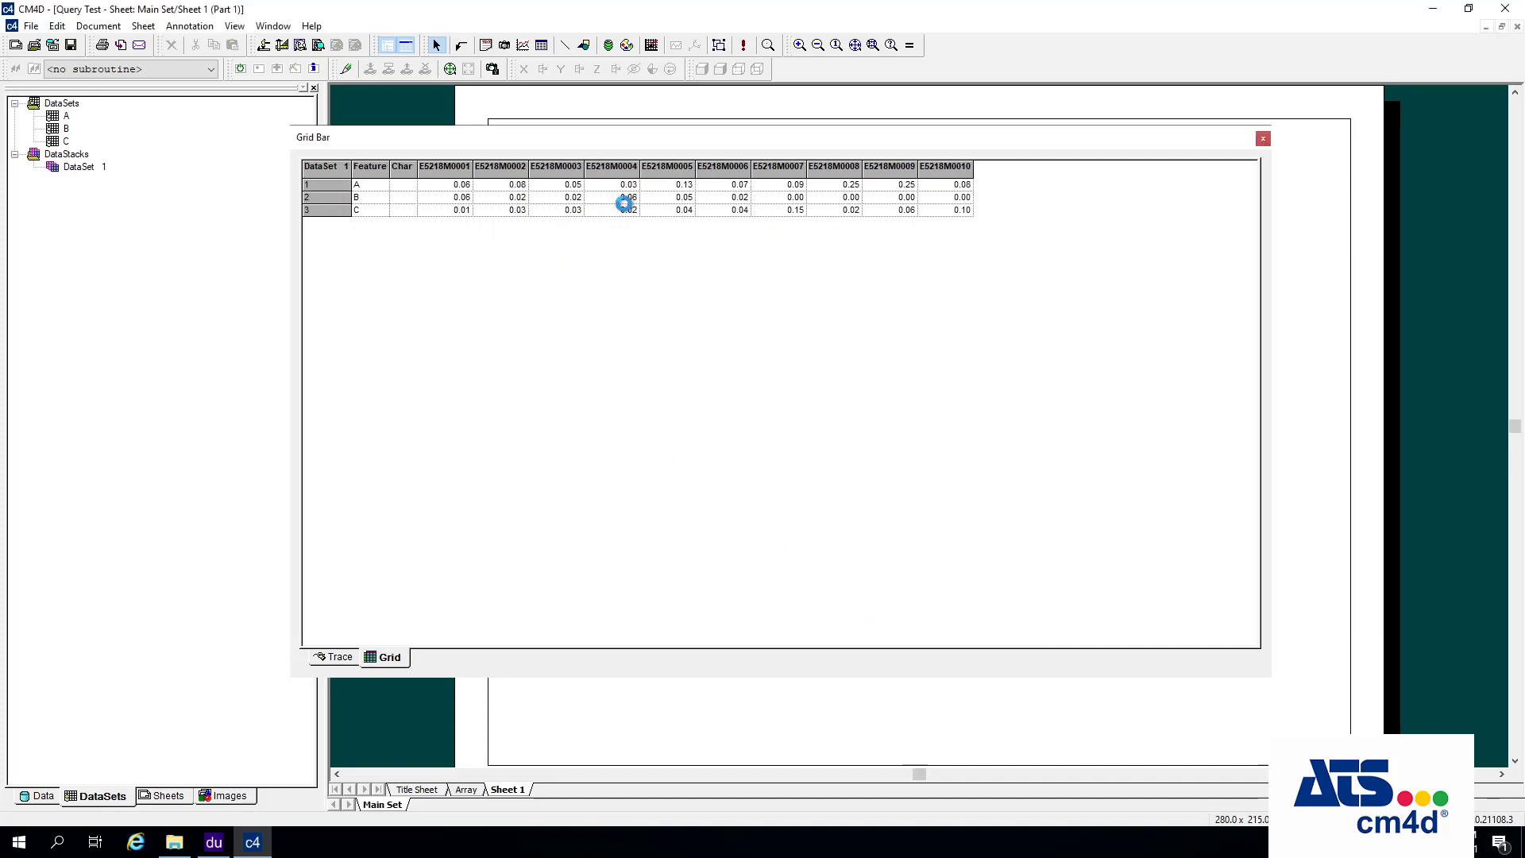
- Change the DataStack's evaluation type from Row Variable to DataSet Variable in its data source properties
double_click(93, 172)
left_click(612, 221)
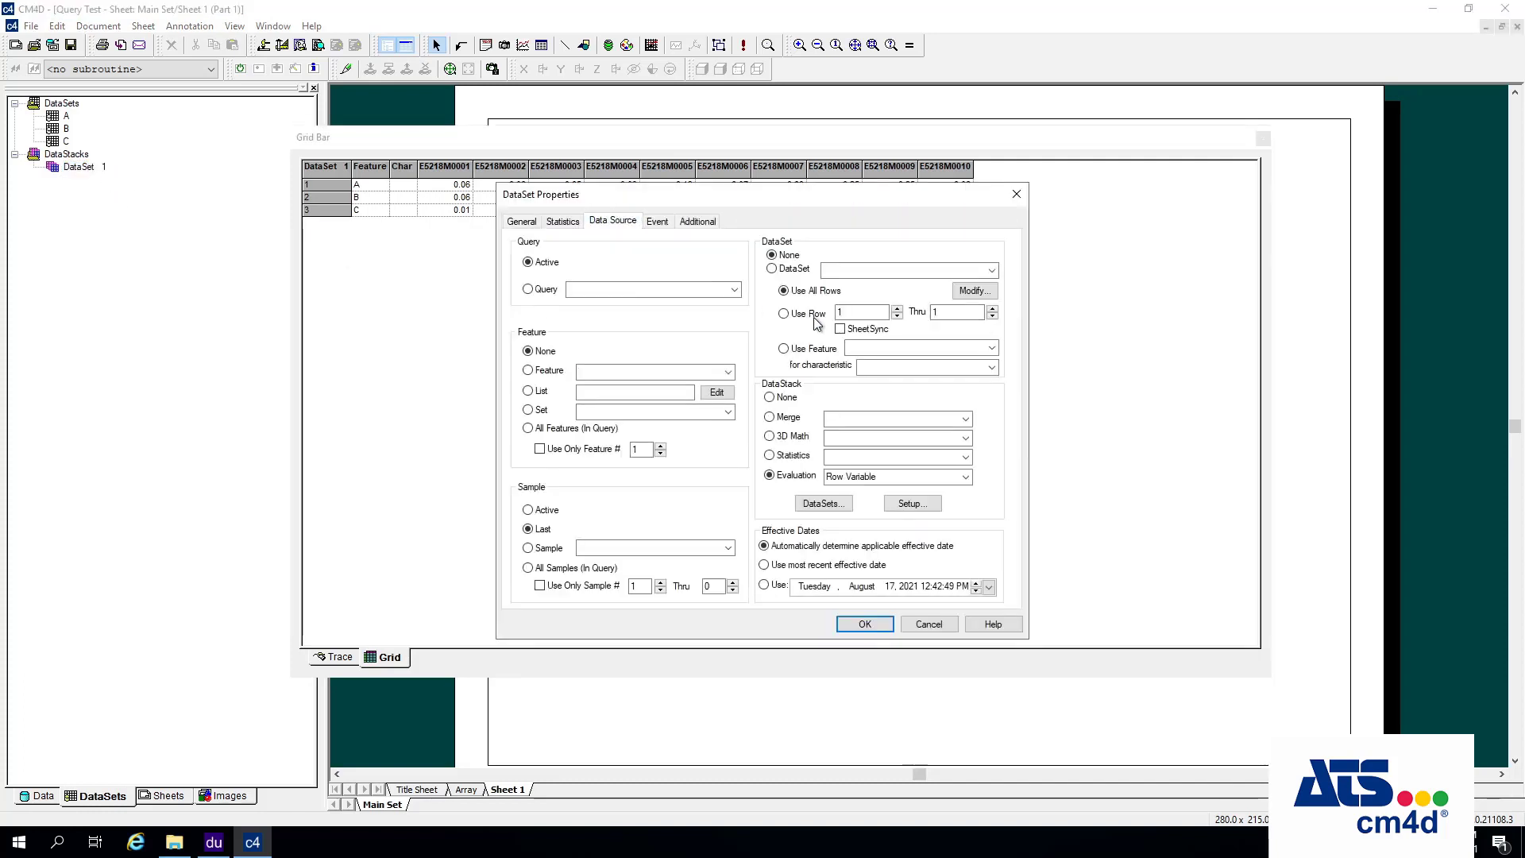
left_click(936, 510)
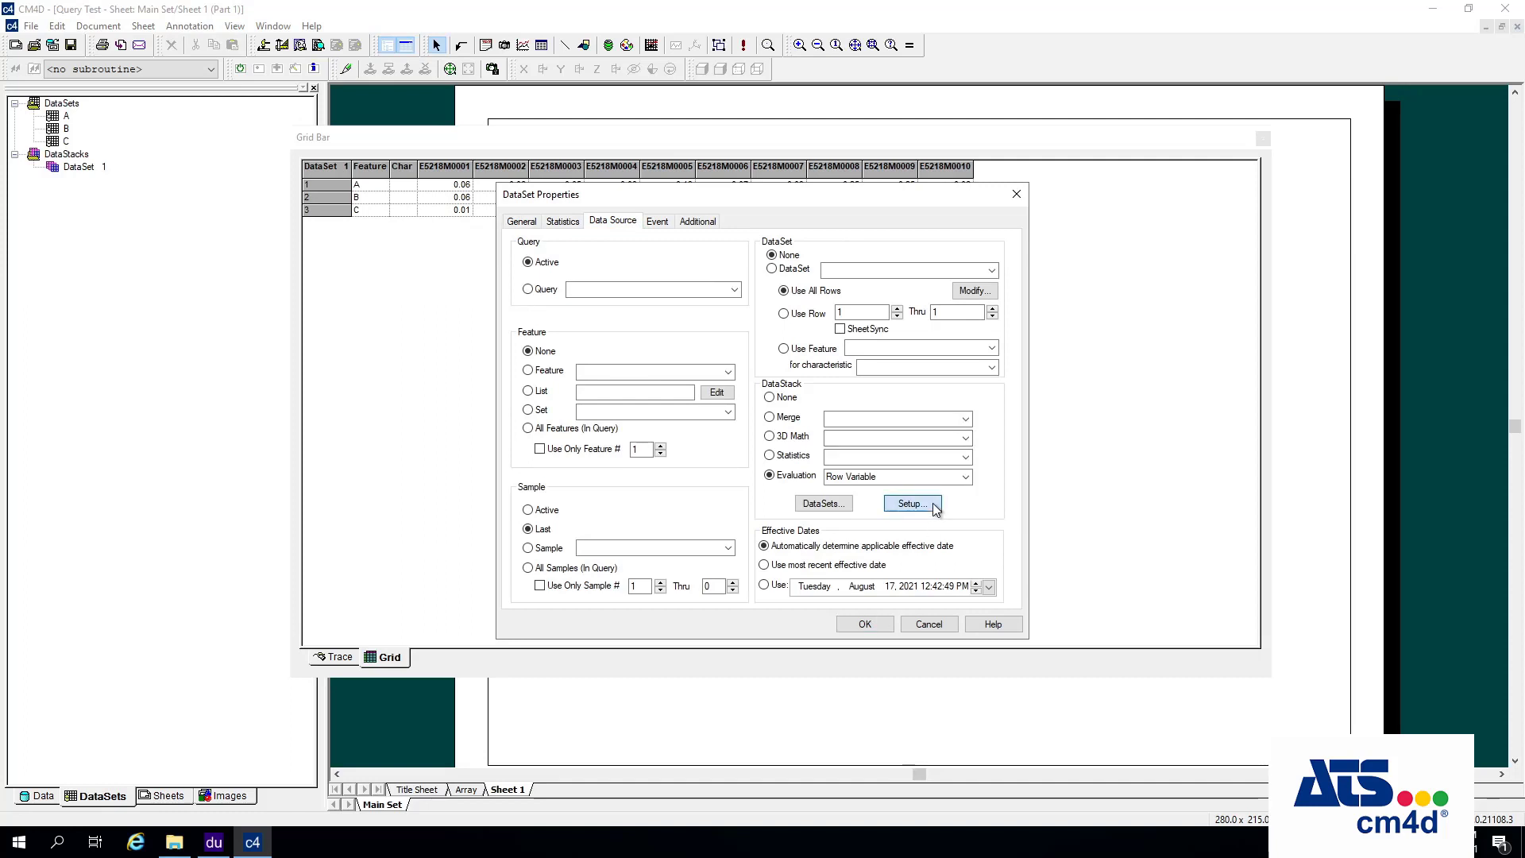
left_click(800, 442)
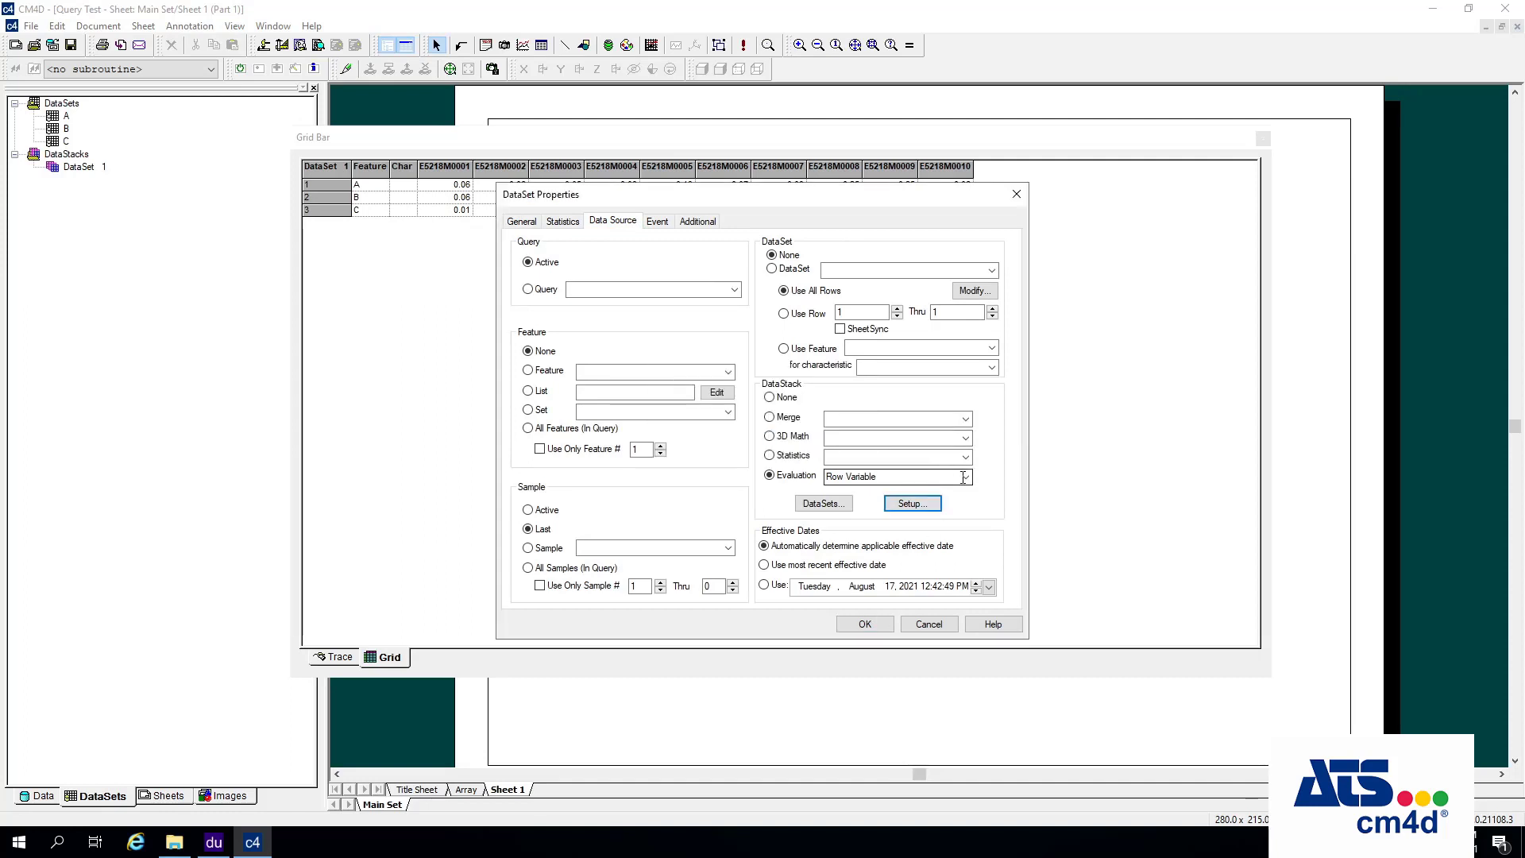
left_click(857, 475)
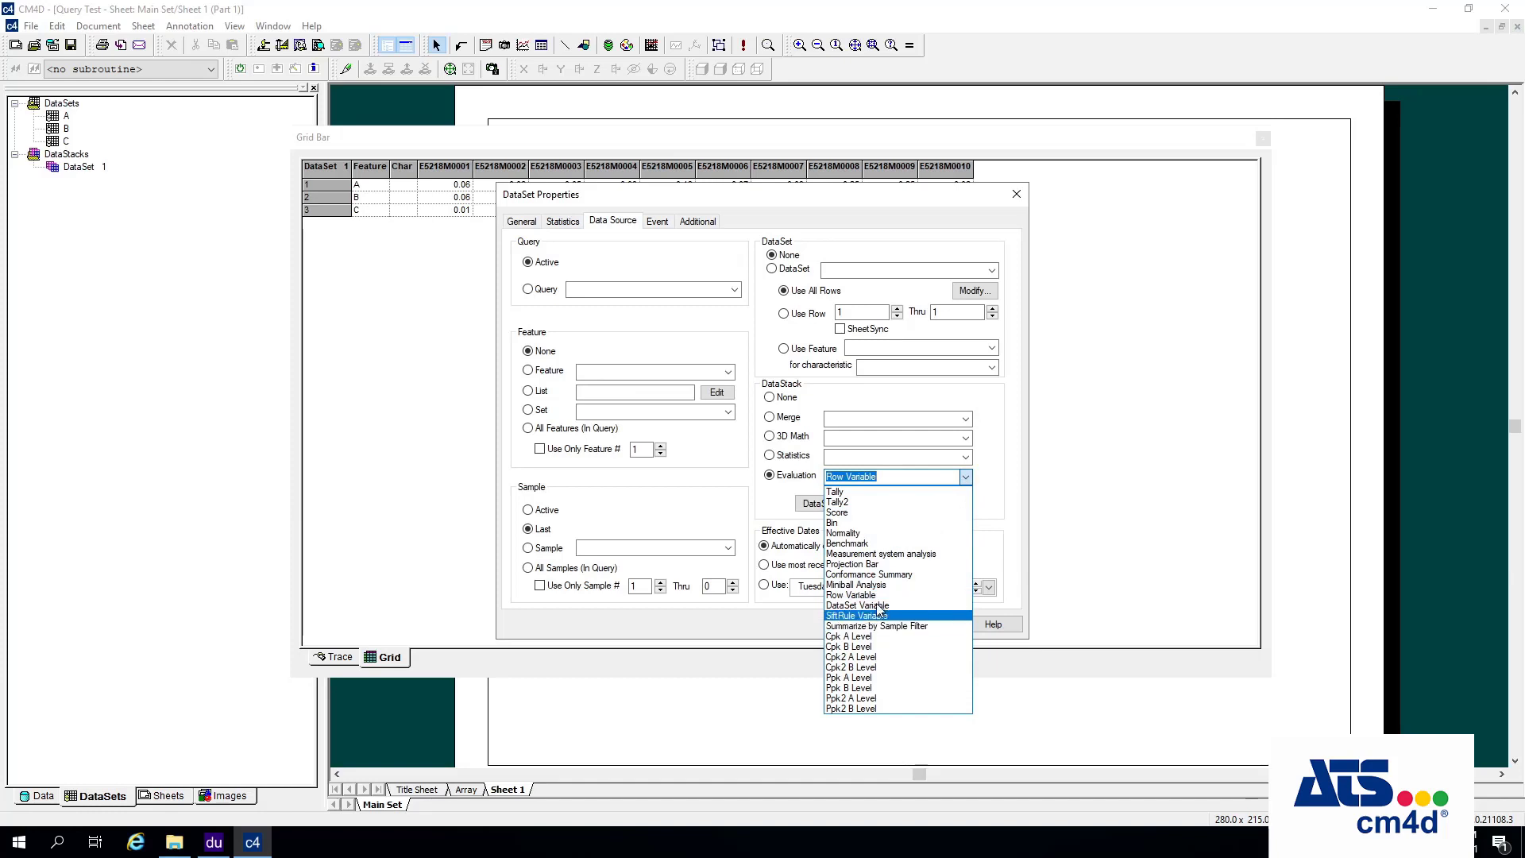
left_click(894, 606)
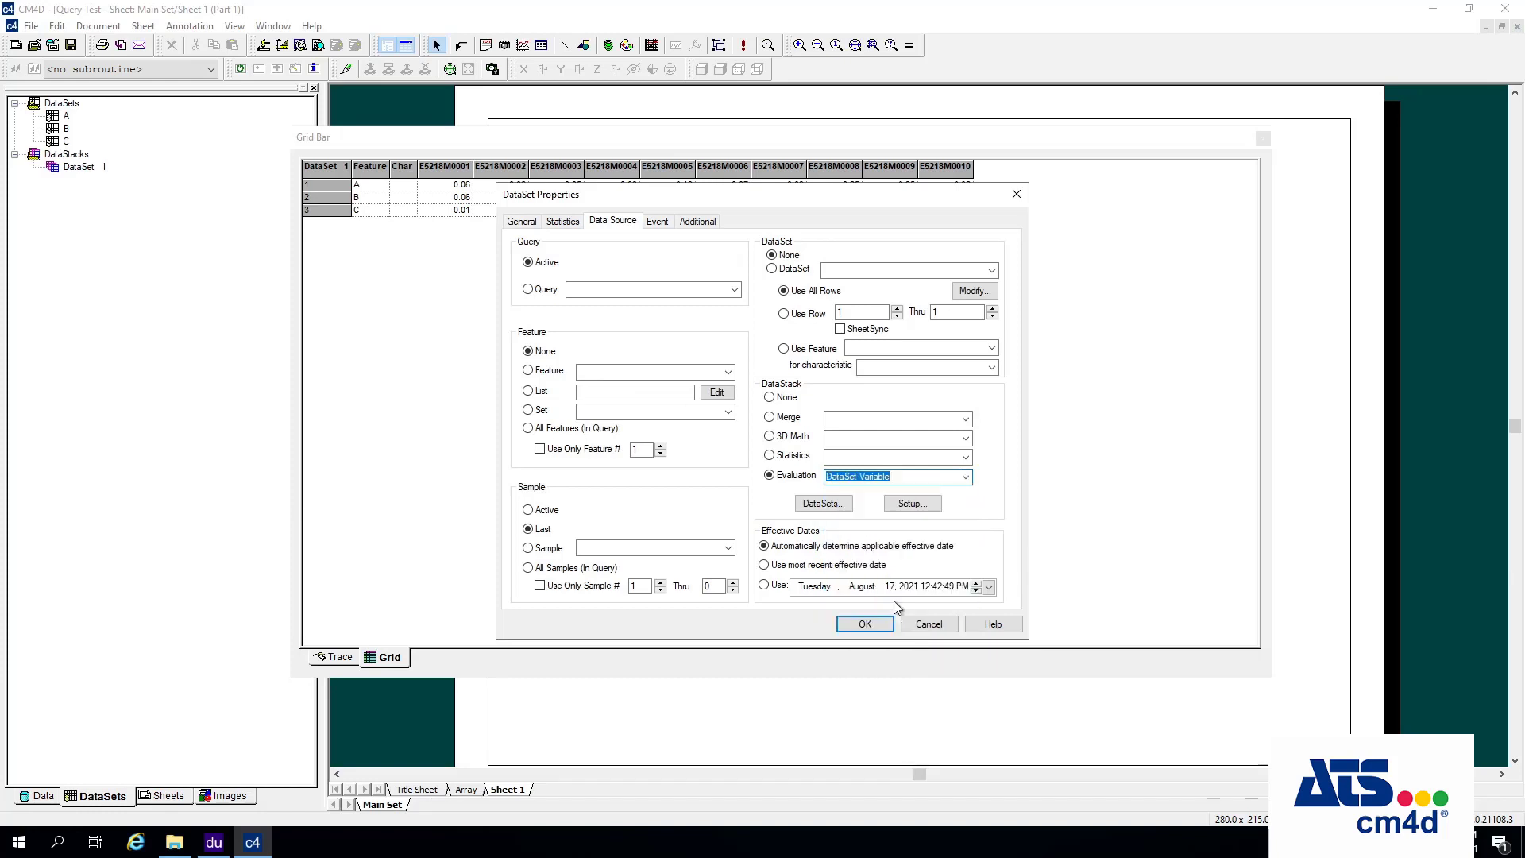
- Set the DataSet Variable label to ~dataset.range~ and apply the DataStack properties
left_click(911, 503)
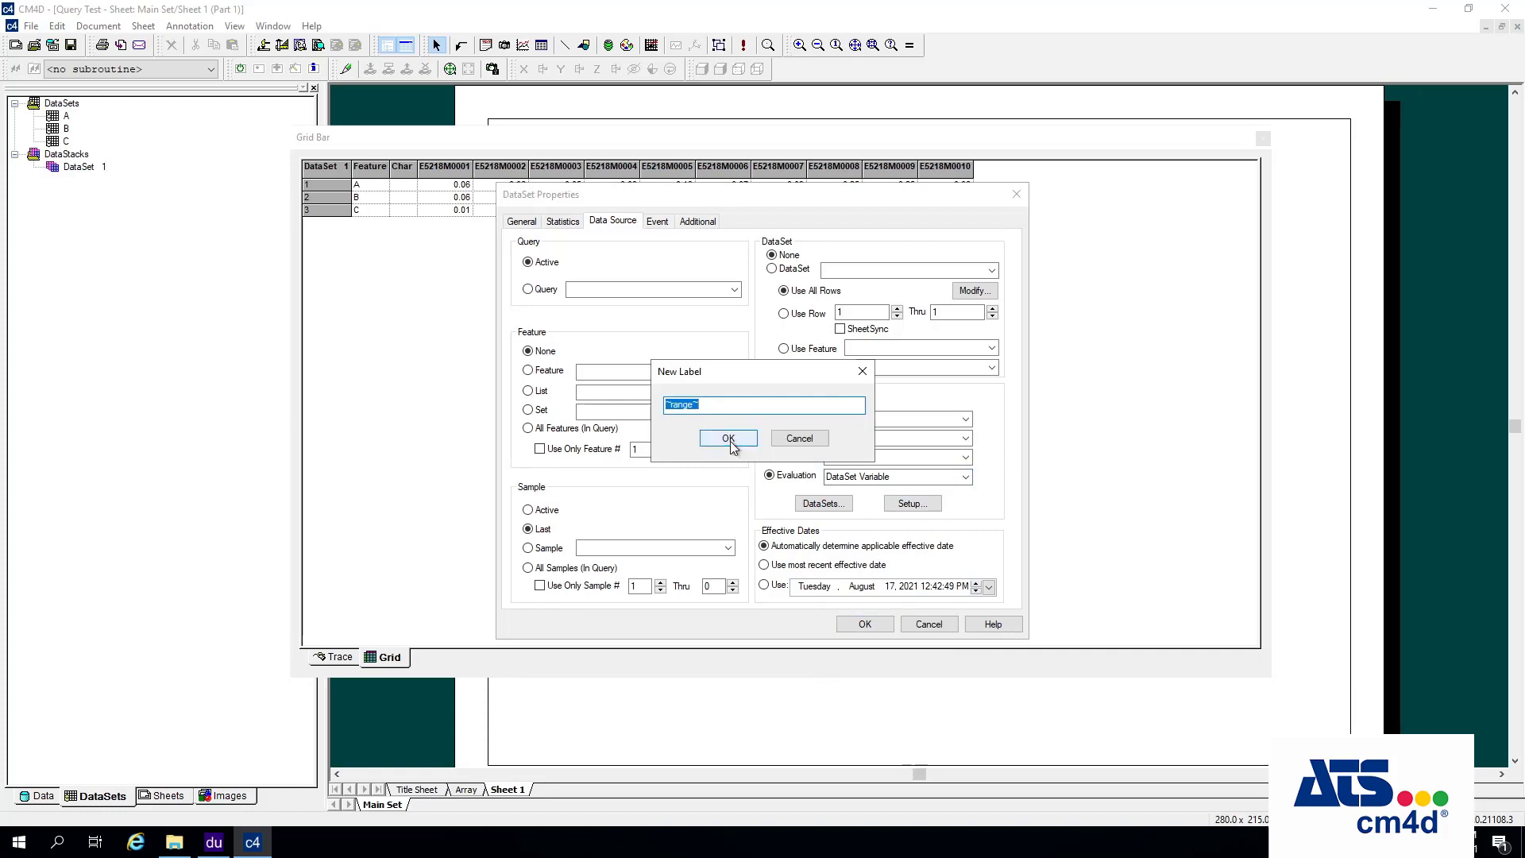
type("~")
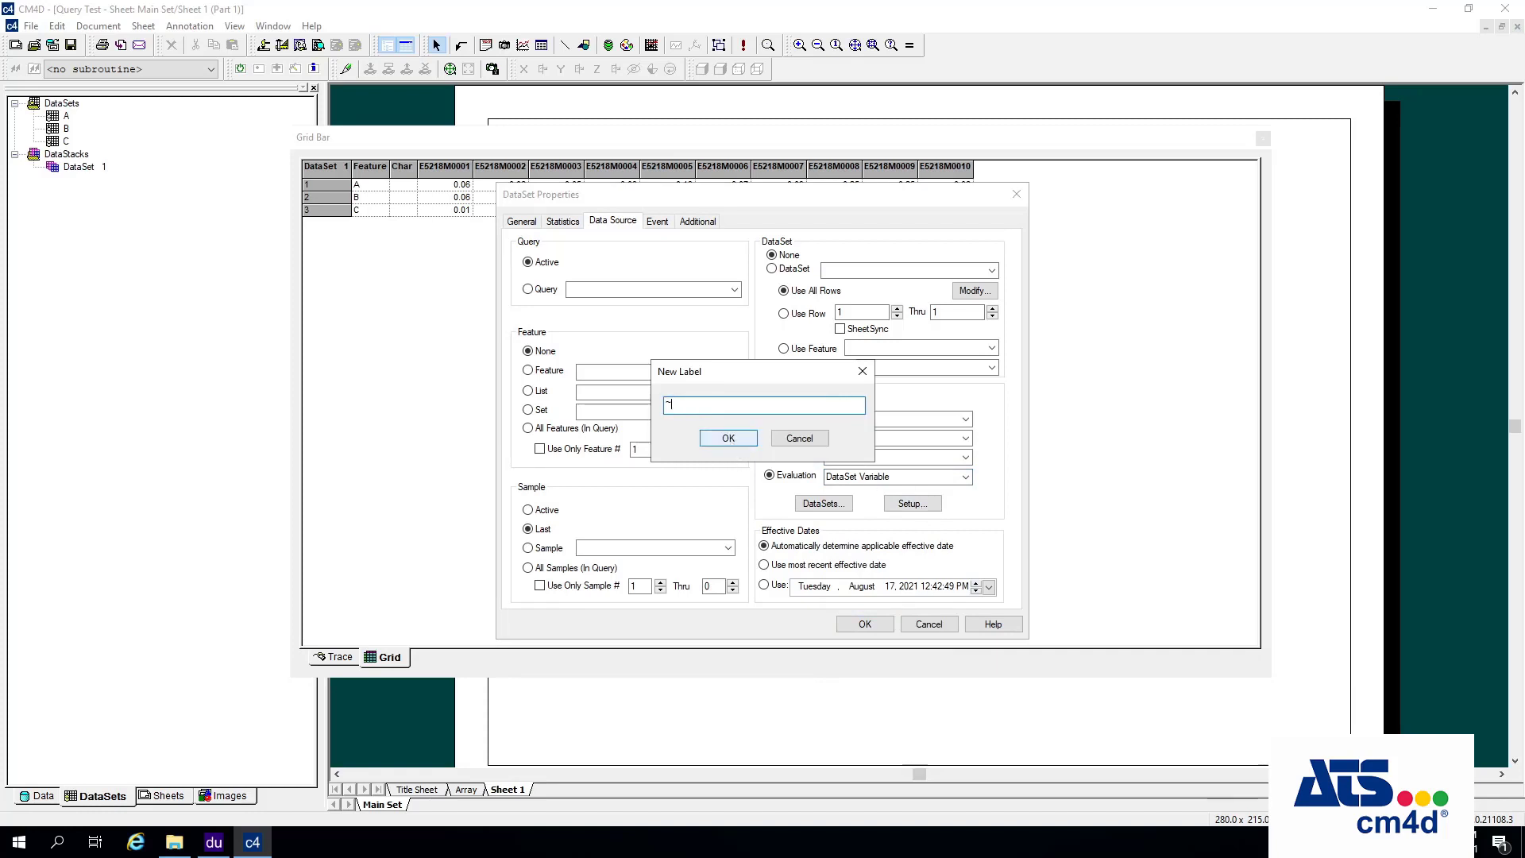
type("dataset")
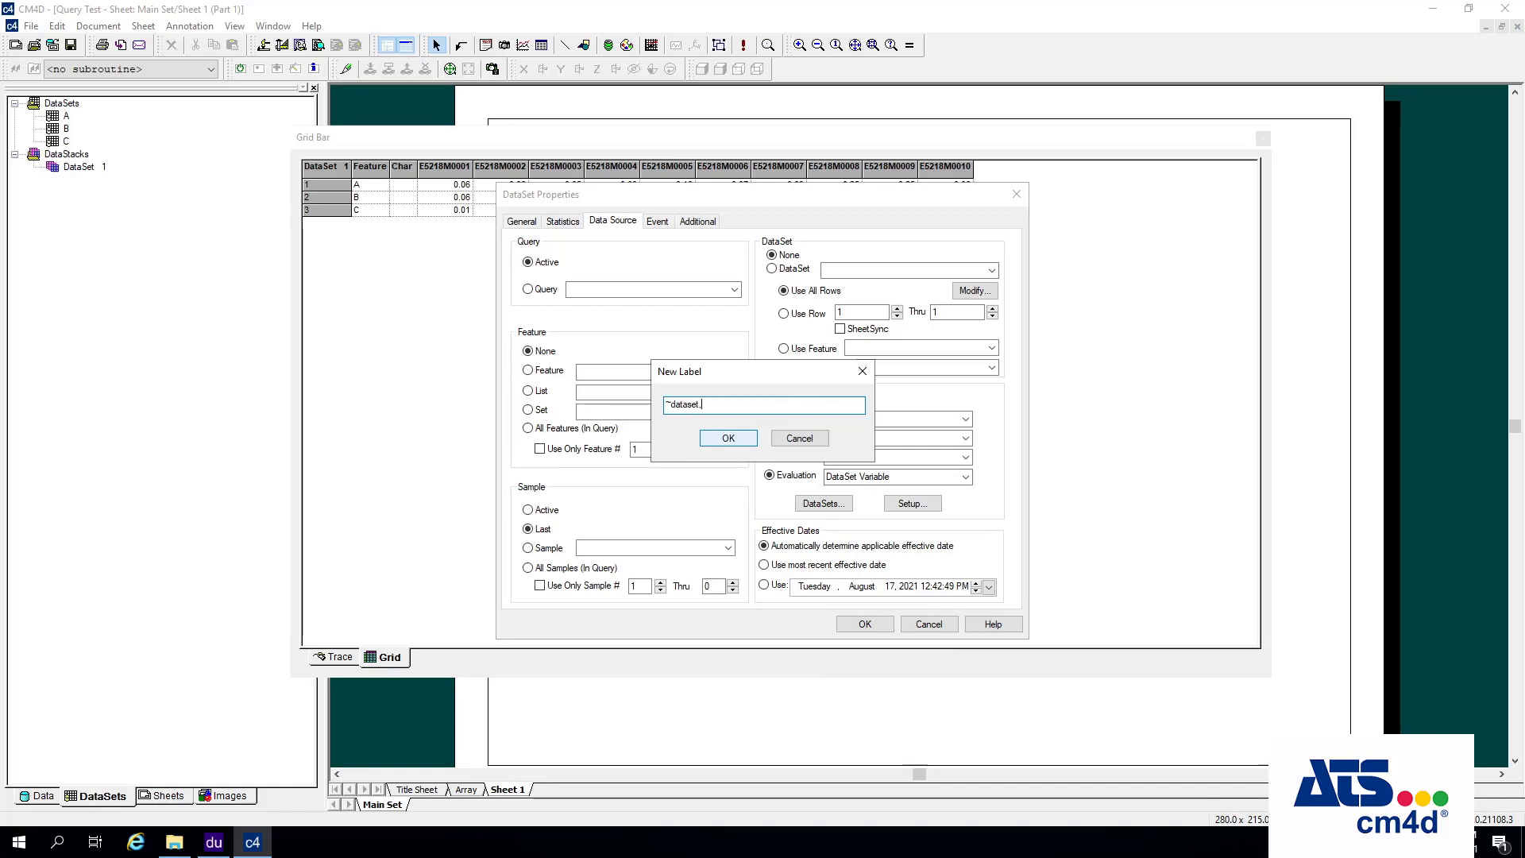
type(".range~")
left_click(728, 438)
left_click(865, 625)
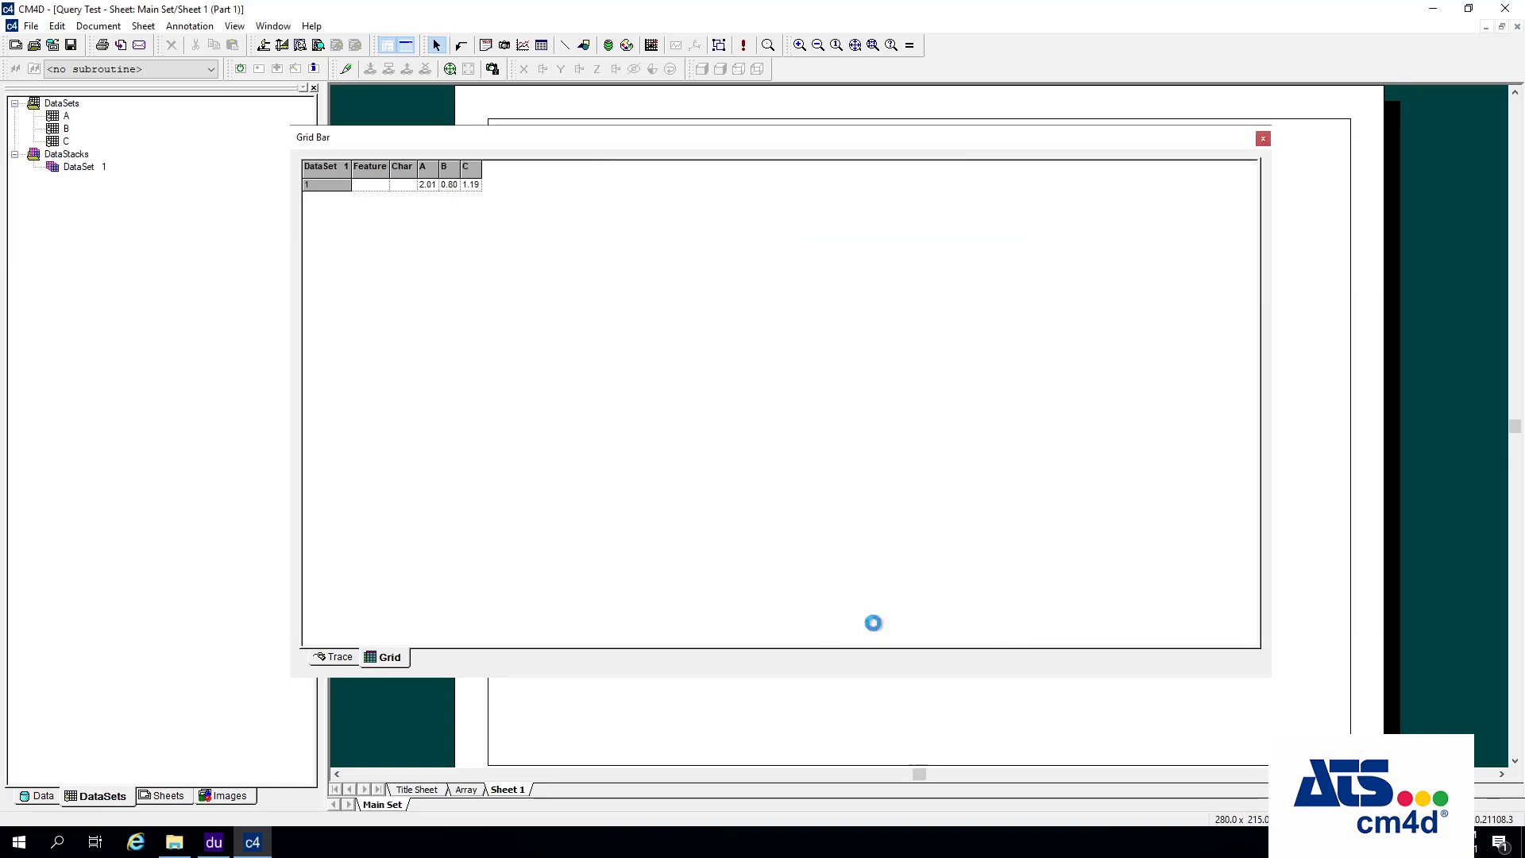
- Check the range values of DataSets A, B and C in the grid and reload the DataStack there
left_click(427, 185)
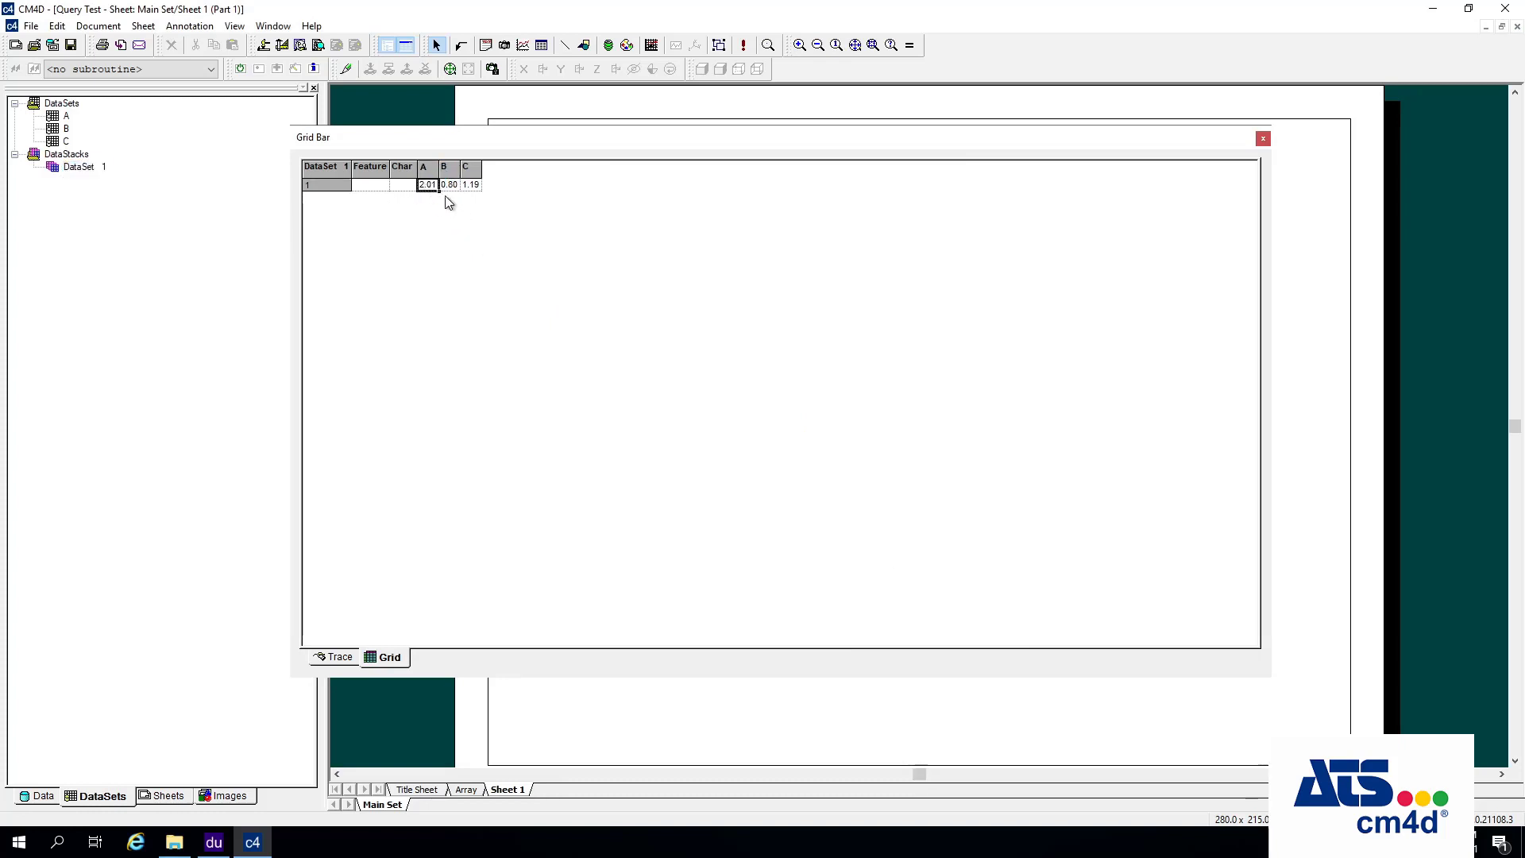
left_click_drag(429, 185, 430, 191)
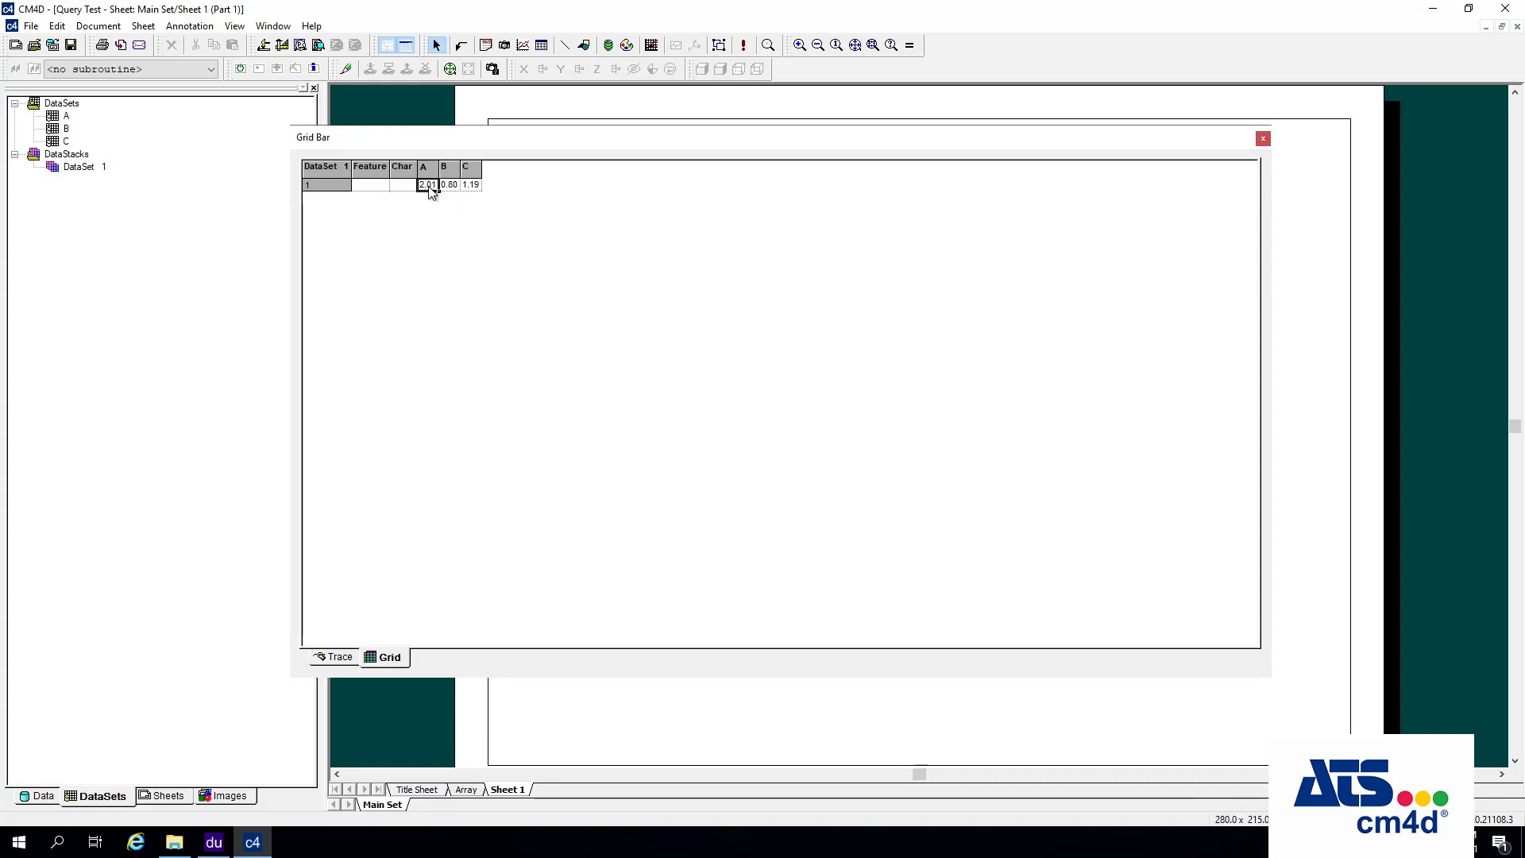
left_click(452, 189)
left_click(472, 189)
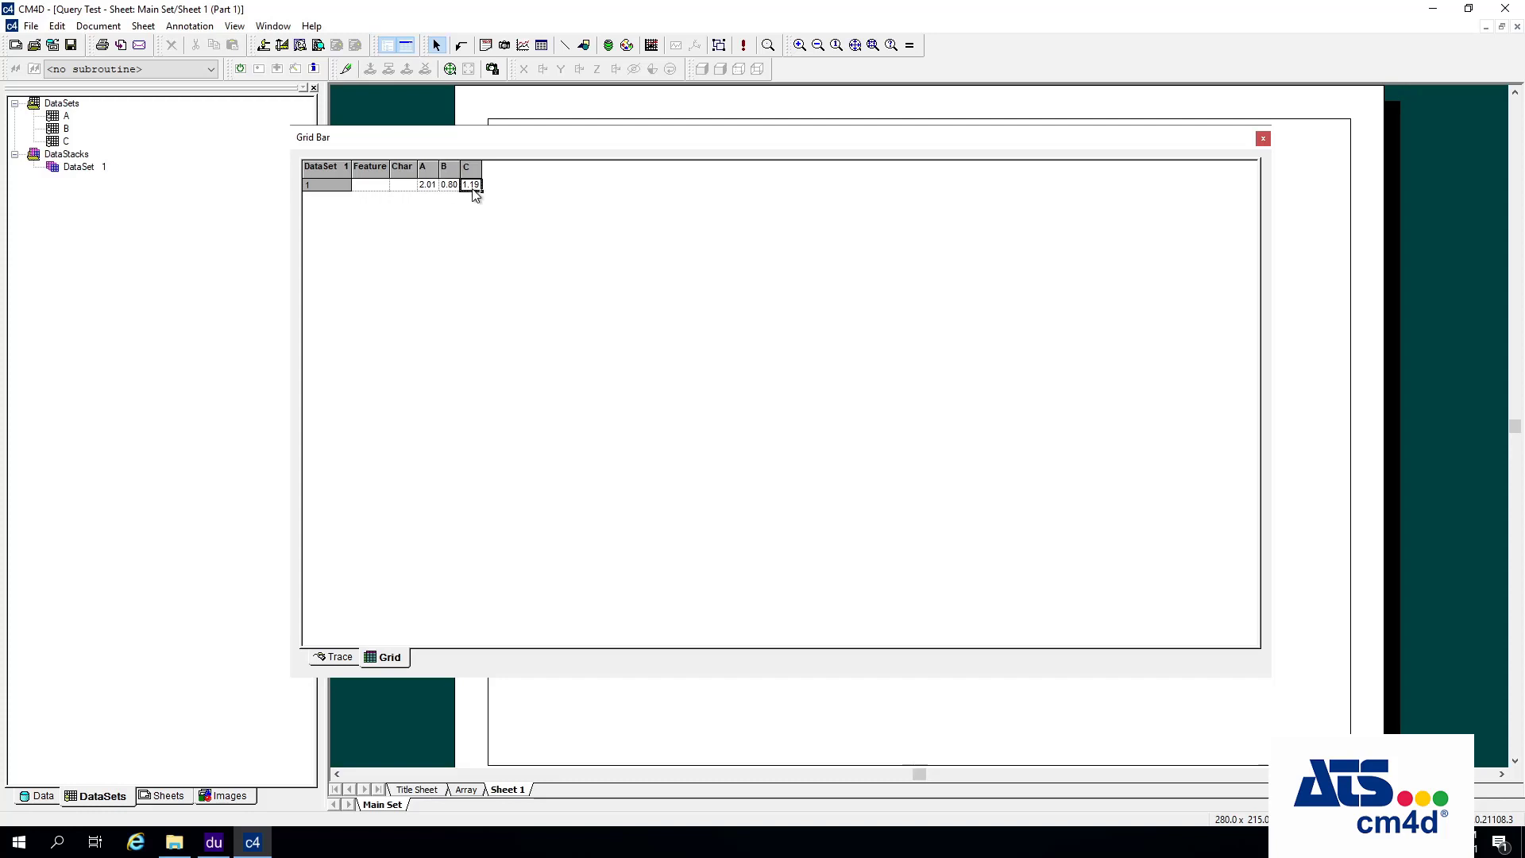
right_click(97, 168)
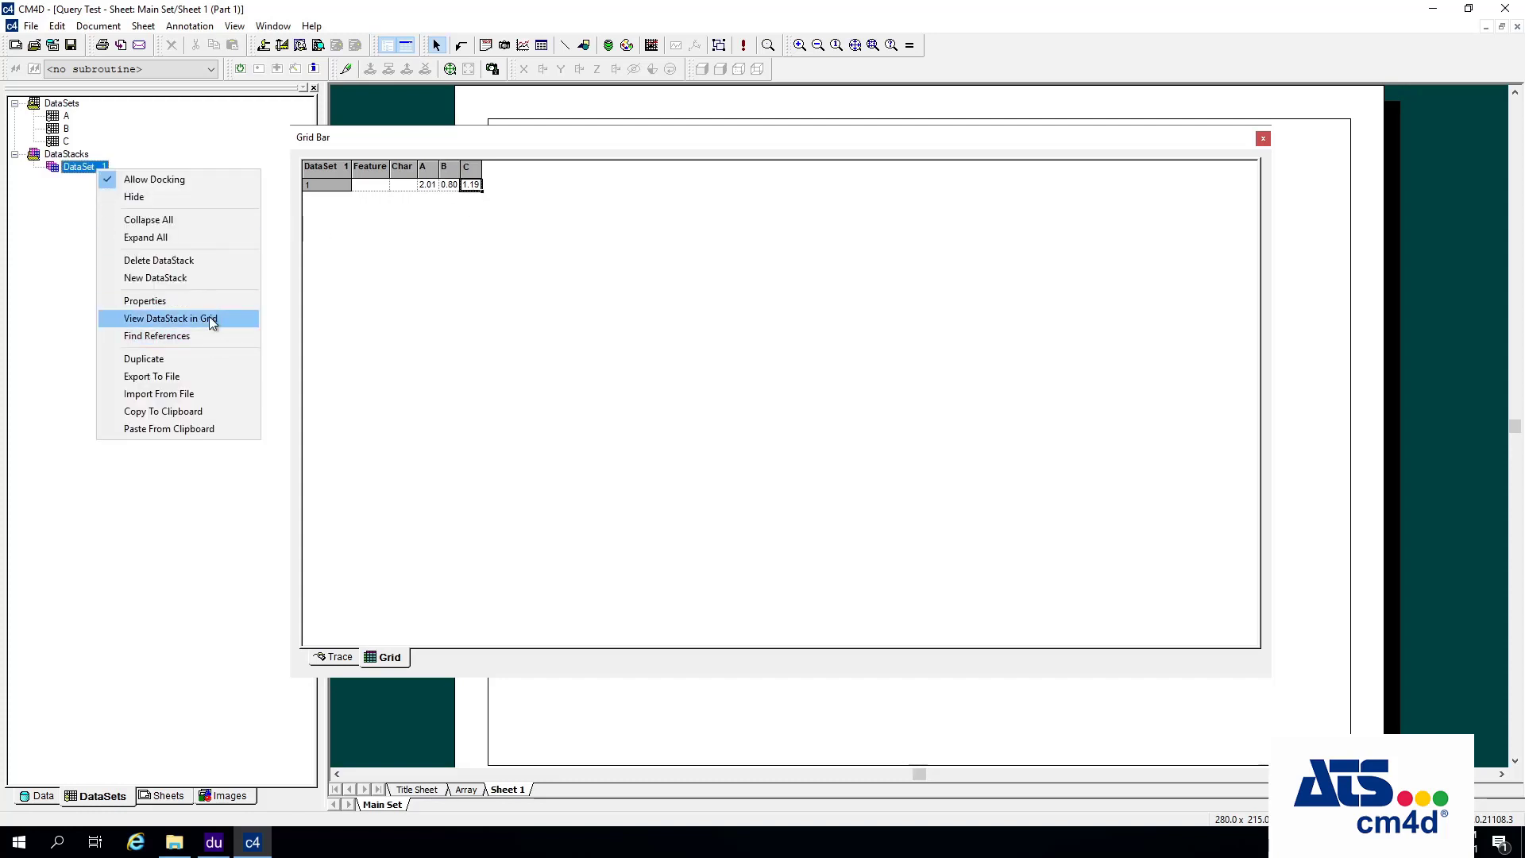
left_click(207, 318)
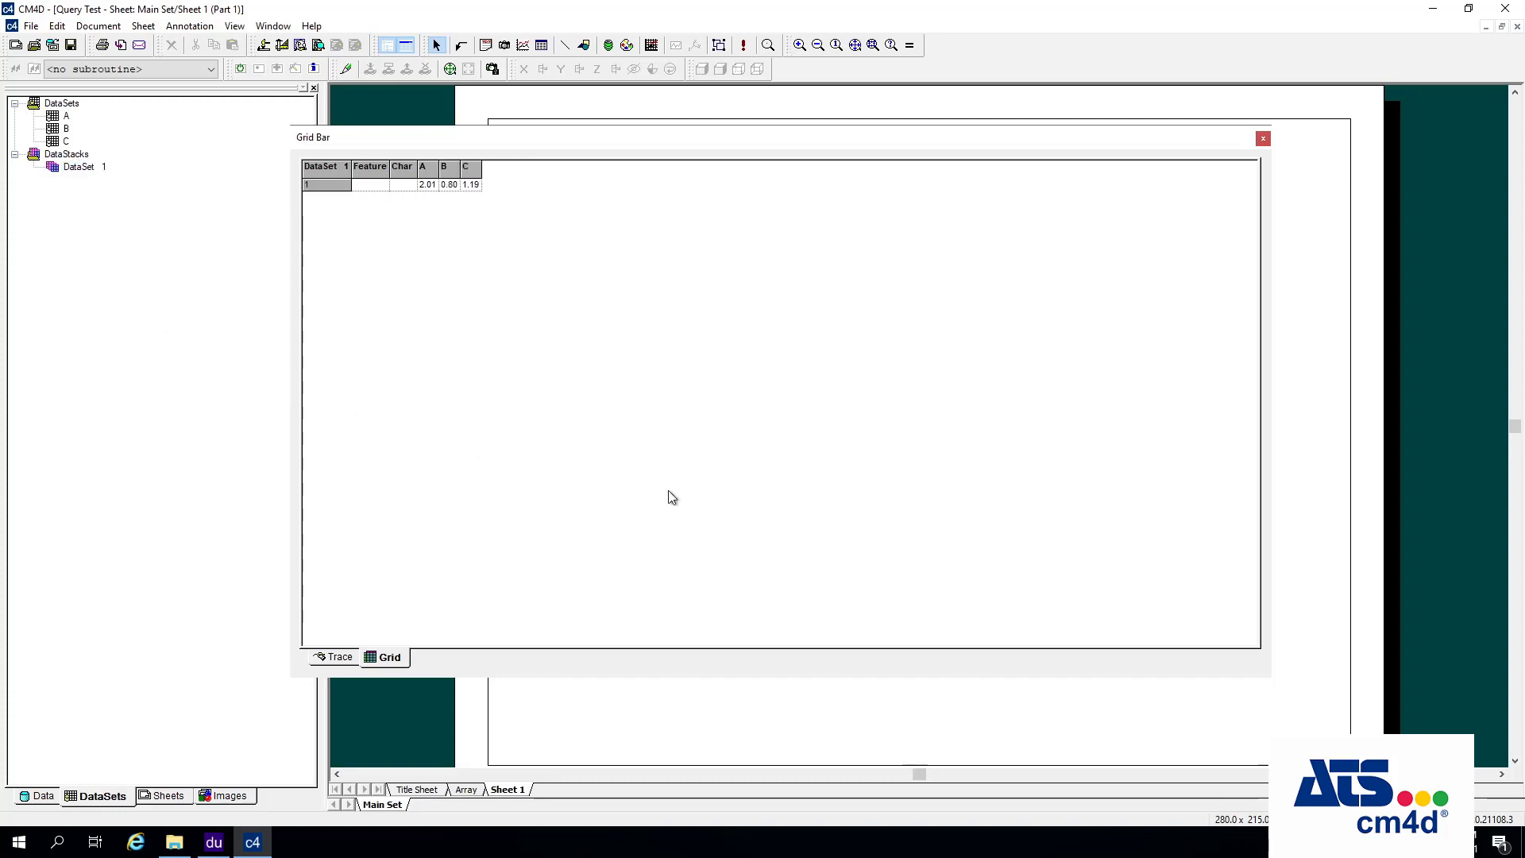
- Change the DataStack's variable label to ~dataset.percentconform~ and apply the properties
double_click(91, 168)
left_click(613, 221)
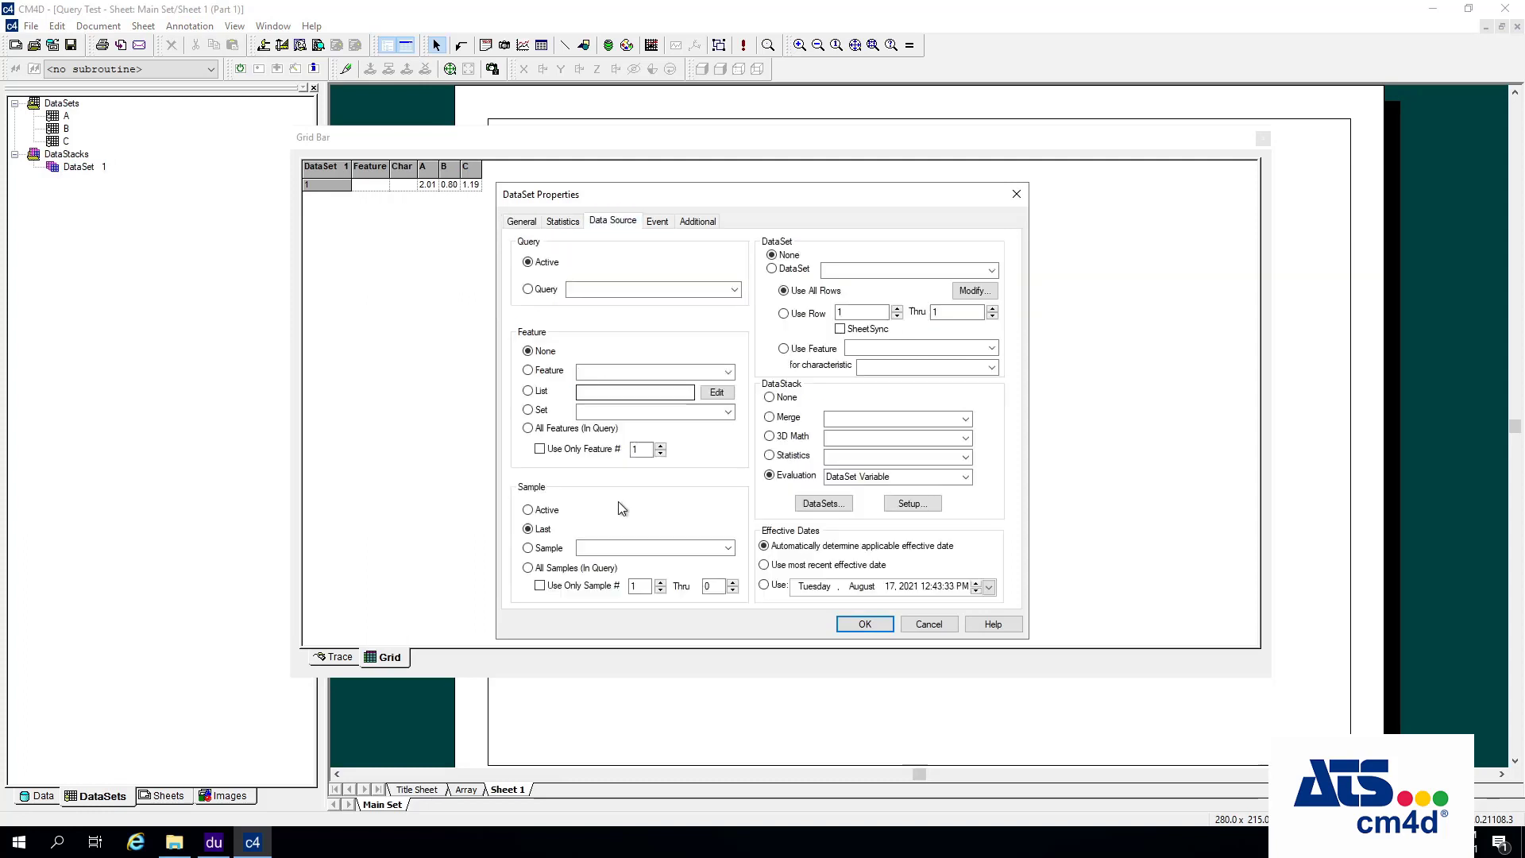
left_click(915, 512)
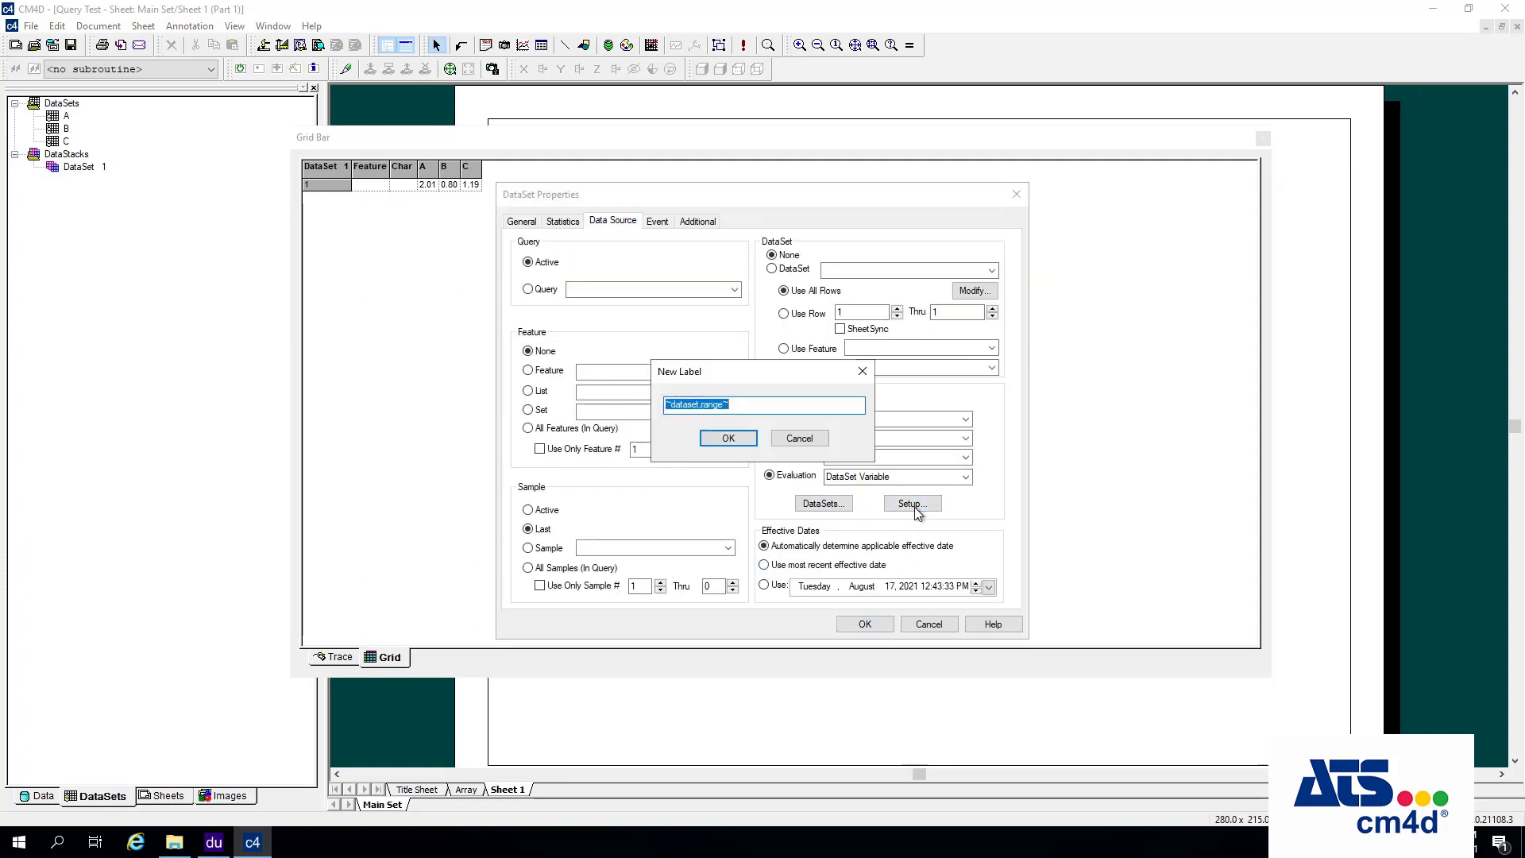
left_click(729, 402)
type("percentconform")
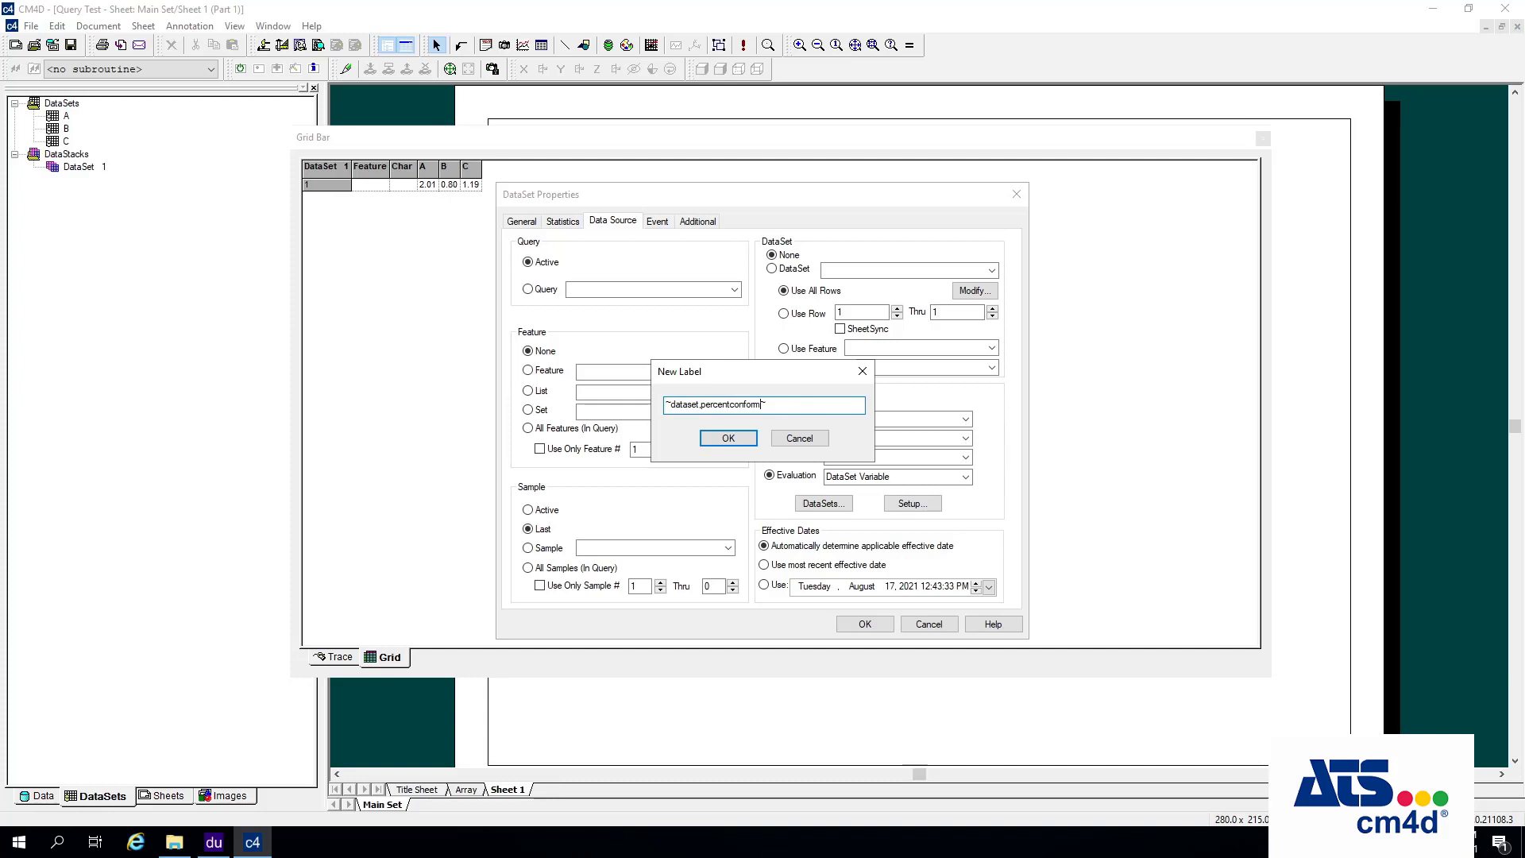
left_click(745, 441)
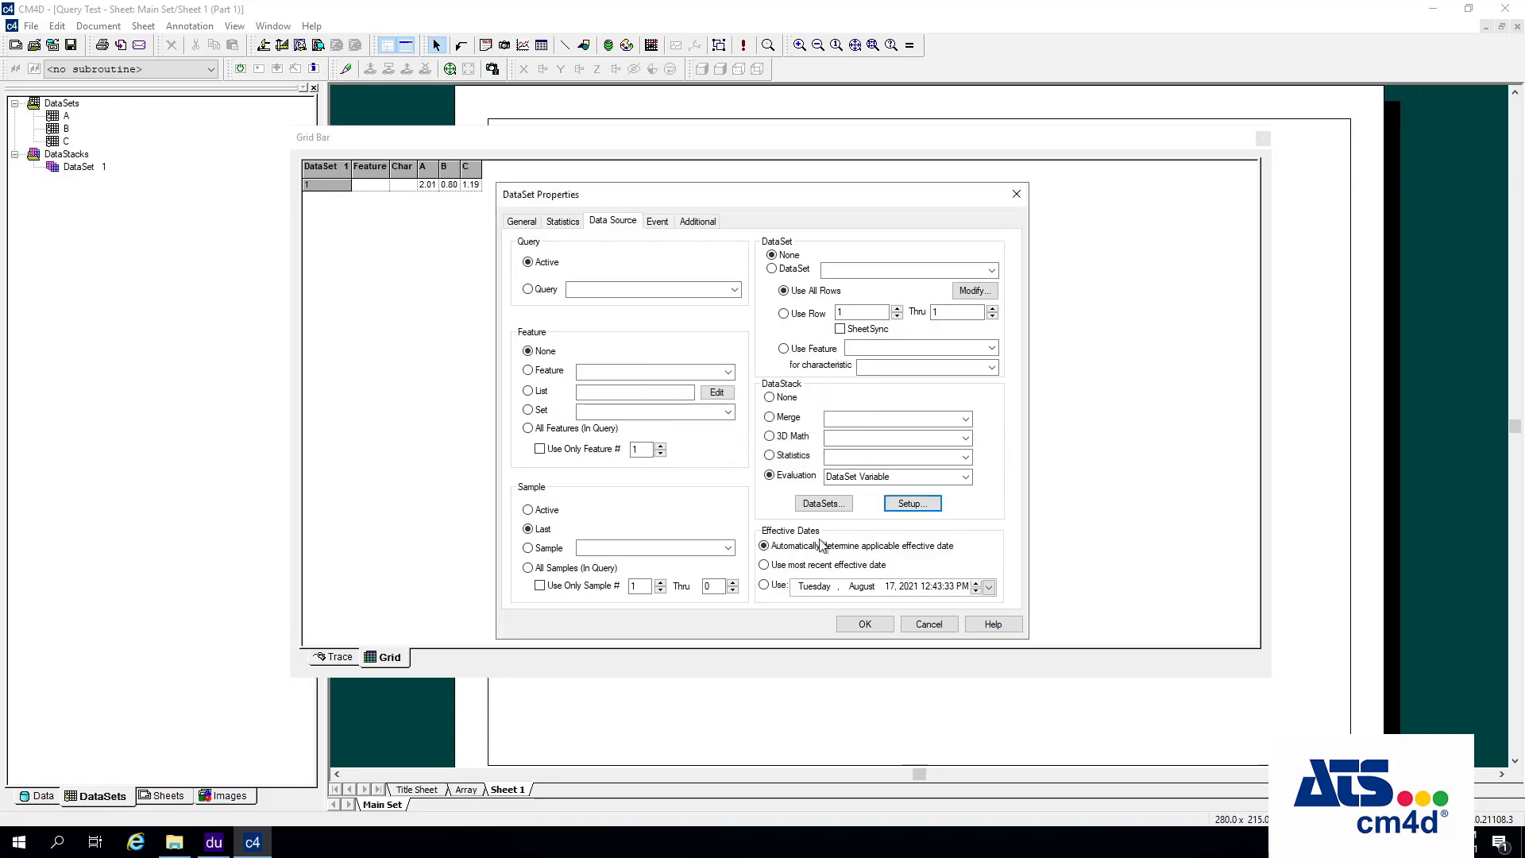
left_click(868, 624)
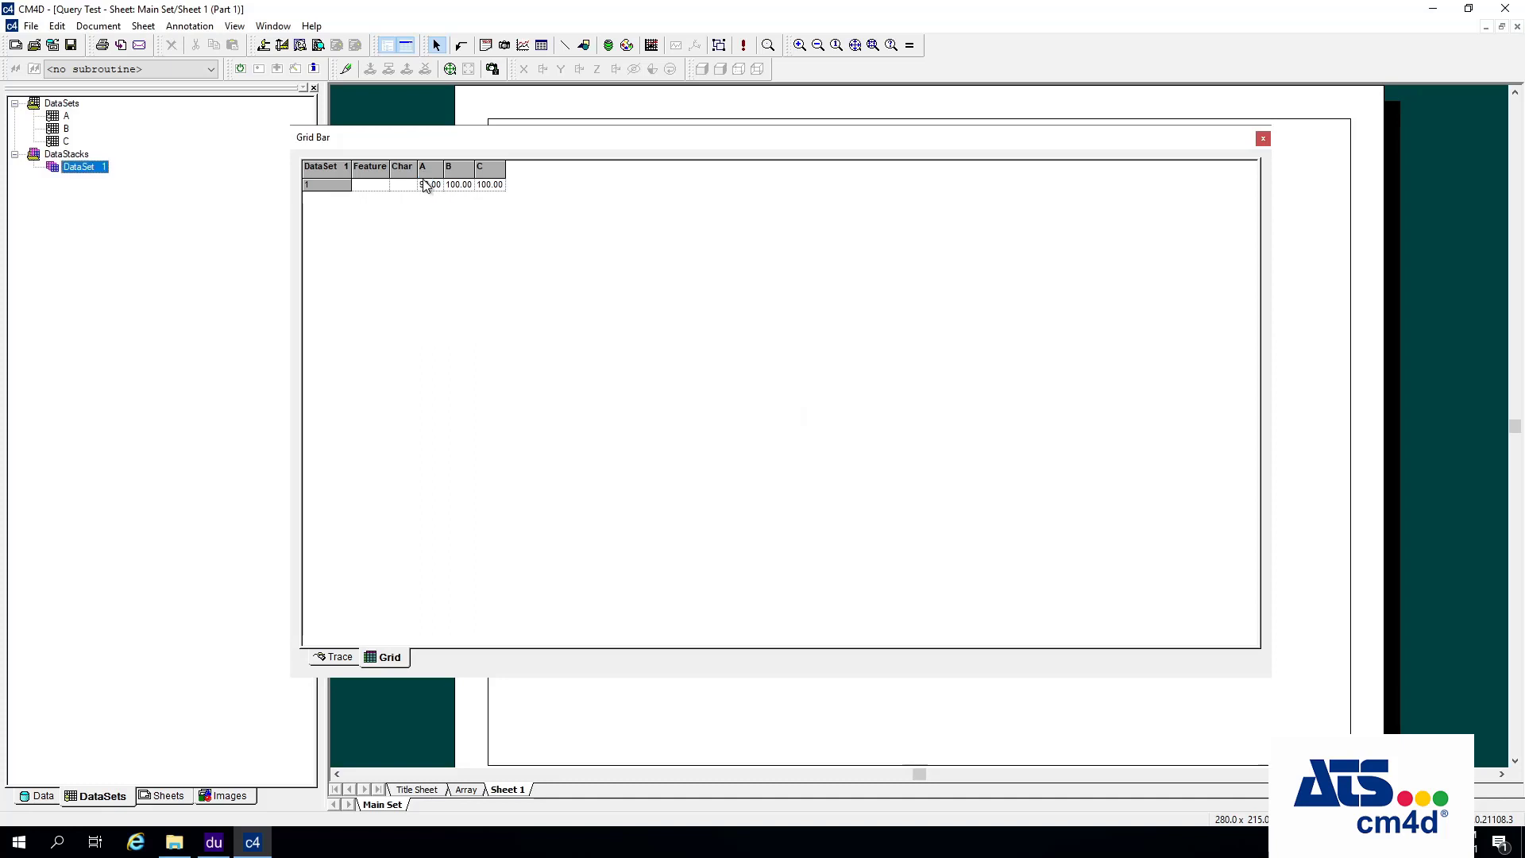
- Check the percent-conforming values of DataSets A, B and C in the grid
left_click(428, 185)
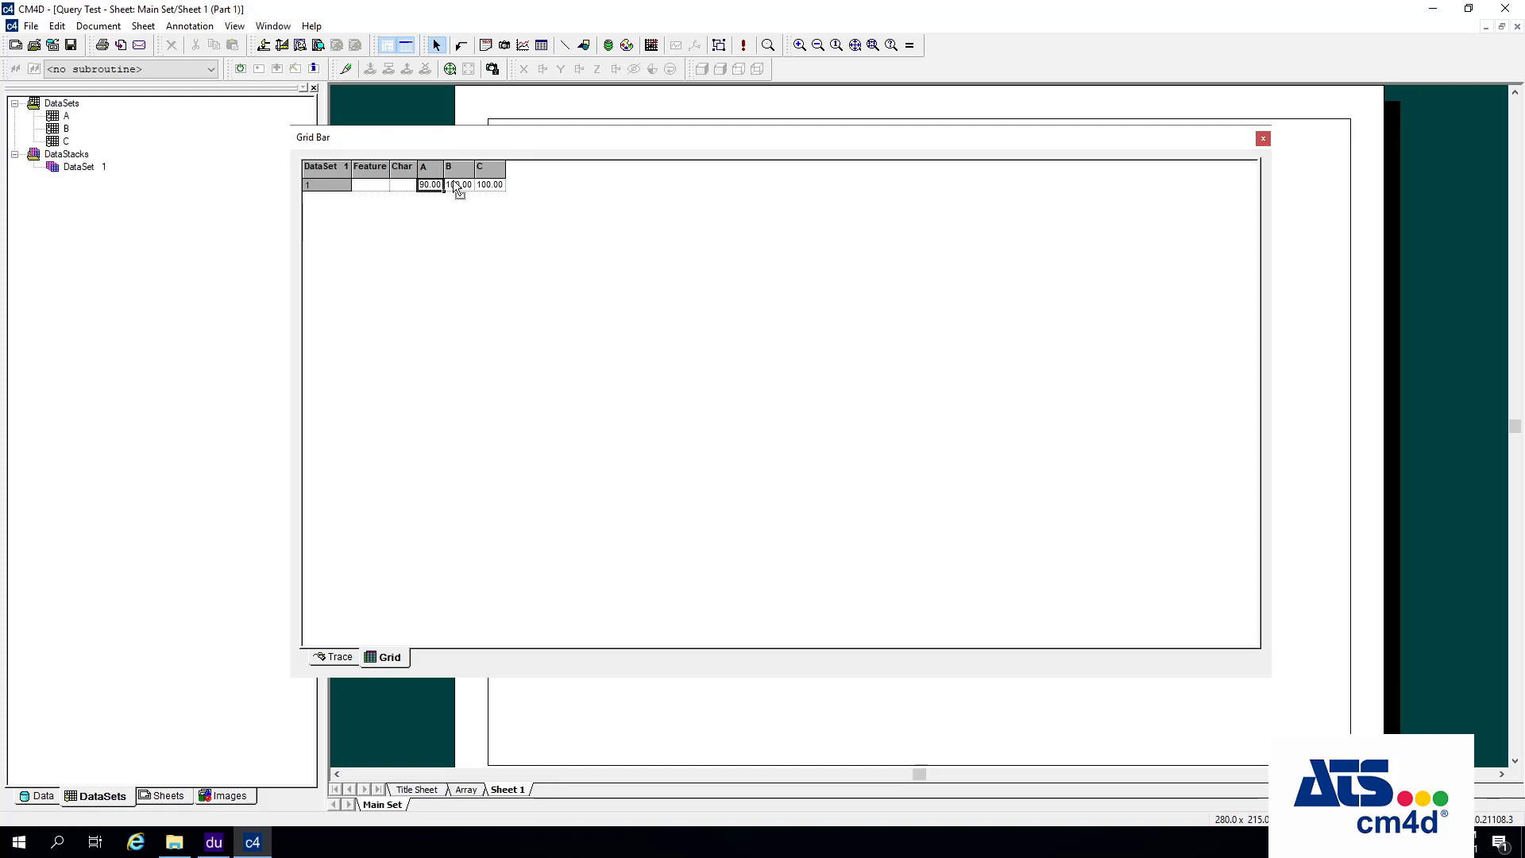
left_click(457, 186)
left_click(485, 187)
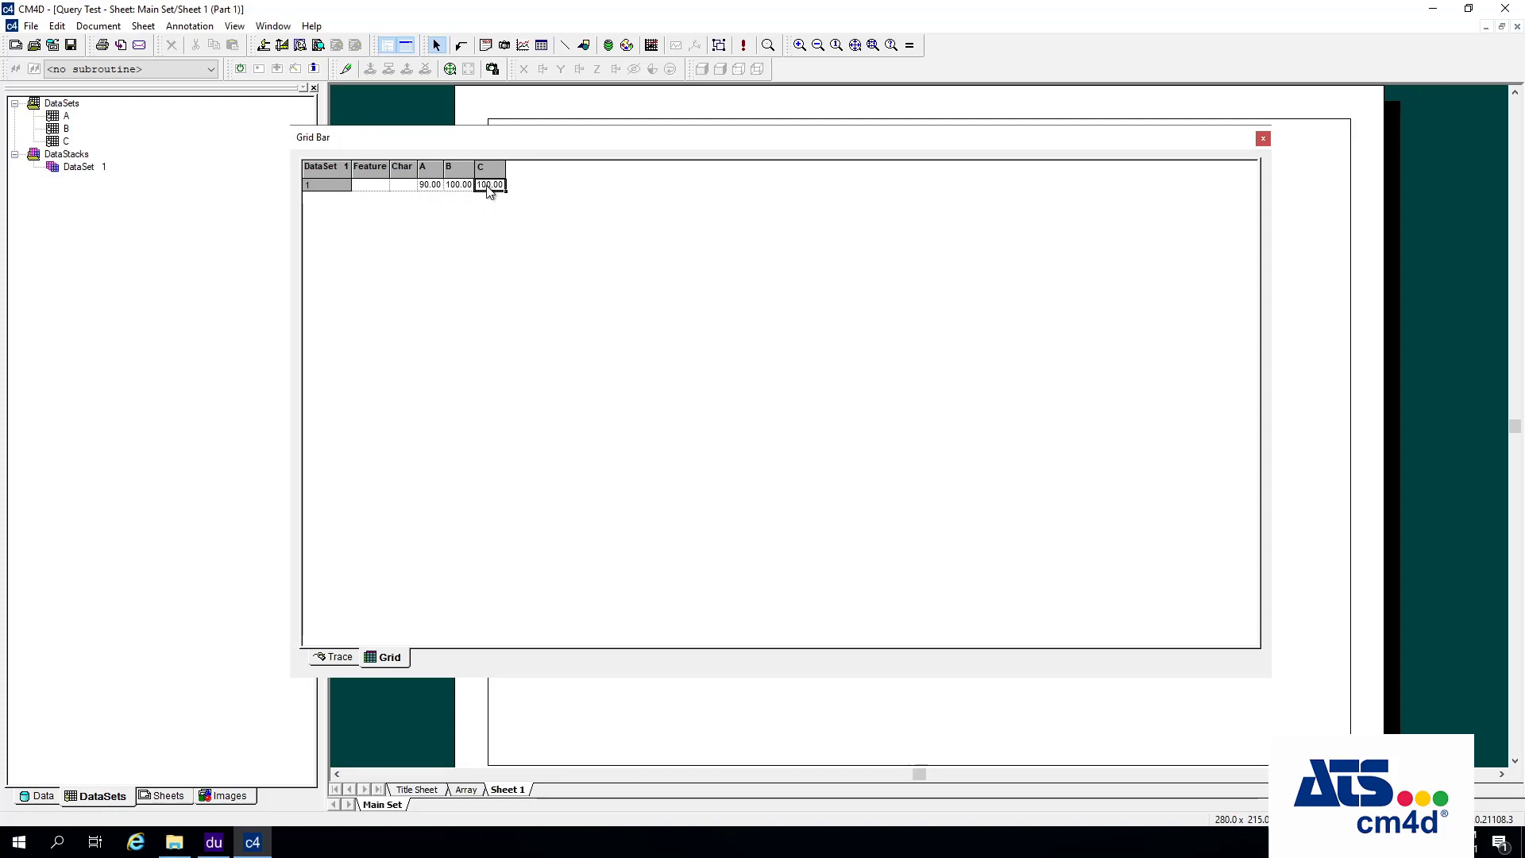
- Review the available evaluation types in the DataStack's data source properties, keeping DataSet Variable selected
double_click(82, 167)
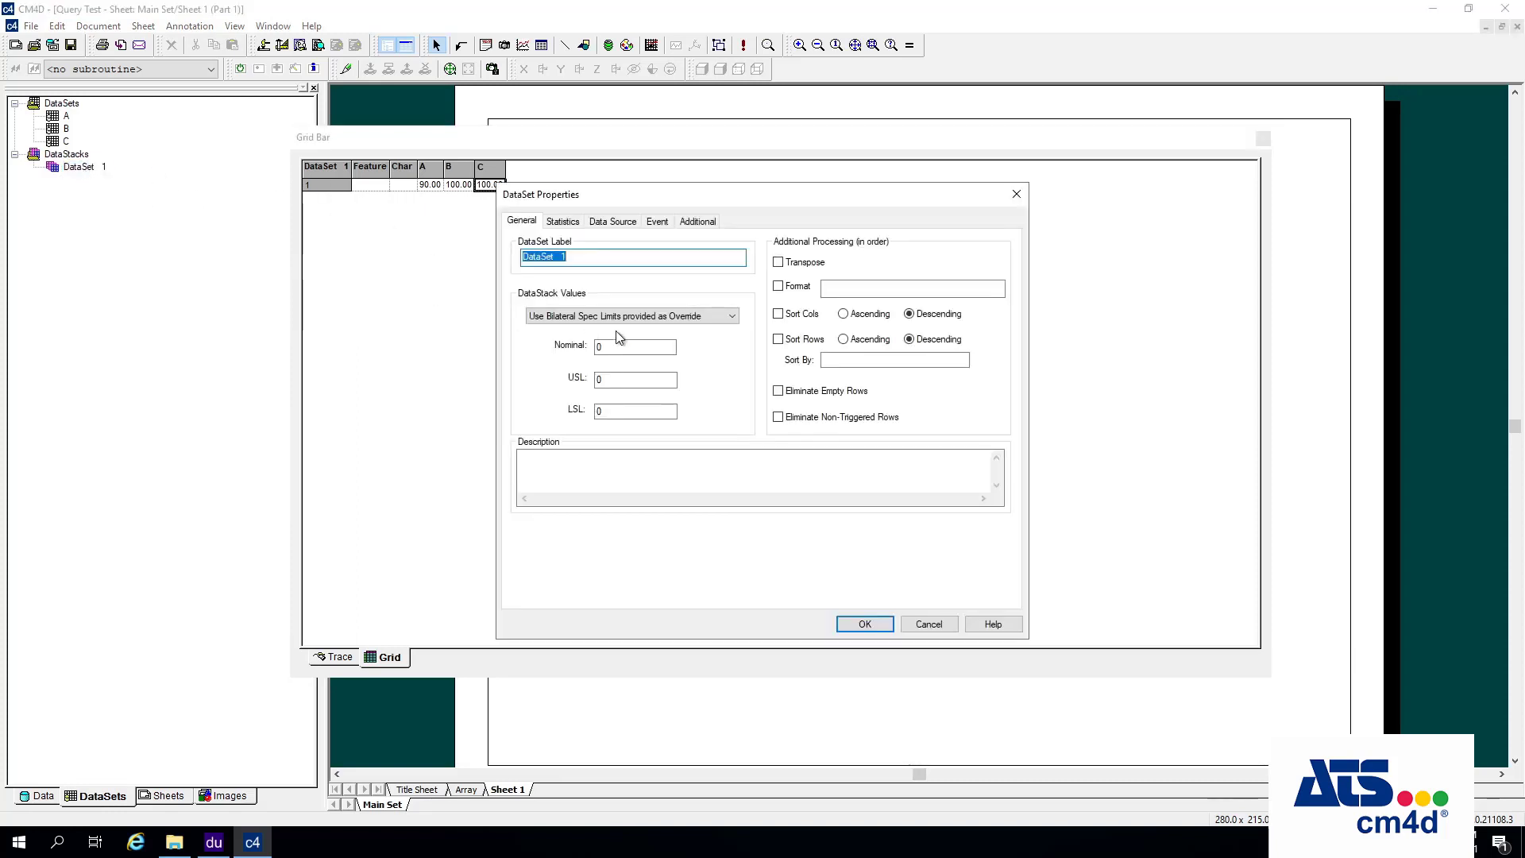
left_click(619, 224)
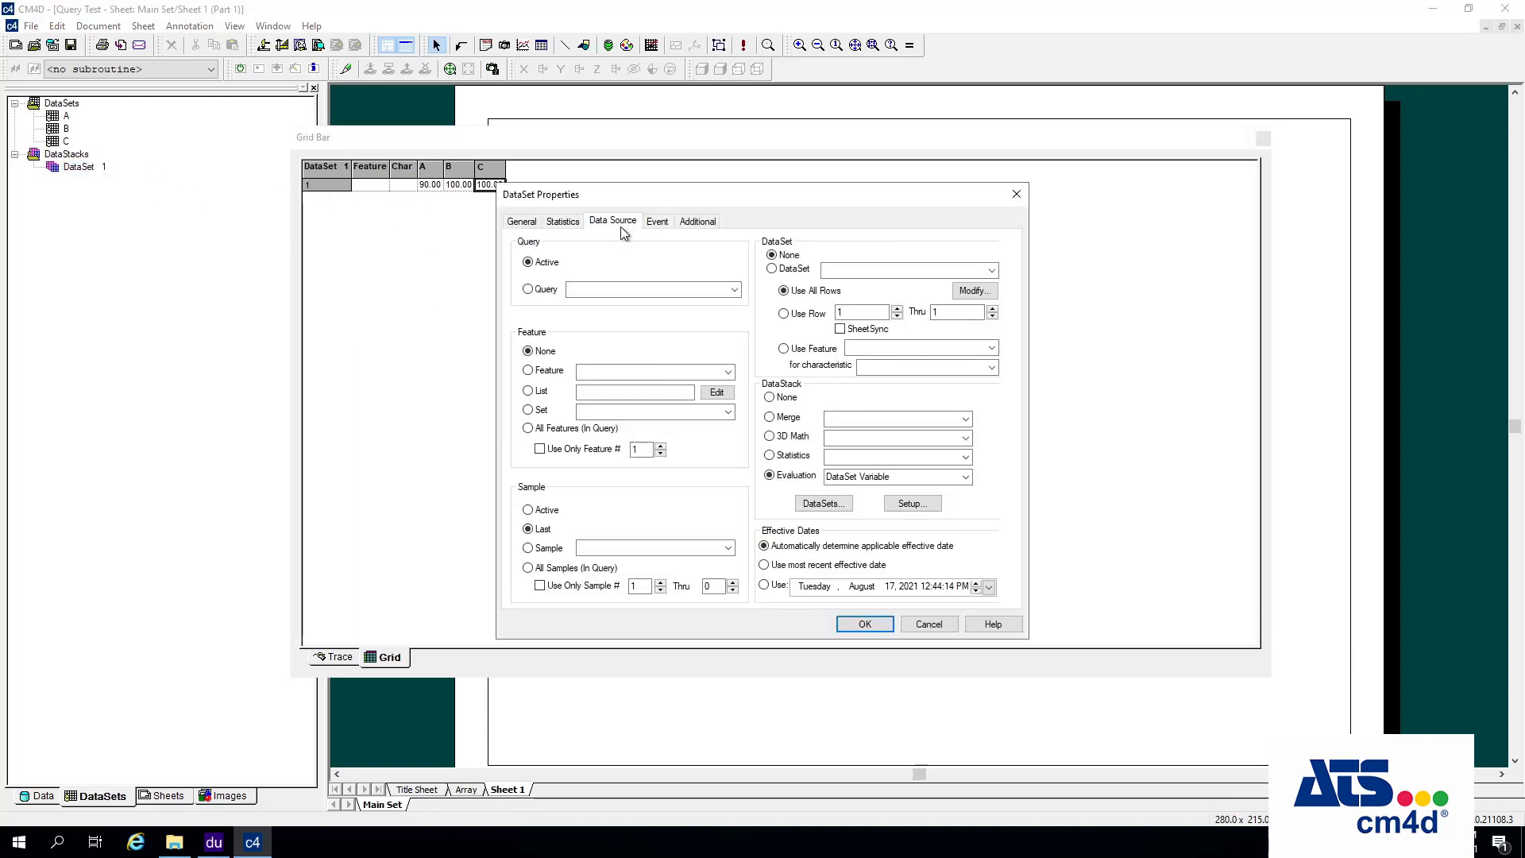
left_click(965, 477)
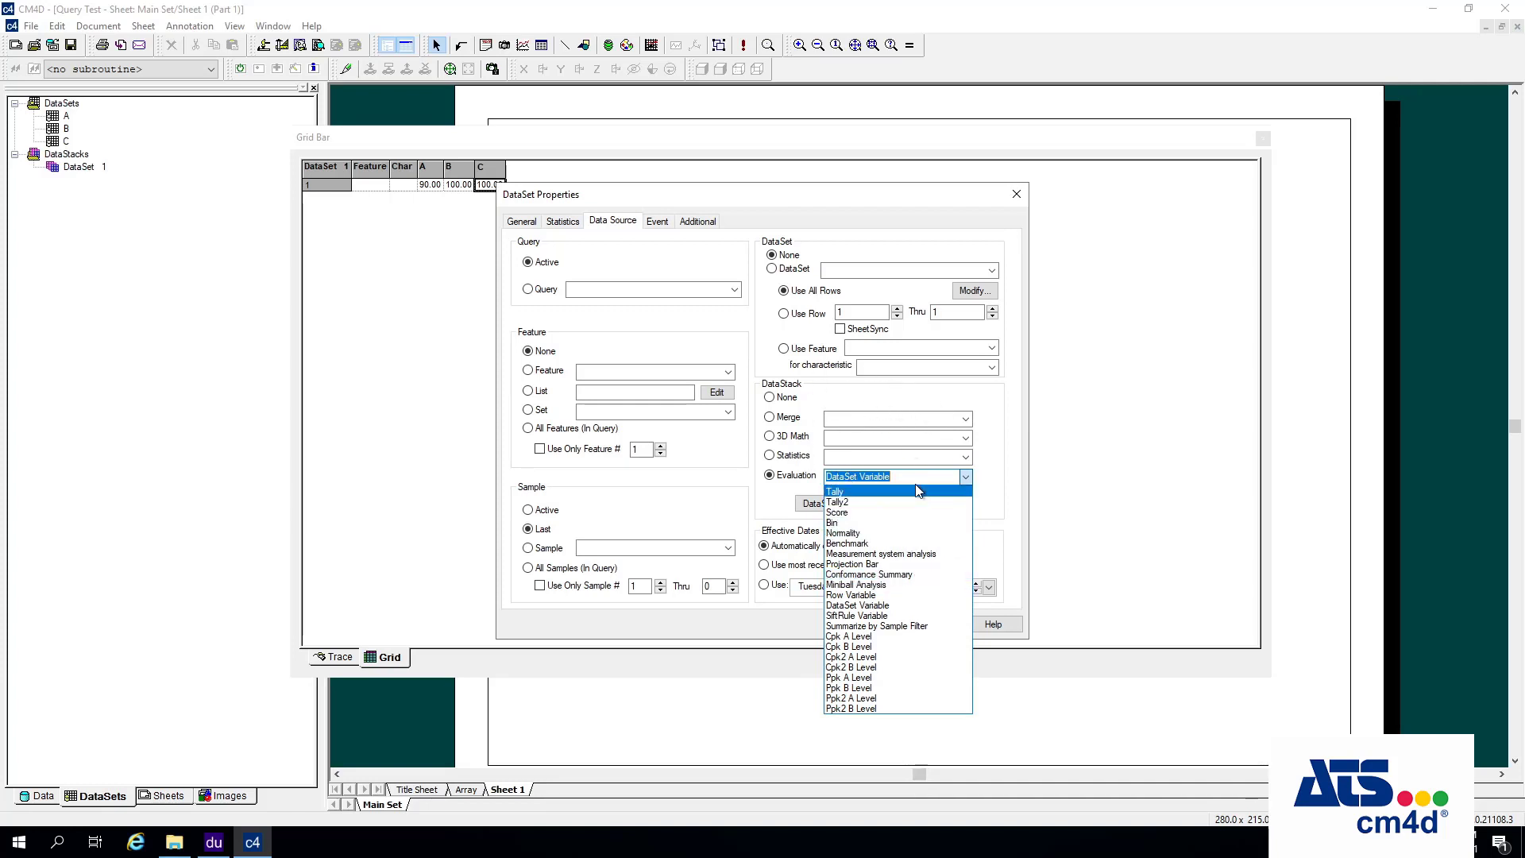
left_click(769, 497)
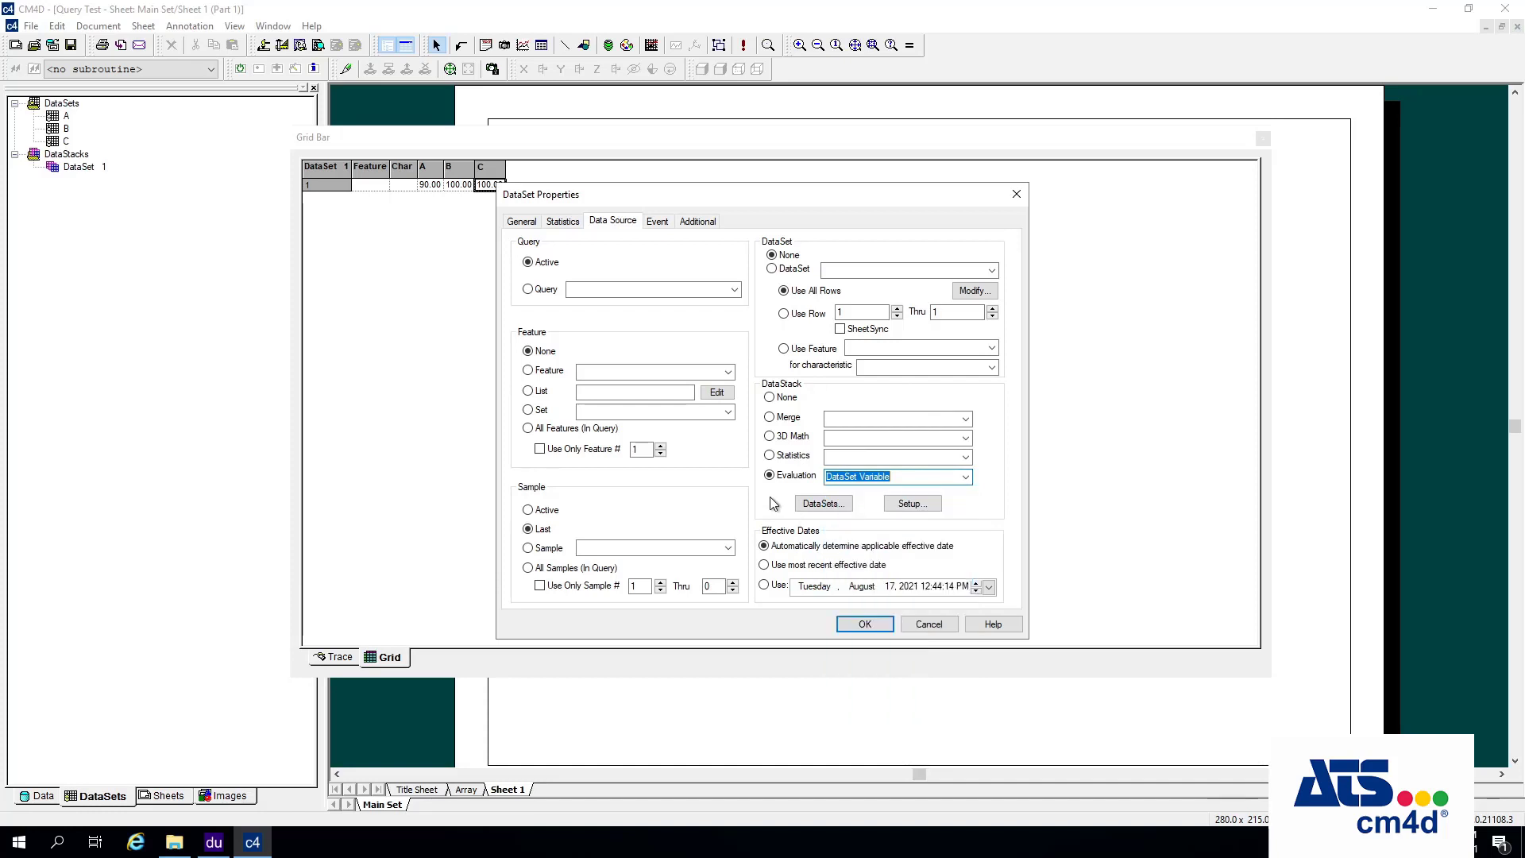